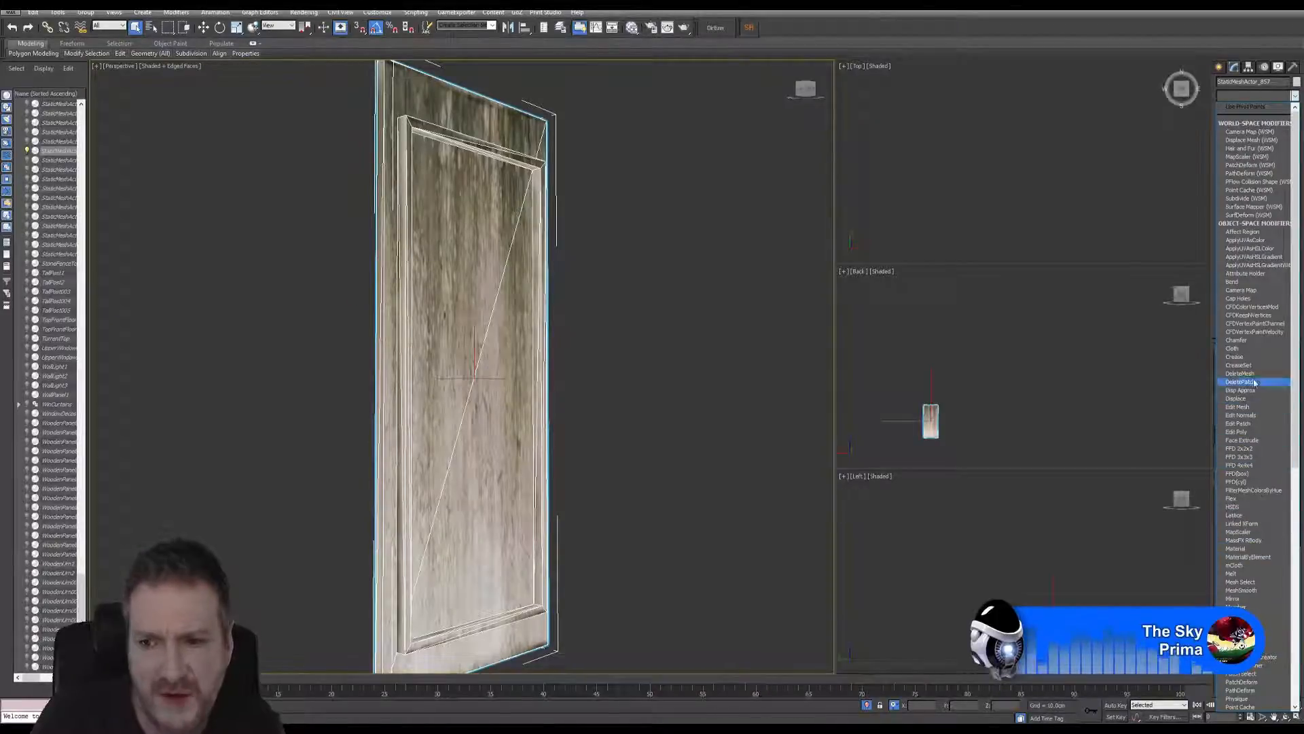
Step: Apply a Quadify Mesh modifier to the selected wooden panel mesh
scroll(1259, 358, "down", 4)
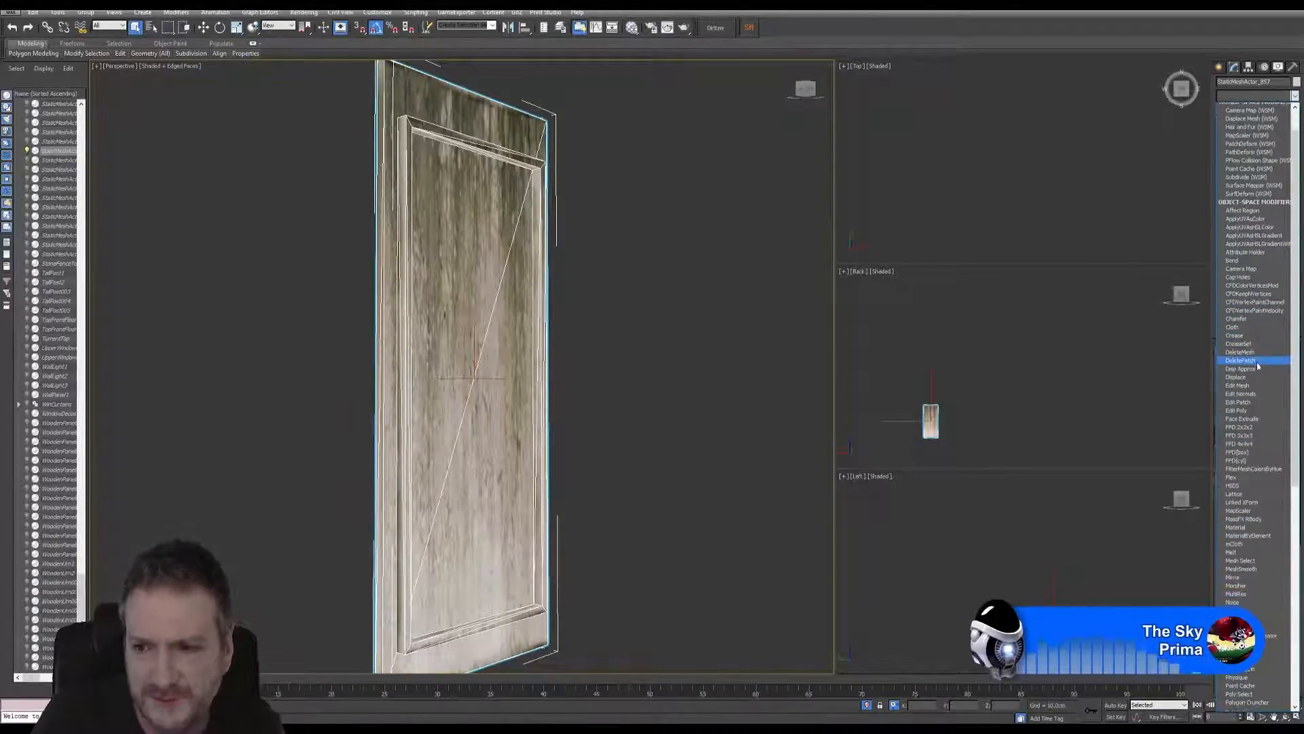
scroll(1249, 385, "down", 6)
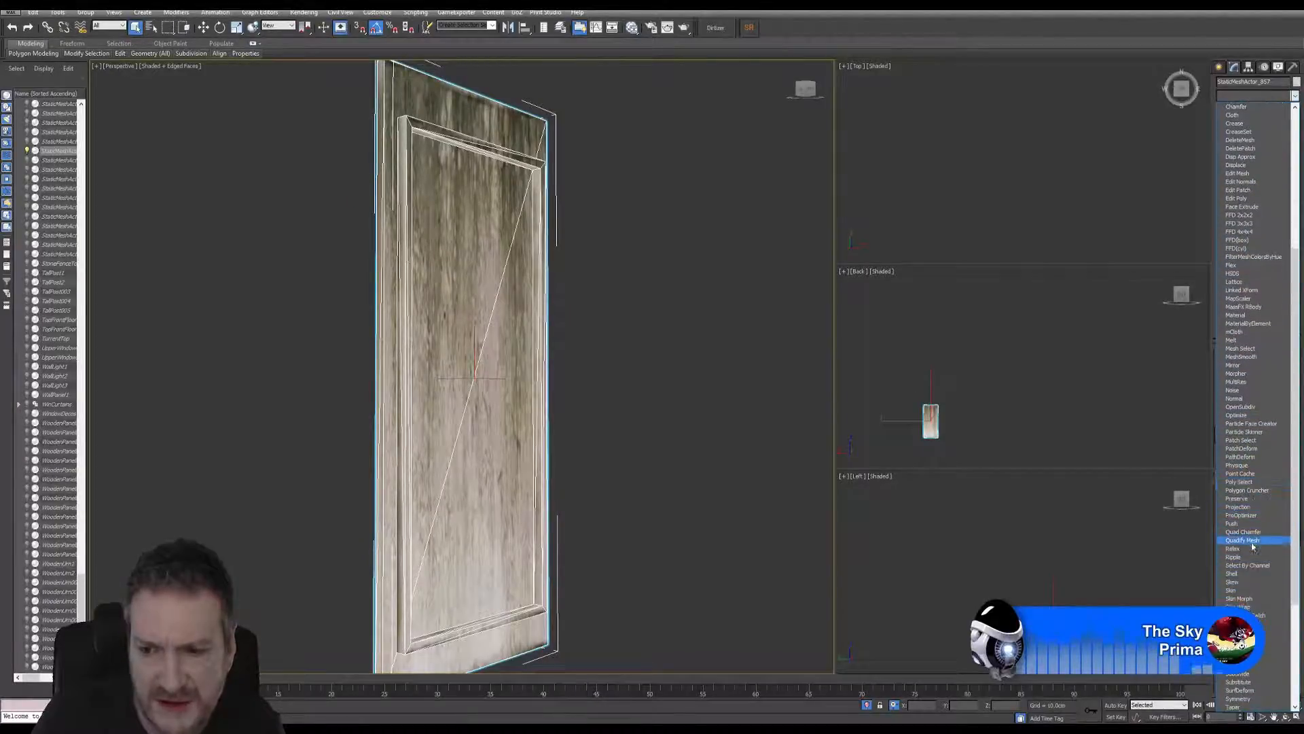
left_click(1250, 540)
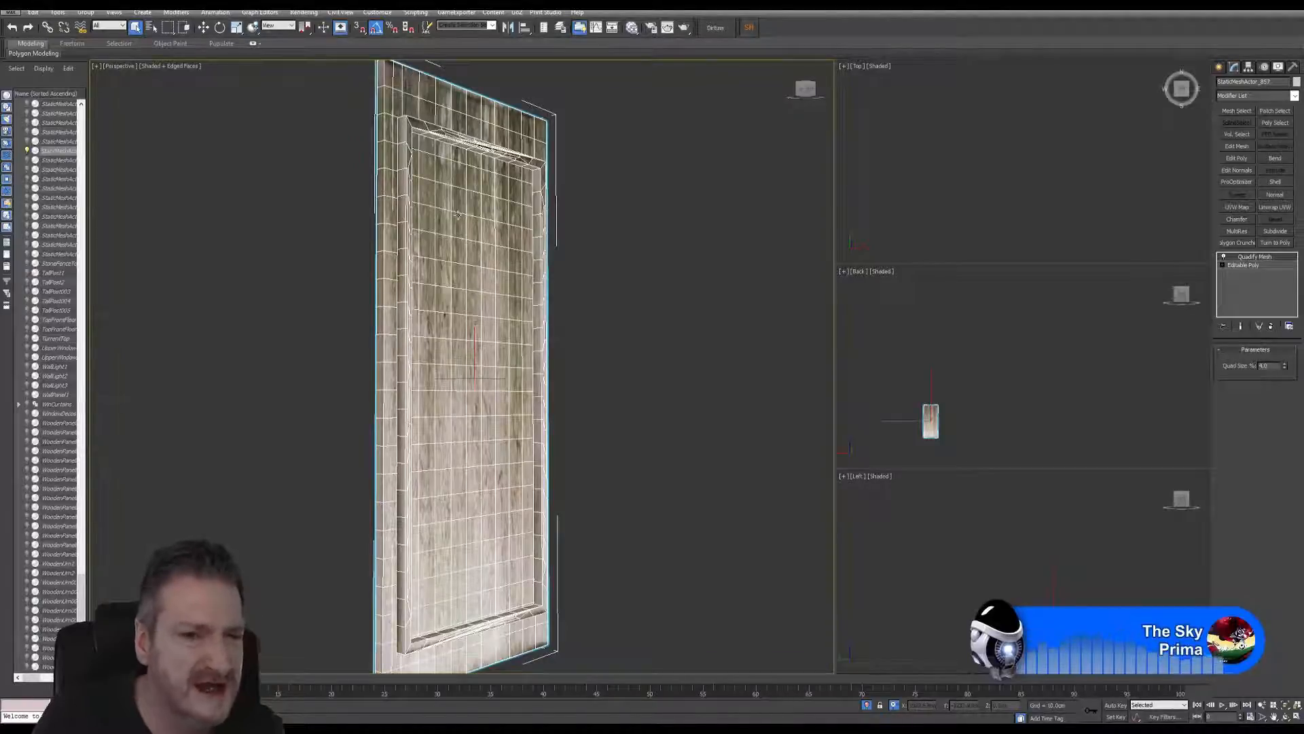
Step: Add an Edit Poly modifier above Quadify Mesh and switch it to edge editing
scroll(449, 160, "up", 5)
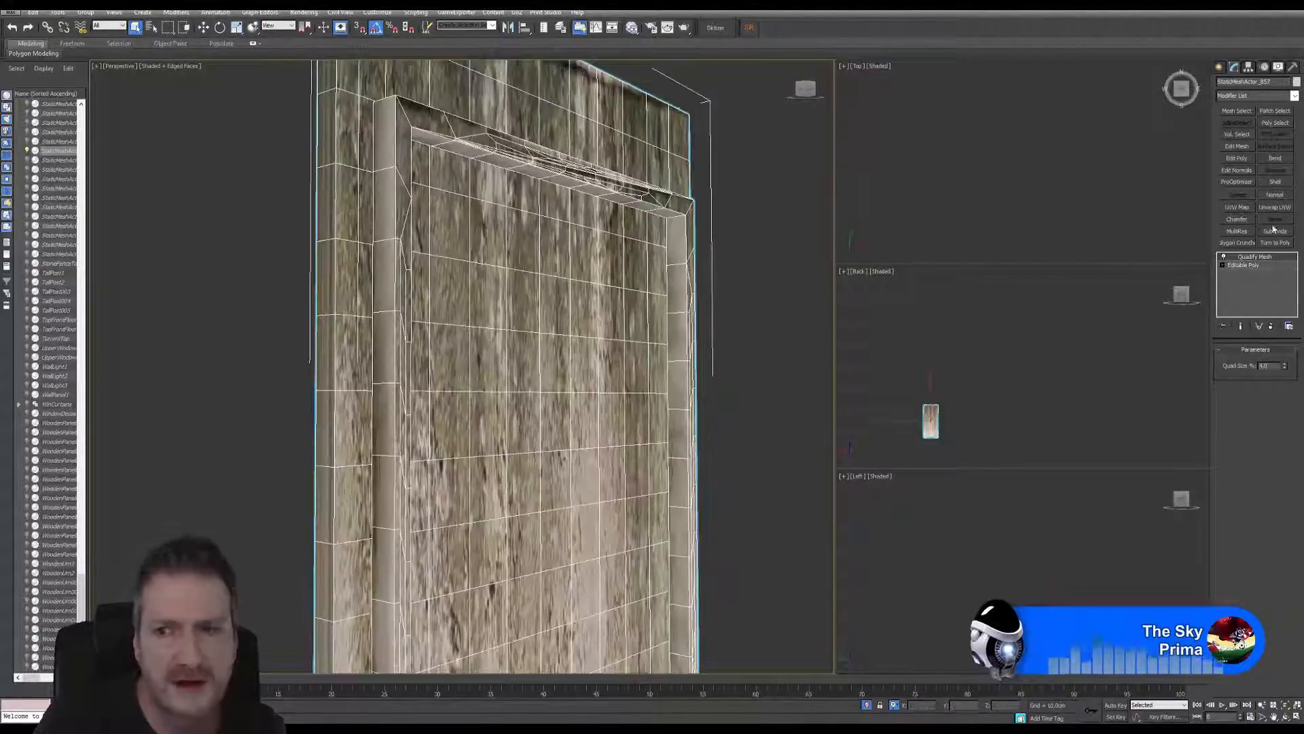
left_click(1238, 159)
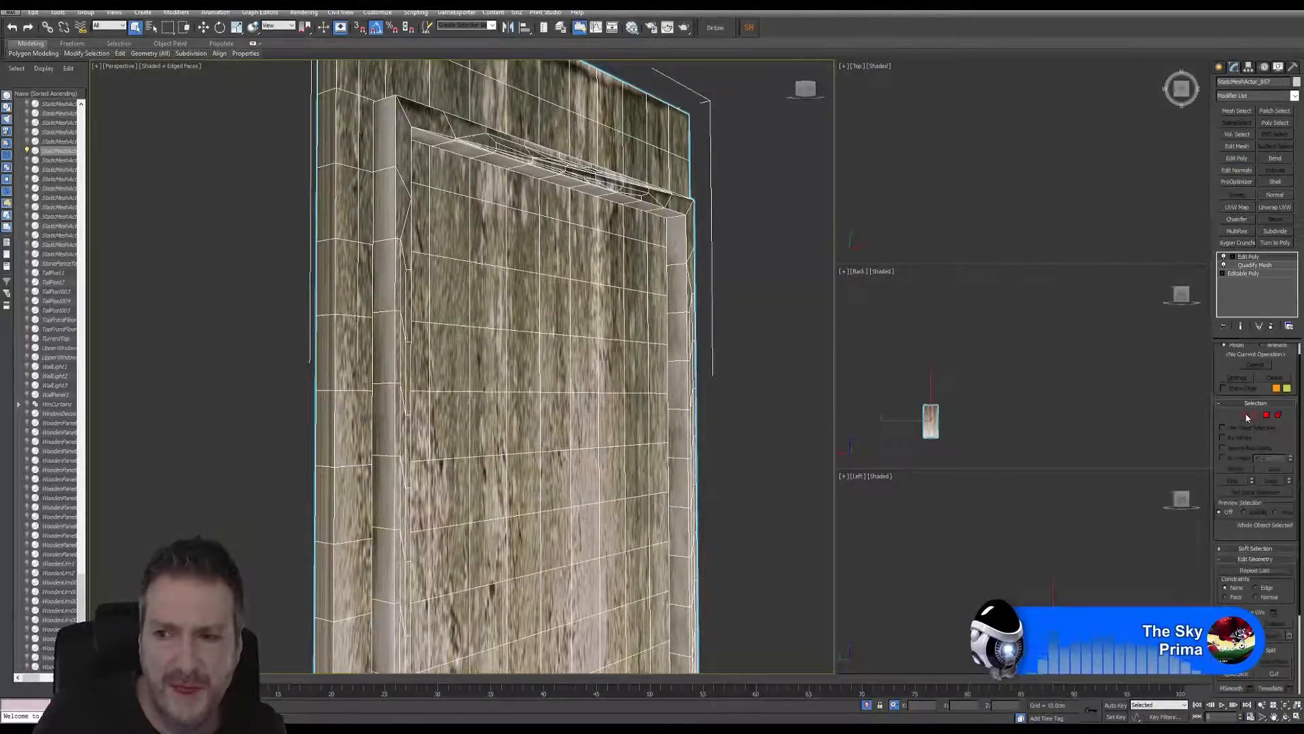
left_click(1246, 416)
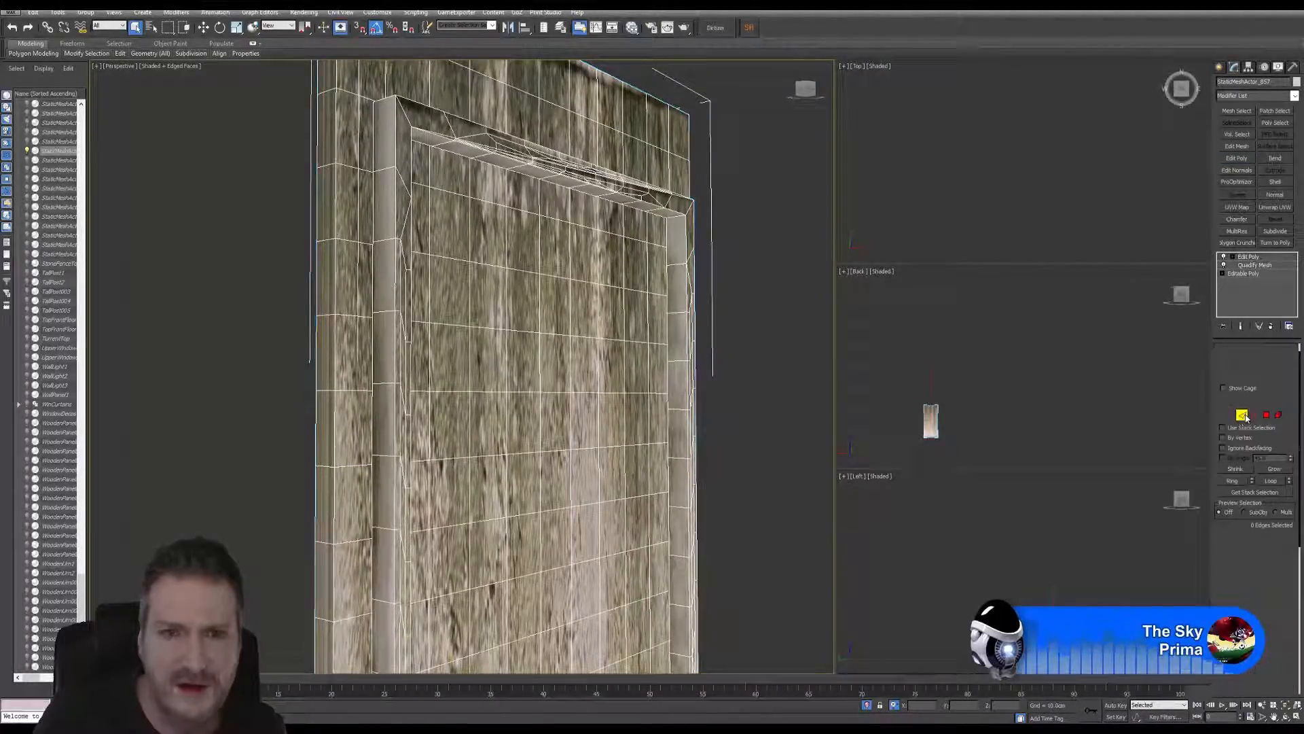
left_click(493, 27)
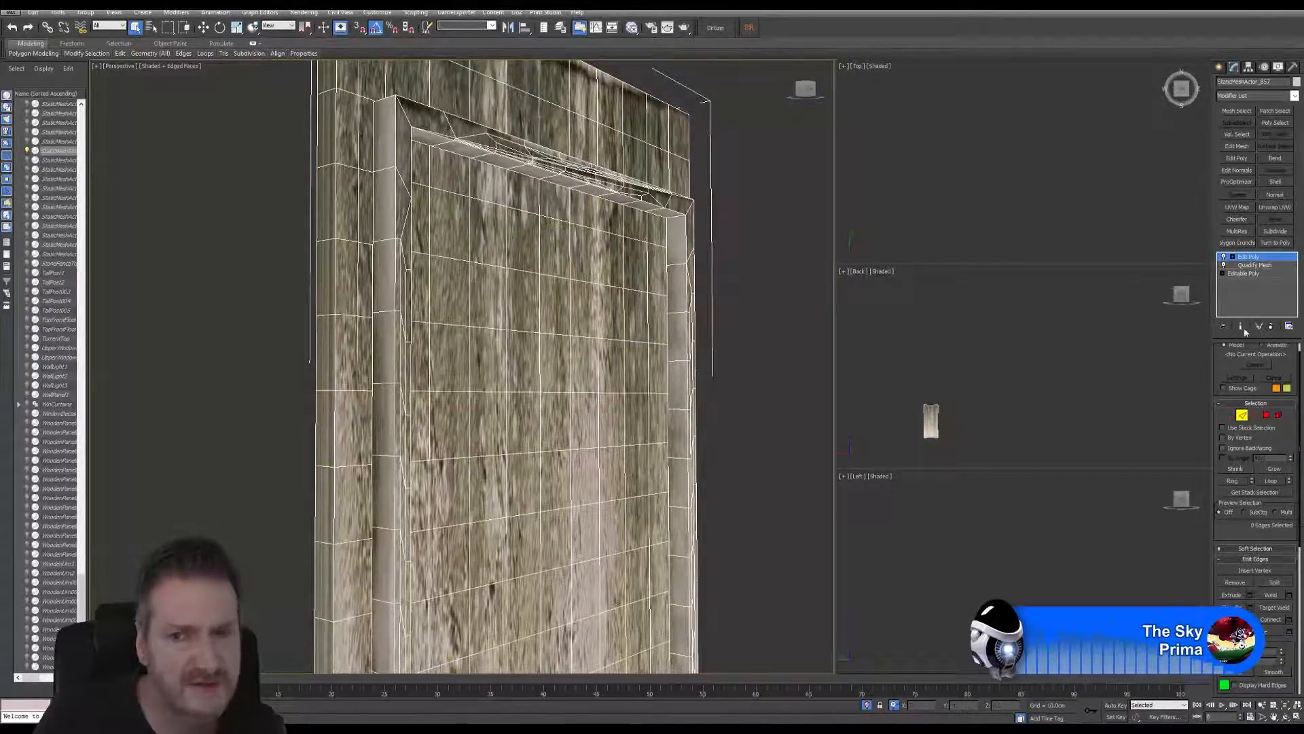
Step: Try to extend a single vertical edge of the raised inner frame to its full edge loop, and clear the selection
left_click(397, 133)
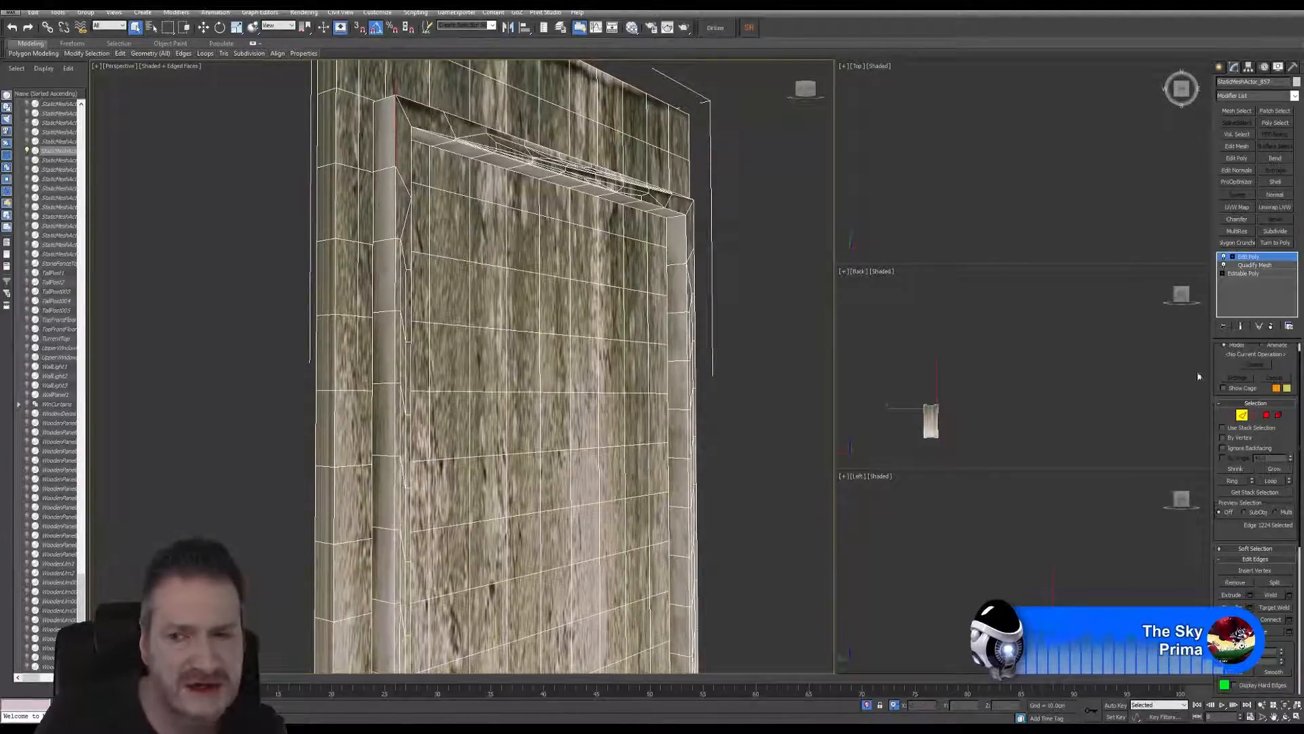
scroll(1269, 367, "up", 1)
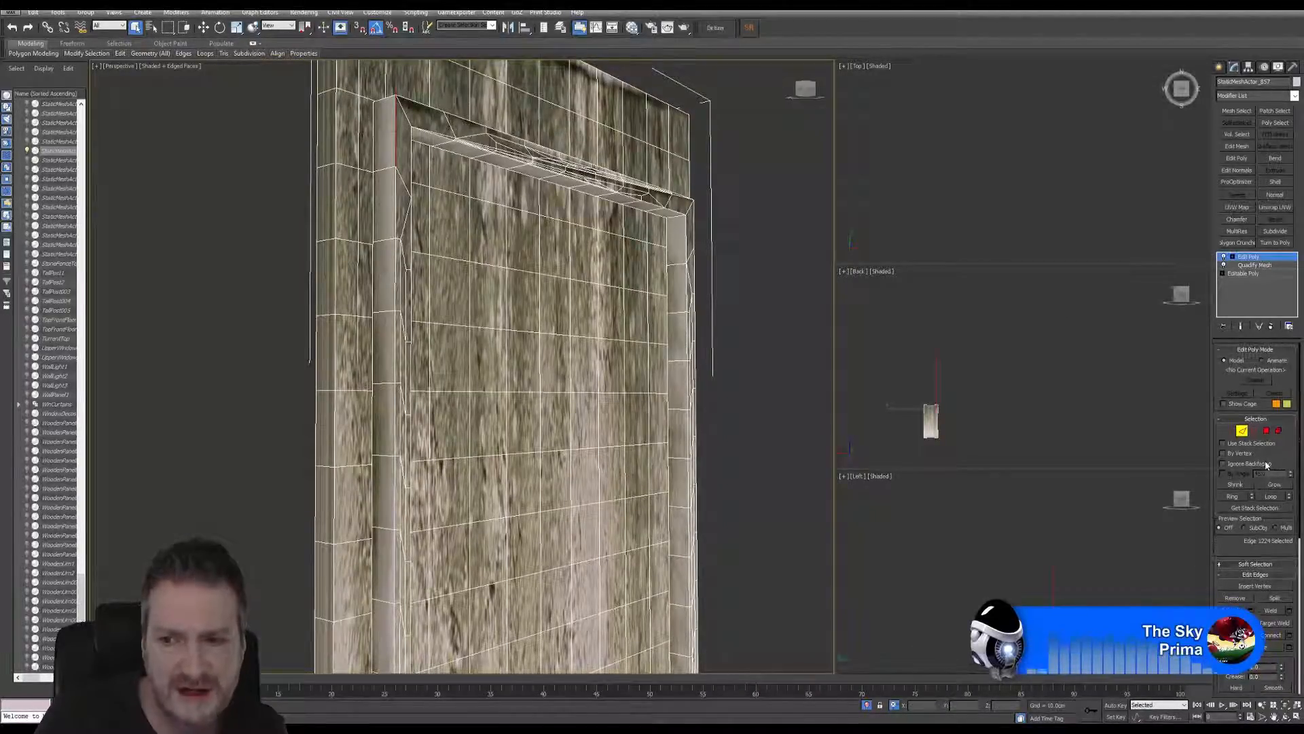
left_click(1272, 497)
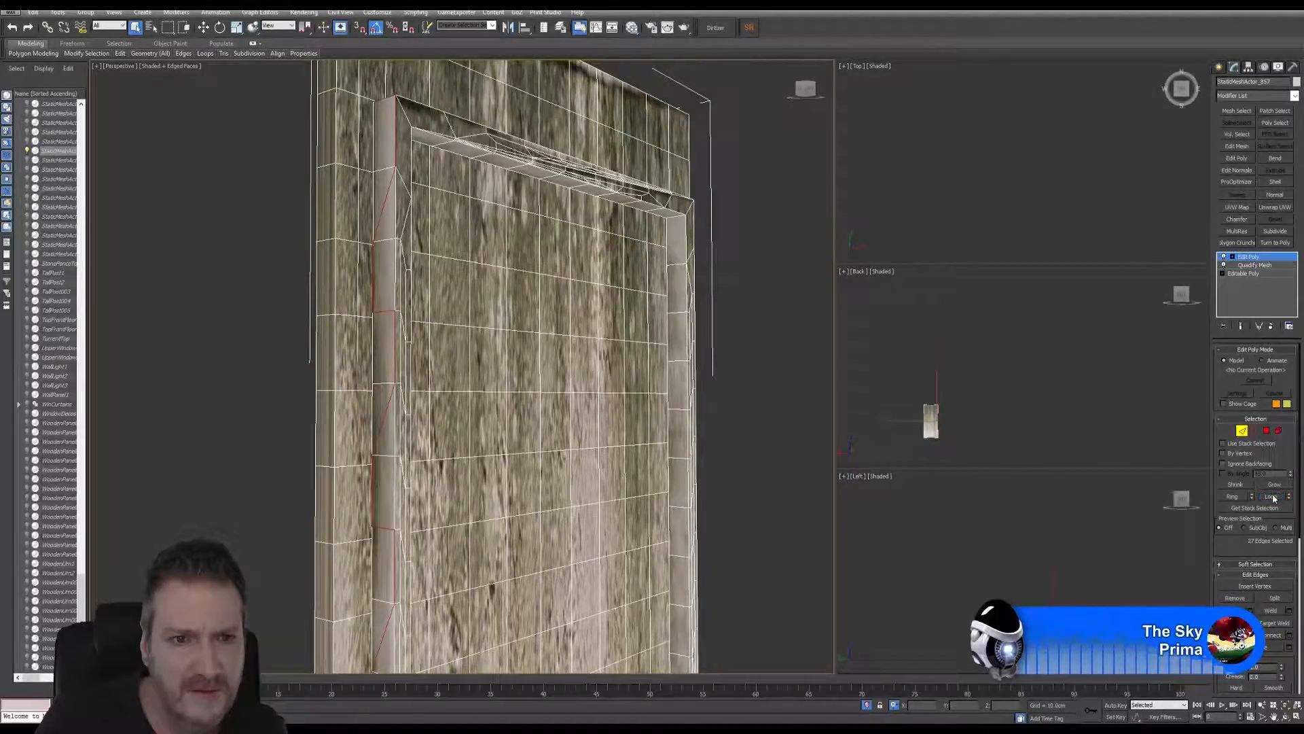
key("ctrl+z")
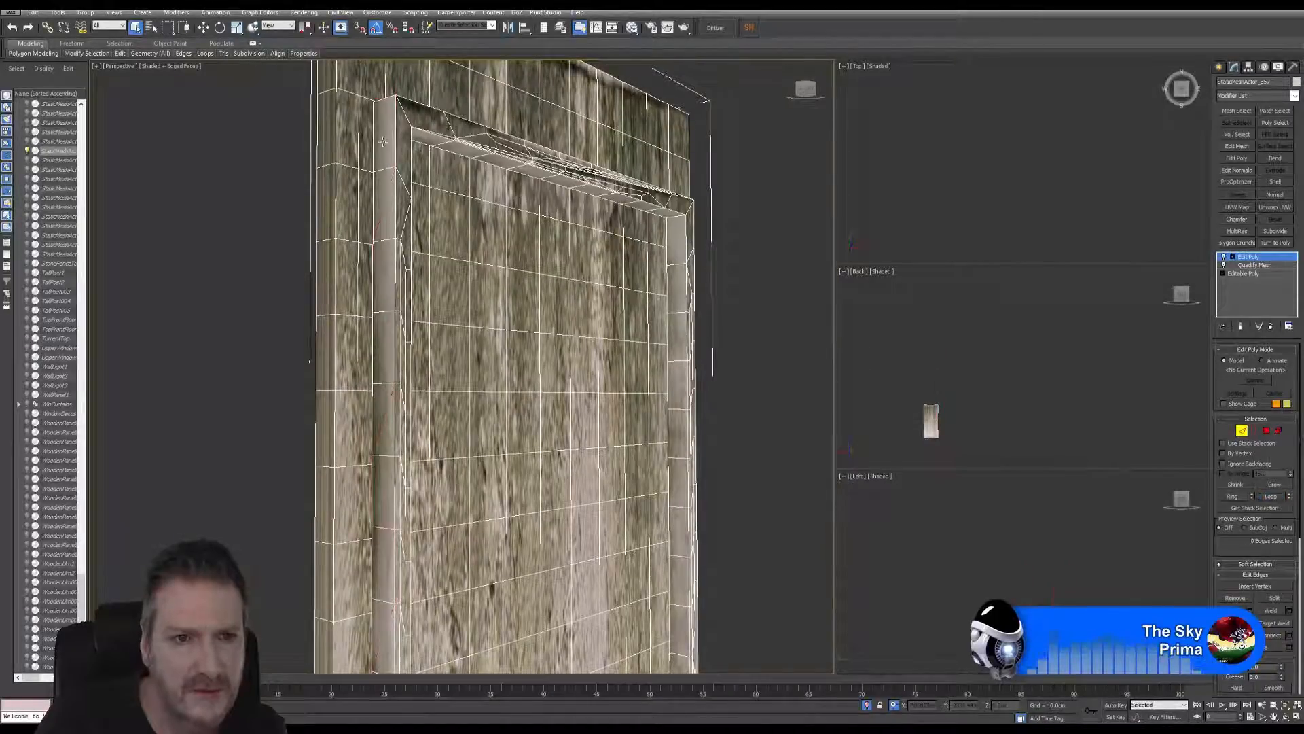
left_click(1233, 496)
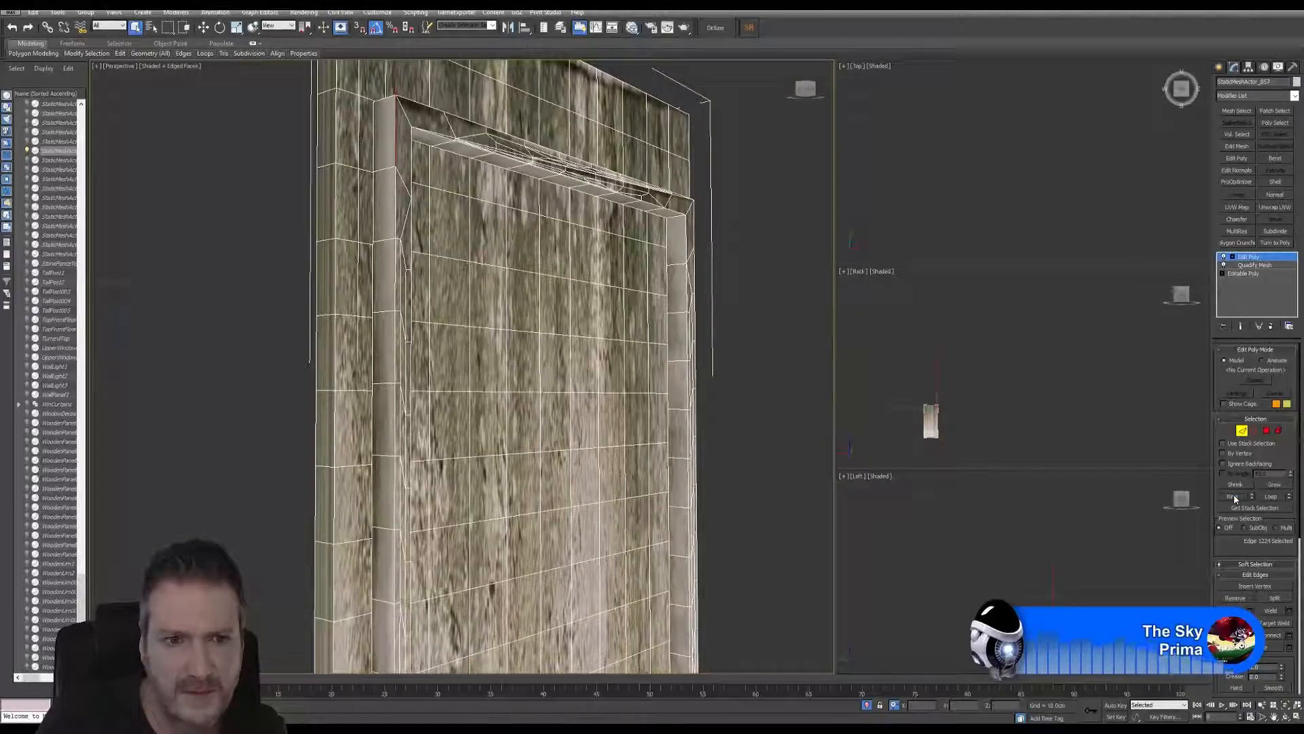
left_click(758, 252)
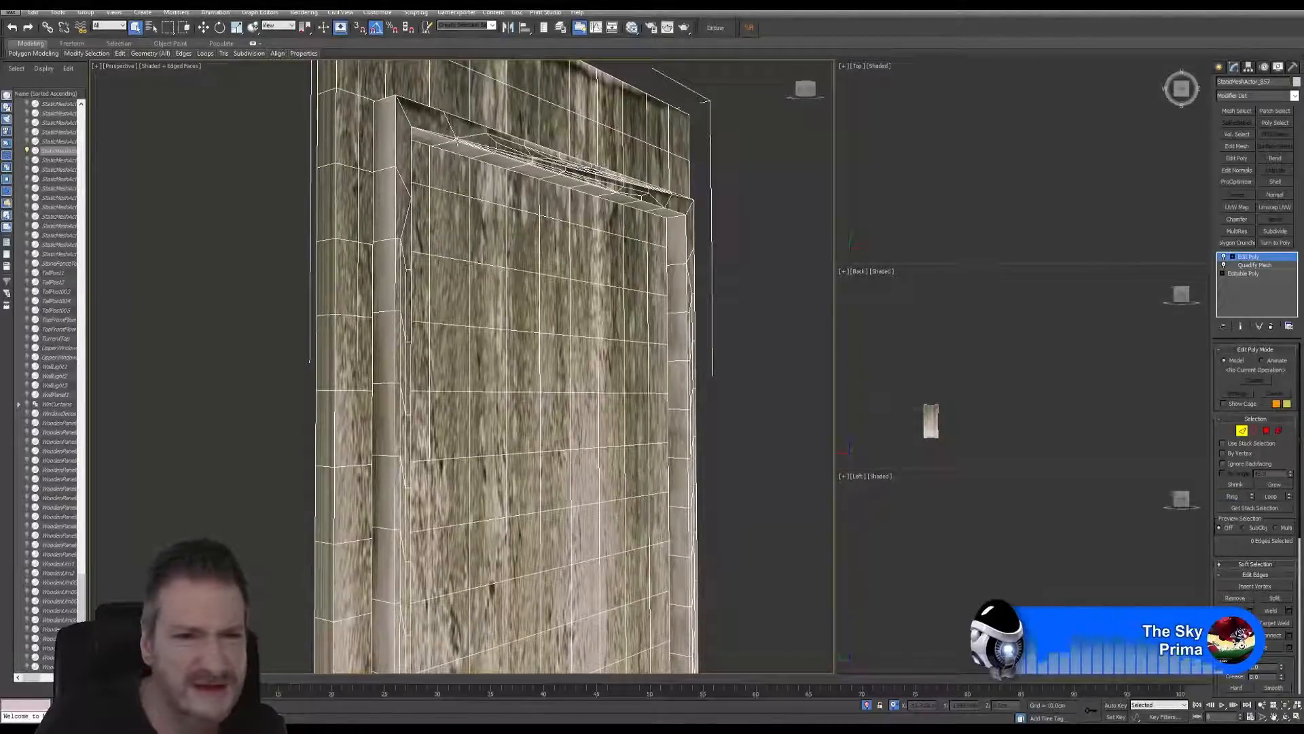
Step: Try to chamfer the four uppermost edges along the inner frame's vertical corner, and leave edge editing
left_click(397, 134)
left_click(398, 197, "ctrl")
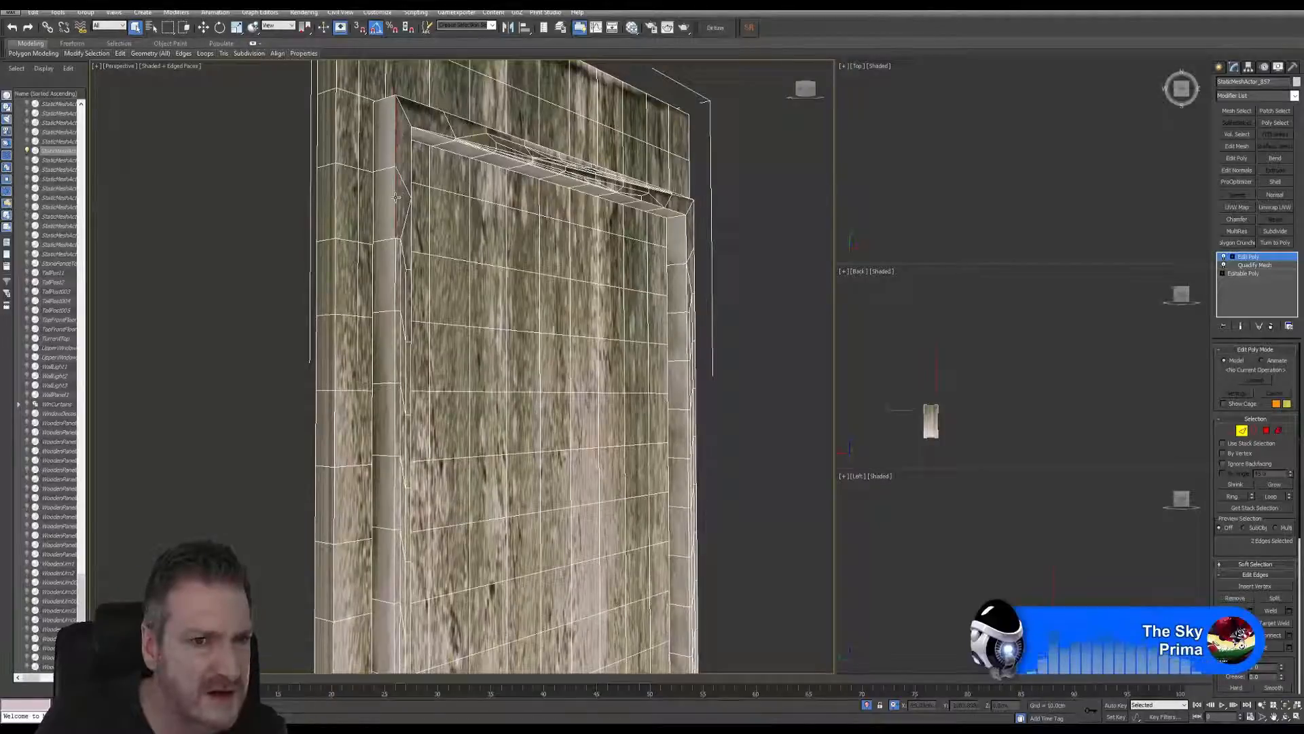
left_click(394, 268, "ctrl")
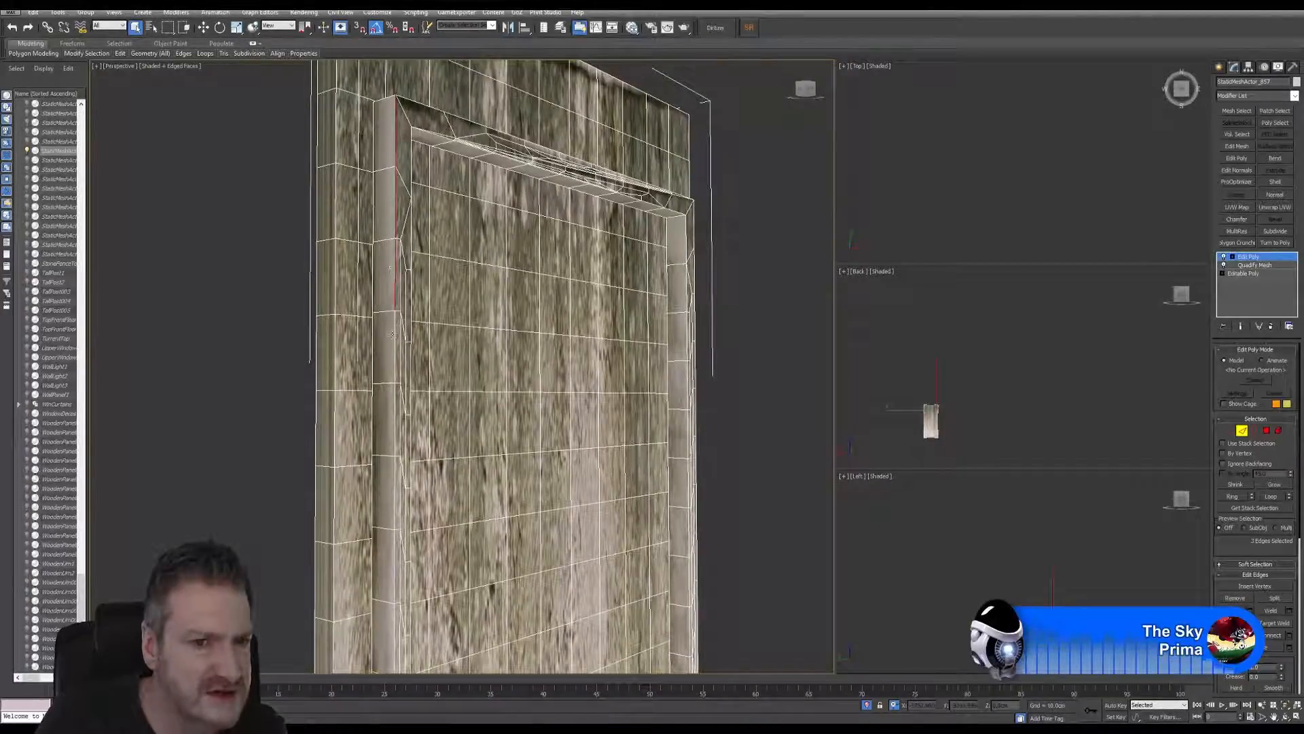
left_click(394, 340, "ctrl")
scroll(421, 299, "up", 3)
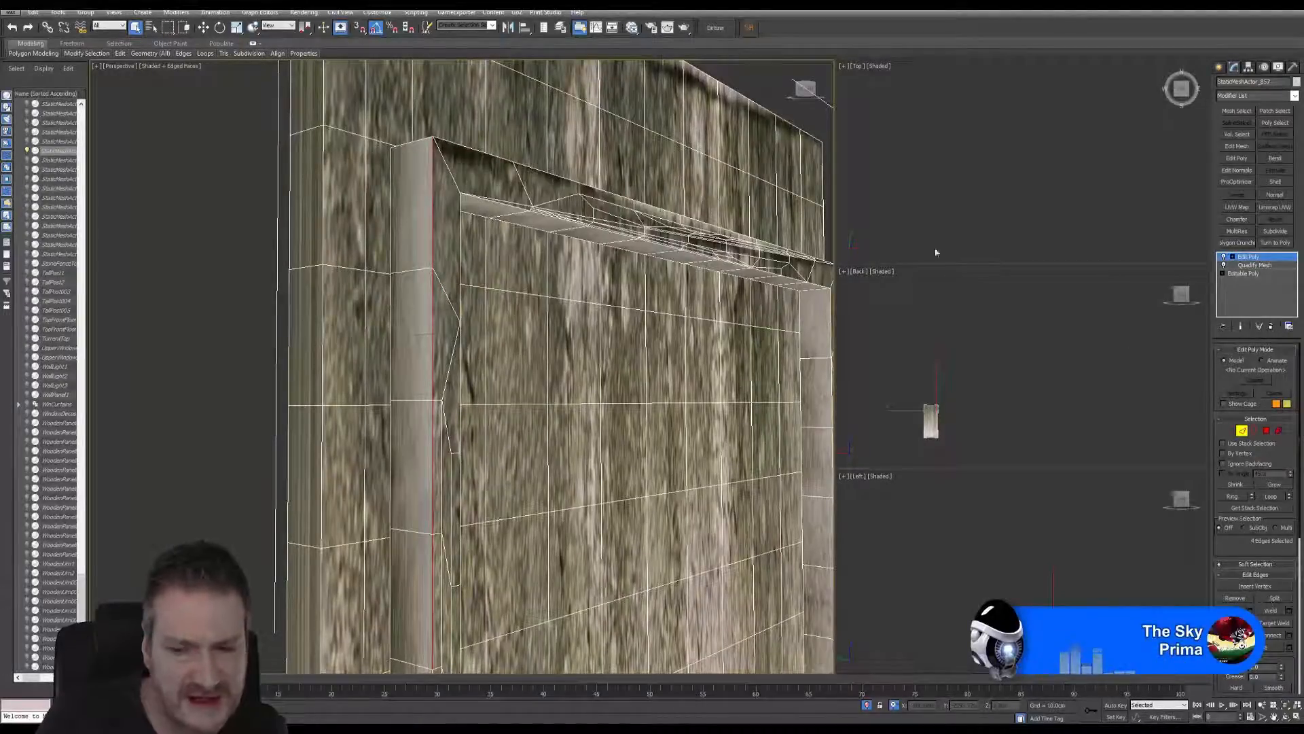
left_click(1256, 619)
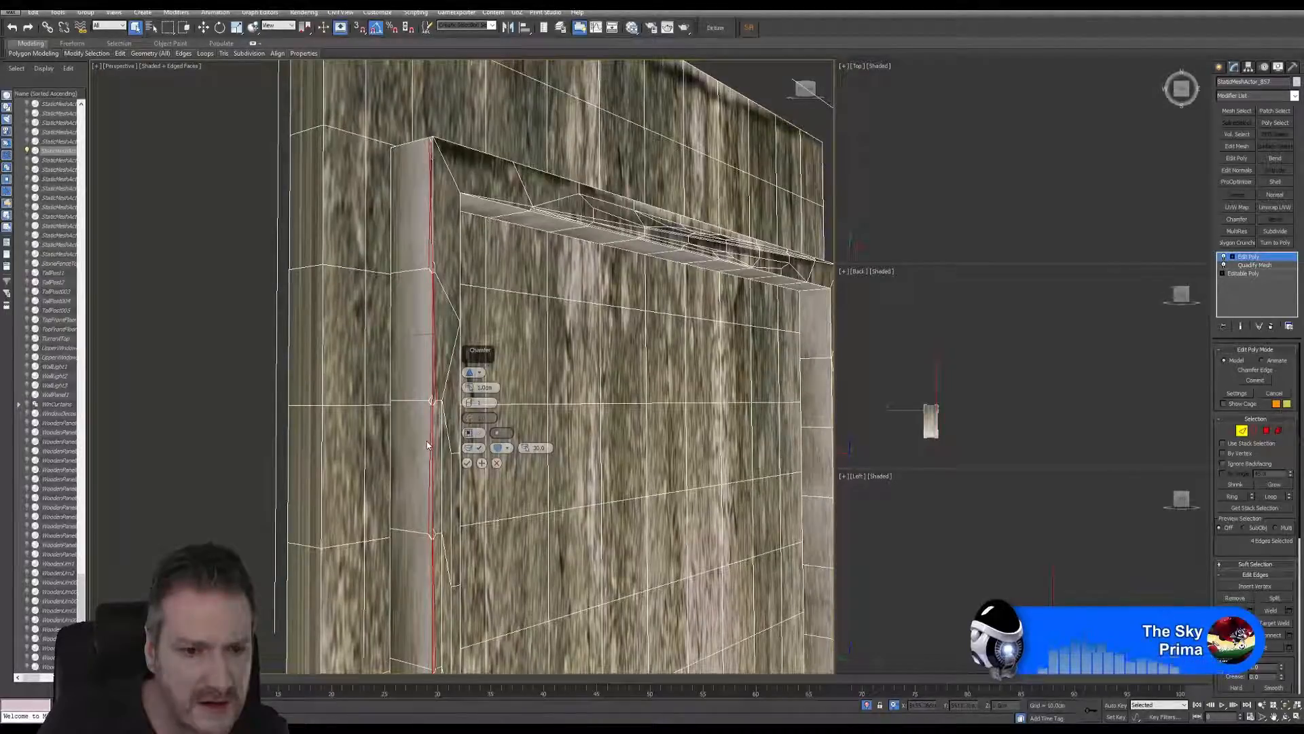
scroll(438, 282, "up", 3)
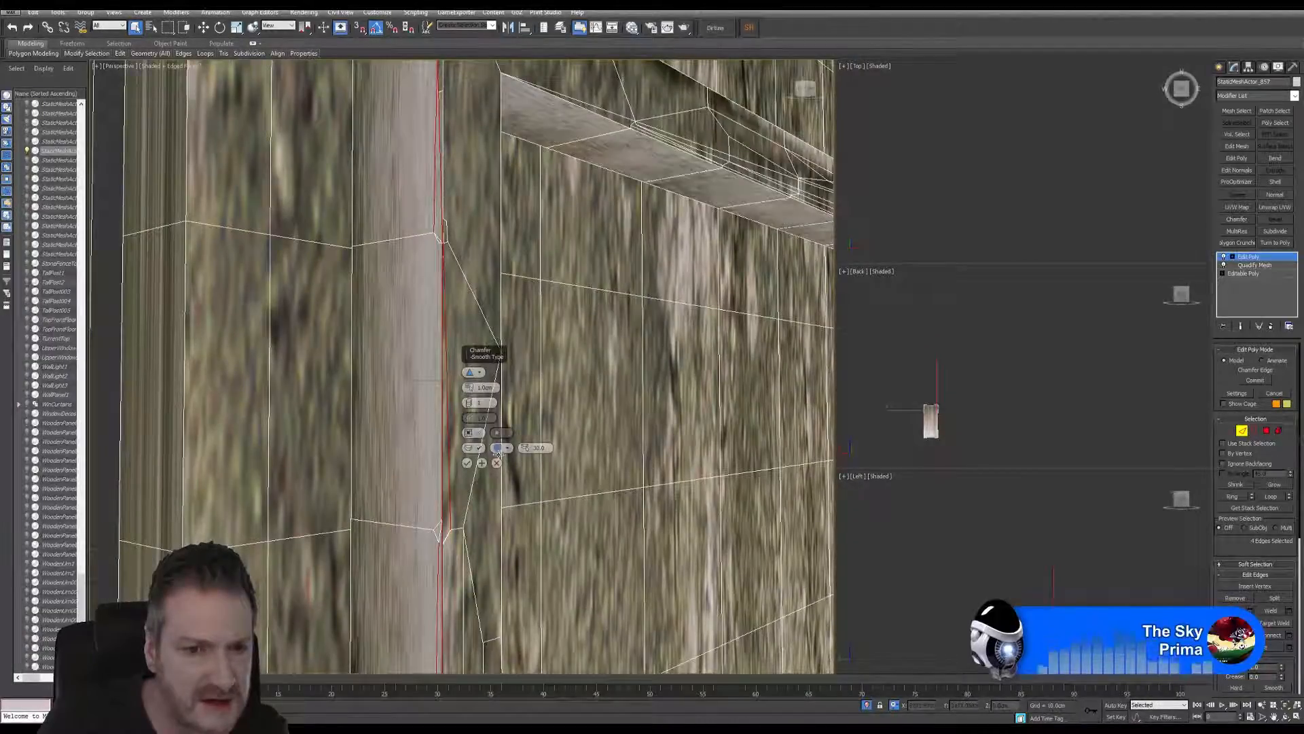
left_click(467, 463)
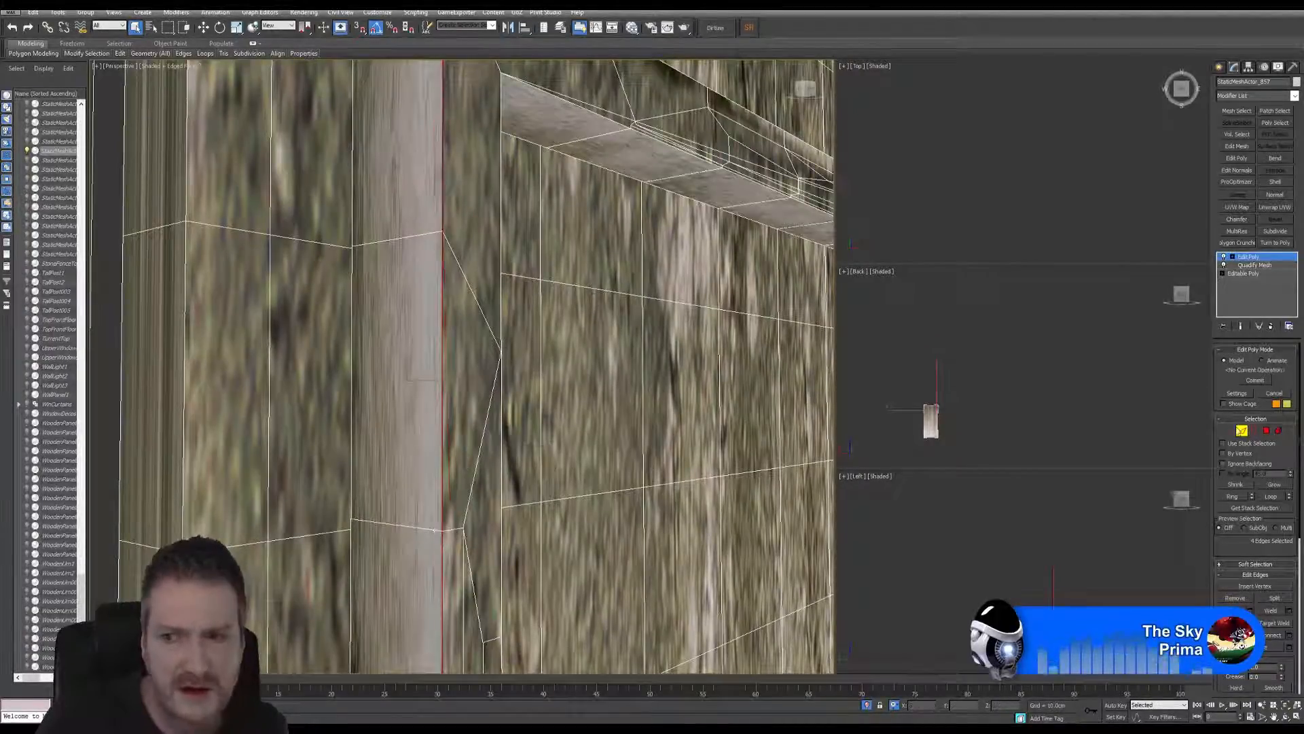
left_click(1243, 431)
Step: Reset the panel's transform with Reset XForm and return to its modifier stack
scroll(513, 307, "down", 10)
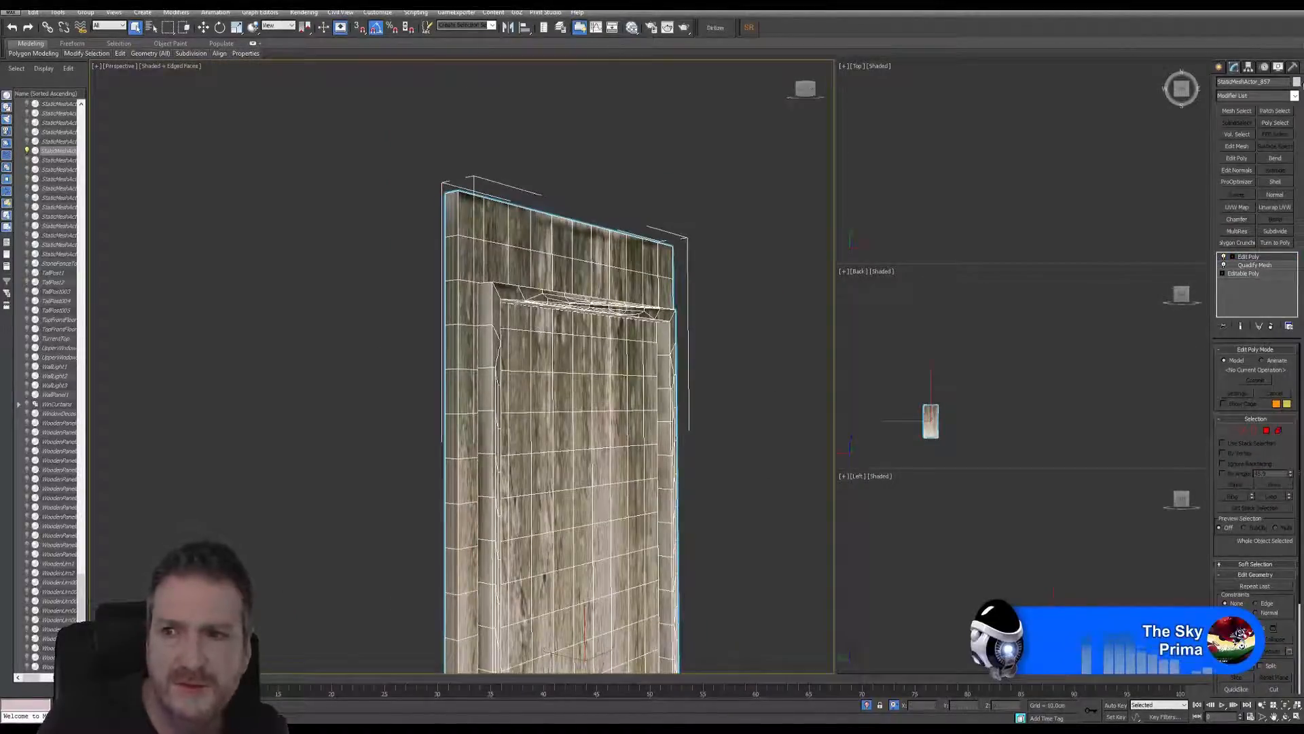
left_click(1294, 68)
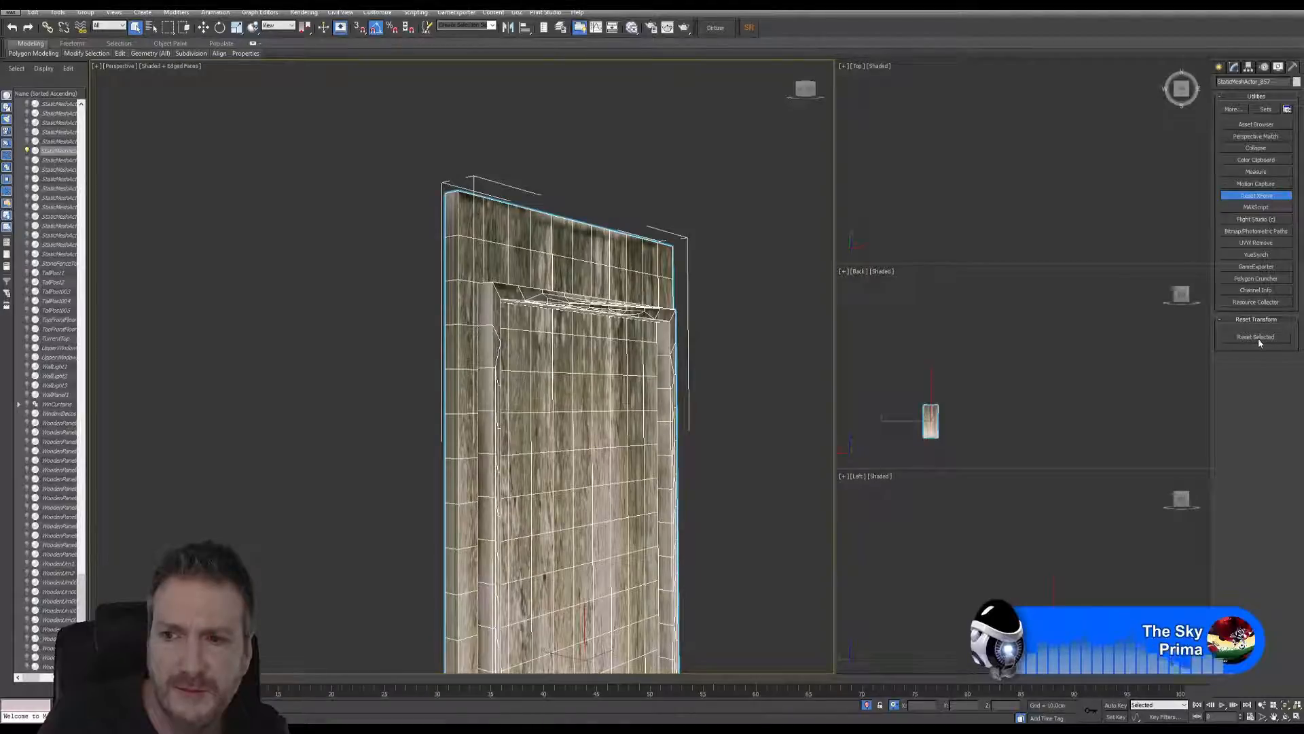
left_click(1234, 66)
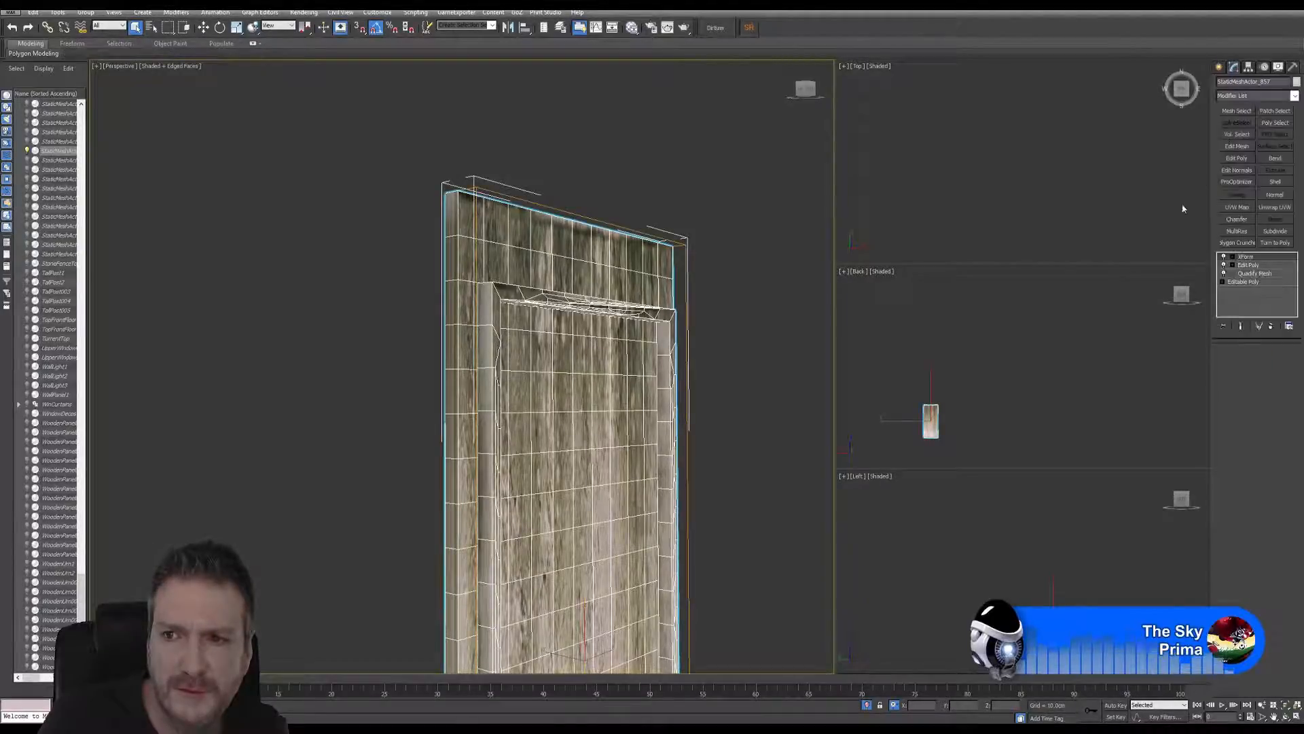
Step: Center the panel's pivot on the object and return to its modifier stack
scroll(679, 271, "up", 3)
scroll(649, 197, "down", 3)
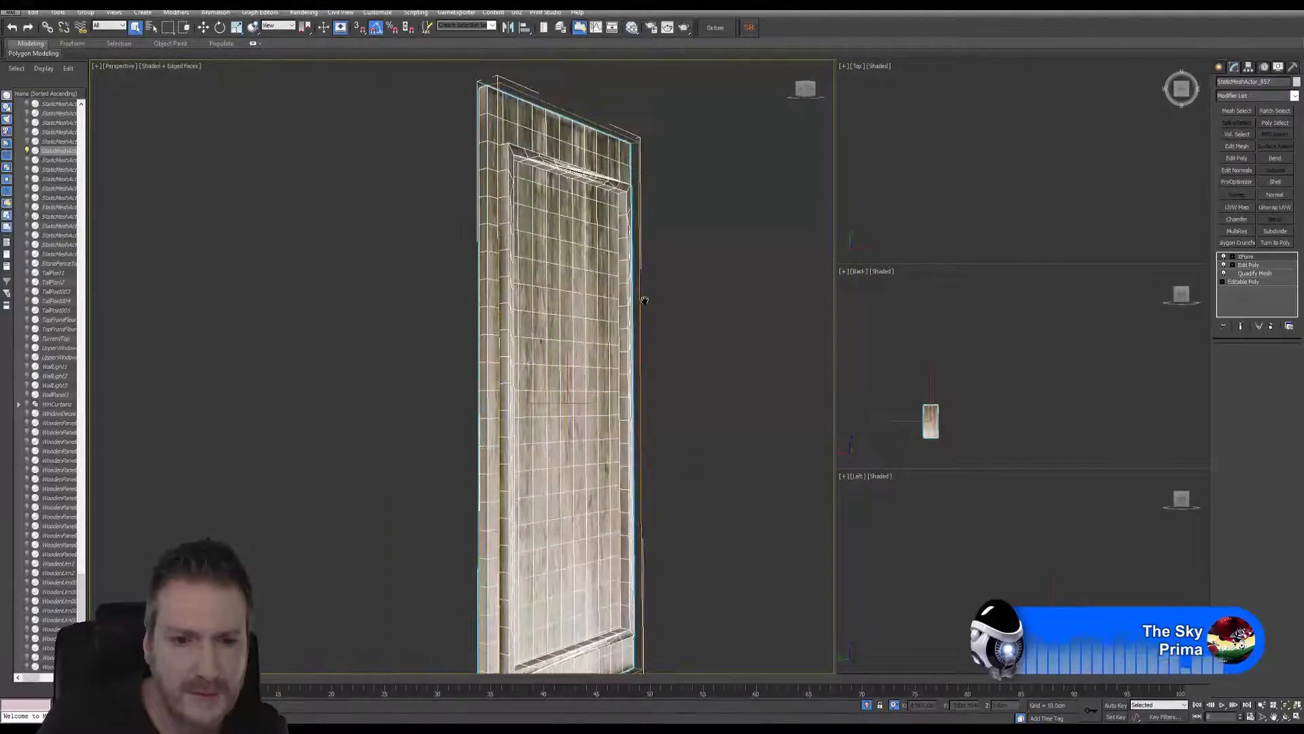
left_click(1252, 67)
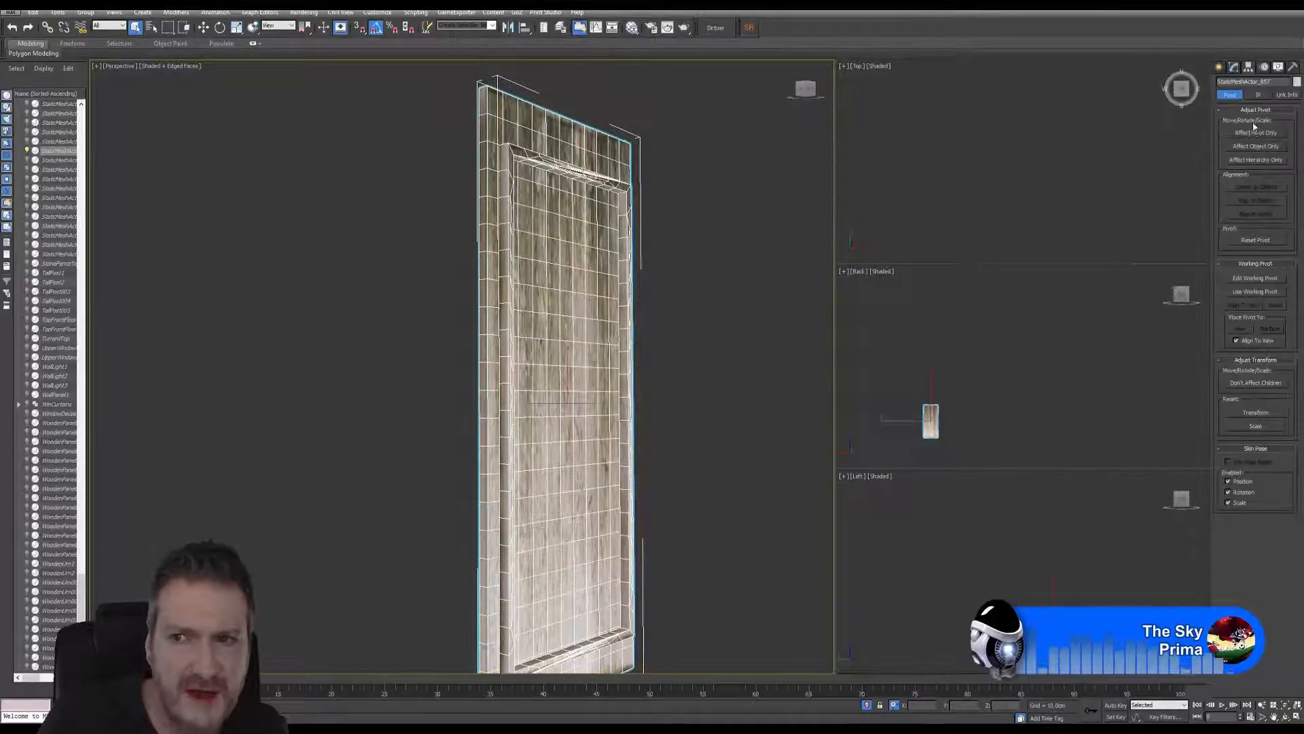
left_click(1254, 134)
left_click(1257, 187)
left_click(1256, 133)
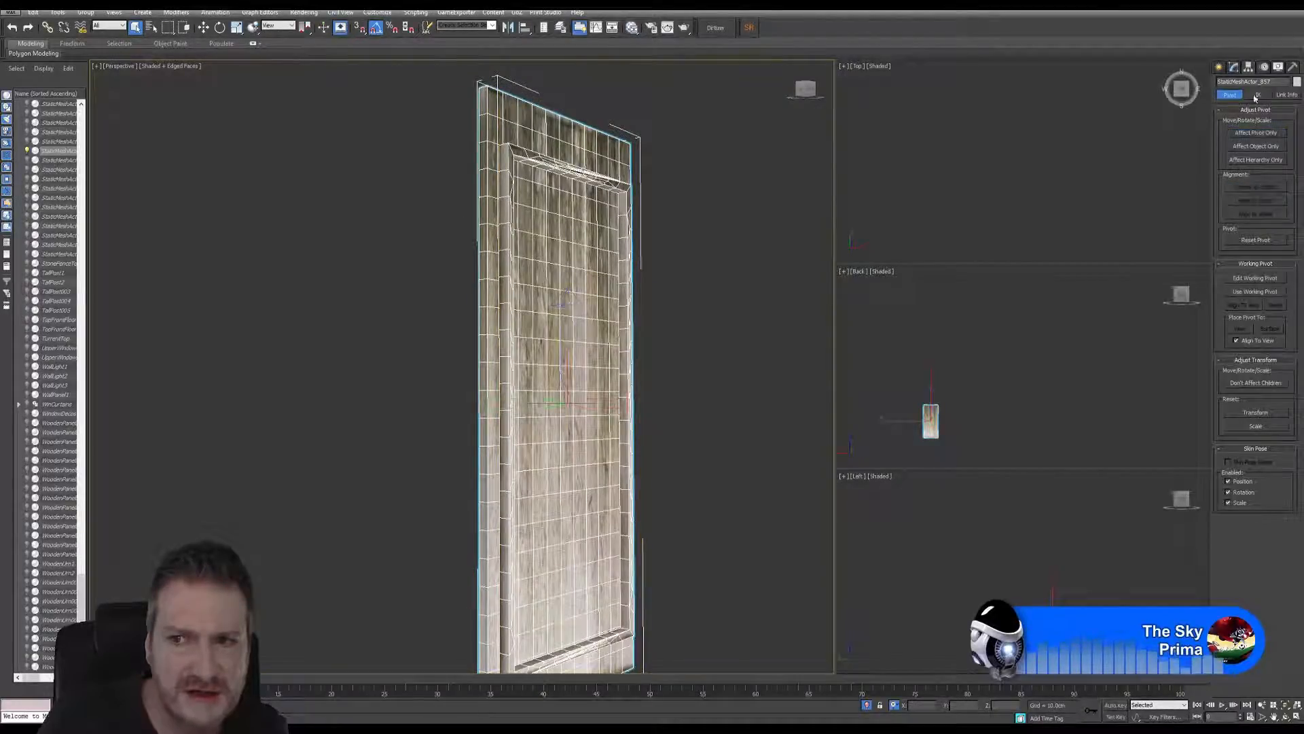
left_click(1235, 67)
Step: Add another Edit Poly modifier on top of the XForm modifier
scroll(542, 300, "up", 5)
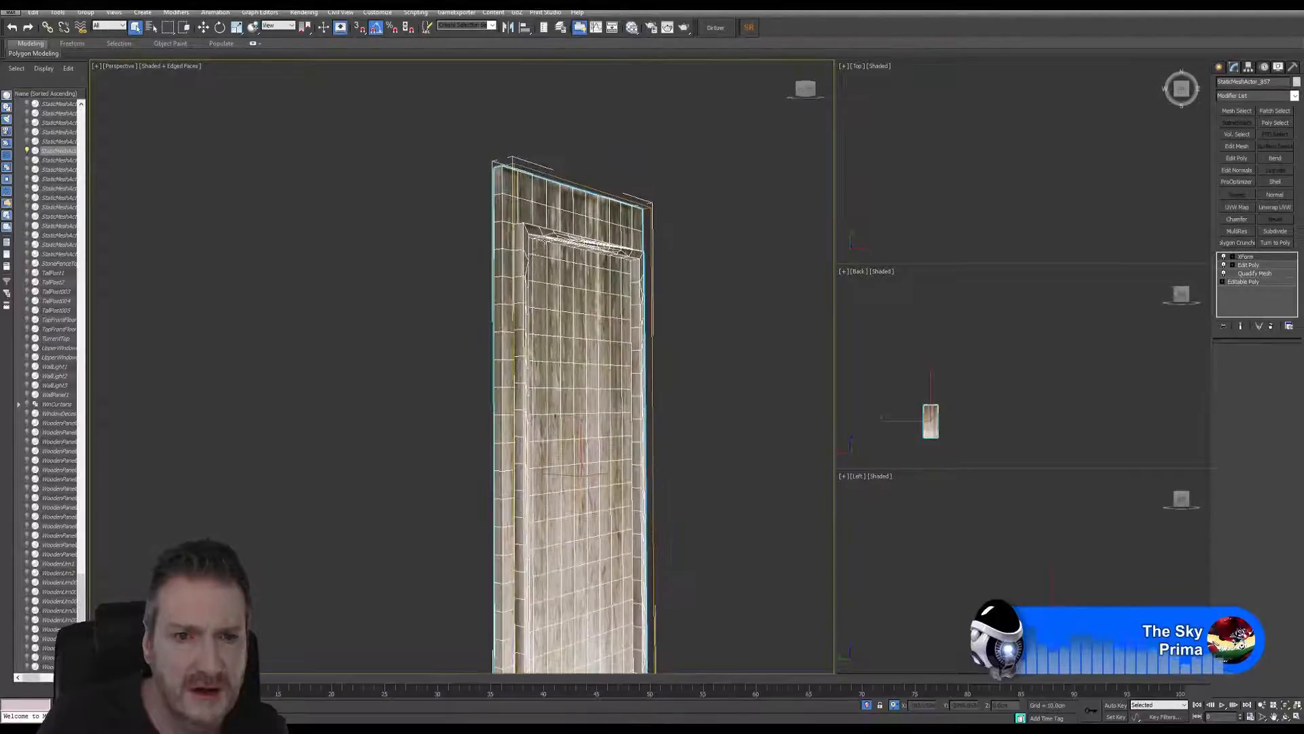
scroll(506, 245, "up", 3)
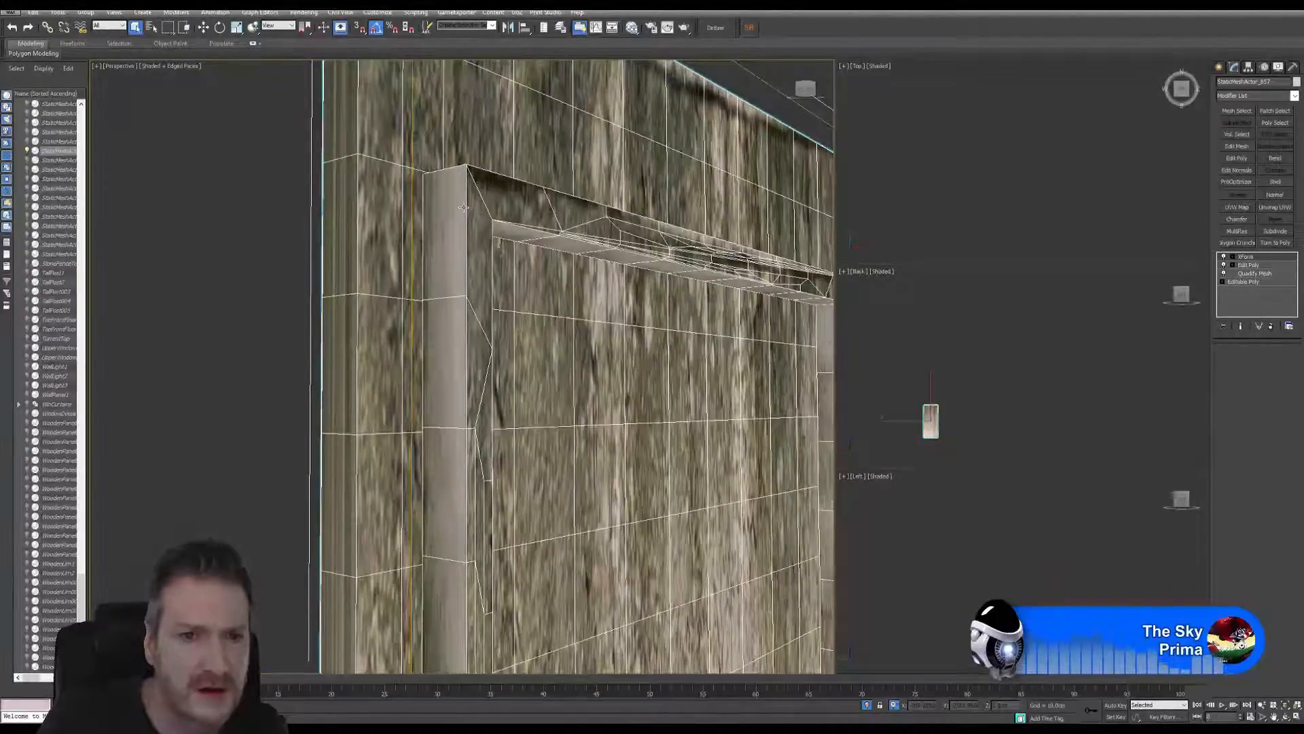
left_click(1241, 159)
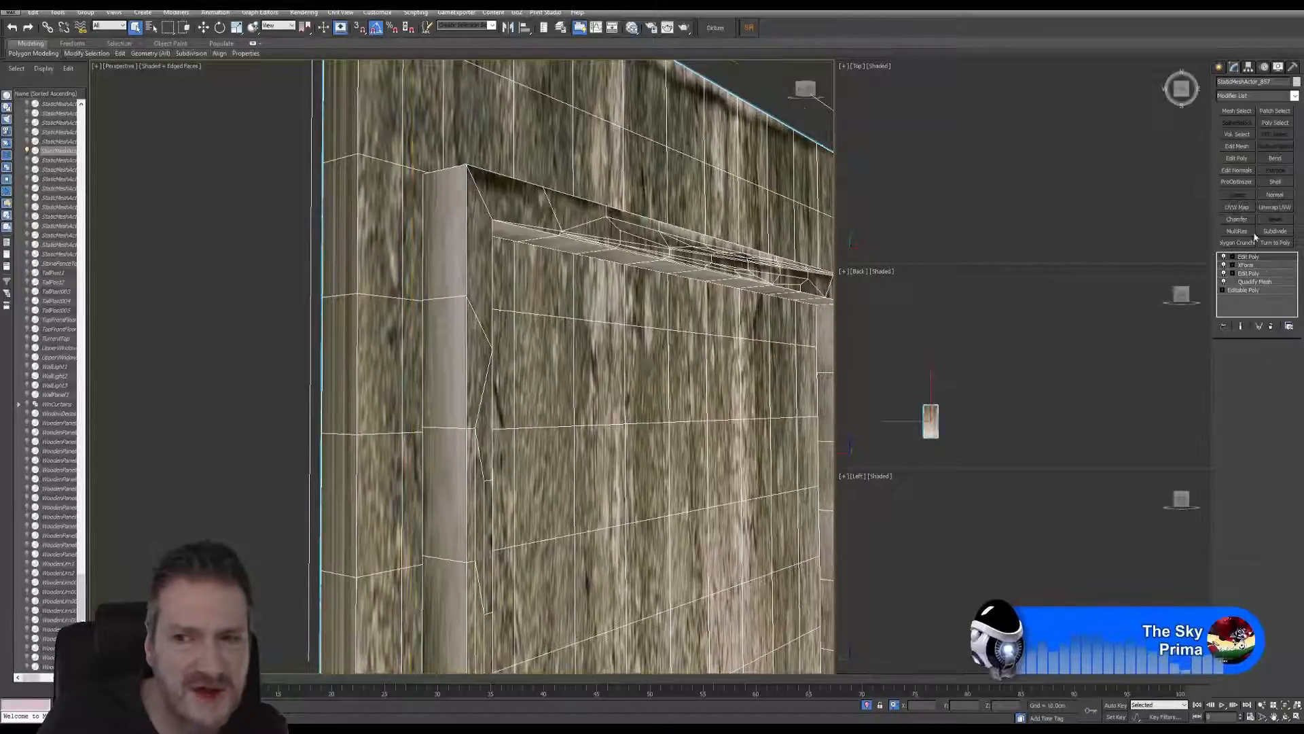
Step: Retry the chamfer on the inner frame's four upper corner edges above XForm, inspect the corner geometry, and cancel it
left_click(1242, 431)
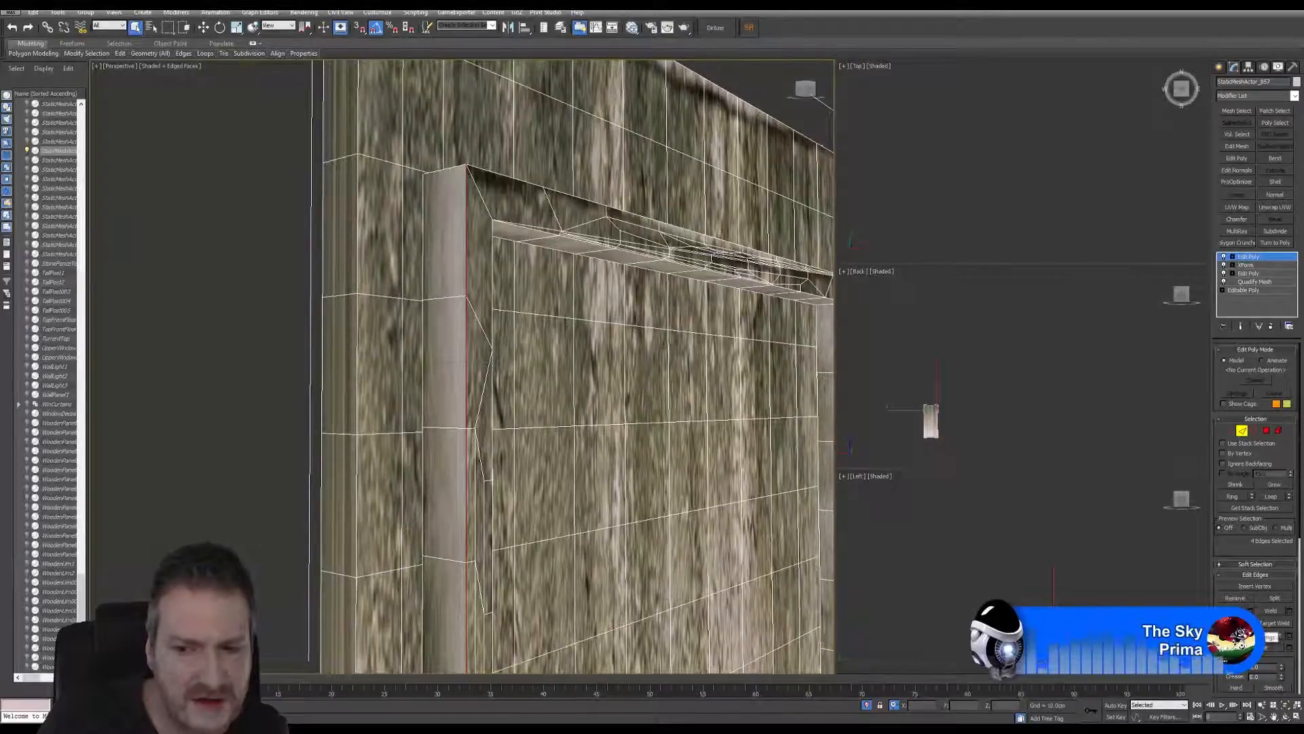
left_click(1251, 623)
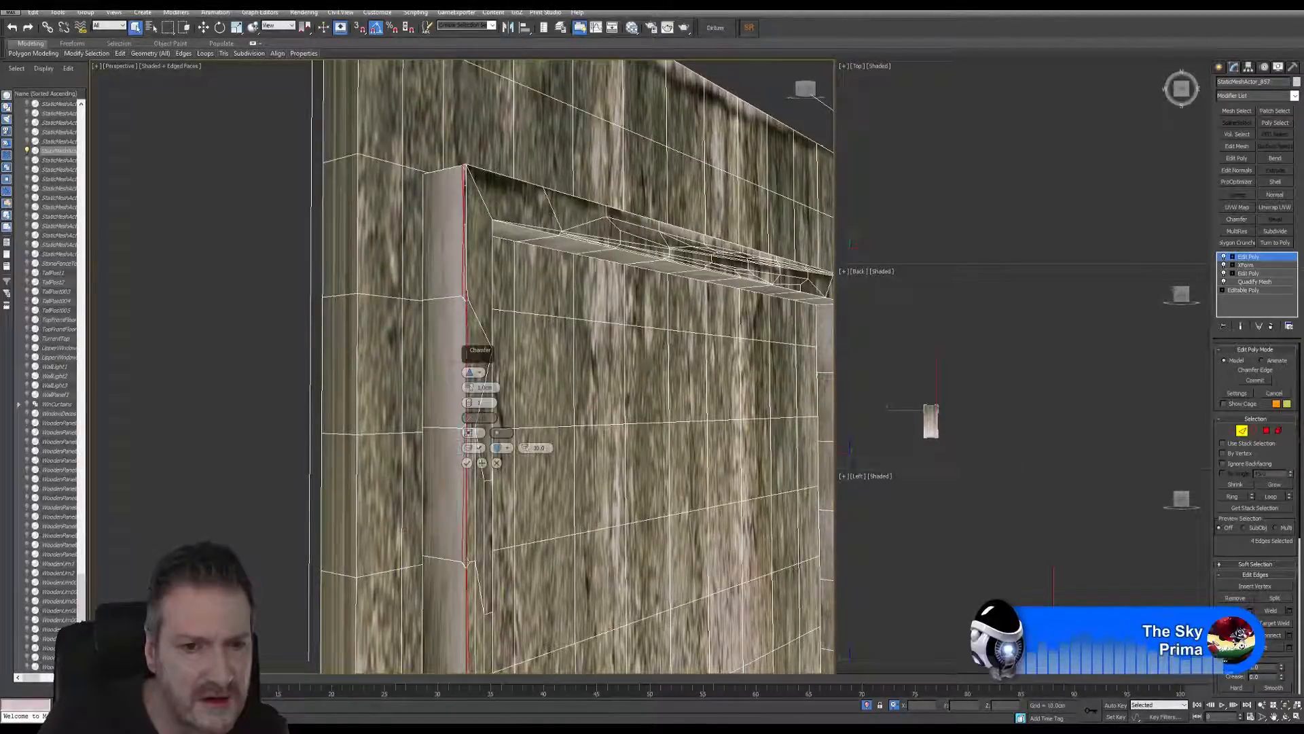
middle_click_drag(467, 301, 480, 303)
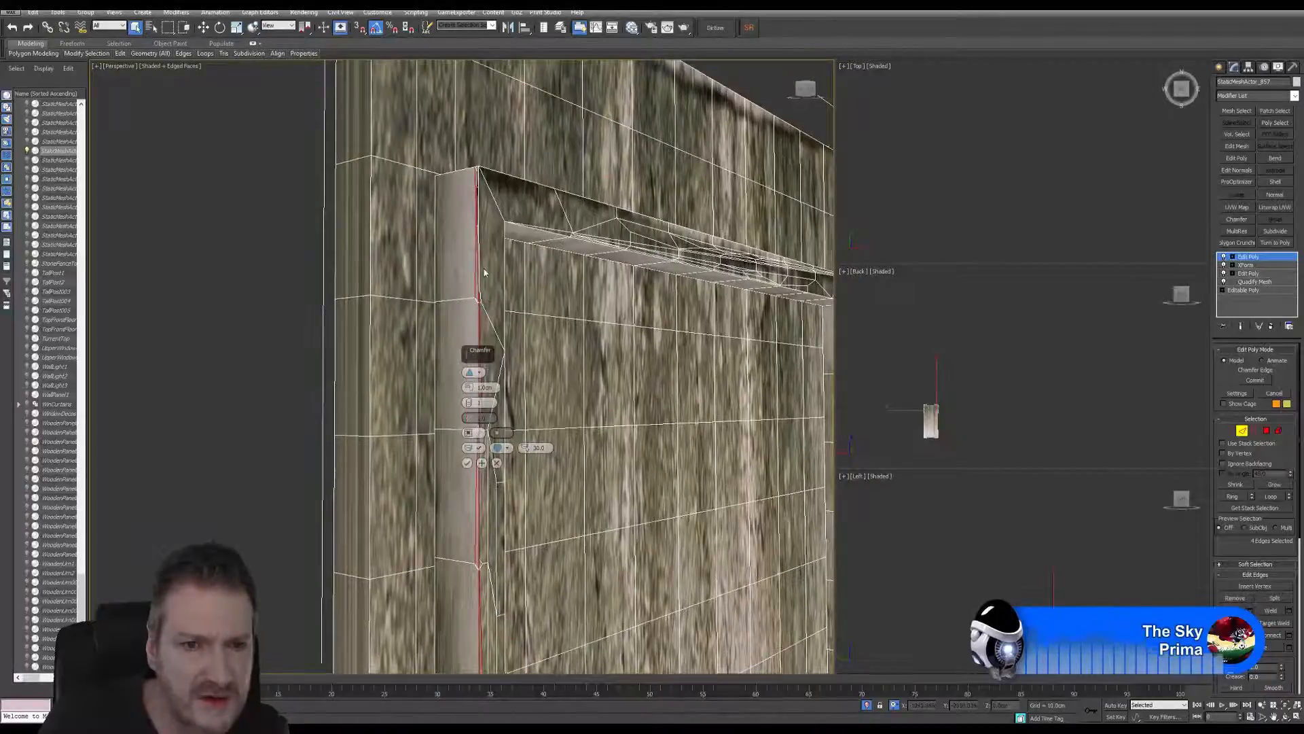
scroll(480, 303, "up", 3)
scroll(484, 326, "up", 3)
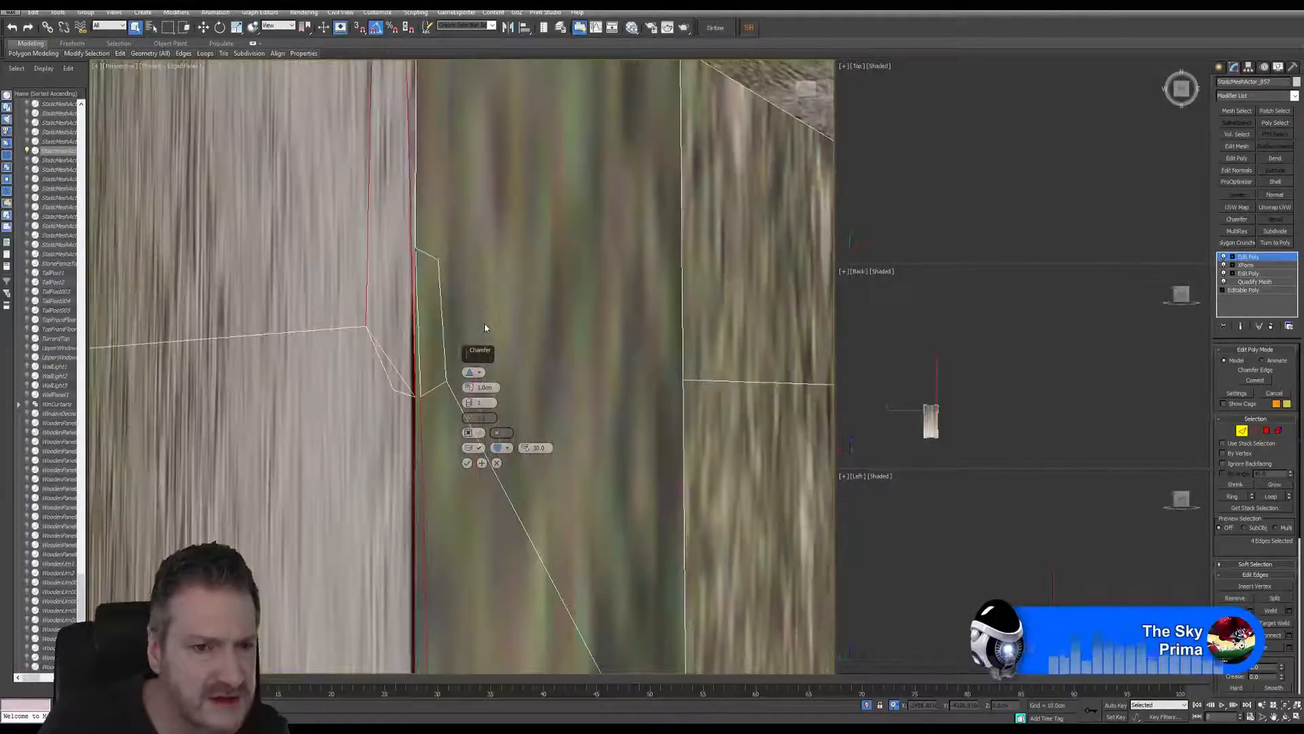
middle_click_drag(426, 197, 424, 307, "alt")
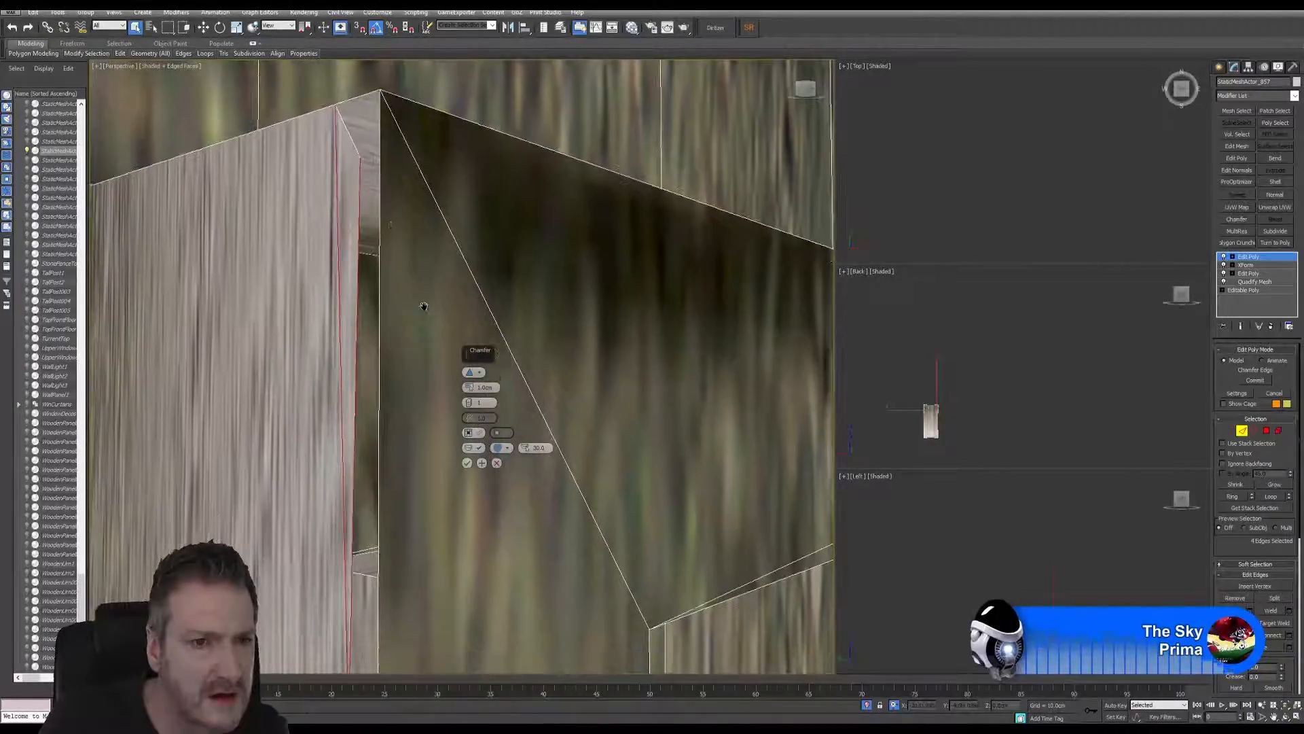
left_click(497, 462)
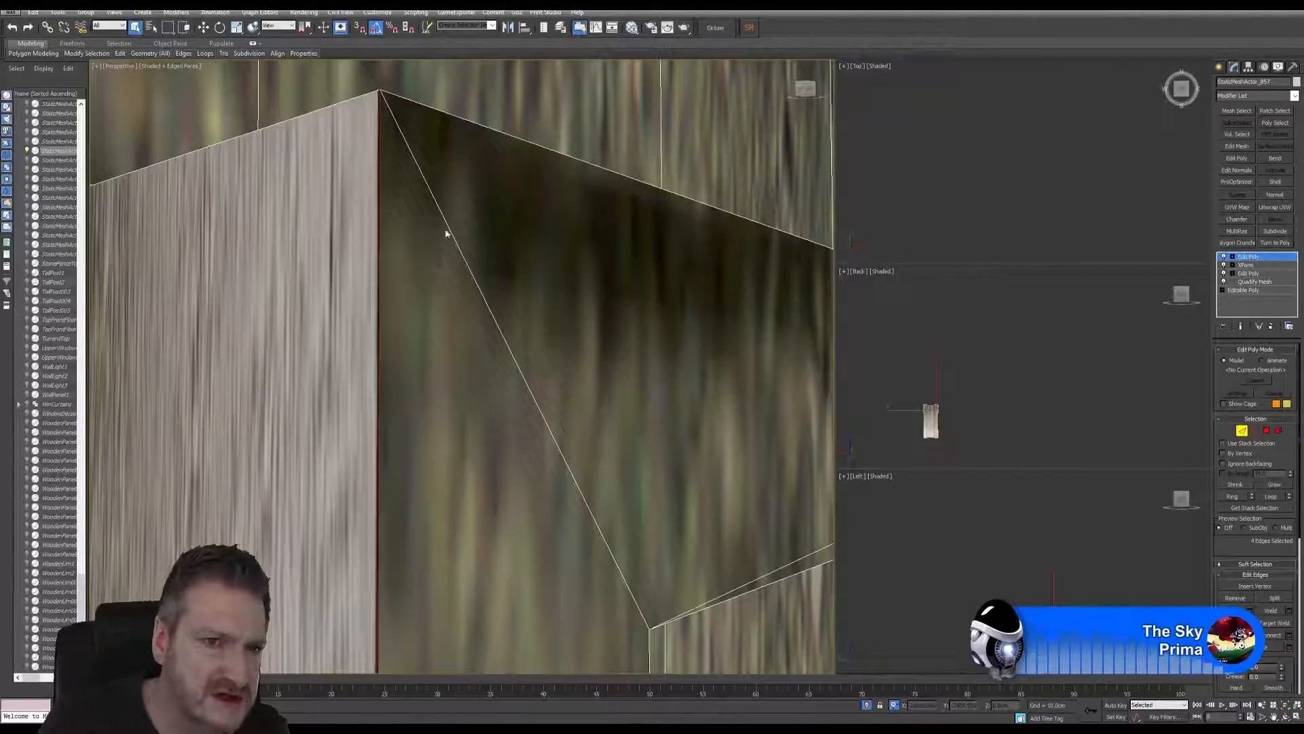
left_click(1241, 430)
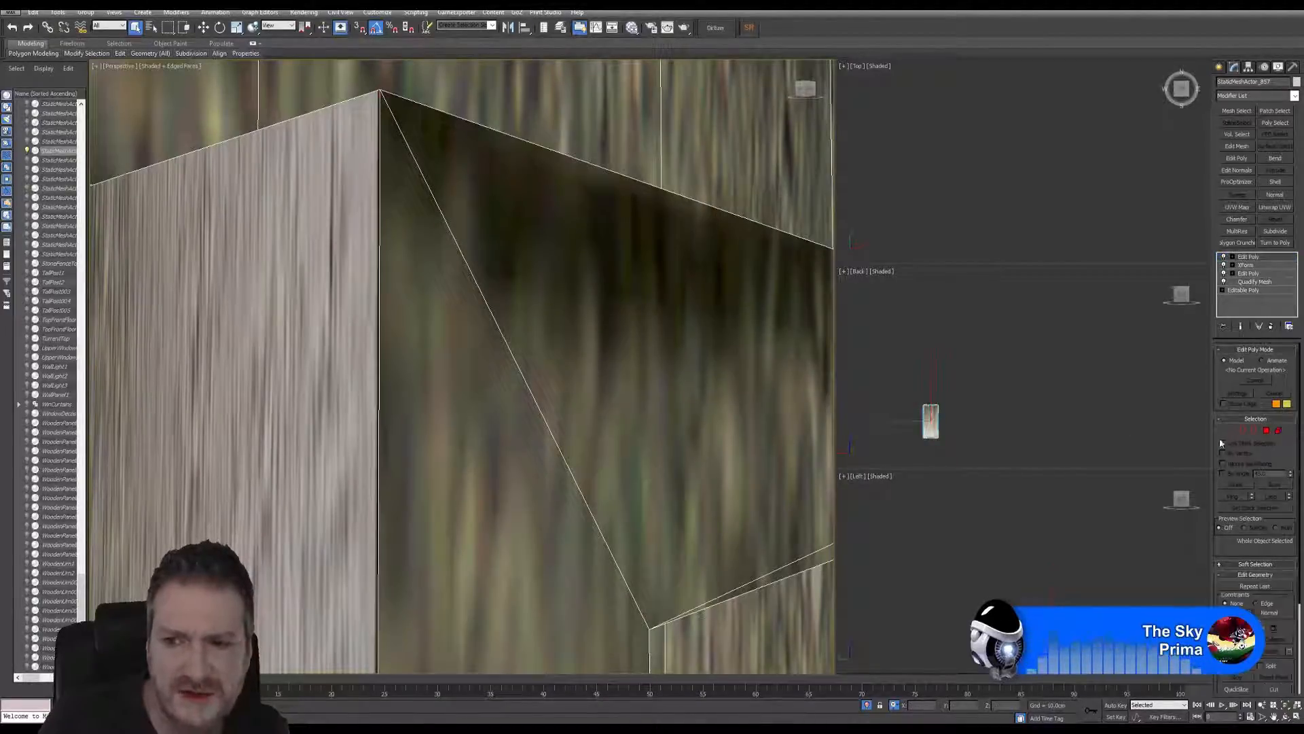
Step: Weld the overlapping vertices at the inner frame's upper-left outer corner in the top Edit Poly, using a raised weld threshold
left_click(1228, 432)
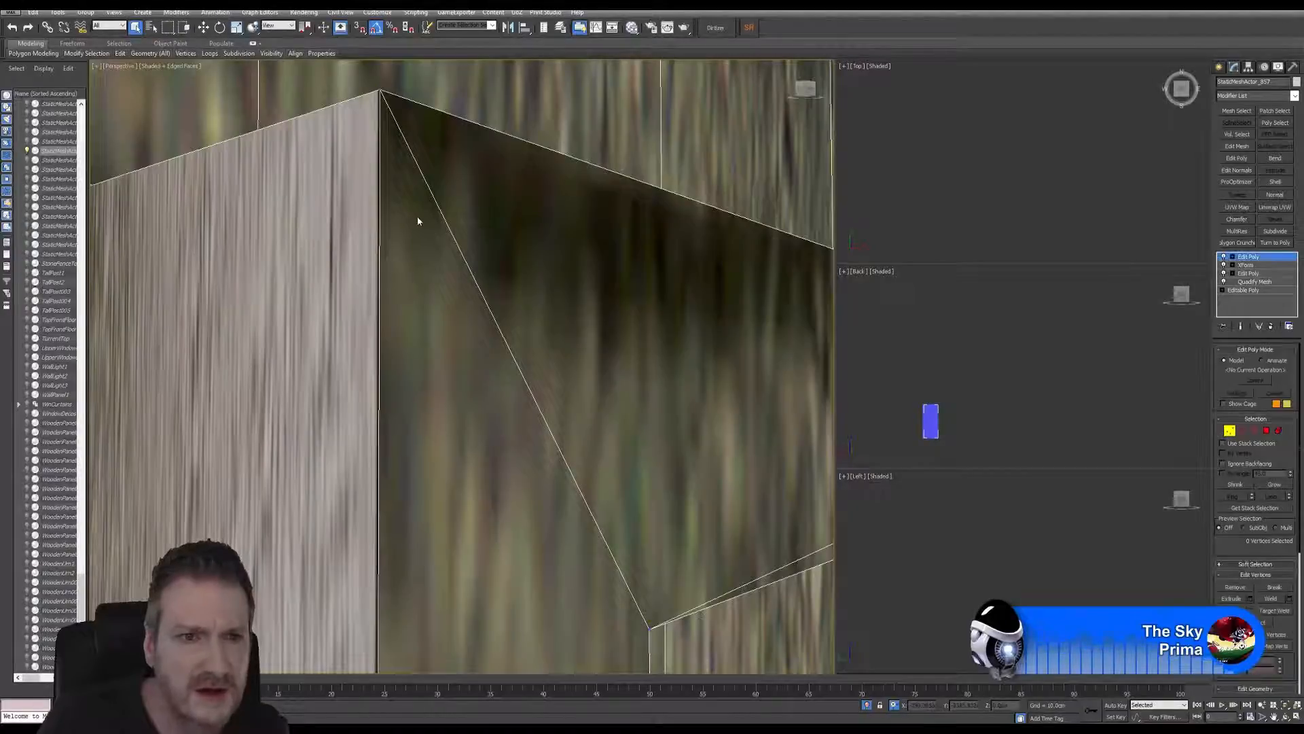
scroll(412, 198, "down", 4)
scroll(412, 198, "down", 4)
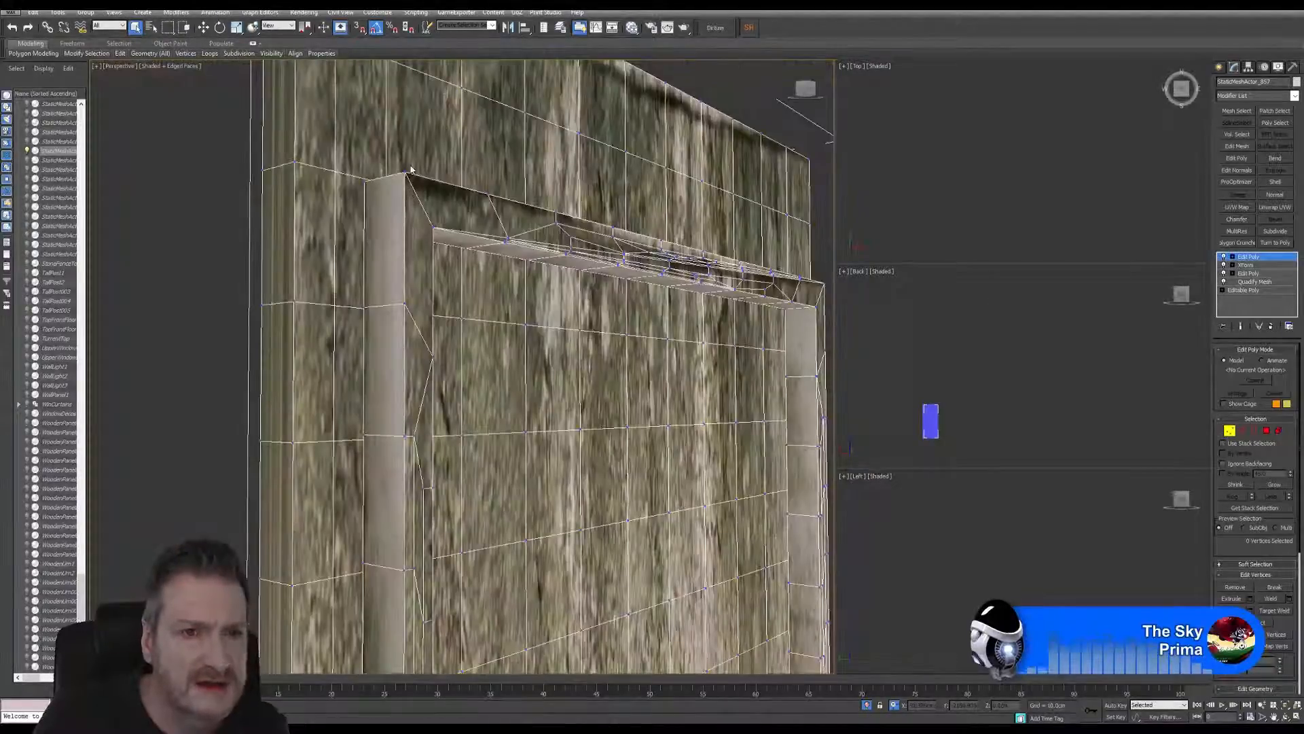
middle_click_drag(414, 169, 431, 462)
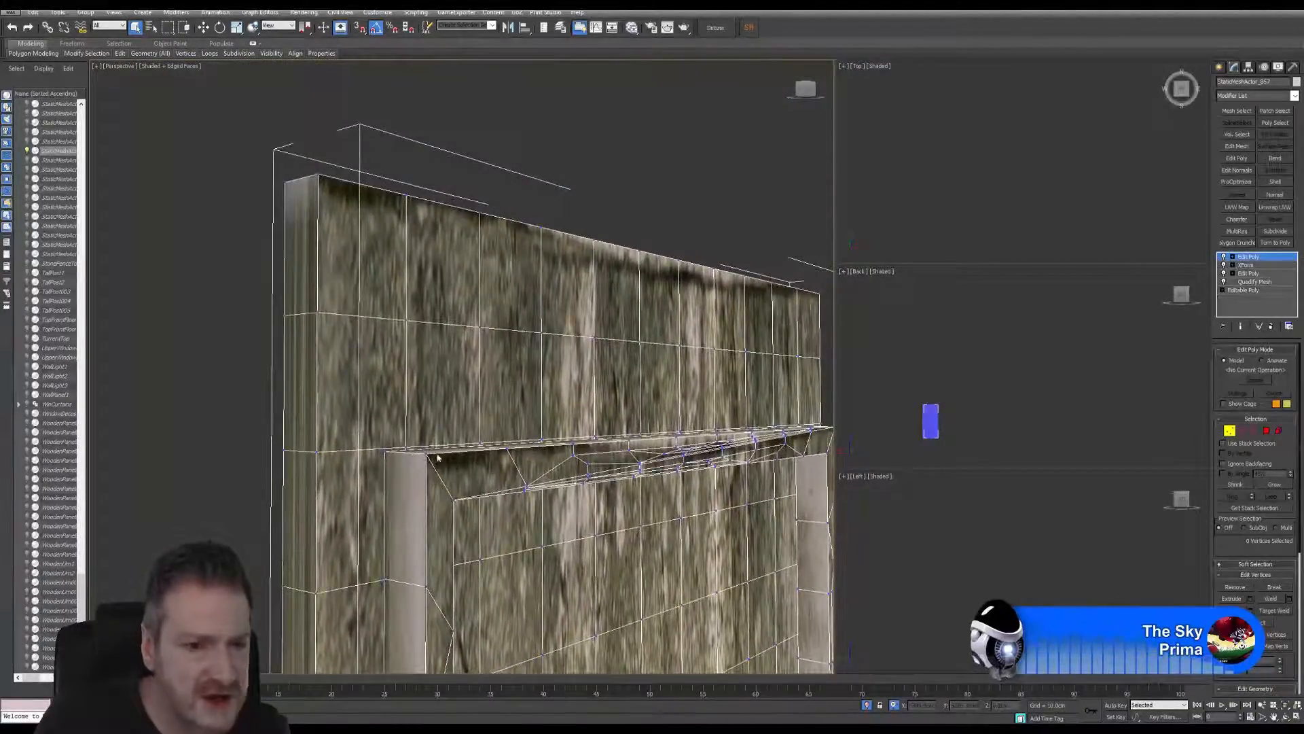
scroll(431, 462, "up", 5)
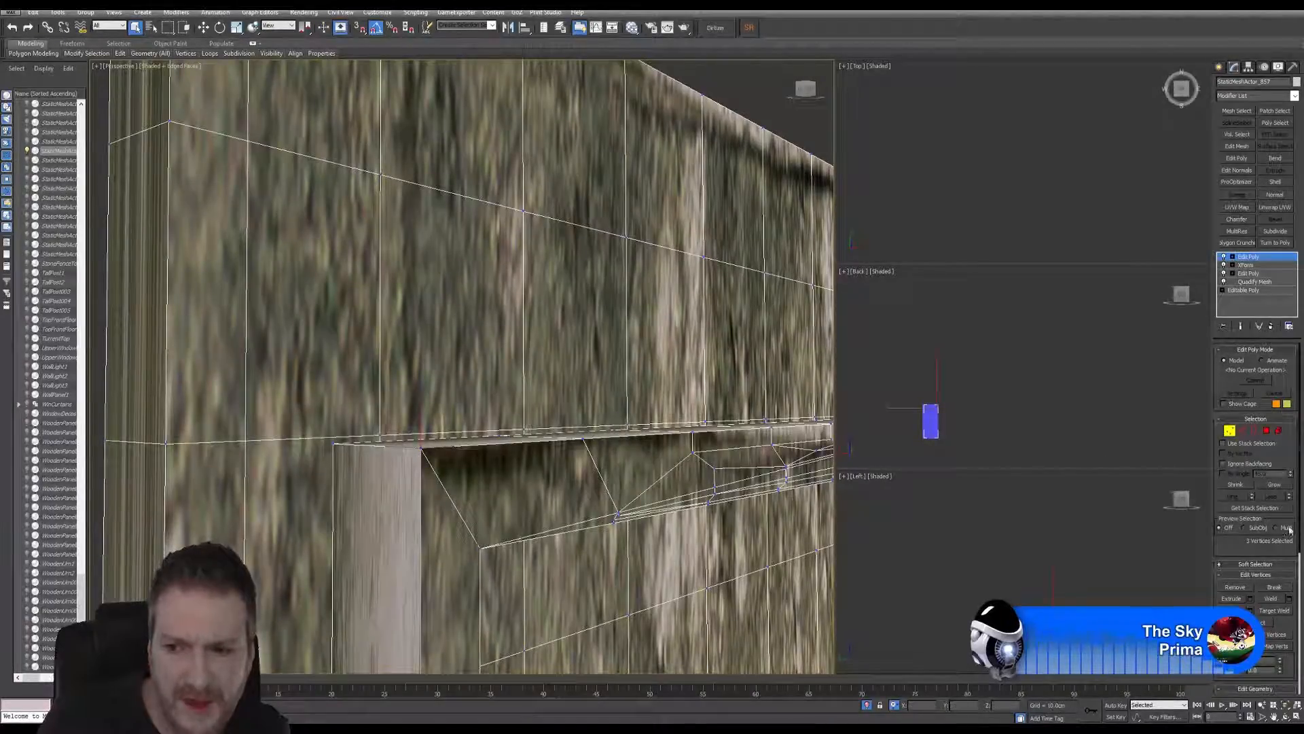
left_click(1289, 597)
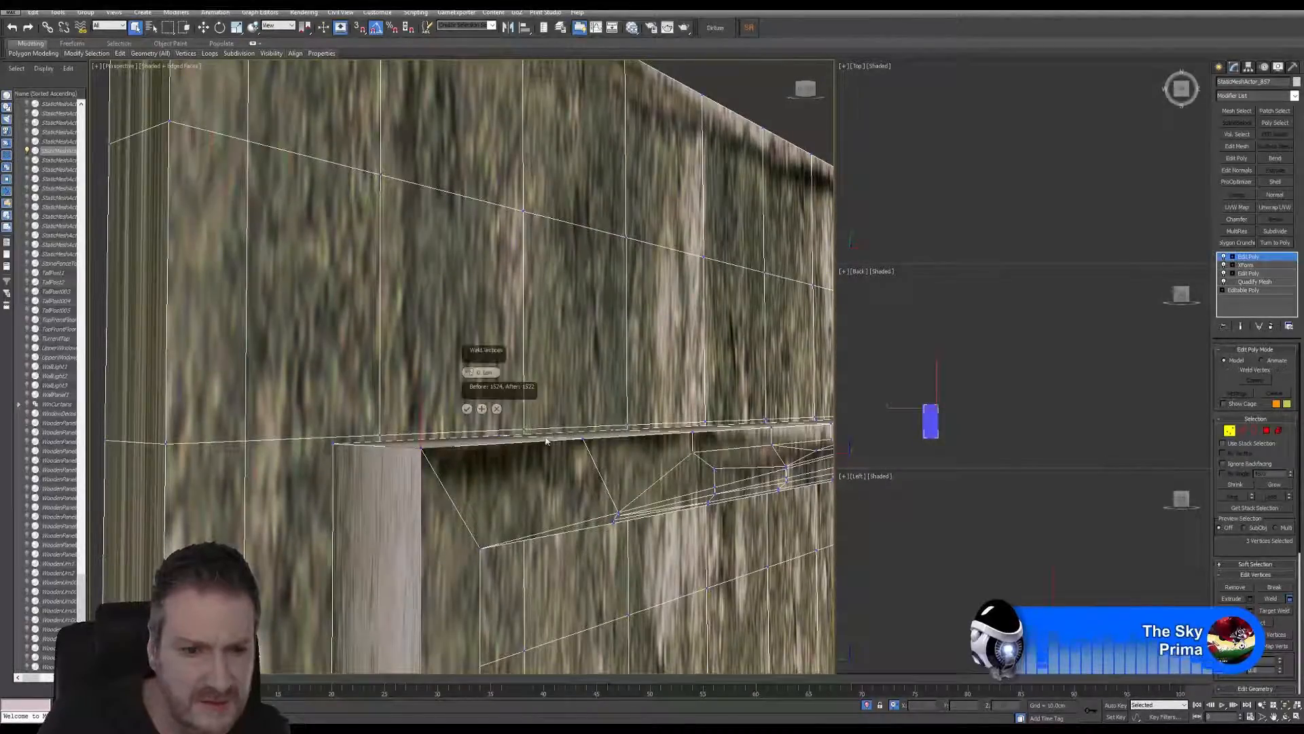
left_click_drag(468, 372, 463, 253)
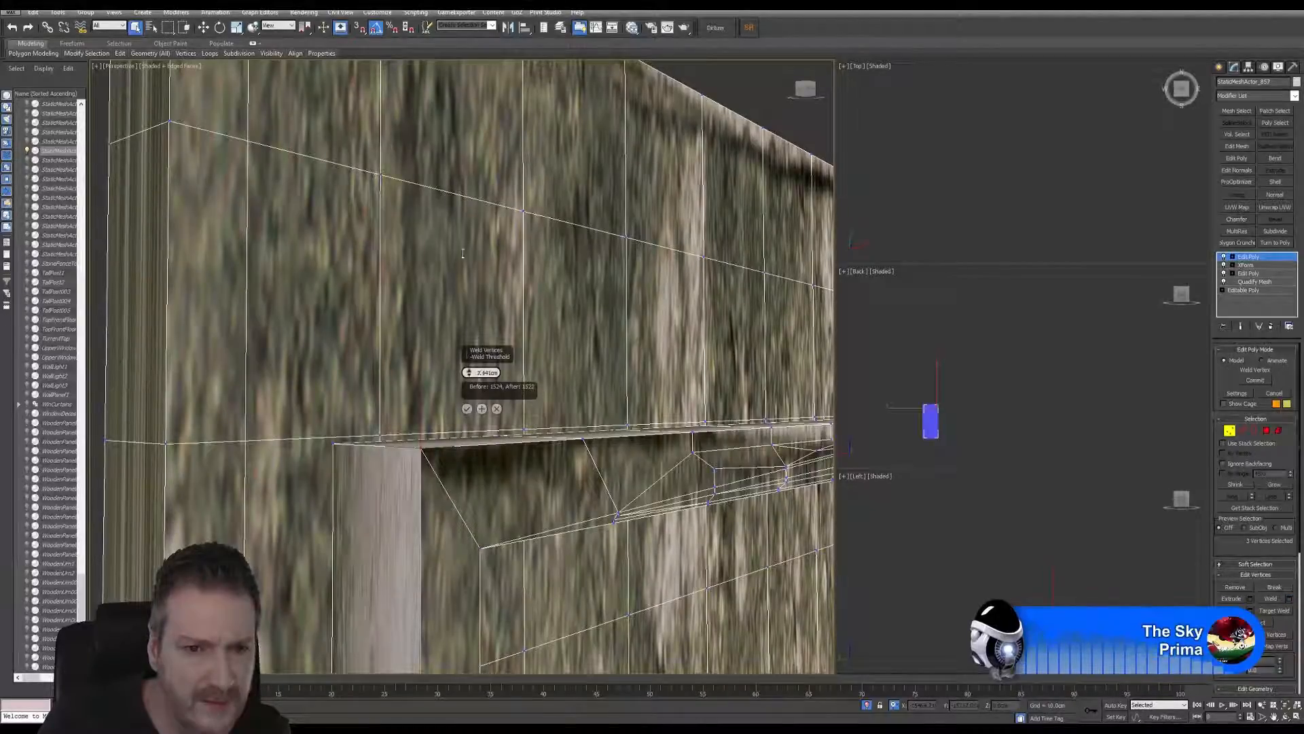
left_click_drag(460, 159, 460, 143)
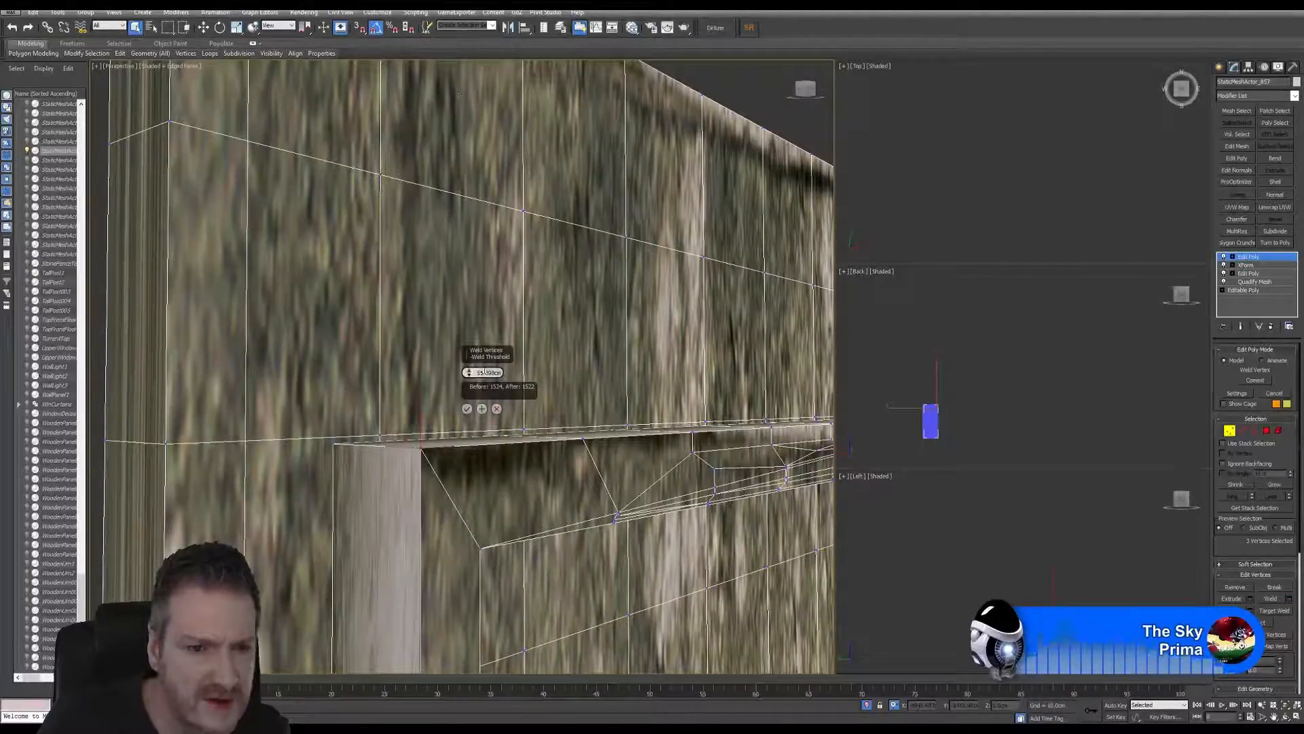
left_click(468, 409)
middle_click_drag(467, 418, 401, 102)
scroll(442, 461, "down", 5)
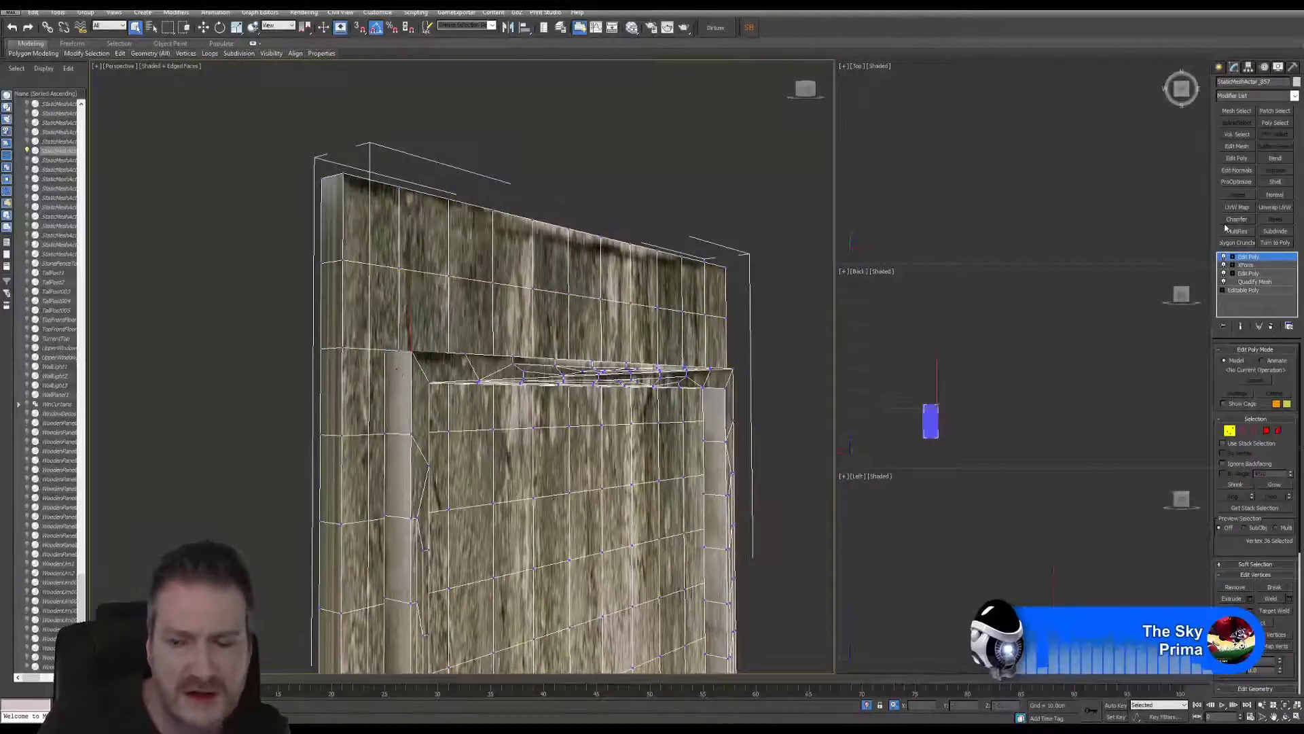
Step: Turn off the modifiers down through Quadify Mesh and open the base Editable Poly at vertex level, accepting the topology change
left_click(1231, 431)
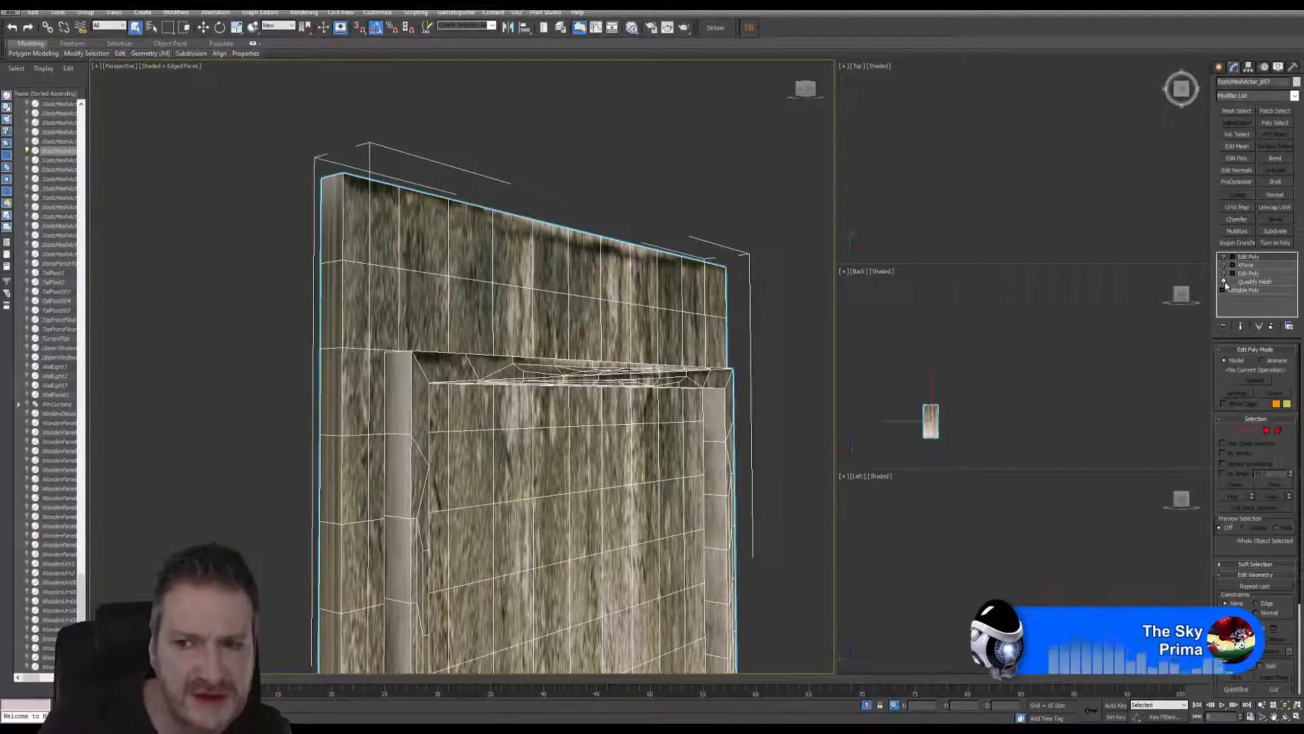
left_click(1224, 281)
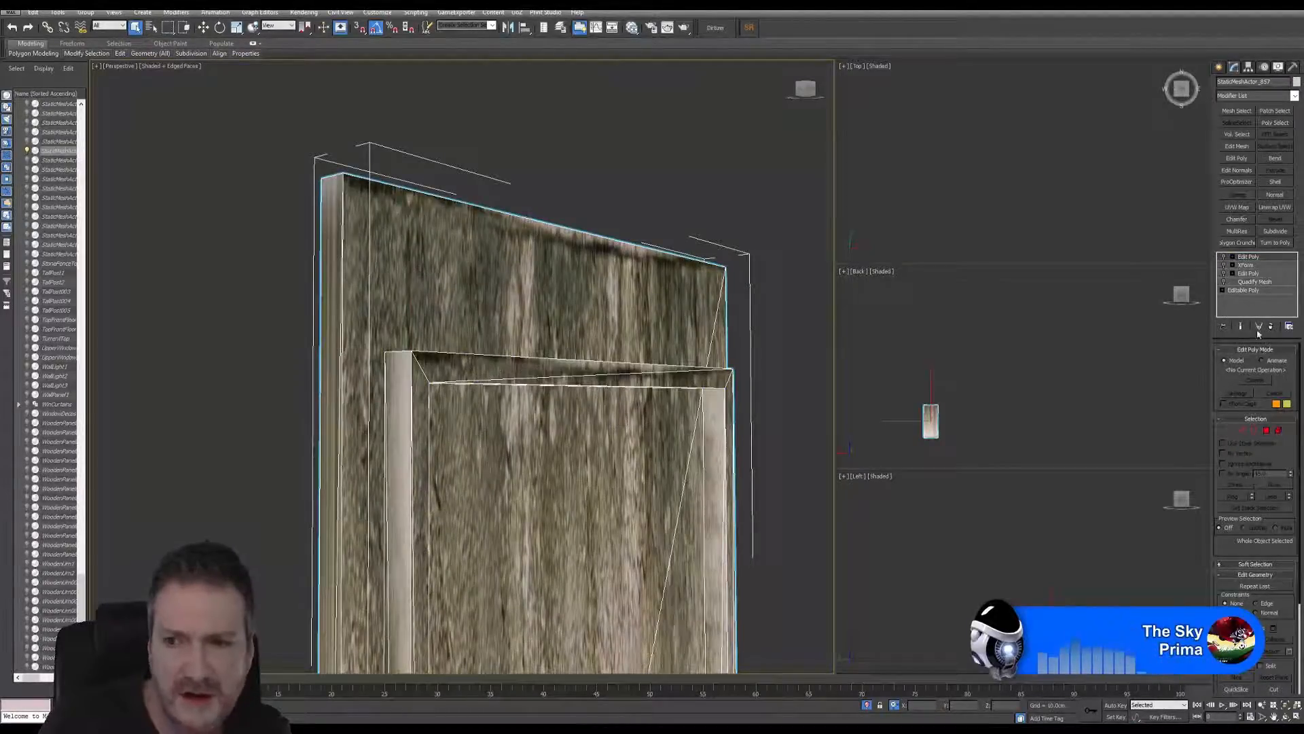
left_click(1243, 289)
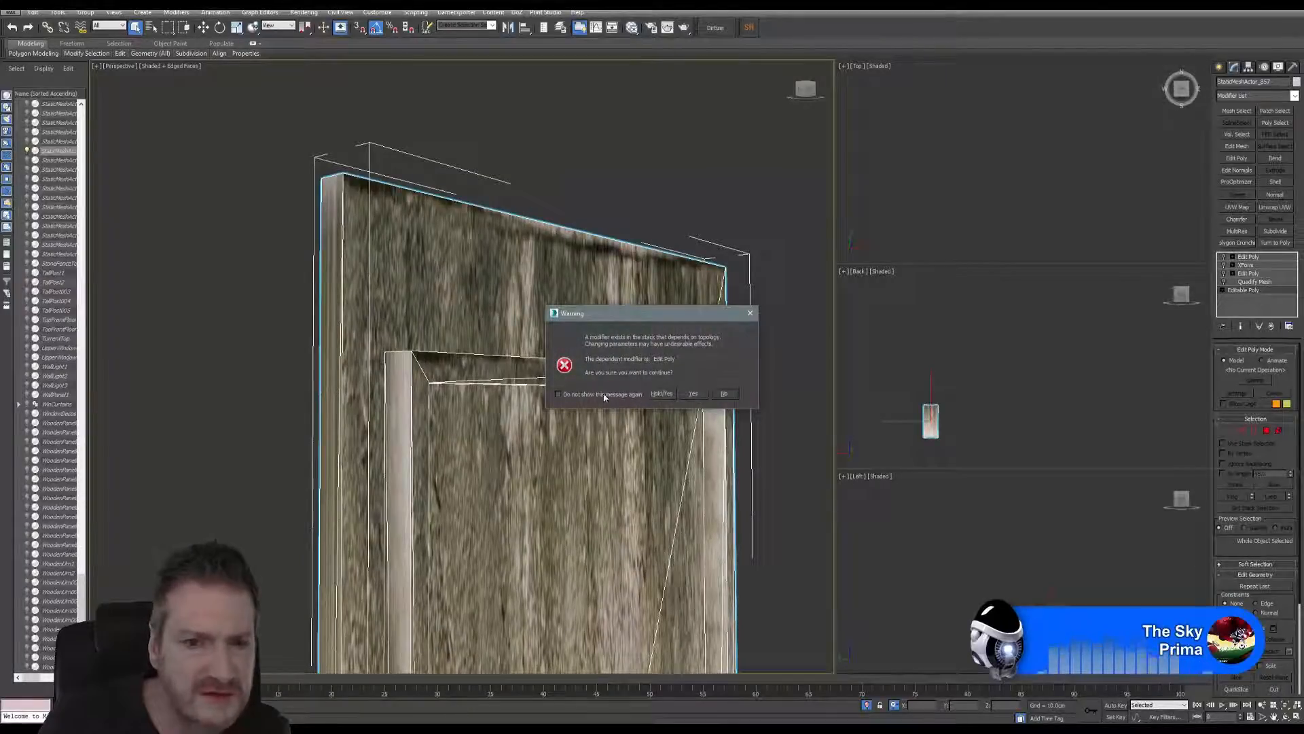
left_click(691, 394)
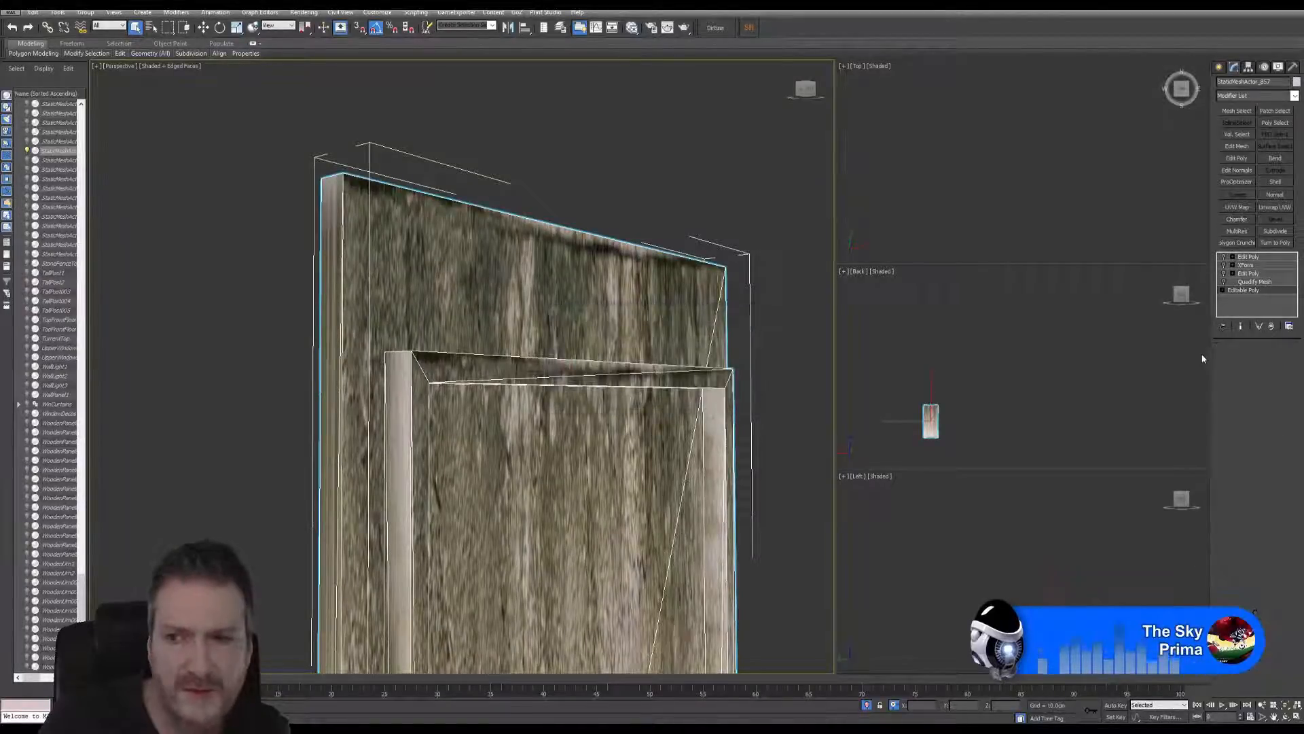
left_click(1230, 362)
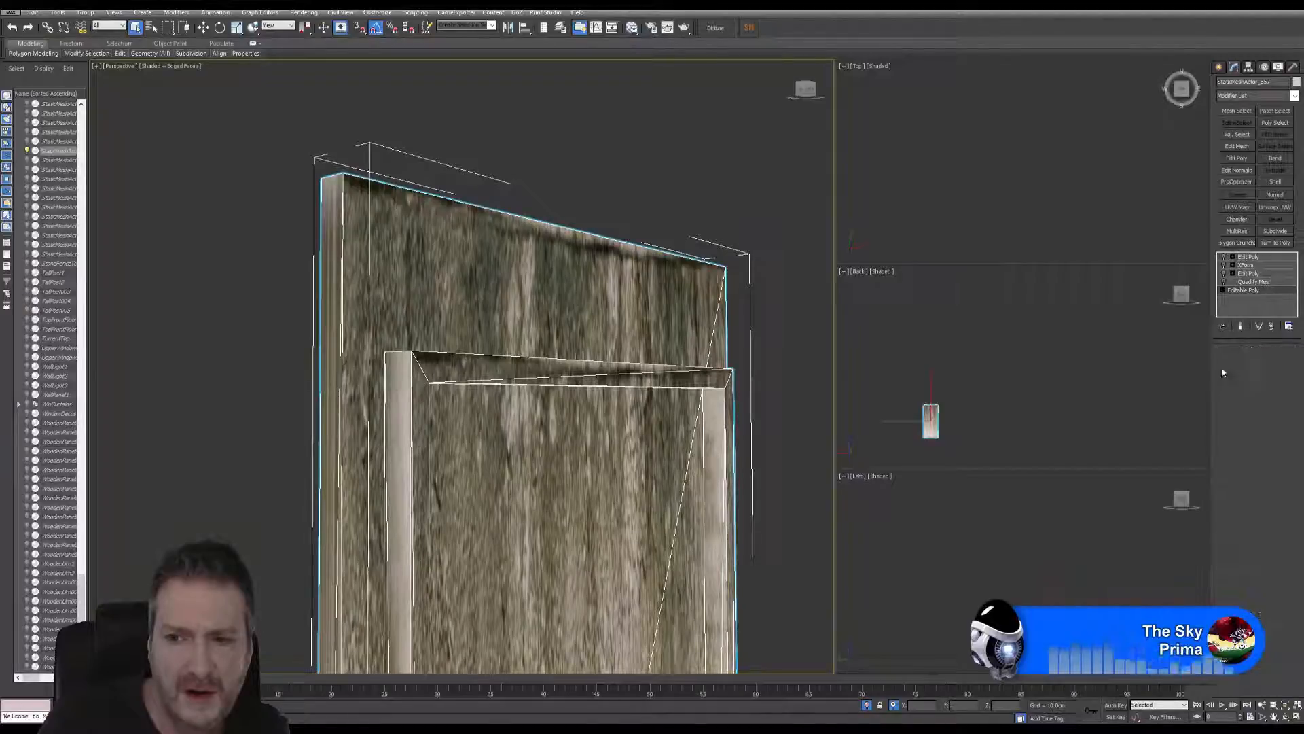
Step: Weld the overlapping vertices at the frame's upper-left outer corner in the base Editable Poly, keeping the offered threshold
middle_click_drag(420, 376, 454, 549, "alt")
scroll(444, 380, "up", 5)
left_click_drag(442, 555, 430, 578)
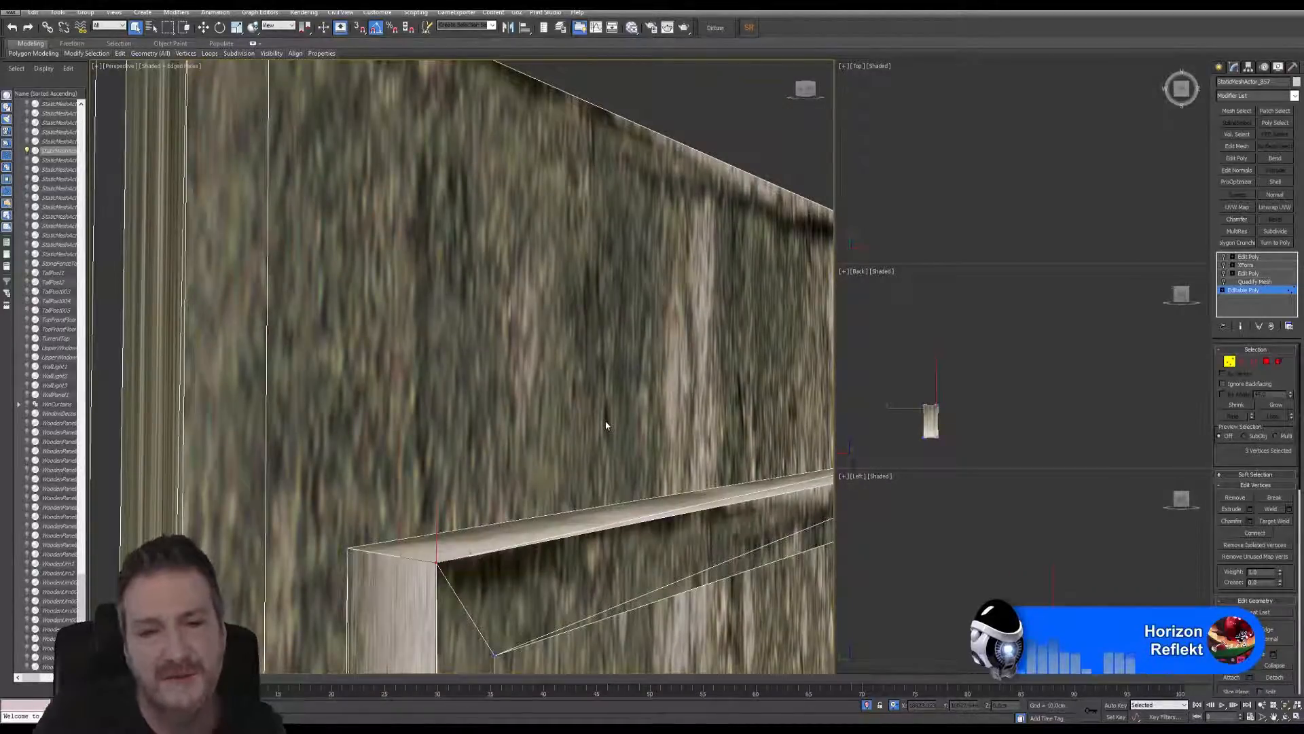
middle_click_drag(604, 356, 608, 340)
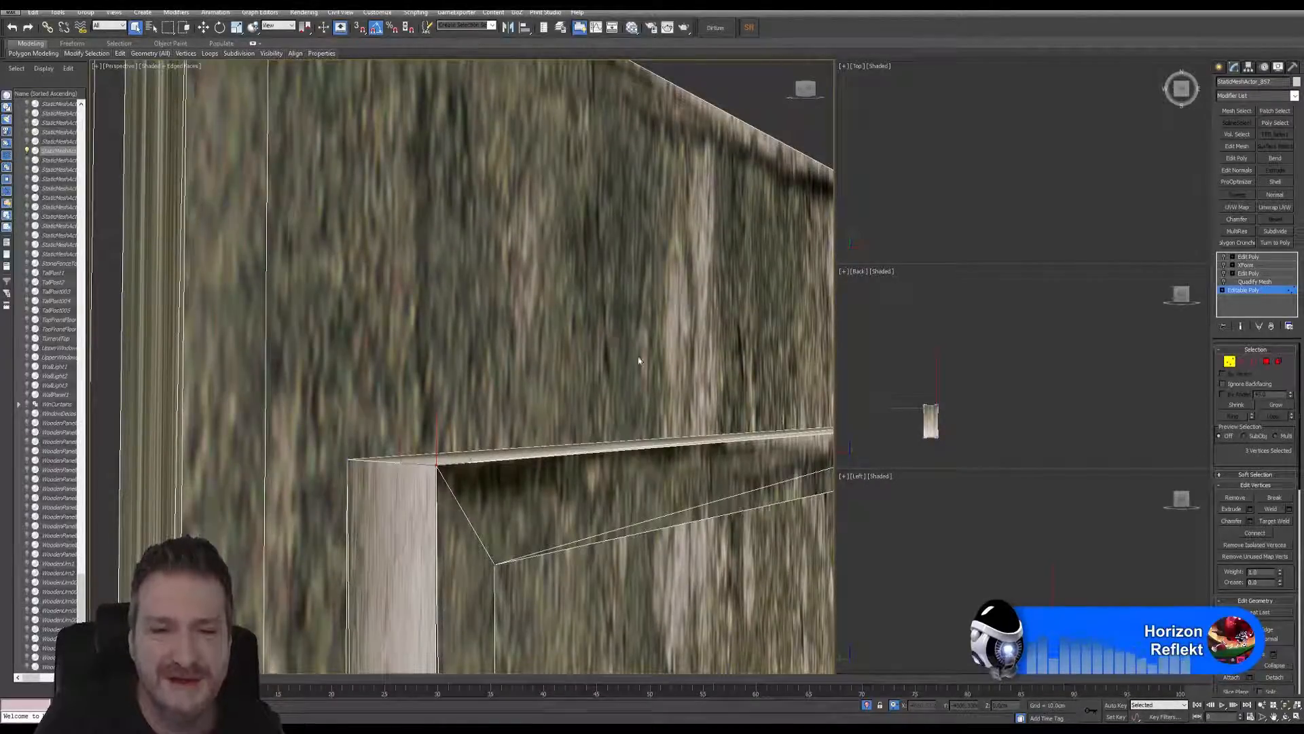
left_click(1289, 508)
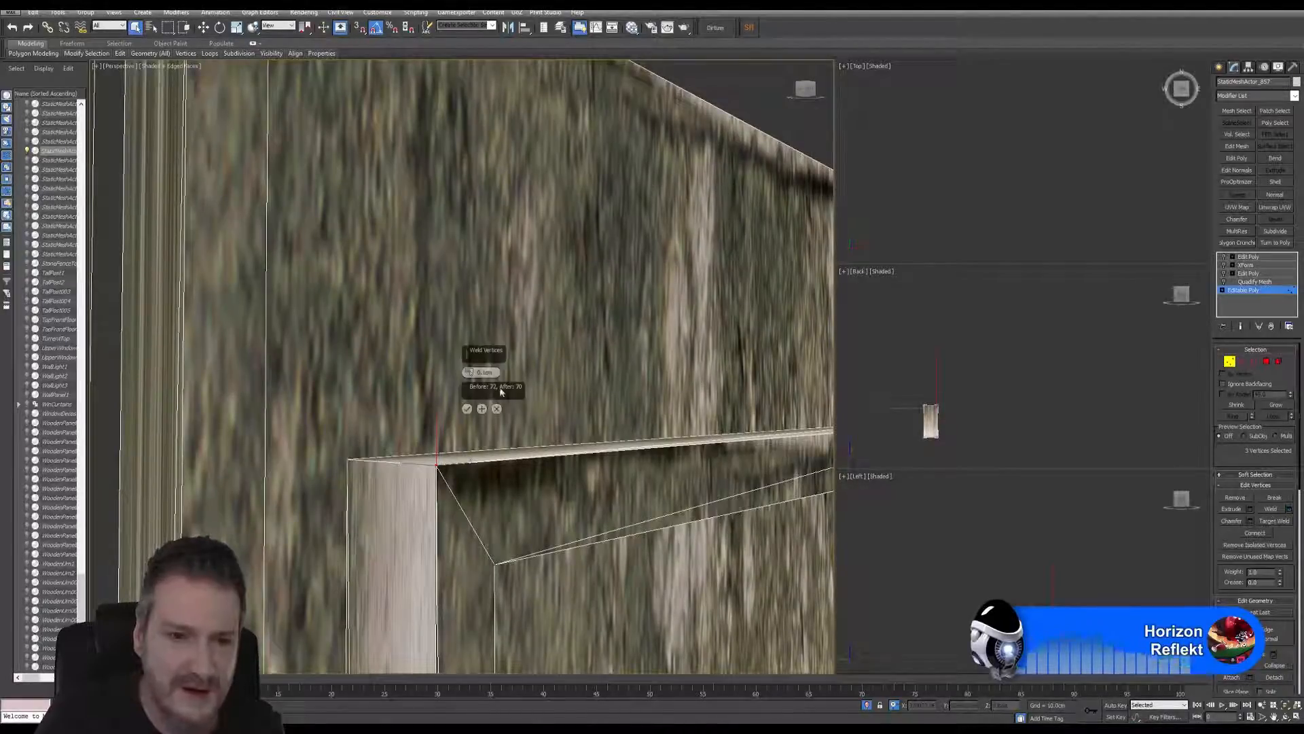
left_click(467, 409)
Step: Weld the overlapping vertices at the frame's lower-left outer corner
middle_click_drag(501, 528, 506, 309)
scroll(498, 443, "down", 5)
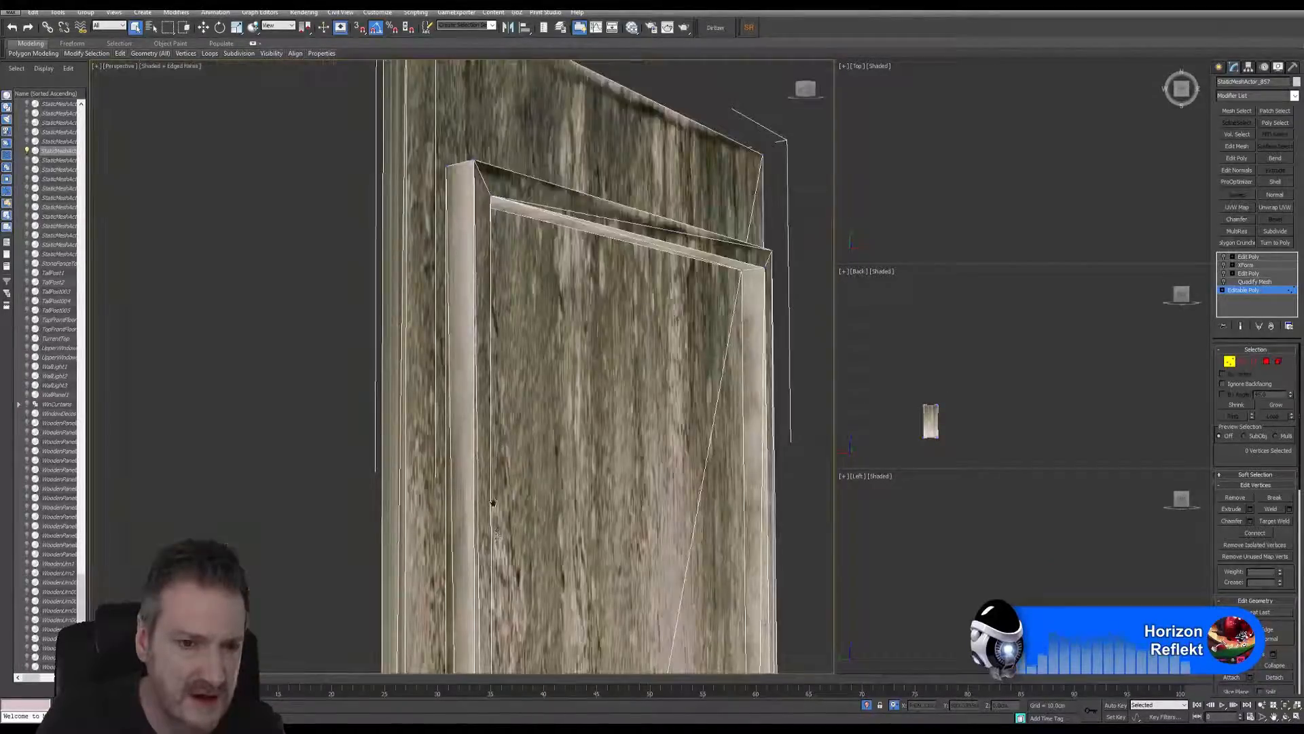
middle_click_drag(493, 503, 495, 251)
middle_click_drag(496, 463, 492, 385)
scroll(506, 425, "up", 5)
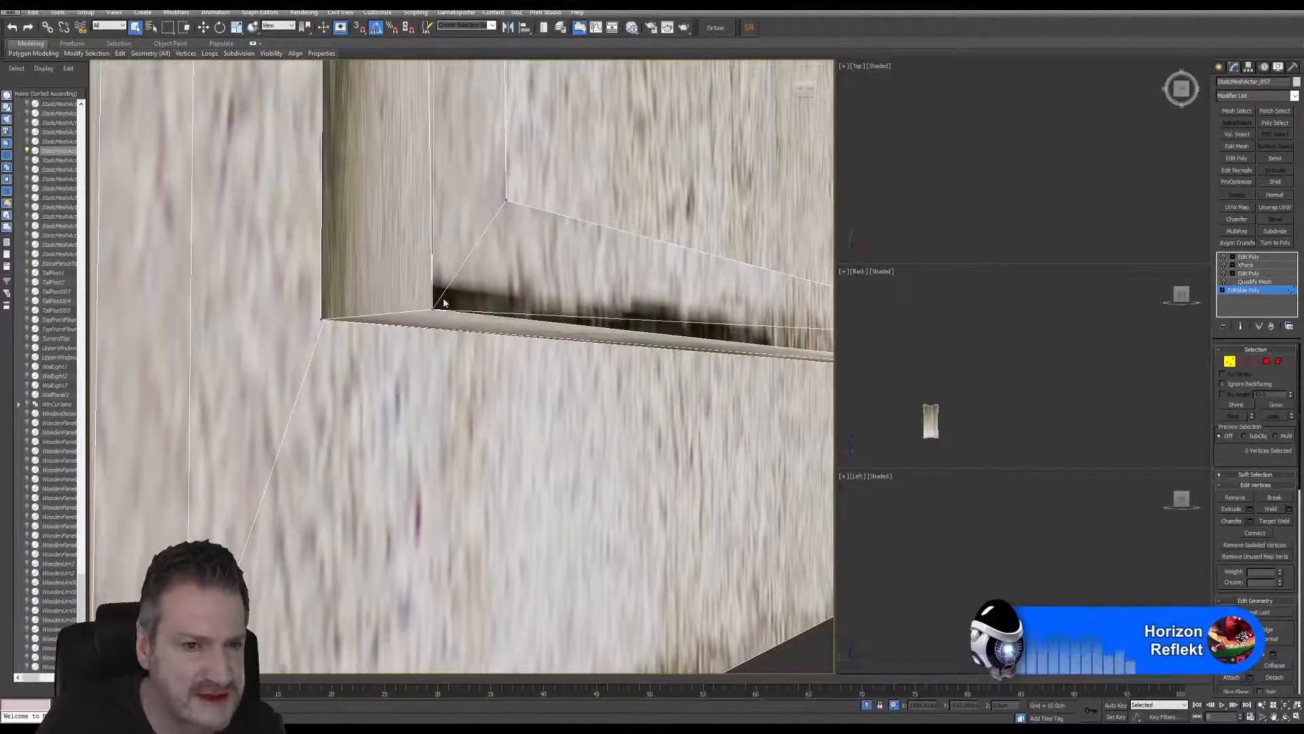
left_click_drag(444, 300, 425, 315)
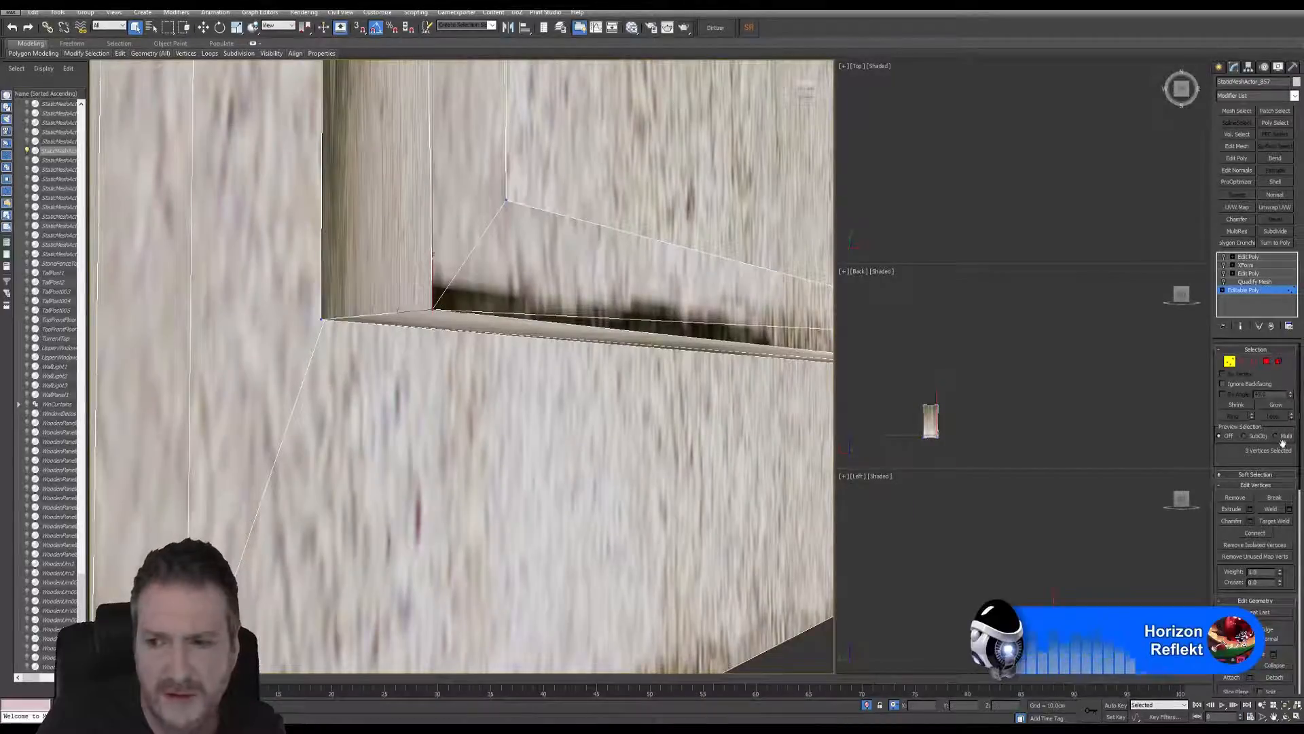
left_click(1271, 510)
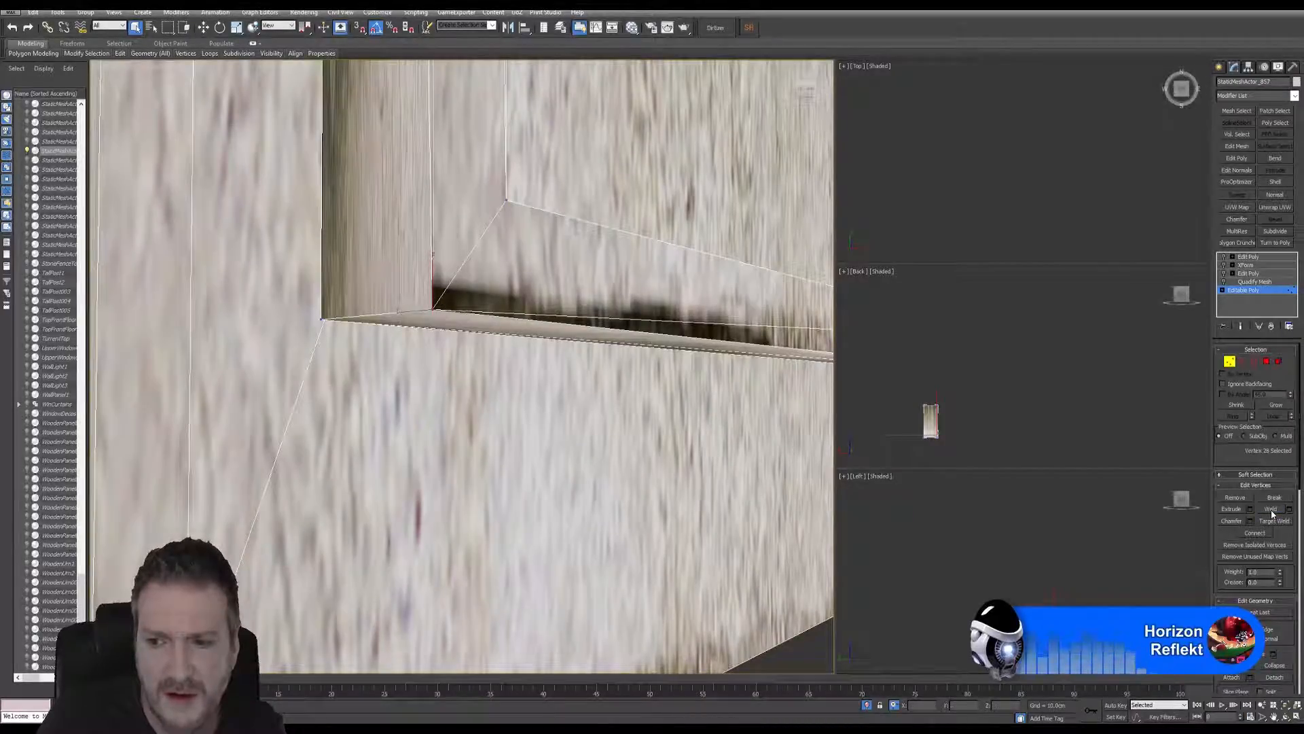
Step: Weld the overlapping vertices at the frame's lower-right outer corner
middle_click_drag(589, 401, 336, 387)
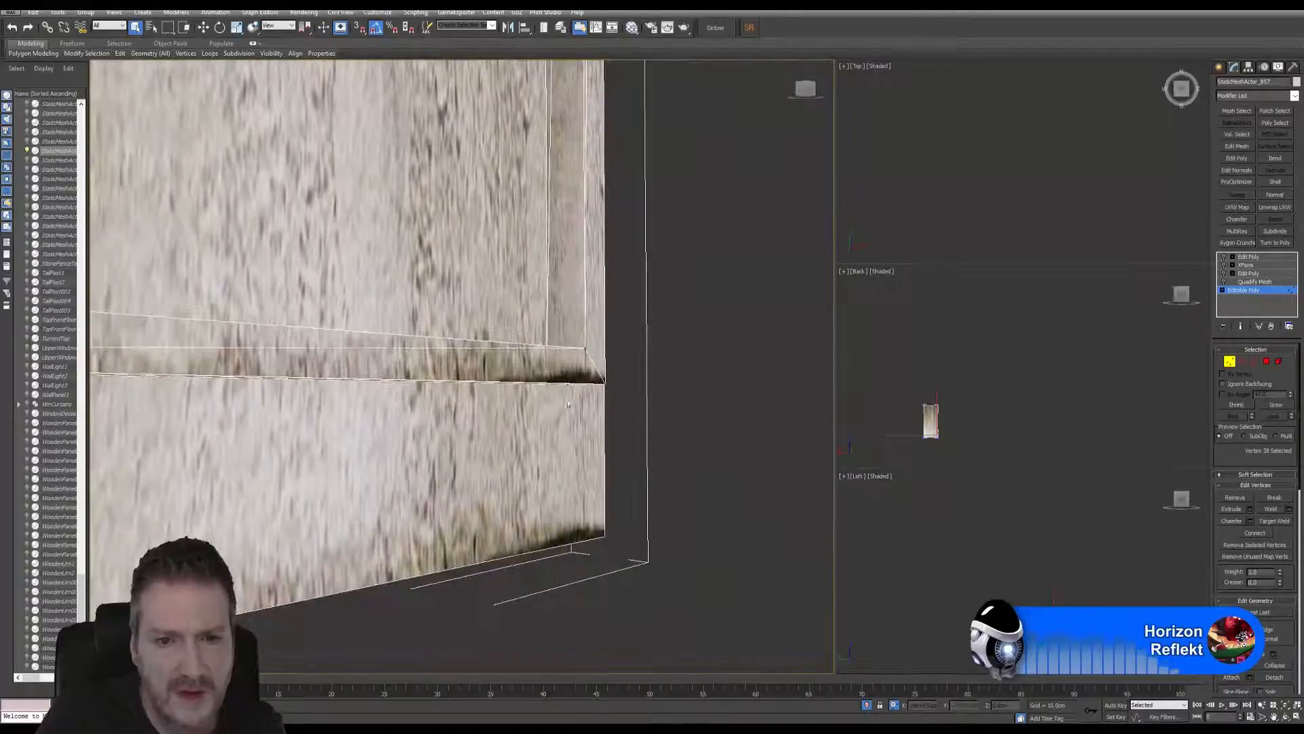
scroll(622, 385, "up", 5)
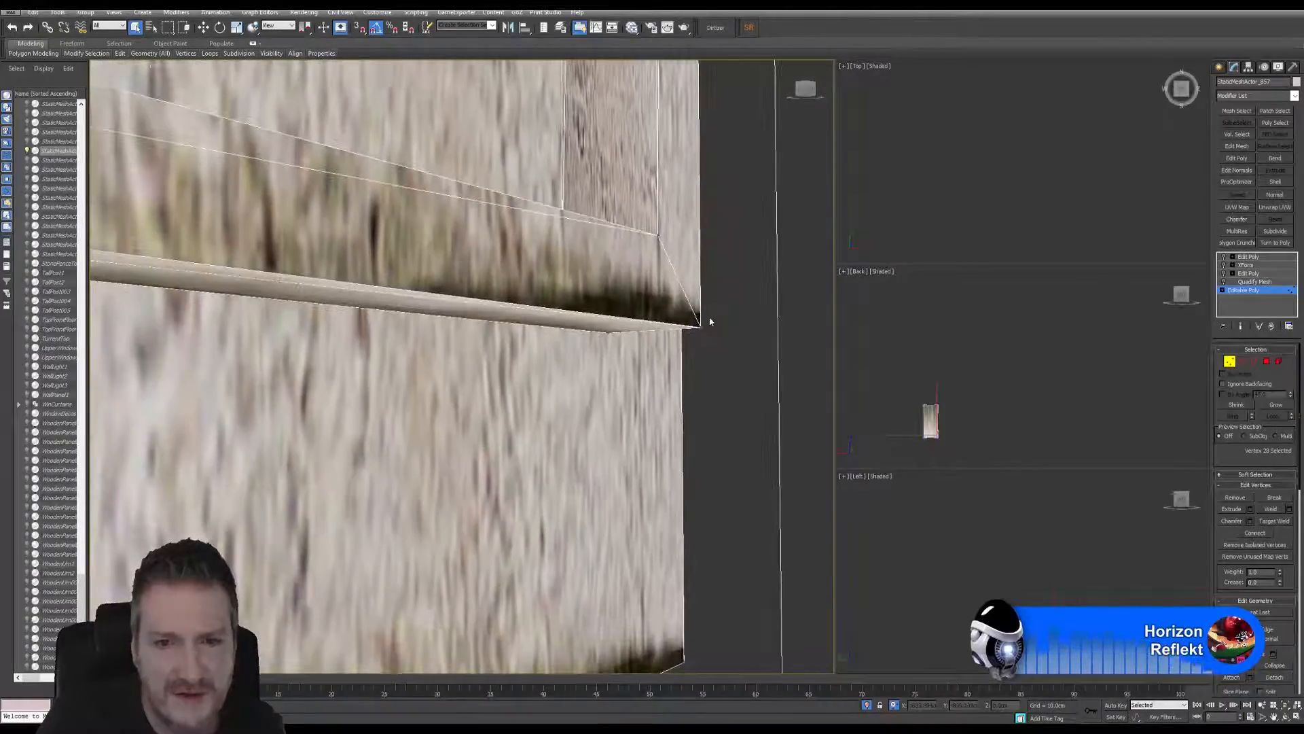
left_click_drag(708, 320, 697, 337)
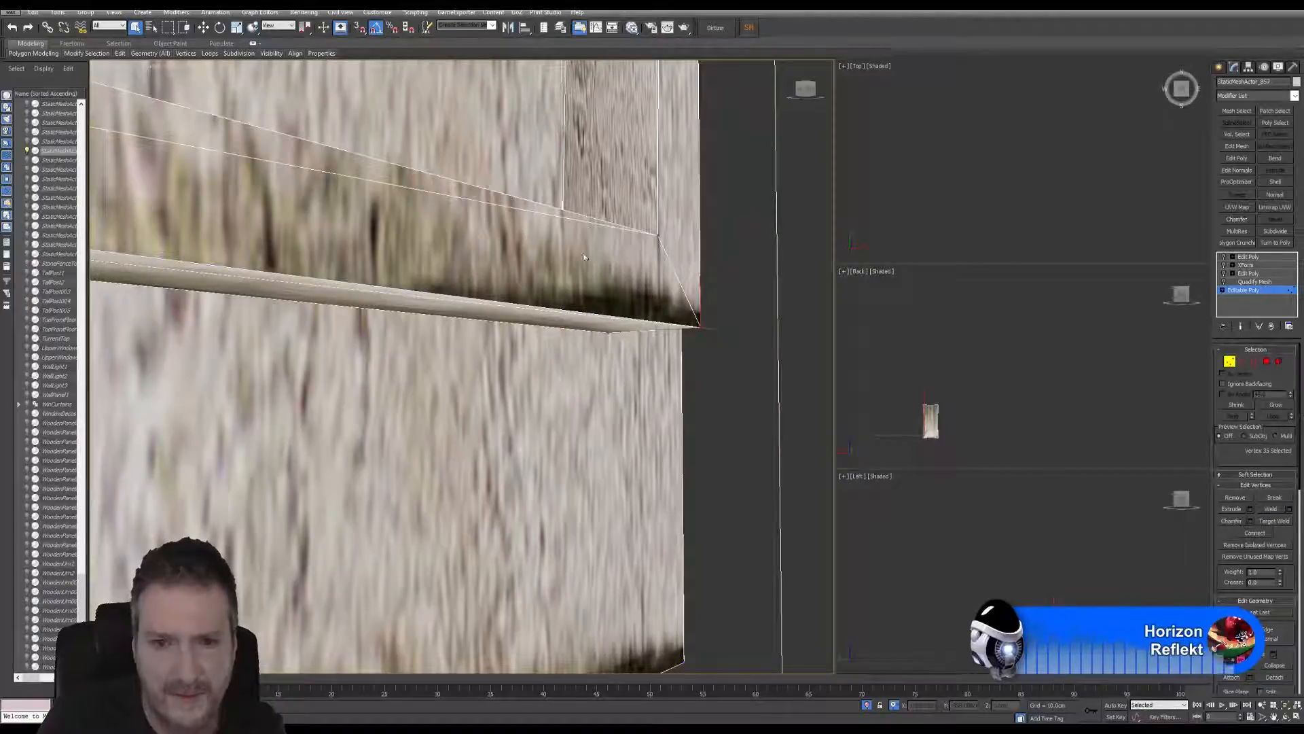
Step: Weld the overlapping vertices at the frame's upper-right outer corner
middle_click_drag(584, 257, 558, 450)
scroll(577, 343, "down", 2)
middle_click_drag(567, 219, 542, 596)
scroll(549, 356, "down", 2)
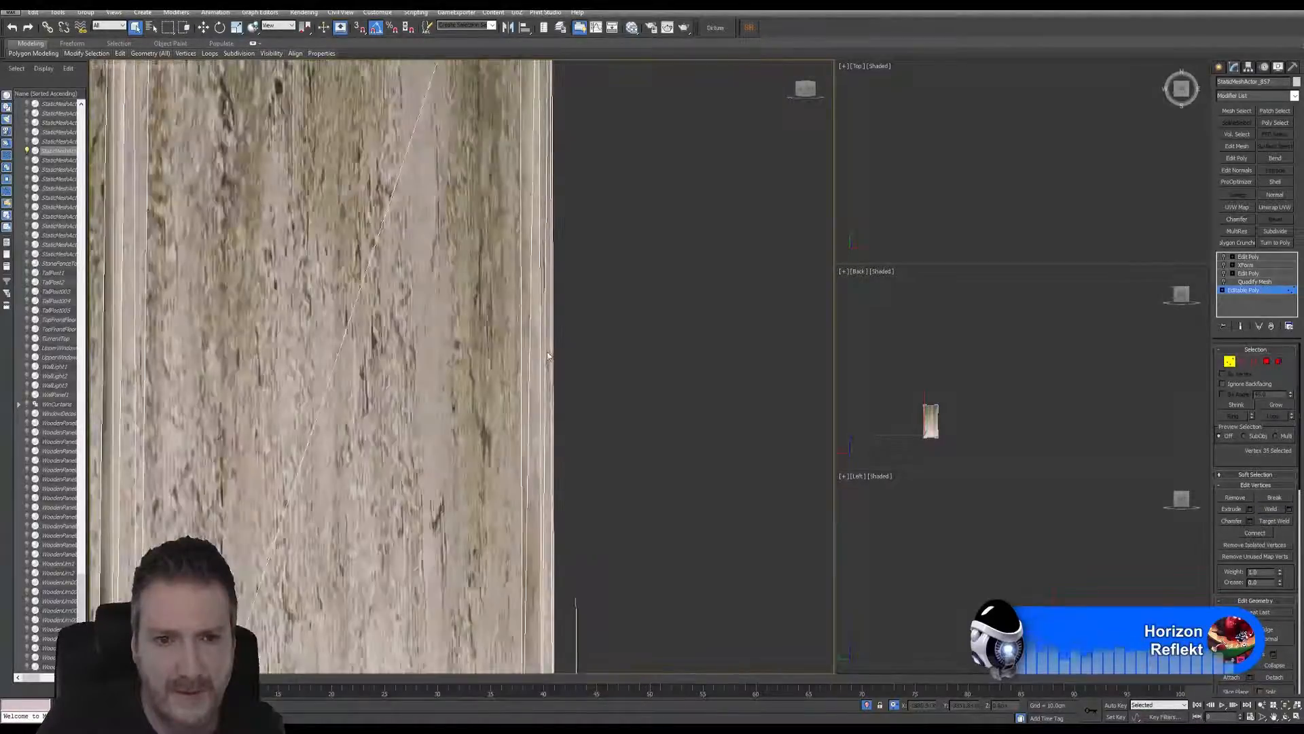
middle_click_drag(549, 356, 521, 676)
scroll(548, 216, "up", 4)
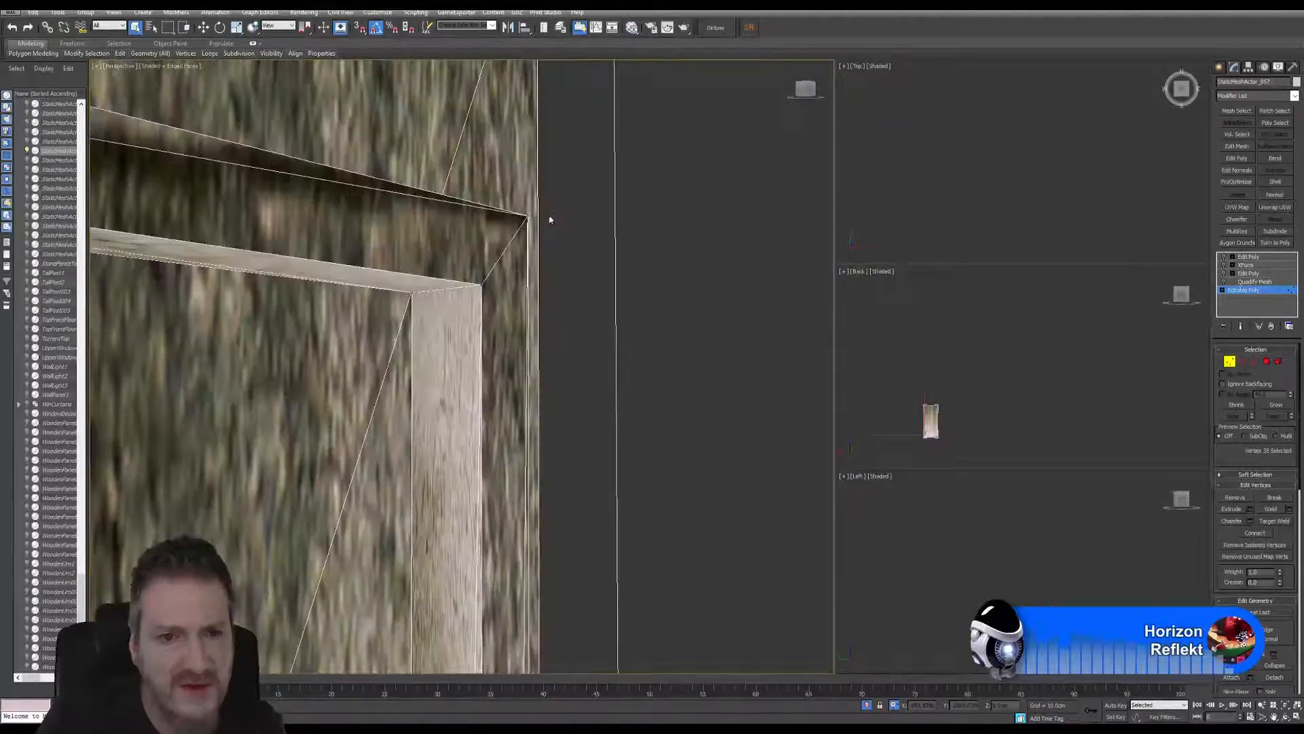
scroll(550, 220, "up", 3)
left_click(502, 202)
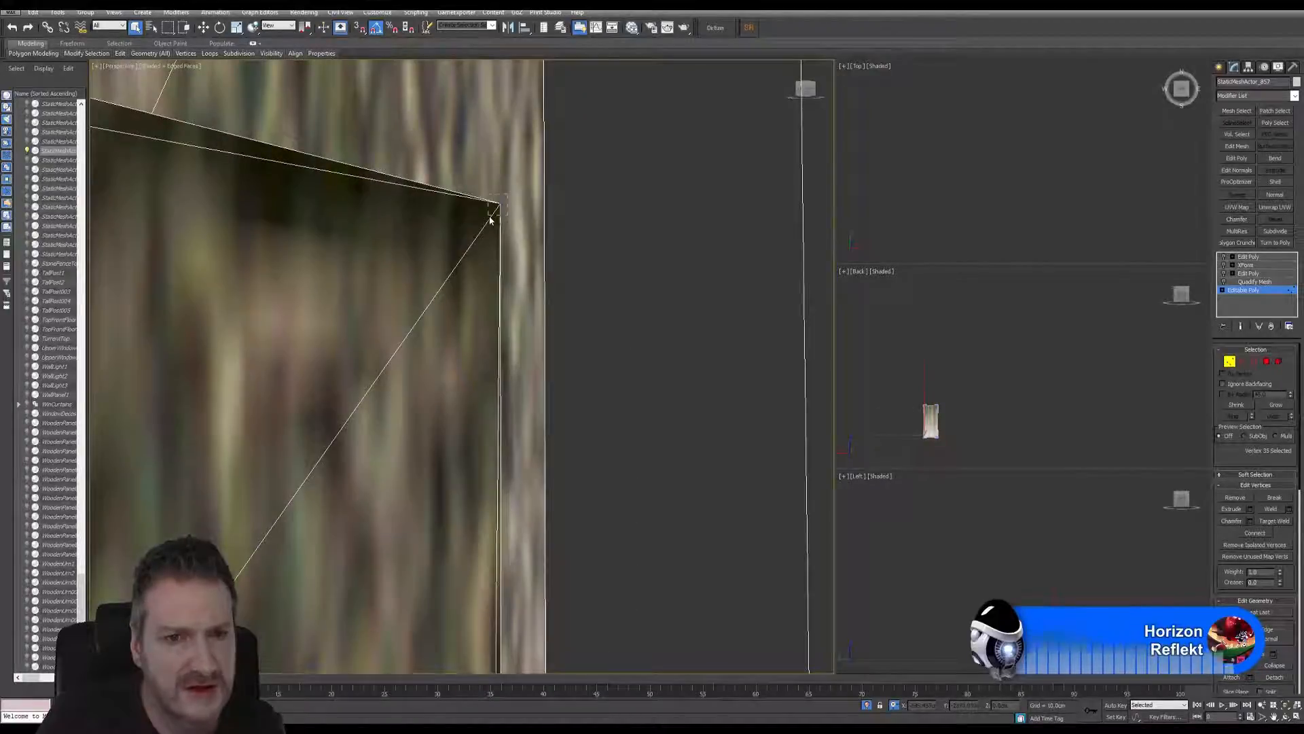
left_click(1271, 509)
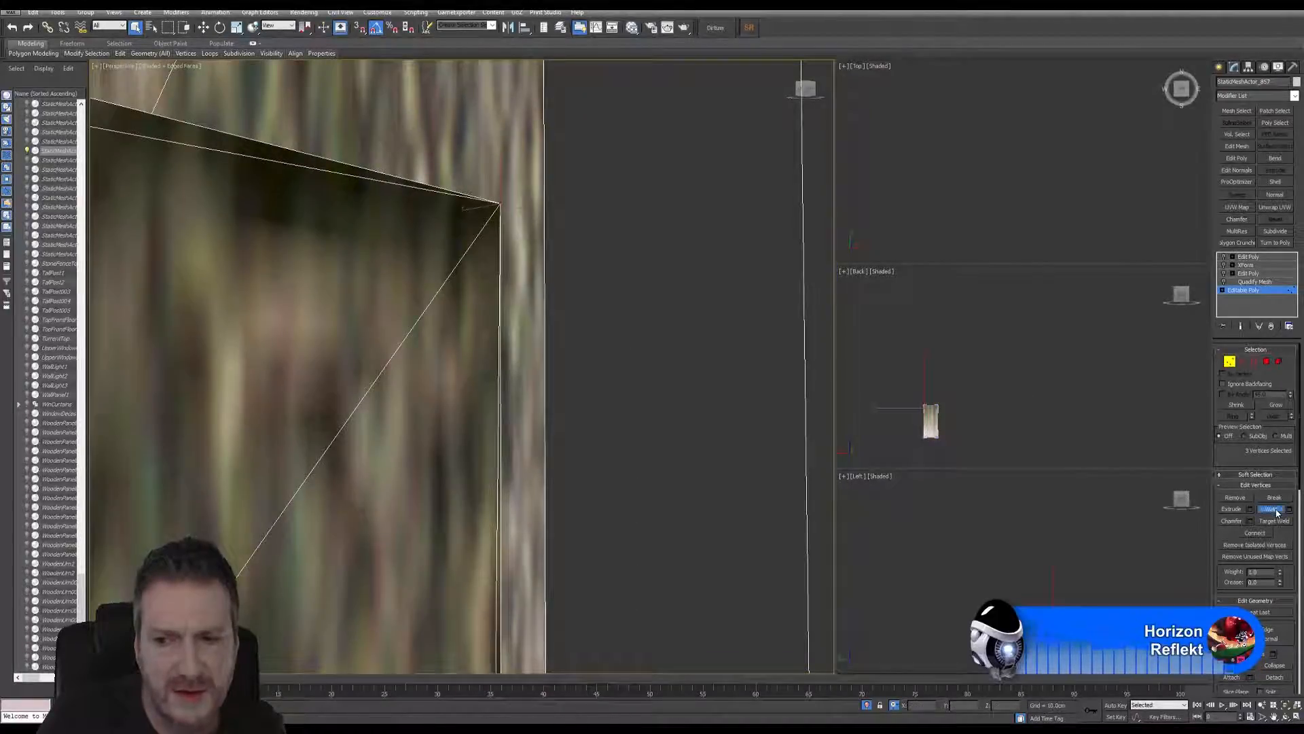
Step: Weld the overlapping vertices at the upper-right inner corner, where the frame's sloped border meets the recess wall
scroll(486, 285, "up", 3)
middle_click_drag(496, 311, 501, 286)
left_click_drag(611, 197, 665, 154)
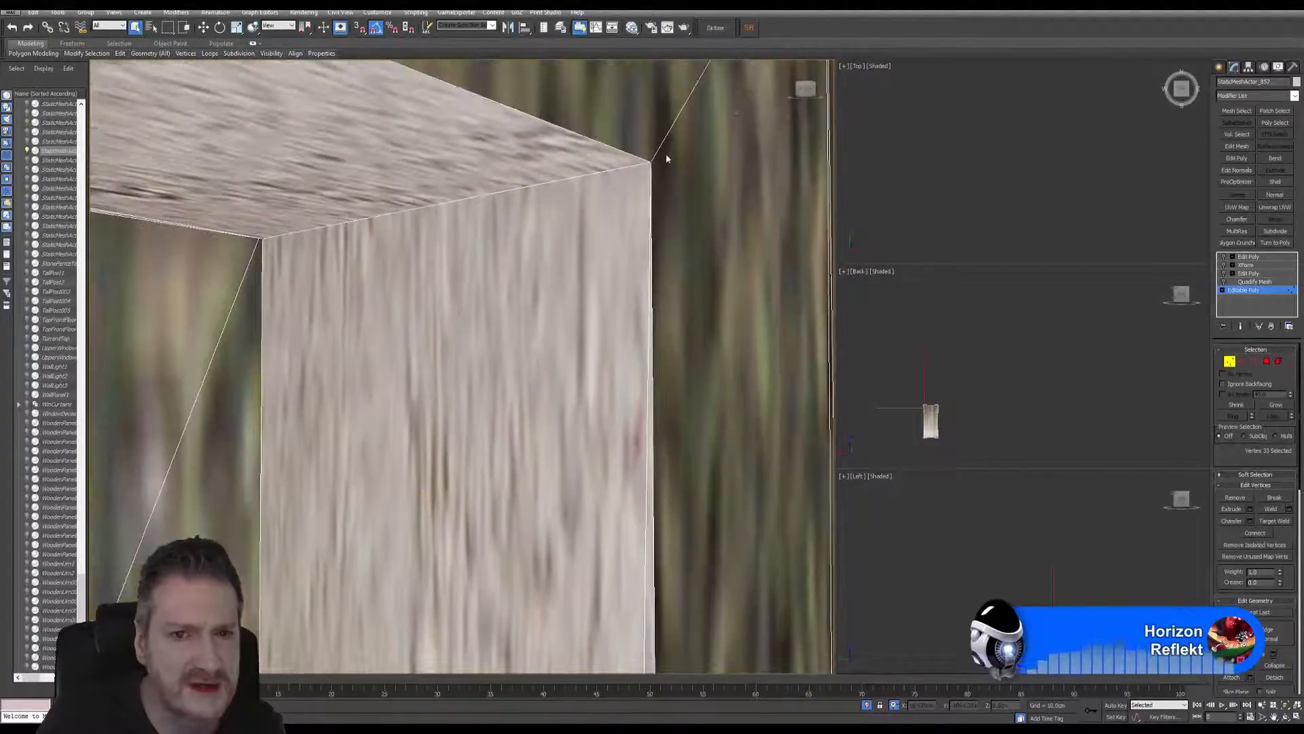
left_click(1273, 509)
Step: Weld the overlapping vertices at the upper-left inner corner of the frame's sloped border
scroll(421, 335, "down", 5)
middle_click_drag(422, 336, 536, 363)
scroll(536, 364, "up", 4)
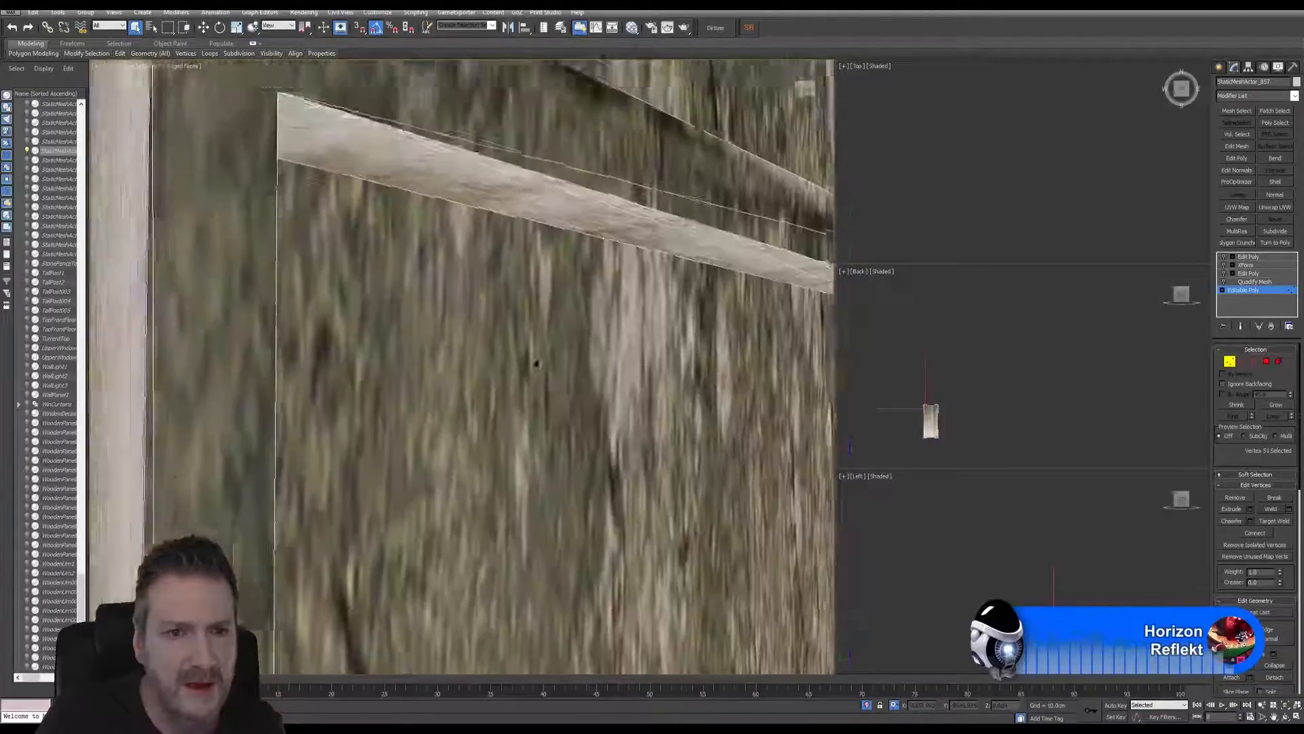
scroll(536, 363, "down", 1)
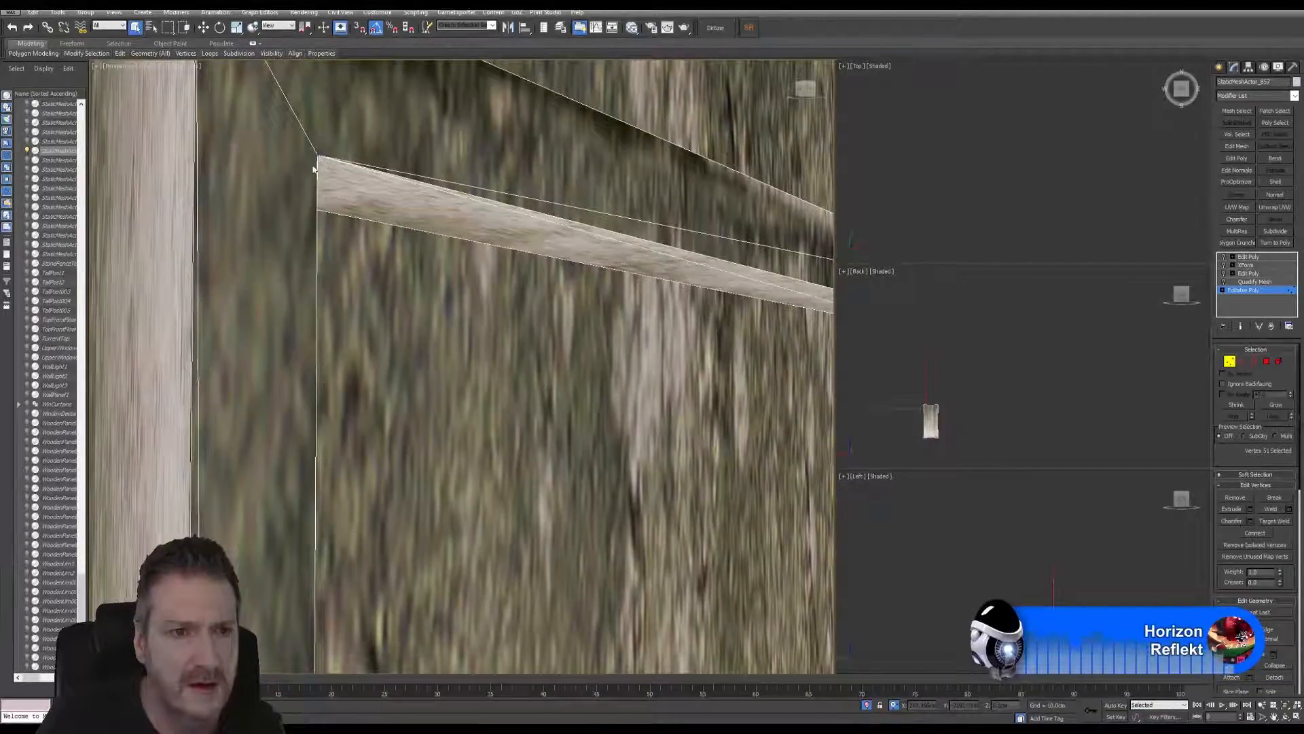
left_click_drag(313, 167, 331, 146)
left_click(1271, 510)
Step: Weld the overlapping vertices at the lower-left inner corner of the frame's sloped border
middle_click_drag(501, 472, 441, 438, "alt")
scroll(469, 428, "up", 6)
scroll(470, 428, "down", 5)
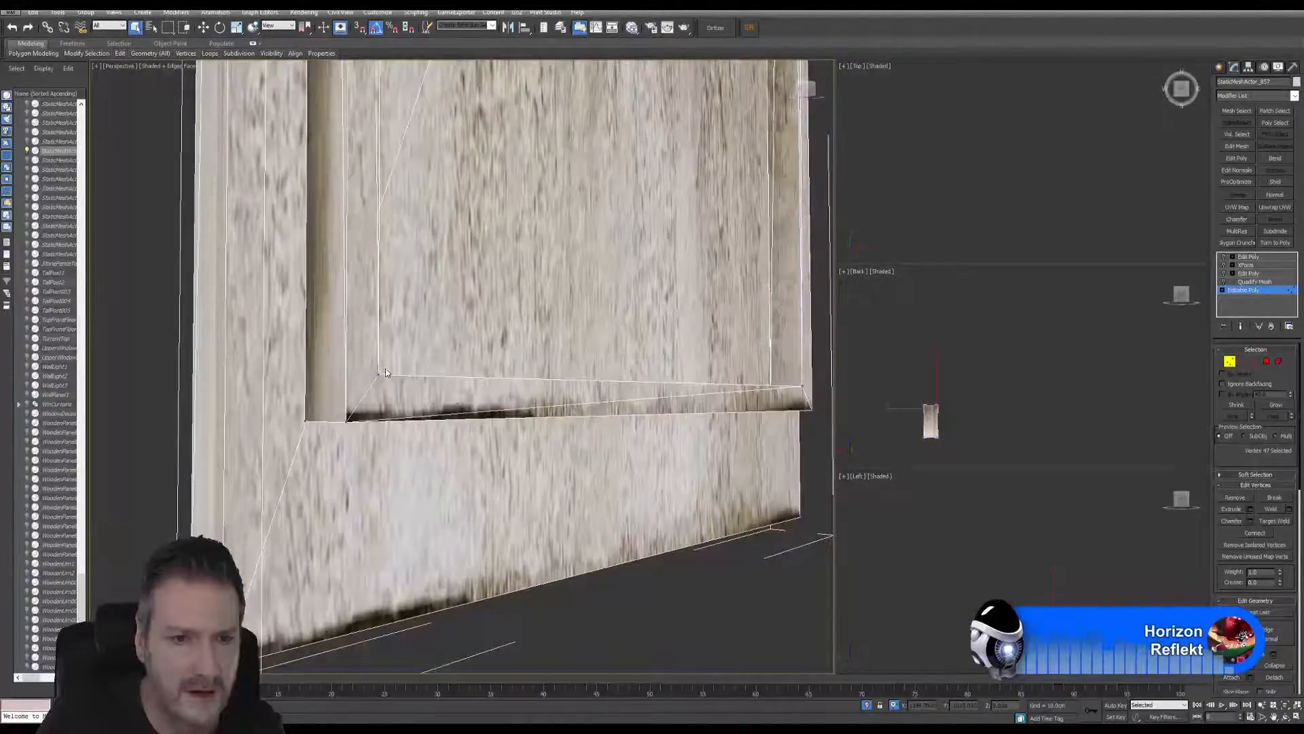
left_click_drag(348, 319, 413, 391)
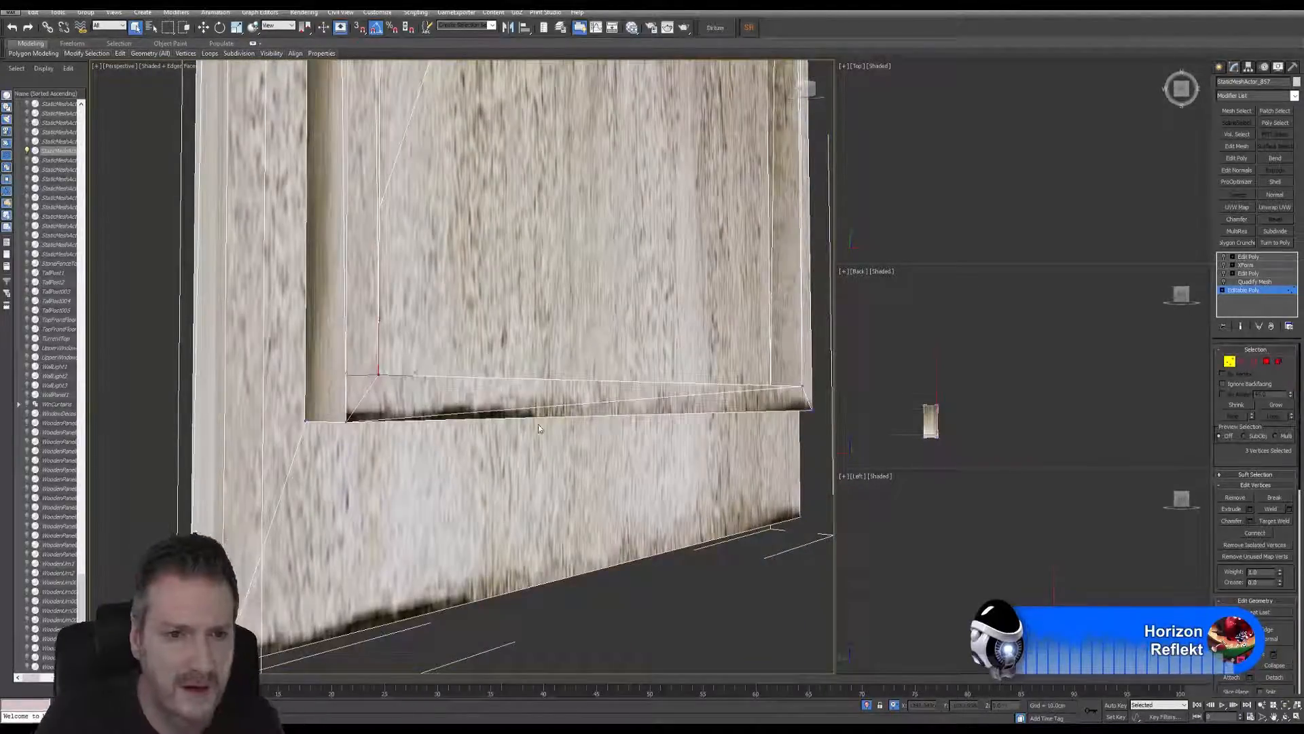
left_click(1273, 511)
Step: Weld the overlapping vertices at the lower-right inner corner of the frame's sloped border and switch to edge level
middle_click_drag(604, 313, 449, 330, "alt")
scroll(654, 394, "up", 3)
scroll(655, 394, "up", 2)
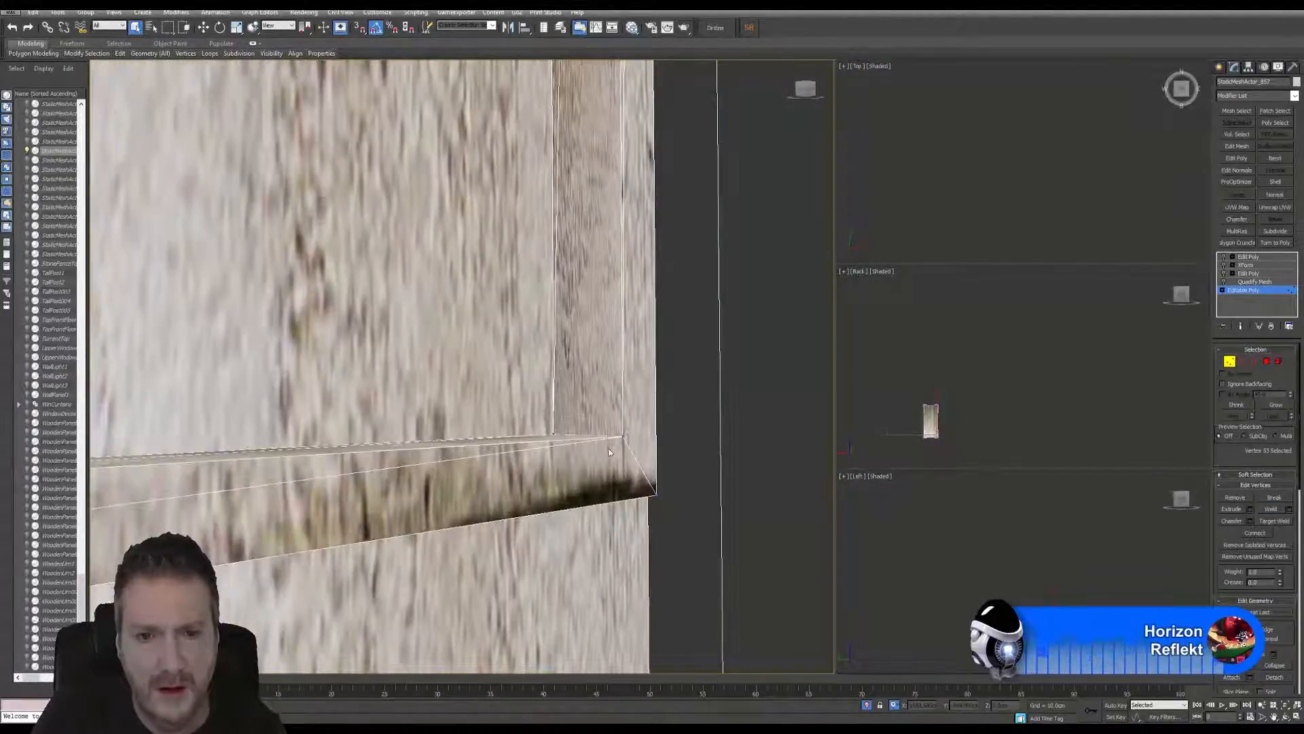
left_click_drag(606, 419, 639, 450)
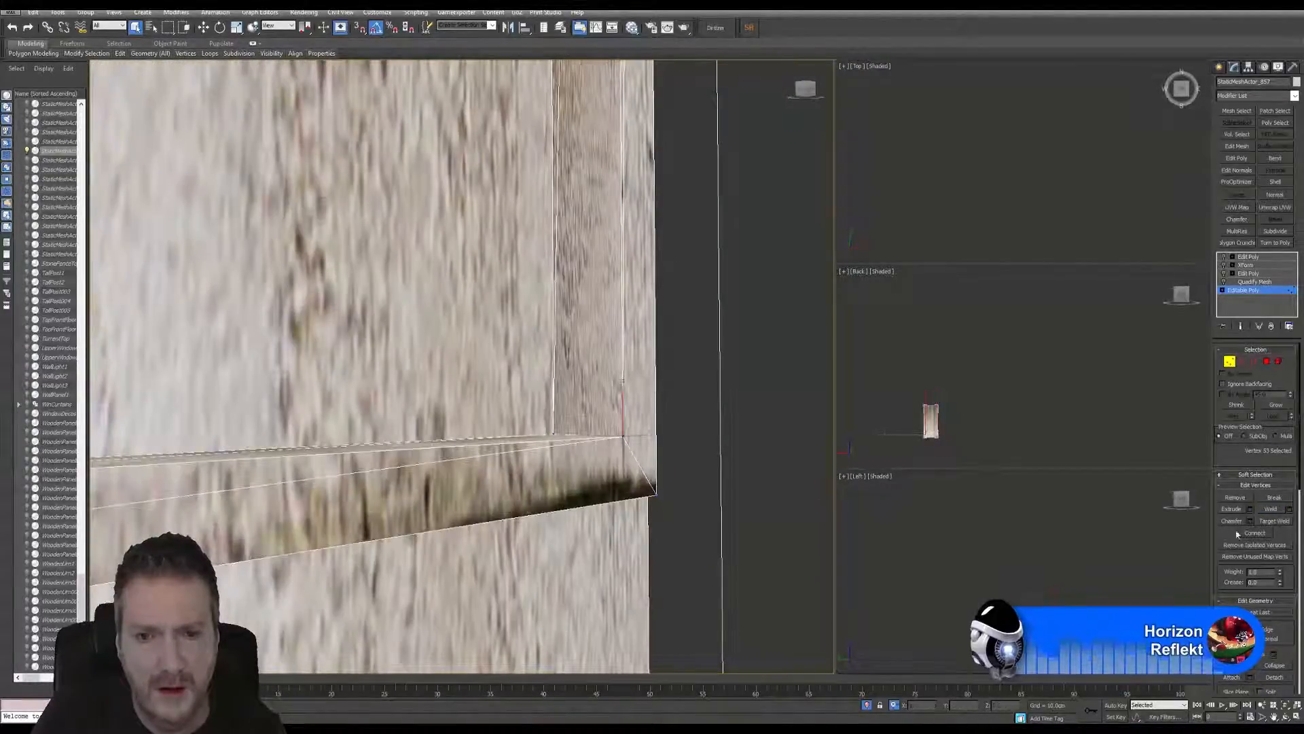
left_click(1271, 510)
left_click(1248, 361)
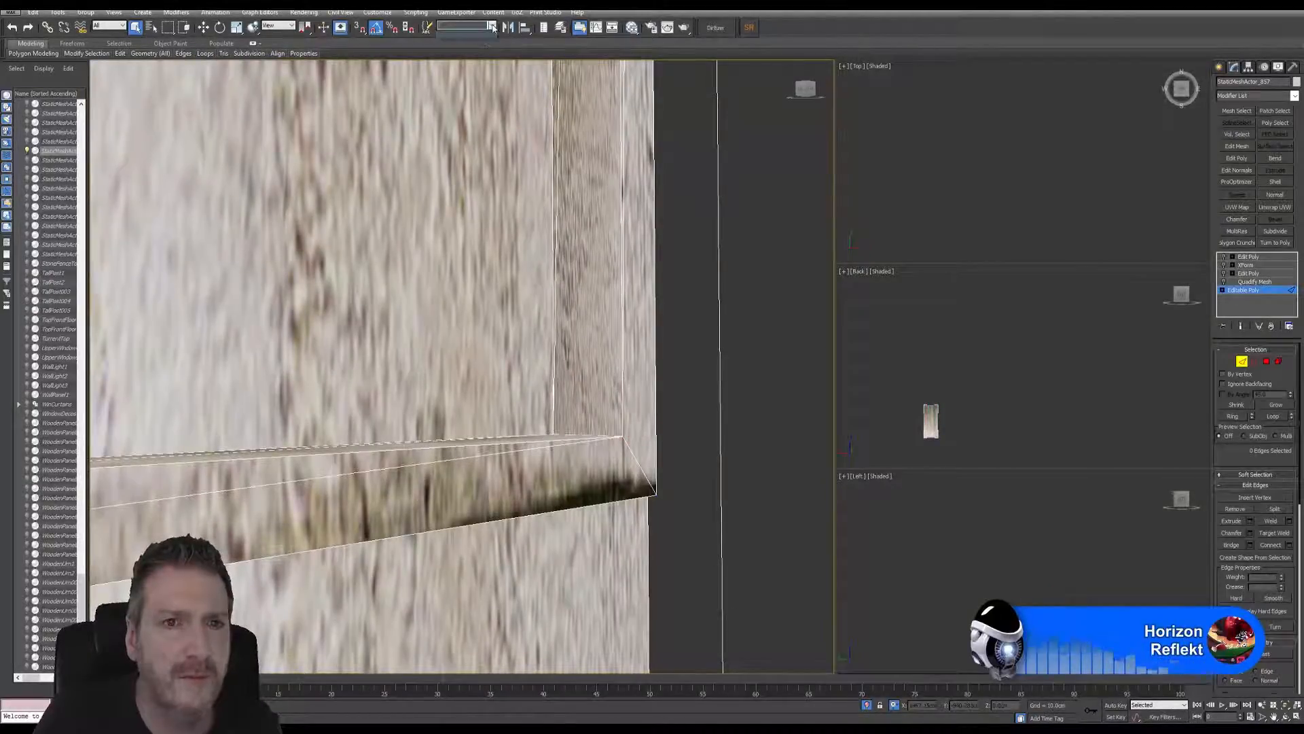
Step: Try a chamfer on the top inner edge where the sloped border meets the recess wall, and discard it
scroll(408, 231, "down", 4)
middle_click_drag(398, 251, 527, 509)
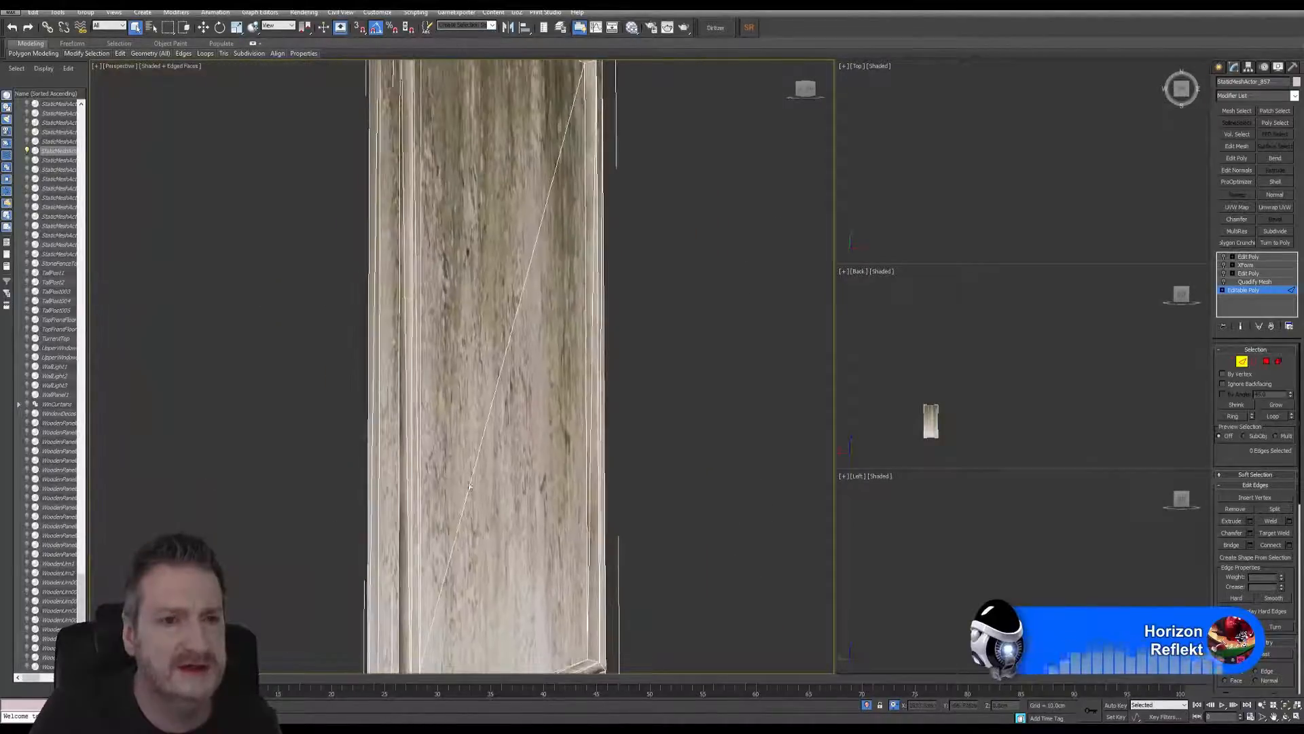
middle_click_drag(452, 231, 457, 421)
scroll(442, 193, "up", 3)
scroll(415, 197, "up", 2)
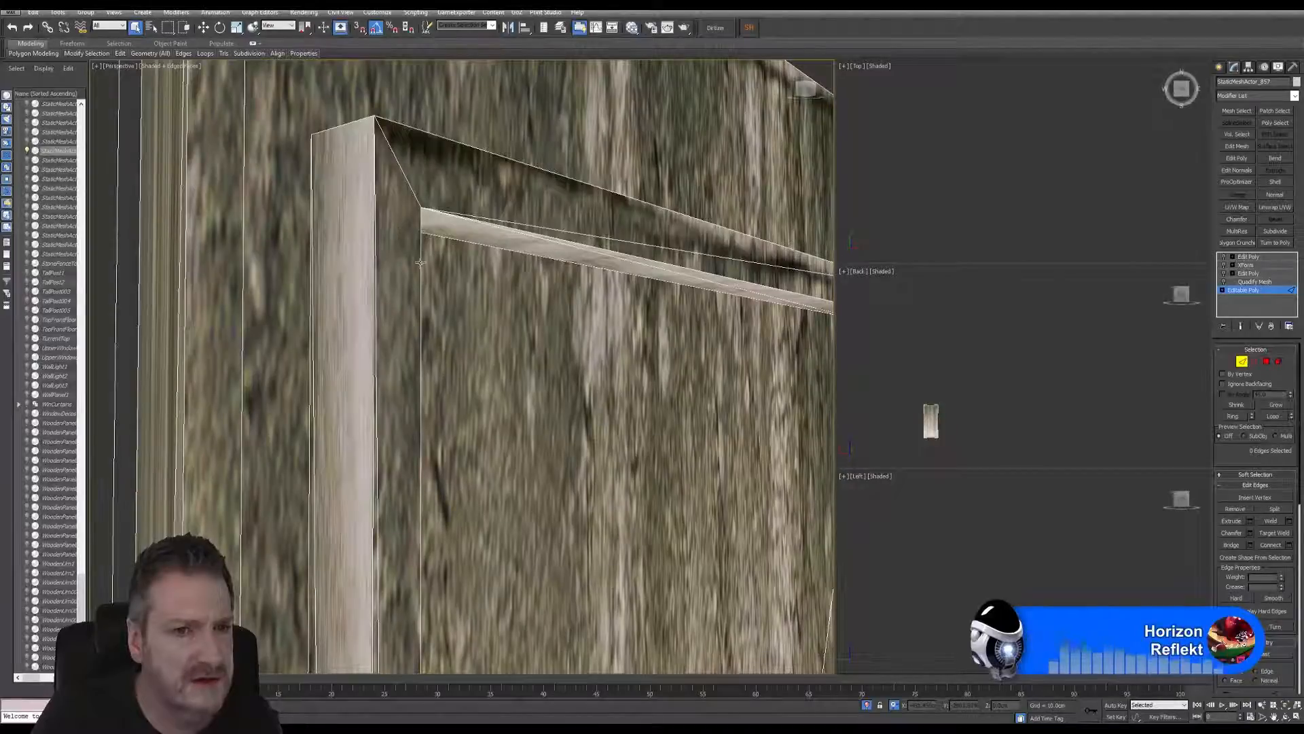
left_click(606, 254)
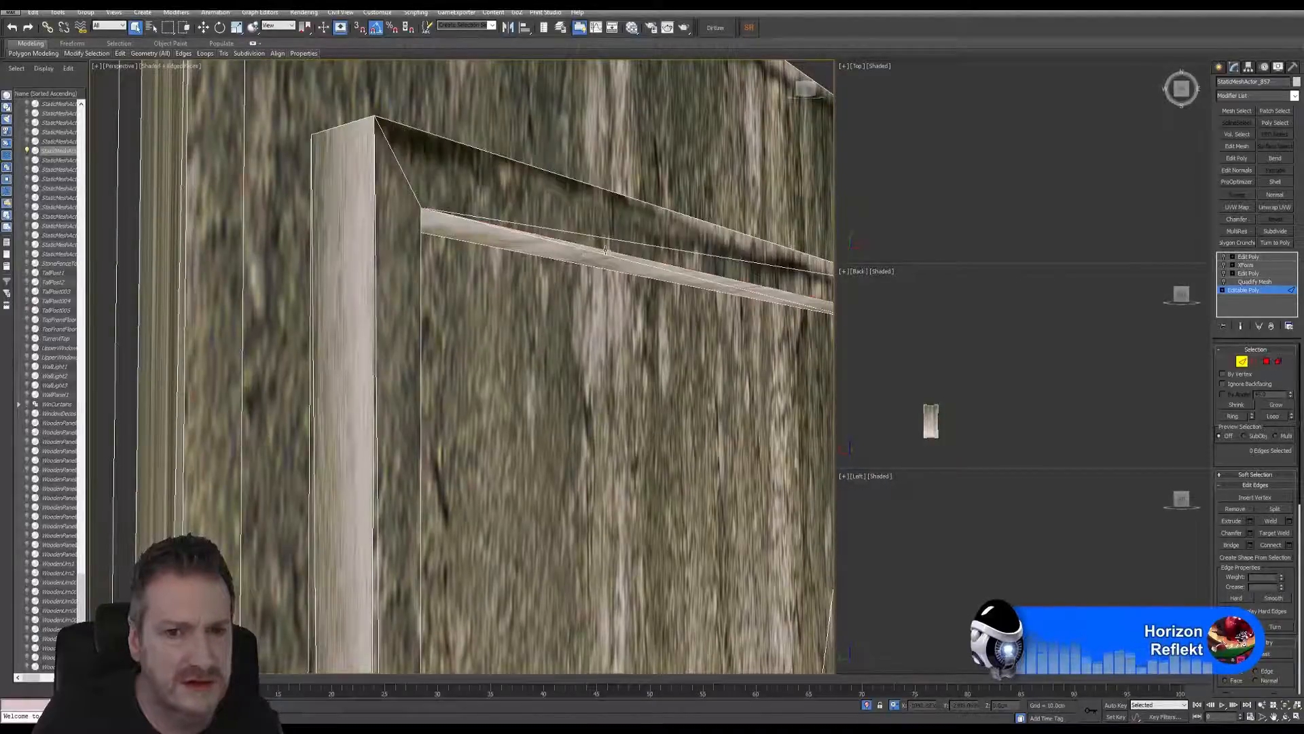
middle_click_drag(615, 270, 565, 270)
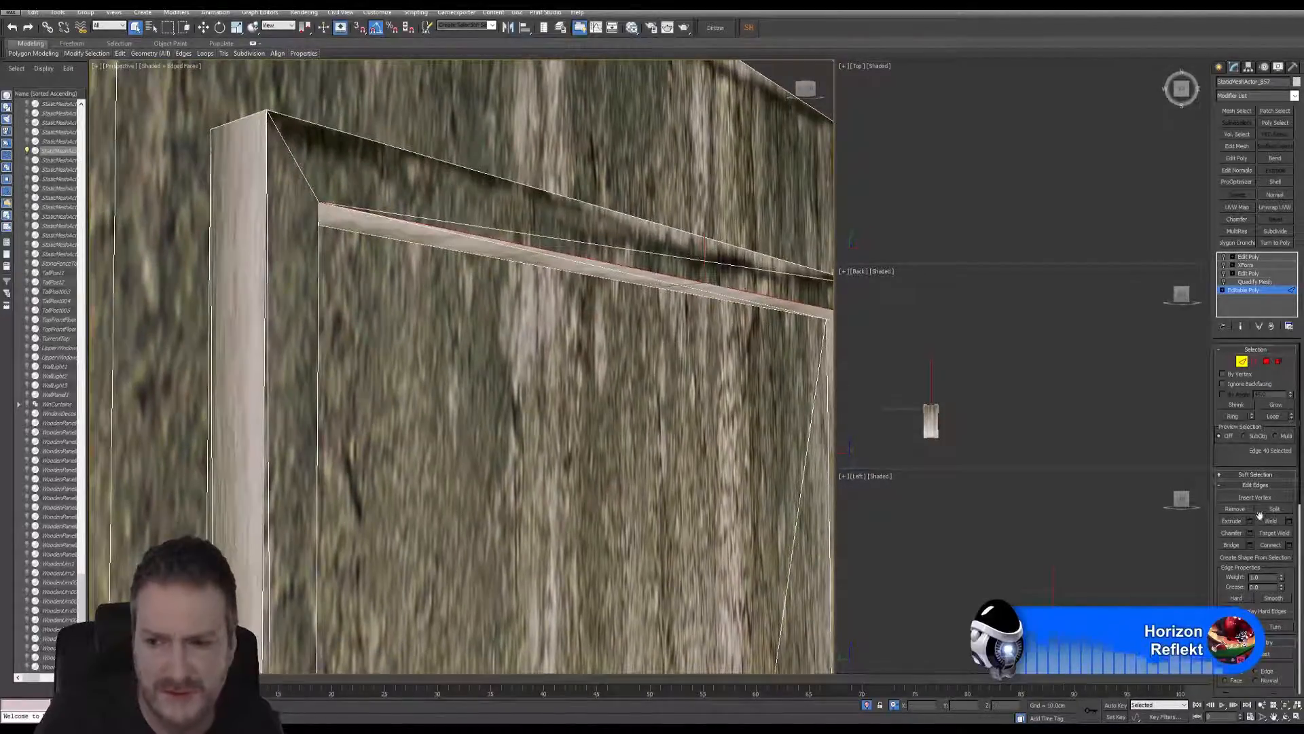
left_click(1250, 533)
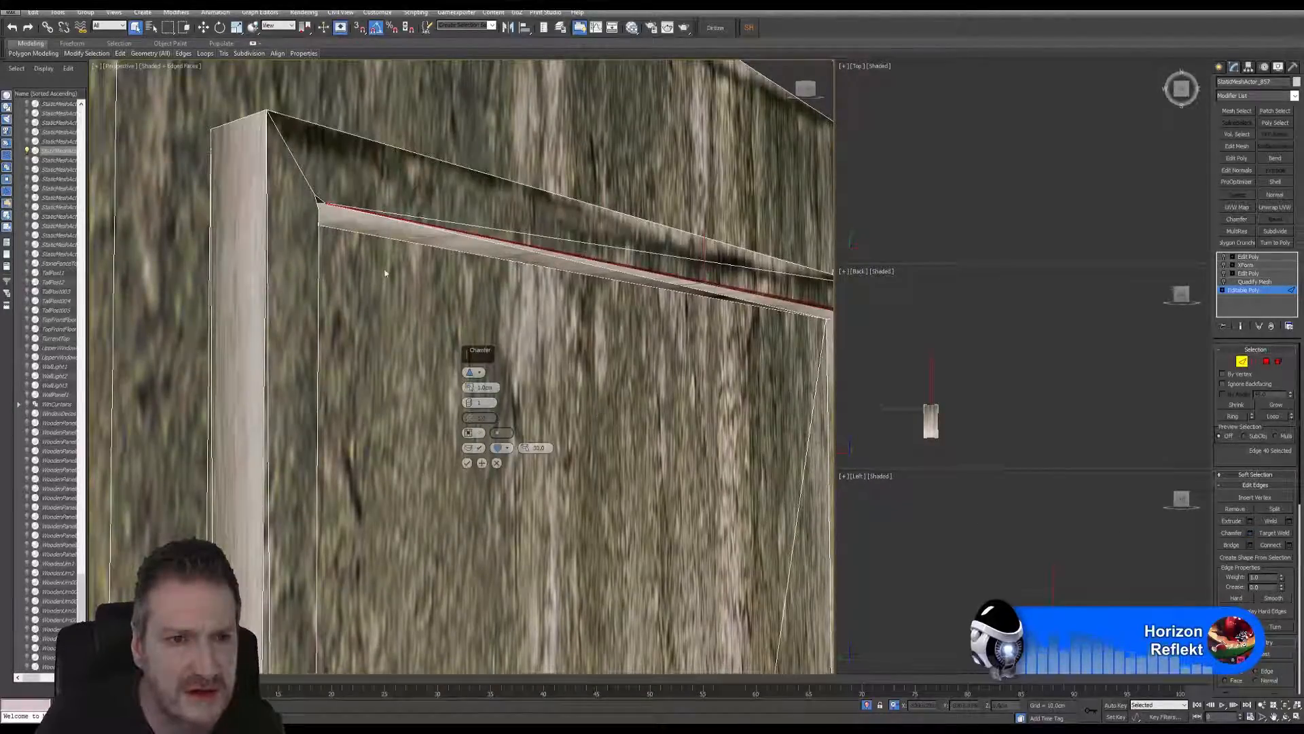
middle_click_drag(315, 213, 301, 224)
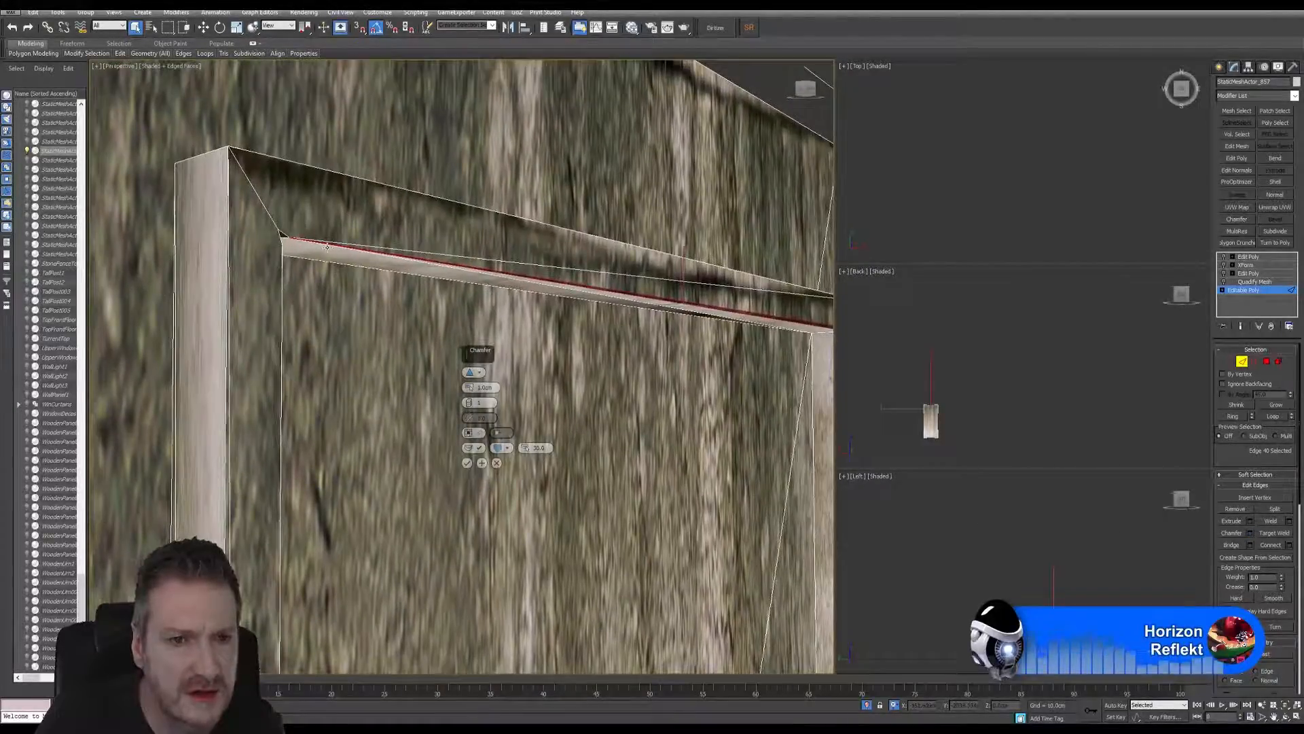
scroll(371, 266, "up", 5)
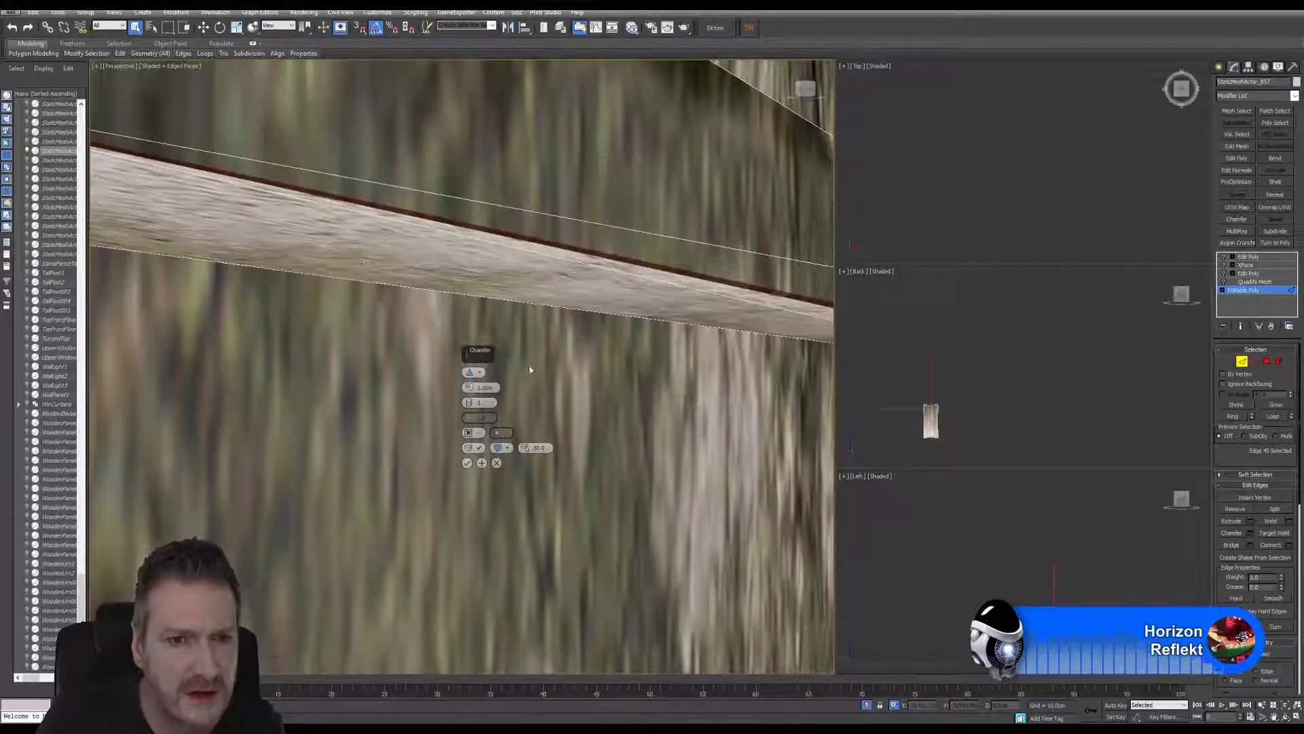
left_click_drag(469, 387, 472, 360)
middle_click_drag(538, 338, 719, 368, "alt")
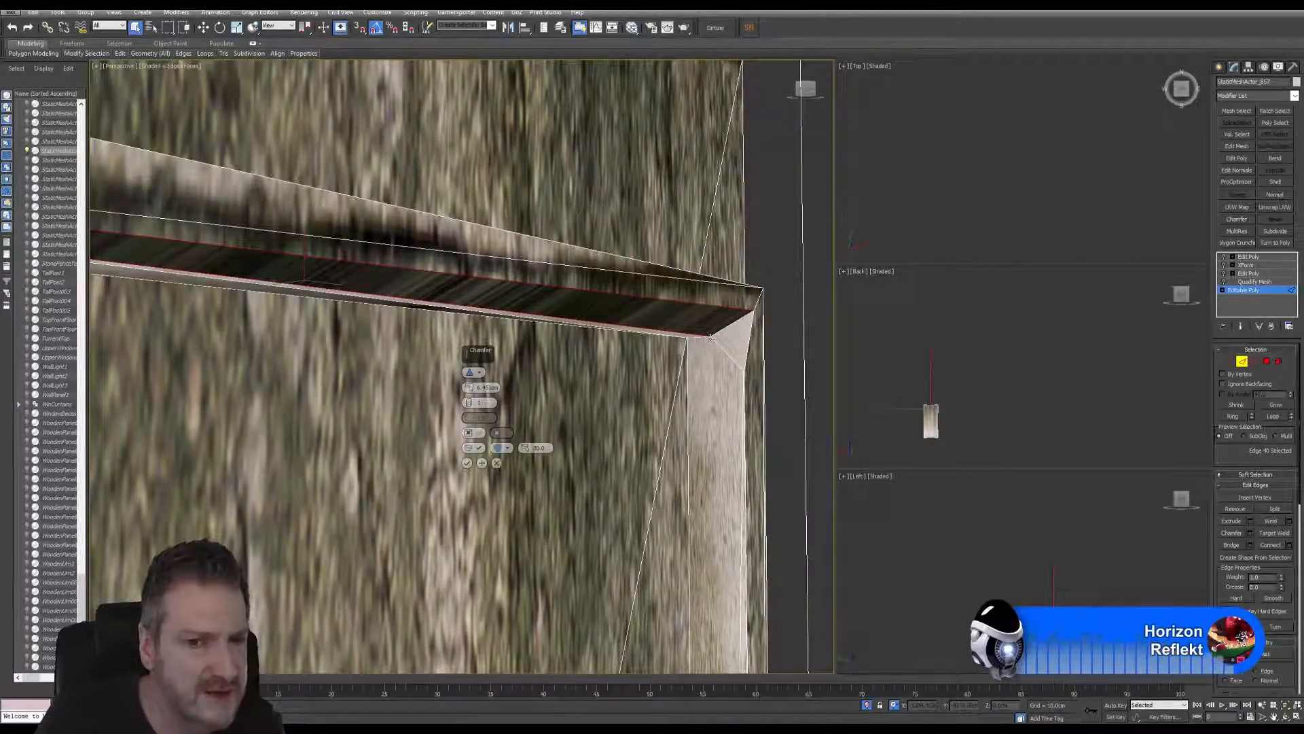
middle_click_drag(375, 303, 409, 291)
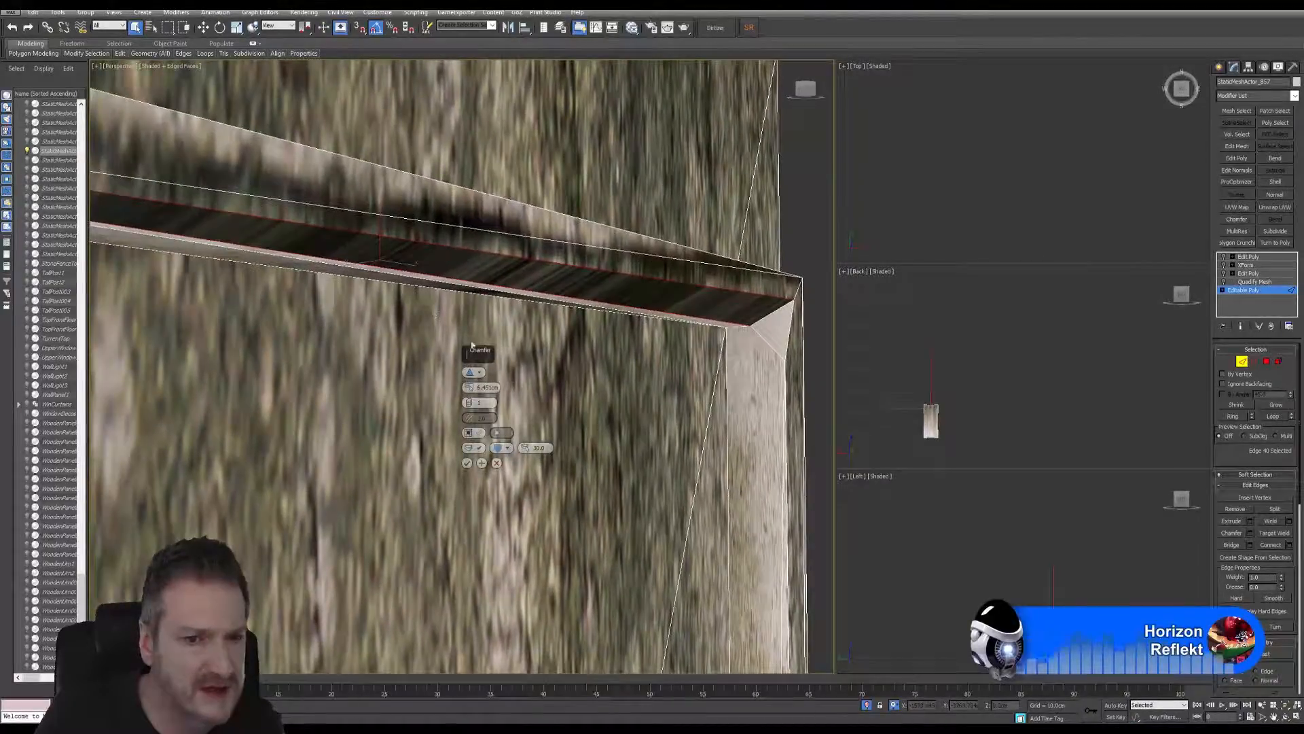
left_click(496, 464)
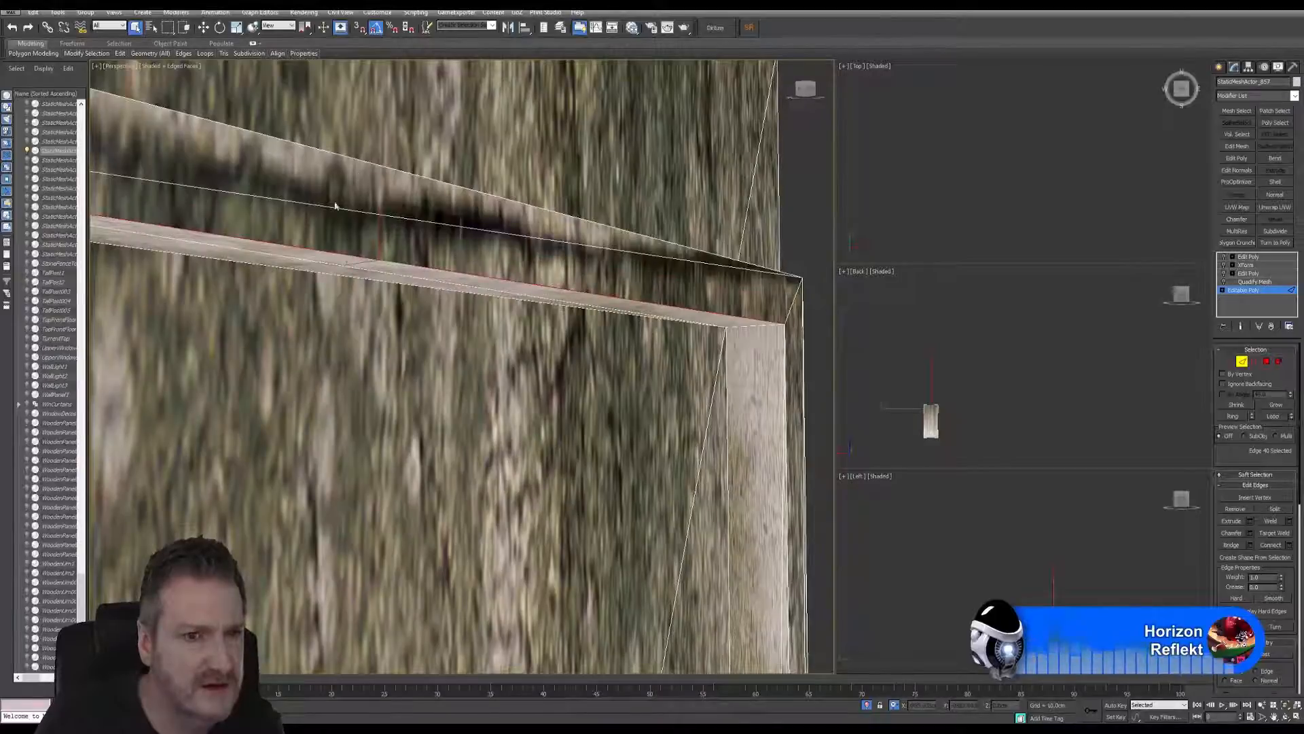
Step: Select the outer edge of the top sloped border and preview a chamfer on it without applying it
double_click(359, 160)
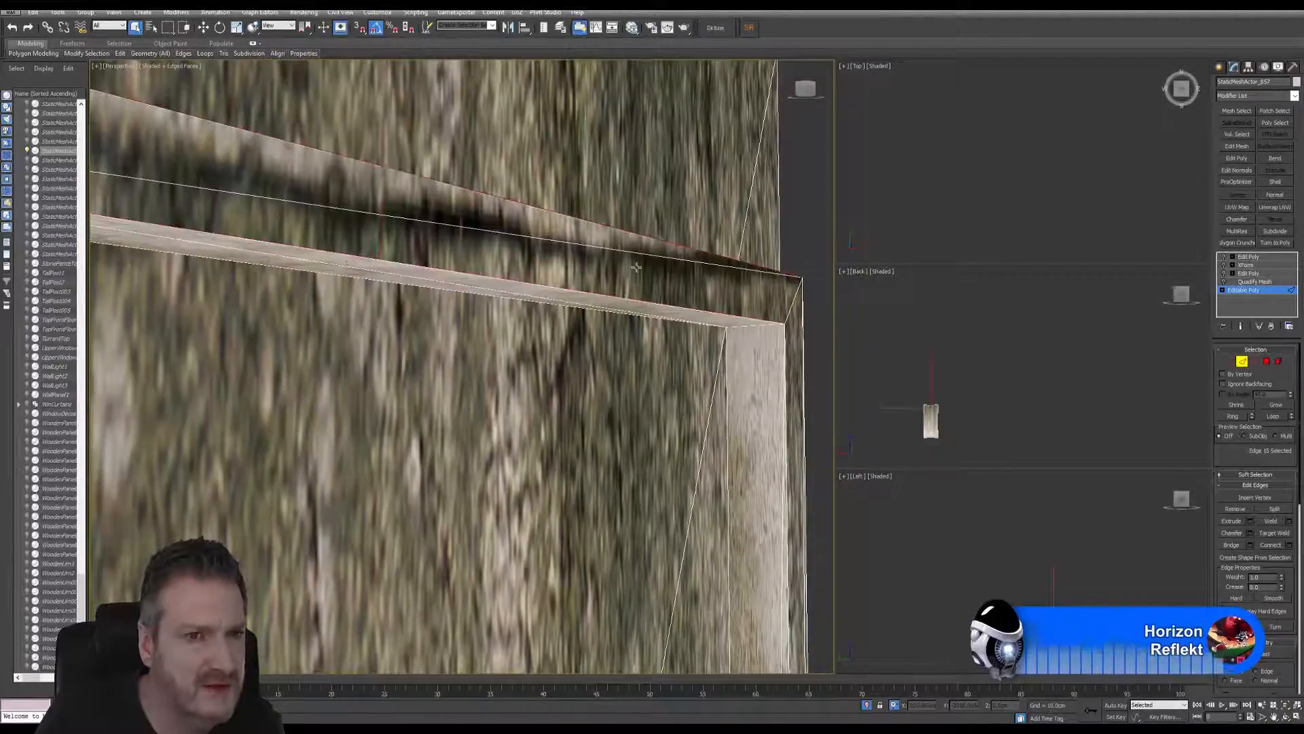
left_click(1249, 533)
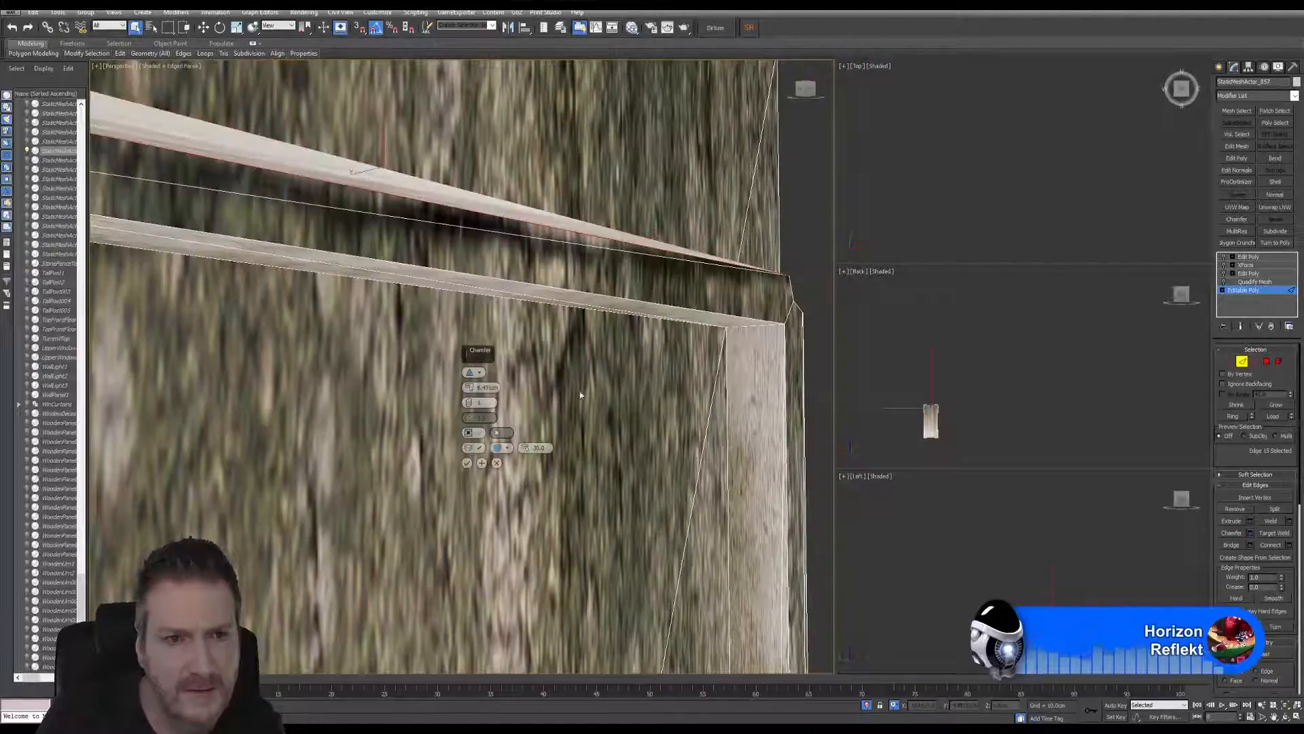
middle_click_drag(481, 335, 592, 383)
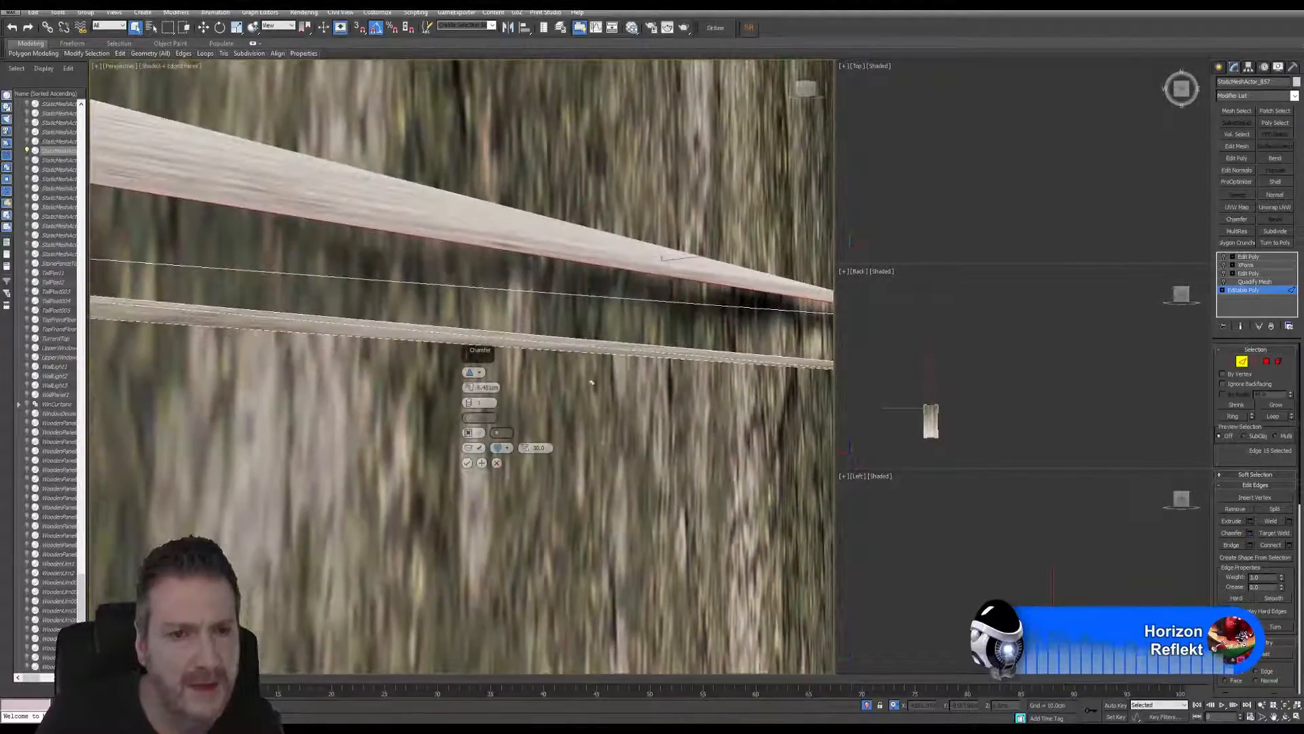
scroll(435, 357, "down", 3)
middle_click_drag(332, 331, 422, 347)
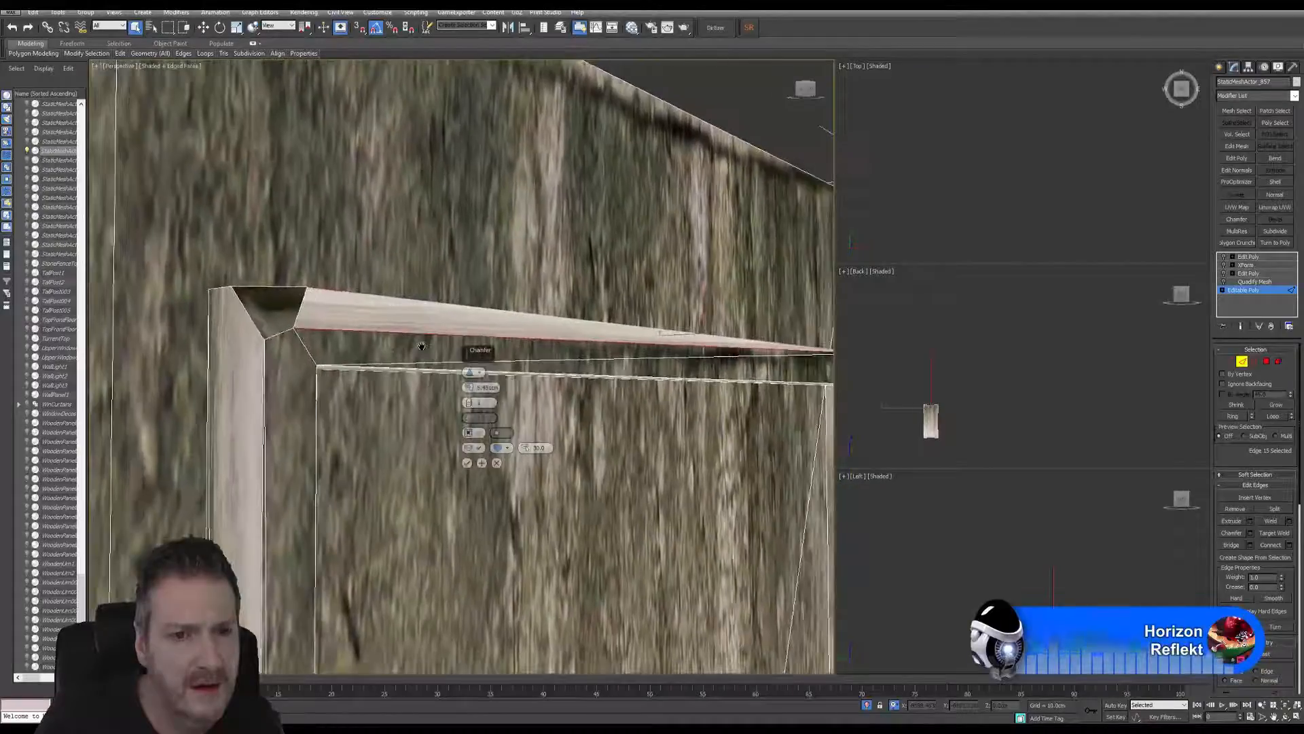
left_click(496, 463)
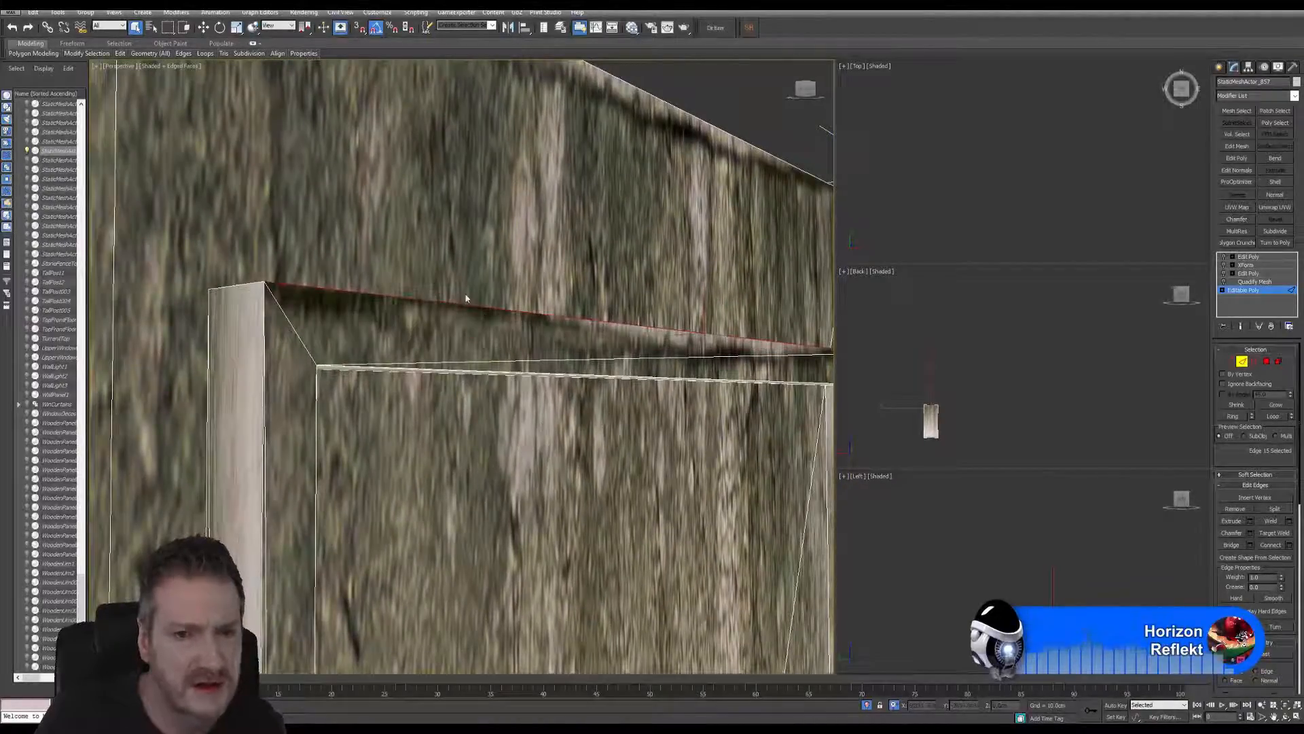
Step: Add the outer edges of the sloped border's left and right vertical sides to the edge selection
middle_click_drag(460, 294, 259, 421)
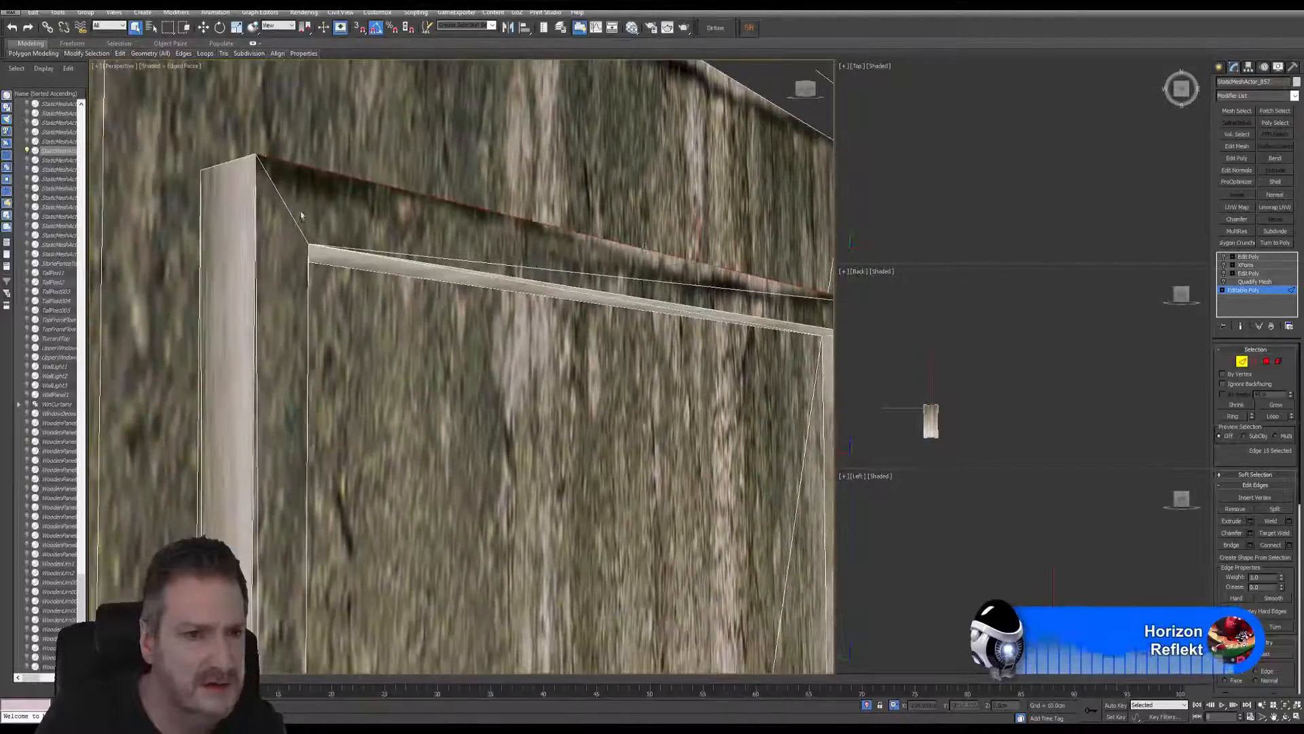
left_click(253, 451, "ctrl")
middle_click_drag(808, 325, 578, 311)
scroll(632, 324, "up", 3)
scroll(662, 286, "up", 4)
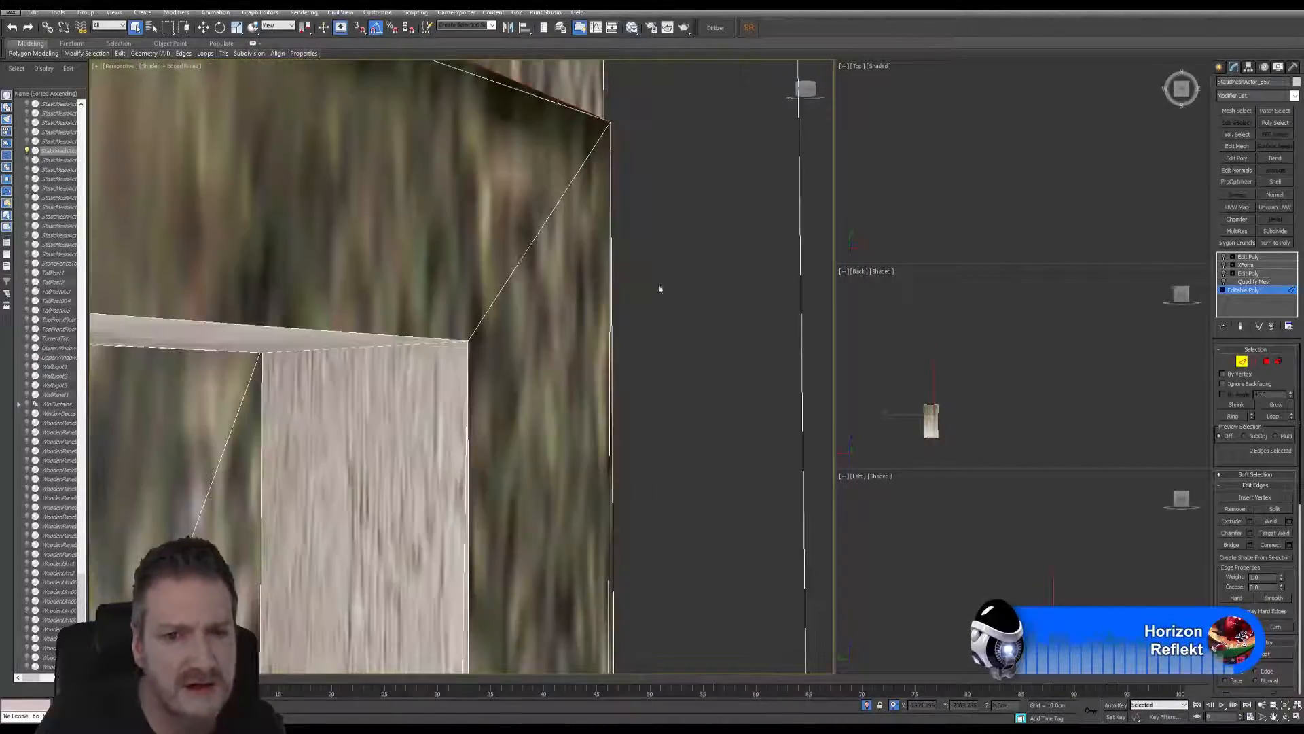
left_click(613, 399, "ctrl")
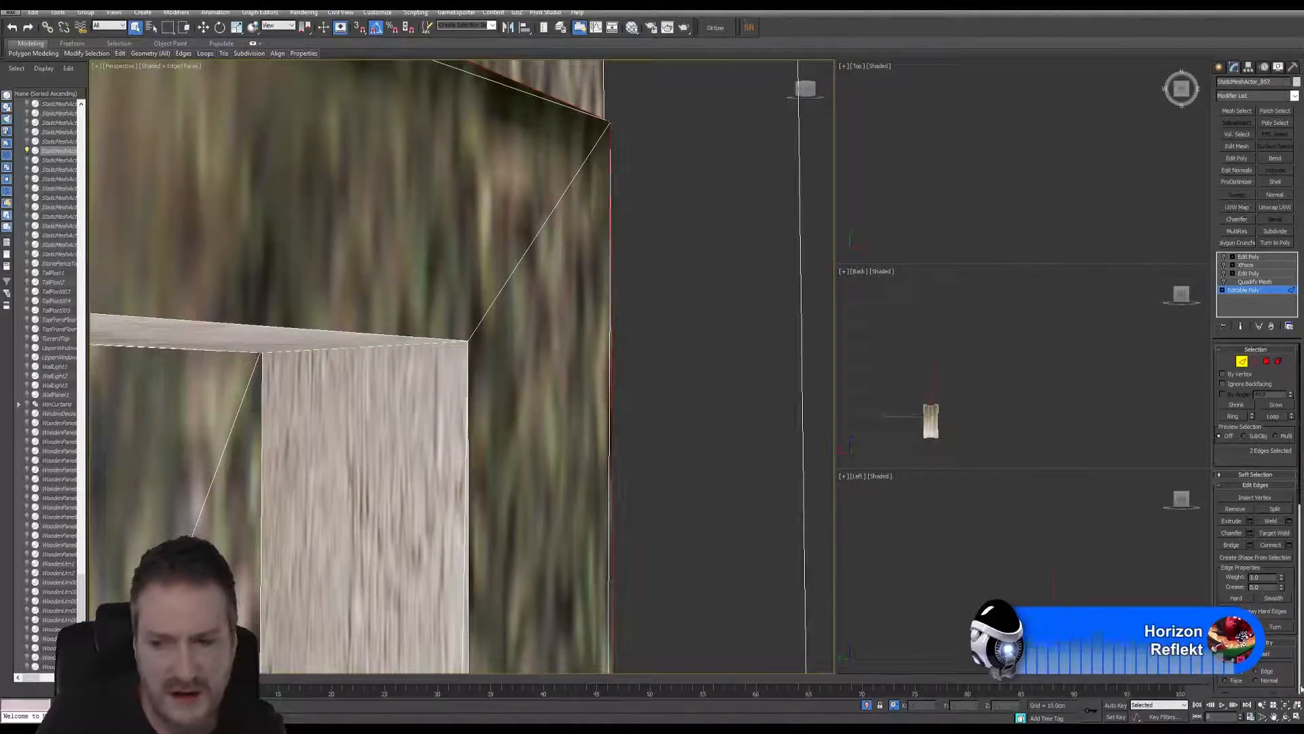
Step: Examine the selected border edges and corners of the frame from several angles
left_click_drag(517, 361, 448, 374)
scroll(476, 364, "down", 4)
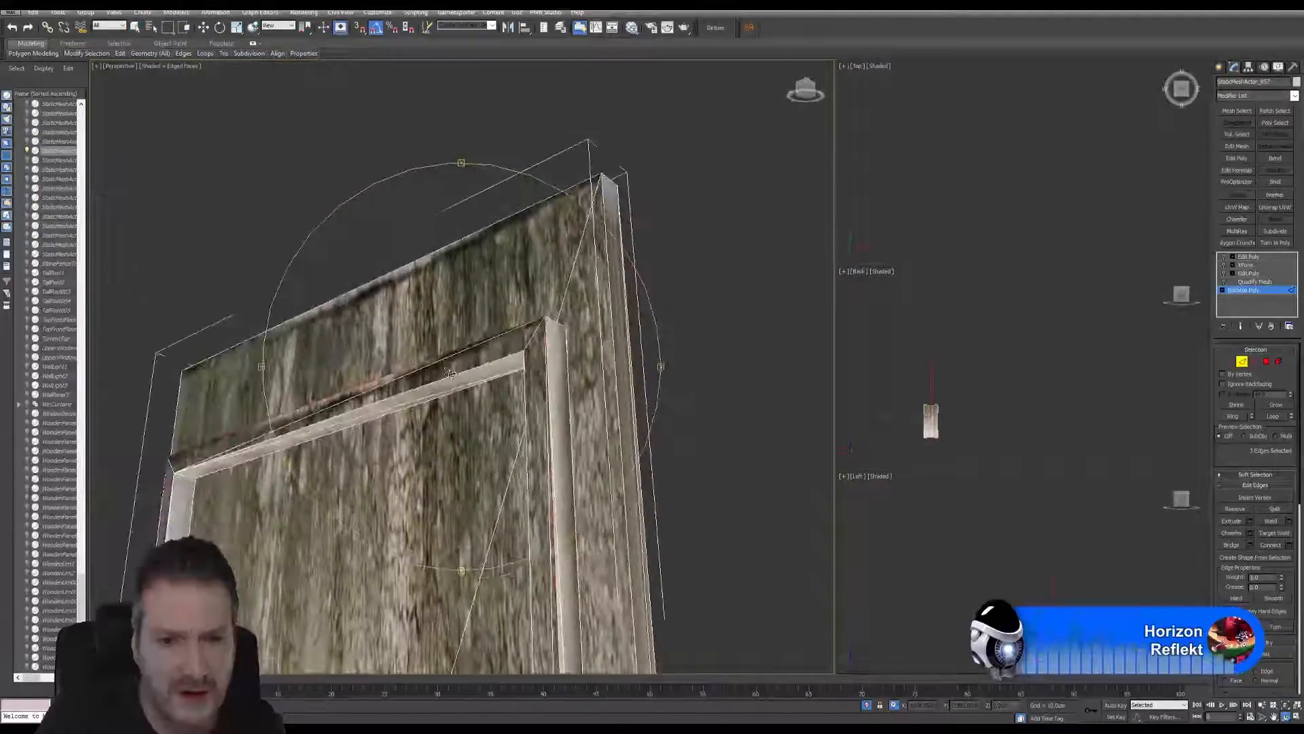
left_click_drag(513, 474, 487, 459)
scroll(490, 461, "up", 4)
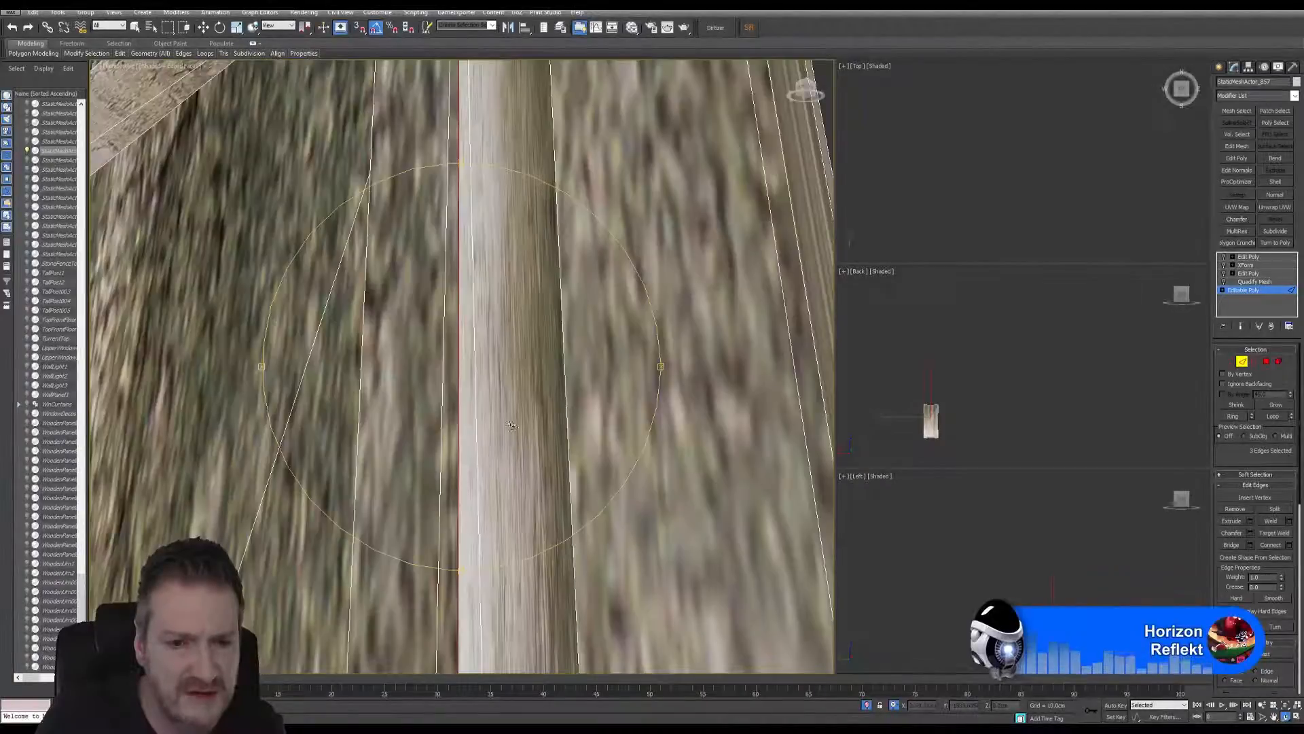
middle_click_drag(513, 426, 524, 462)
left_click_drag(474, 421, 508, 426)
scroll(491, 455, "down", 4)
middle_click_drag(466, 425, 481, 393)
scroll(481, 393, "up", 3)
left_click_drag(481, 392, 528, 413)
middle_click_drag(475, 376, 490, 393)
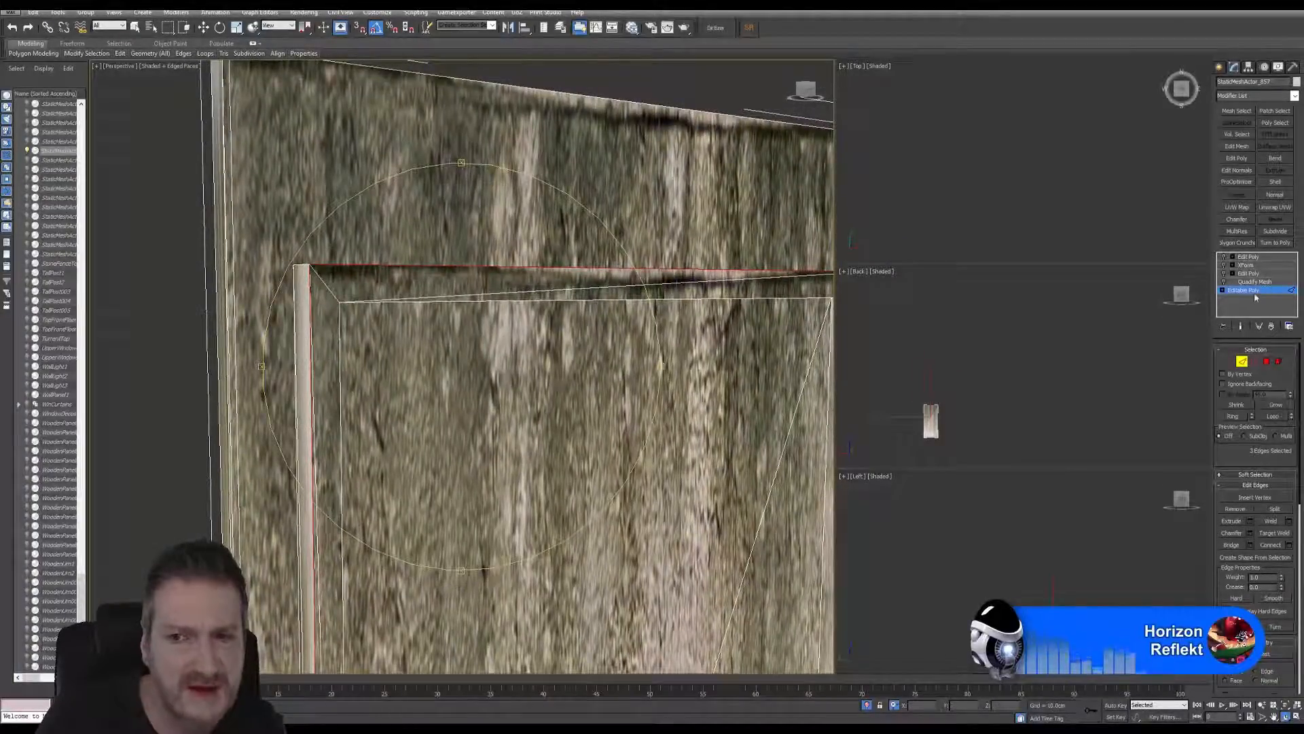
Step: Add a Chamfer modifier directly above the base Editable Poly and inspect the bevel along the selected border edges
left_click(1295, 97)
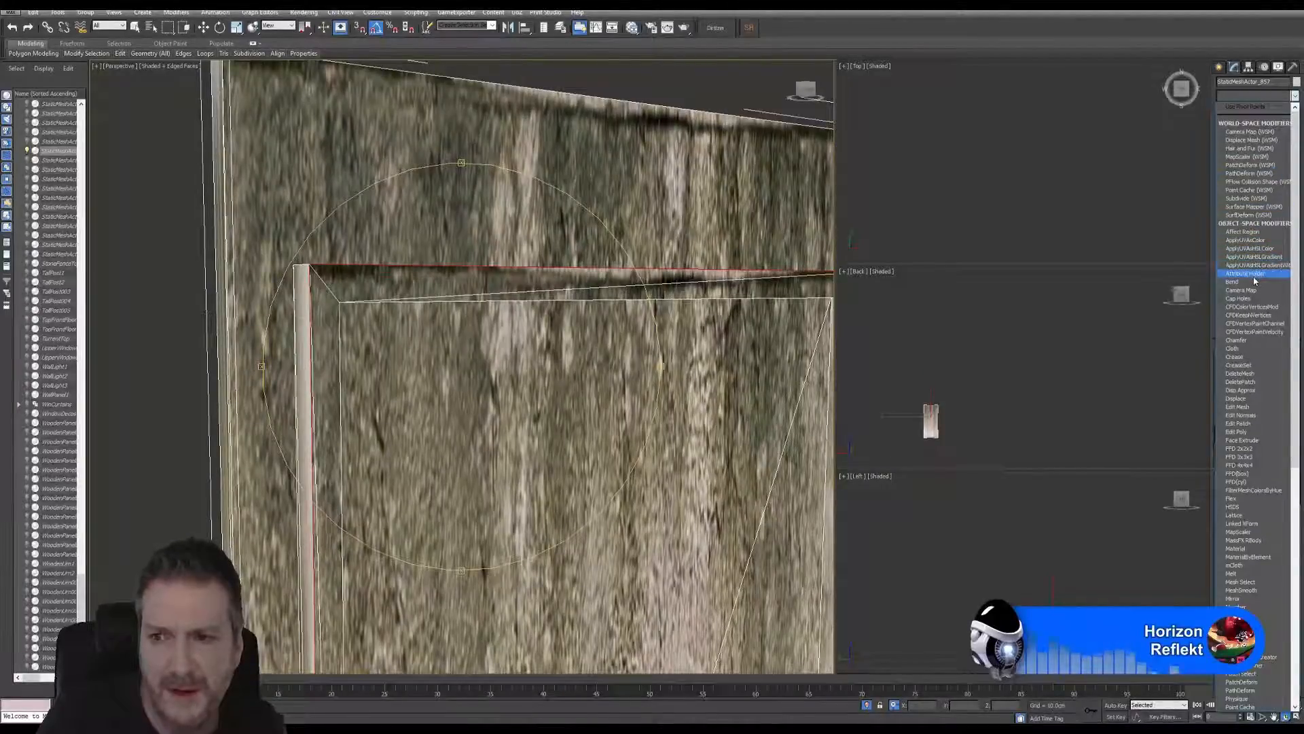
left_click(1236, 340)
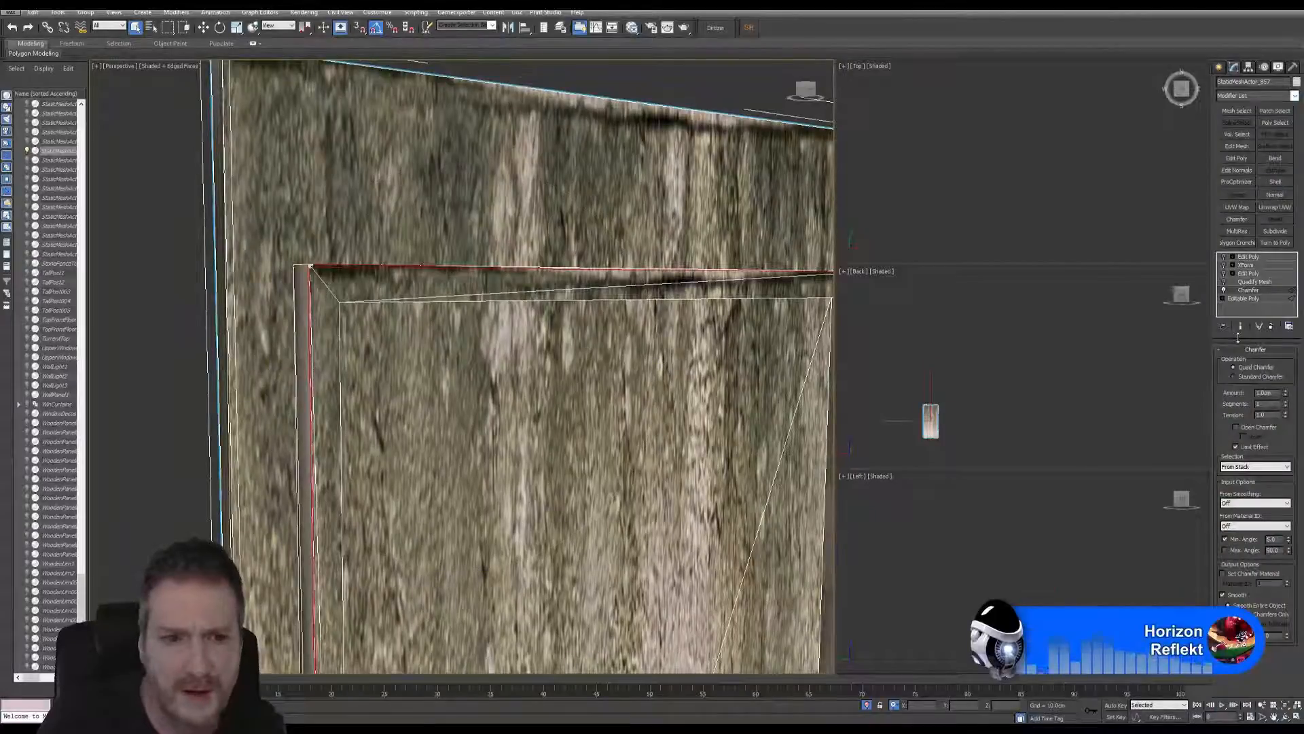
middle_click_drag(354, 294, 406, 290)
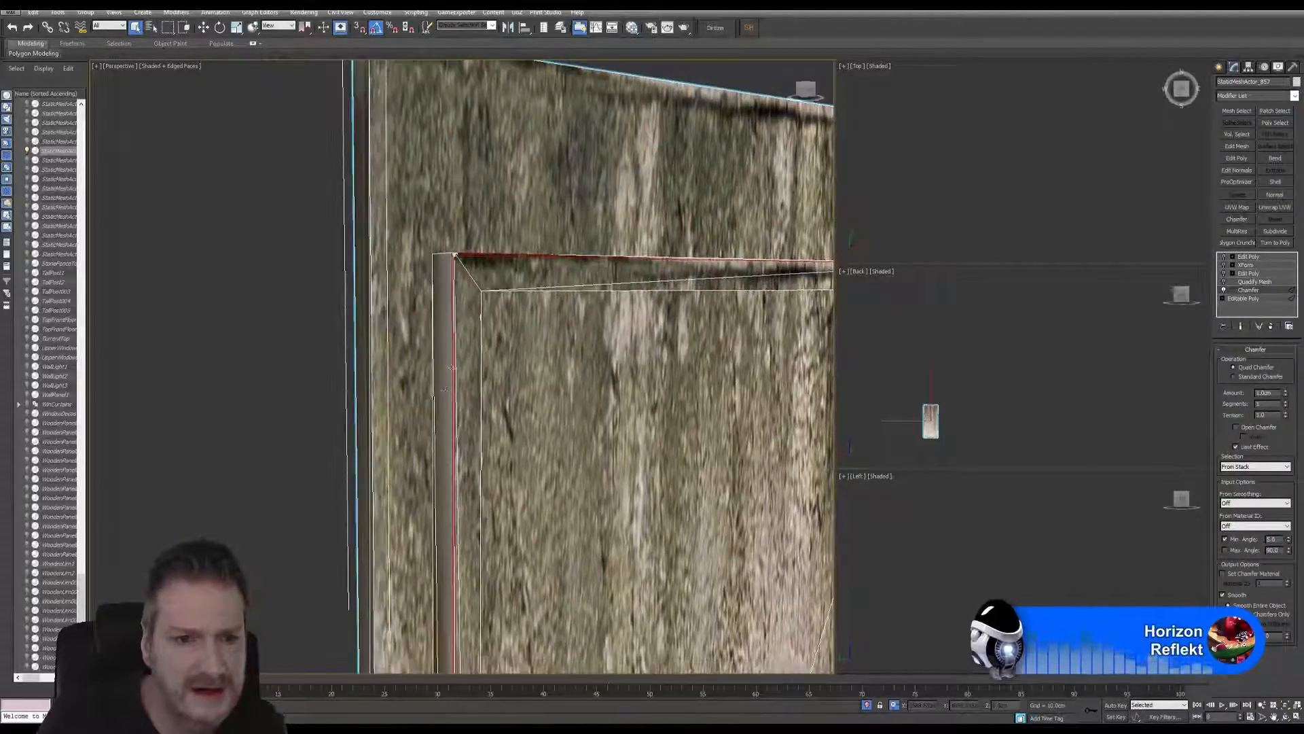
middle_click_drag(560, 344, 419, 408)
scroll(663, 389, "up", 3)
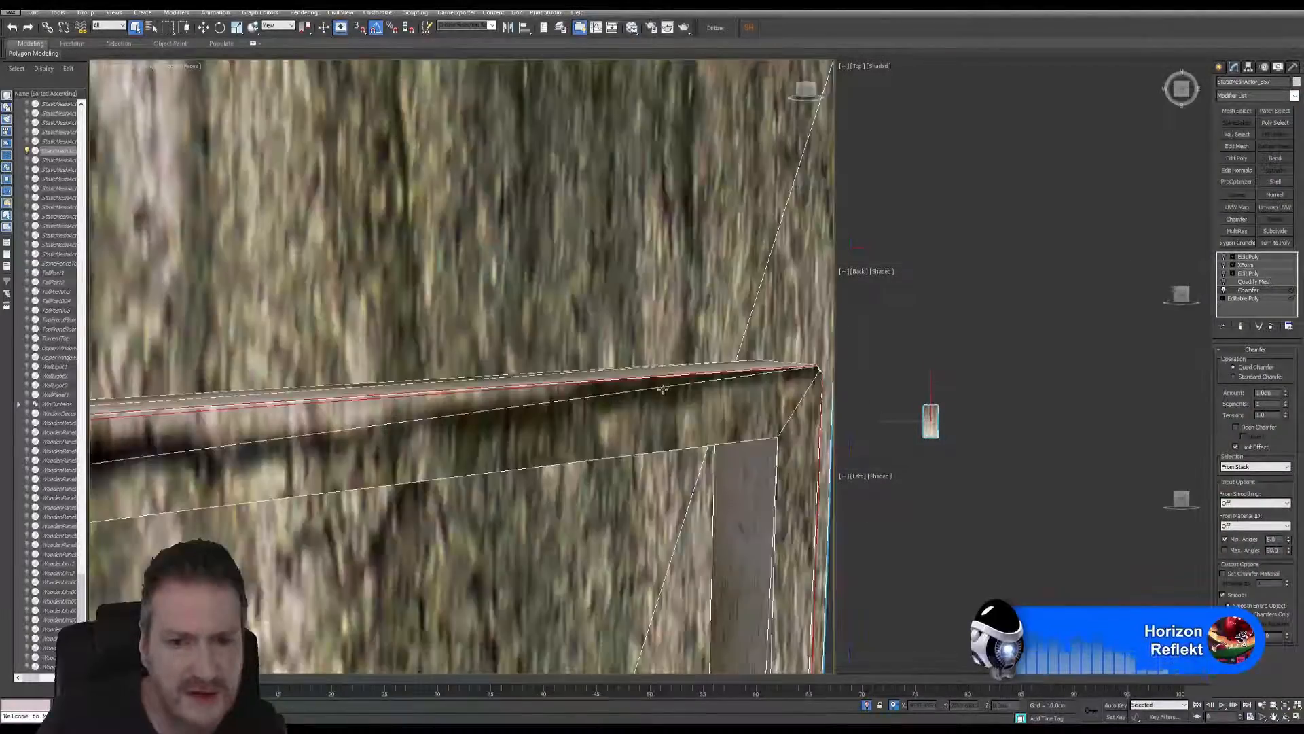
scroll(681, 385, "up", 1)
scroll(680, 386, "down", 1)
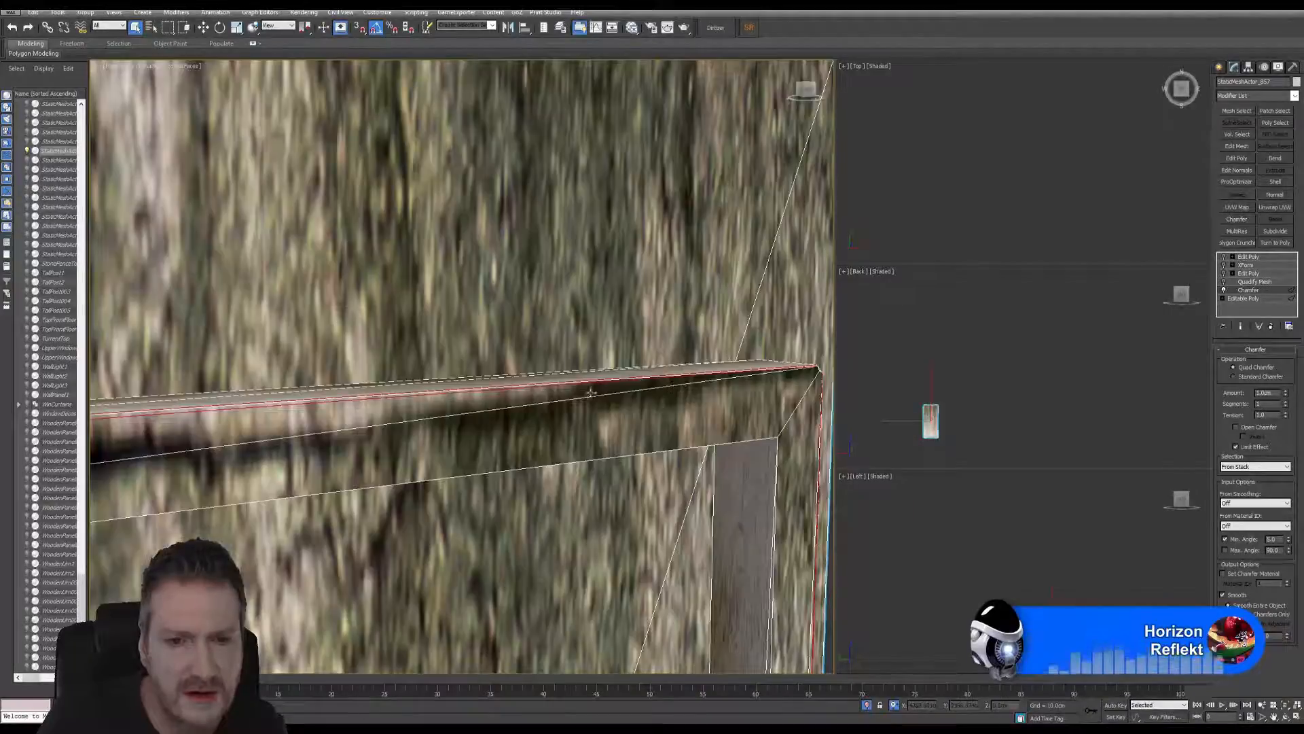
middle_click_drag(652, 406, 740, 364)
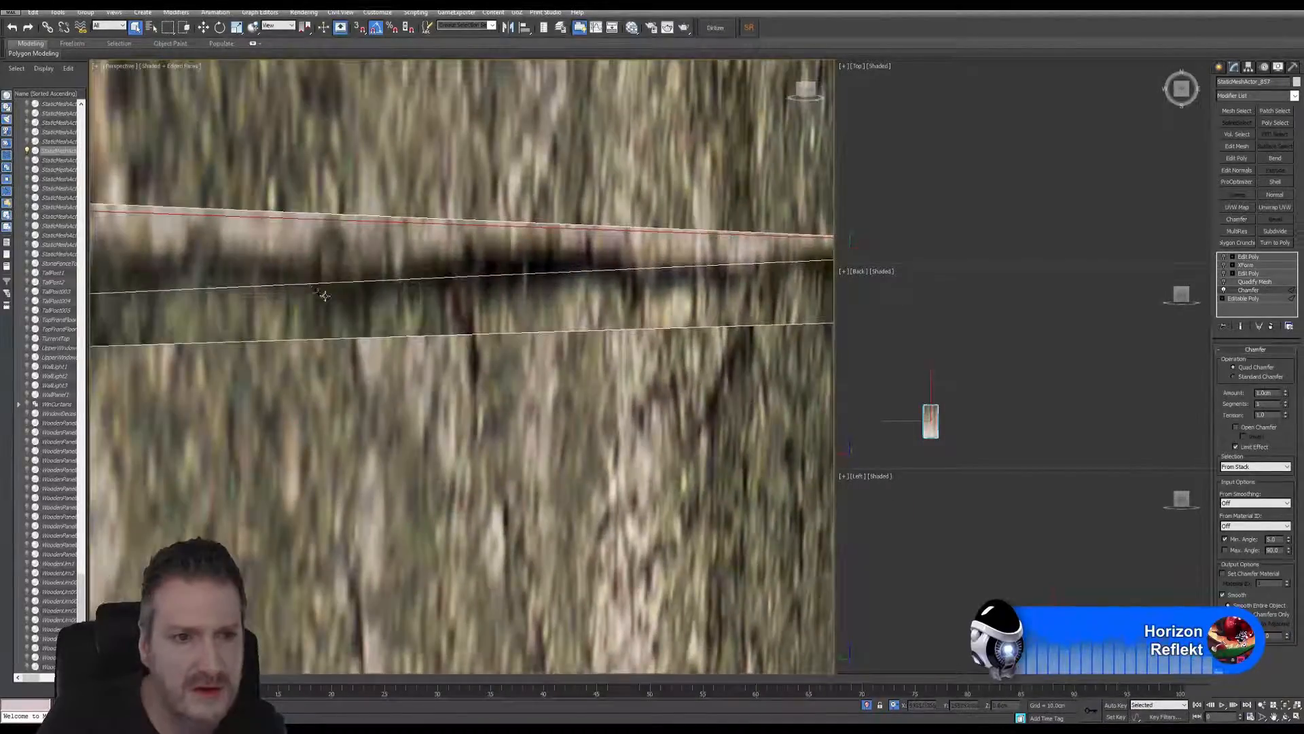
middle_click_drag(320, 293, 436, 317)
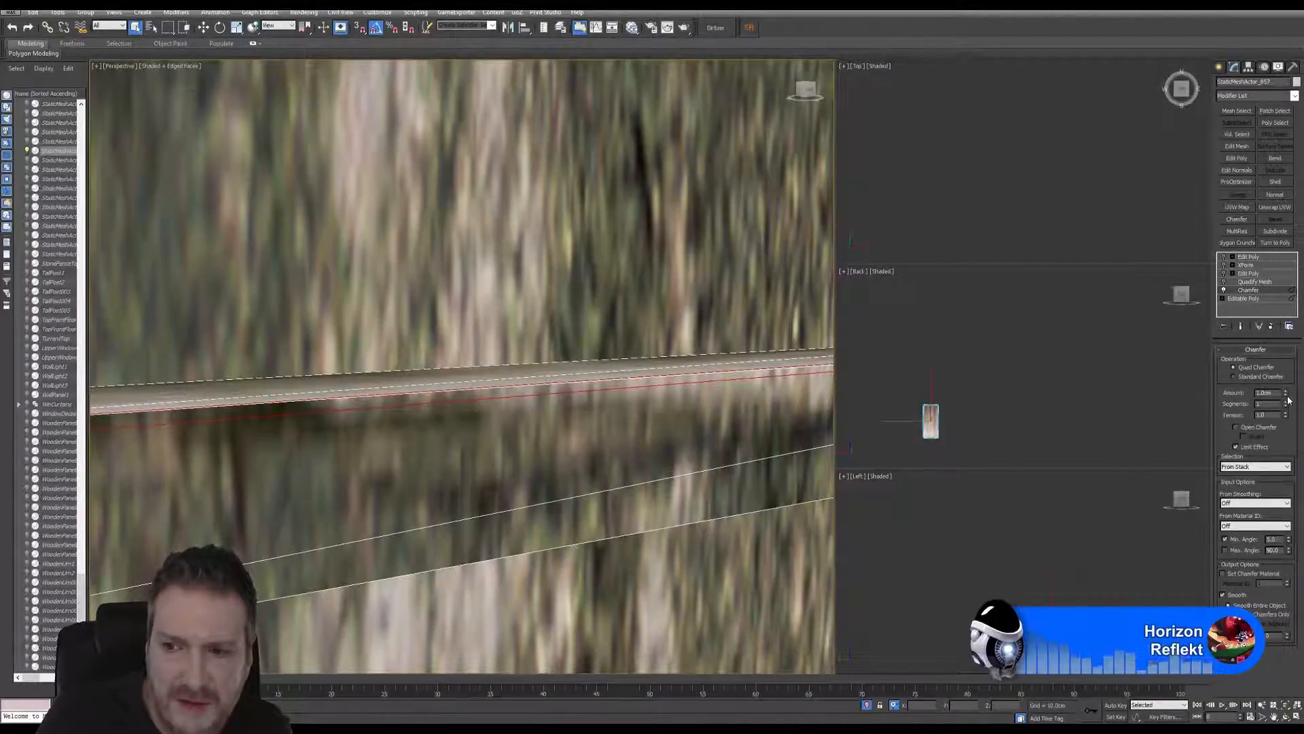
Step: Set the Chamfer modifier's amount to about 0.45 cm, its segments to 2 and its tension to about 0.75
left_click_drag(1283, 401, 1288, 421)
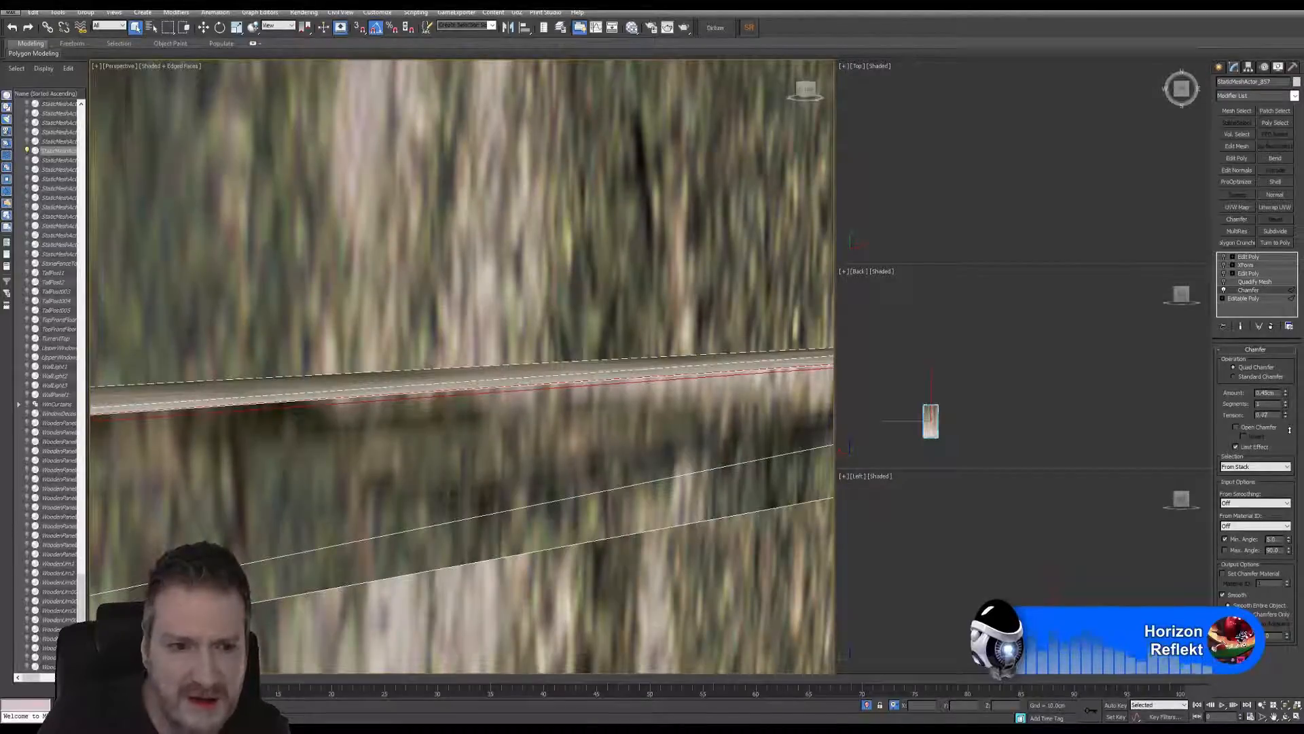
left_click_drag(1291, 437, 1290, 429)
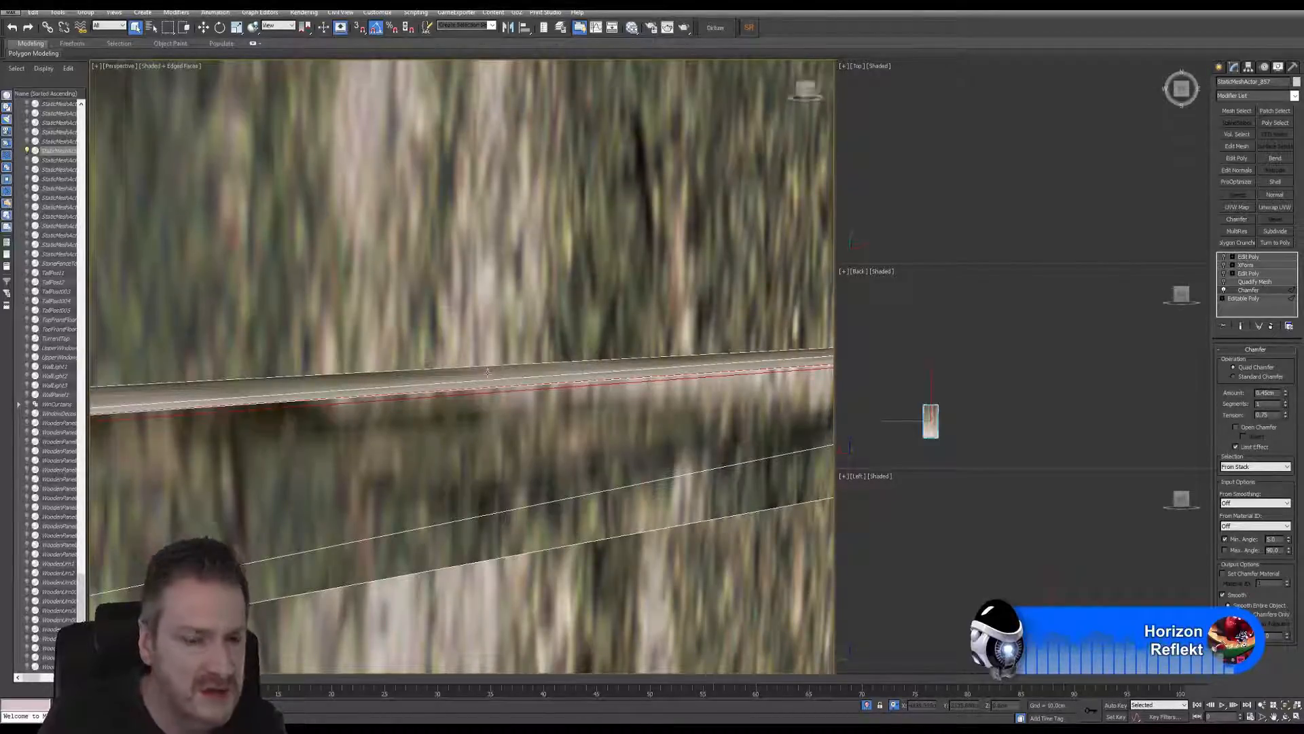
left_click(1286, 403)
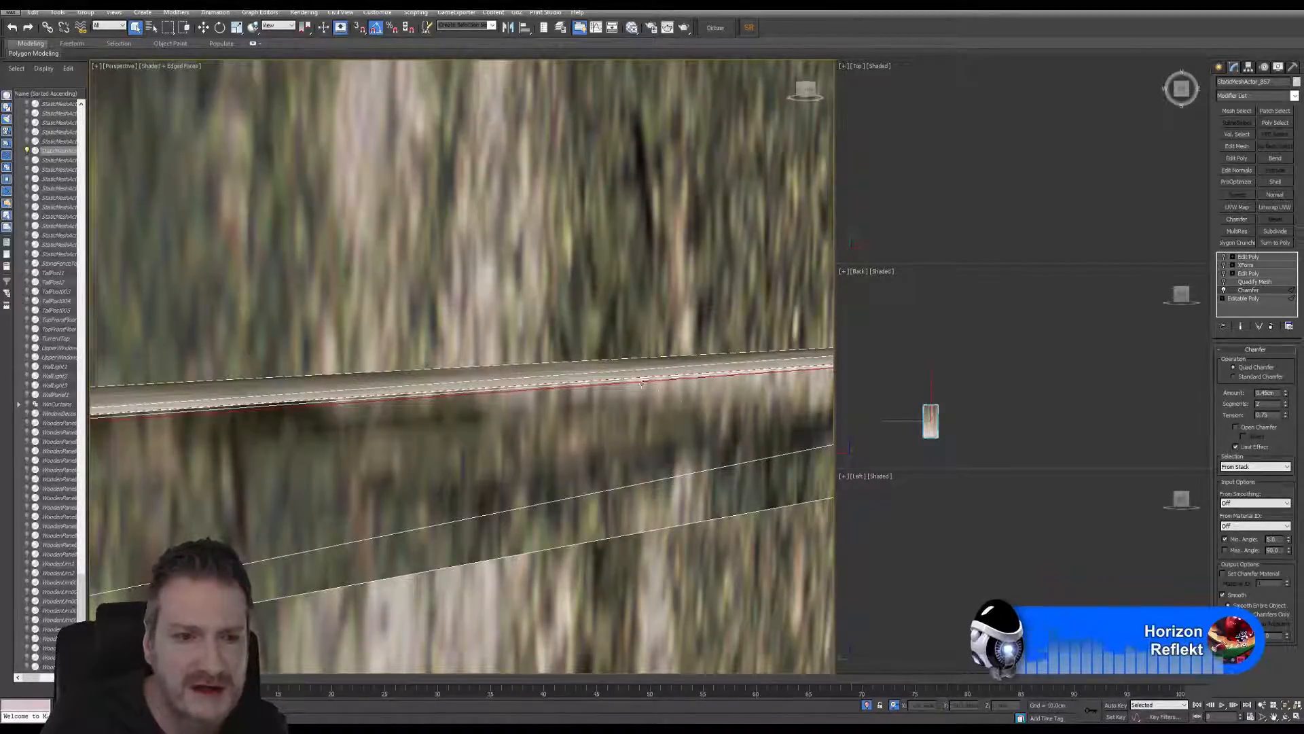
Step: Reduce the Chamfer modifier's amount further and set its tension to about 0.71
middle_click_drag(352, 414, 393, 414, "alt")
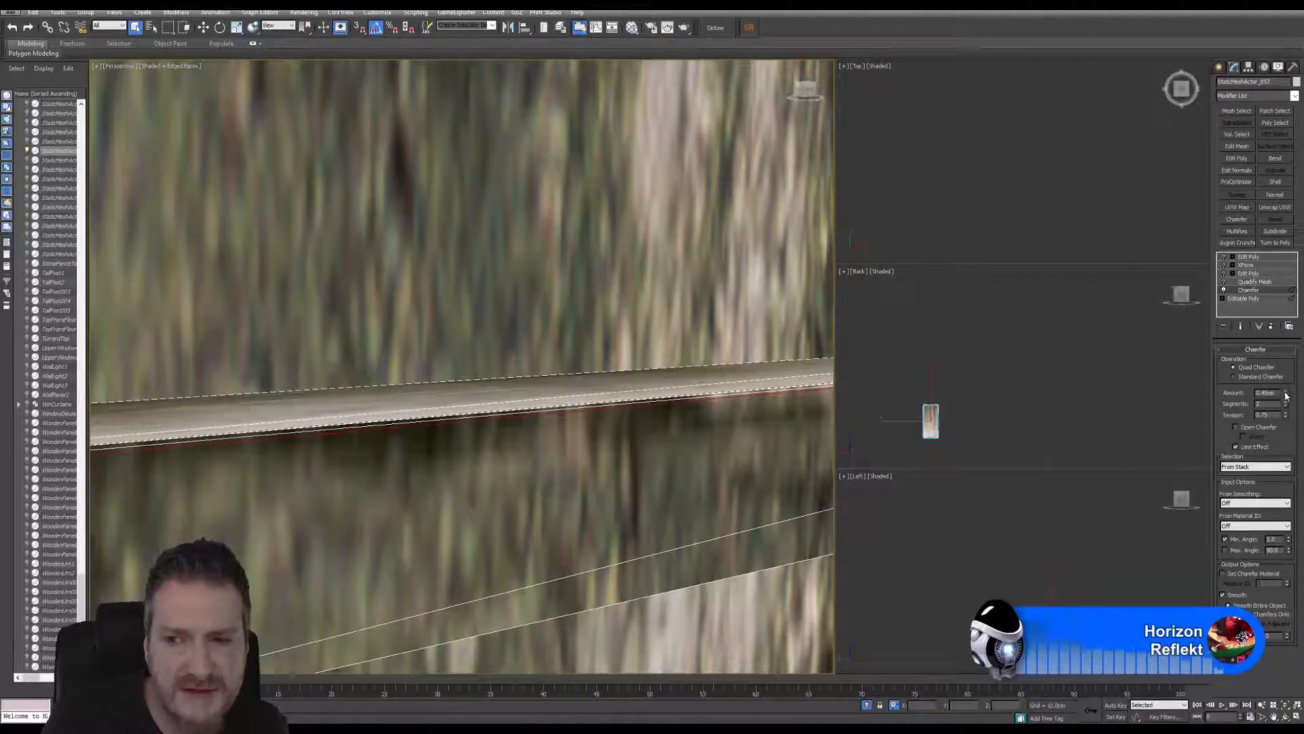
mouse_move(1286, 394)
left_mouse_down()
mouse_move(1275, 435)
mouse_move(1266, 398)
left_mouse_up()
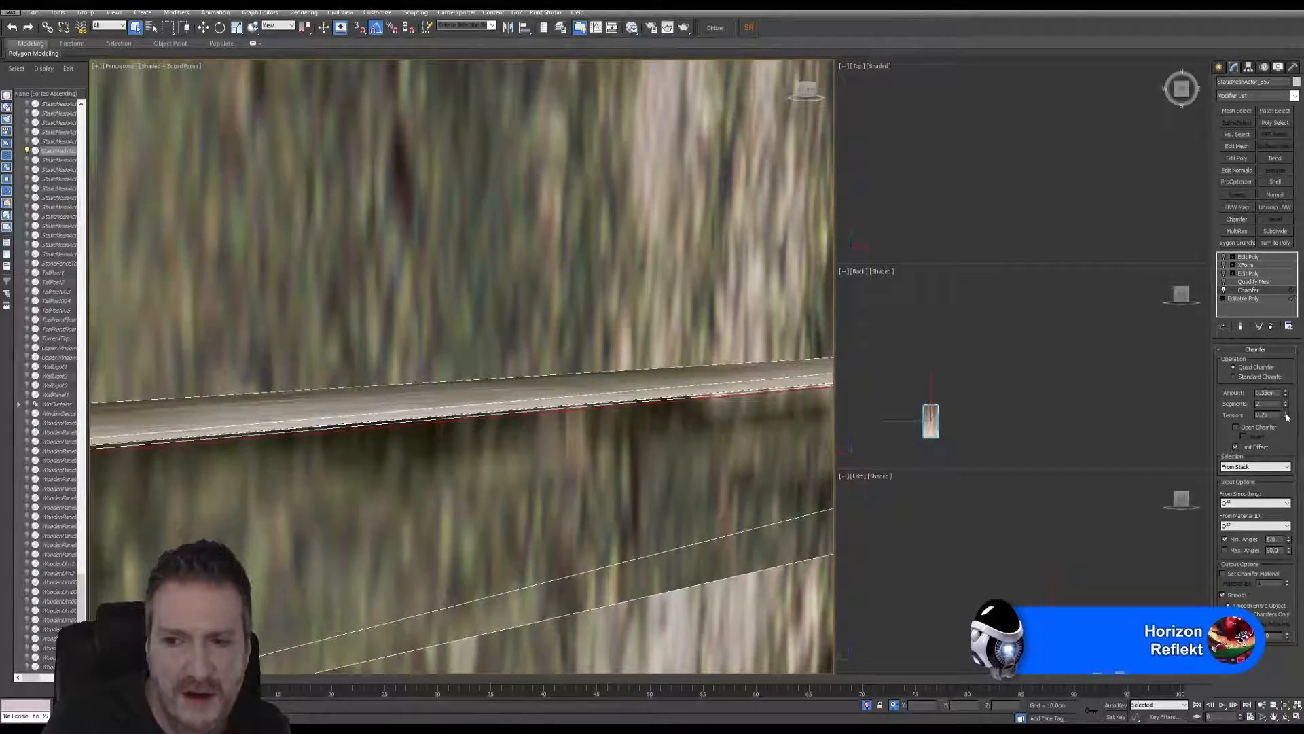
mouse_move(1286, 418)
left_mouse_down()
mouse_move(1289, 429)
mouse_move(1288, 415)
left_mouse_up()
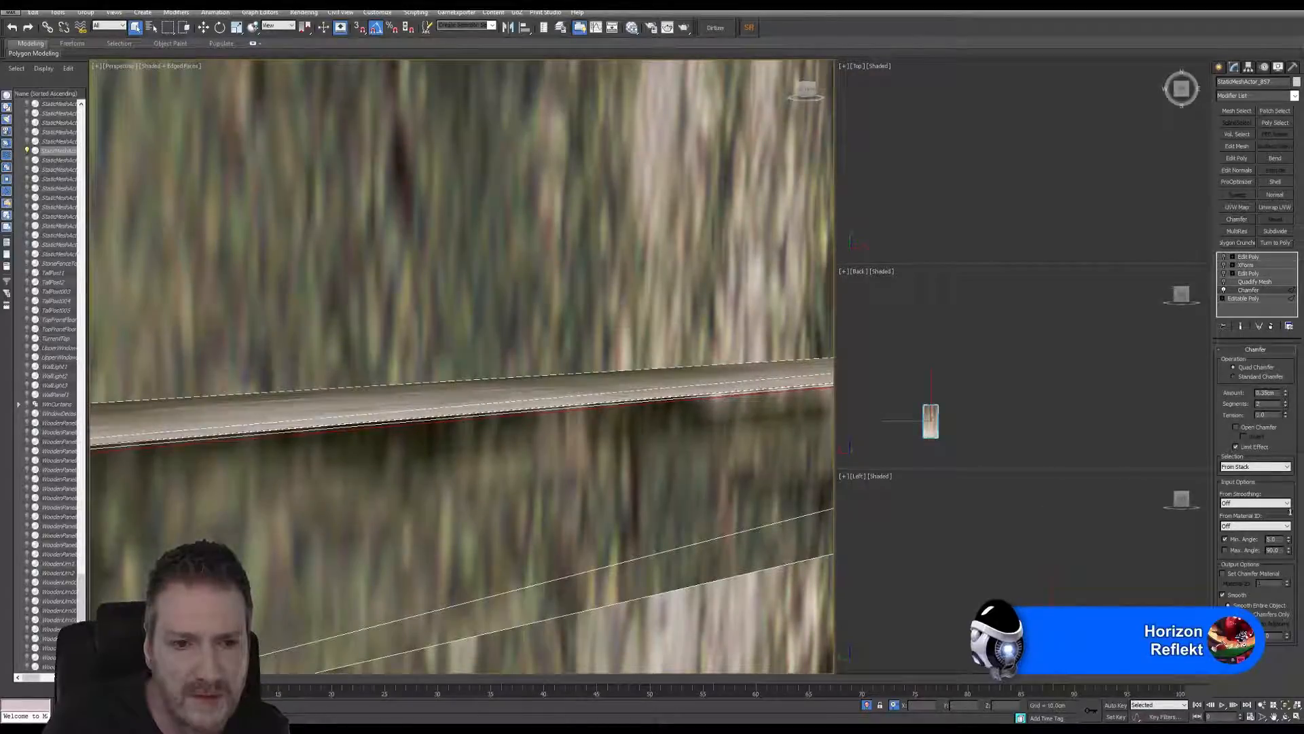
left_click_drag(1290, 373, 1287, 419)
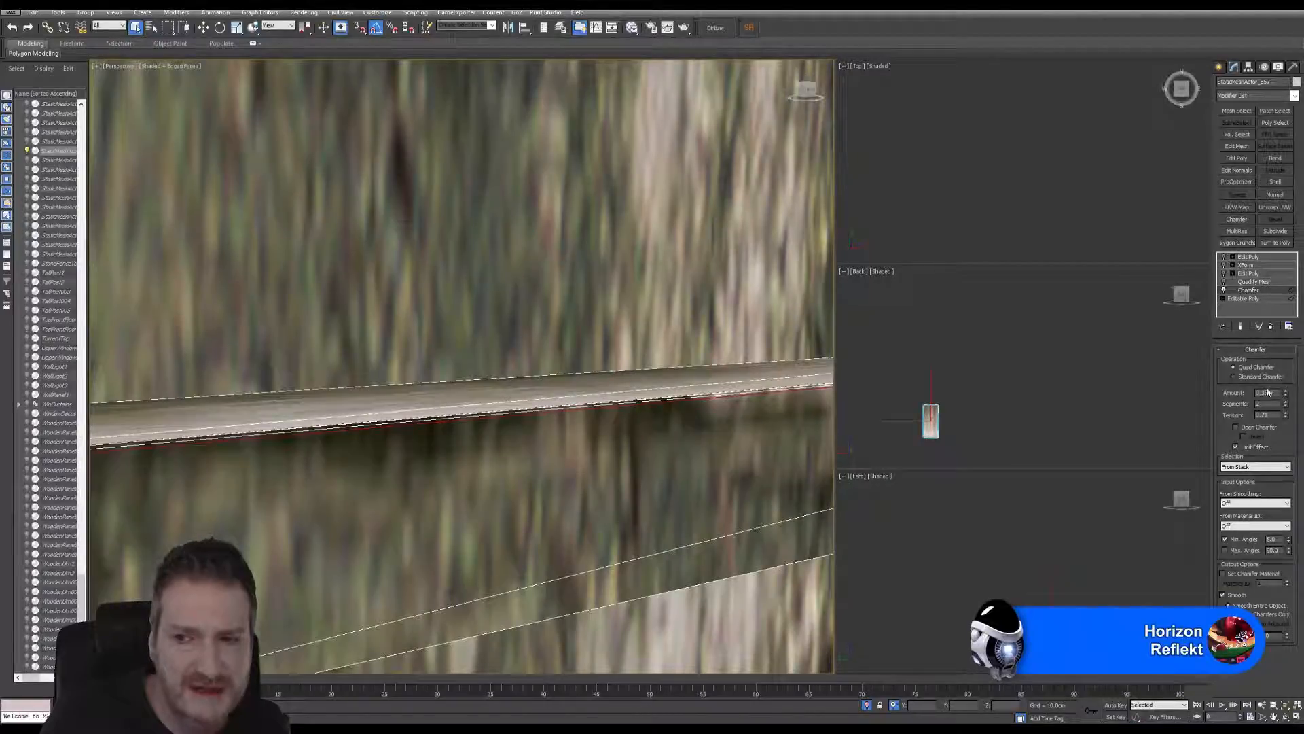
Step: Try the Standard Chamfer operation on the frame border, inspect its upper corners, and restore Quad Chamfer
left_click(1233, 377)
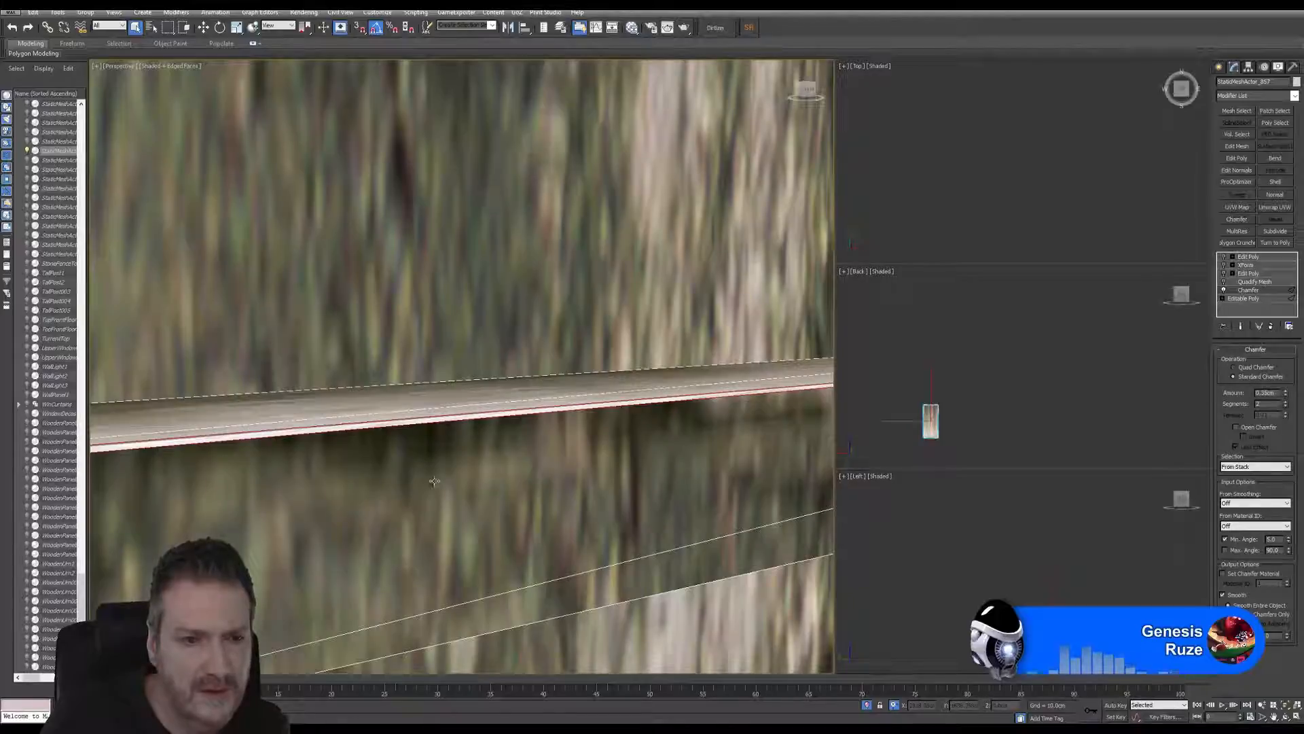
scroll(508, 455, "down", 5)
middle_click_drag(809, 413, 605, 439)
scroll(606, 439, "up", 3)
scroll(632, 423, "up", 3)
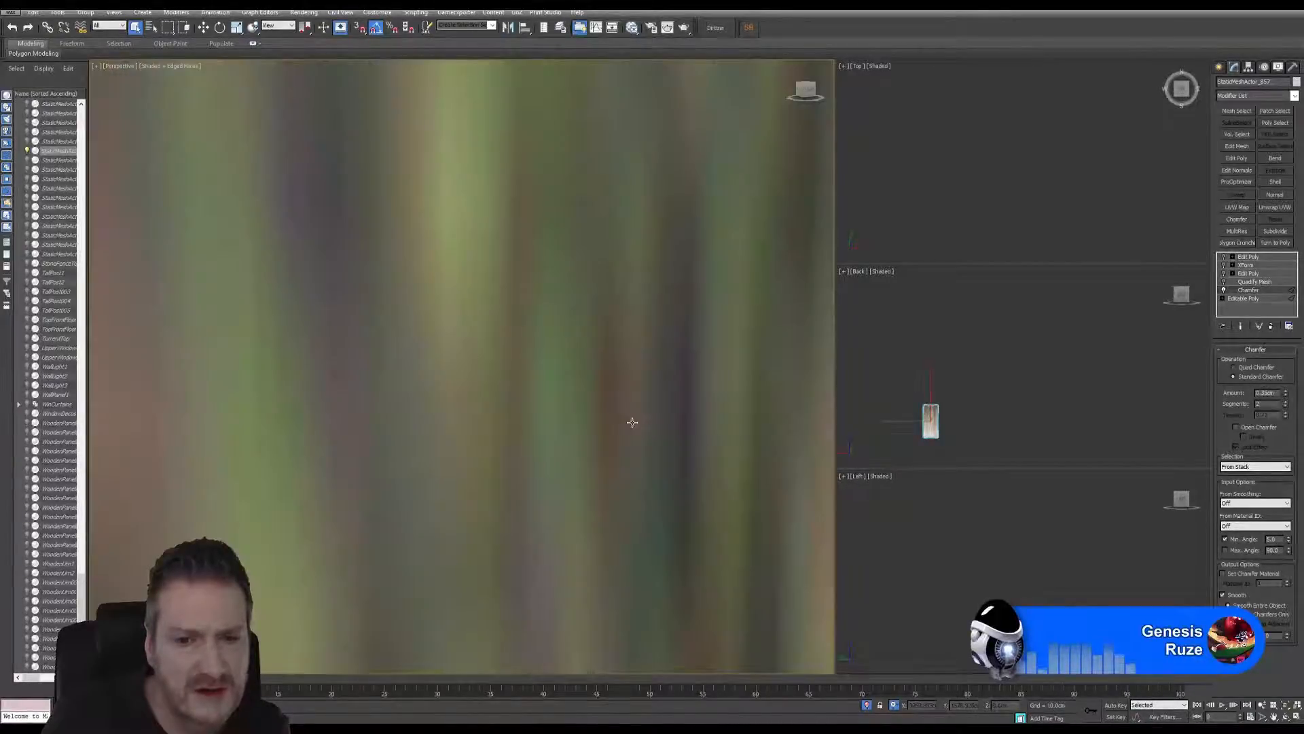
scroll(632, 423, "down", 3)
scroll(564, 281, "down", 3)
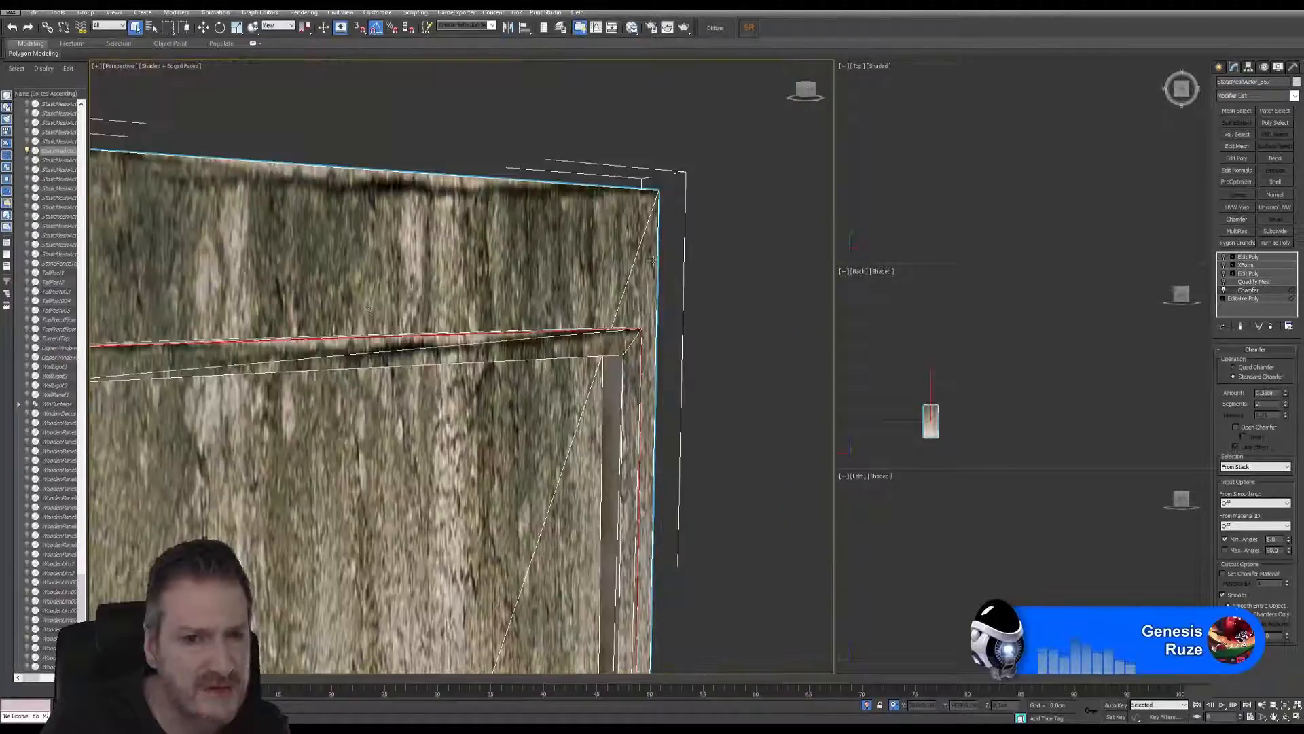
middle_click_drag(335, 449, 447, 447)
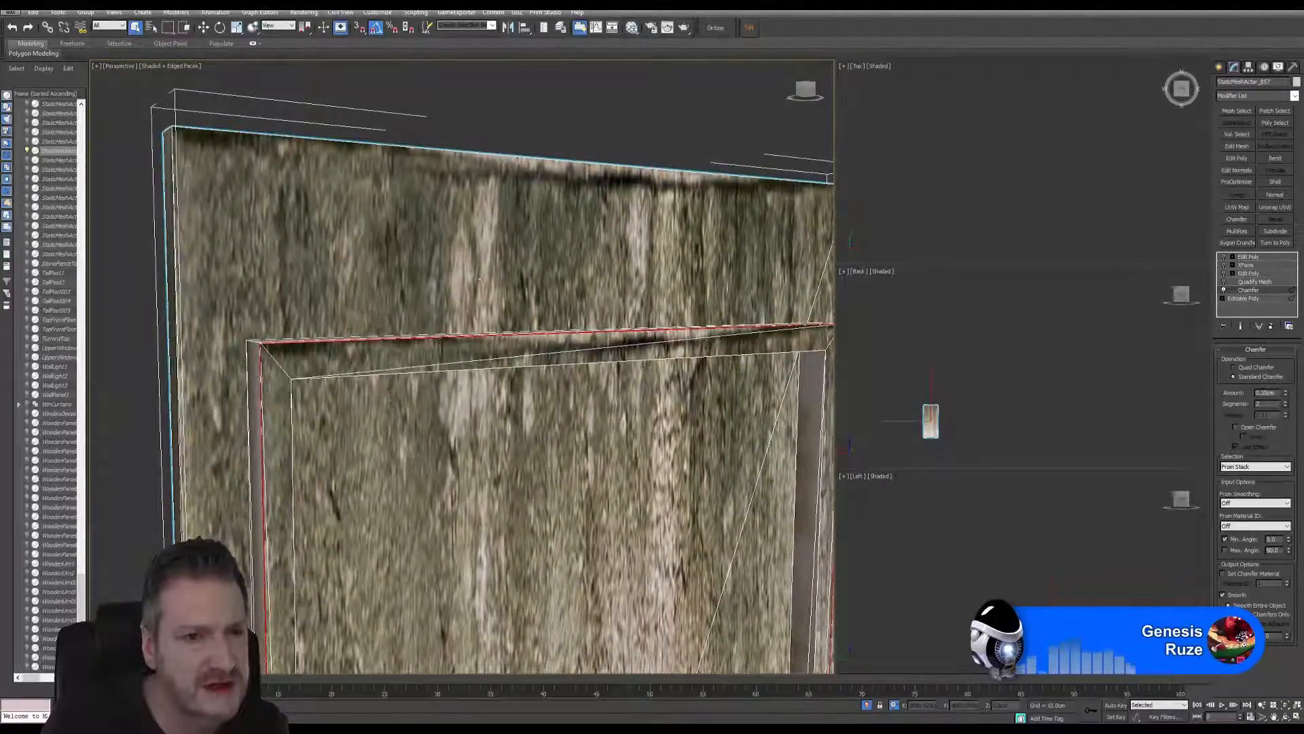
middle_click_drag(684, 379, 599, 420)
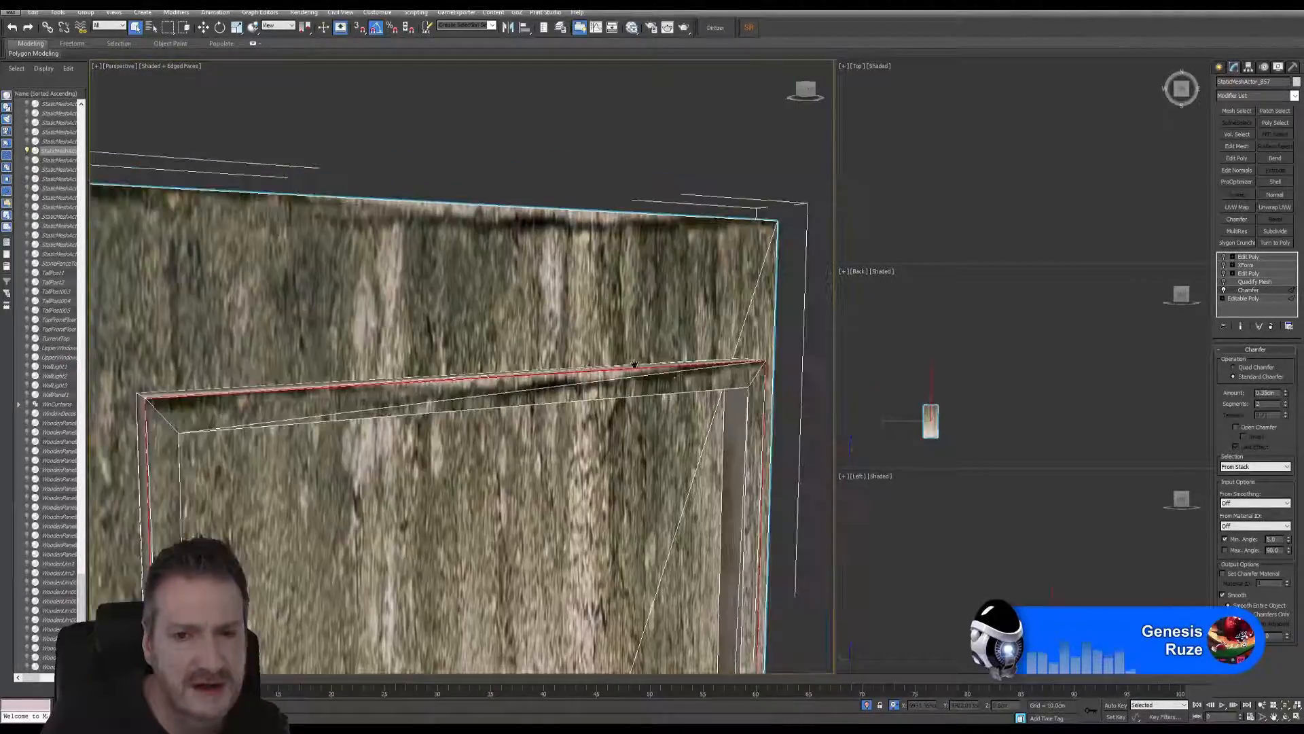
left_click(1255, 368)
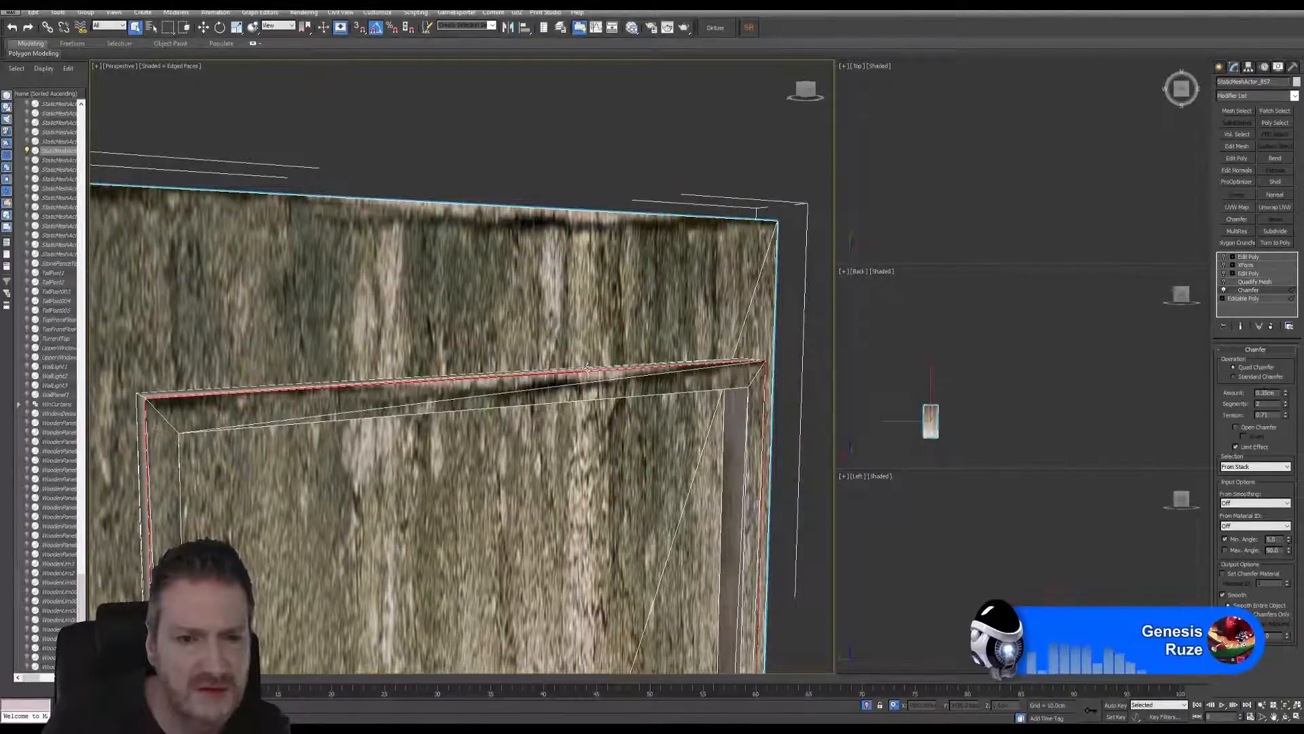
Step: Compare Standard Chamfer with Quad Chamfer close up along the upper border edge, ending on Quad Chamfer
scroll(588, 368, "up", 6)
scroll(652, 373, "down", 2)
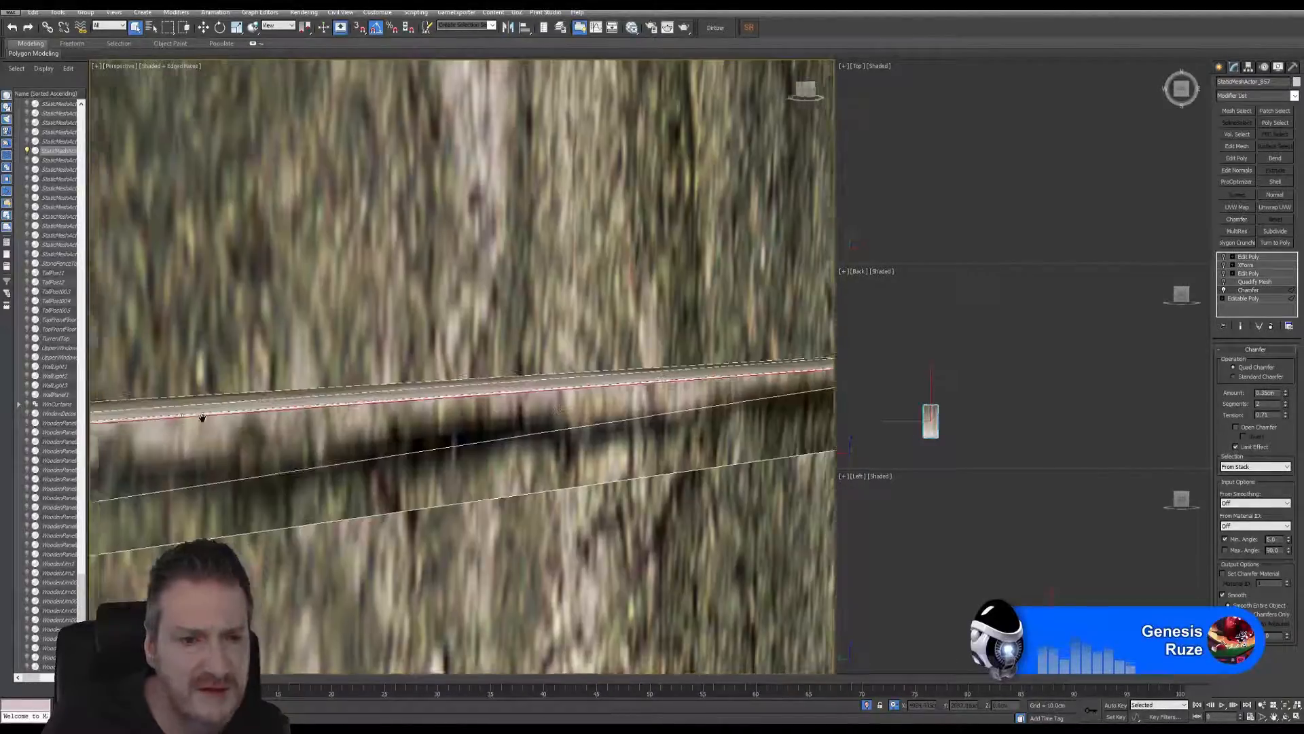
middle_click_drag(202, 417, 390, 398)
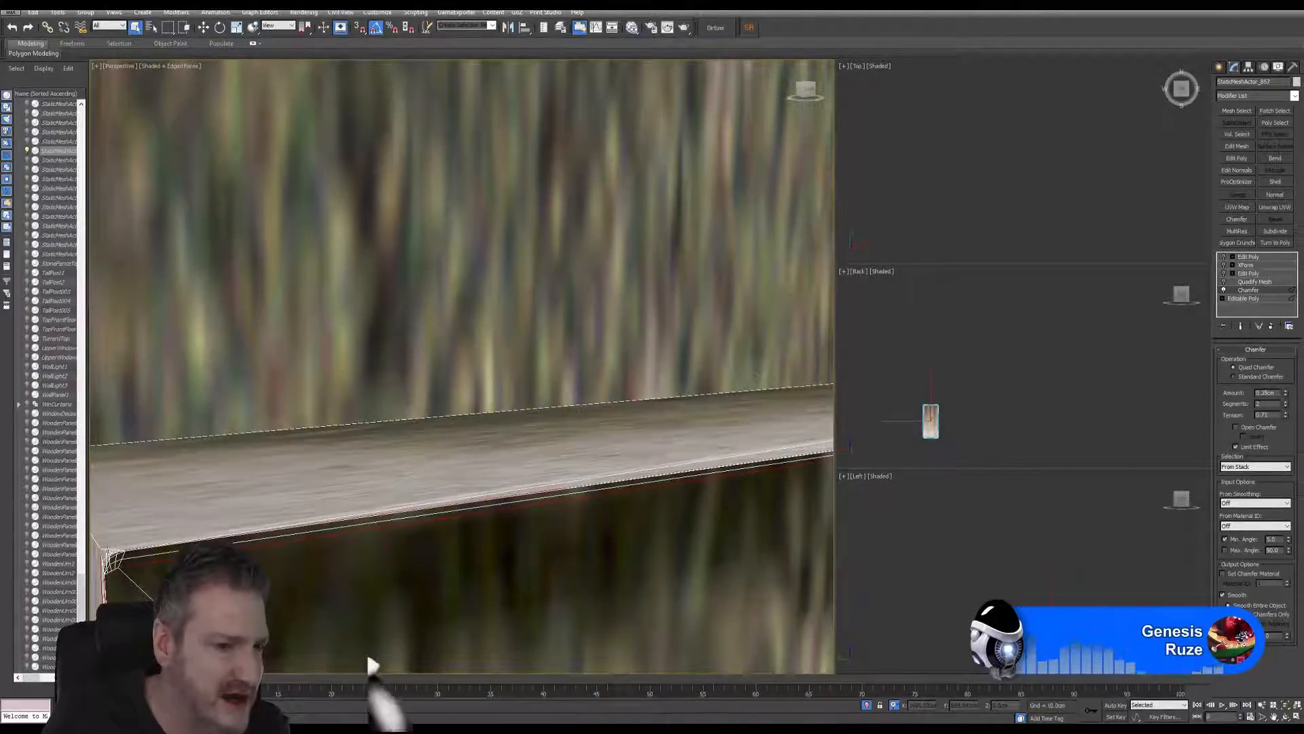
left_click(1250, 378)
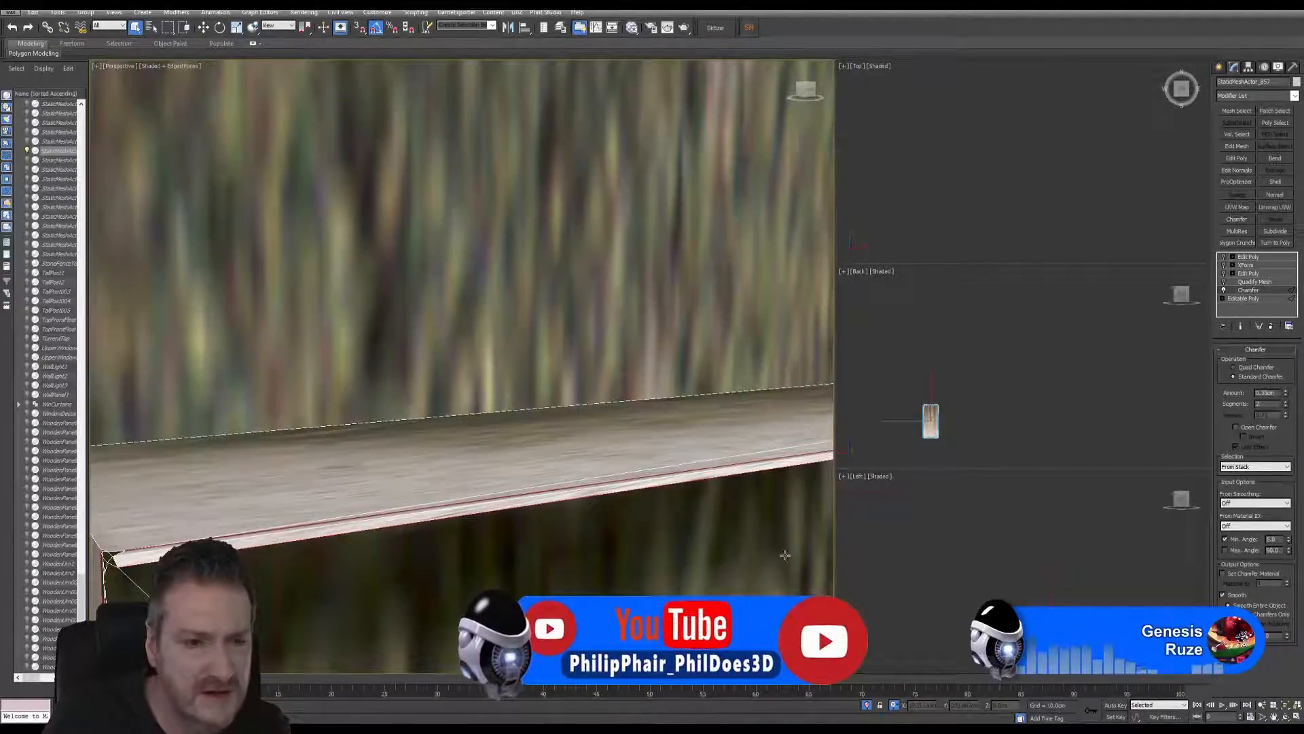
left_click(1256, 371)
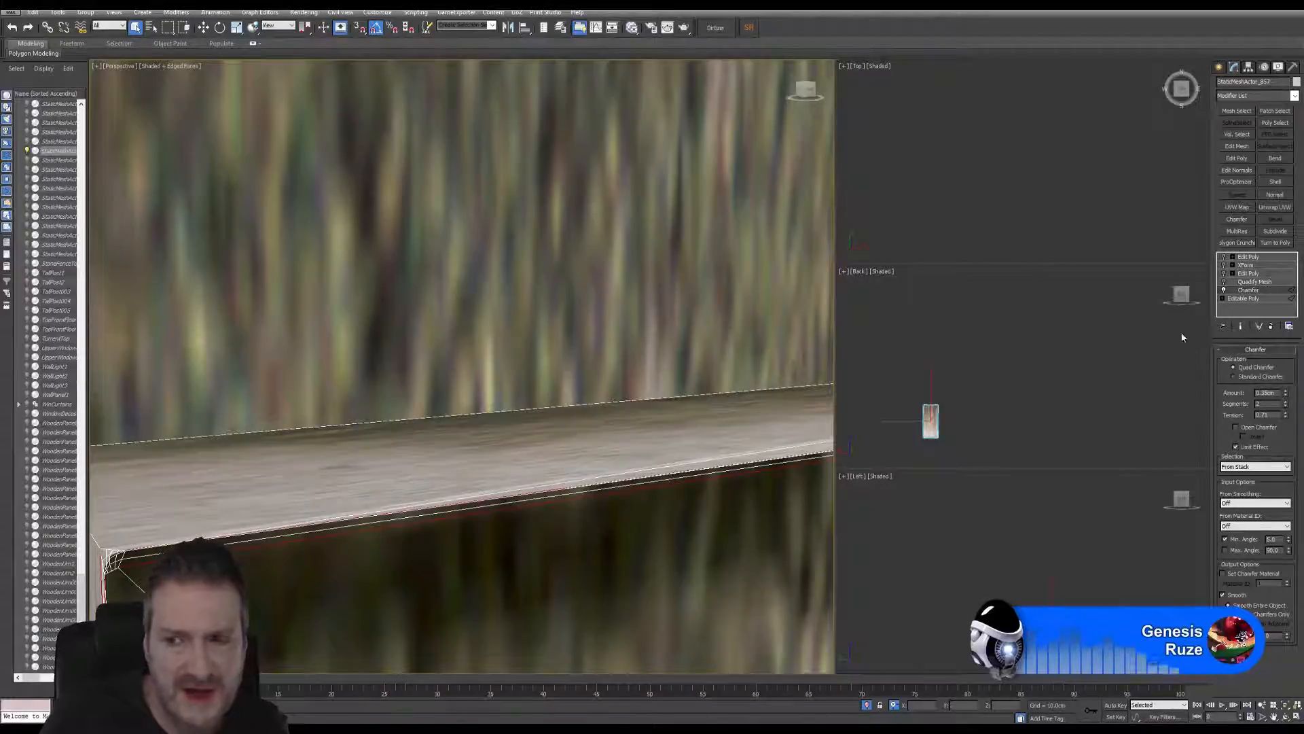
Step: Turn off the Chamfer modifier and return to the base Editable Poly, accepting the topology warning
left_click(1224, 291)
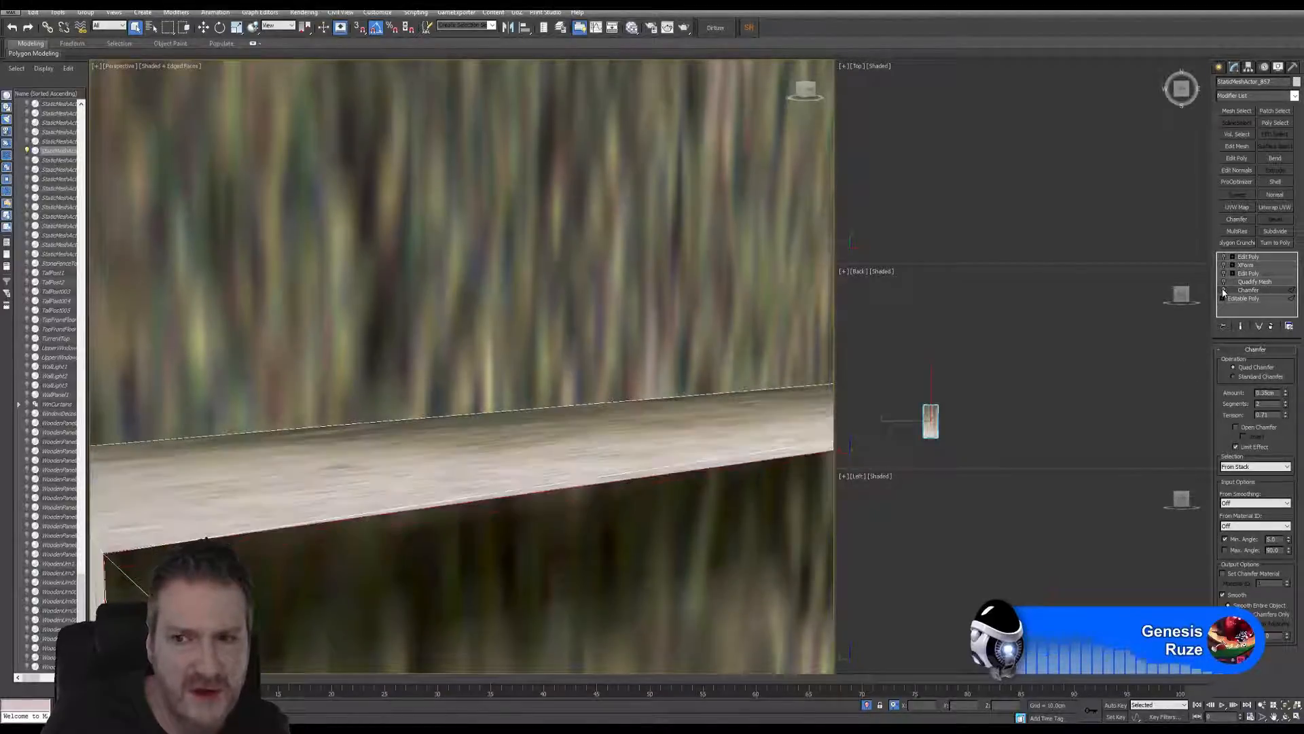
left_click(1245, 299)
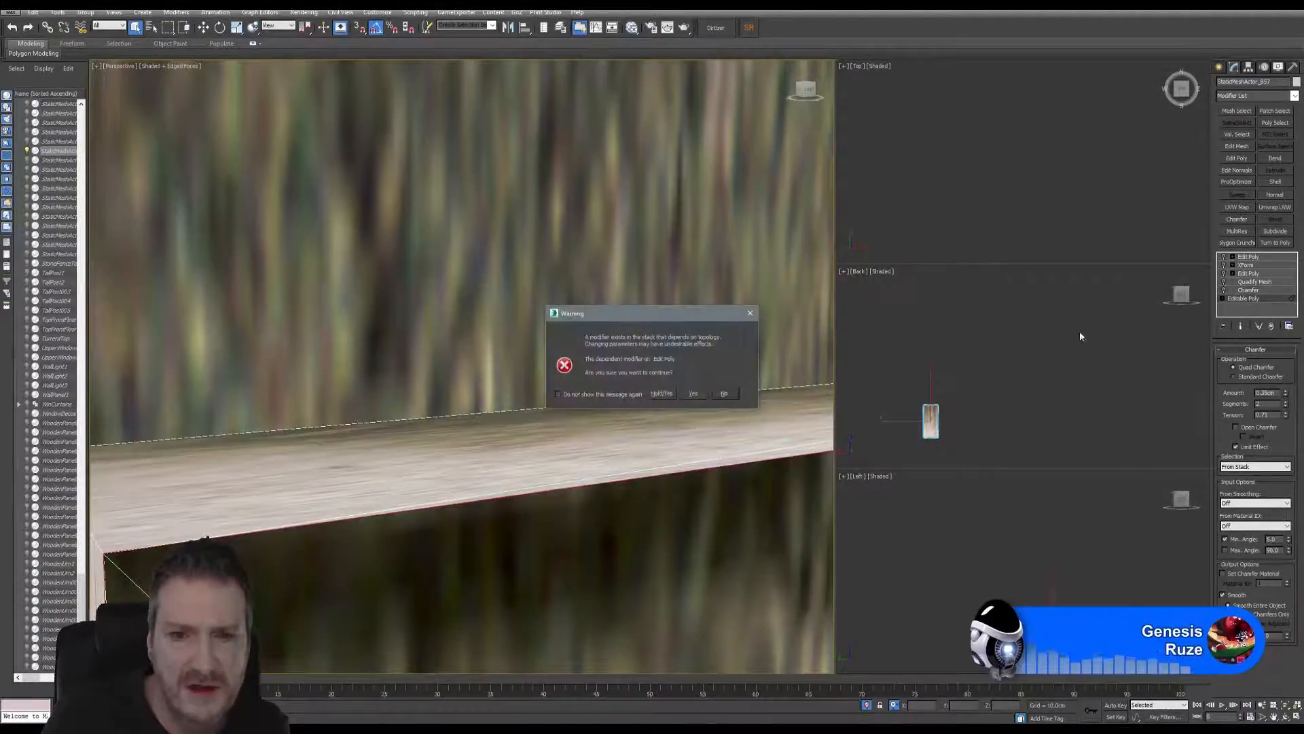
left_click(693, 394)
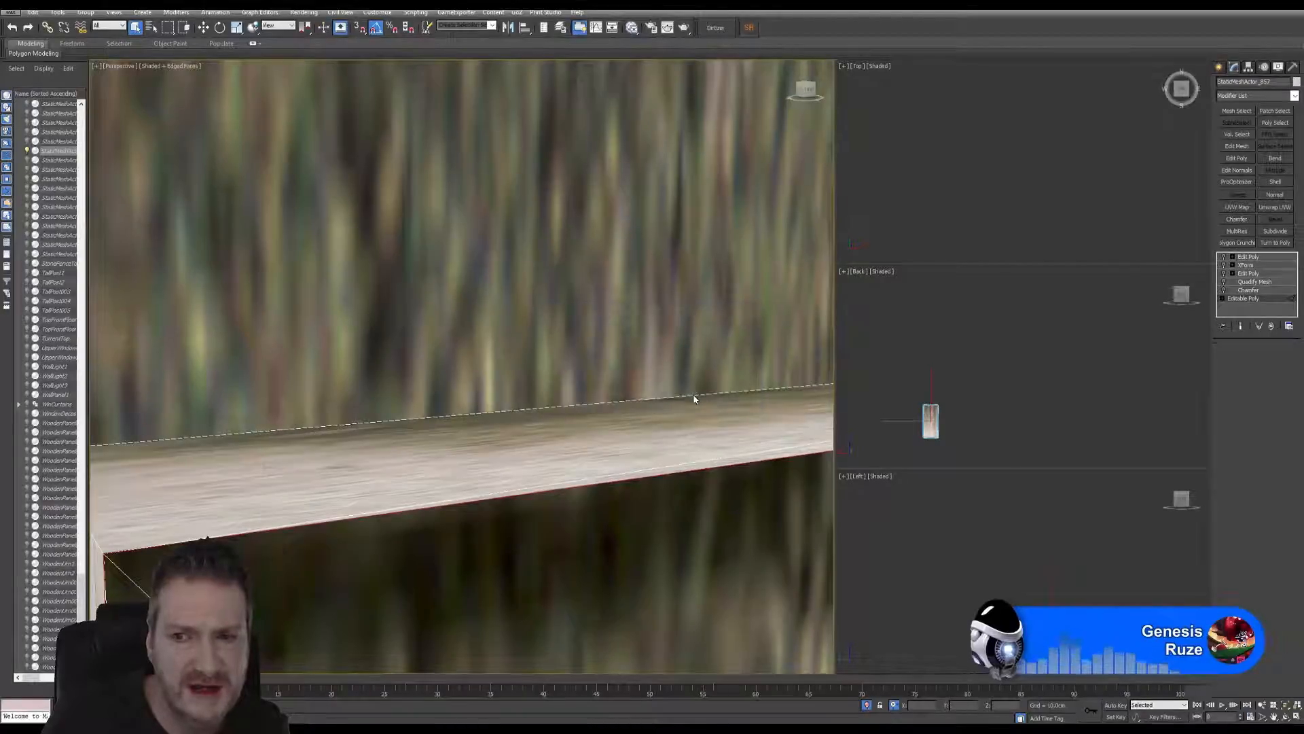
Step: Add the outer edge of the frame's lower sloped border to the edge selection
middle_click_drag(694, 399, 353, 326)
scroll(405, 486, "down", 8)
scroll(407, 449, "down", 3)
middle_click_drag(431, 568, 468, 448)
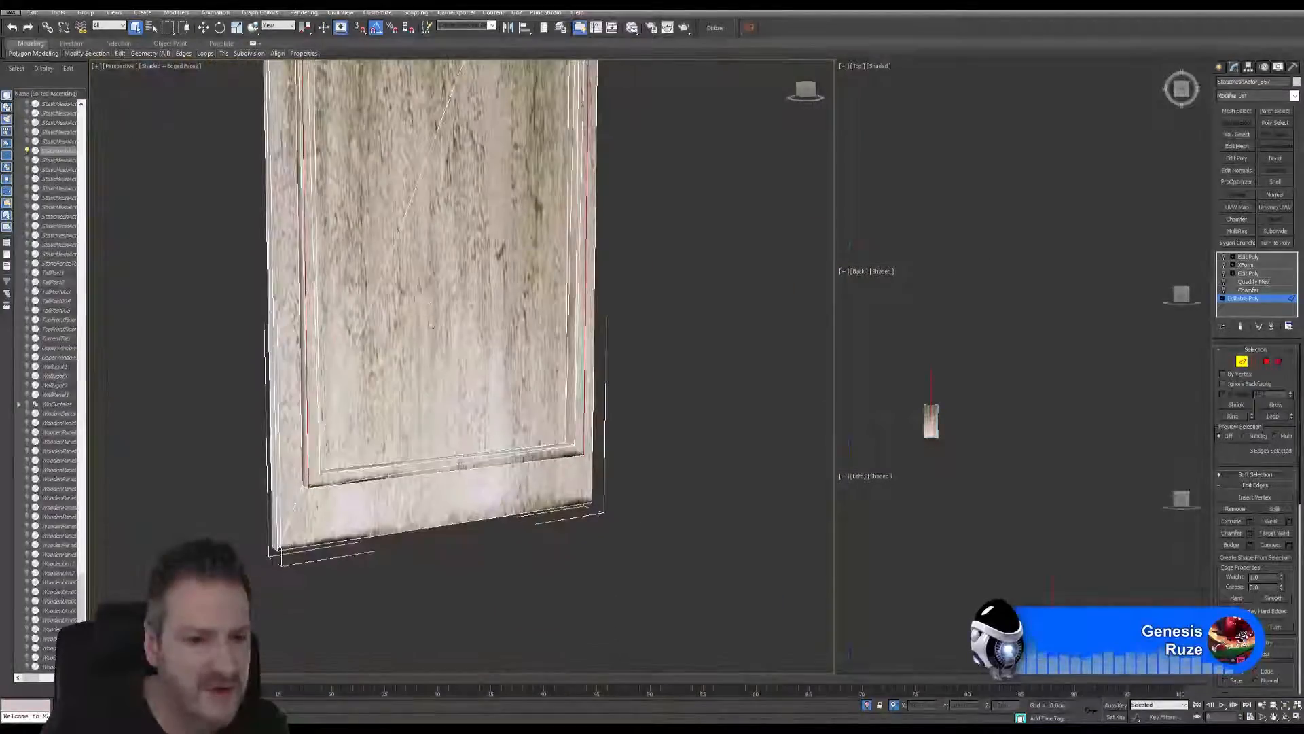
scroll(320, 491, "up", 4)
scroll(428, 483, "up", 5)
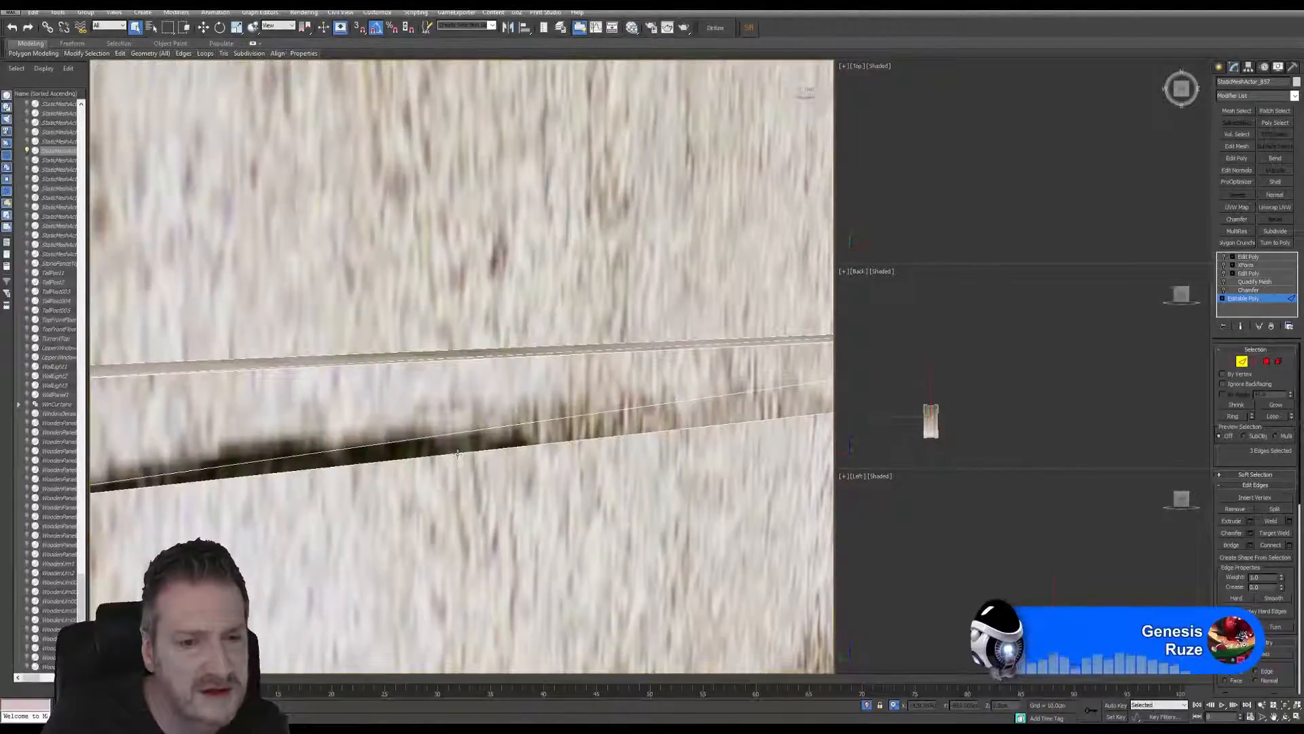
left_click(463, 452, "ctrl")
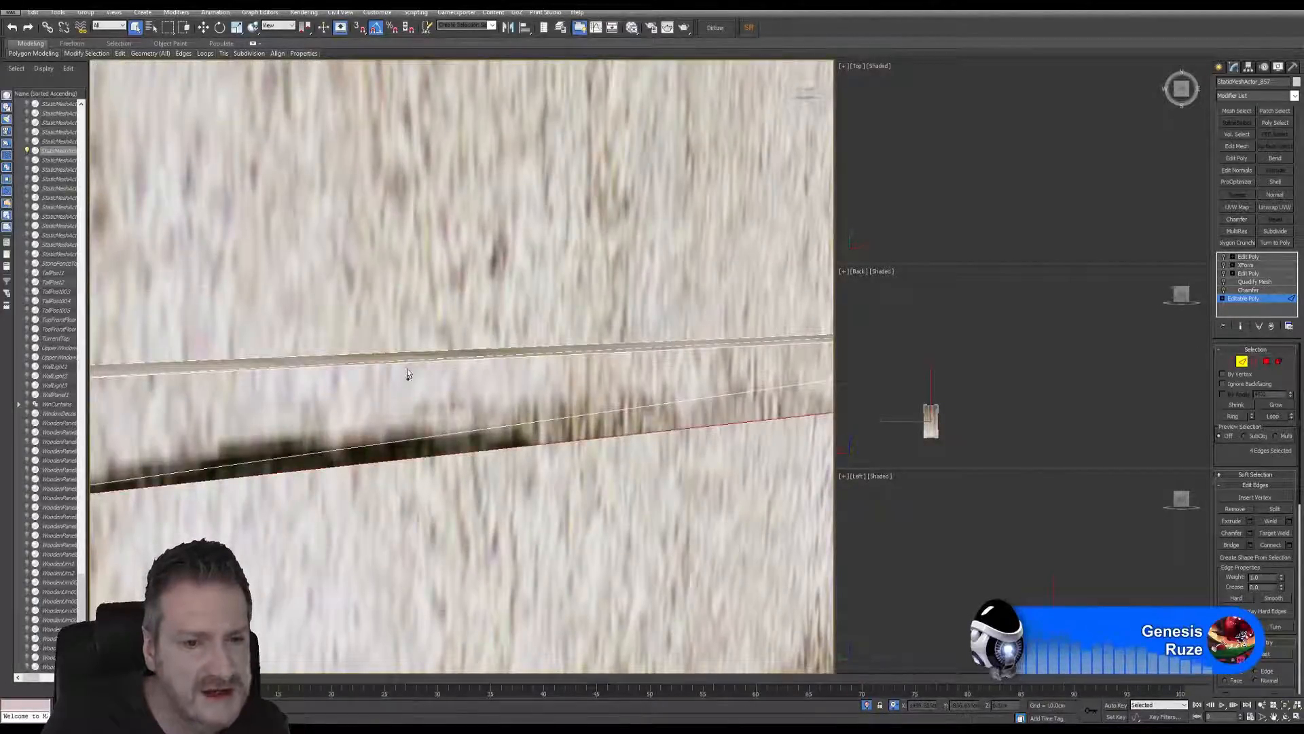
Step: Add the inner edges of the frame's lower border and right-hand border to the edge selection
middle_click_drag(208, 409, 283, 430)
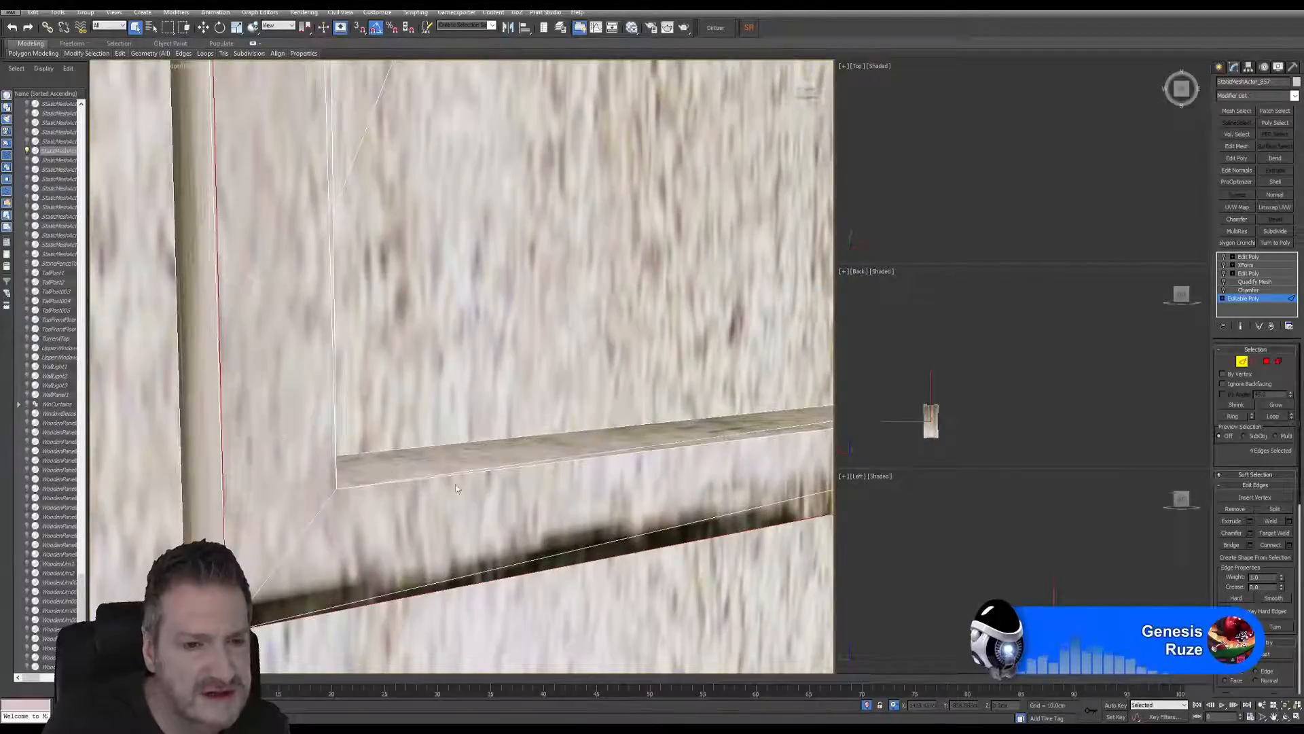
scroll(496, 483, "up", 2)
scroll(496, 483, "down", 2)
scroll(521, 470, "up", 1)
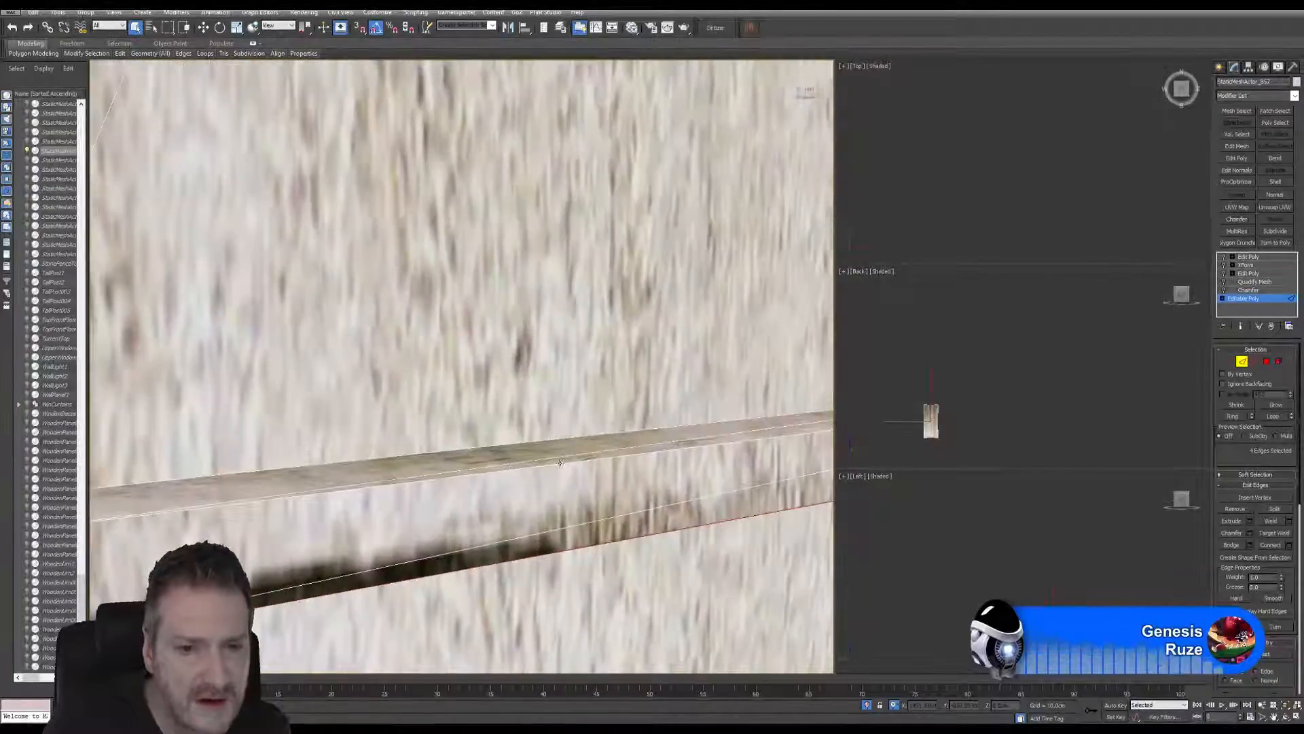
left_click(566, 463, "ctrl")
middle_click_drag(658, 440, 332, 483)
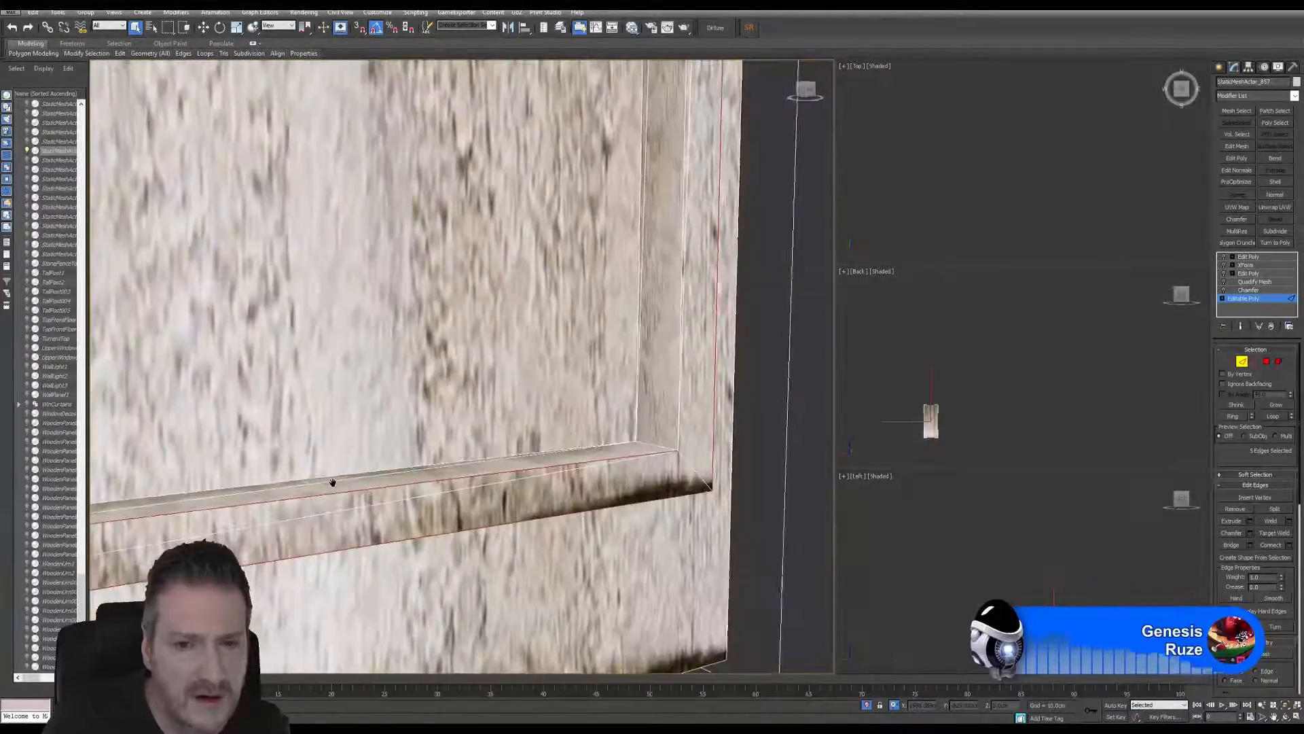
middle_click_drag(576, 416, 555, 494)
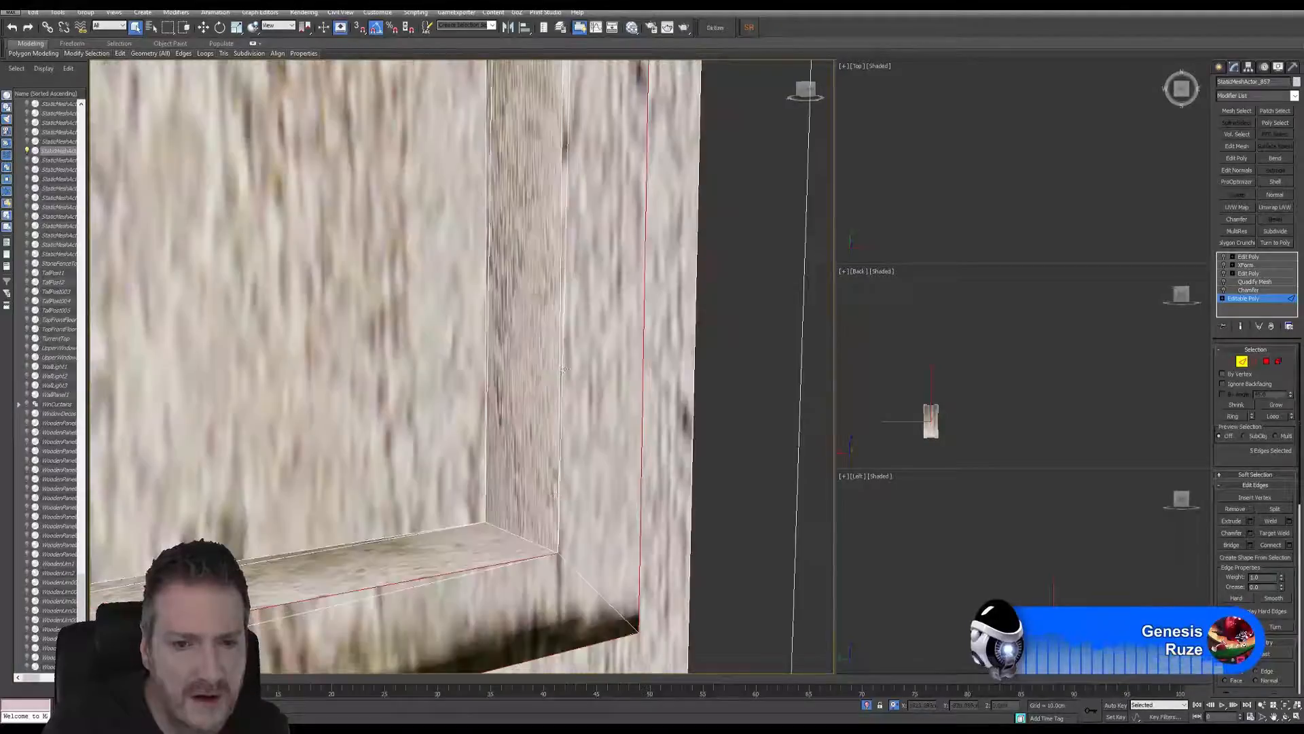
scroll(564, 369, "up", 4)
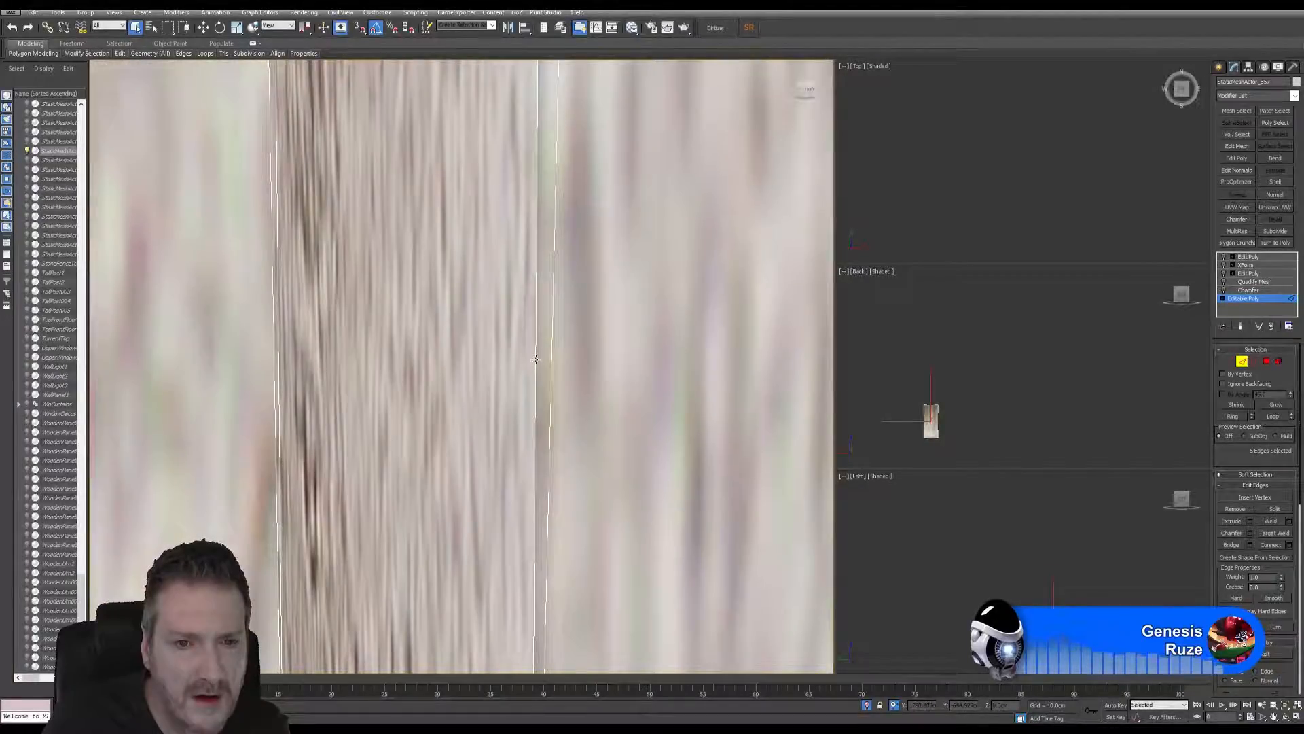
left_click(536, 359, "ctrl")
Step: Add the inner edges of the frame's upper border and left-hand border to the edge selection
scroll(566, 448, "down", 3)
scroll(562, 503, "up", 3)
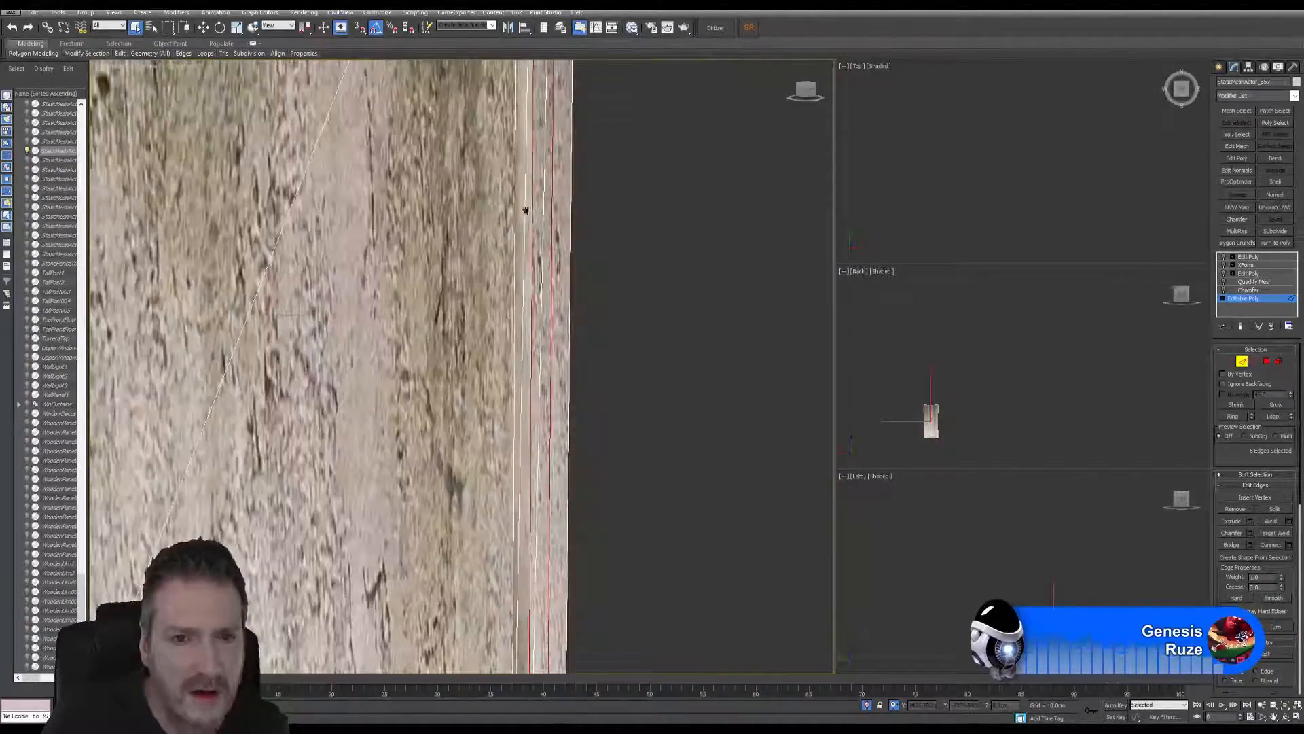
middle_click_drag(525, 210, 547, 632)
middle_click_drag(536, 88, 516, 213)
scroll(508, 193, "up", 3)
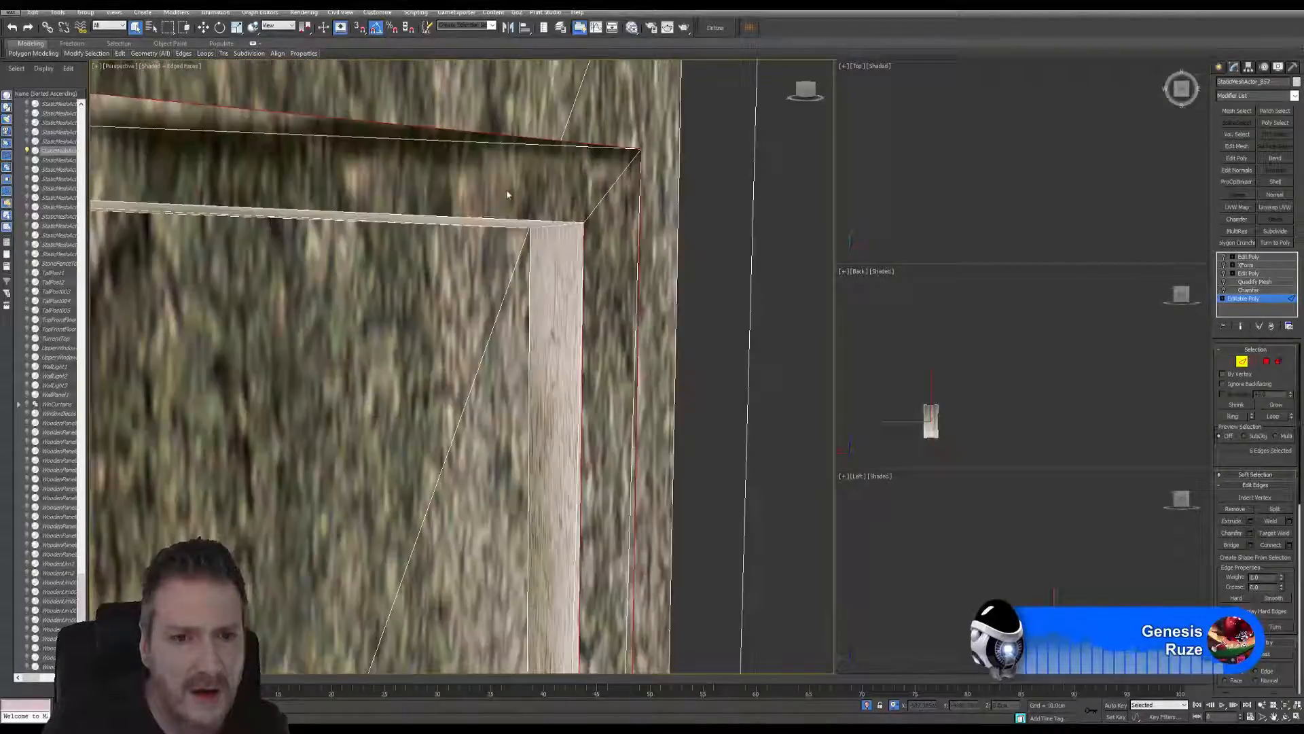
left_click(510, 218, "ctrl")
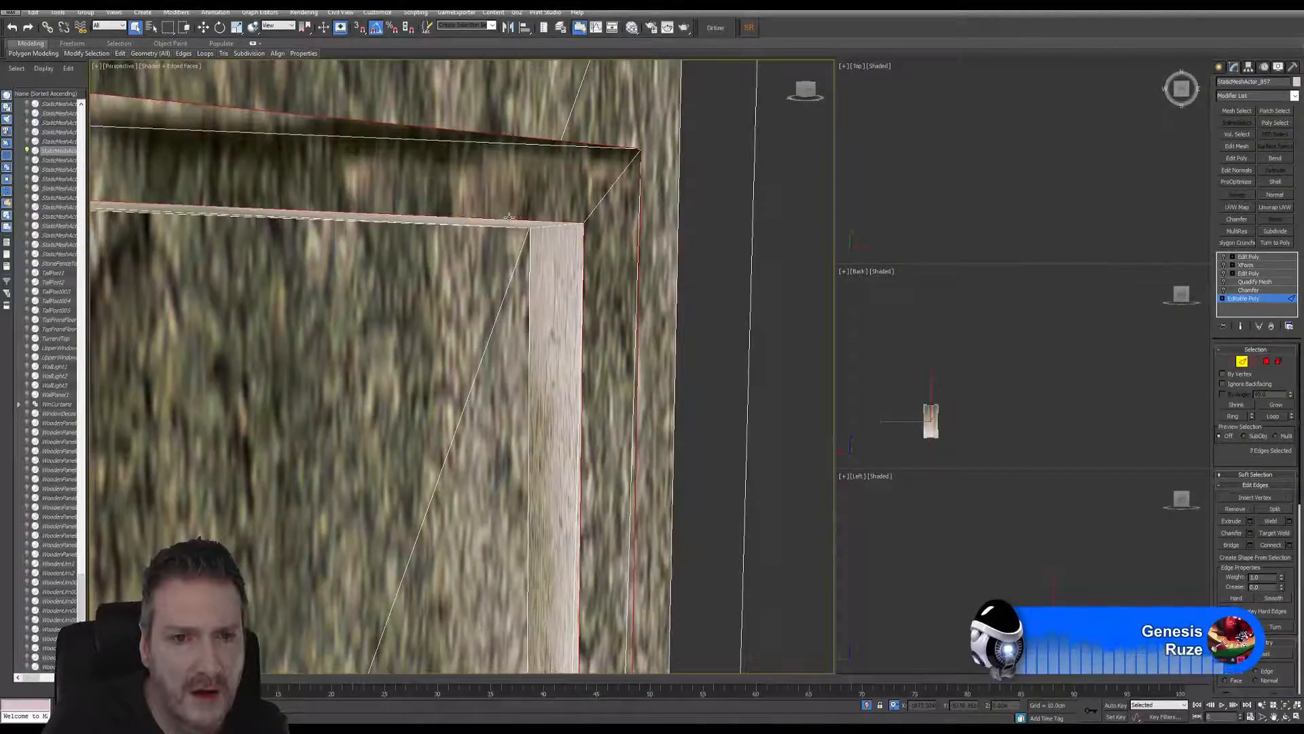
scroll(456, 282, "down", 5)
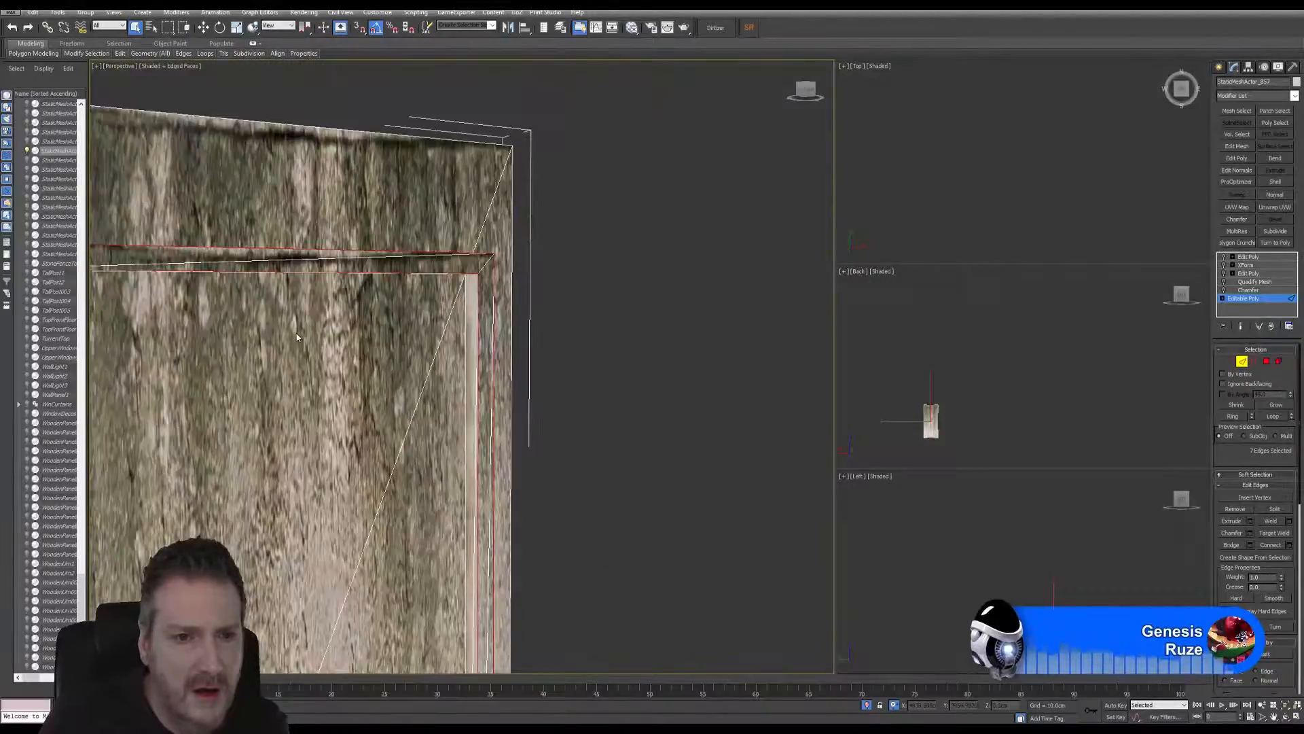
middle_click_drag(182, 310, 409, 263)
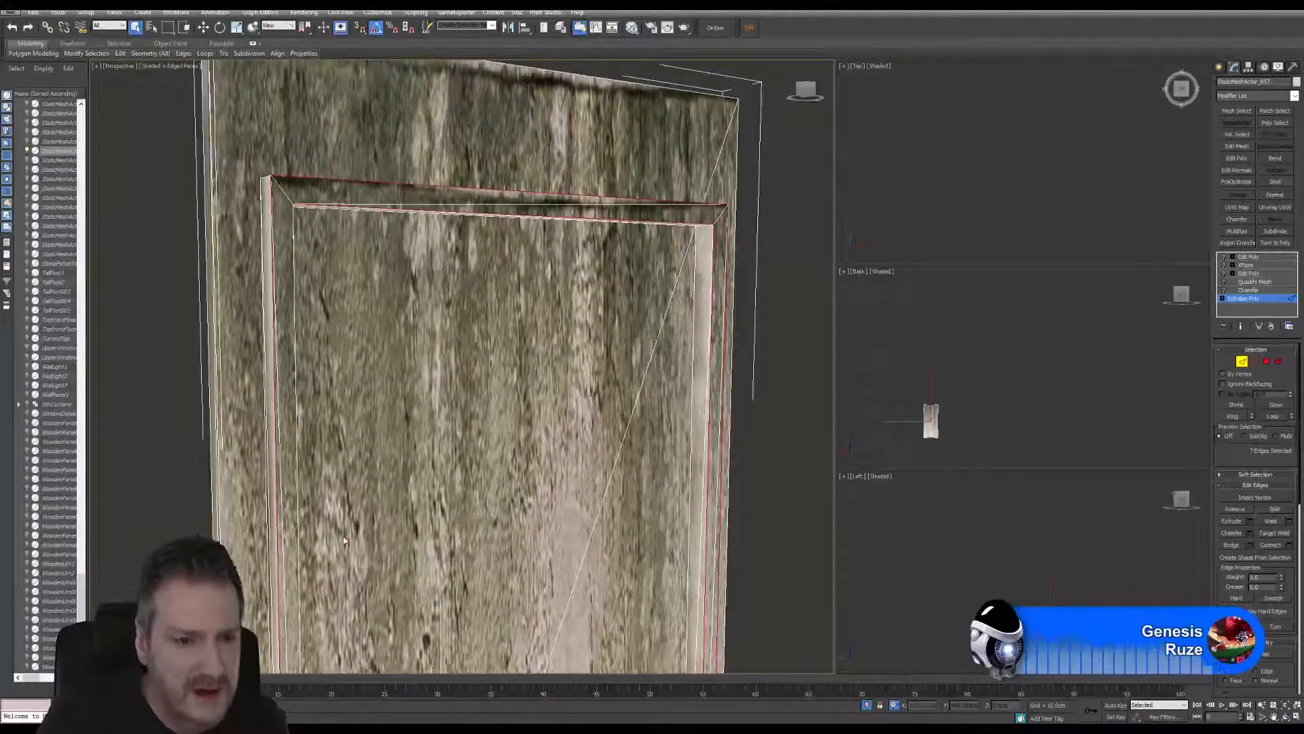
scroll(303, 405, "up", 5)
scroll(238, 439, "down", 3)
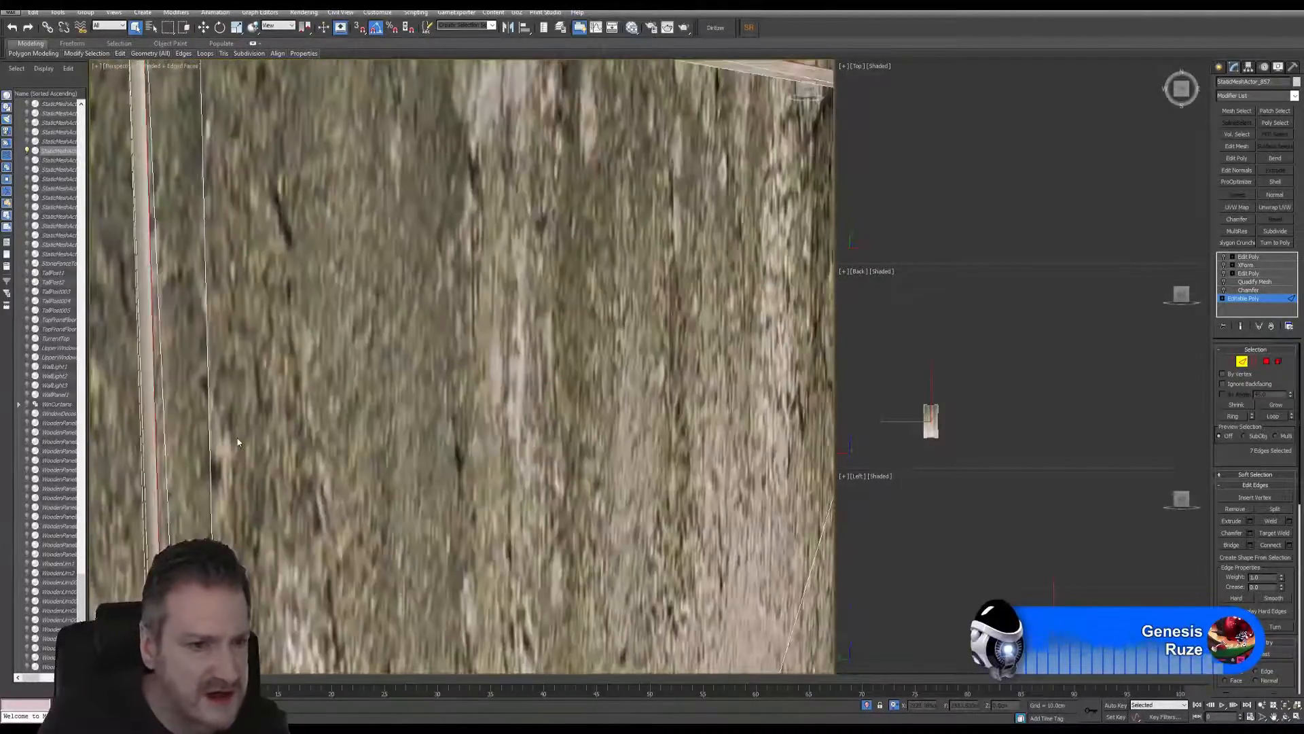
left_click(210, 462, "ctrl")
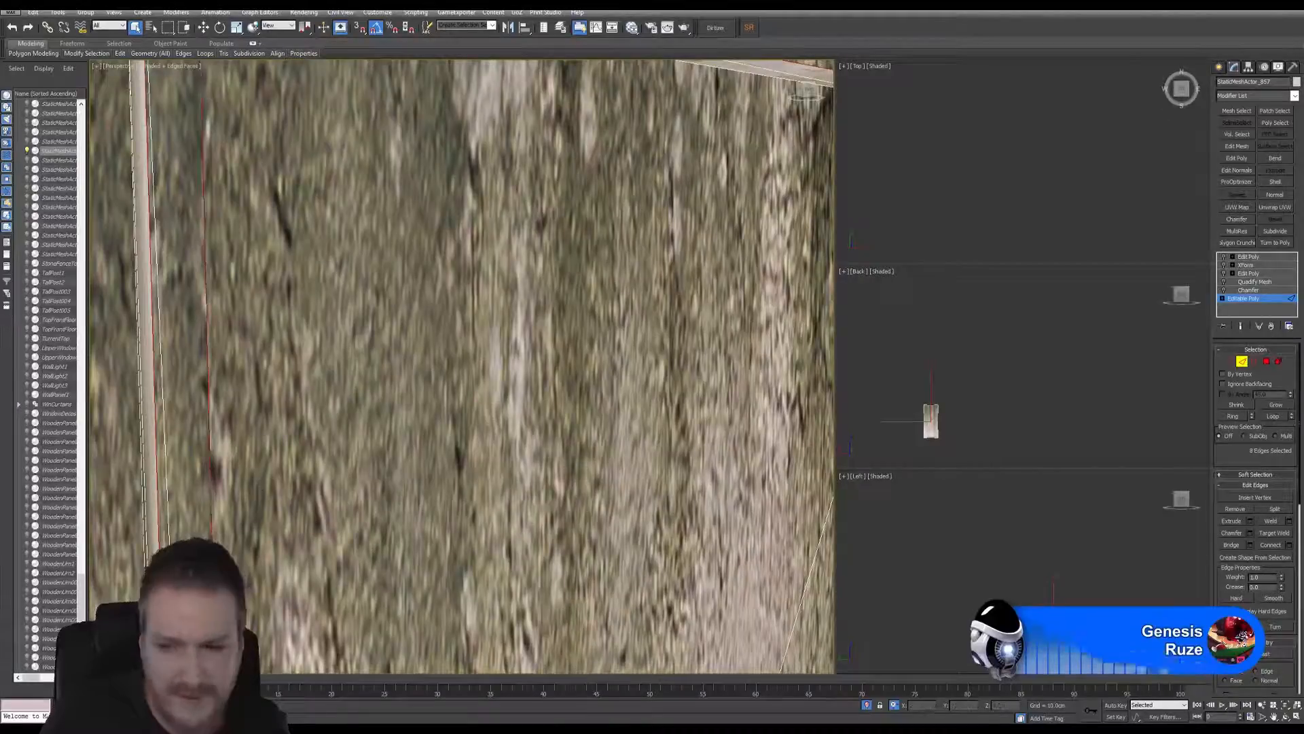
Step: Check the border edge selection around the panel, return to the Chamfer modifier and turn it back on
scroll(328, 378, "down", 4)
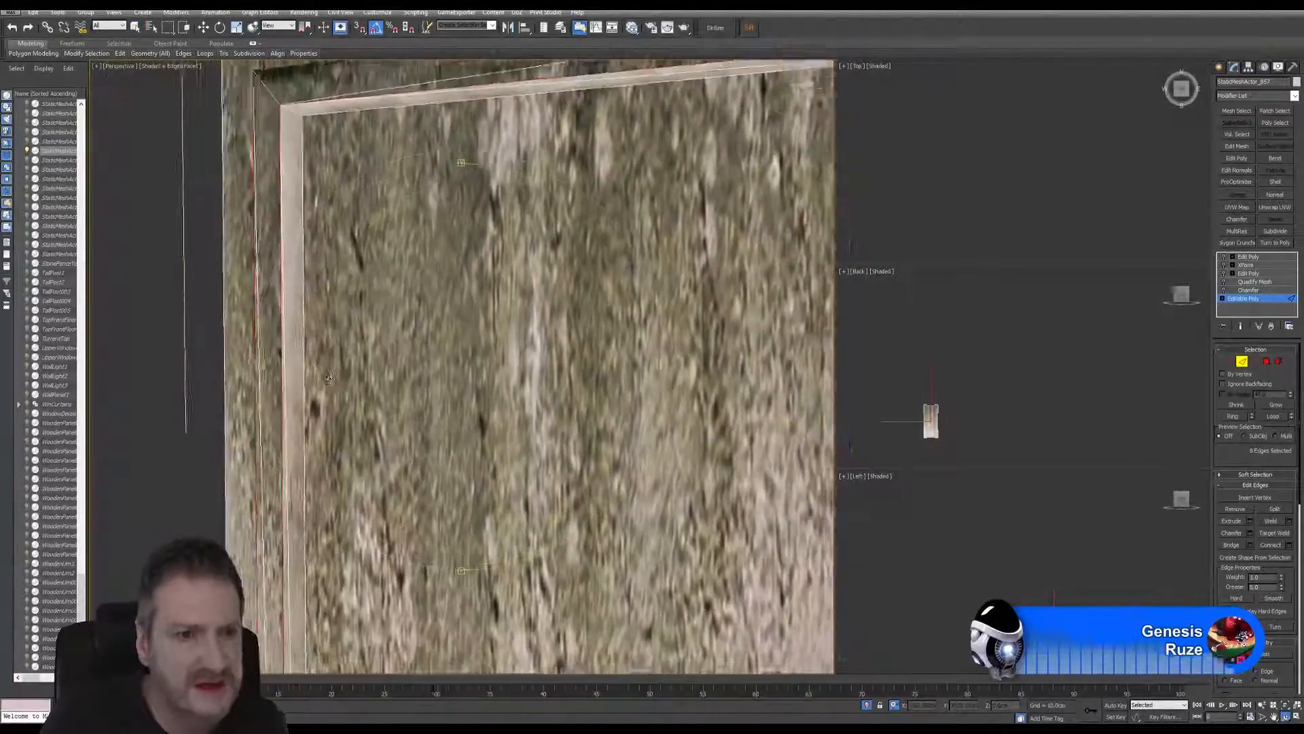
scroll(328, 378, "down", 2)
scroll(400, 397, "down", 2)
middle_click_drag(400, 397, 477, 279, "alt")
scroll(405, 359, "down", 3)
middle_click_drag(406, 358, 441, 552, "alt")
middle_click_drag(399, 204, 478, 248, "alt")
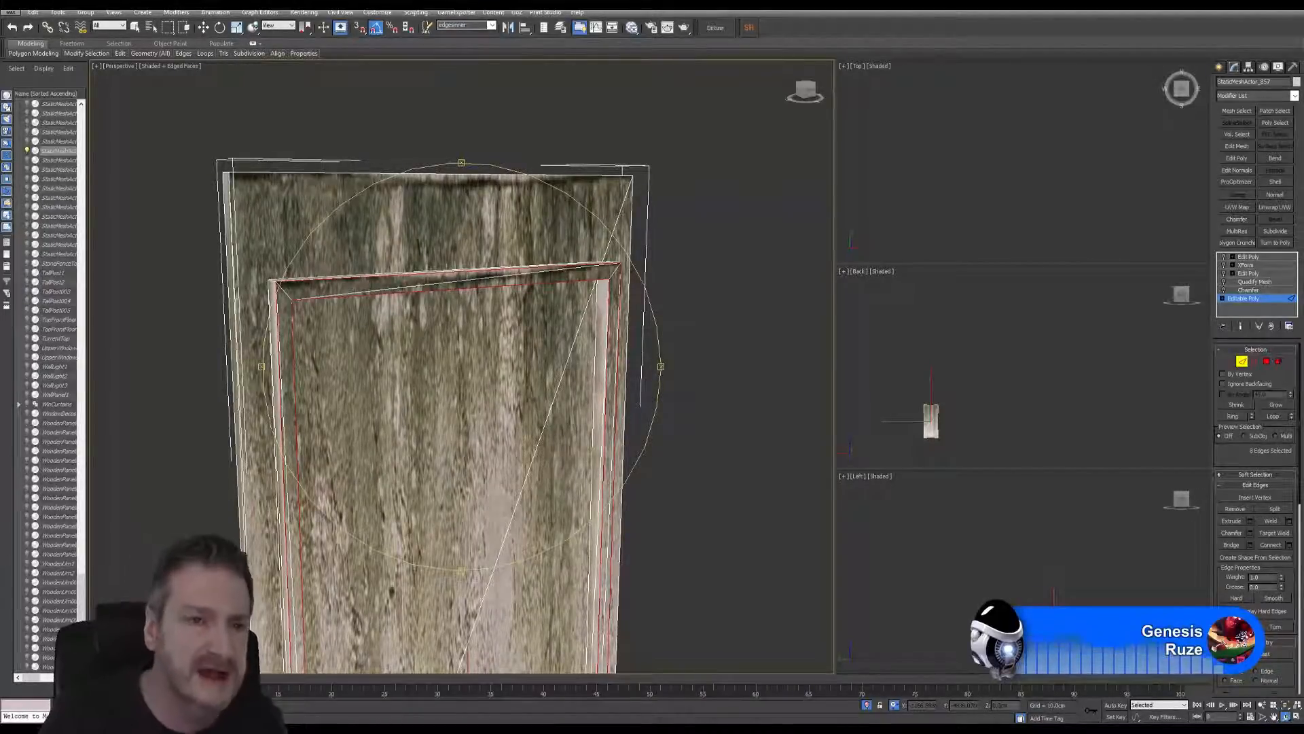
left_click(1249, 290)
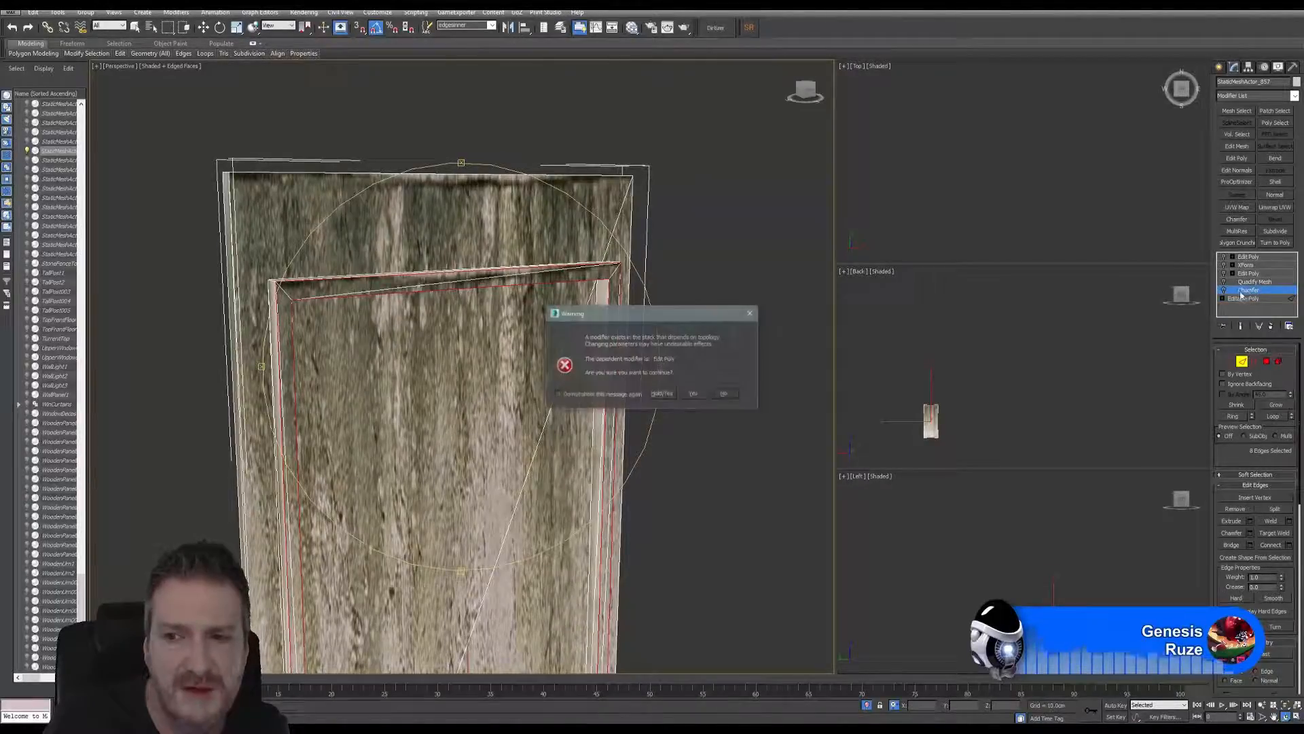
left_click(701, 395)
left_click(1225, 292)
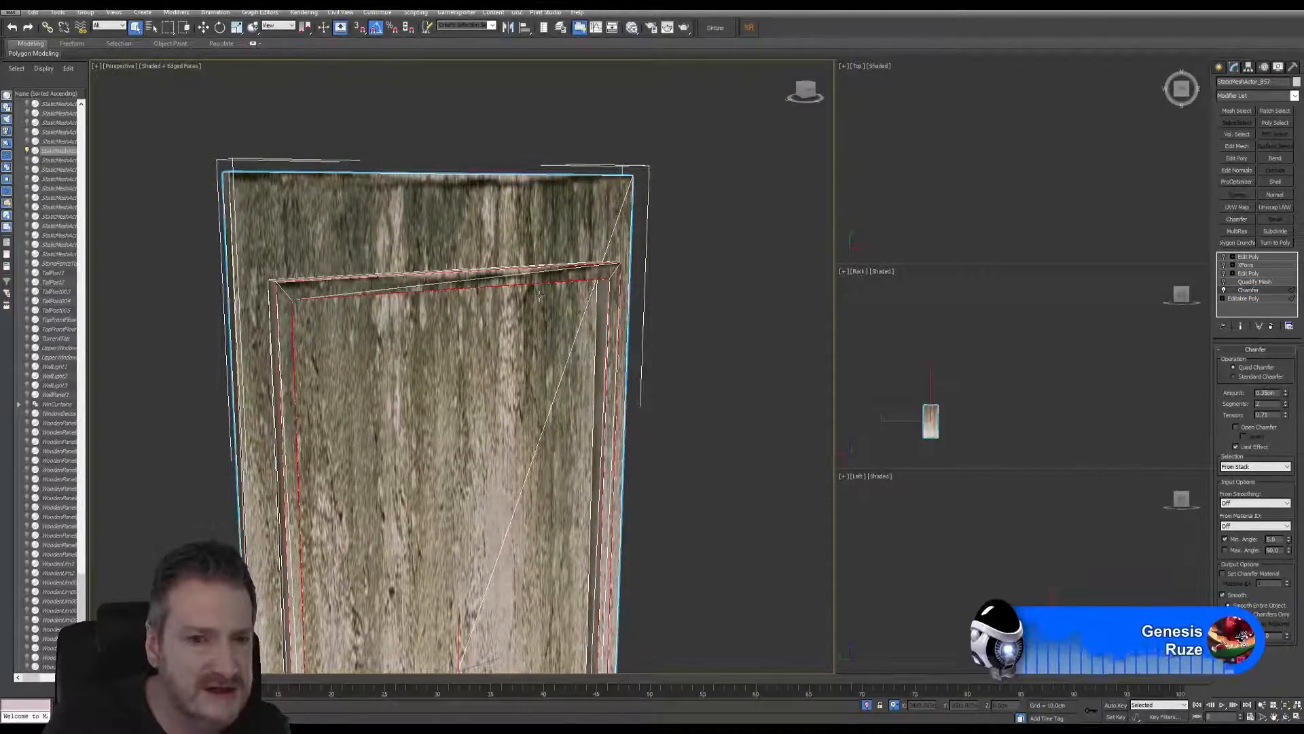
Step: Increase the Chamfer modifier's amount slightly while checking the bevel along the lower frame border
middle_click_drag(430, 299, 448, 184)
middle_click_drag(411, 469, 415, 212)
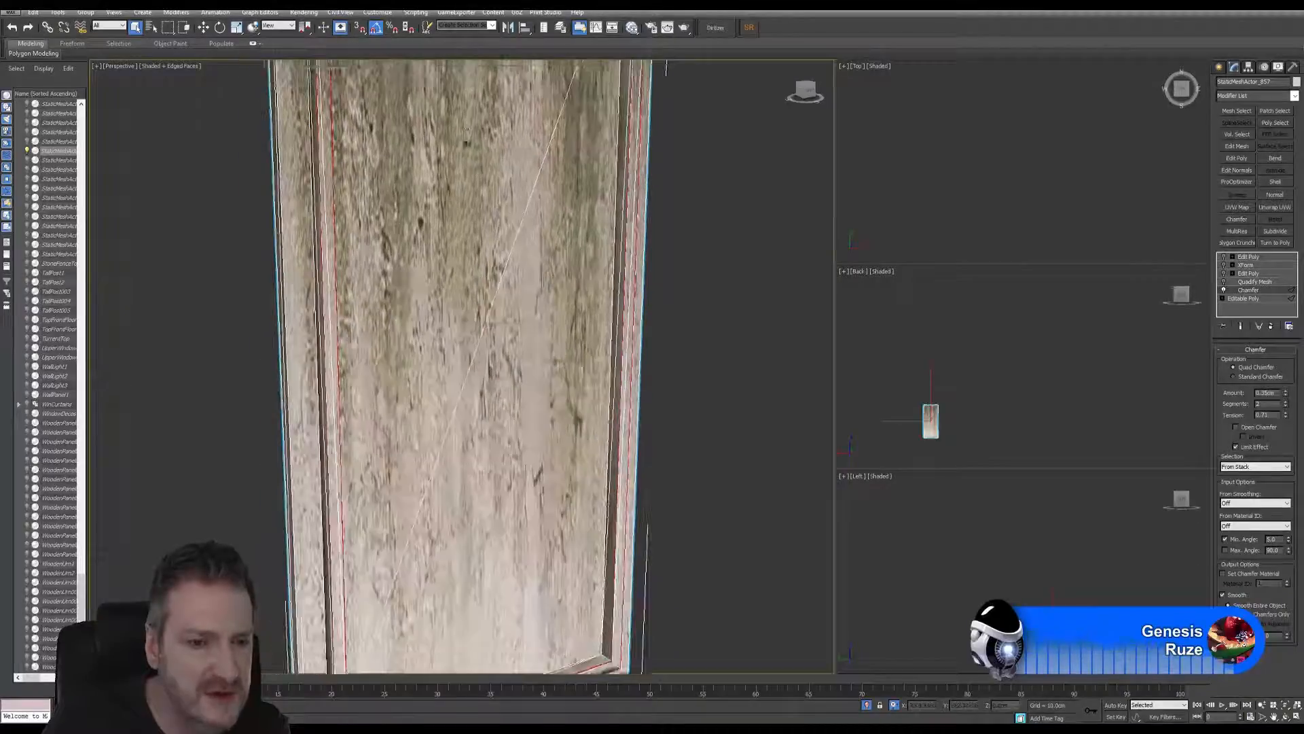
middle_click_drag(444, 451, 447, 260)
scroll(434, 520, "up", 5)
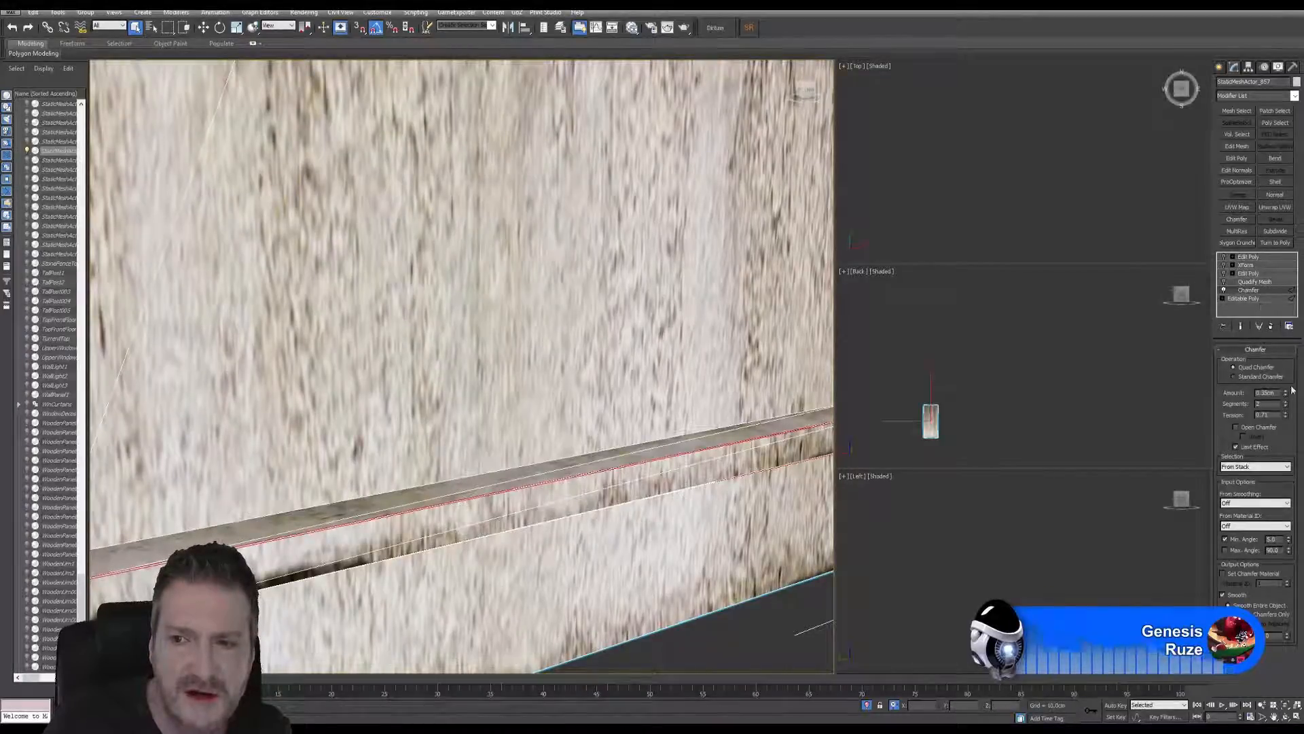
left_click_drag(1286, 394, 1289, 318)
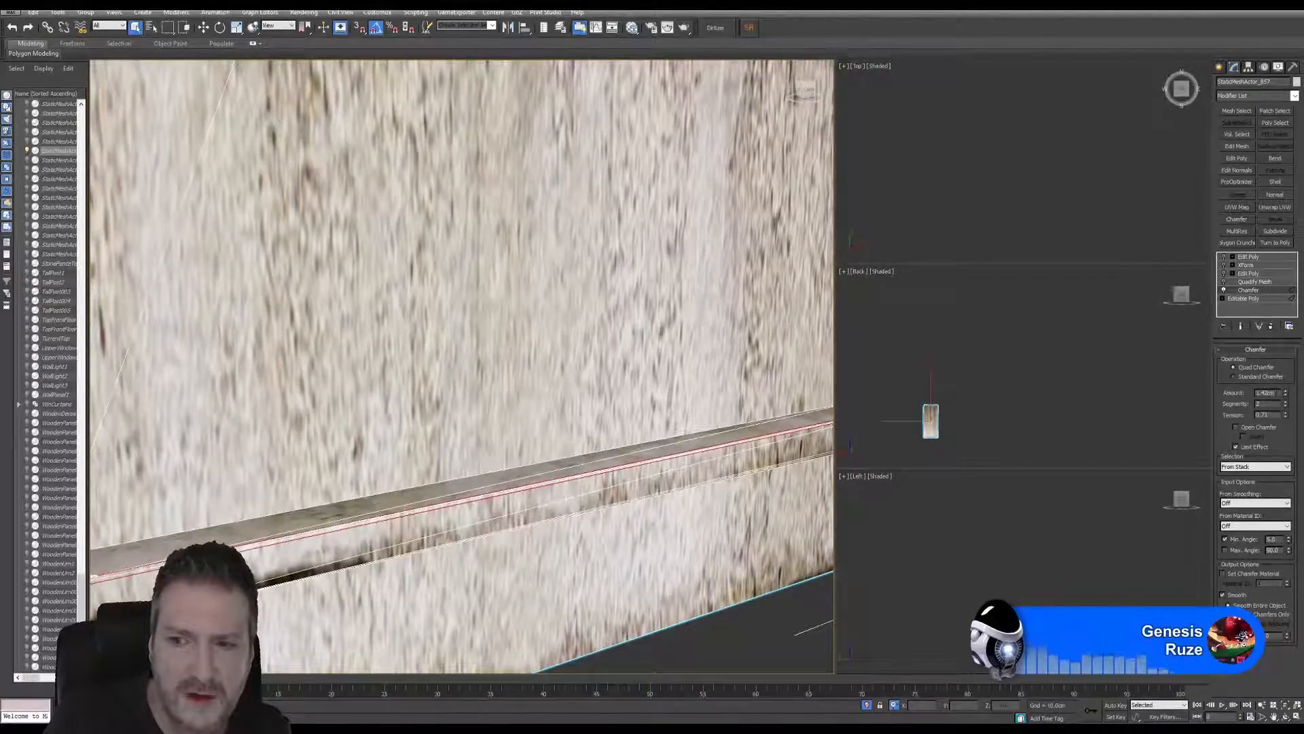
Step: Examine the chamfered frame border from the lower edge up both sides to the upper edge of the wooden panel
middle_click_drag(328, 320, 336, 322)
scroll(336, 323, "down", 3)
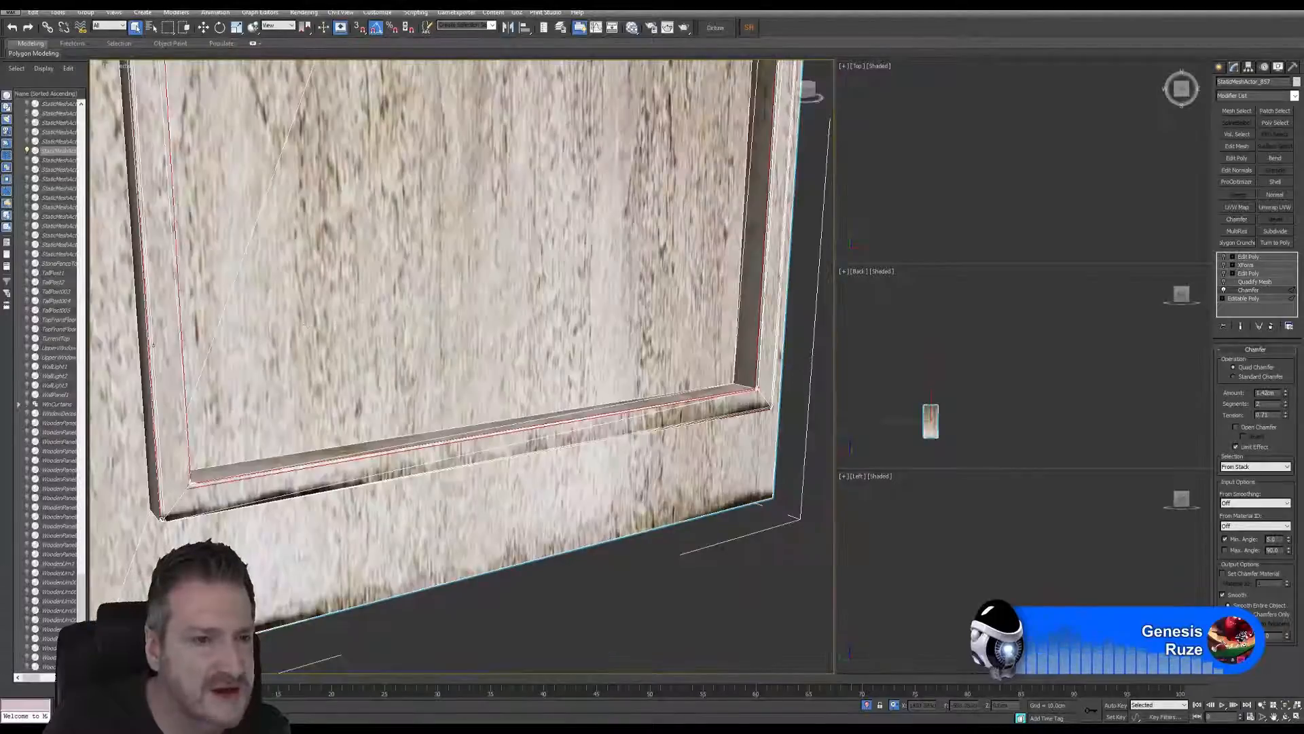
middle_click_drag(204, 216, 213, 349)
scroll(212, 347, "down", 3)
middle_click_drag(365, 293, 428, 504)
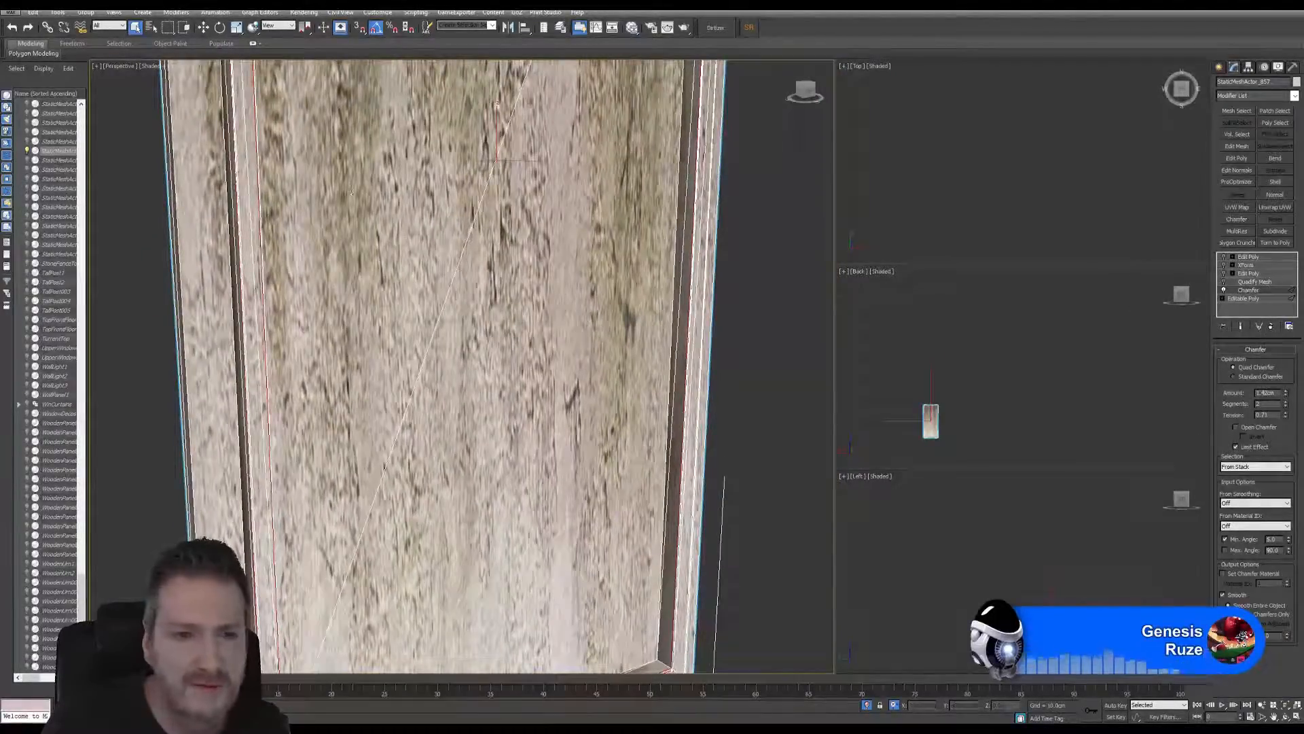
middle_click_drag(351, 192, 323, 448)
scroll(321, 174, "down", 3)
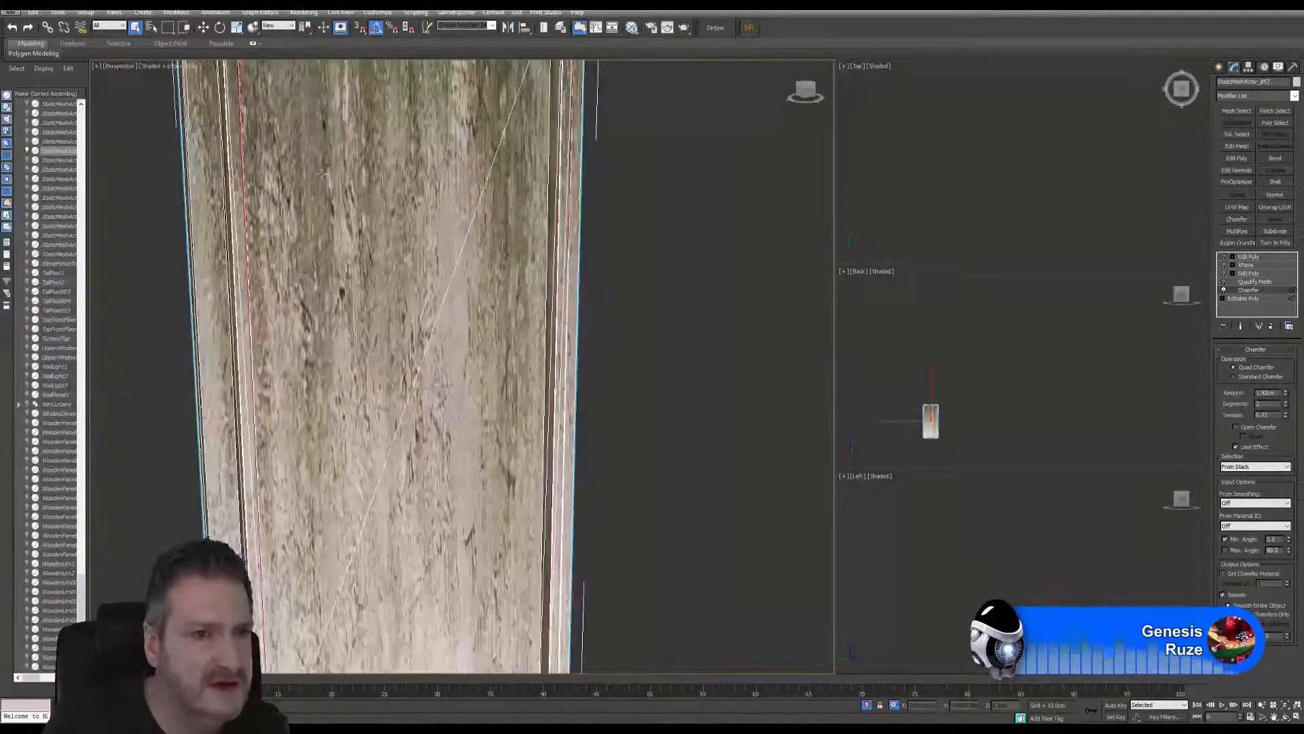
middle_click_drag(322, 174, 324, 430)
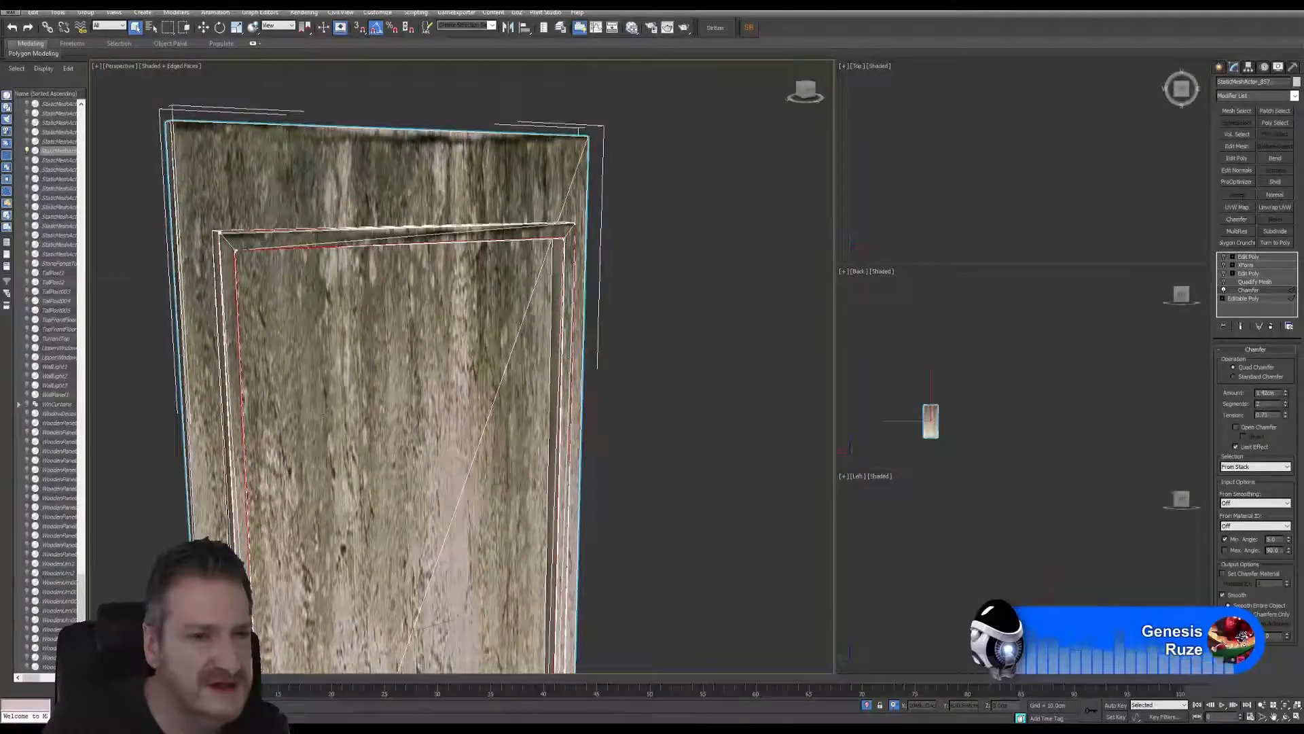
Step: Remove the Quadify Mesh modifier and the Edit Poly modifier directly above it from the panel's stack
left_click(1253, 282)
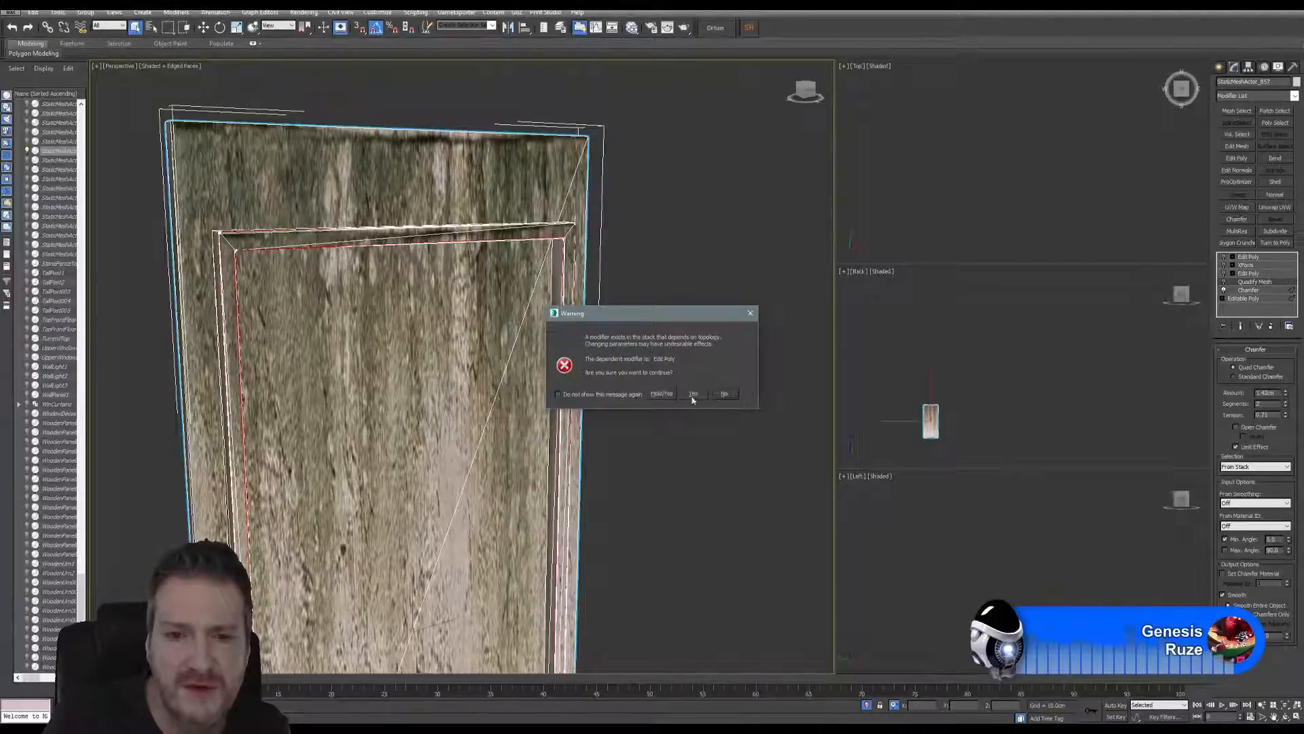
left_click(693, 394)
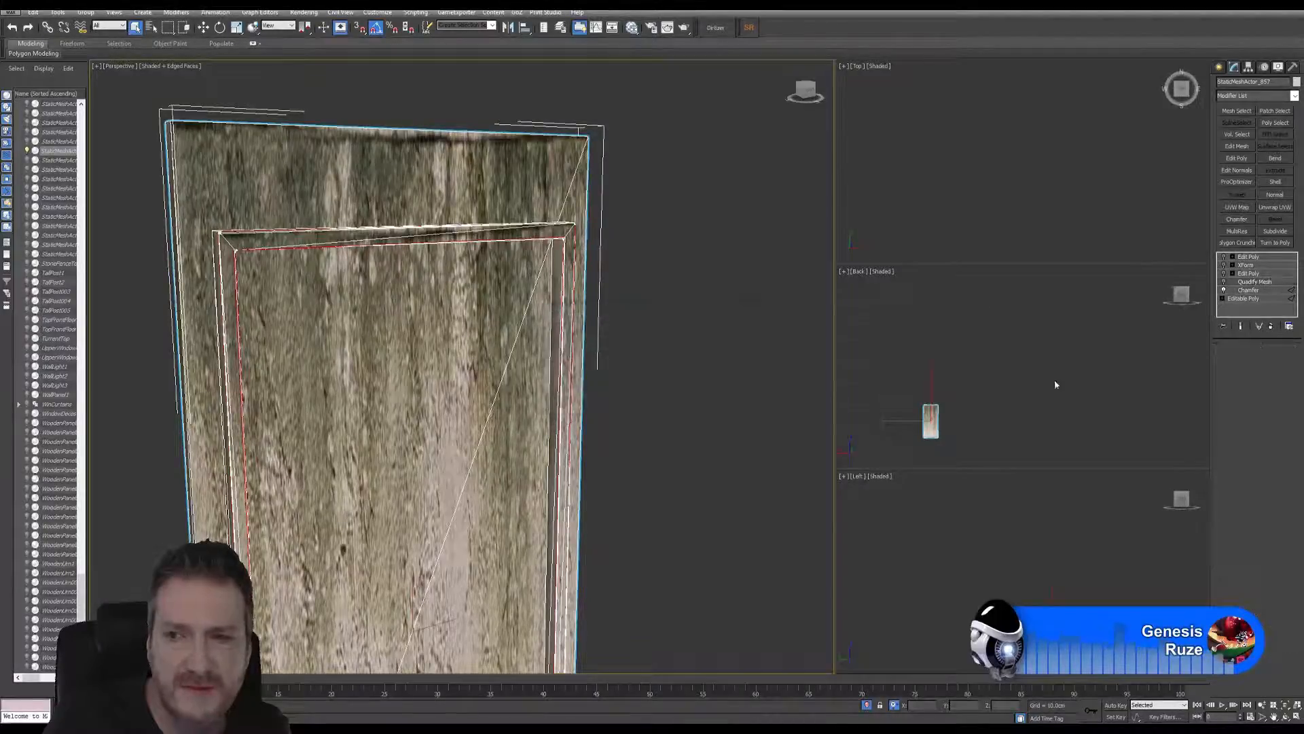
left_click(1272, 329)
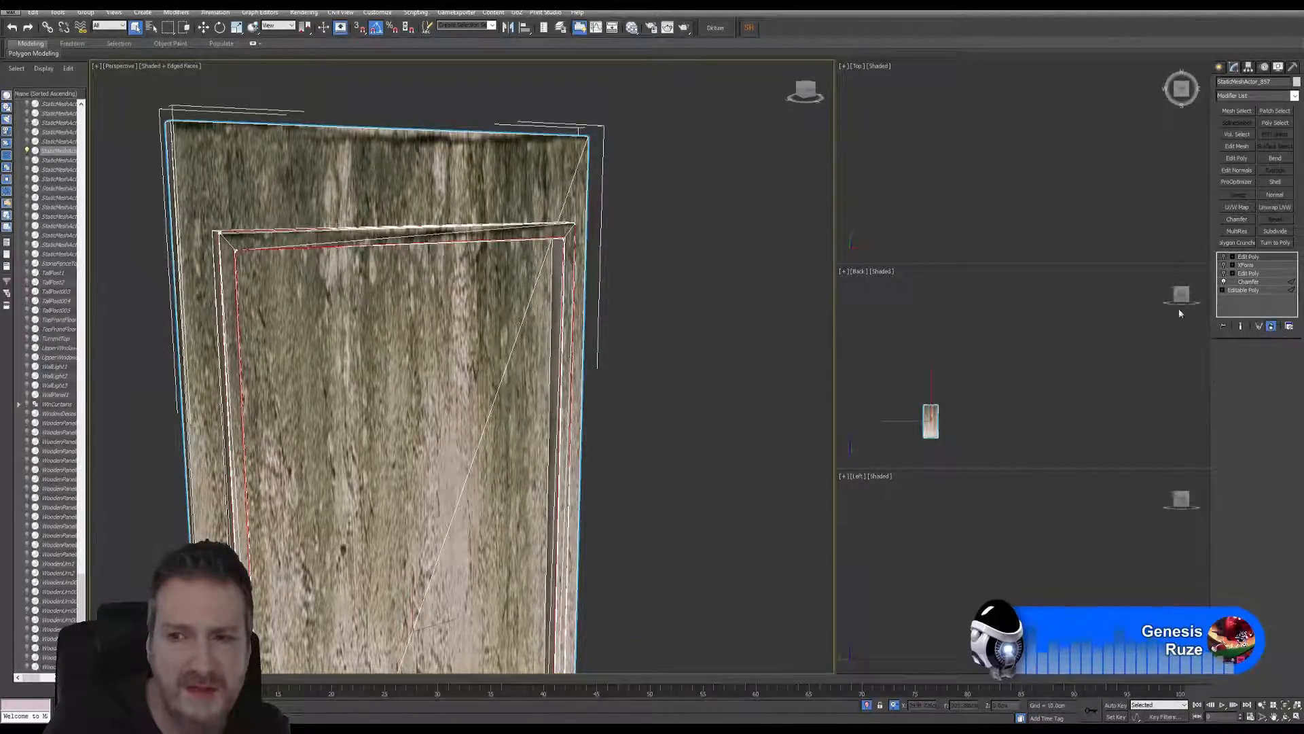
left_click(1254, 274)
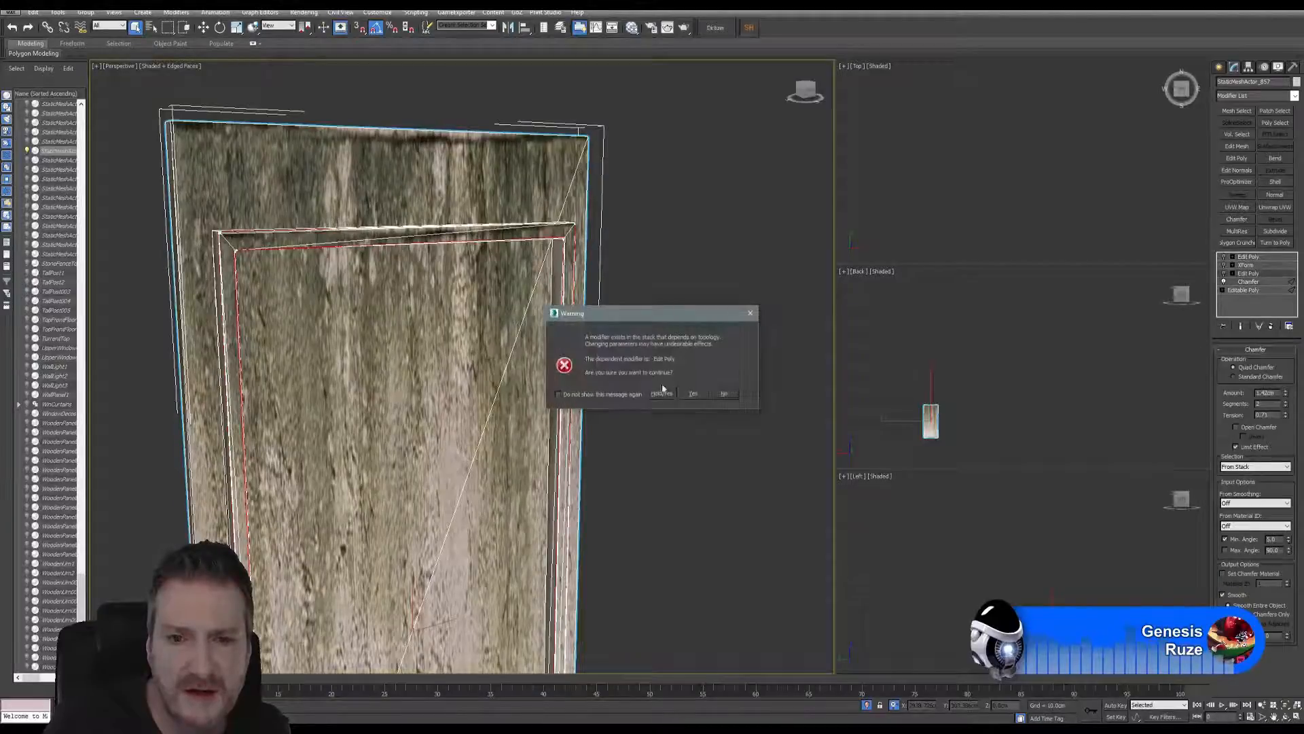
left_click(693, 394)
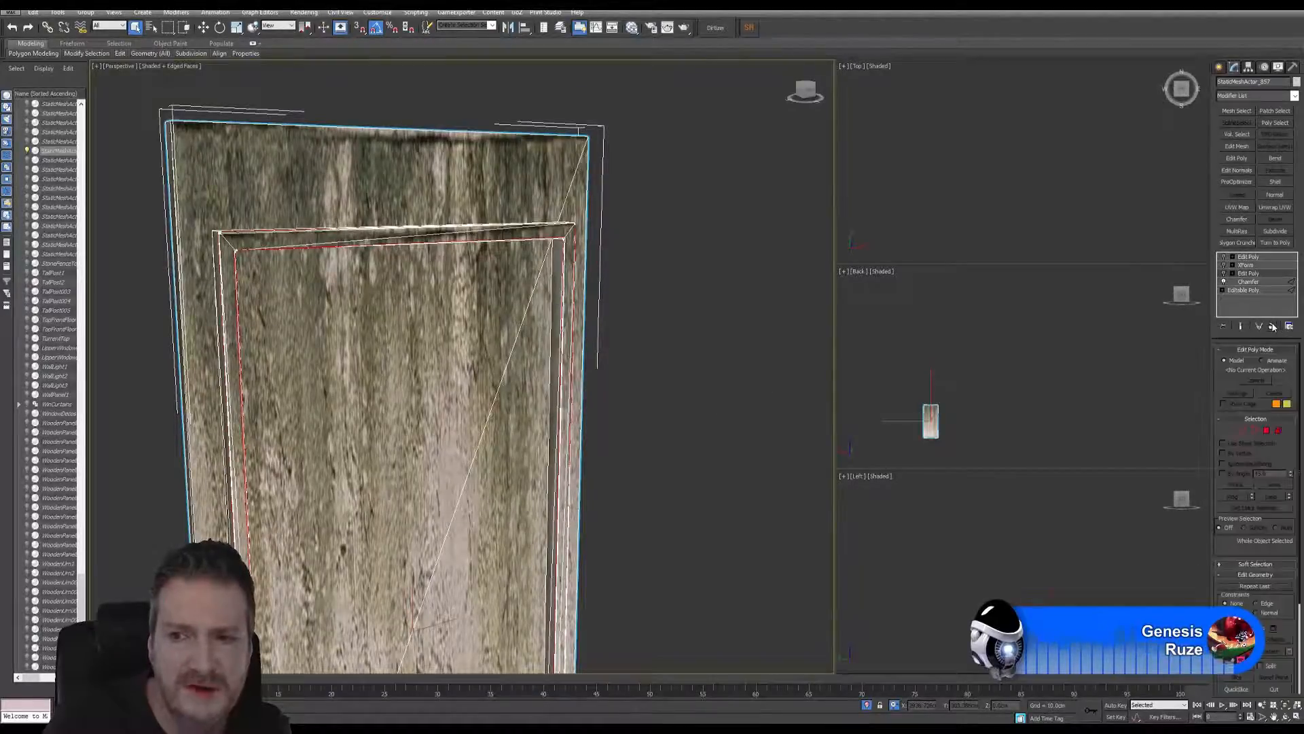
left_click(1272, 327)
Step: Remove the XForm modifier and the remaining Edit Poly modifier, leaving only Chamfer above the Editable Poly base
left_click(1250, 265)
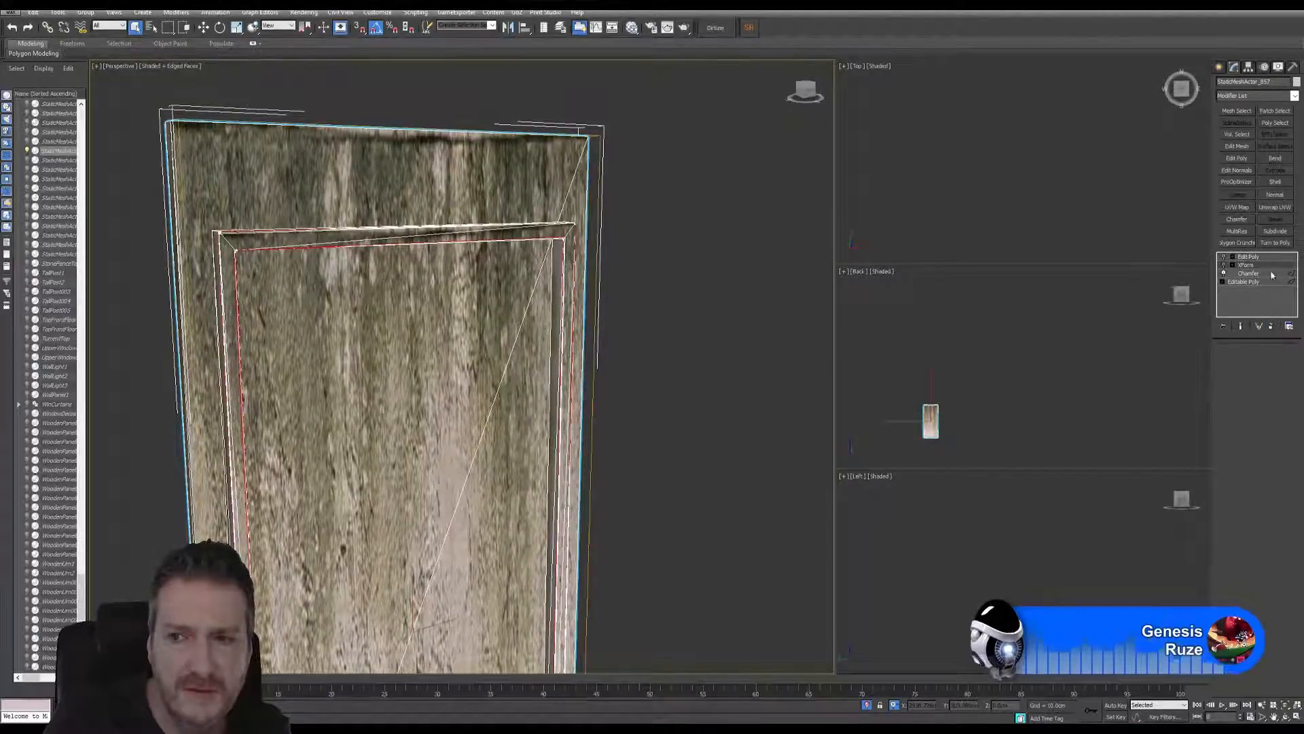
left_click(1271, 326)
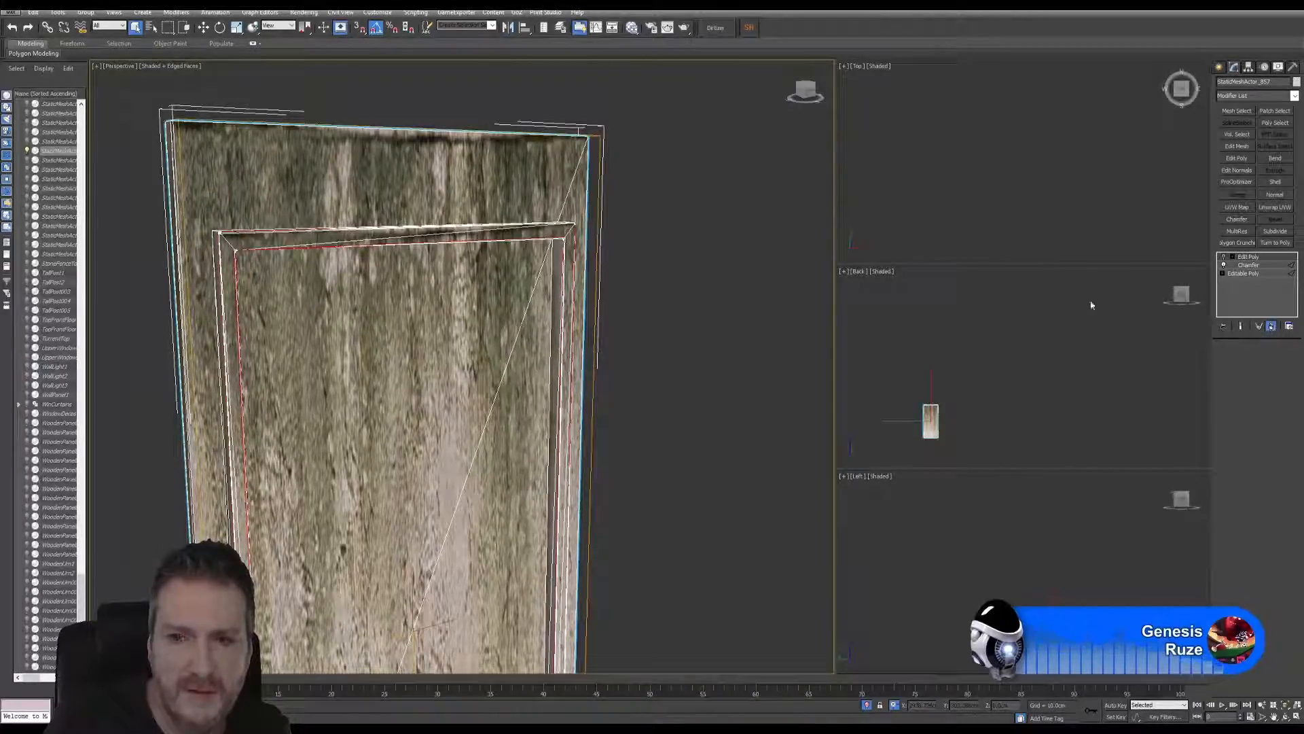
left_click(1253, 261)
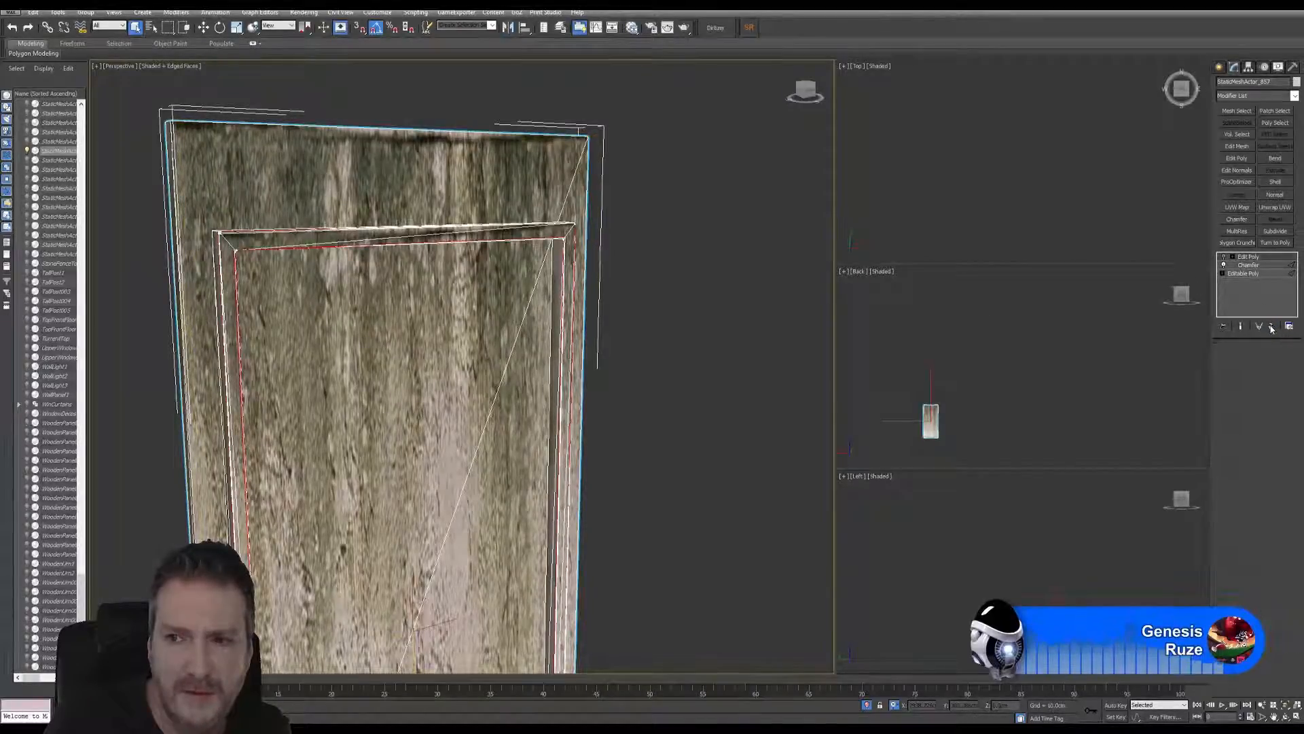
left_click(1271, 327)
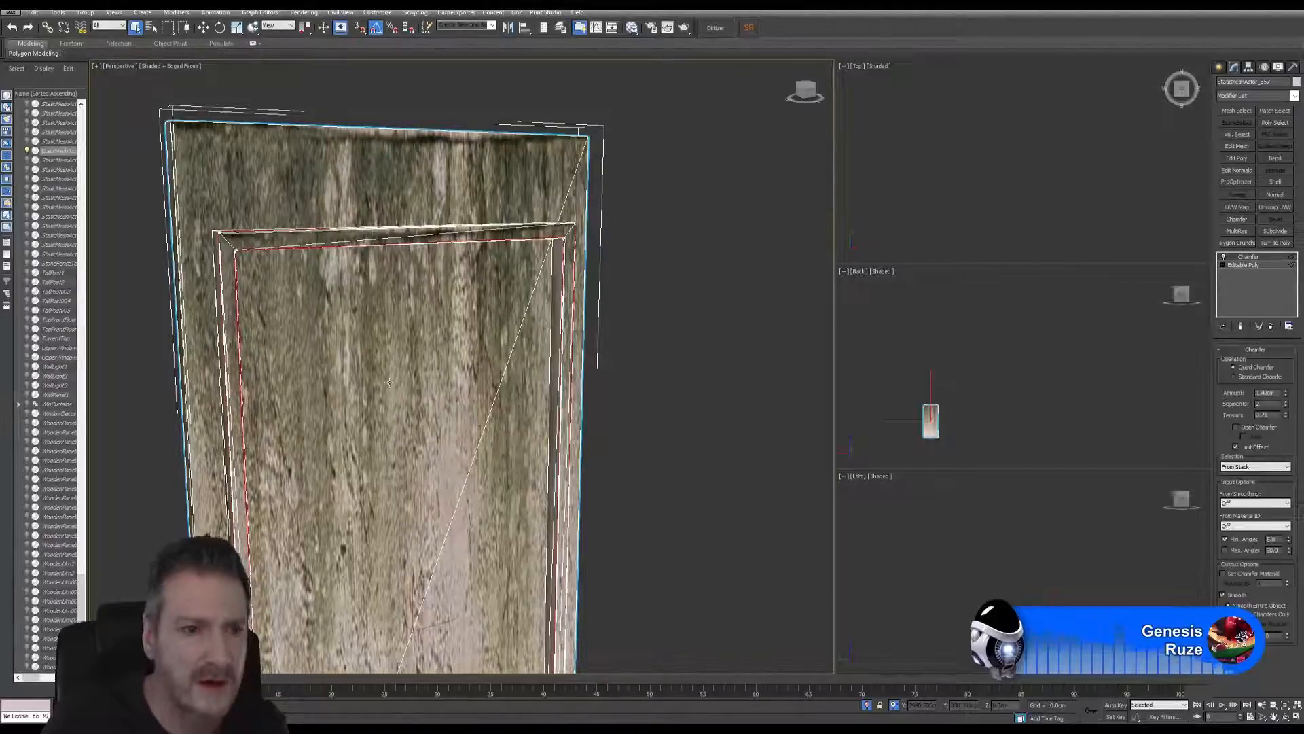
Step: Turn off Edged Faces in the perspective view, deselect the panel and check the bevel's shading along the frame border
middle_click_drag(336, 347, 354, 259)
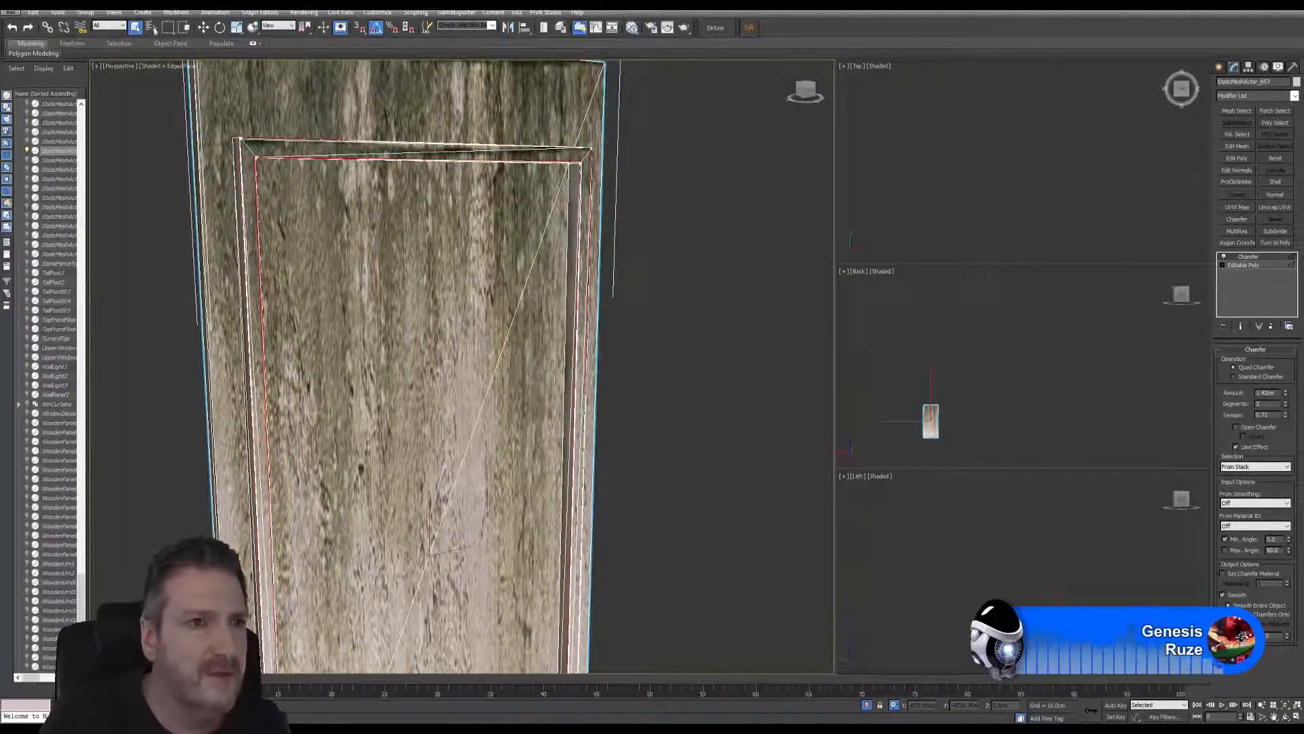
left_click(163, 66)
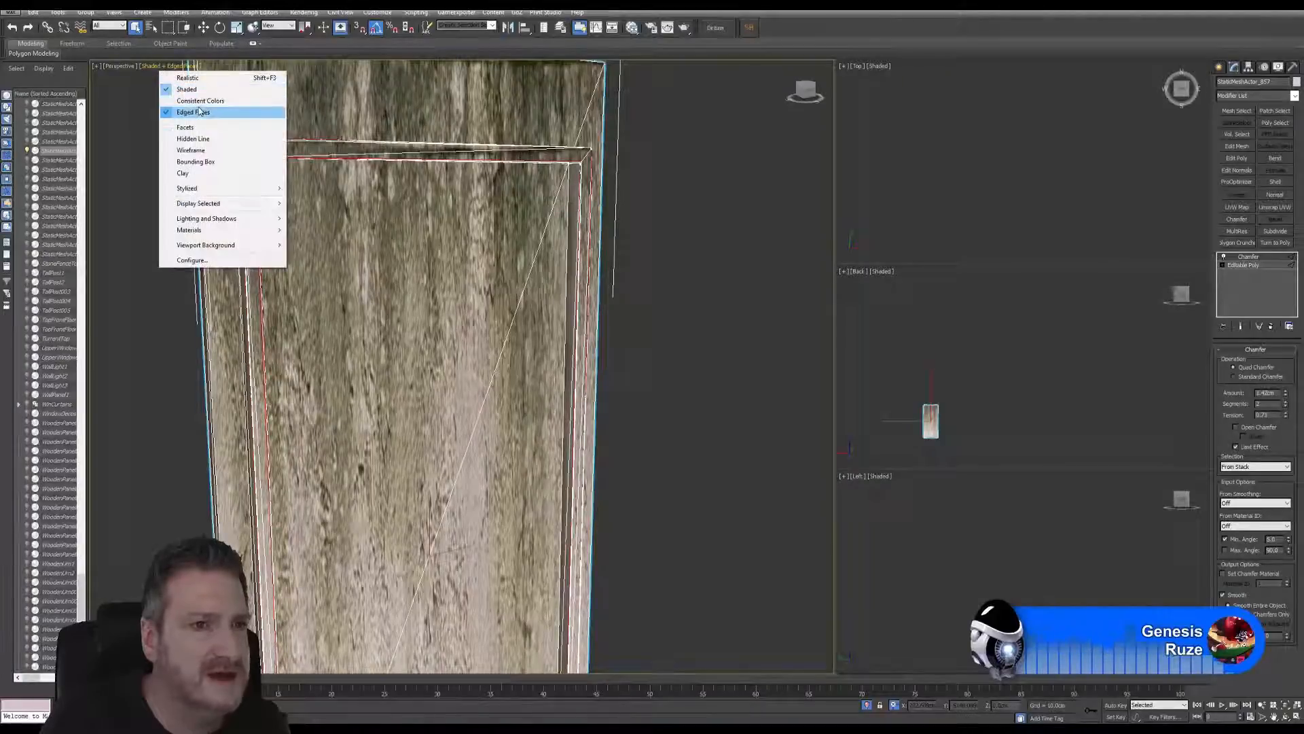
left_click(204, 111)
left_click(679, 293)
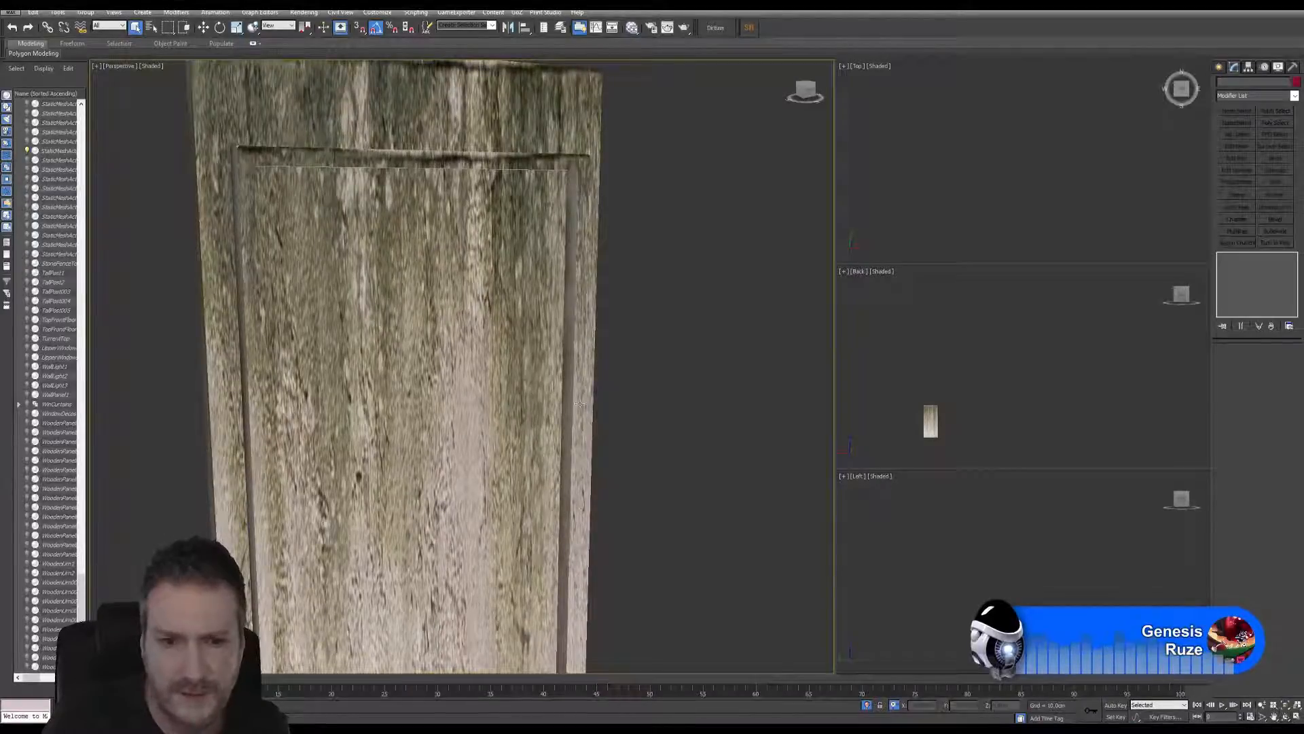
left_click(1282, 717)
left_click_drag(435, 278, 351, 279)
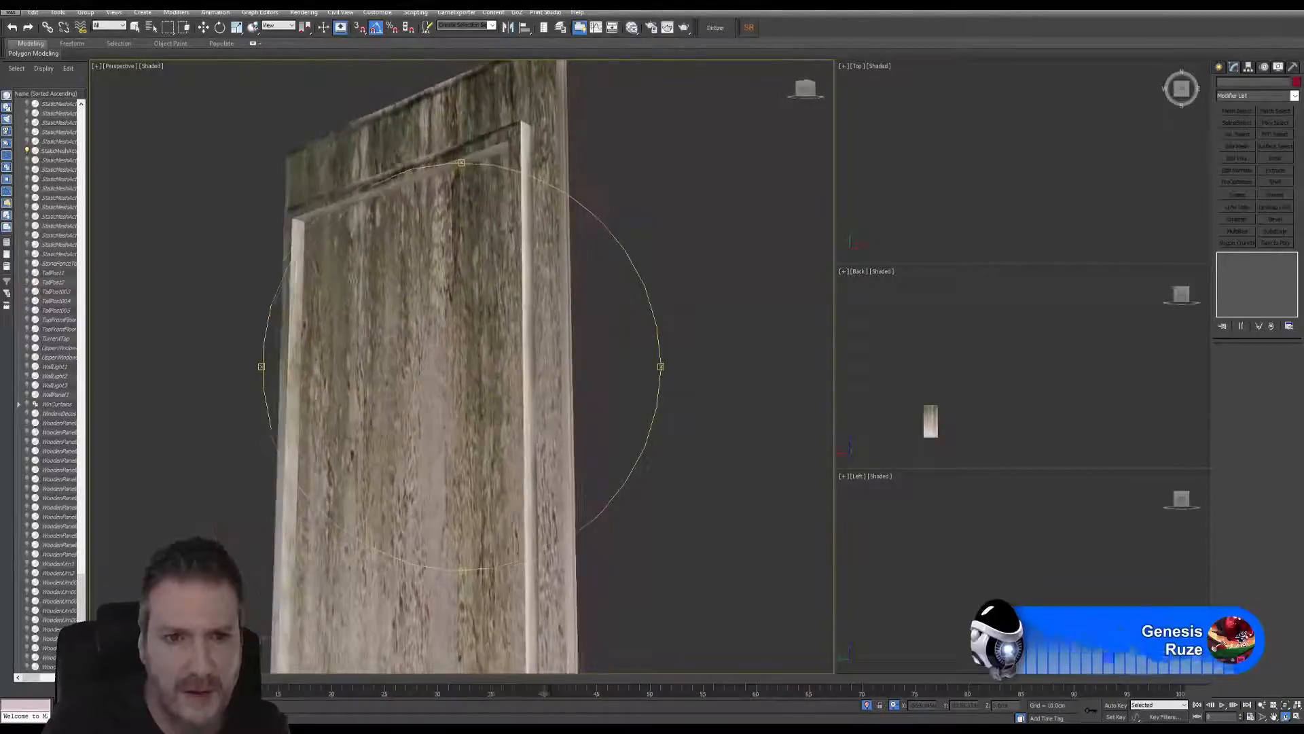
scroll(500, 312, "up", 6)
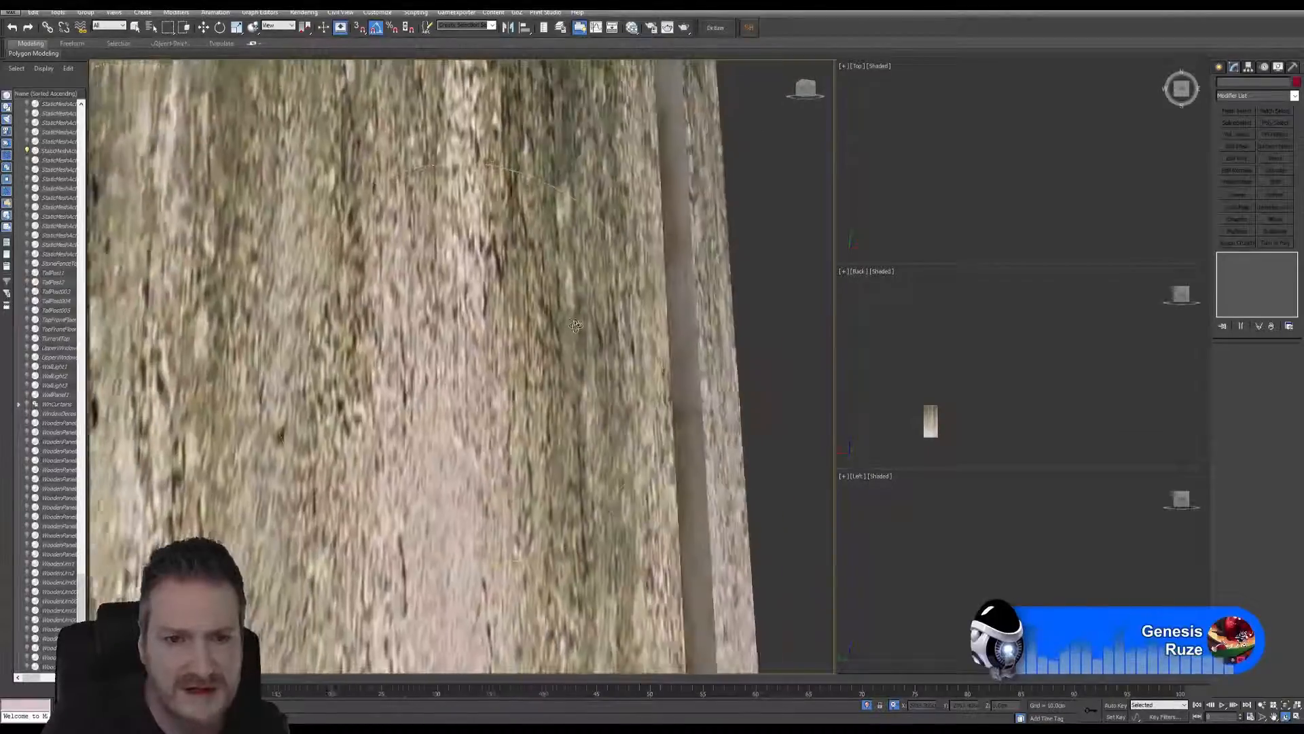
left_click_drag(576, 326, 577, 312)
middle_click_drag(577, 312, 581, 339)
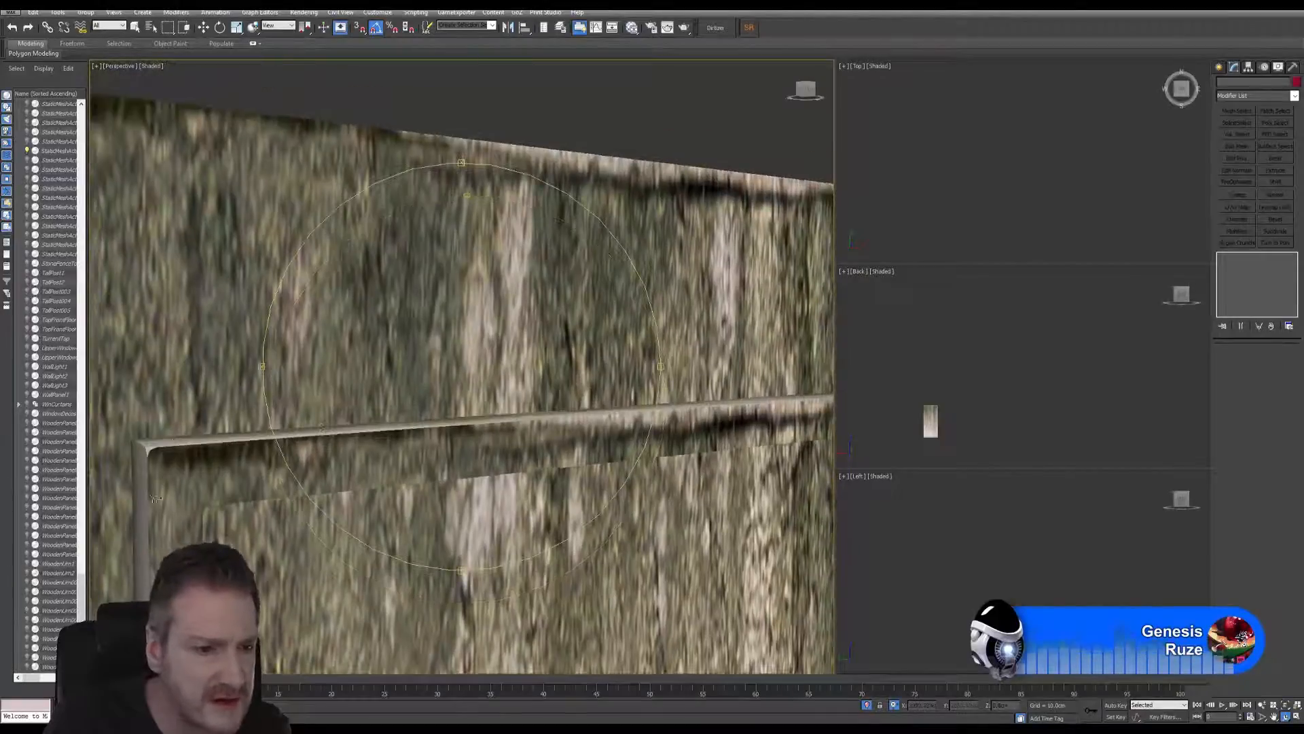
middle_click_drag(363, 439, 519, 417, "alt")
Step: Reselect the wooden panel and frame it in the perspective view
left_click(135, 27)
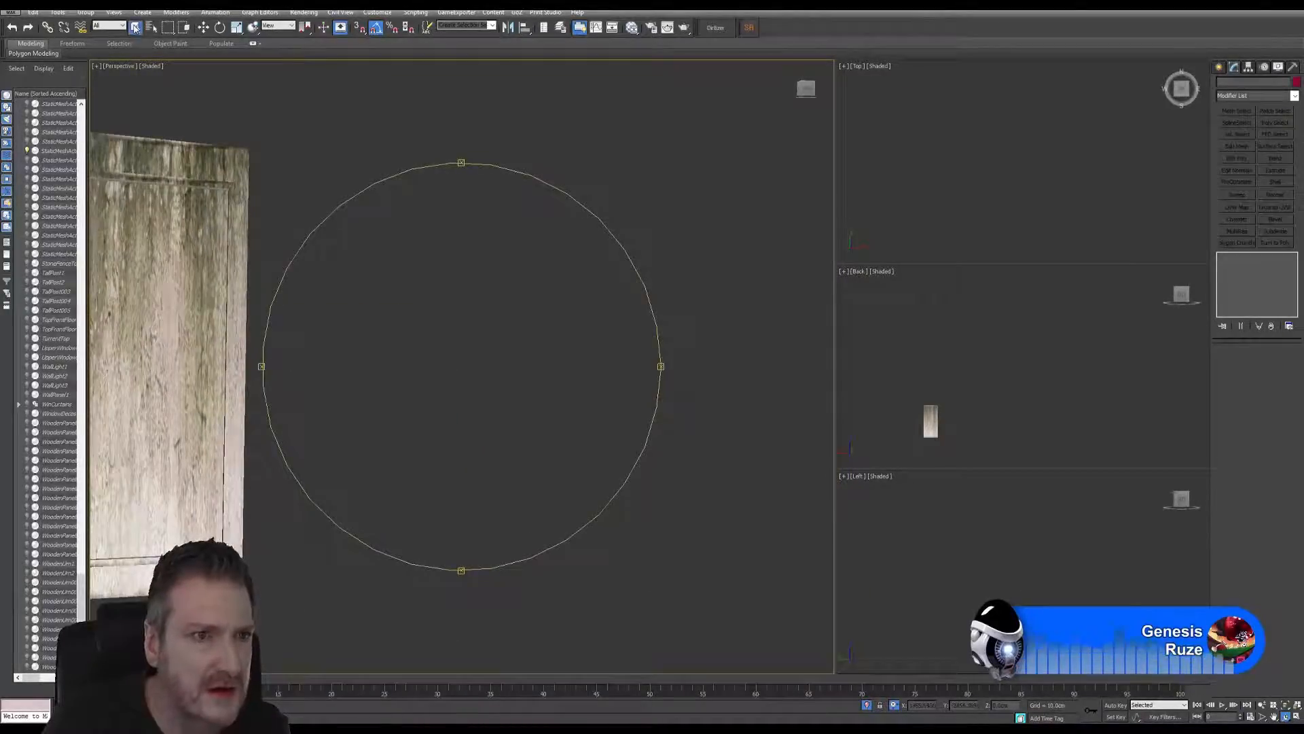
left_click(194, 170)
left_click(1285, 705)
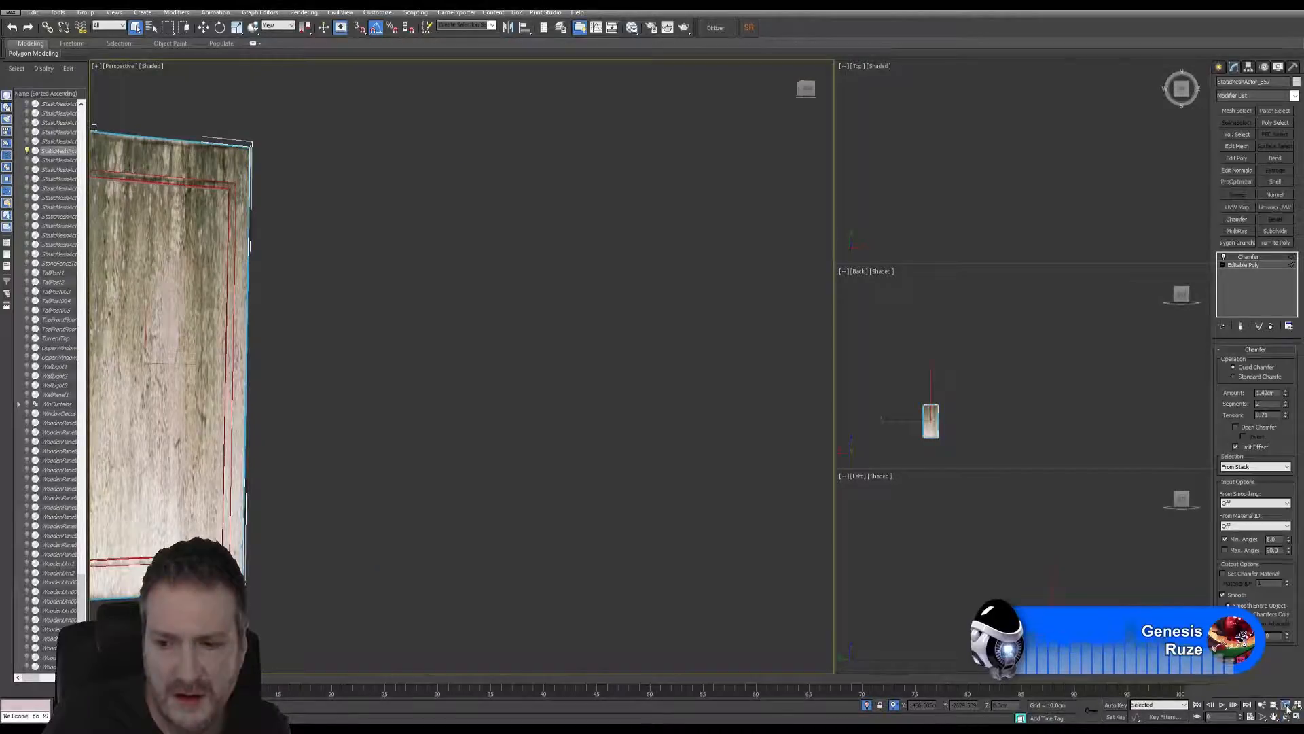
Step: Examine the chamfered frame border around the whole panel from several angles
left_click(1285, 717)
left_click_drag(565, 336, 529, 354)
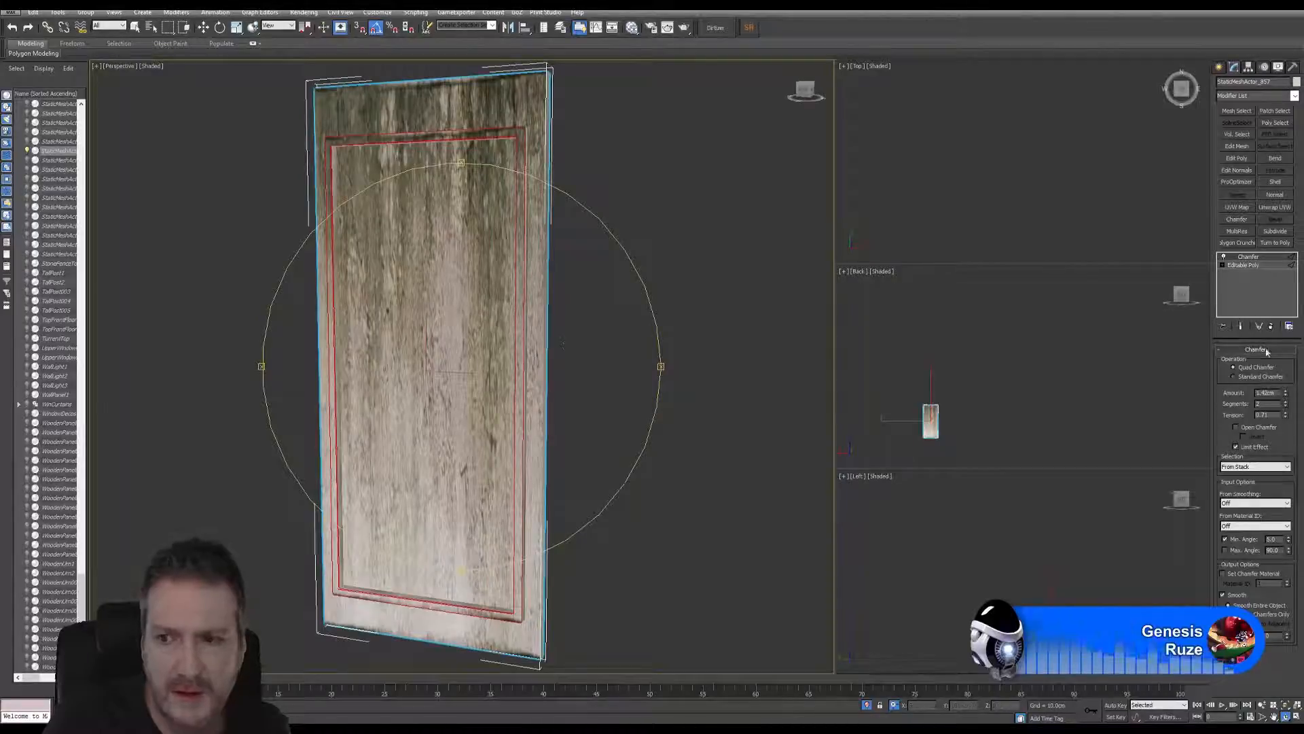
left_click_drag(457, 359, 492, 328)
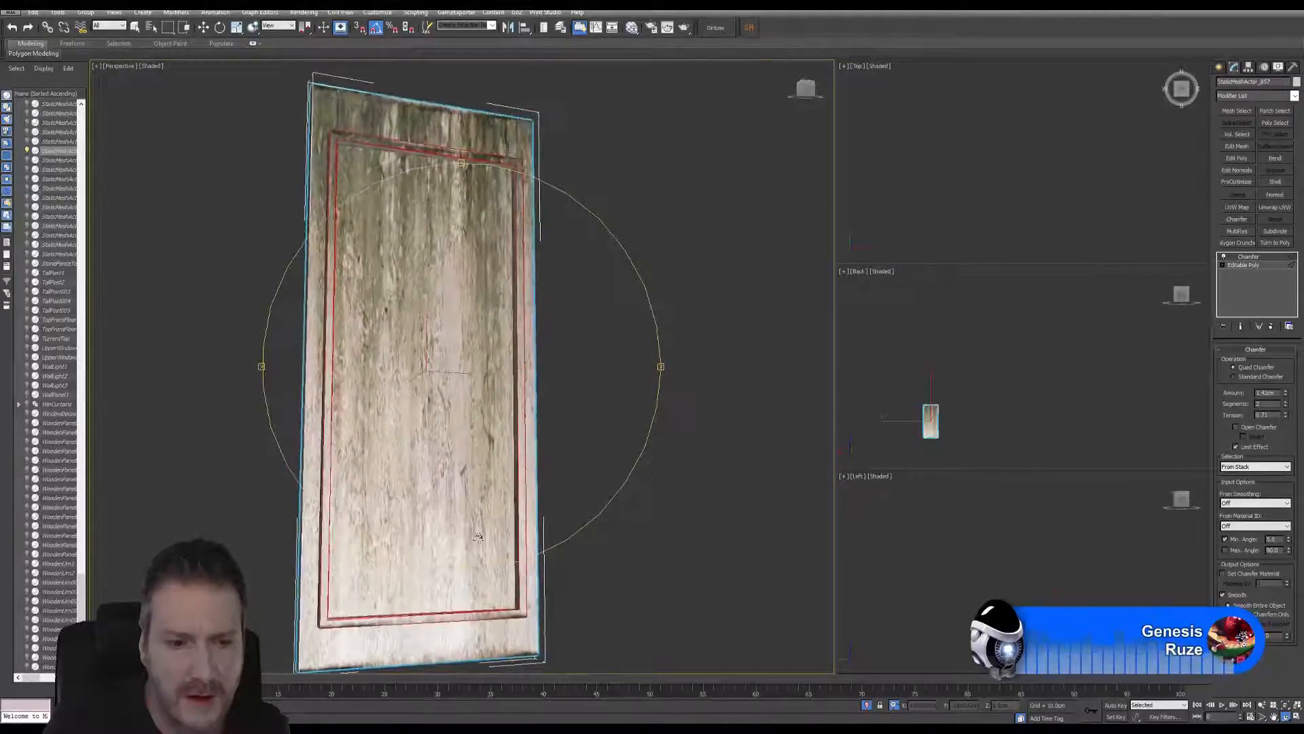
scroll(478, 536, "up", 8)
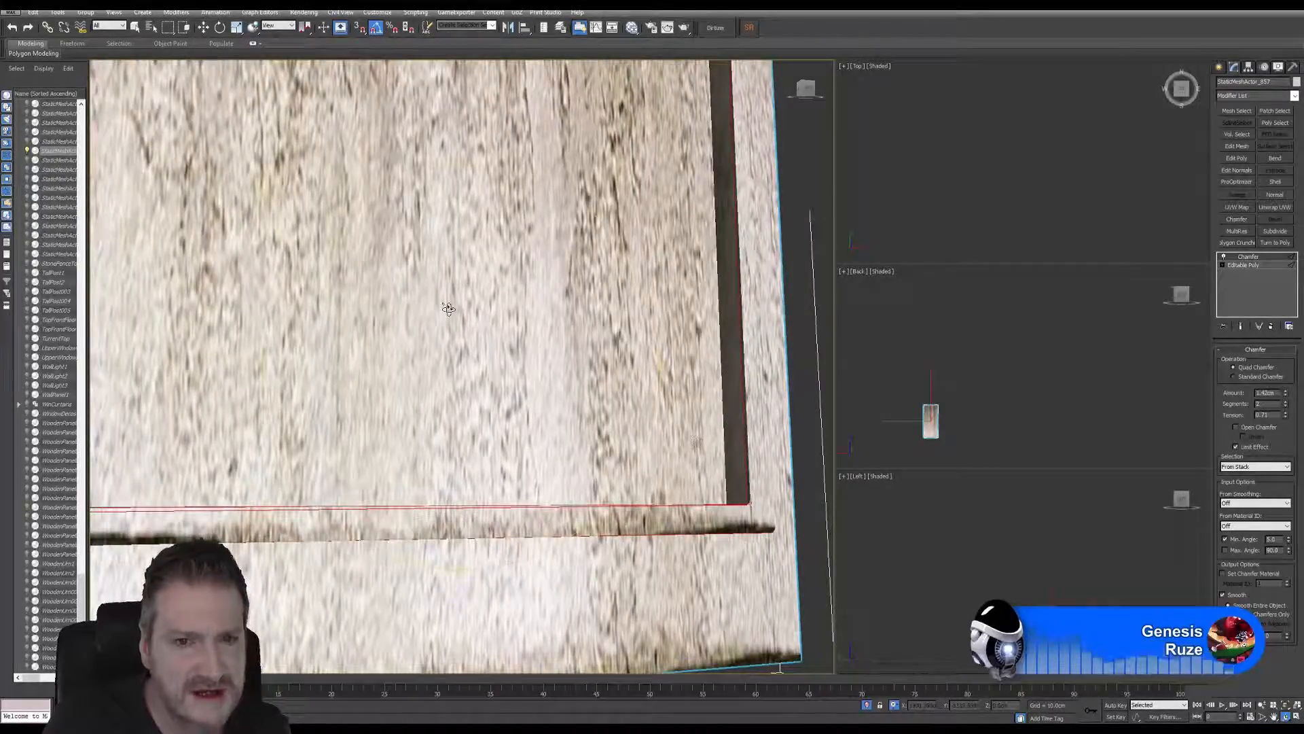
scroll(507, 350, "down", 5)
middle_click_drag(493, 275, 505, 435)
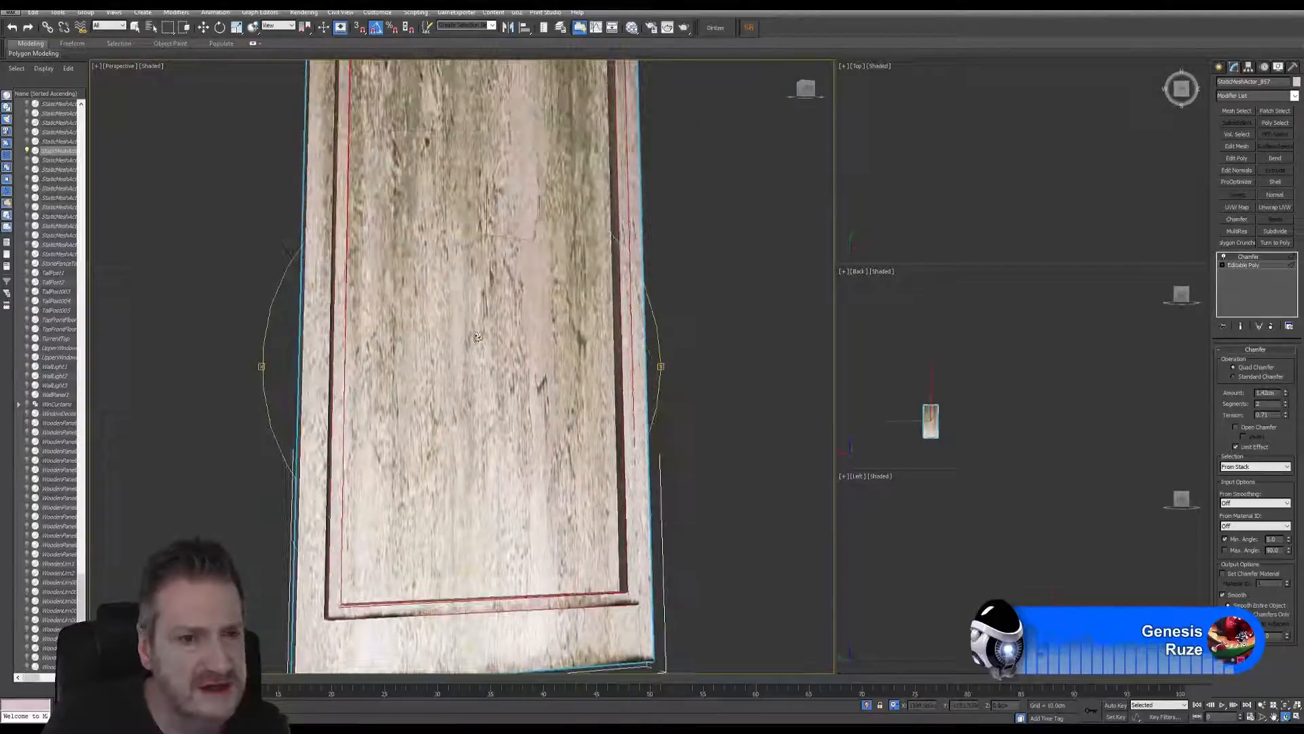
left_click_drag(477, 338, 540, 374)
middle_click_drag(479, 233, 423, 331)
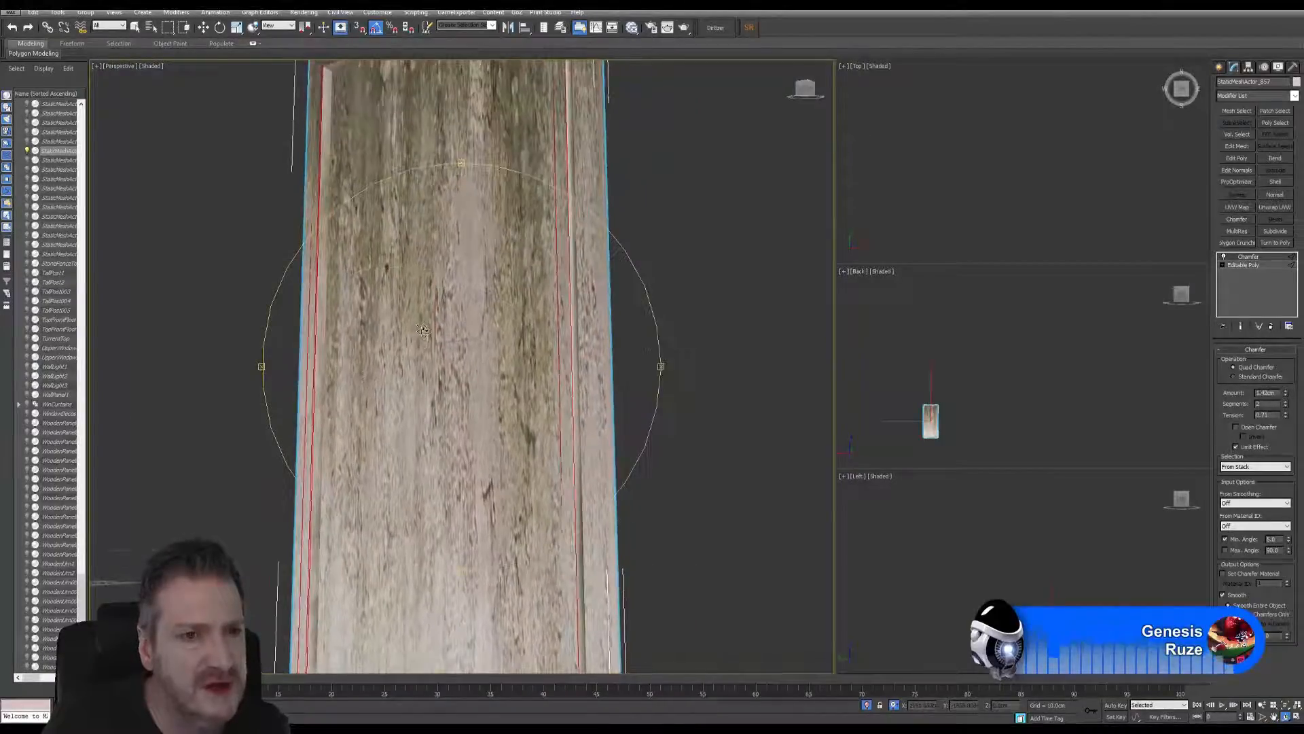
left_click_drag(423, 330, 361, 345)
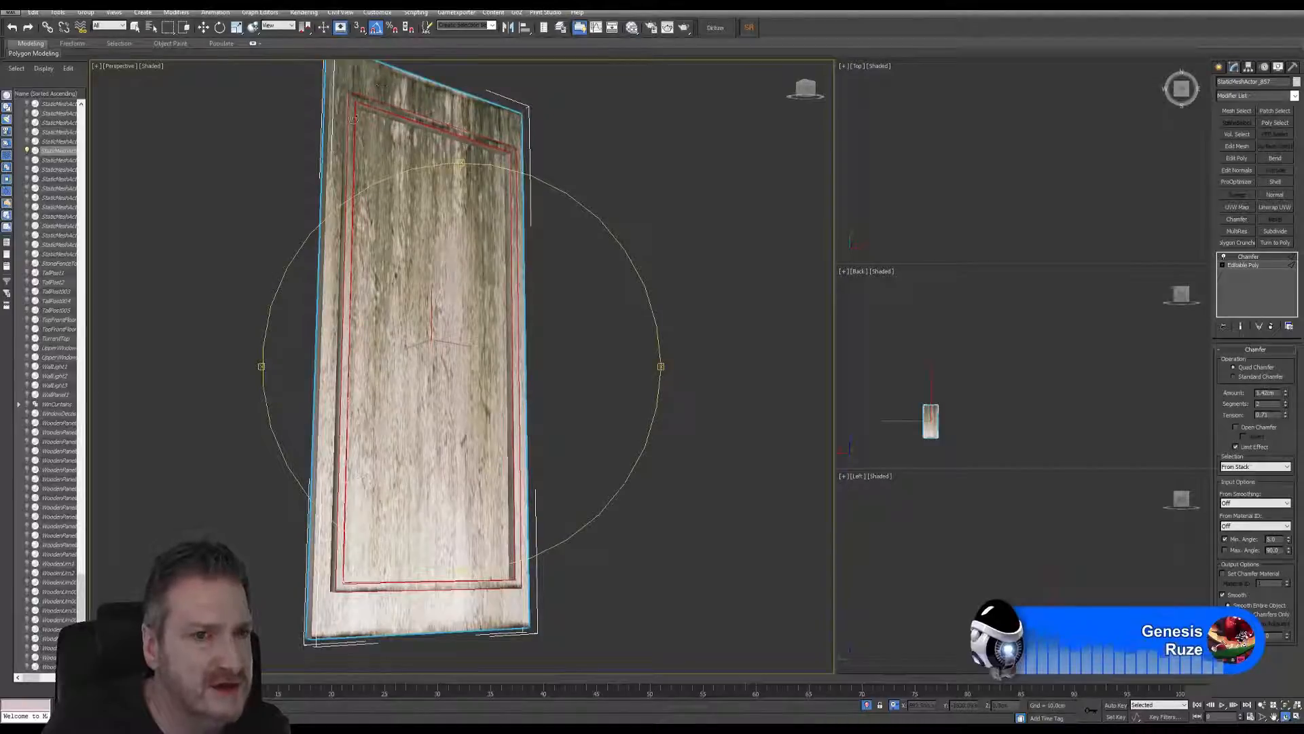
left_click_drag(445, 337, 489, 364)
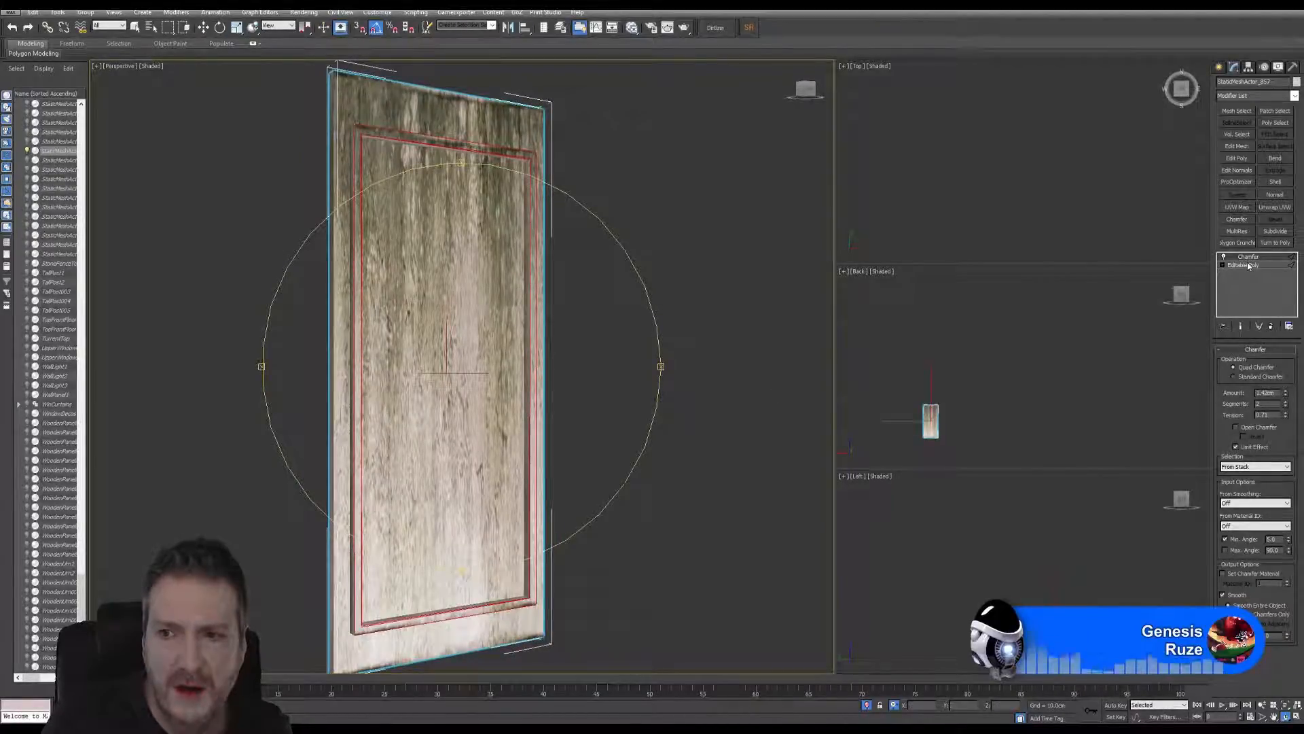
Step: Collapse the panel's entire modifier stack into the Editable Poly and check the bevelled frame border
left_click(1245, 266)
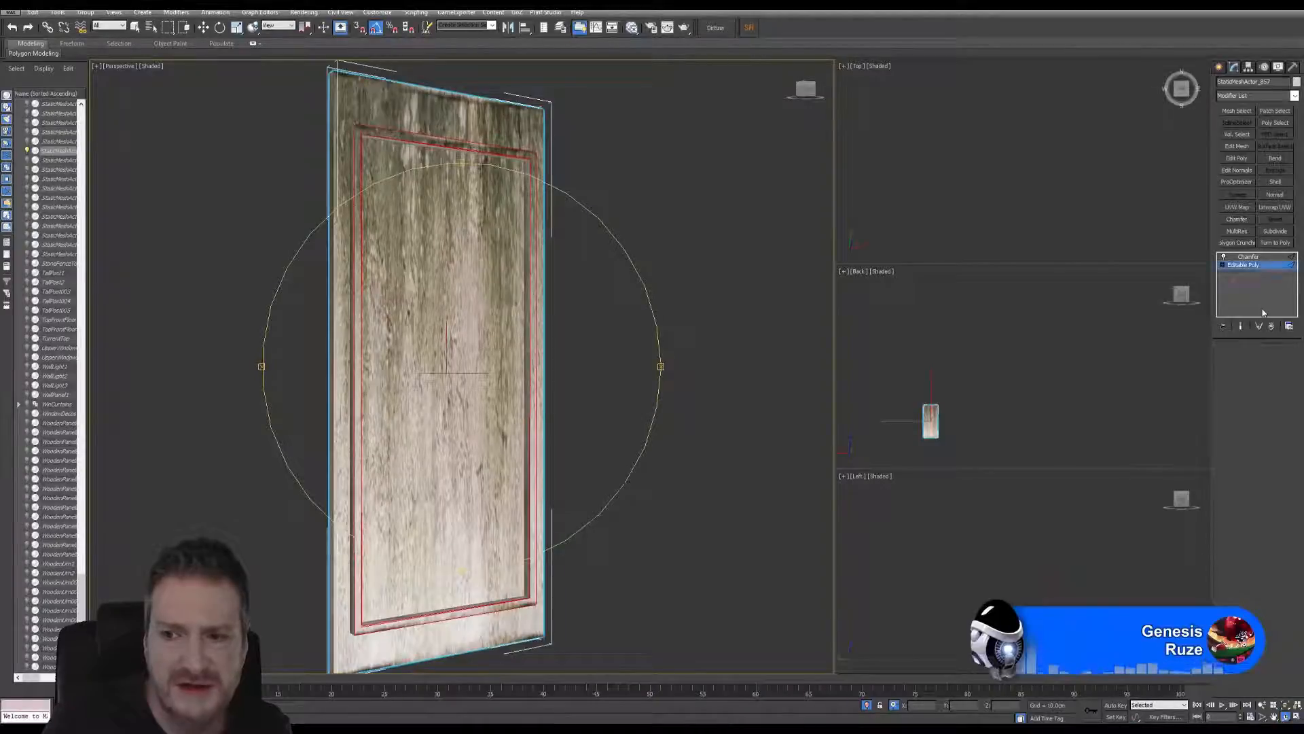
left_click(1251, 258)
right_click(1250, 257)
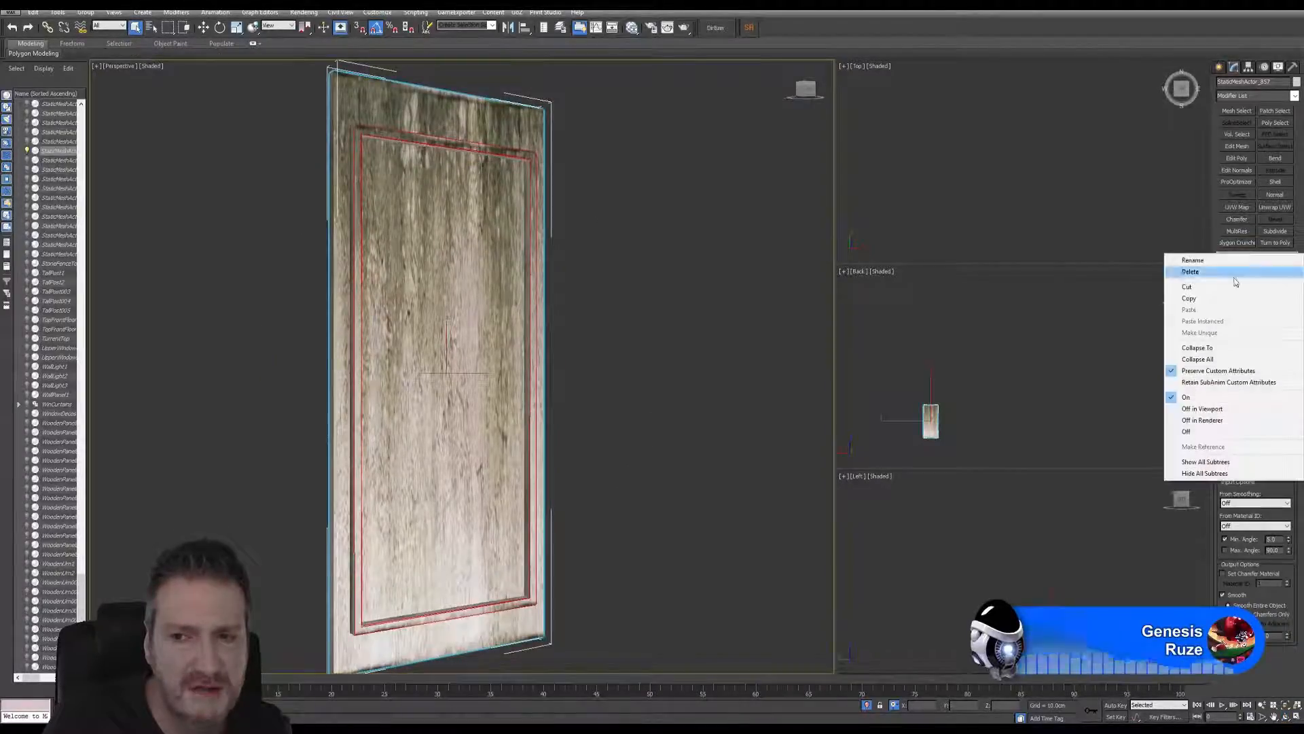
left_click(1216, 359)
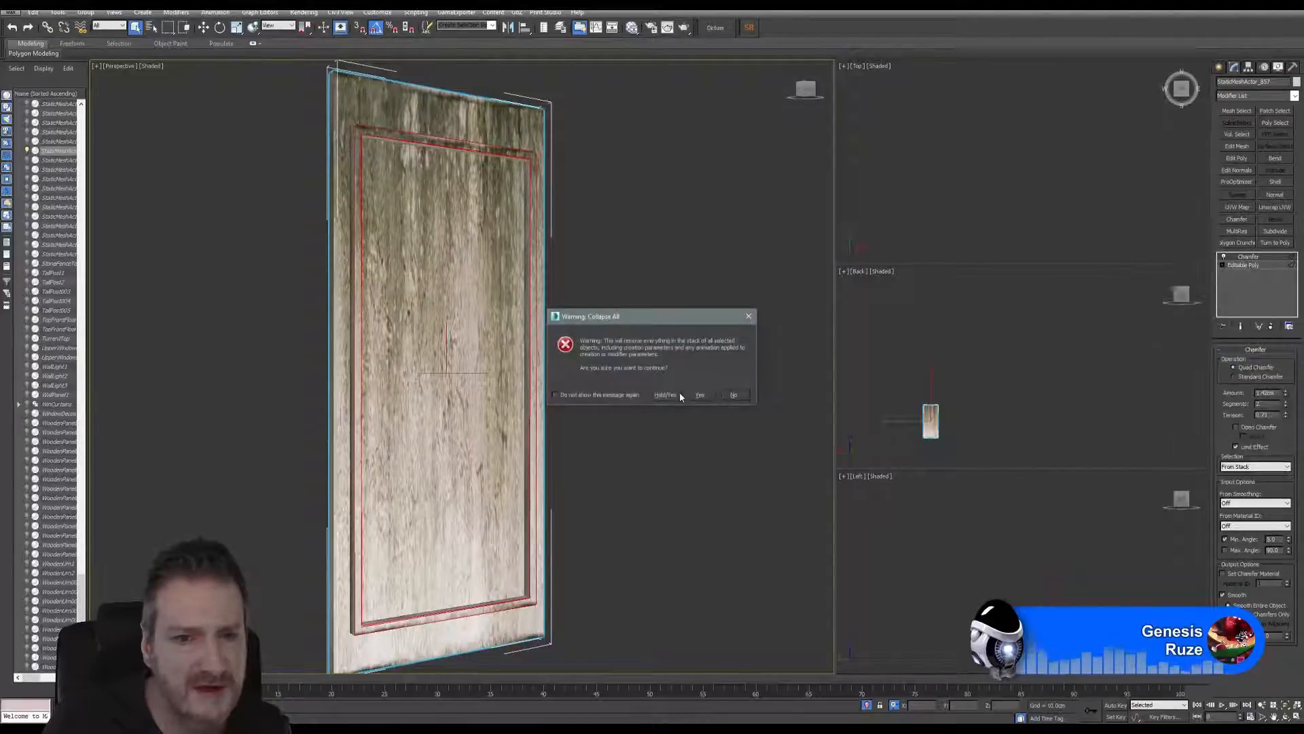
left_click(700, 394)
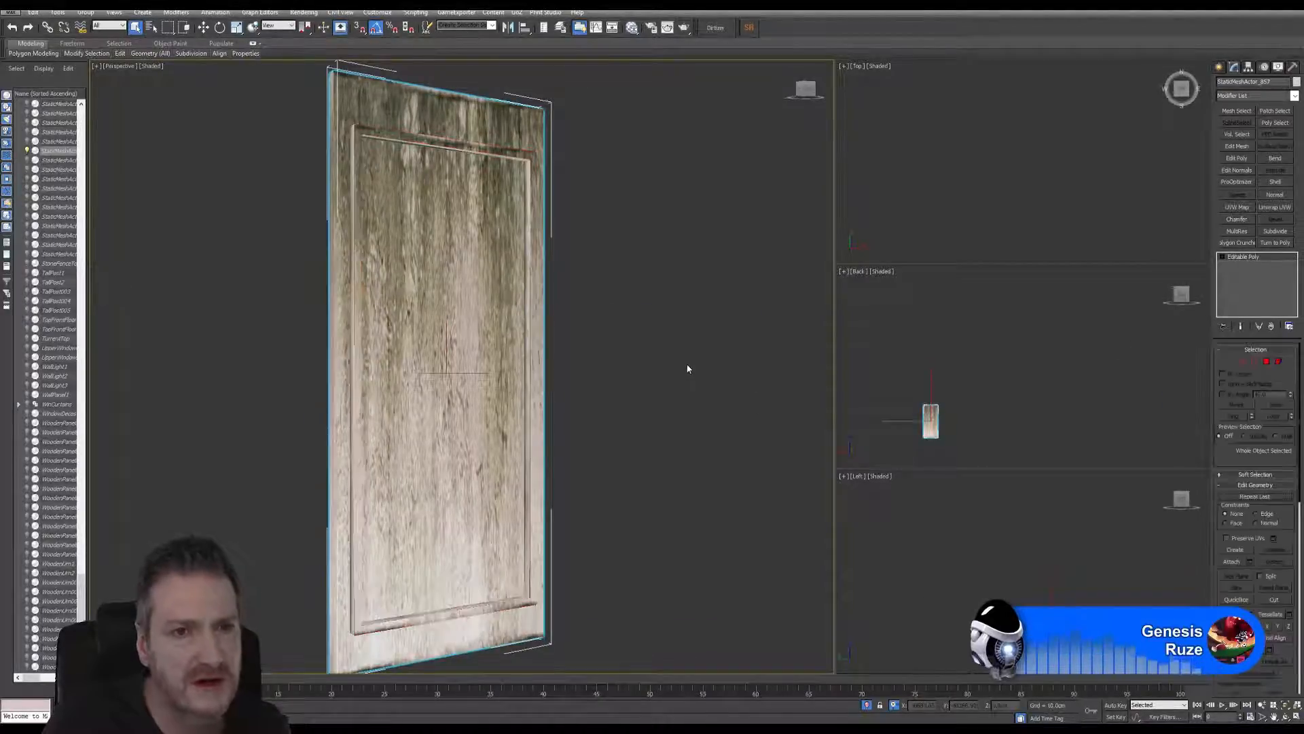
scroll(534, 207, "up", 6)
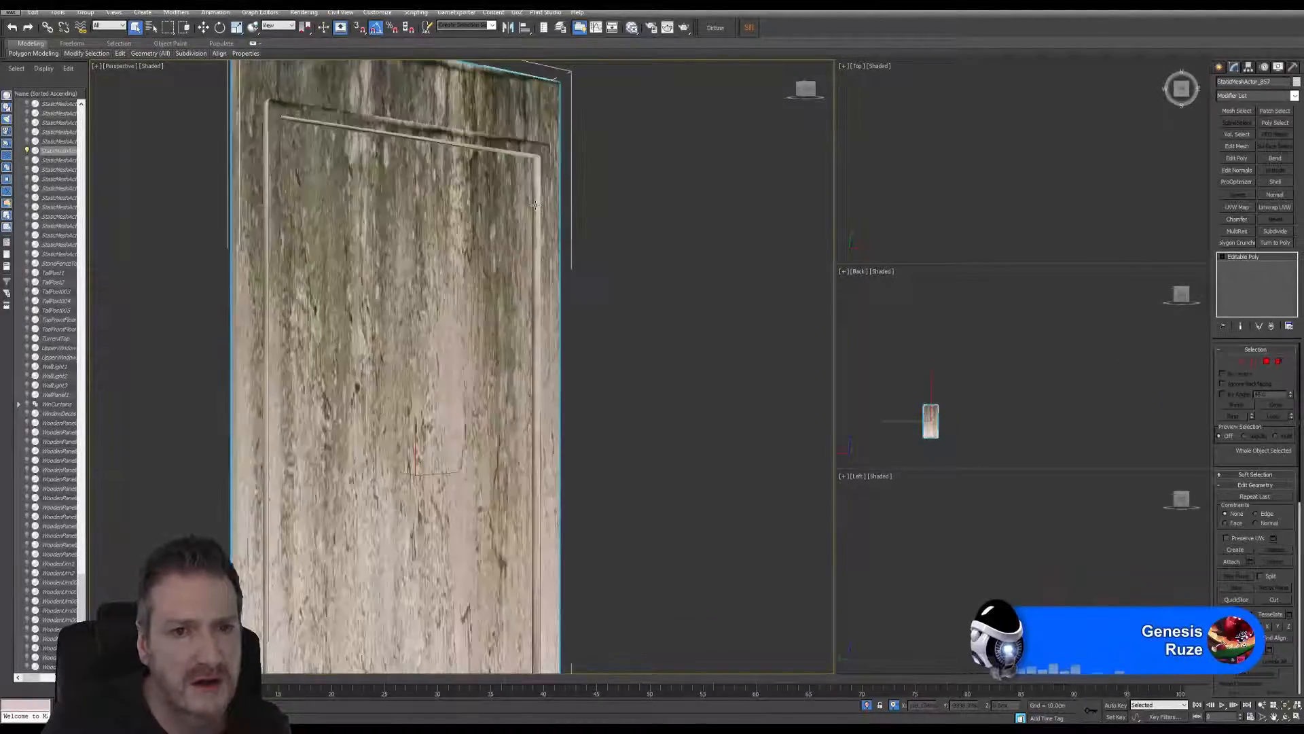
middle_click_drag(535, 207, 632, 141)
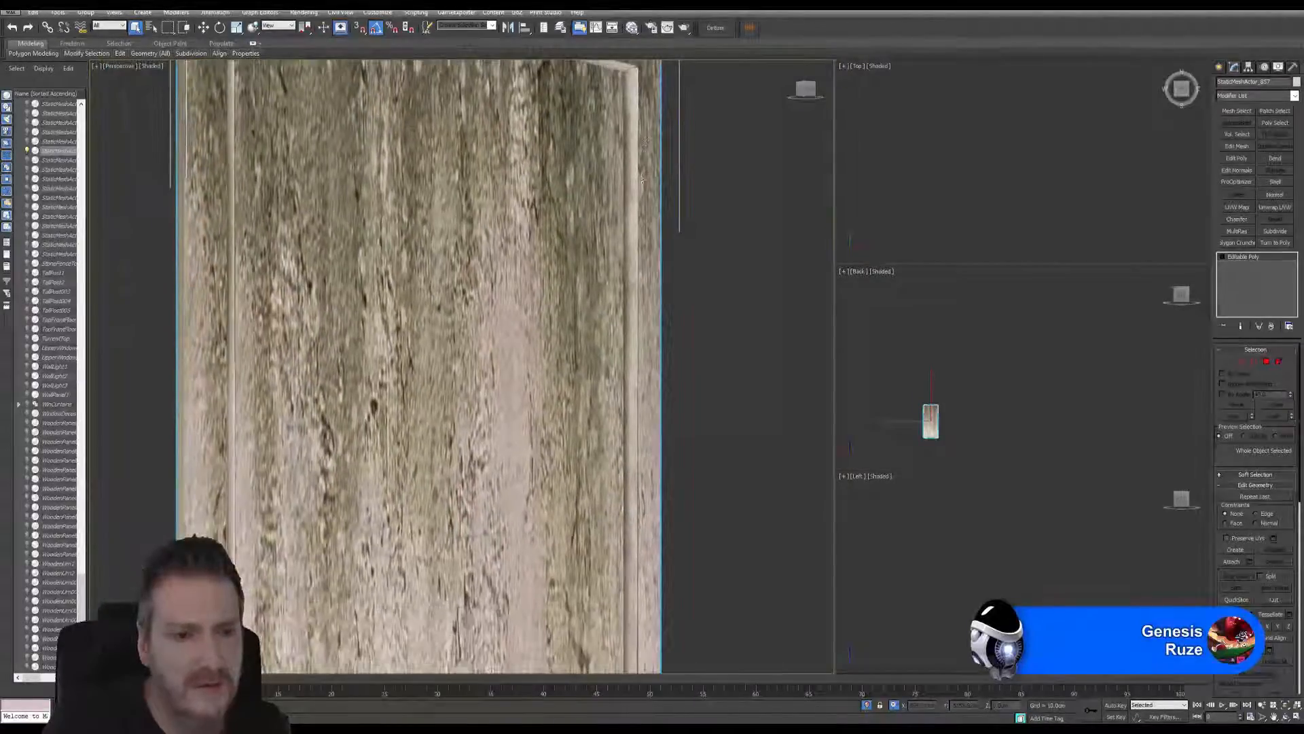
scroll(633, 323, "down", 3)
scroll(633, 323, "down", 2)
middle_click_drag(604, 312, 554, 287)
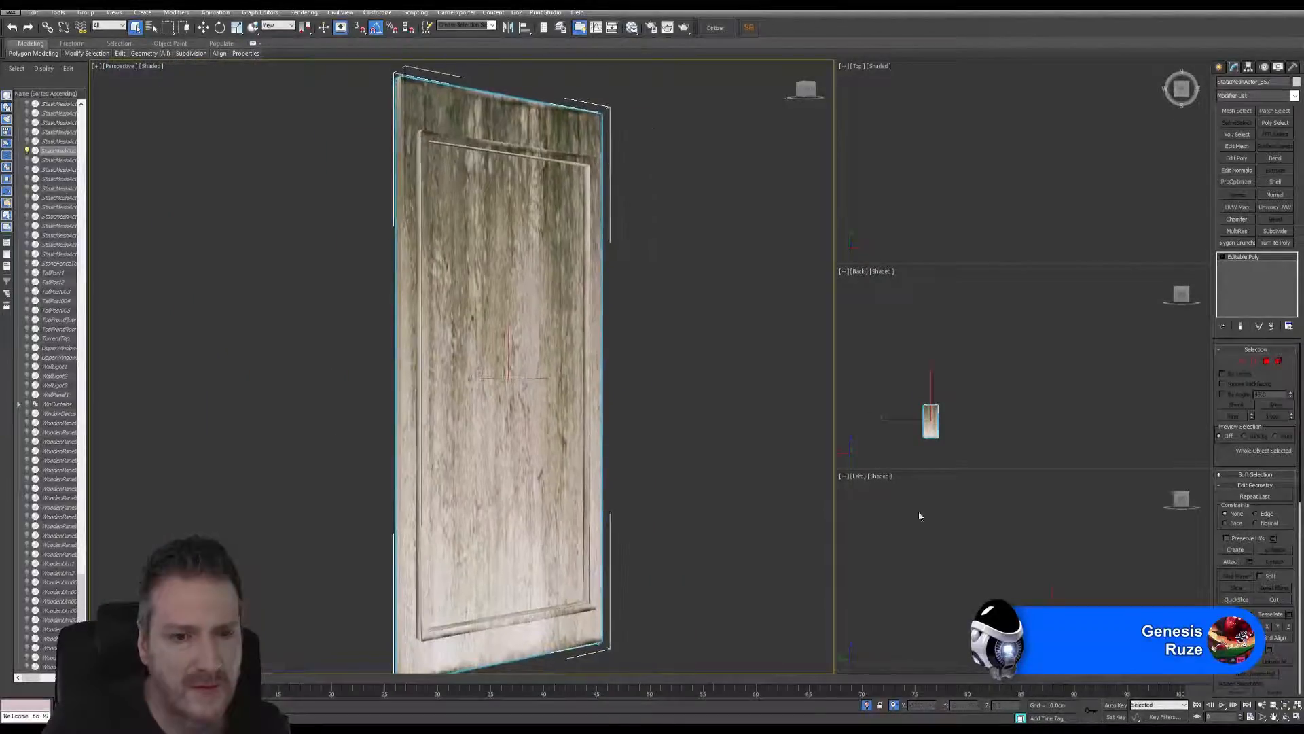
Step: Add an Unwrap UVW modifier to the wooden panel and move its UVs to map channel 2
left_click(1286, 718)
left_click_drag(522, 337, 482, 333)
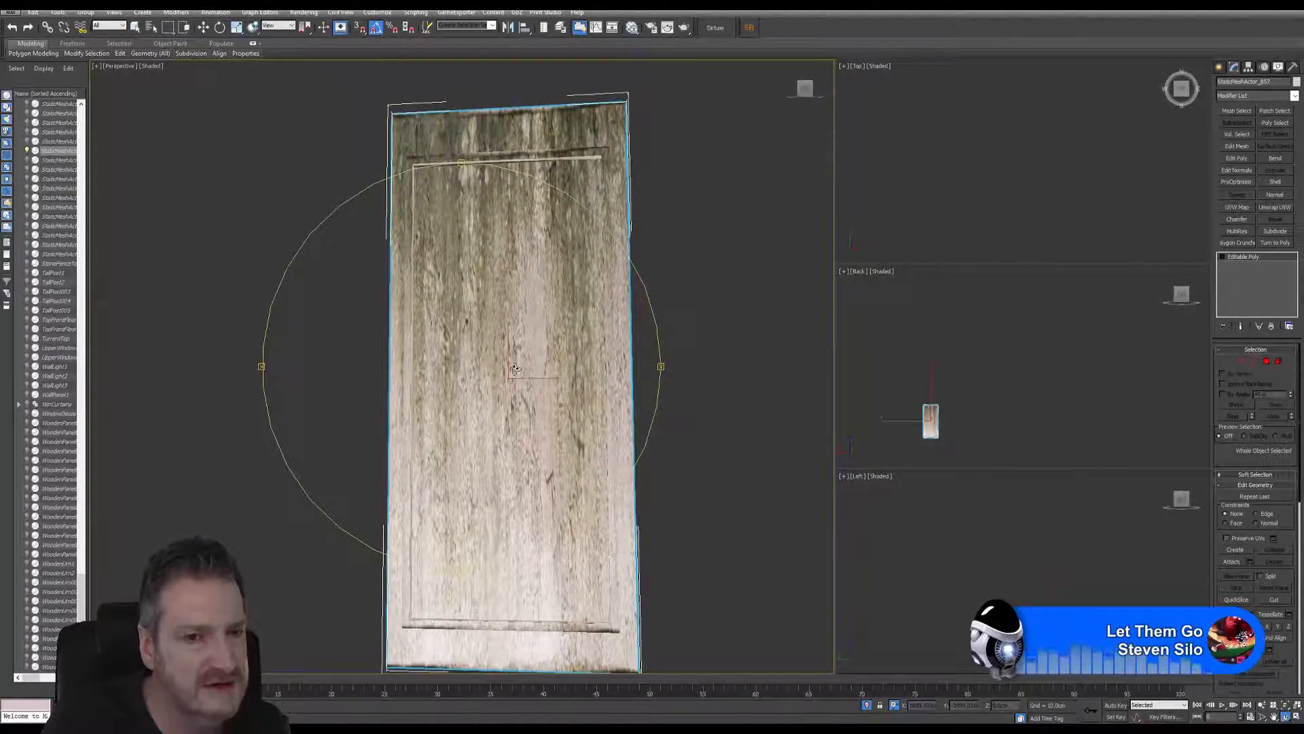
left_click_drag(519, 377, 480, 373)
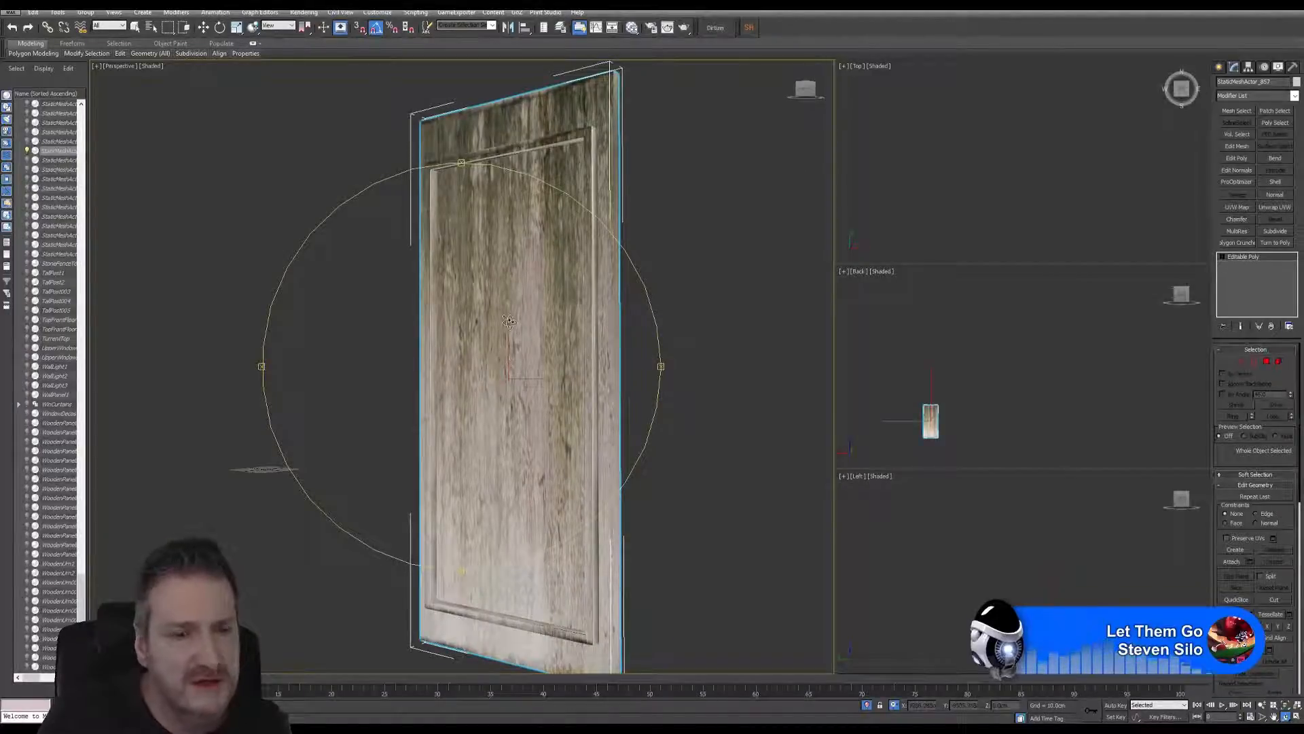
left_click(1277, 207)
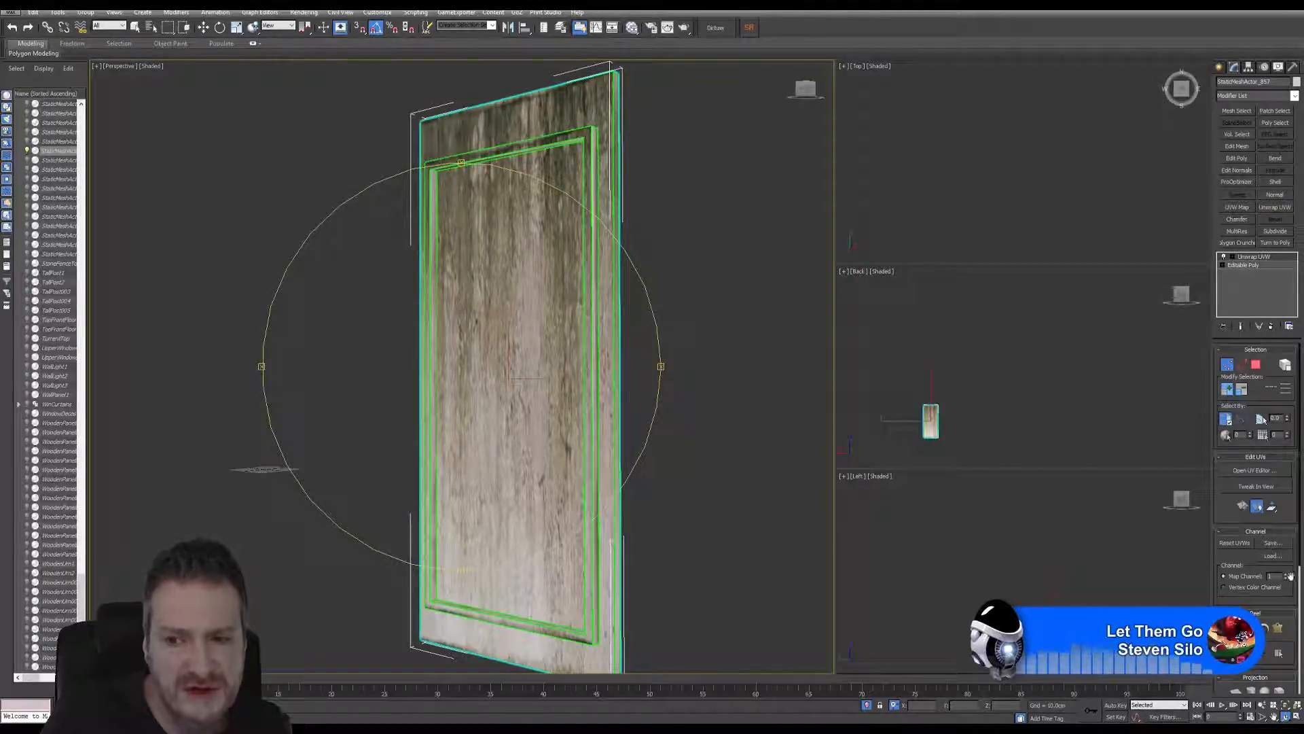
left_click(1286, 575)
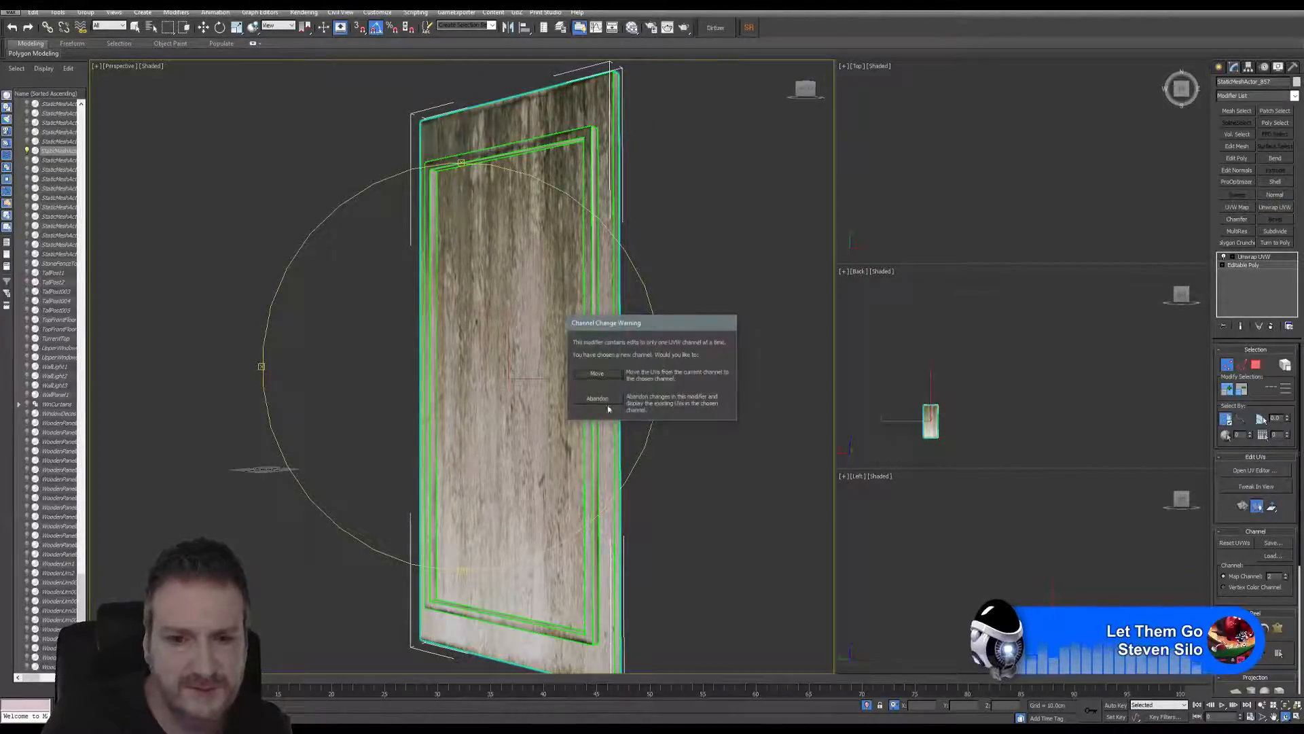
left_click(596, 375)
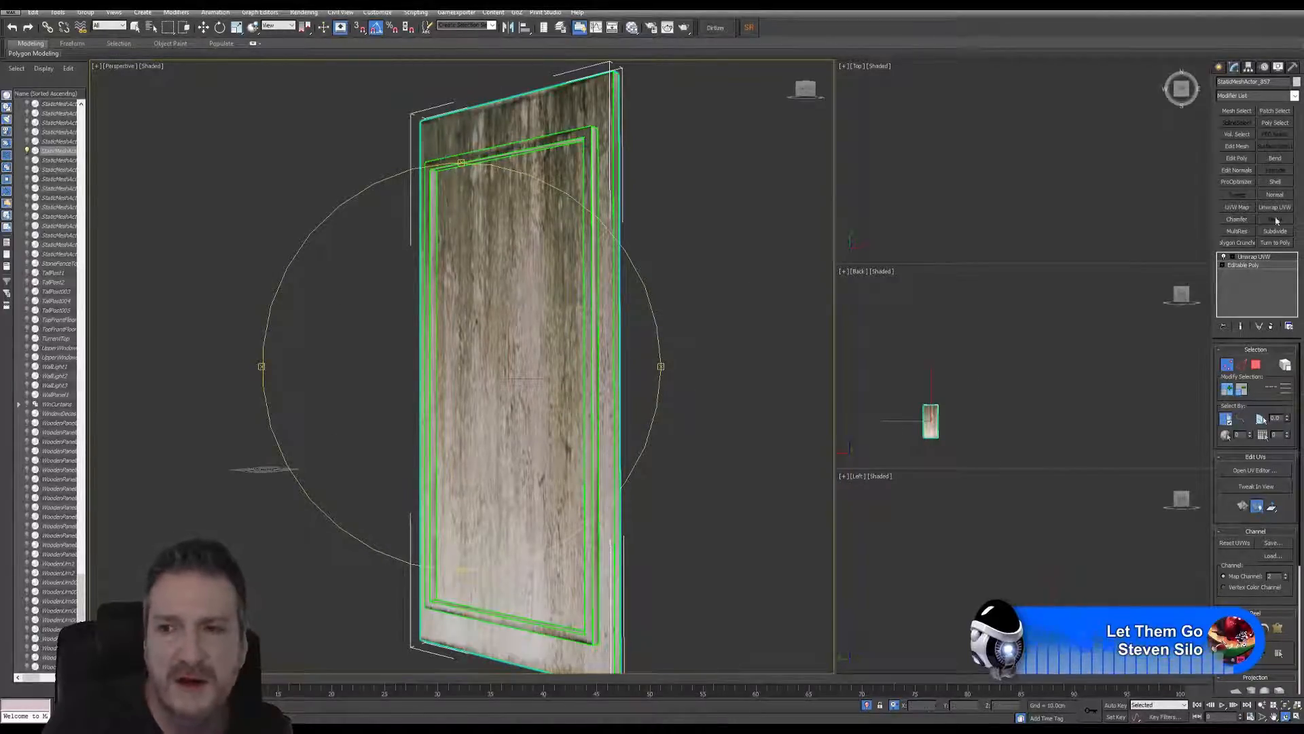
Step: Select all the panel's UV polygons and apply Flatten Mapping with polygon angle 45 and spacing 0.02, then leave UV editing
left_click(1252, 470)
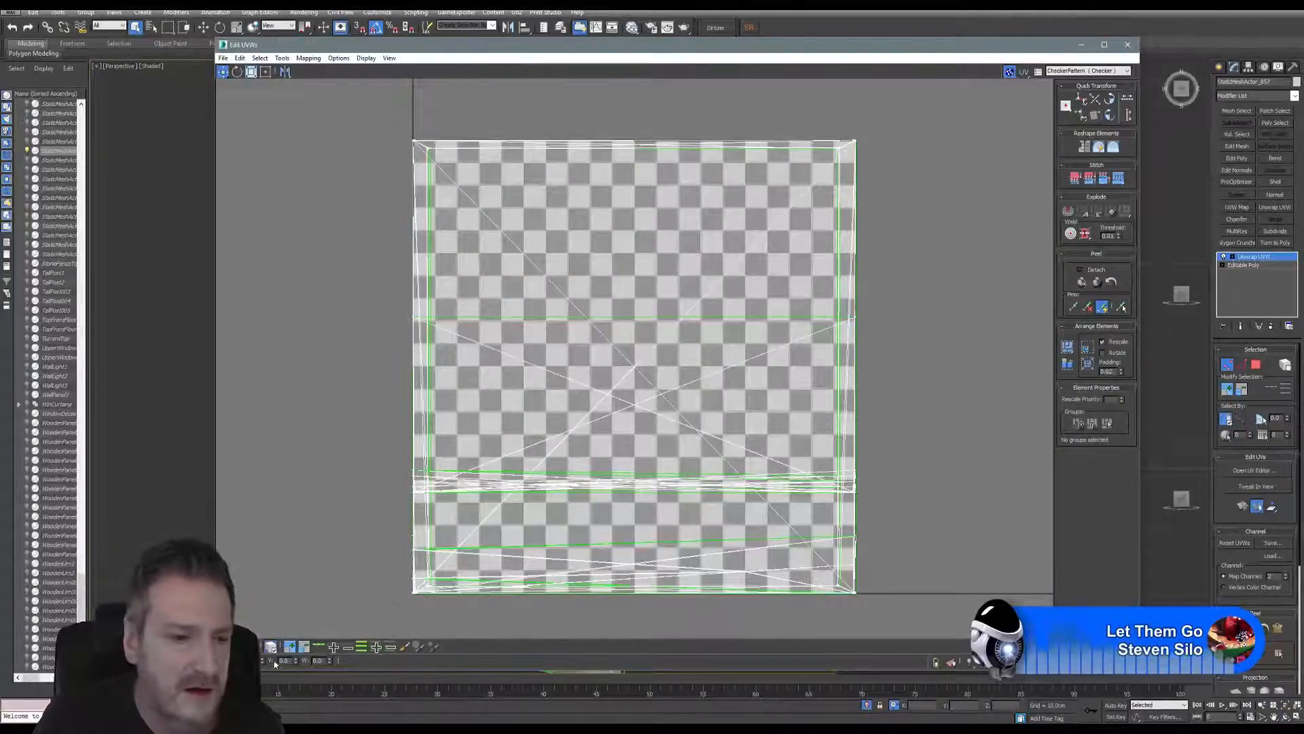
left_click(252, 647)
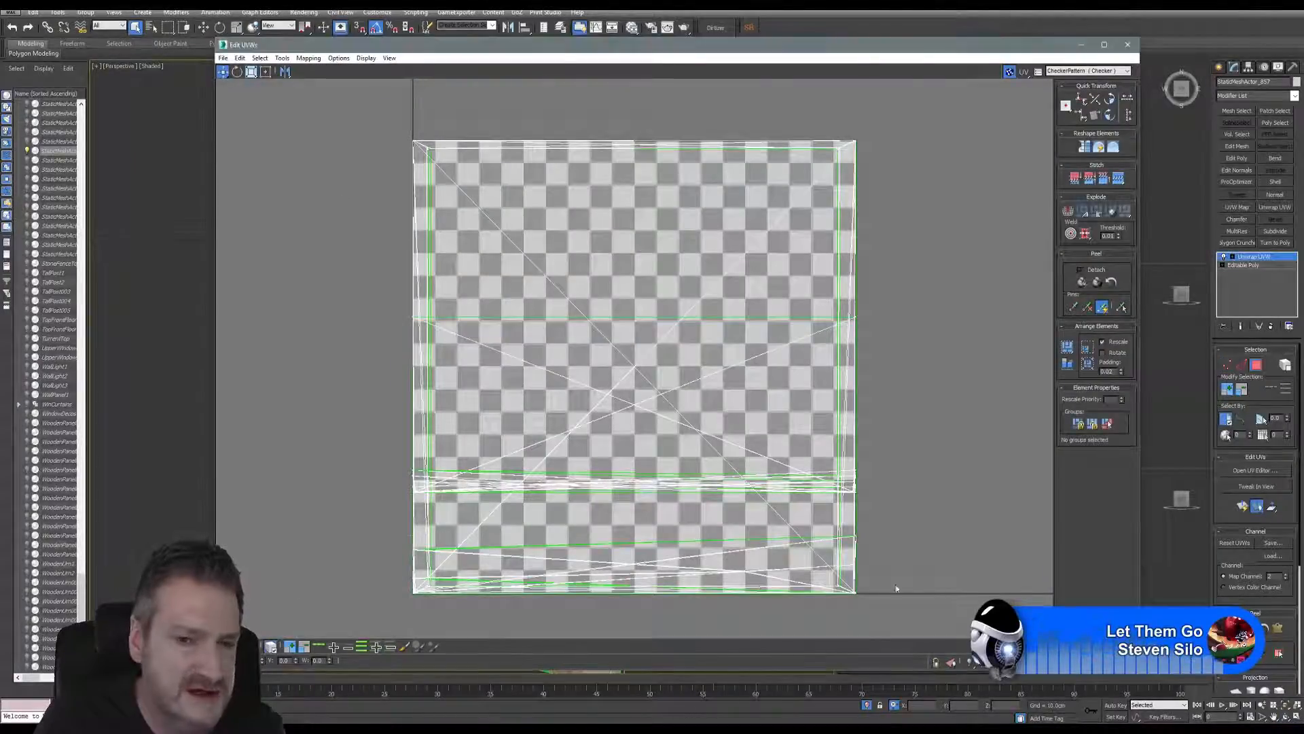
left_click_drag(896, 588, 916, 599)
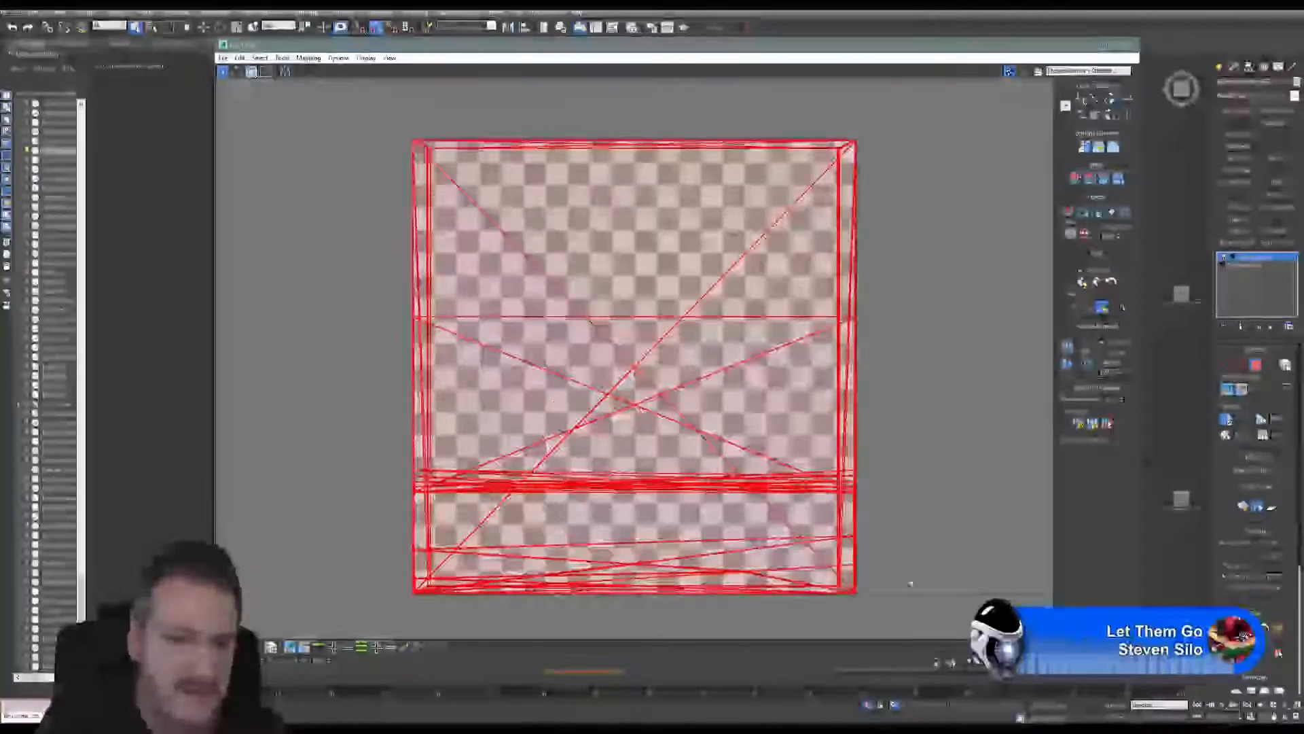
left_click(309, 58)
left_click(297, 71)
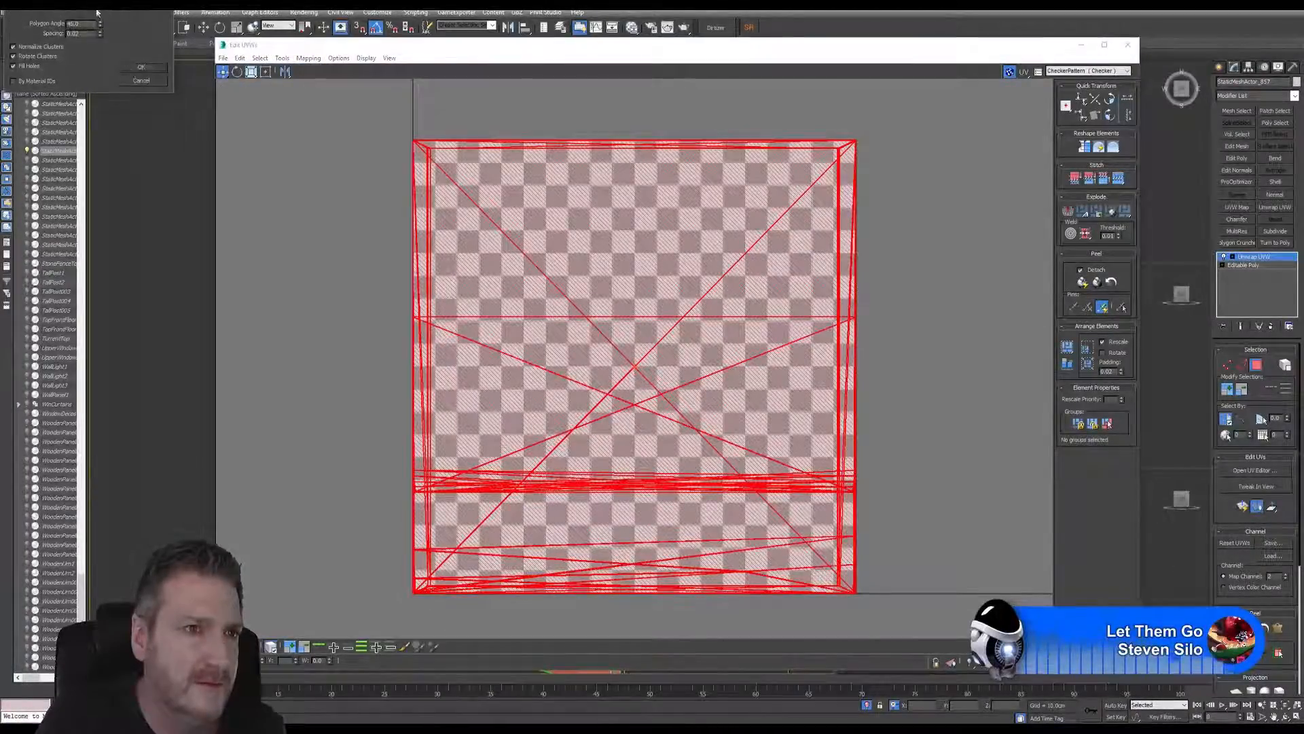
left_click_drag(97, 12, 240, 127)
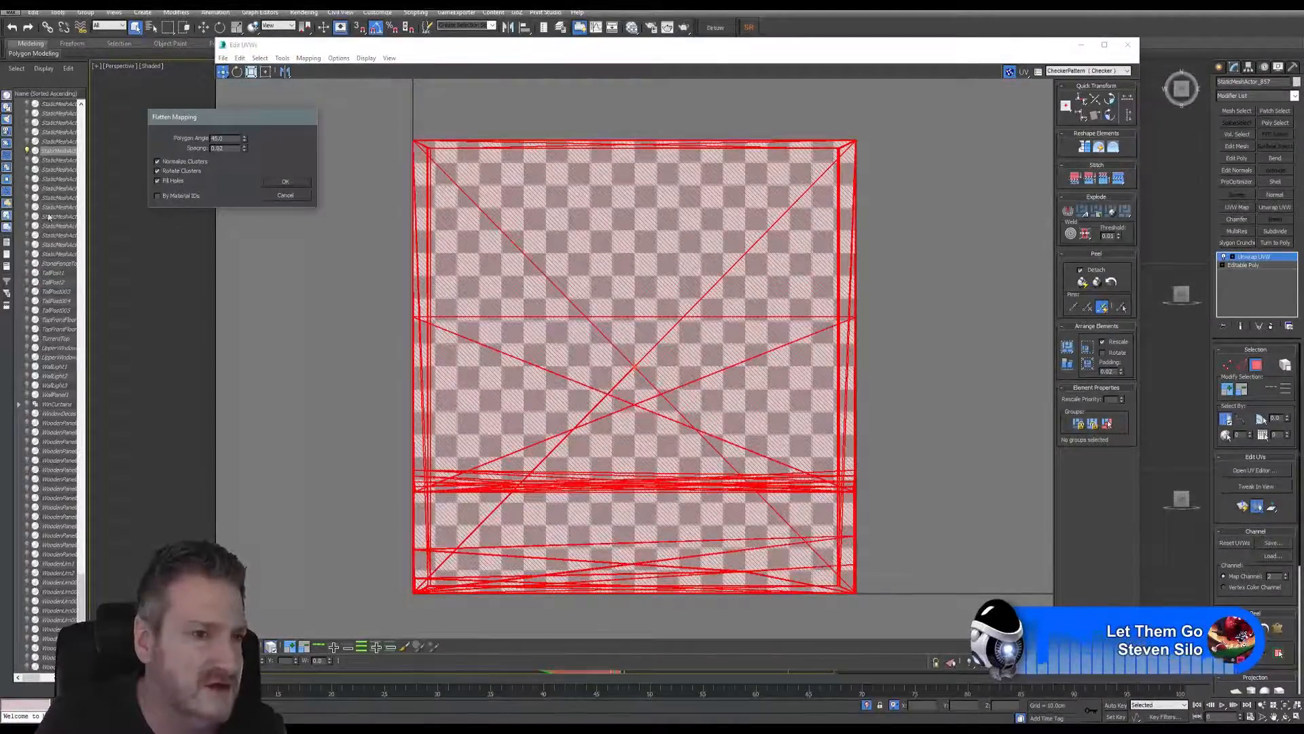
left_click(285, 183)
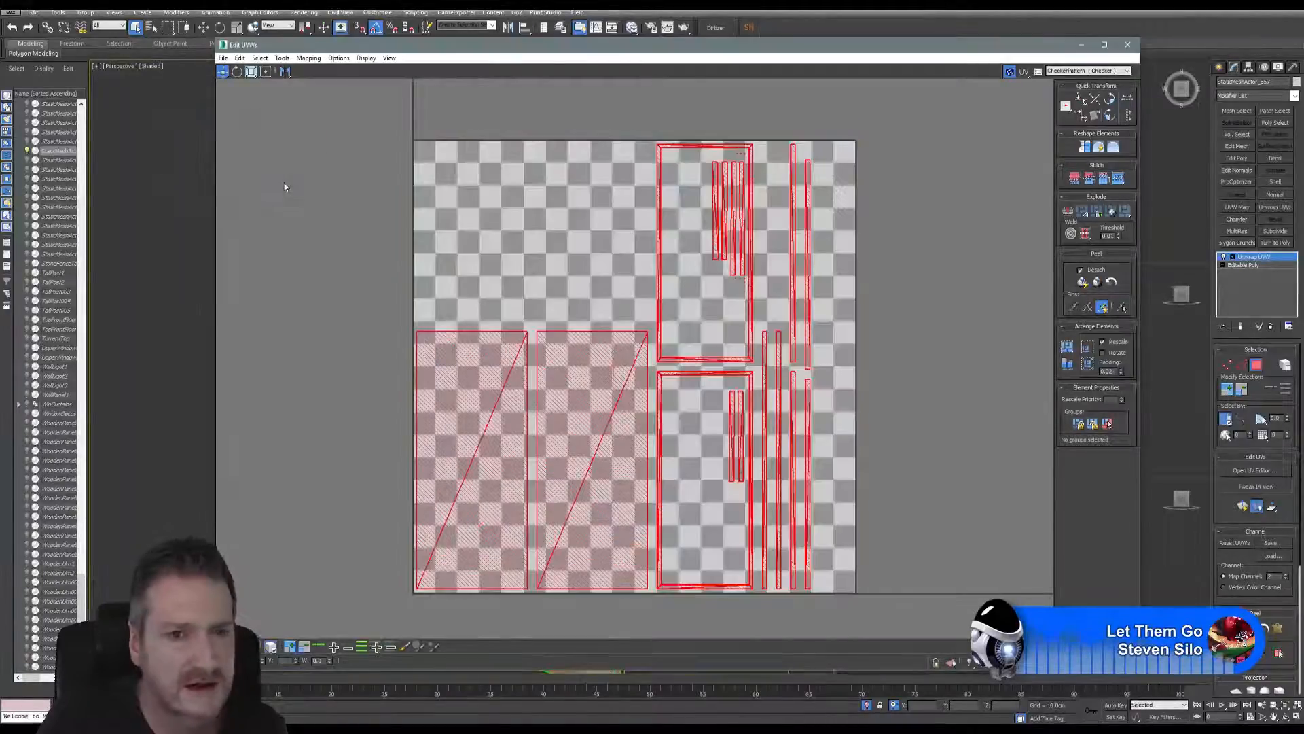
left_click(1128, 44)
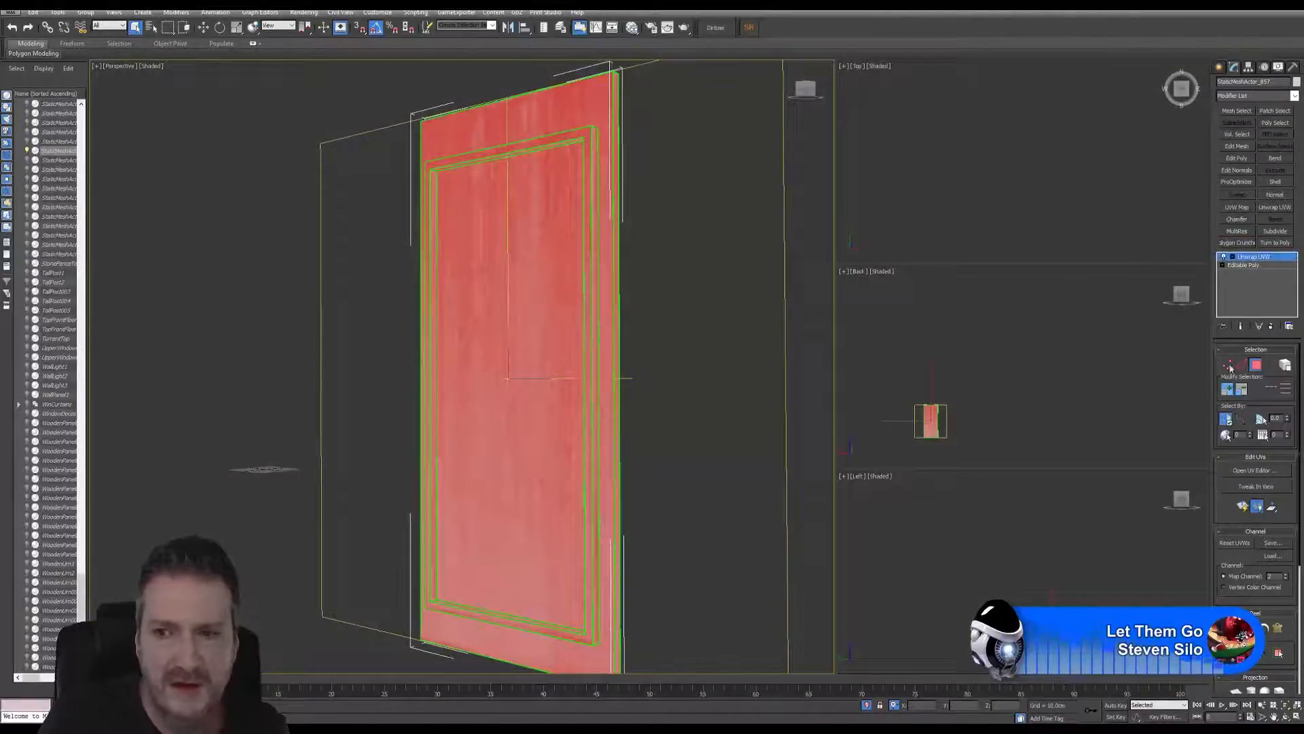
left_click(1255, 364)
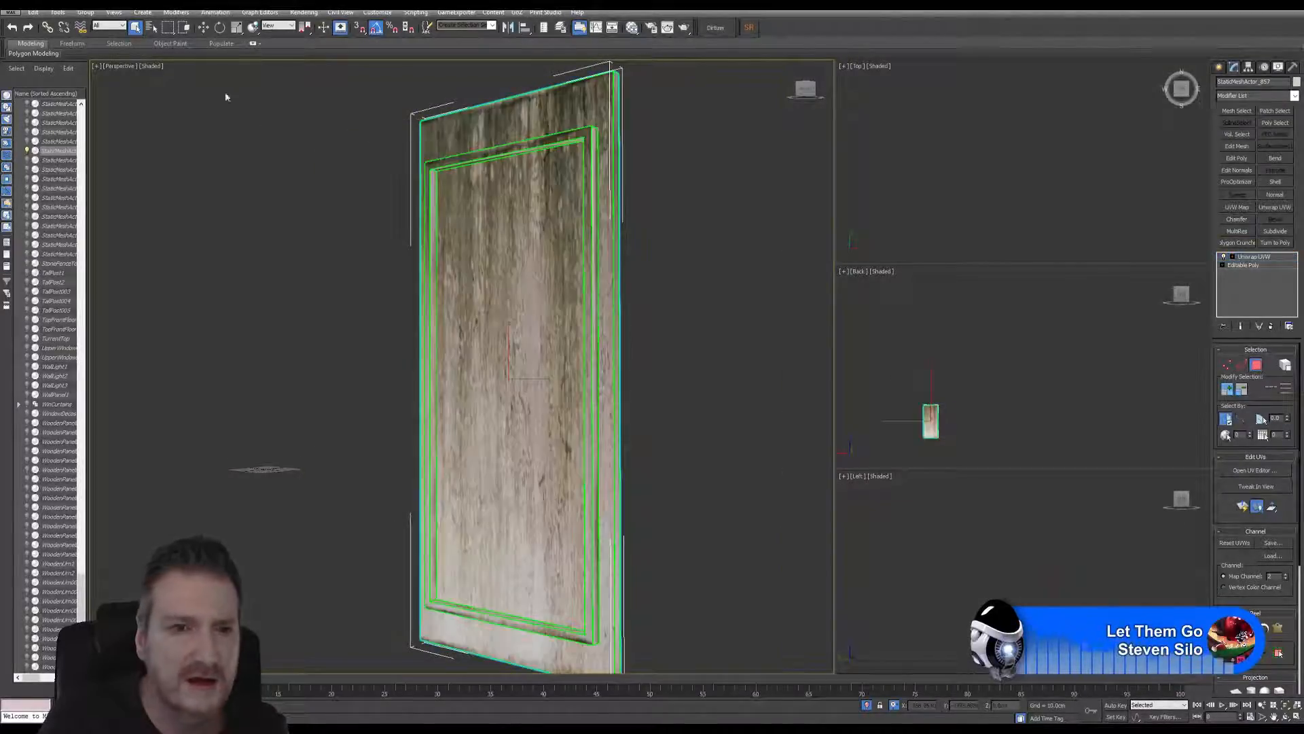
Step: Set up Render To Texture for the panel using existing mapping channel 2
left_click(309, 13)
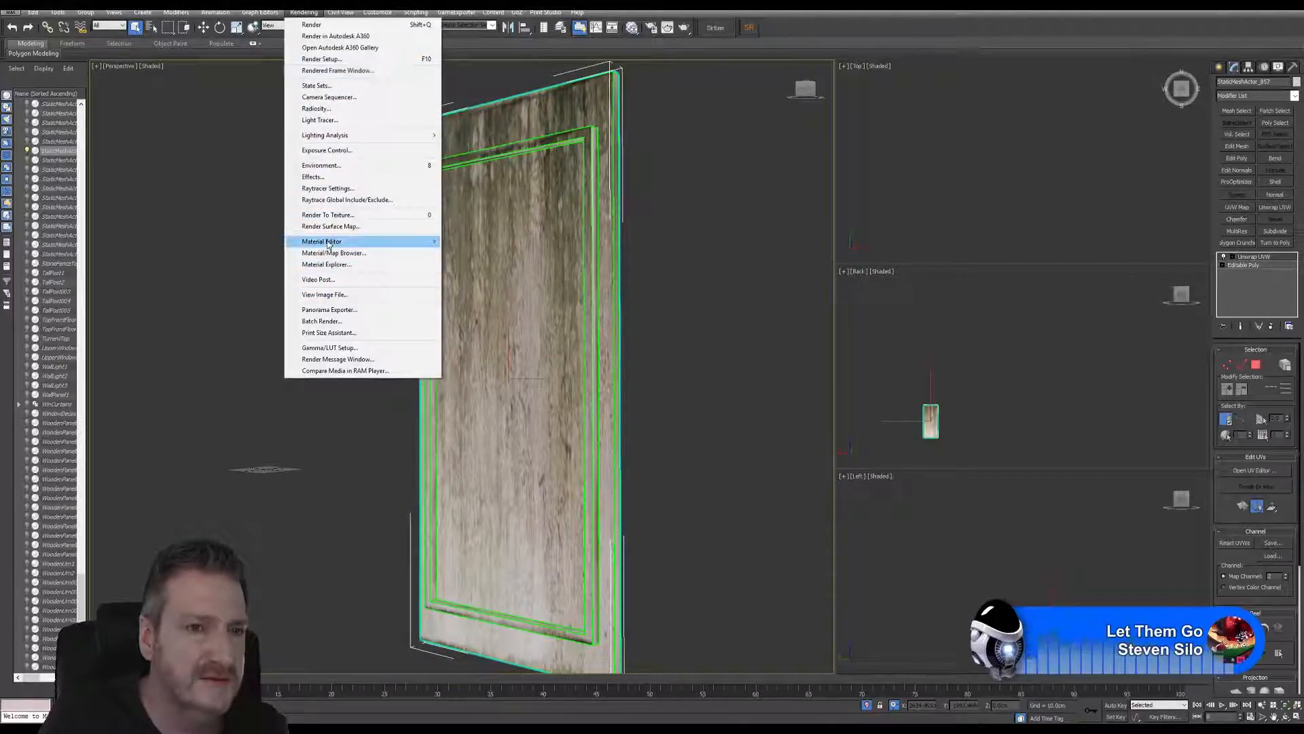
left_click(328, 214)
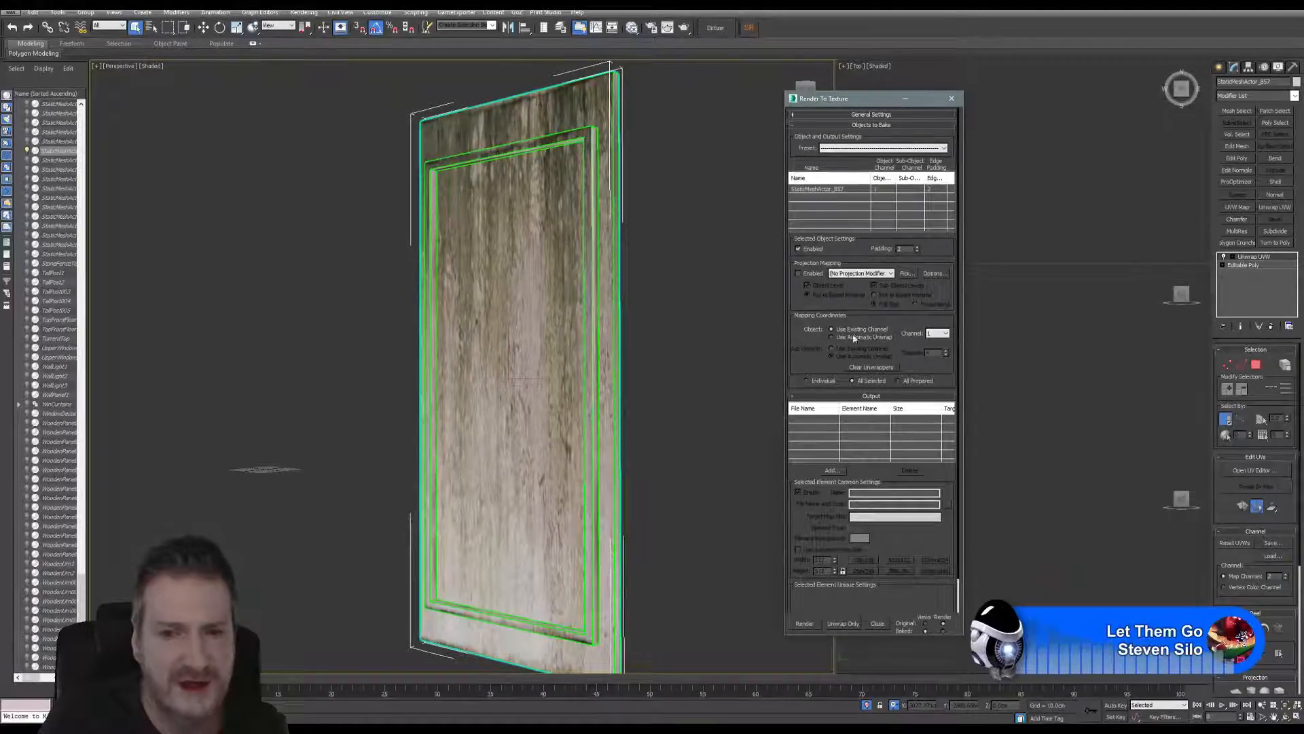
left_click(944, 333)
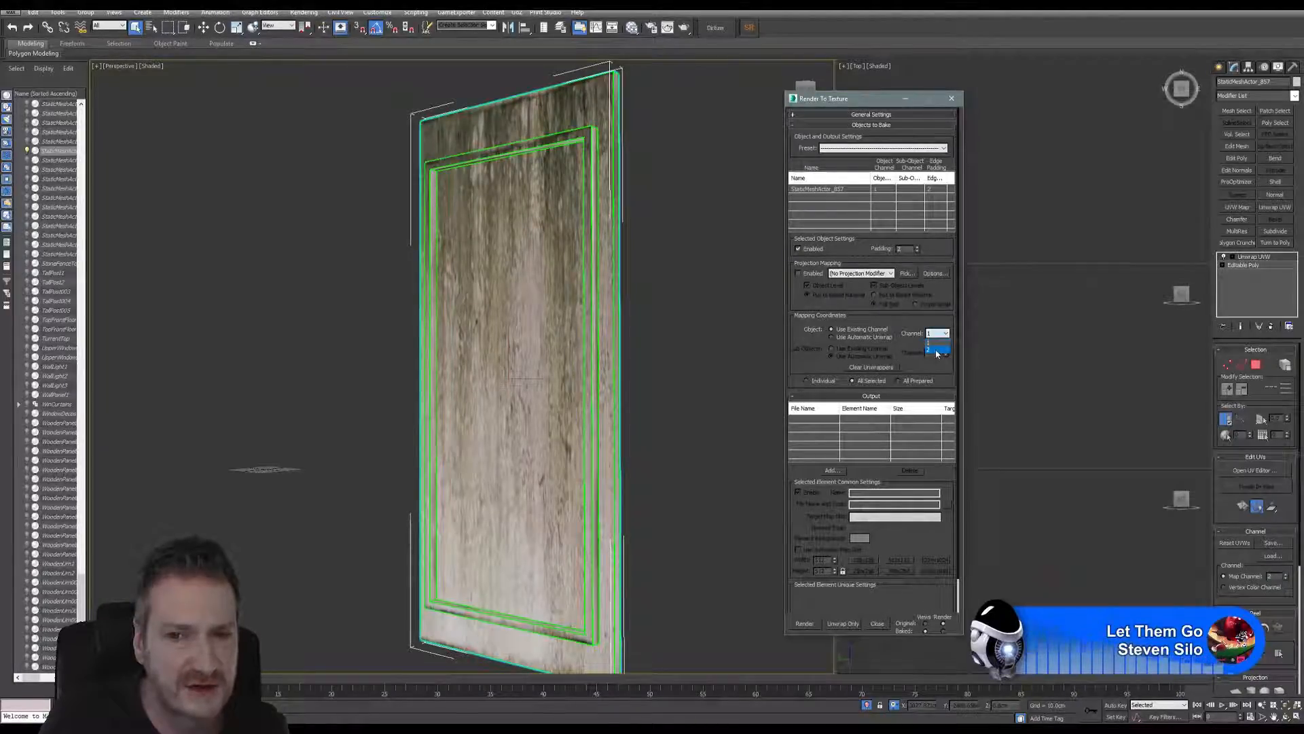
left_click(937, 351)
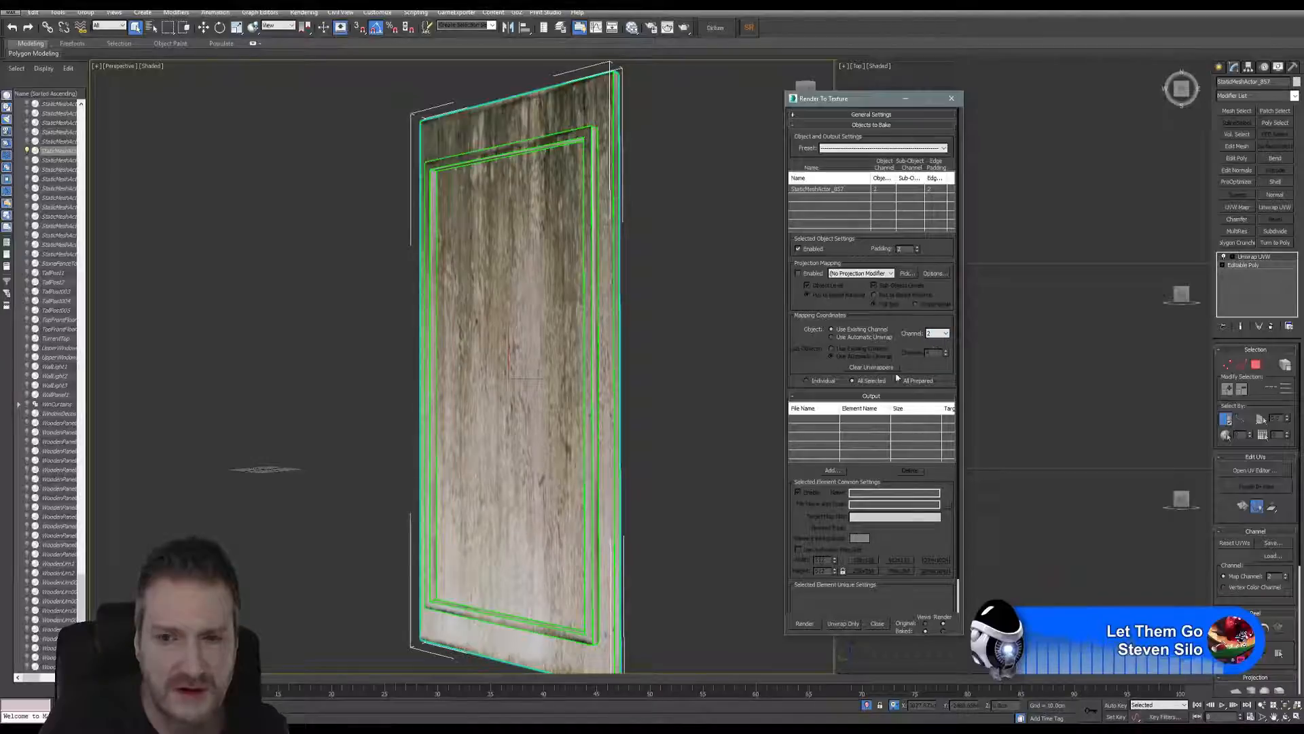
Step: Add a DiffuseMap output element to the texture bake and set its size to 2048x2048
left_click(833, 470)
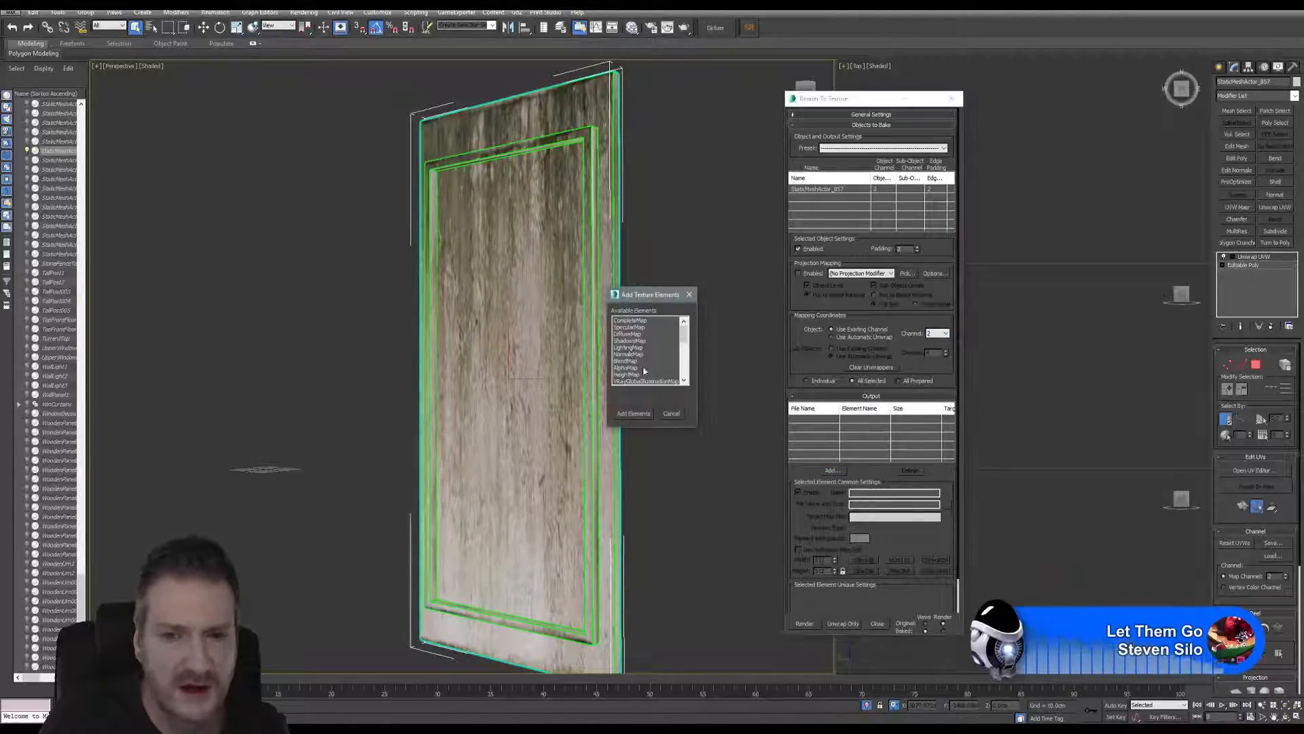
left_click(627, 333)
left_click(634, 413)
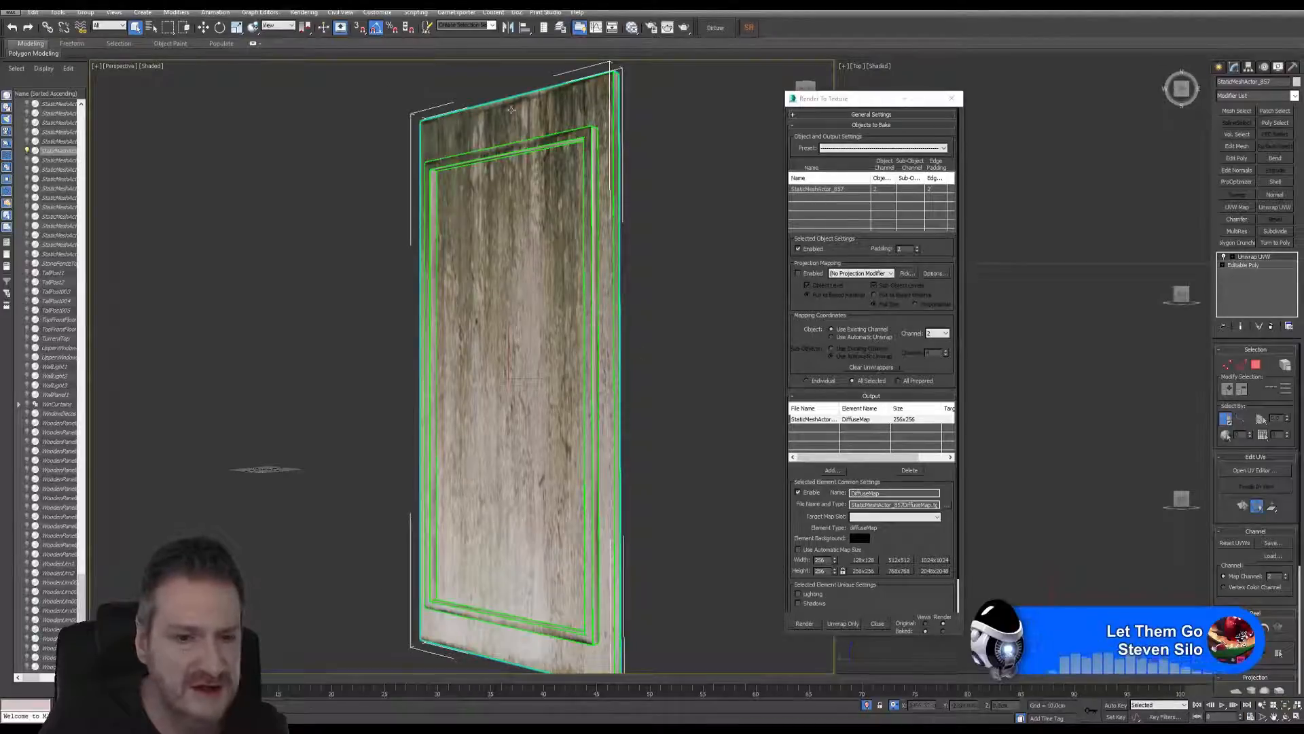
left_click(933, 560)
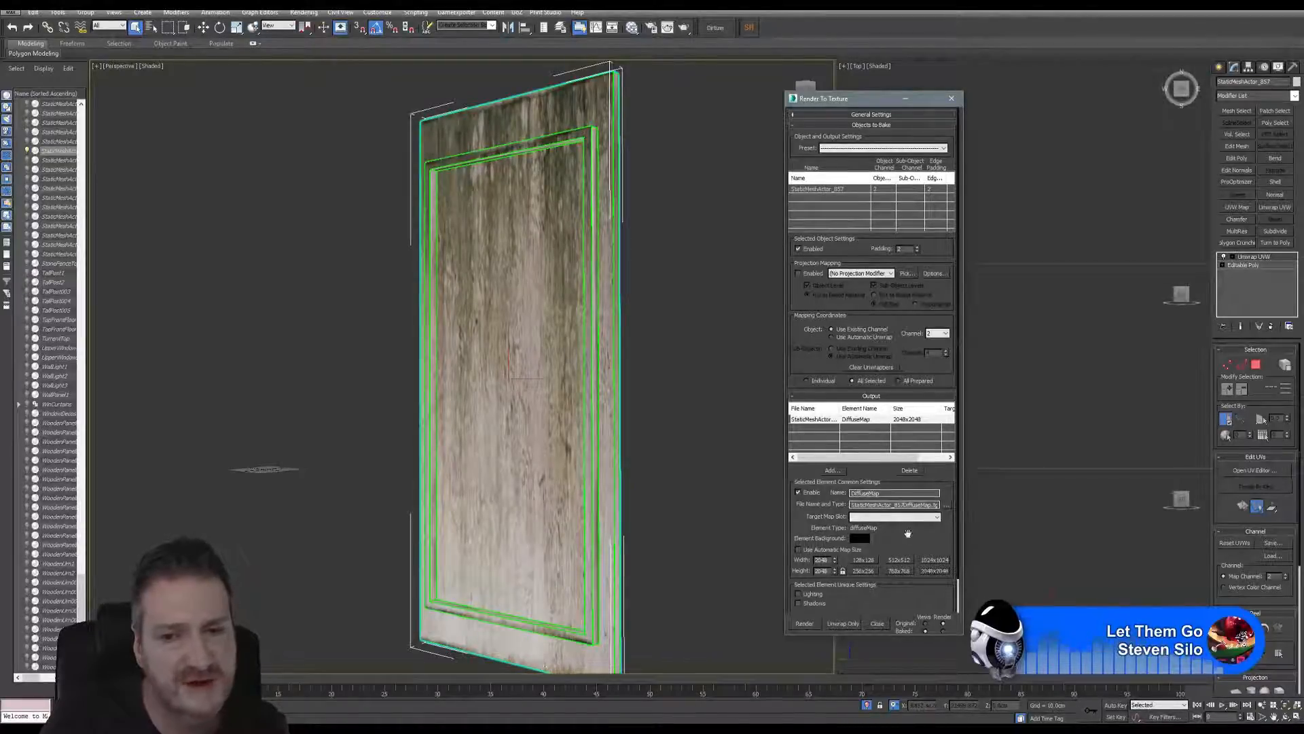
Step: Set the diffuse map's output file to a 24-bit compressed Targa named Panel_Inner_Plain in the Deco_Model folder
left_click(947, 505)
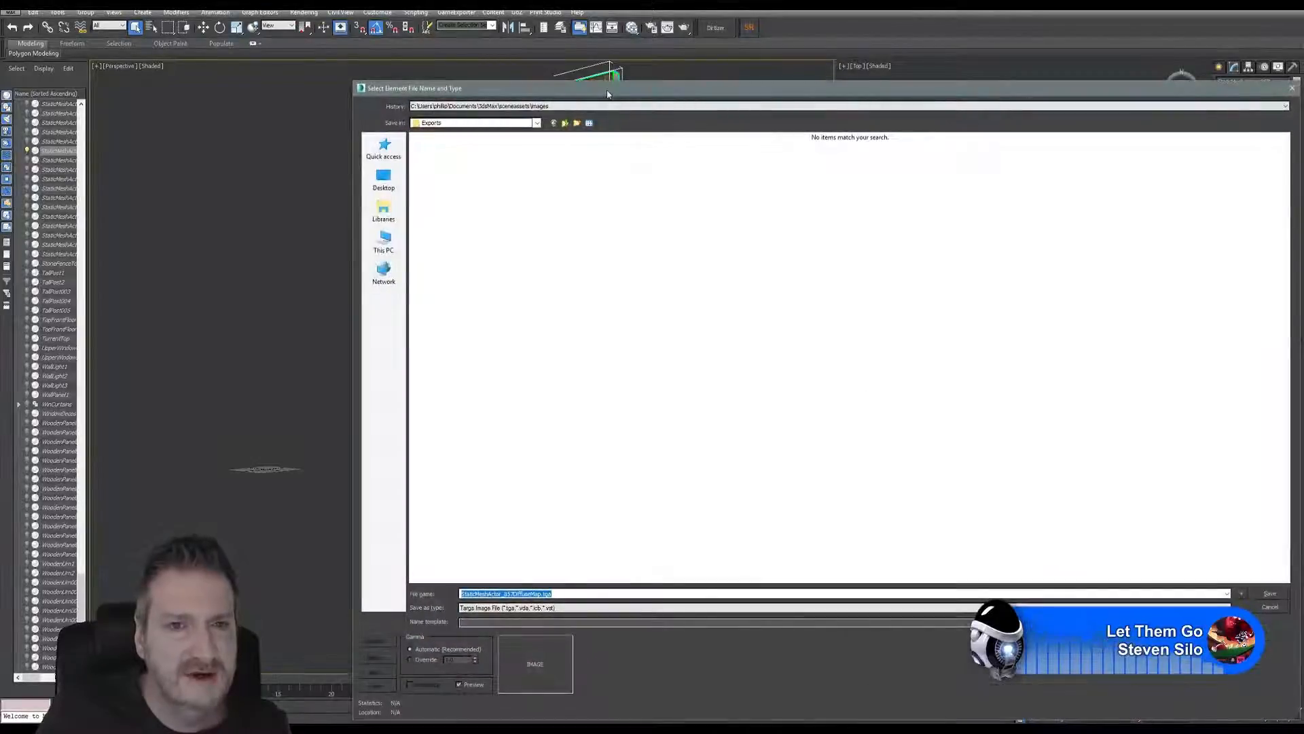
left_click_drag(603, 87, 411, 74)
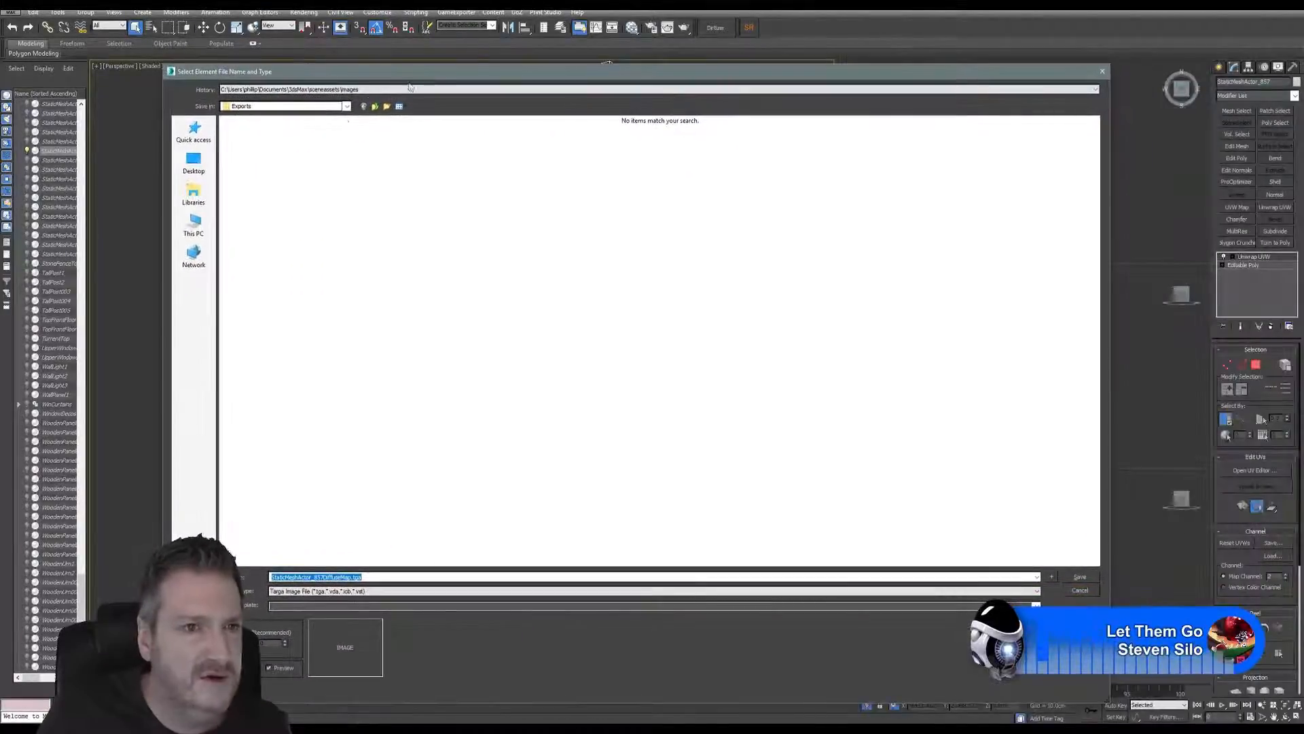
left_click(375, 107)
left_click(312, 133)
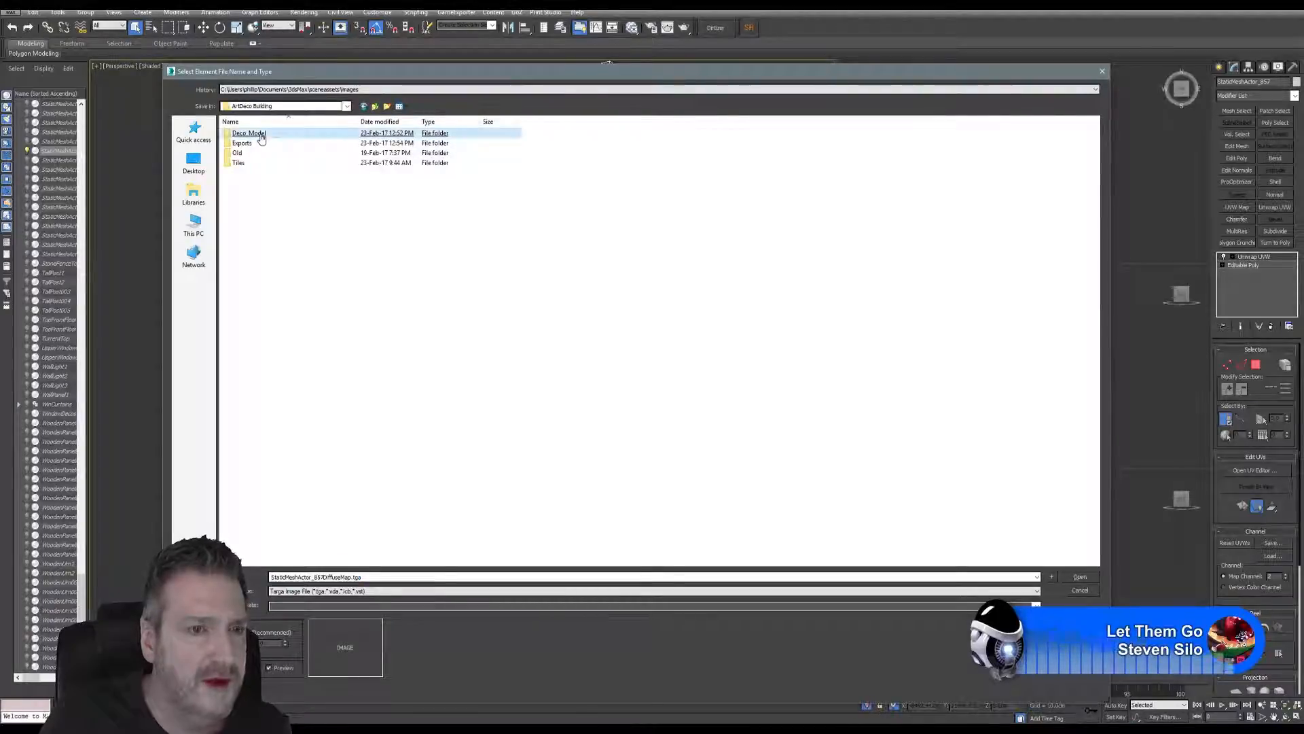
key("Return")
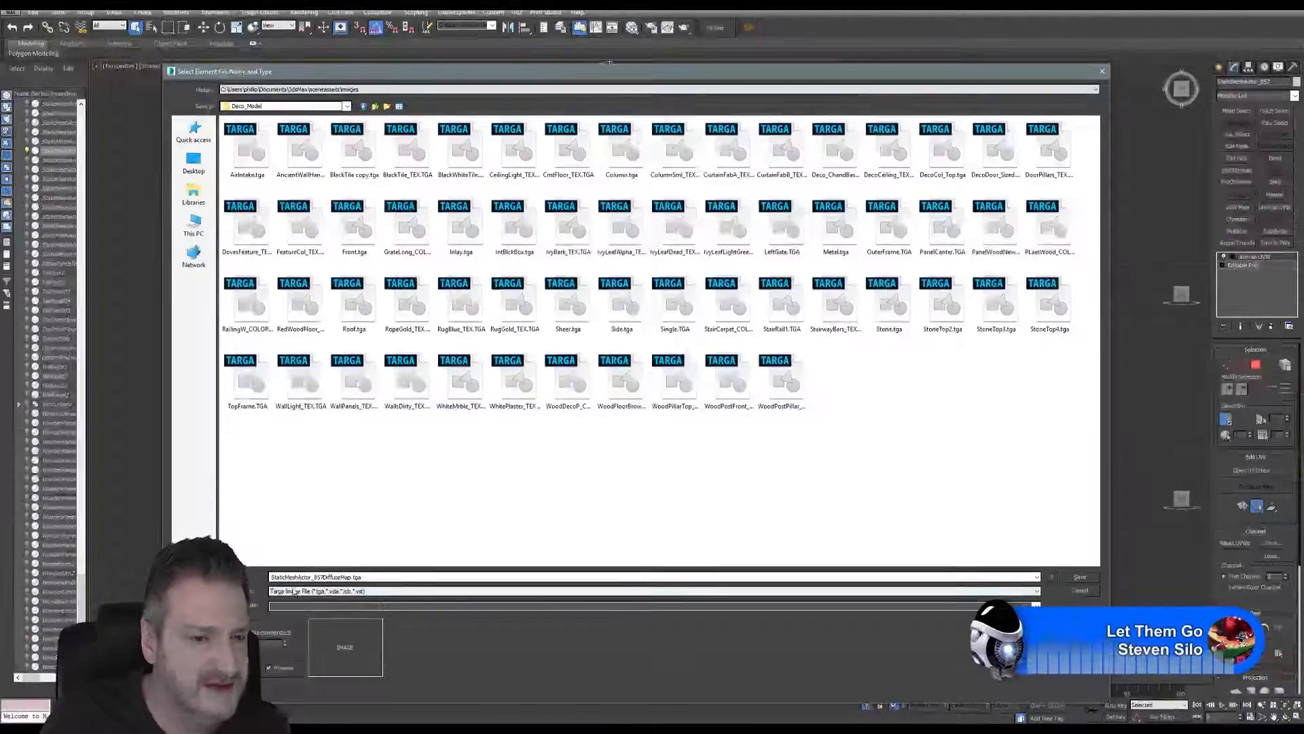
double_click(367, 577)
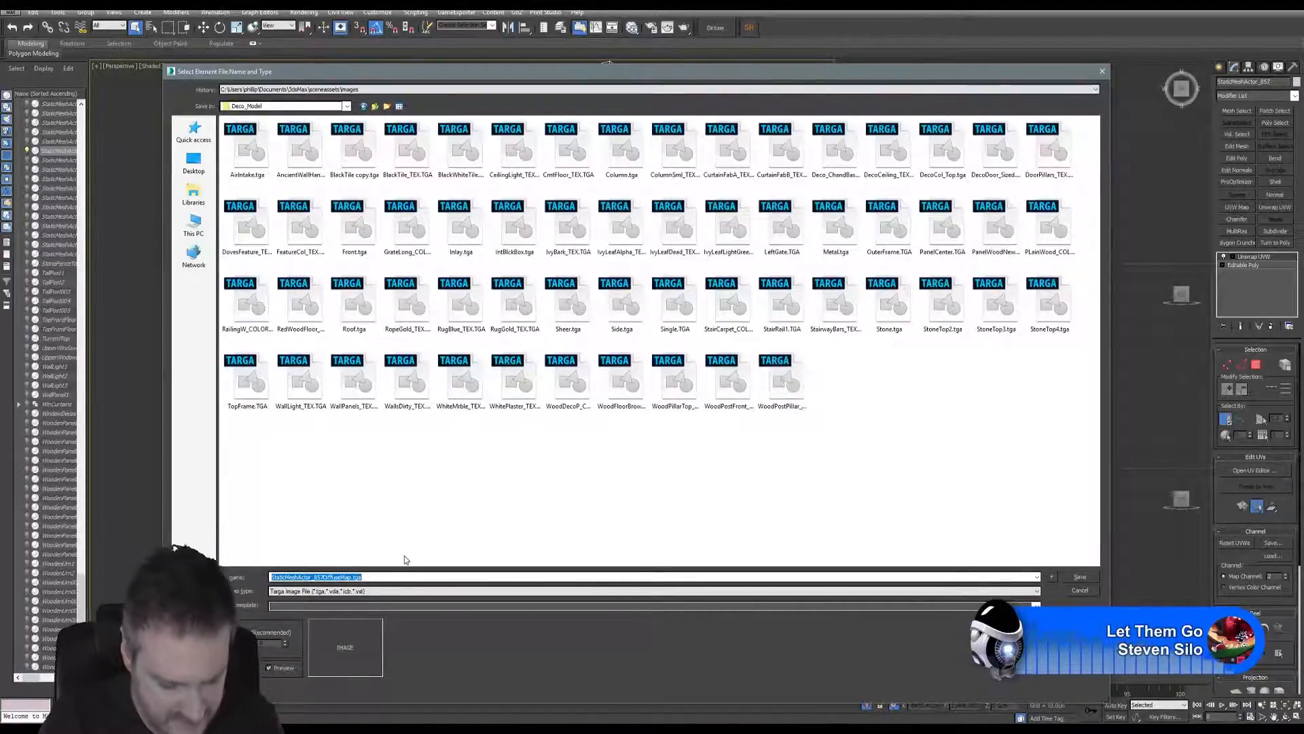
type("P")
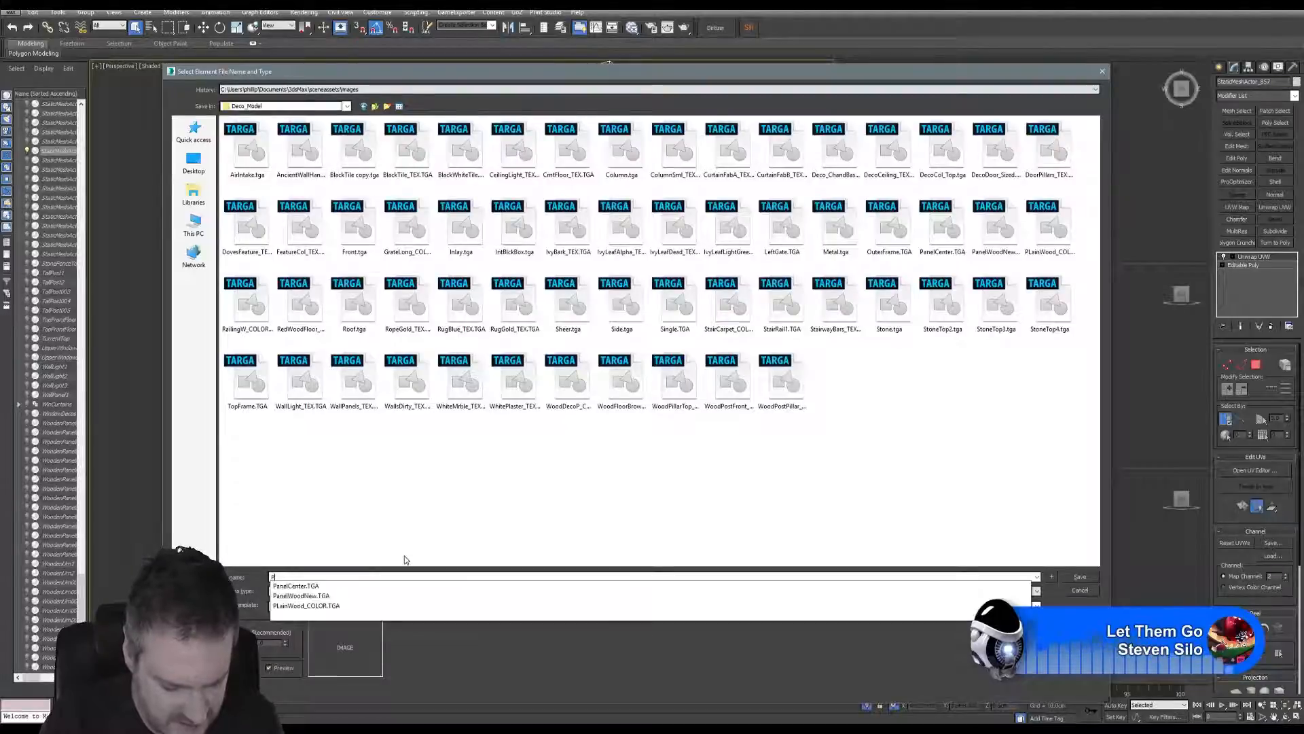
type("anel_Inner_P")
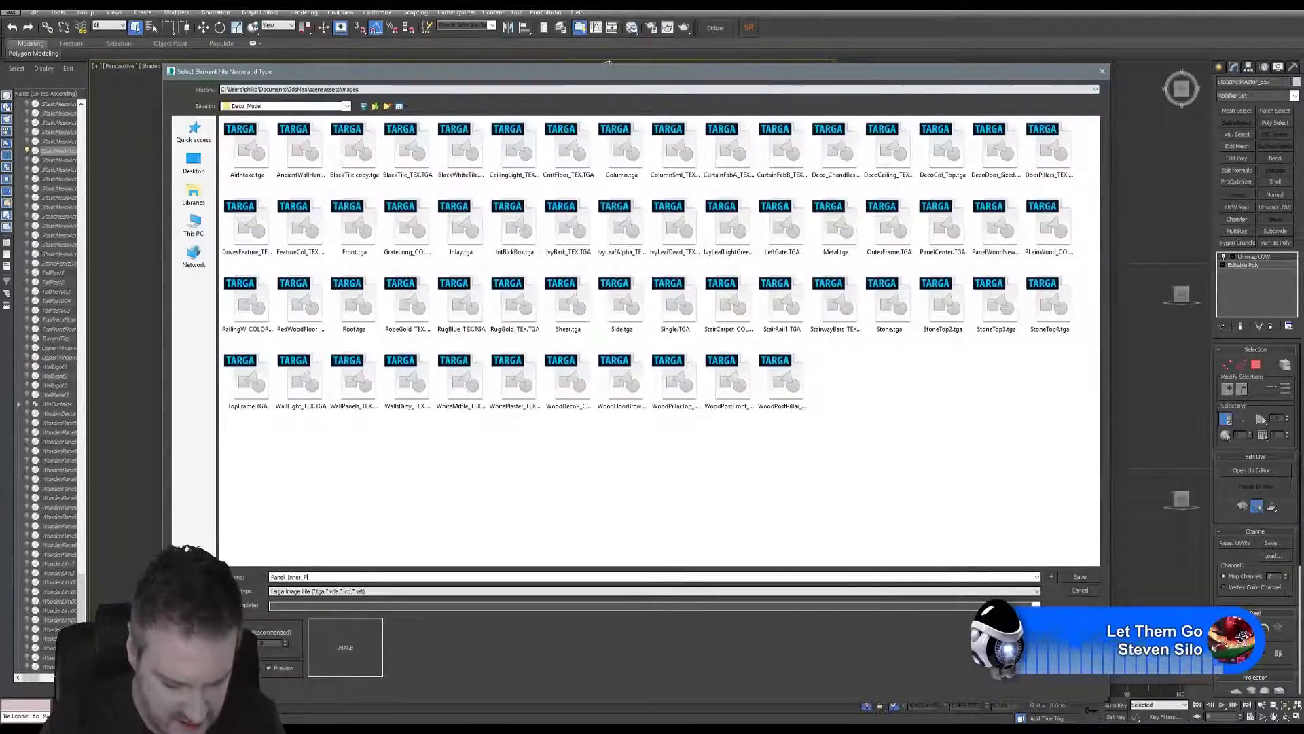
type("lain")
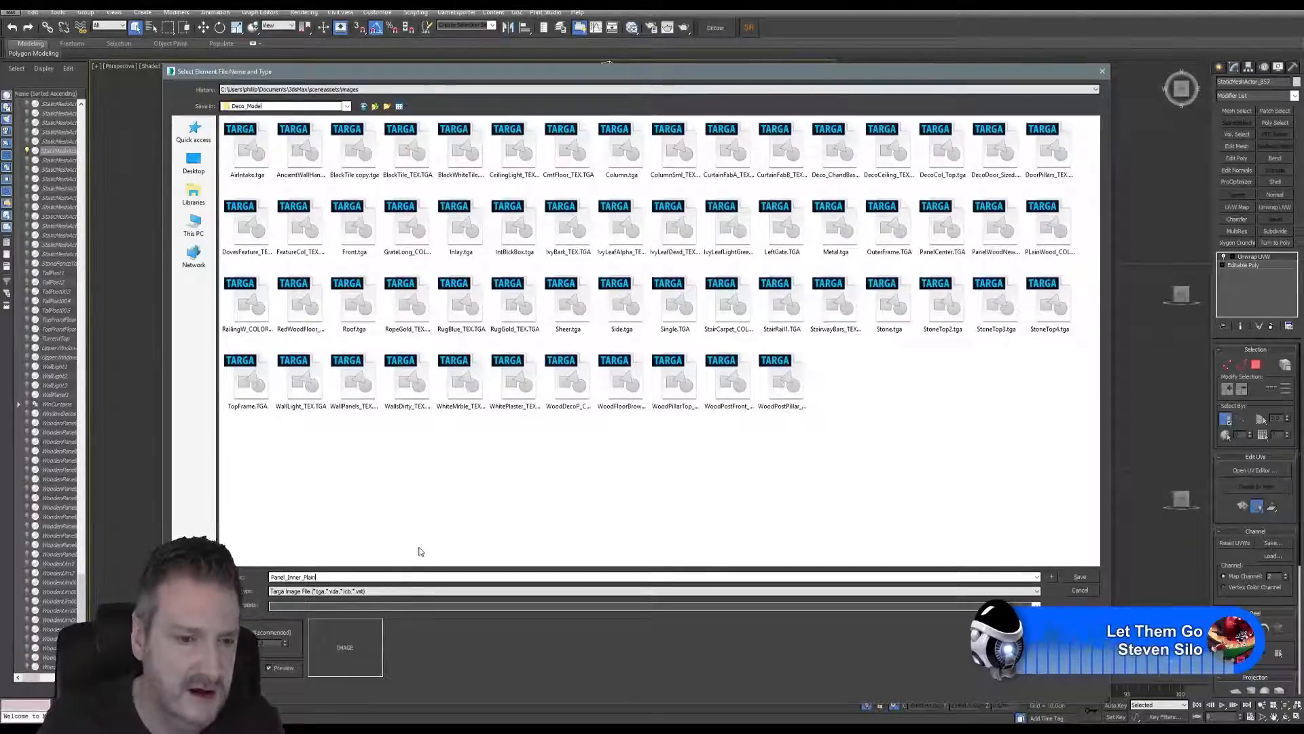
left_click(1085, 577)
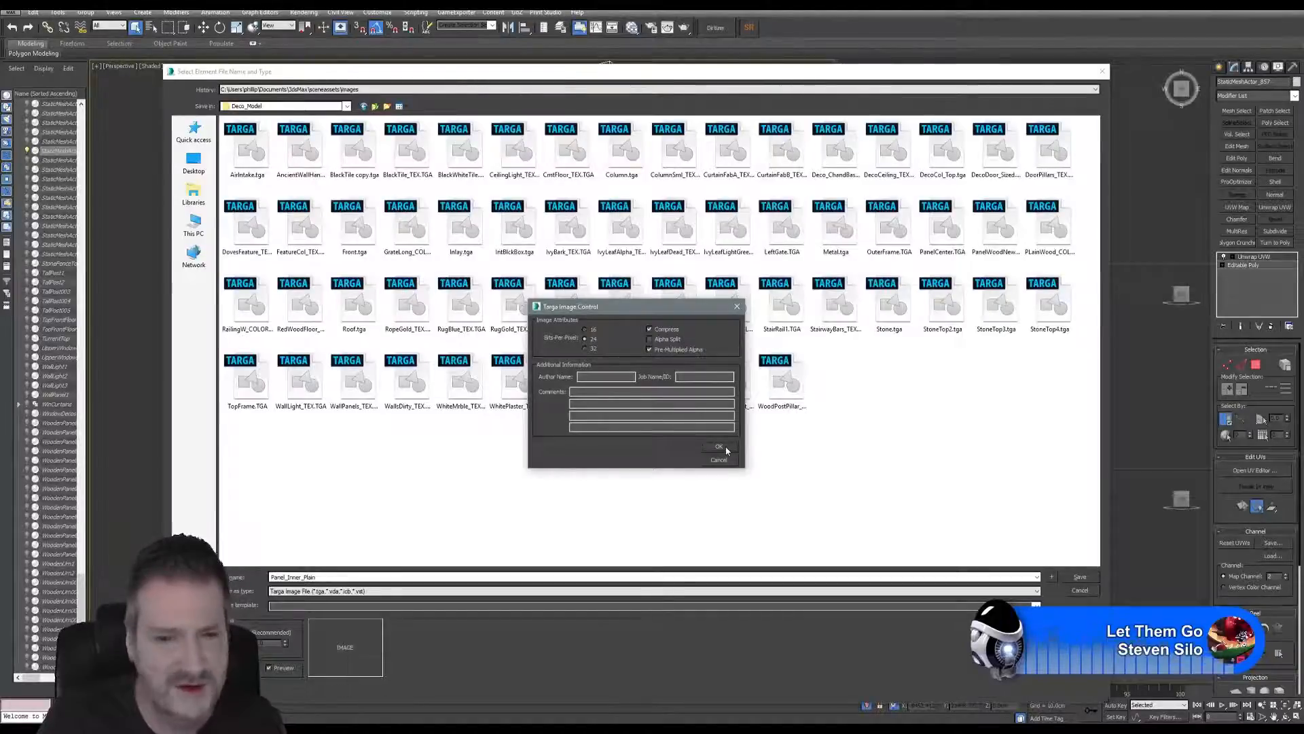
left_click(723, 446)
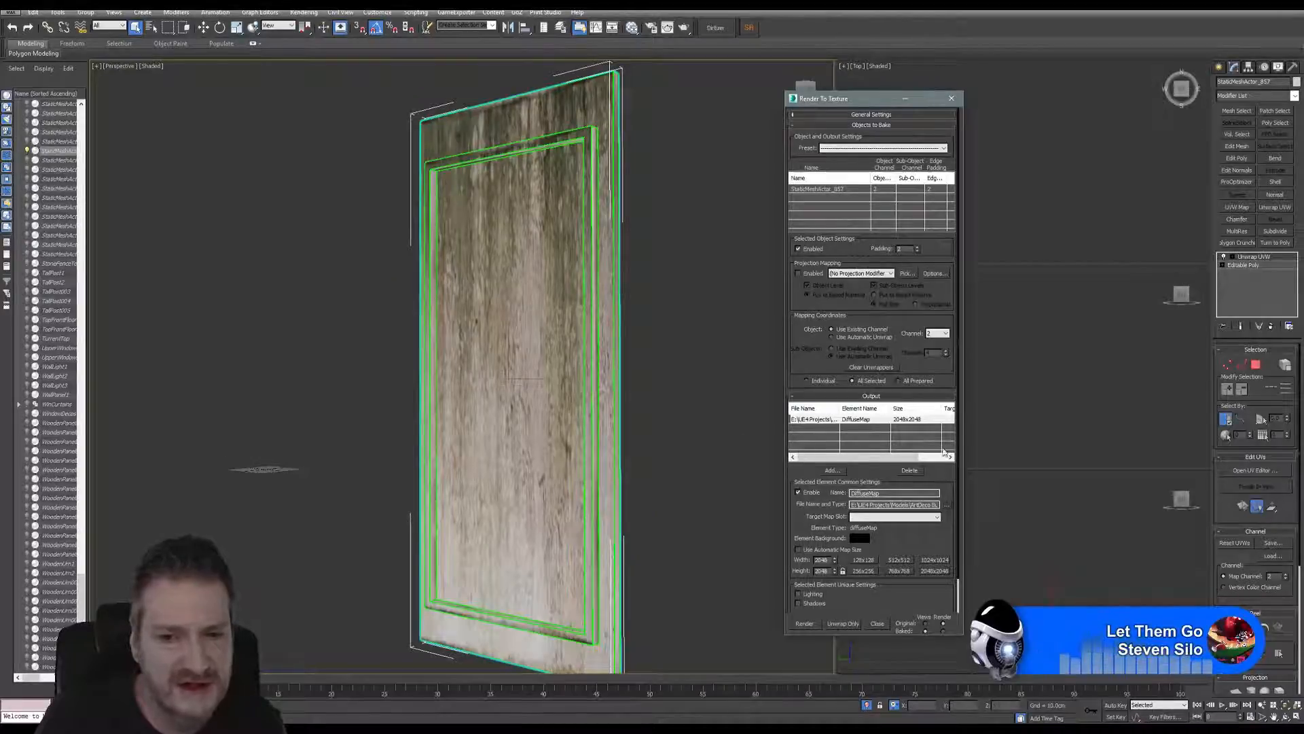
Step: Render the panel's diffuse map to texture, closing the rendered image and the bake settings when finished
left_click(804, 623)
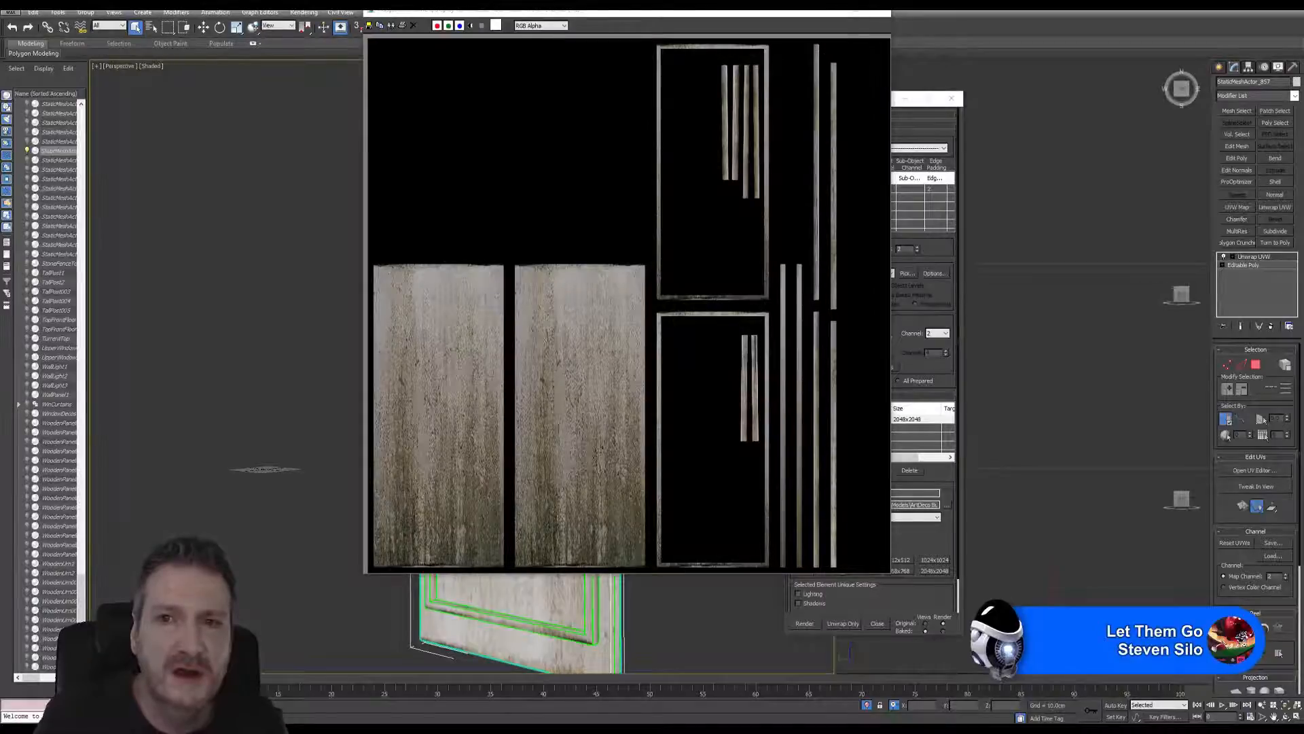
left_click(880, 14)
left_click(951, 99)
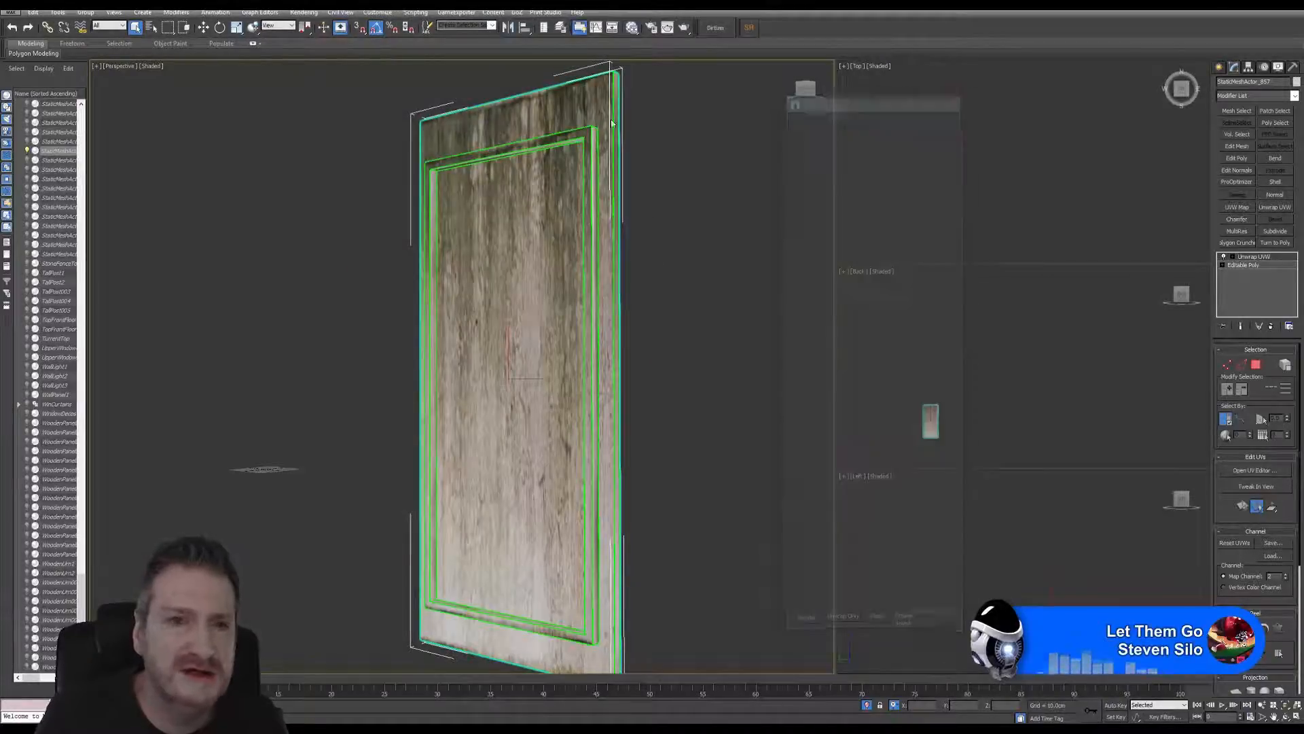
Step: Create a new Standard material in an empty area of the Slate Material Editor's node view
left_click(632, 27)
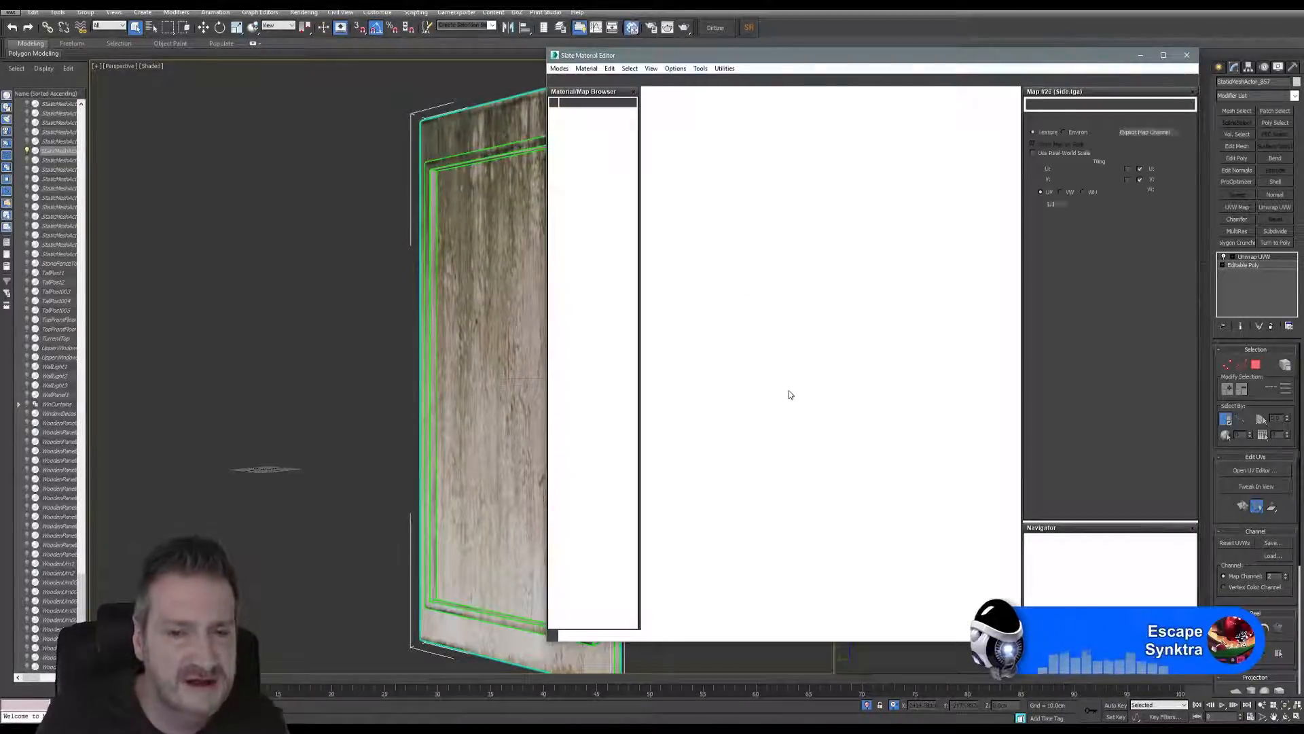
middle_click_drag(791, 409, 769, 277)
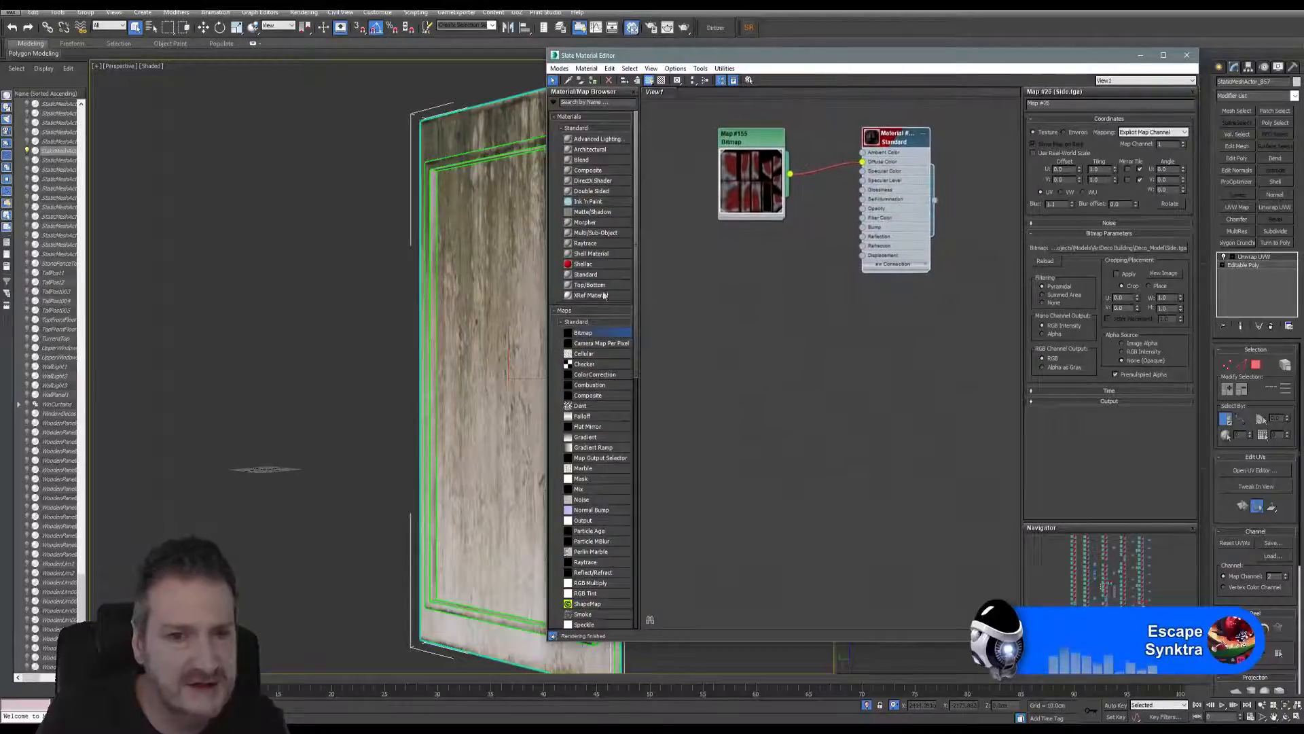
left_click_drag(586, 274, 895, 347)
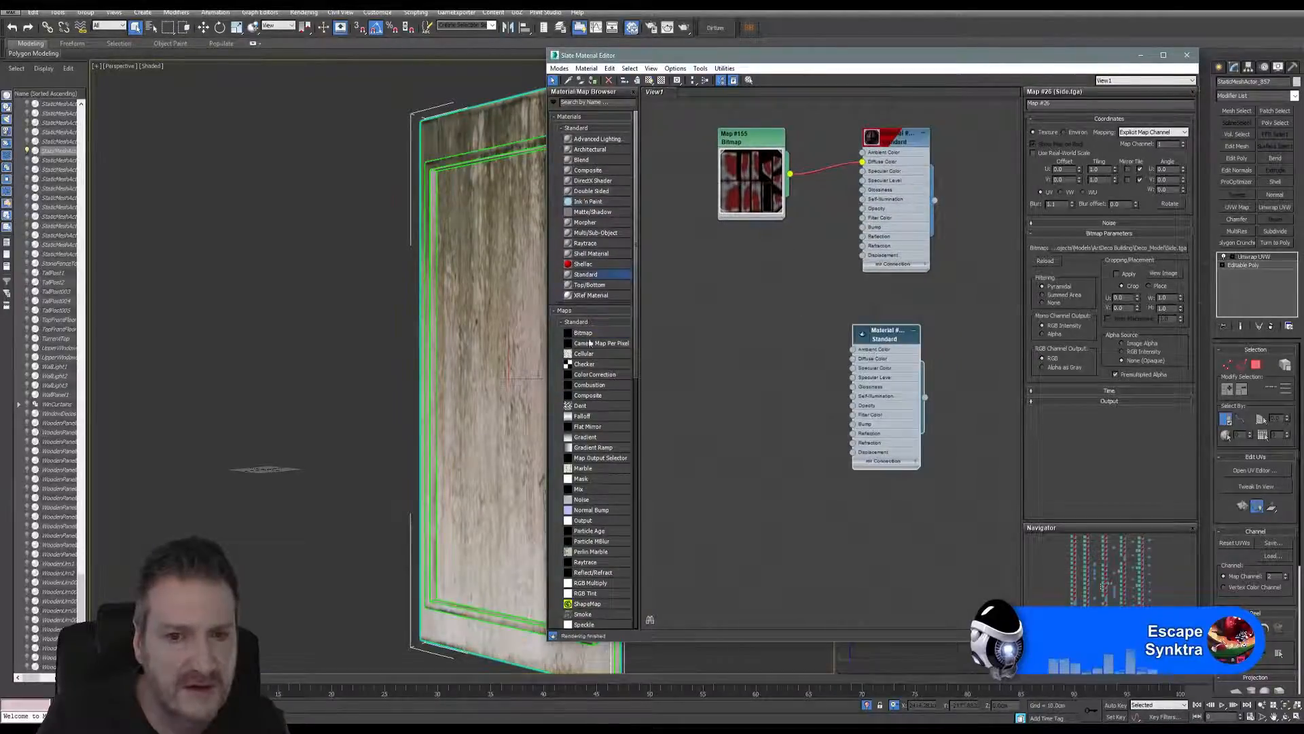
Step: Add a Bitmap map using the Panel_Inner_Plain Targa and connect it to the new material's Diffuse Color
left_click(582, 333)
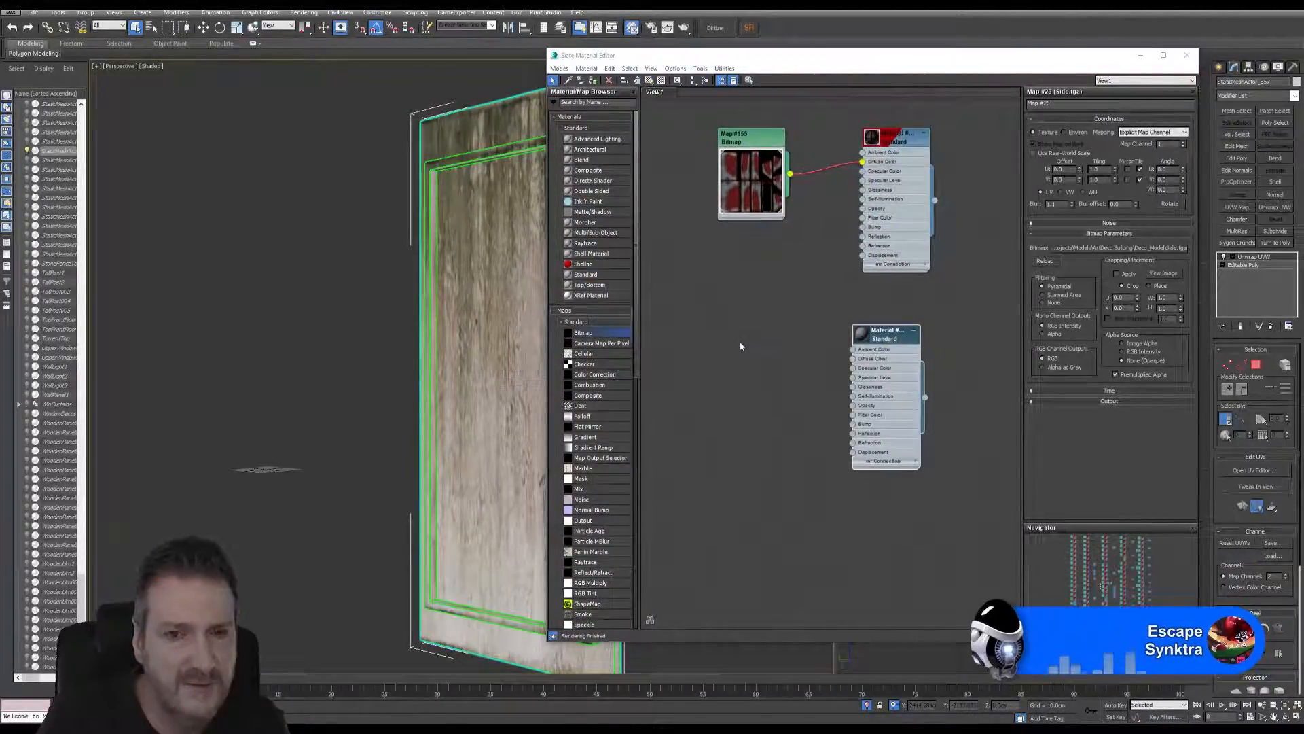
left_click(739, 345)
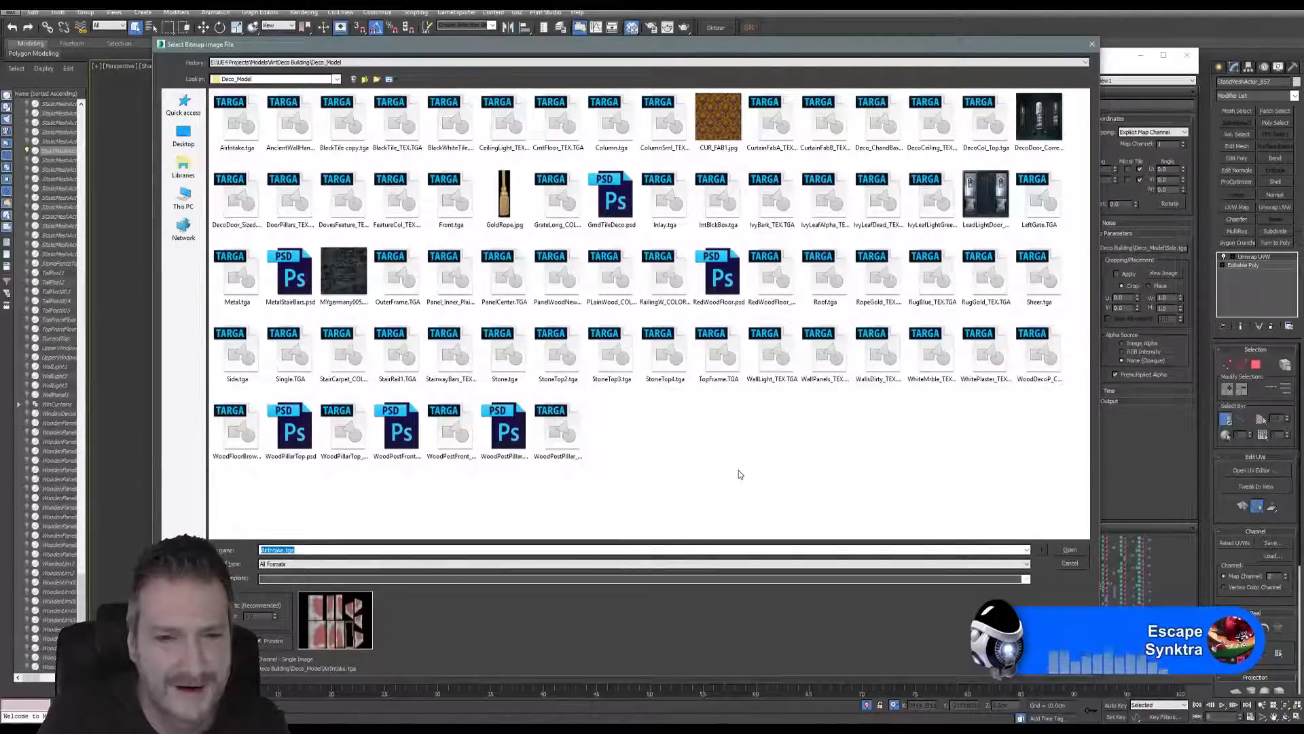
left_click(451, 275)
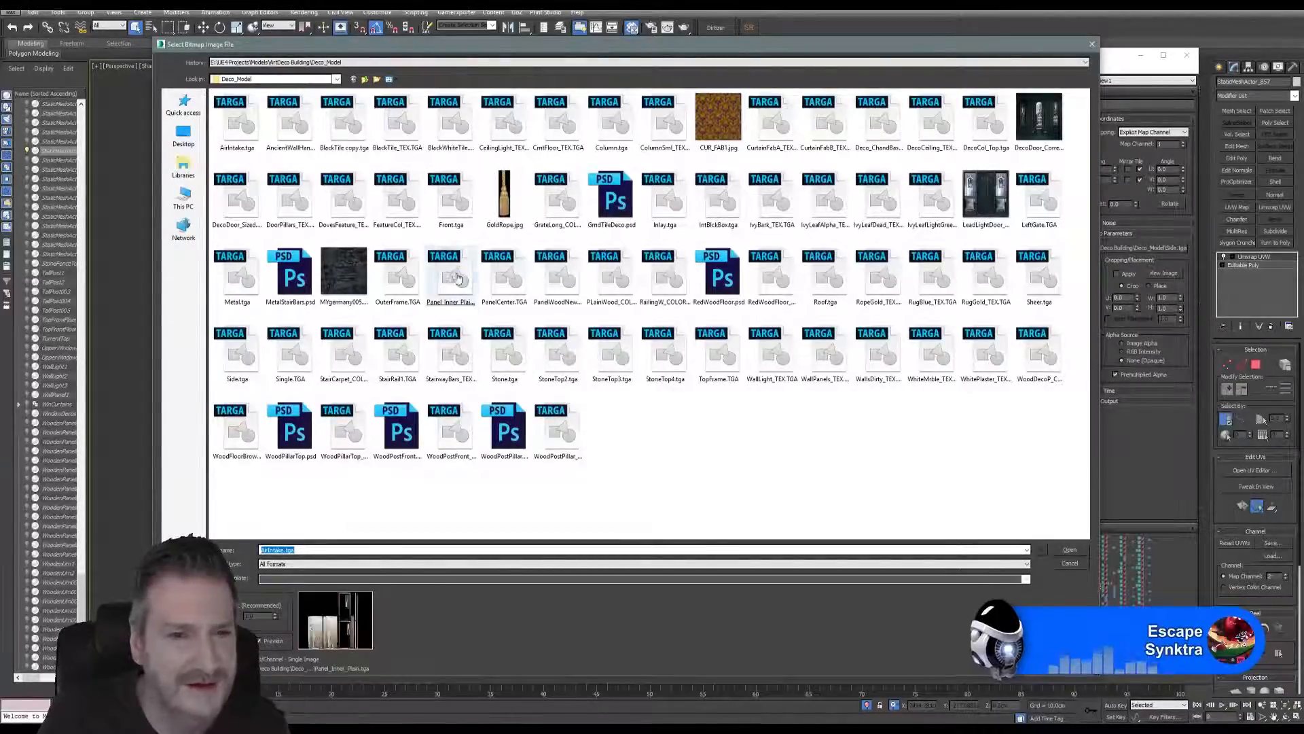
key("Return")
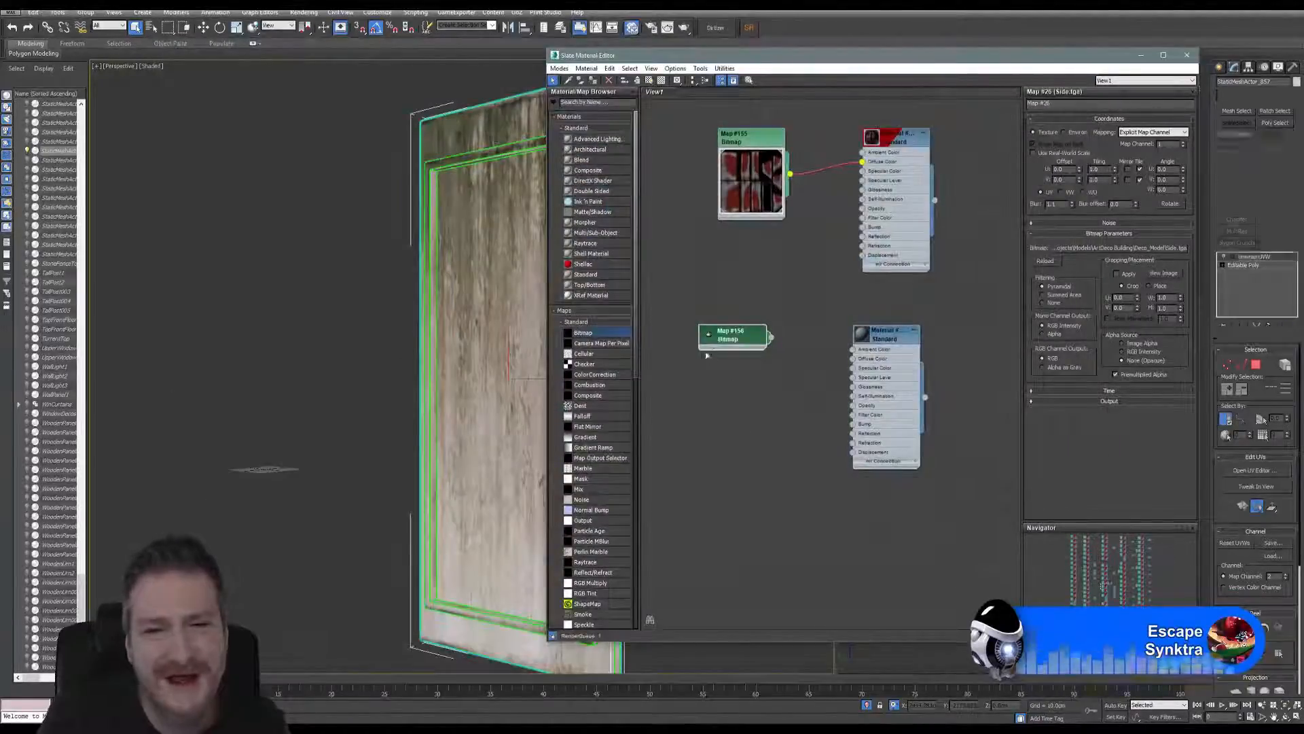
left_click_drag(732, 339, 850, 360)
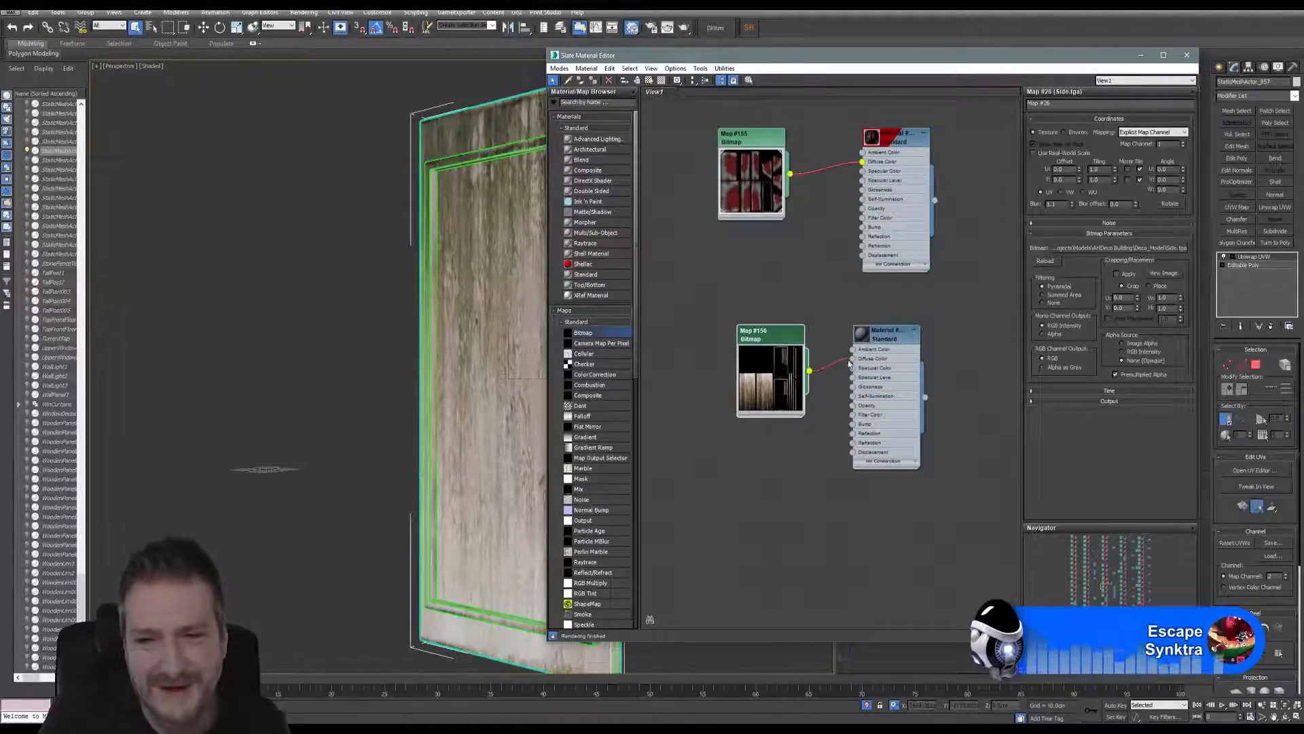
Step: Enable shaded viewport display for the new material and close the material editor
right_click(891, 333)
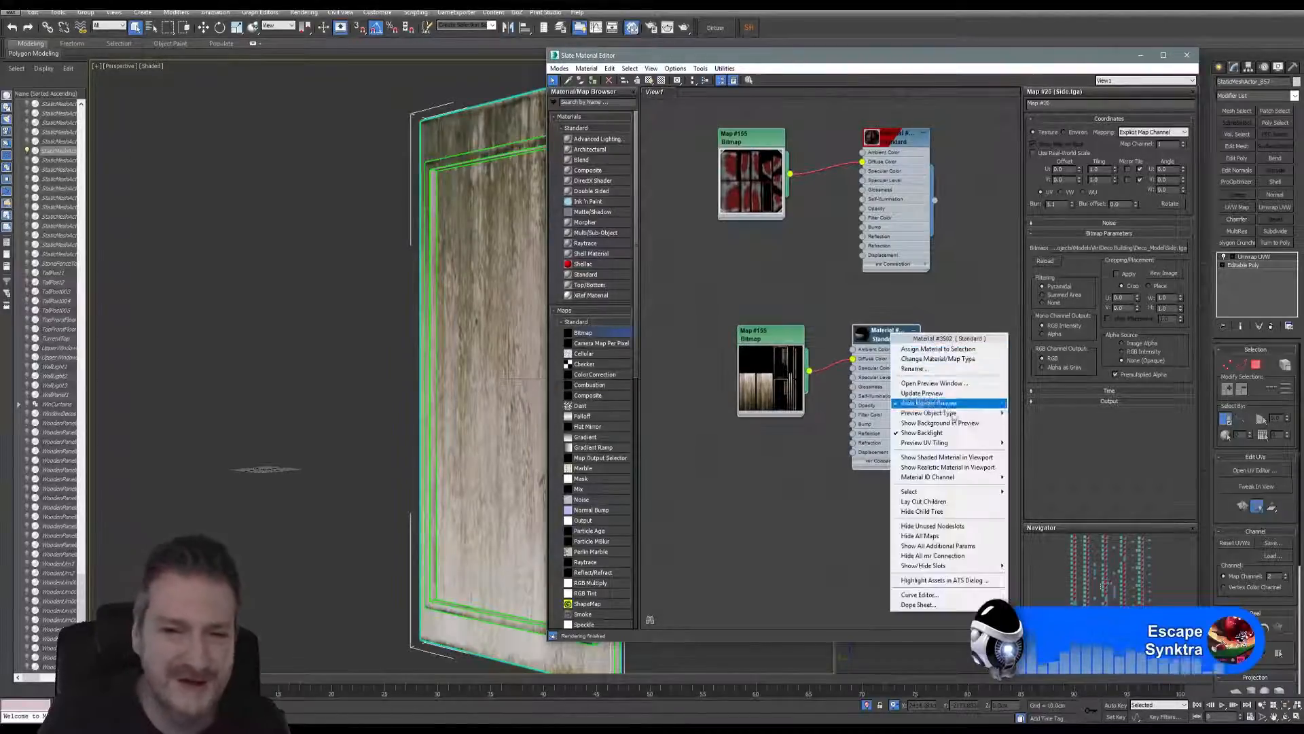
left_click(937, 456)
right_click(892, 335)
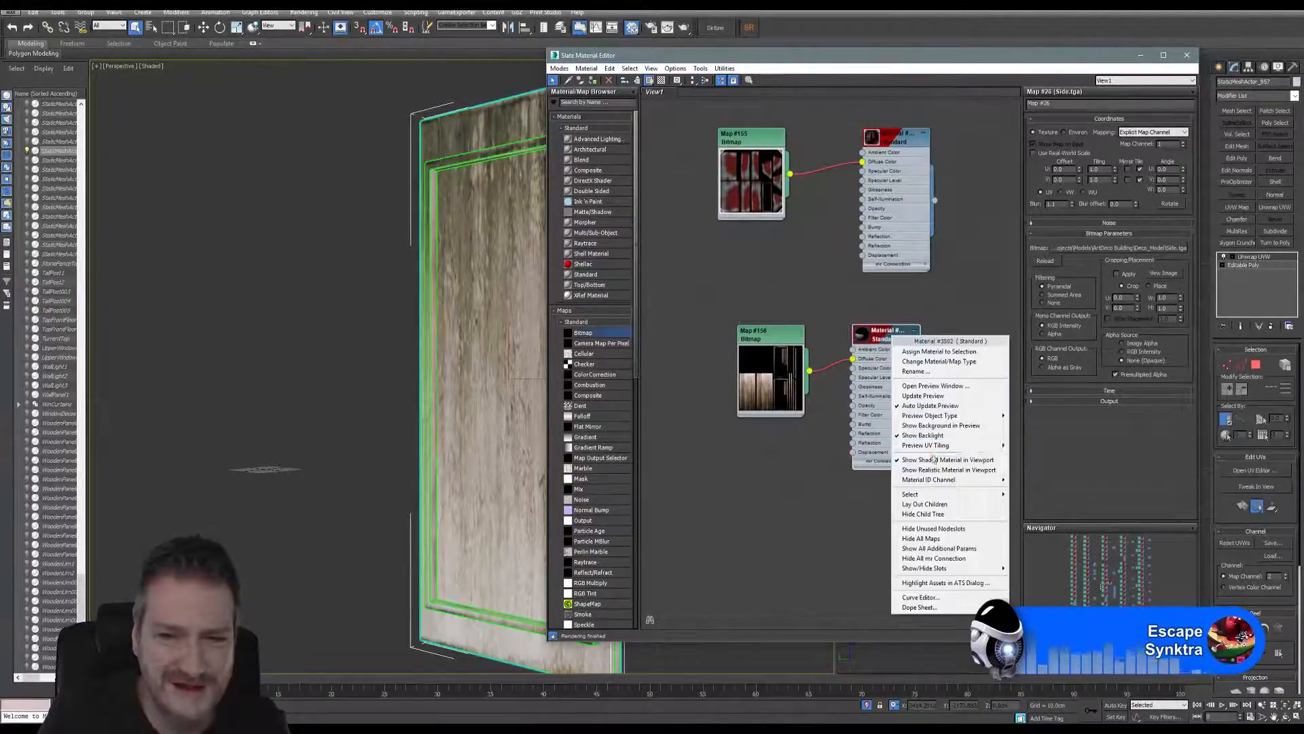
left_click(925, 470)
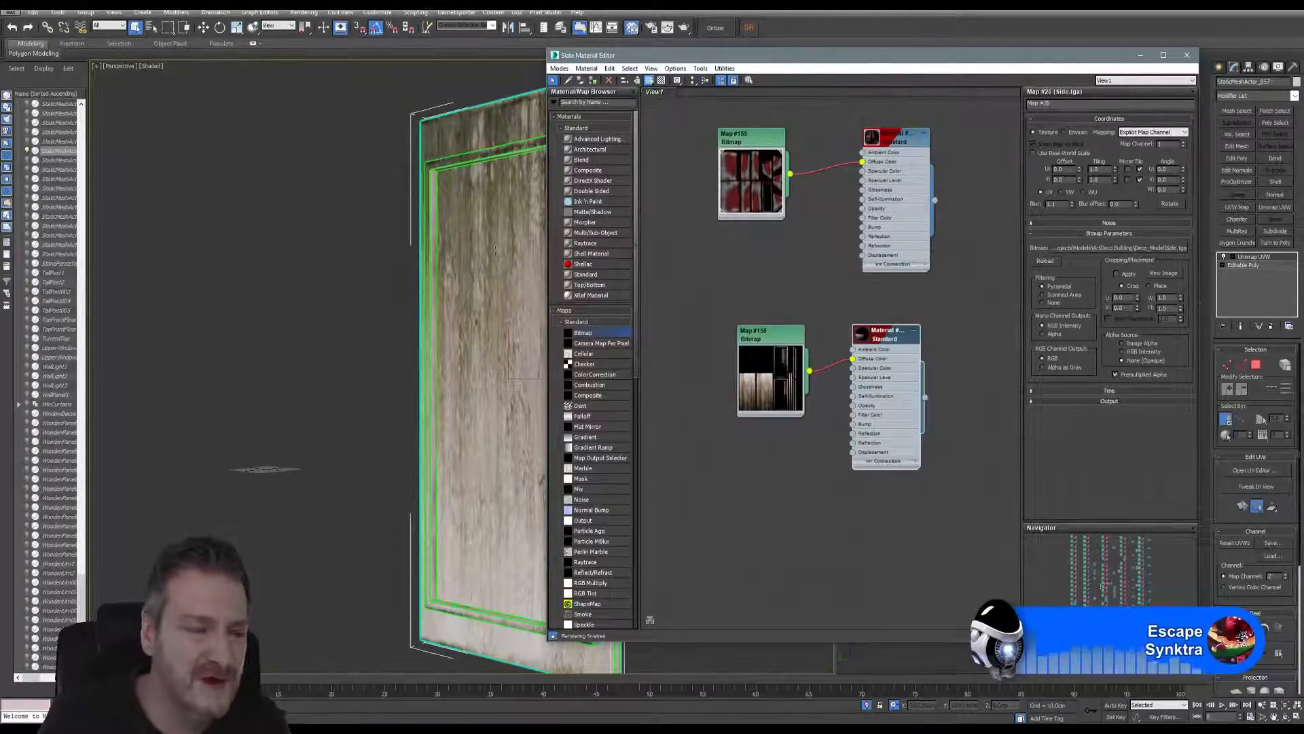
left_click(1187, 55)
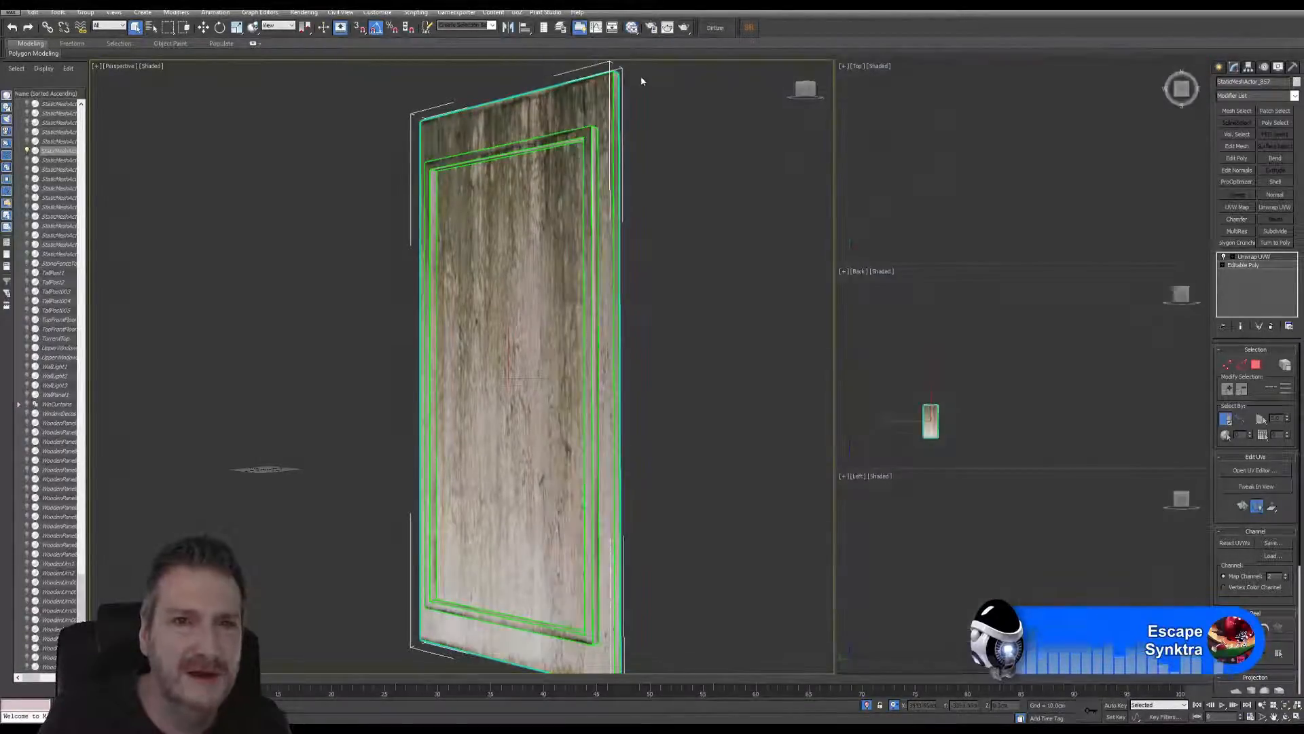
Step: Open the Channel Info utility for the panel and copy its map channel 2 onto map channel 1
left_click(1291, 68)
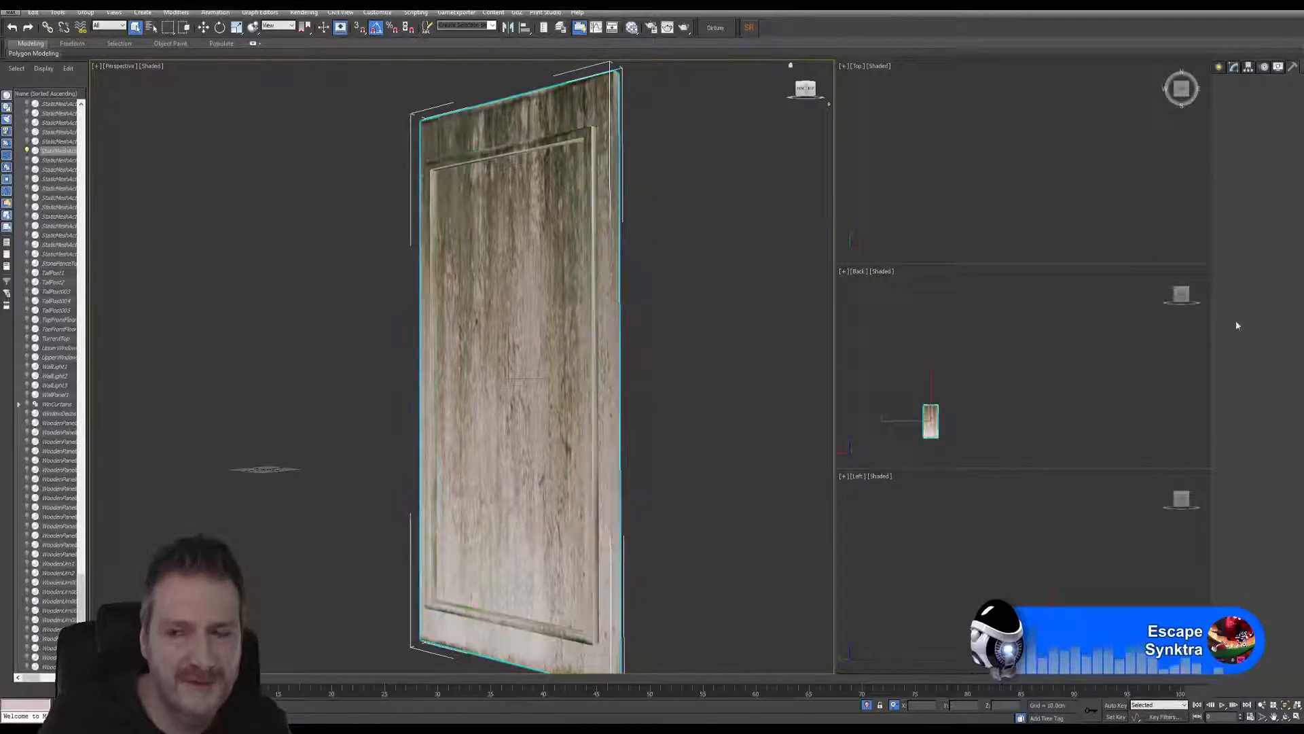
left_click(1256, 196)
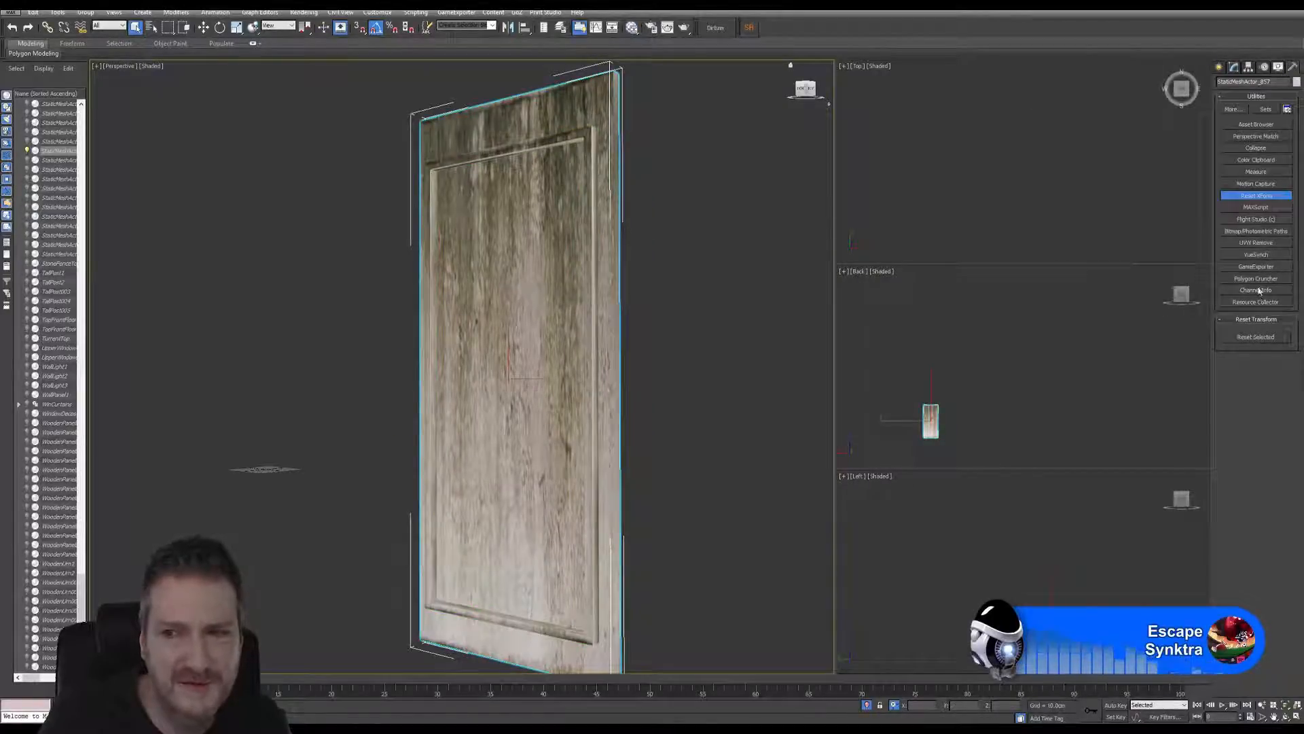
left_click(1256, 290)
left_click(1255, 338)
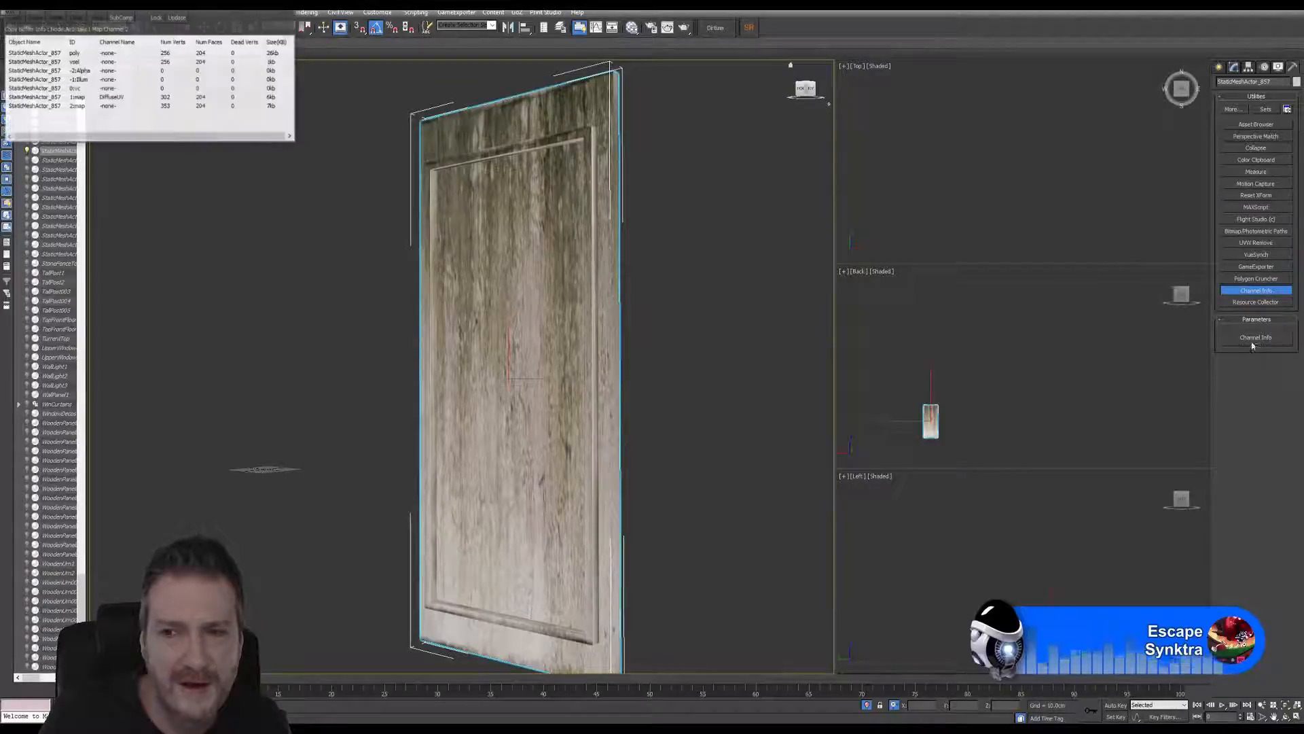
right_click(81, 106)
left_click(91, 113)
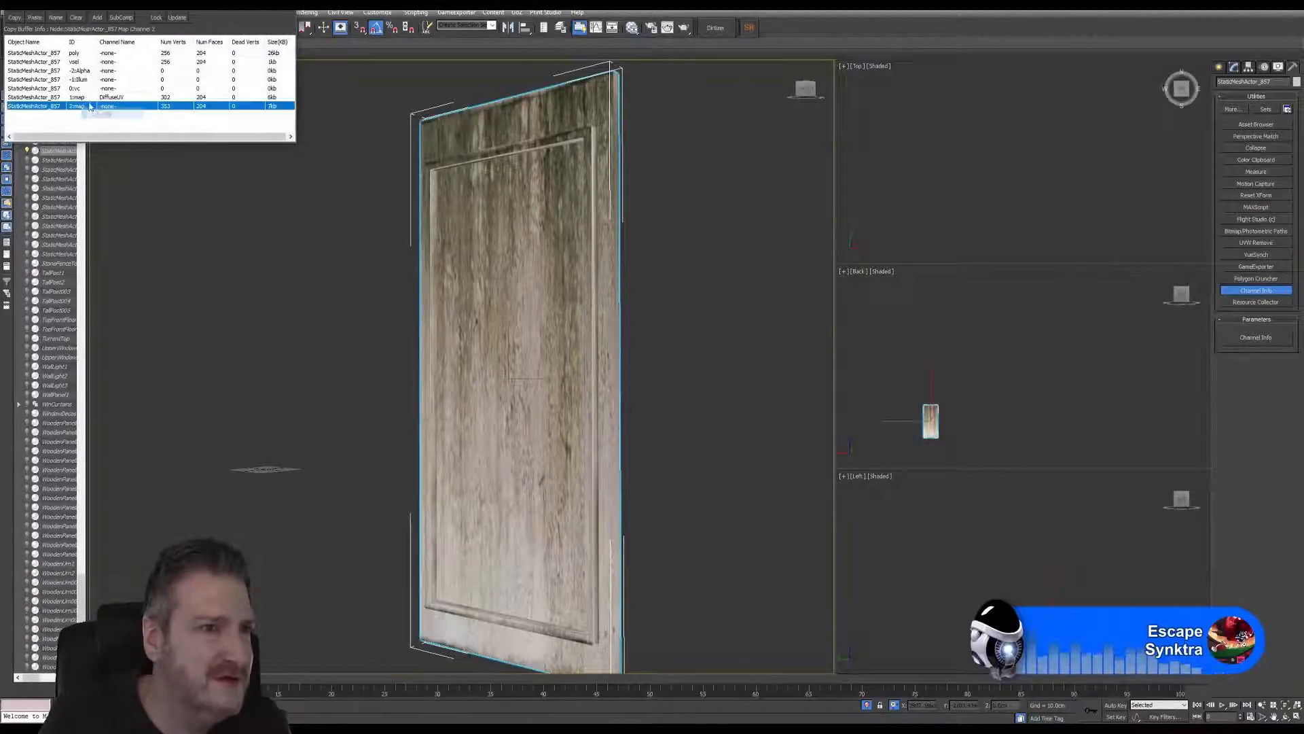
right_click(85, 97)
left_click(94, 111)
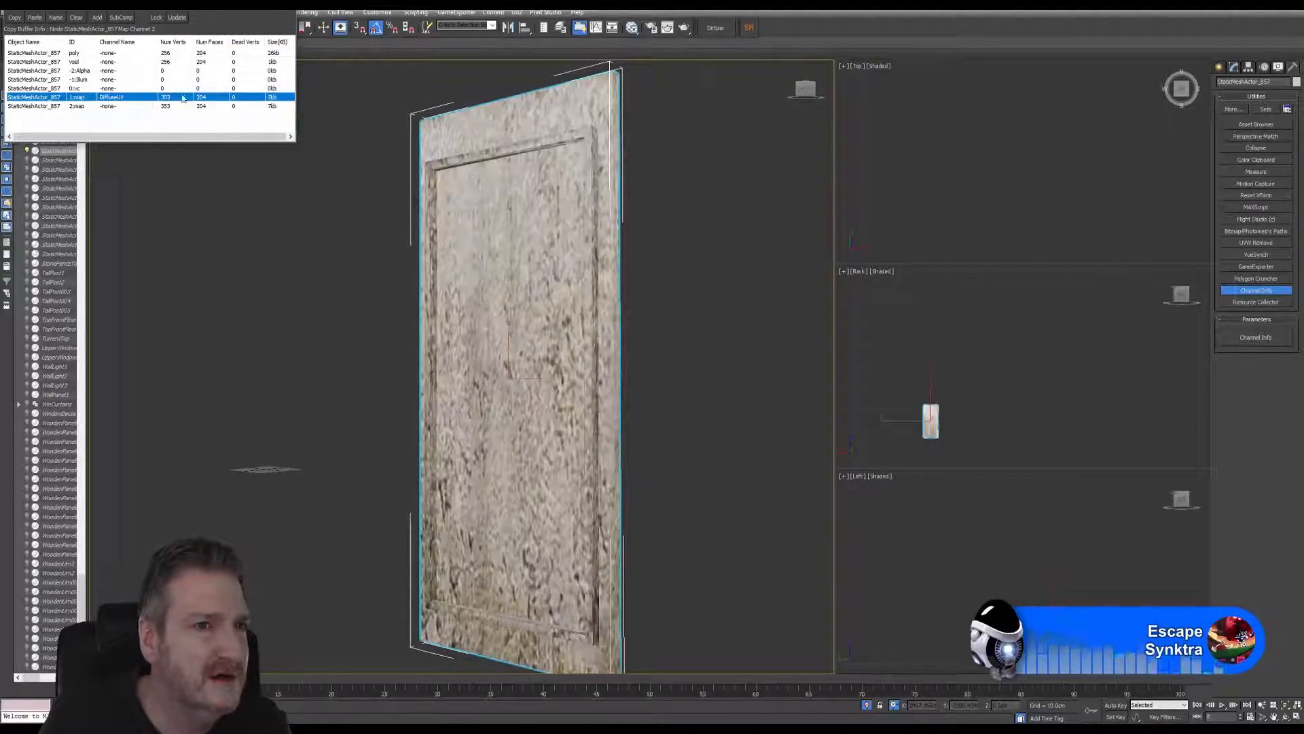
Step: Clear the panel's map channel 2 and close the channel information
right_click(74, 108)
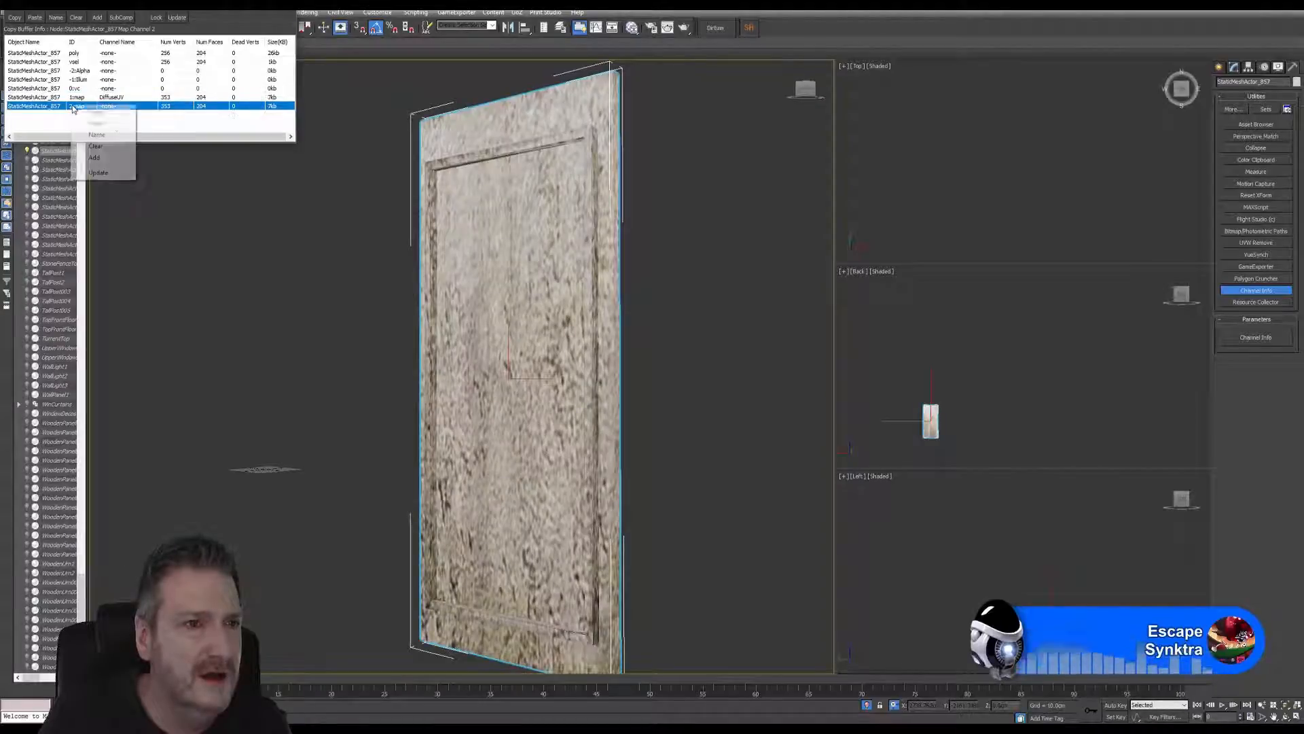
left_click(103, 146)
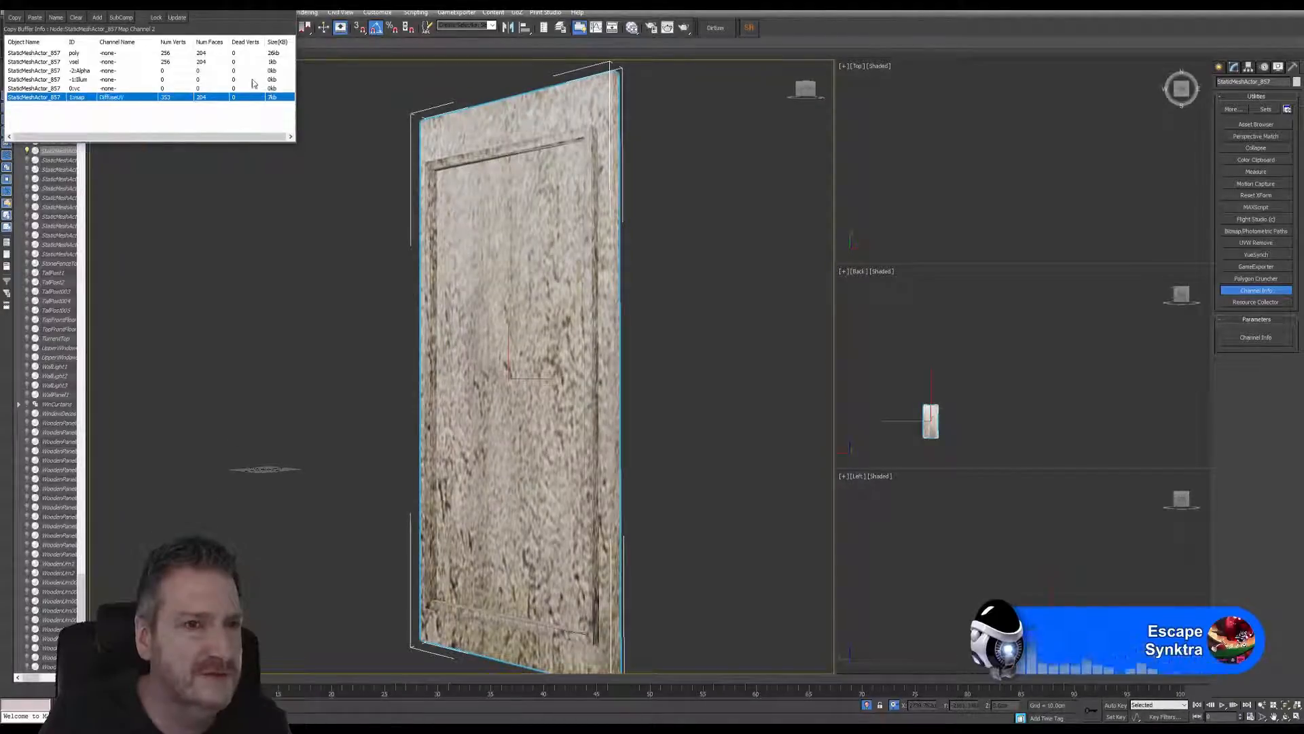
left_click(281, 12)
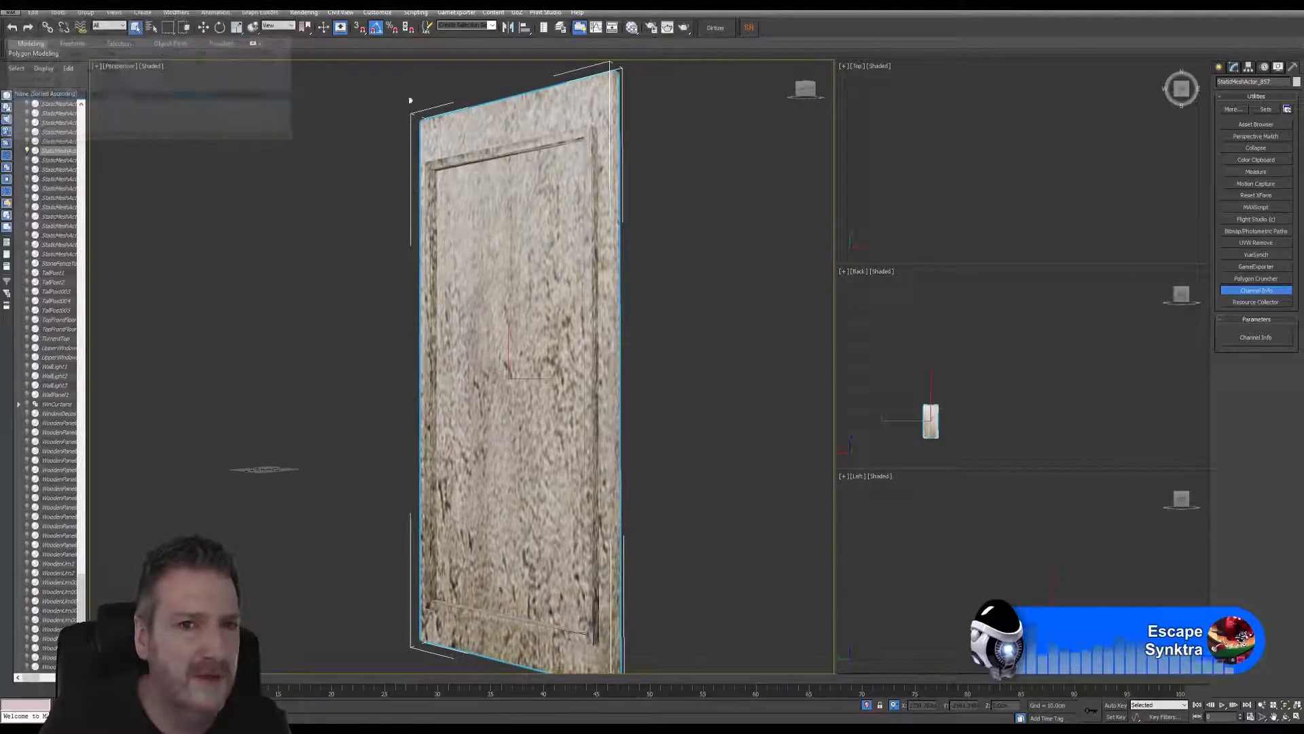
Step: Assign the new Standard material with the baked texture to the selected panel and close the material editor
left_click(637, 29)
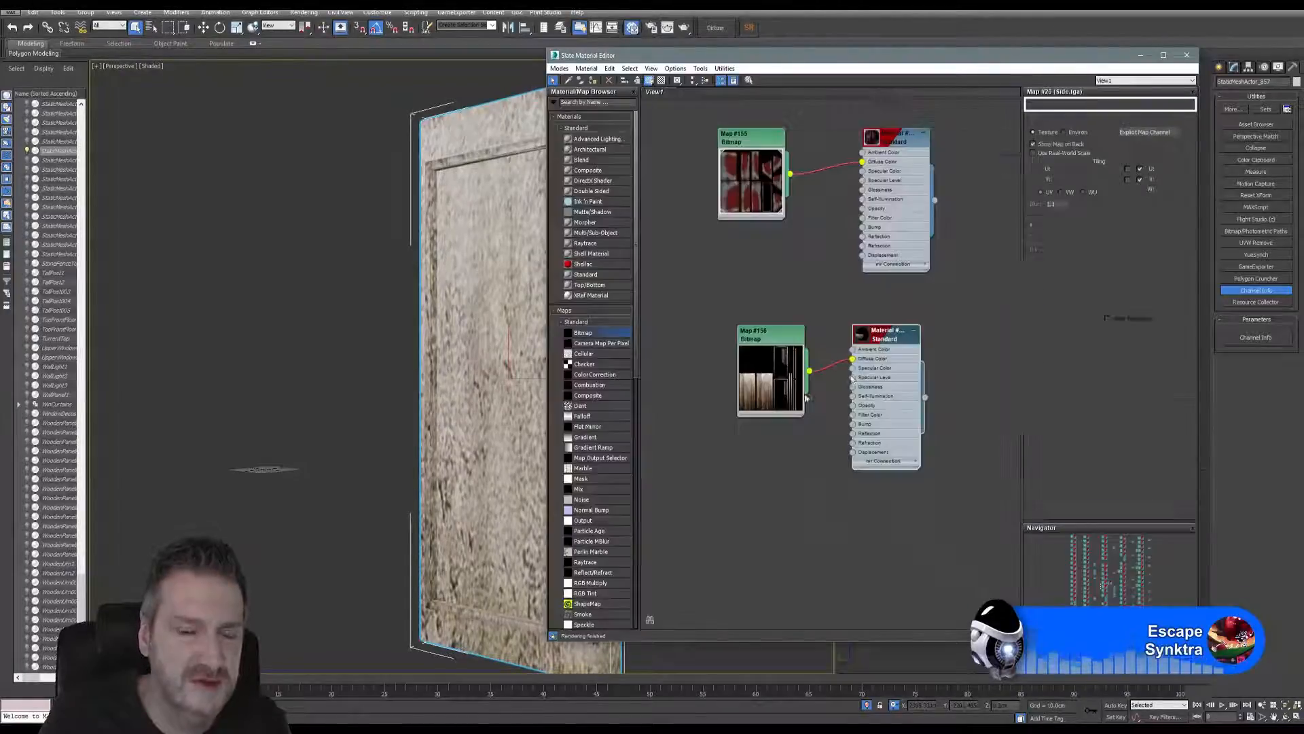
right_click(893, 332)
left_click(894, 352)
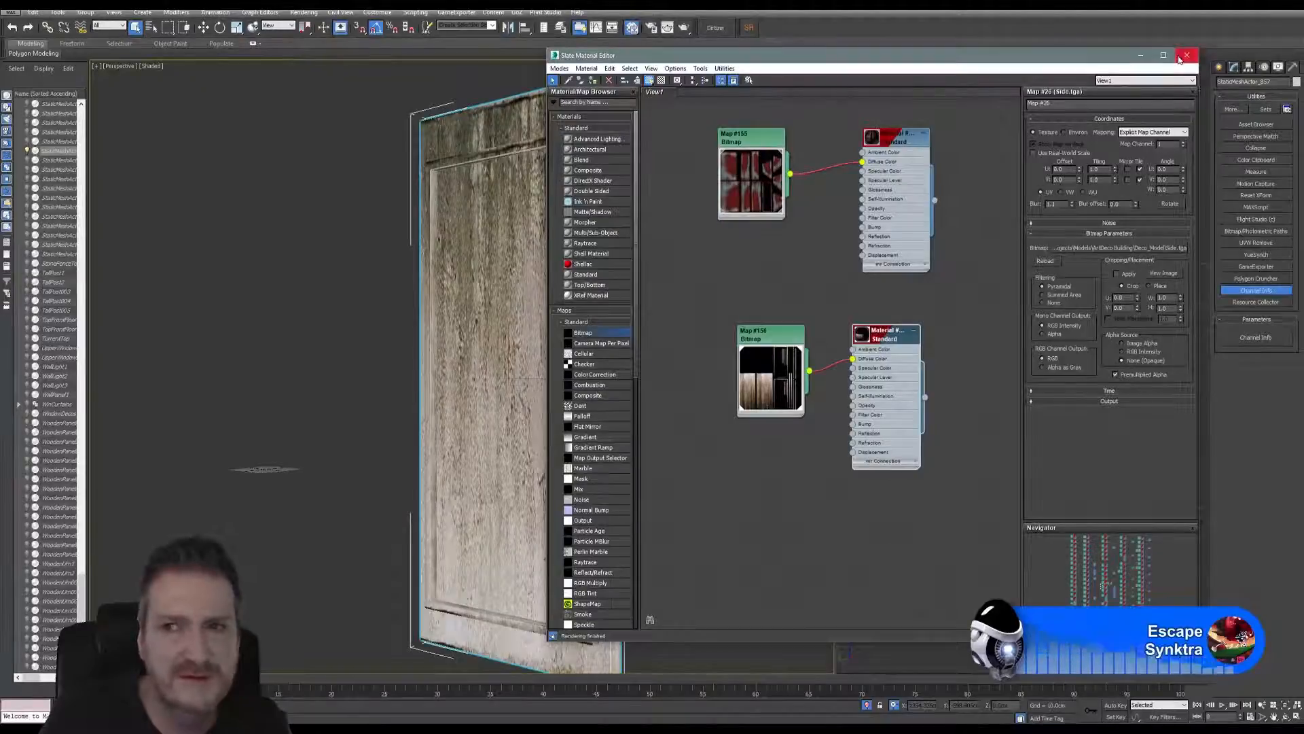
left_click(1187, 55)
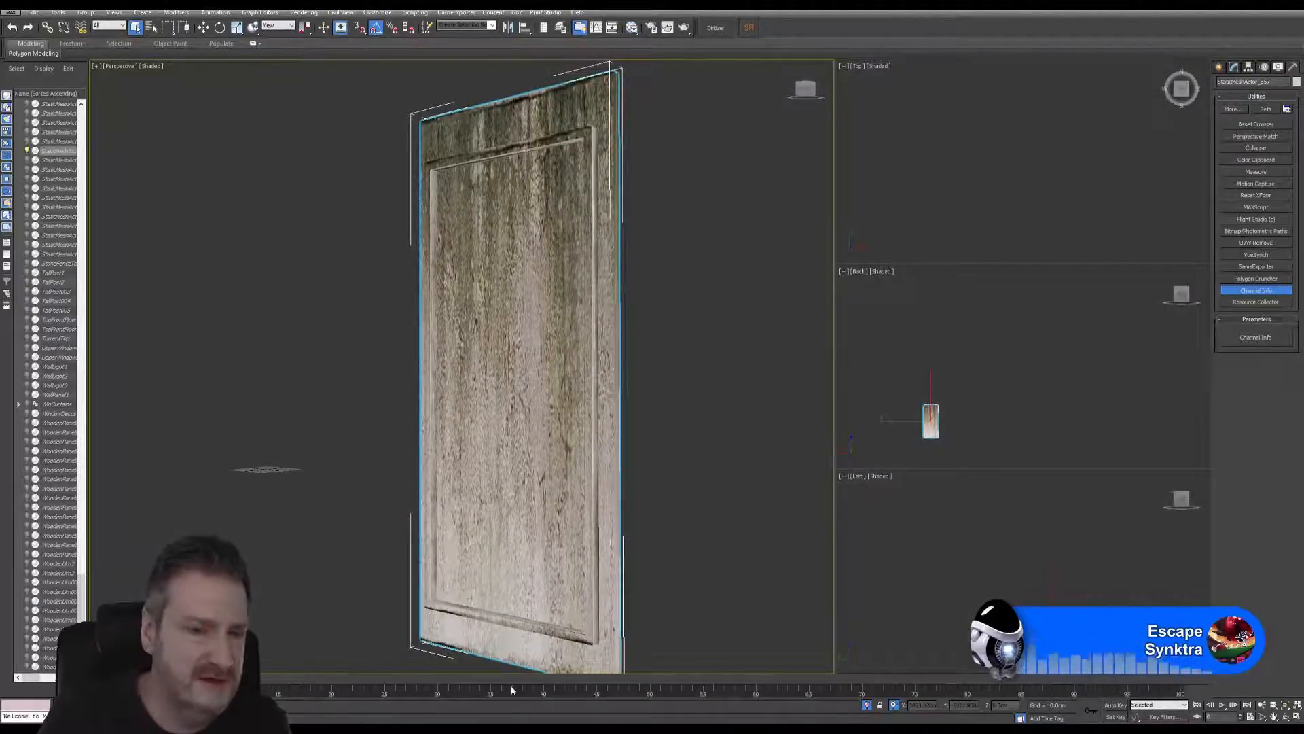
Step: Collapse the panel's whole modifier stack into the Editable Poly
left_click(1234, 67)
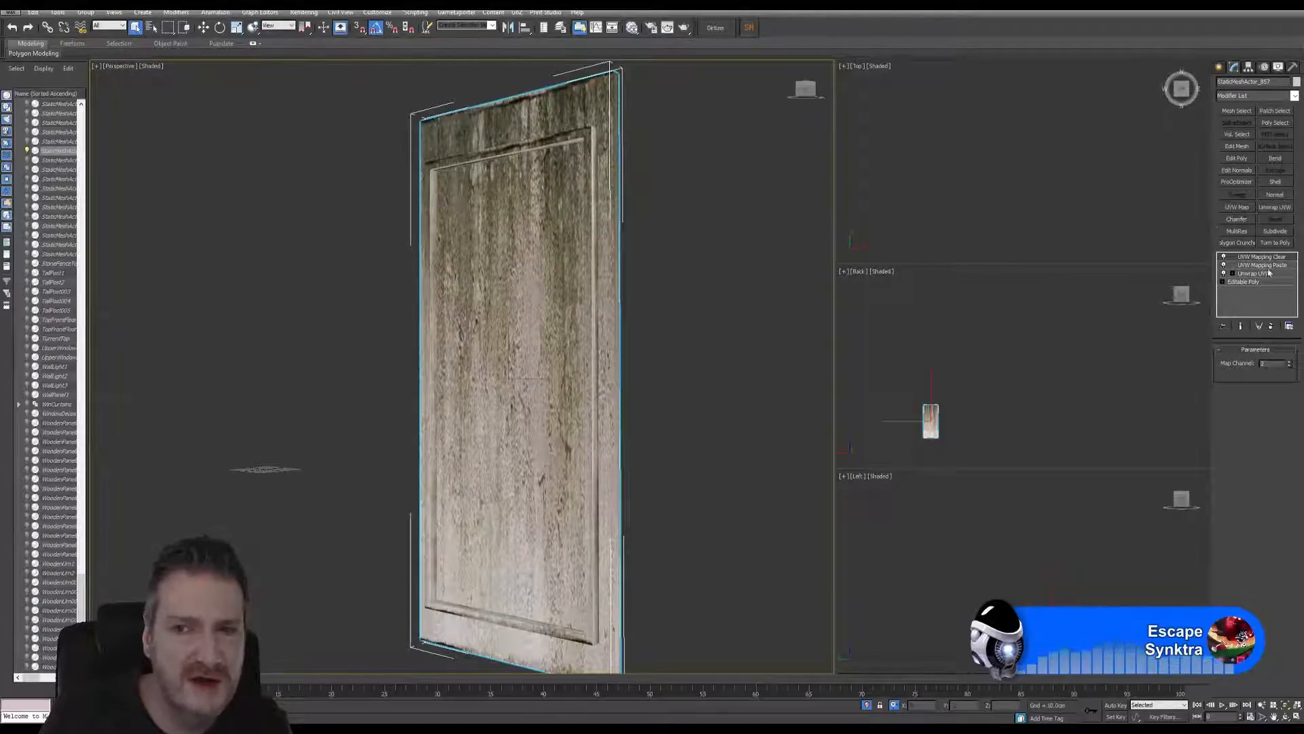
right_click(1252, 257)
left_click(1199, 347)
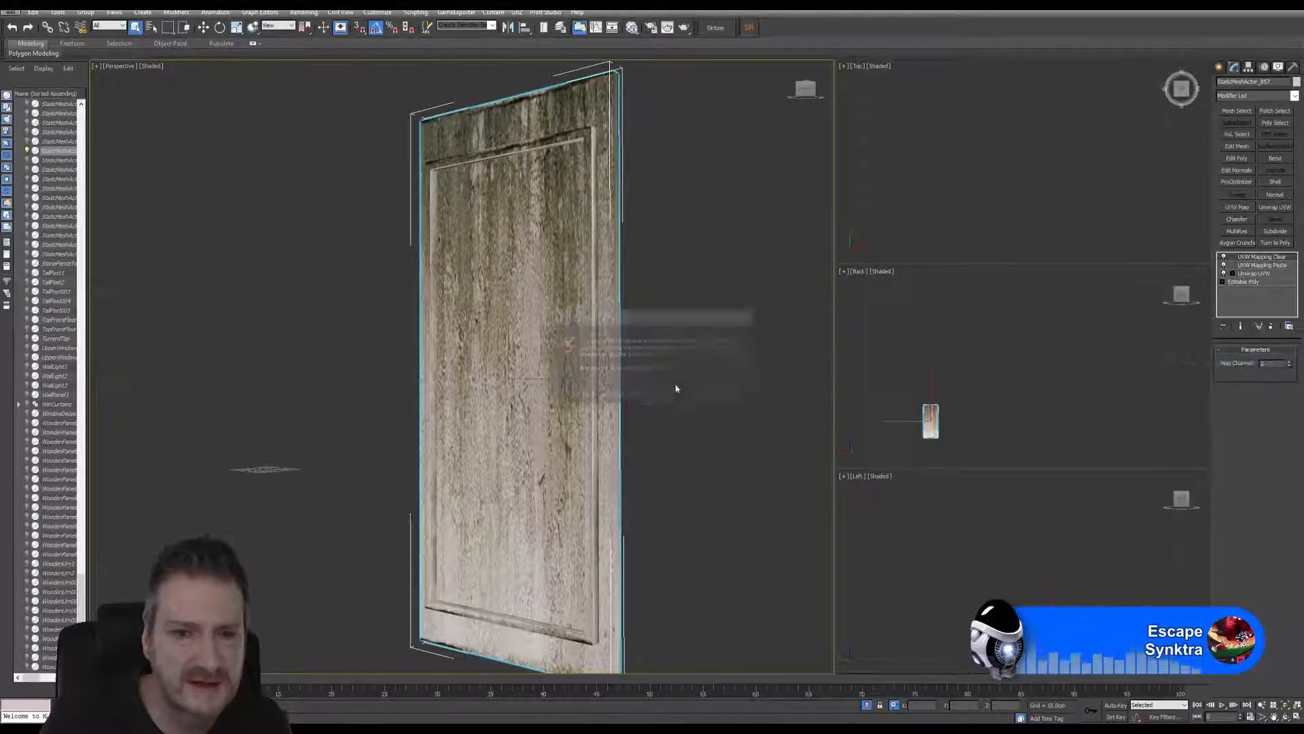
left_click(695, 395)
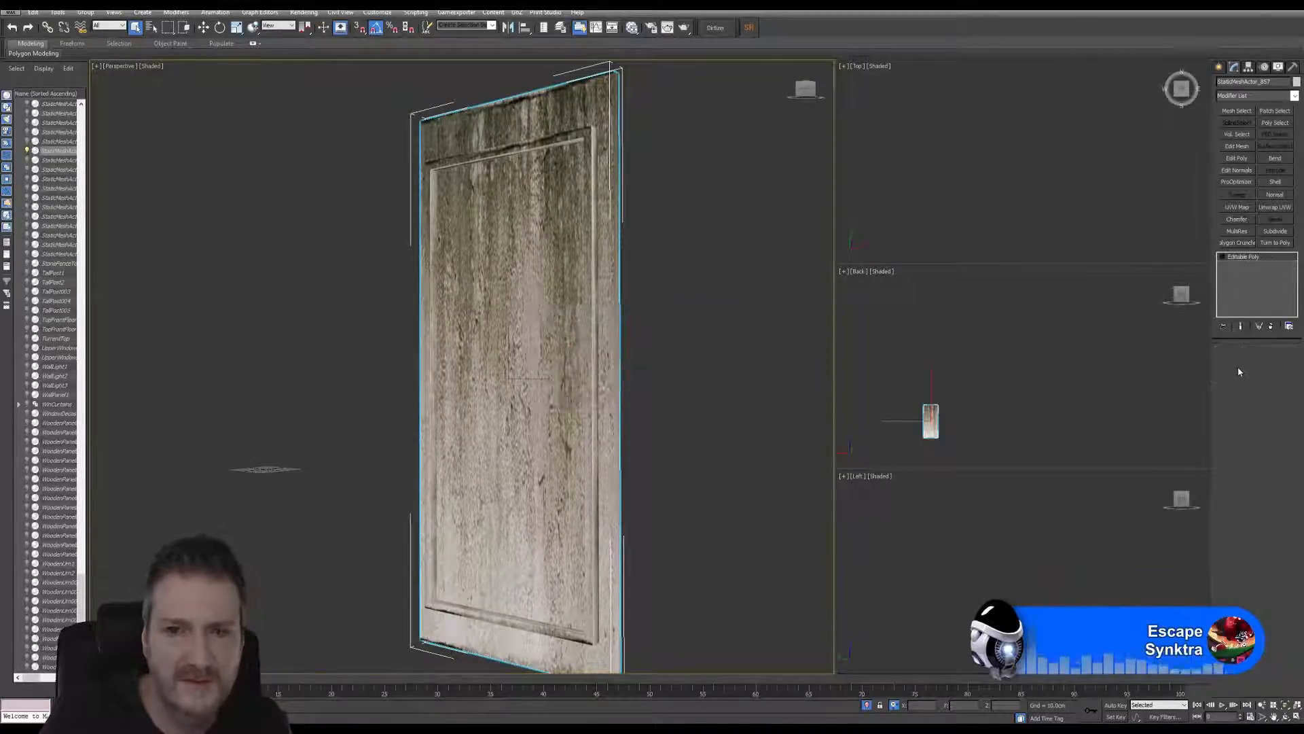
Step: Export the panel to the Exports folder as an OBJ file named Panel_Inner_Plain, keeping the offered export options
left_click(16, 12)
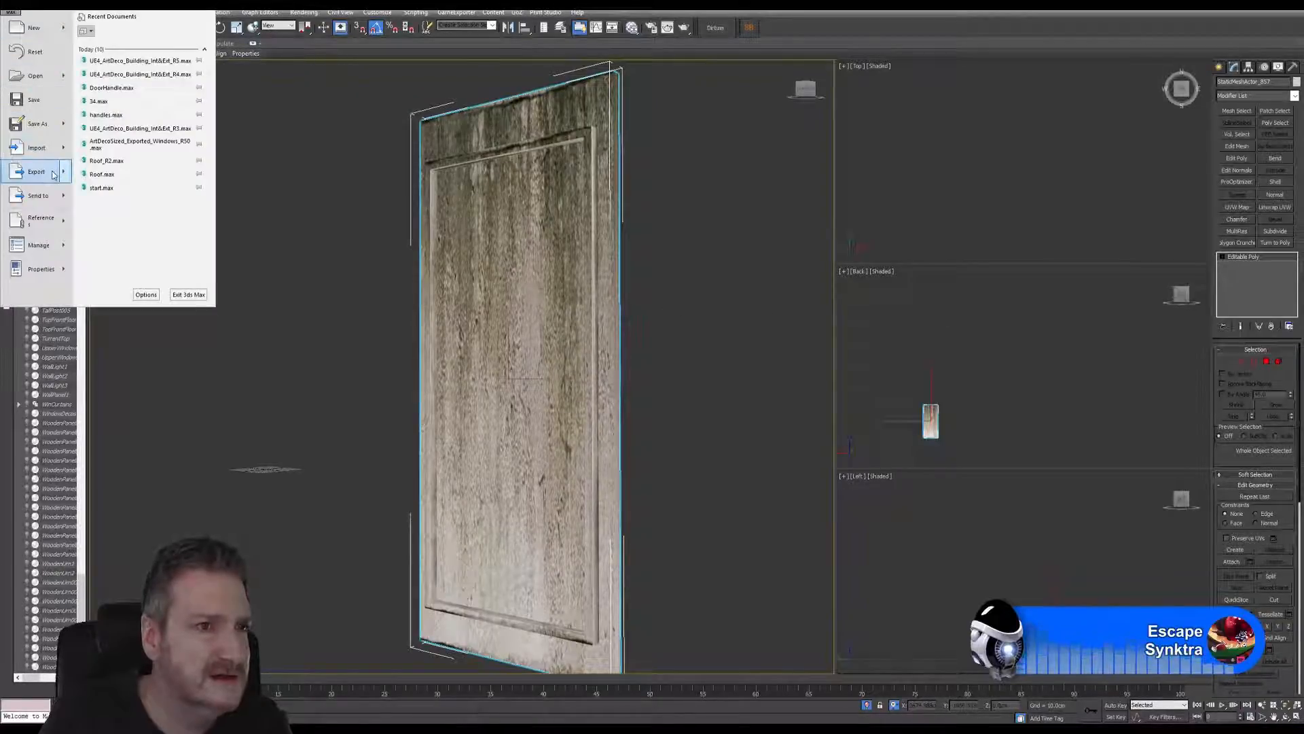
mouse_move(54, 175)
left_click(142, 91)
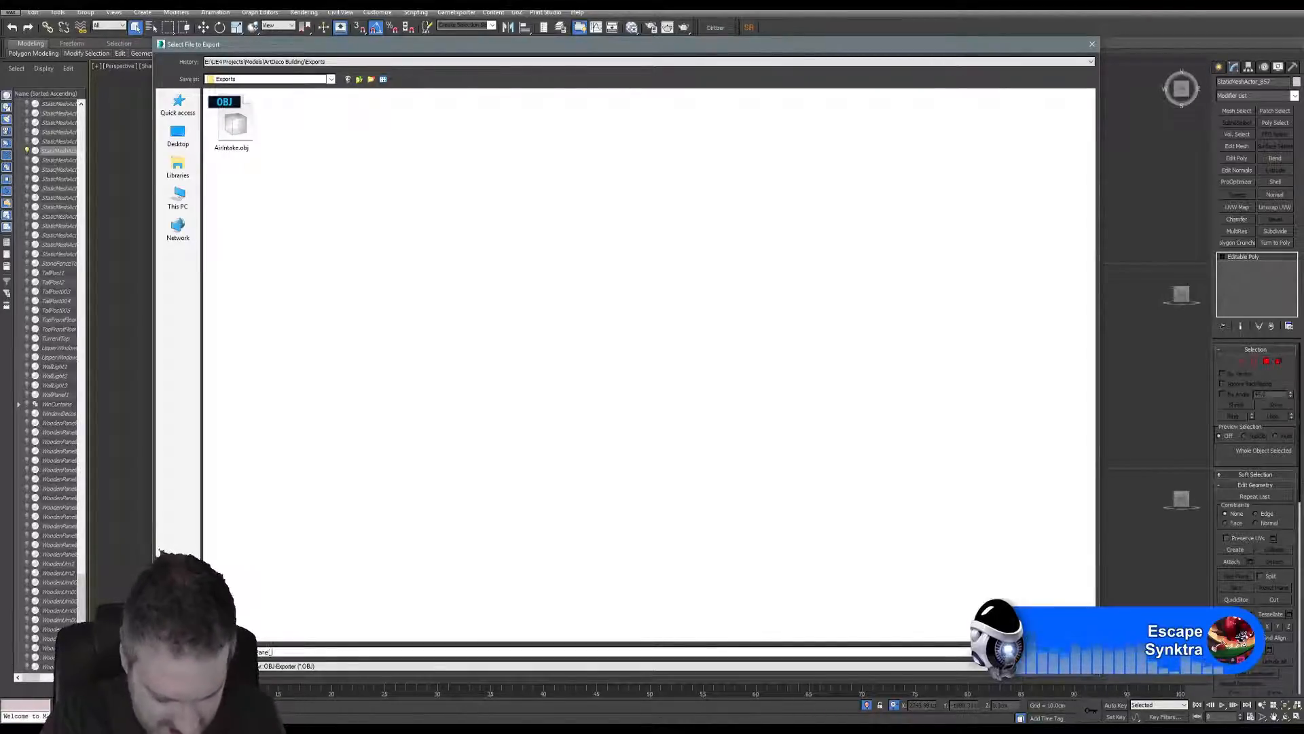
type("r_Plan")
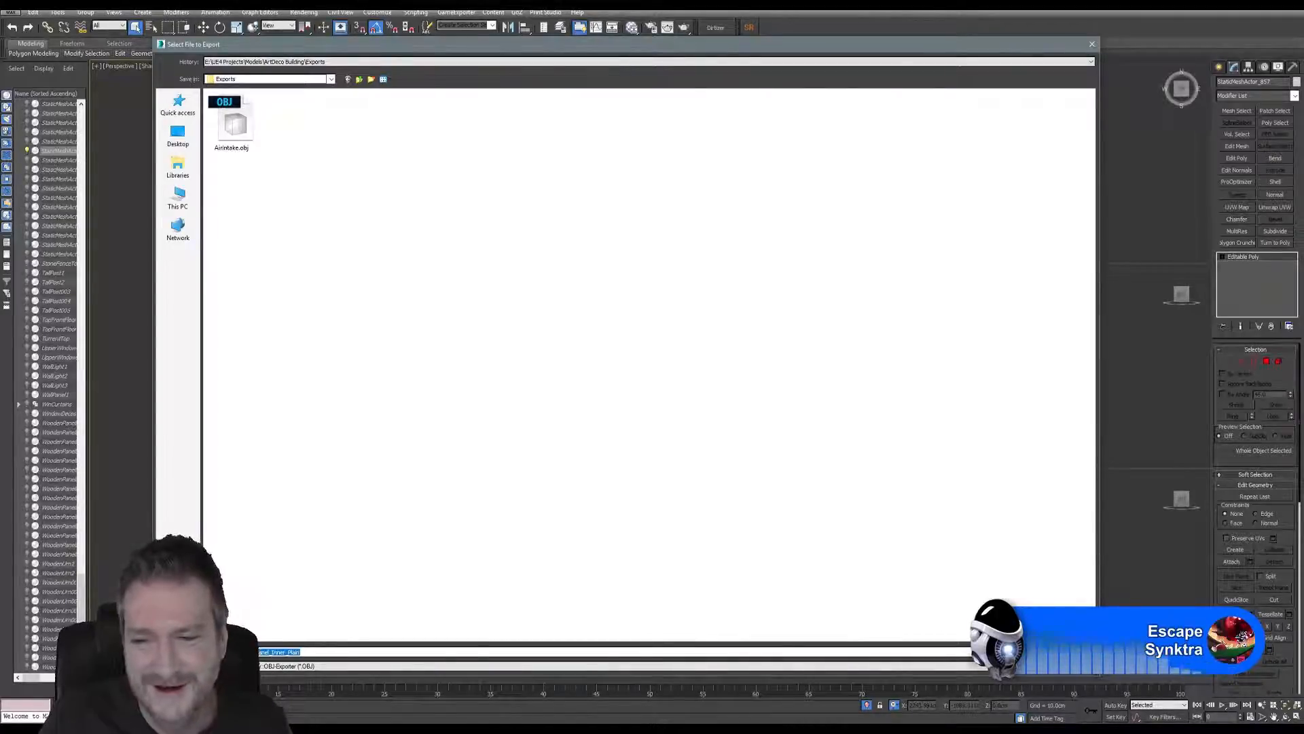
key("Return")
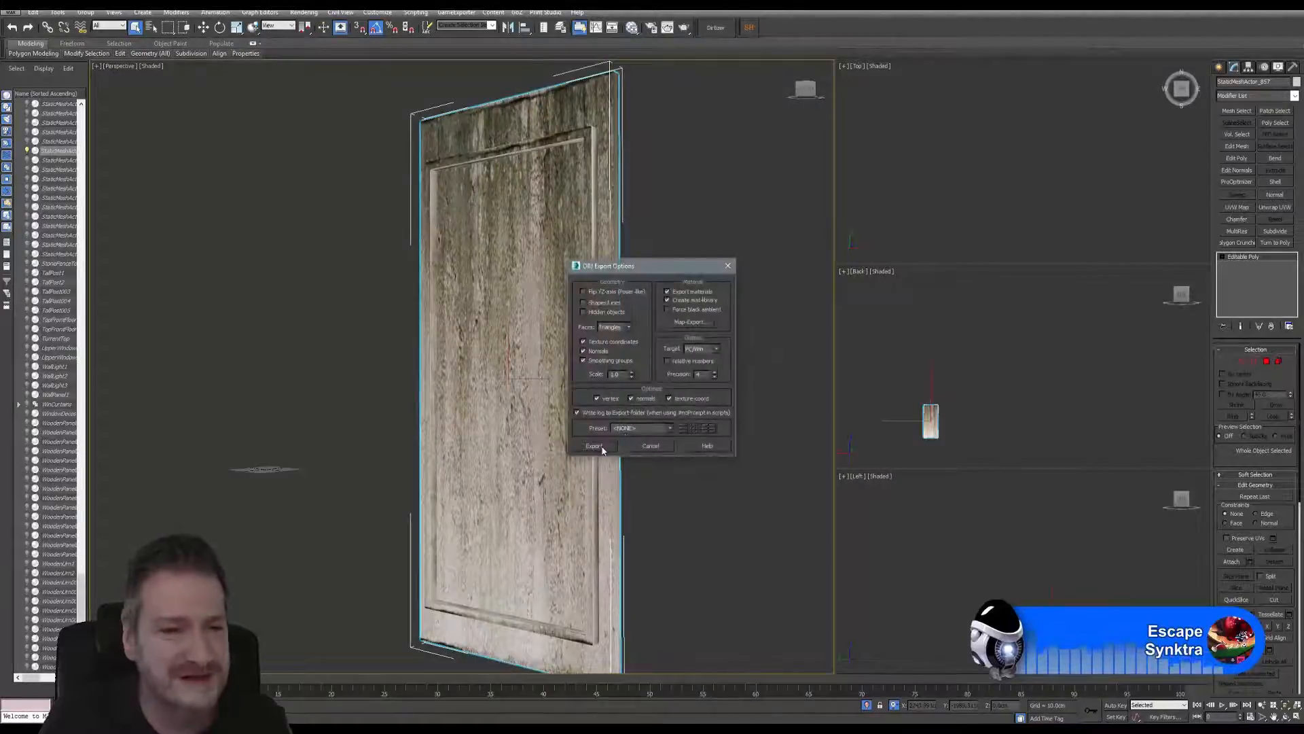
left_click(600, 447)
left_click(755, 450)
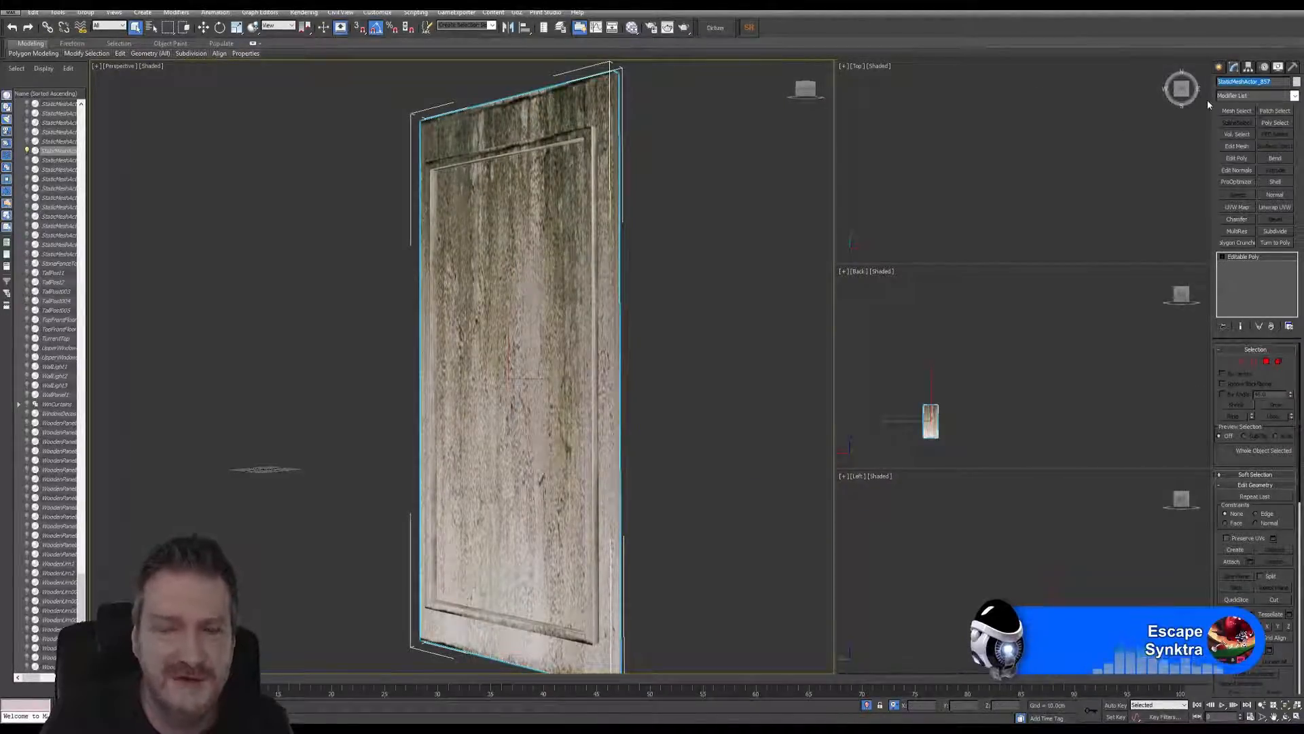
Step: Rename the panel object as Pannel_Inner_Plain and deselect it
type("Pannel_Inner")
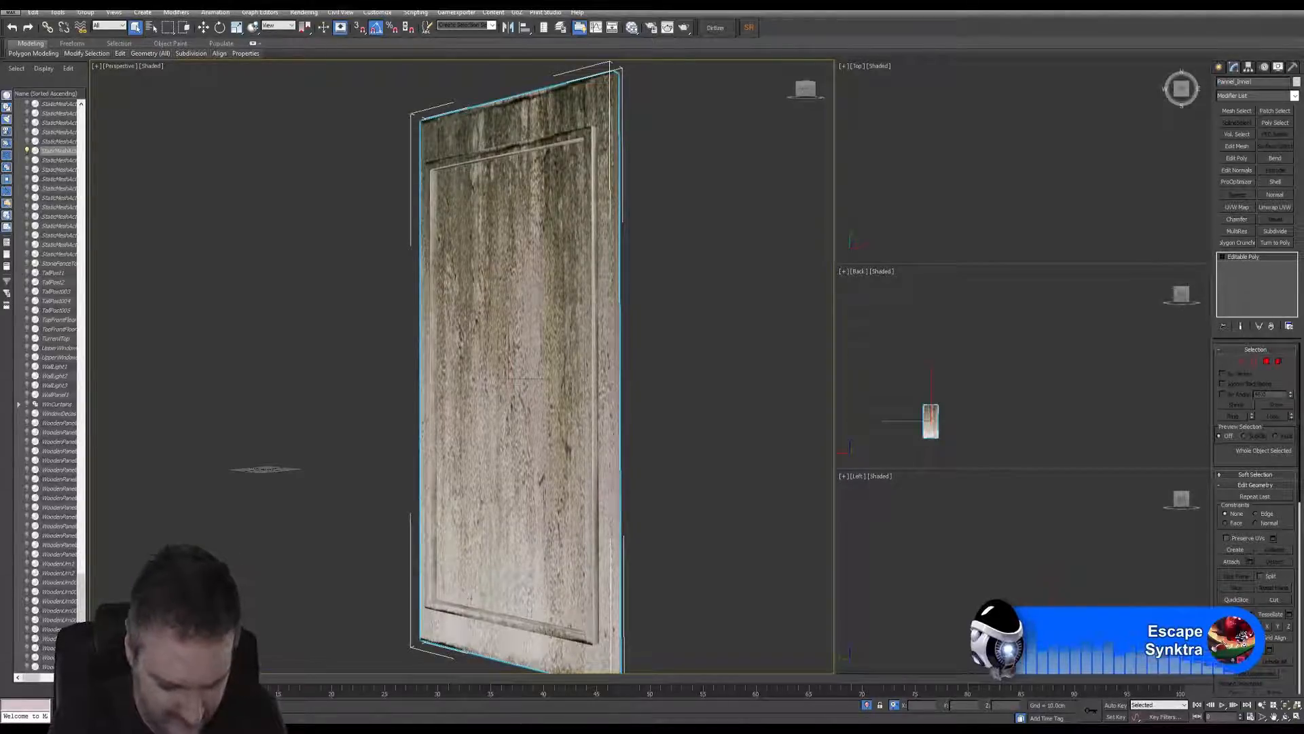
type("_Plain")
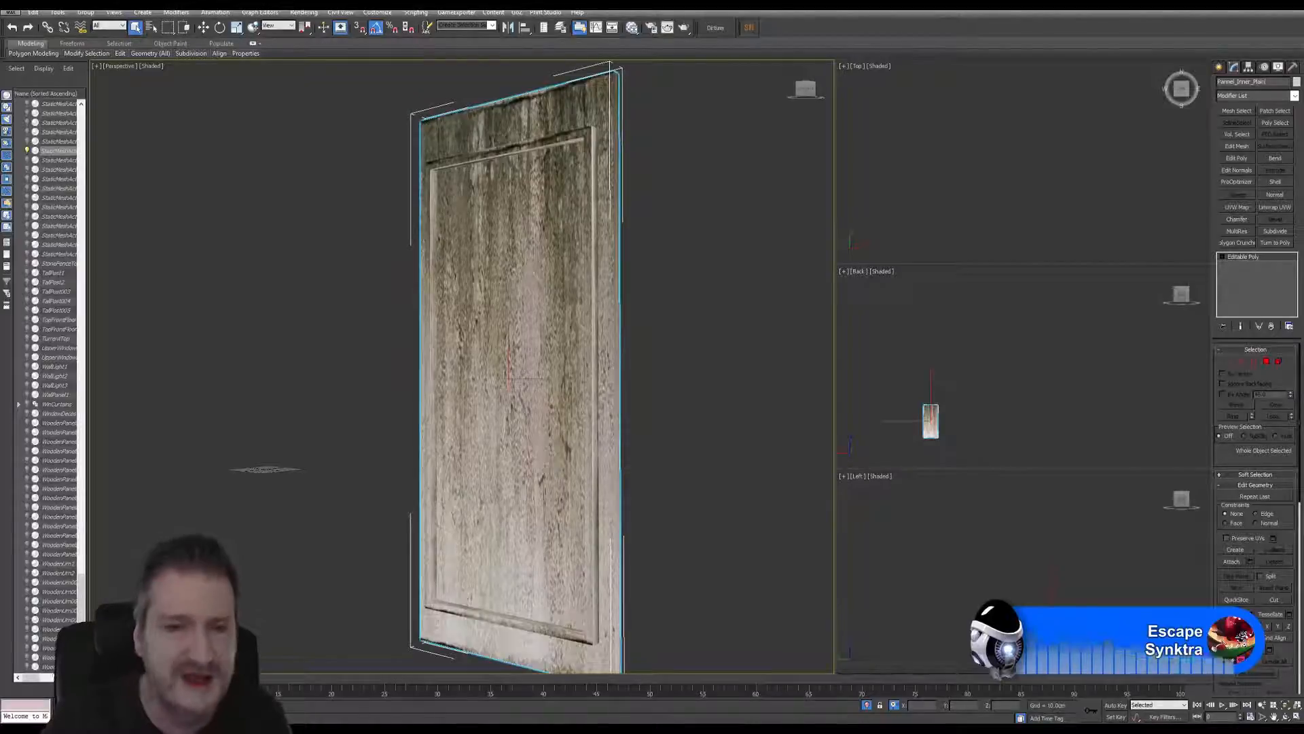
left_click(712, 276)
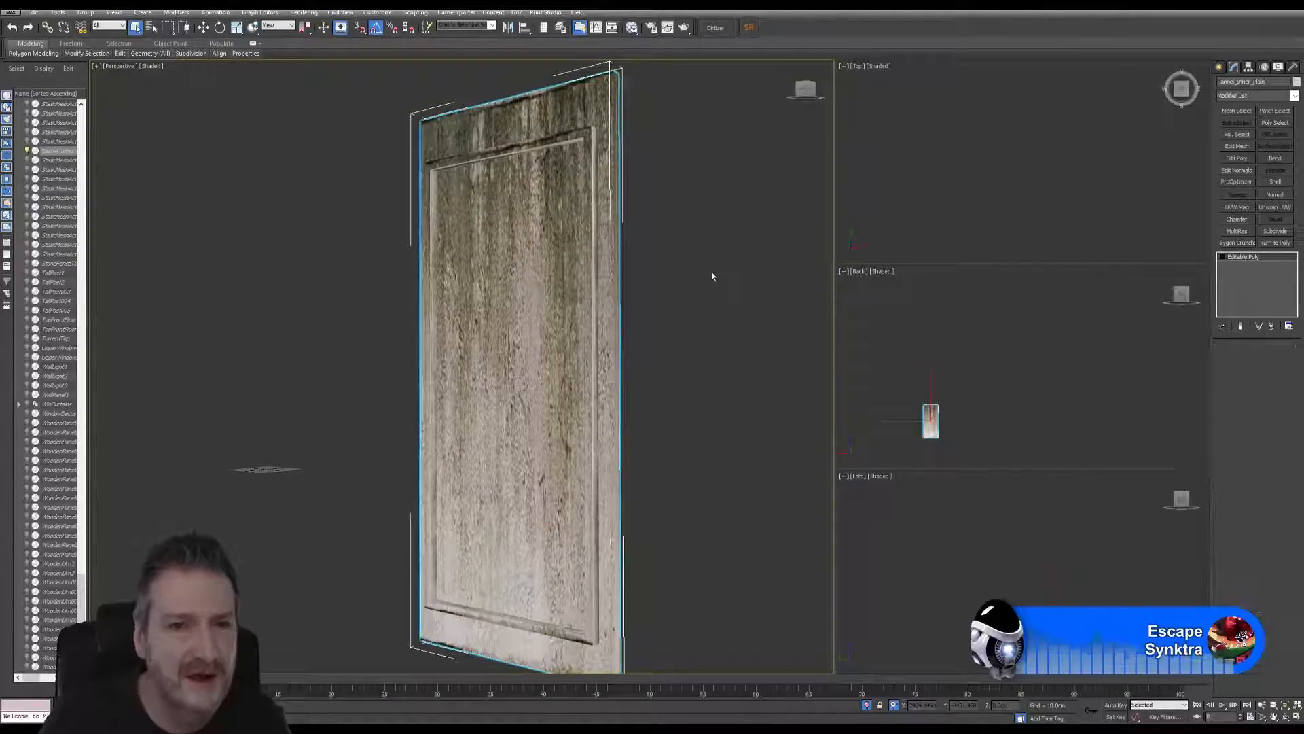
Step: End the panel's isolation and select the patterned centre panel together with its wooden outer frame
left_click(58, 12)
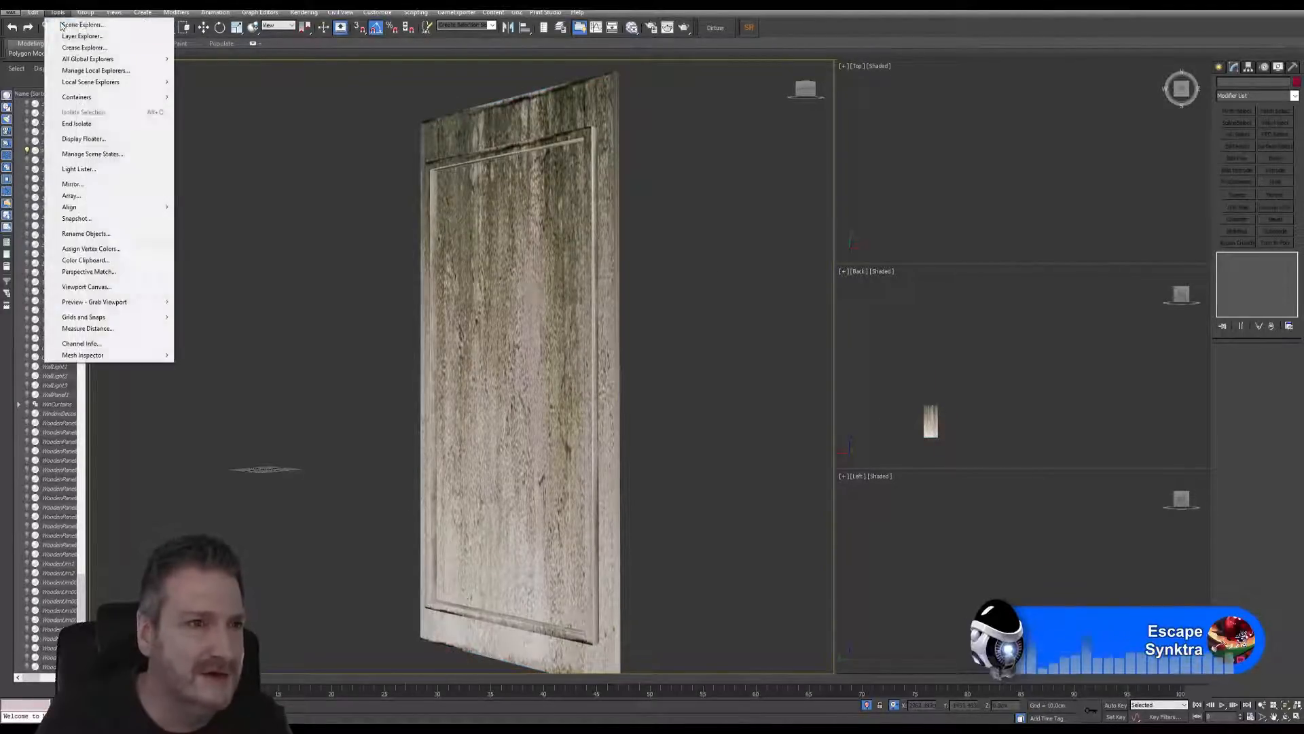
left_click(93, 126)
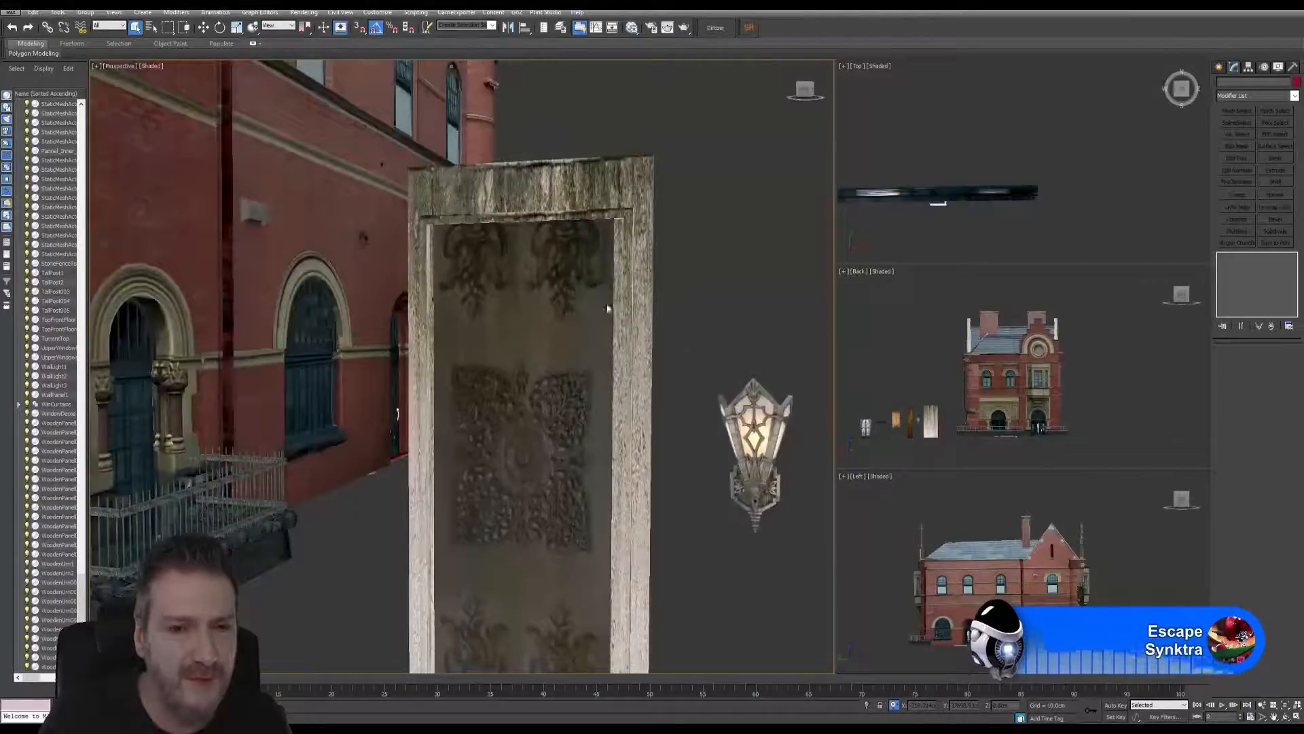
left_click(556, 288)
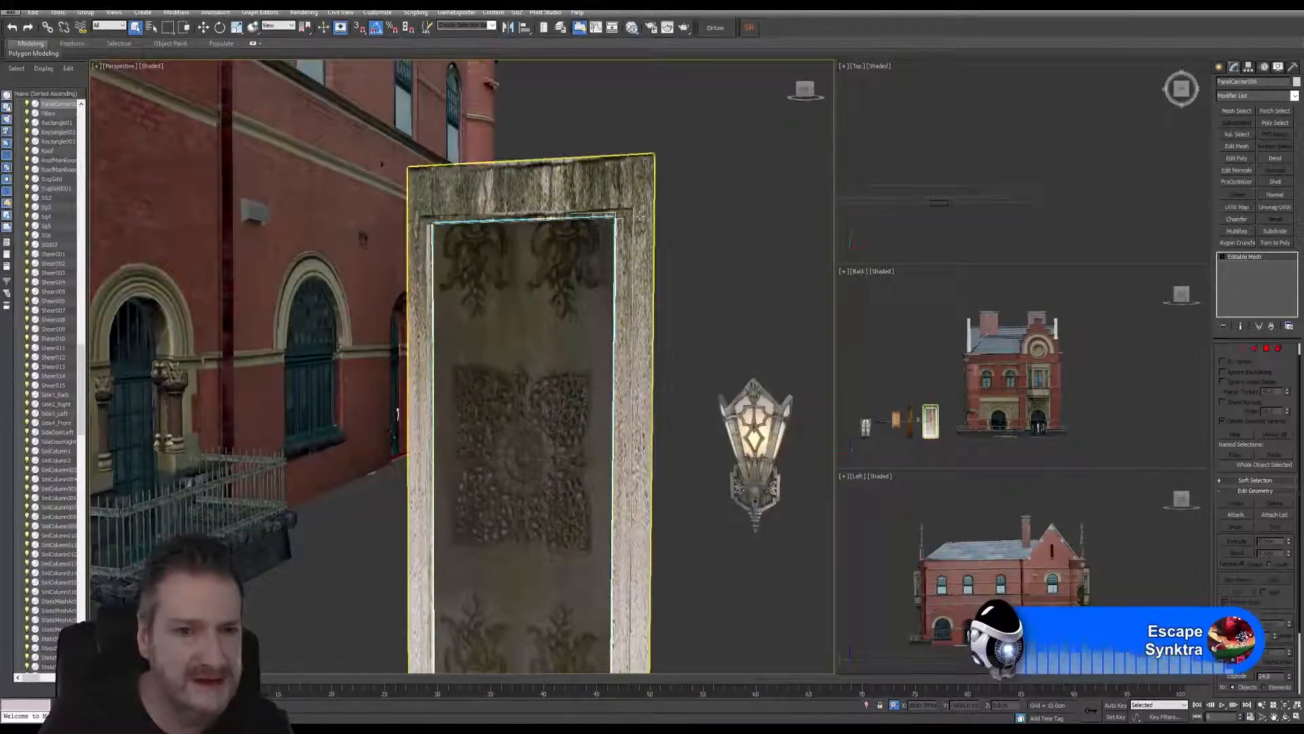
left_click(629, 187, "ctrl")
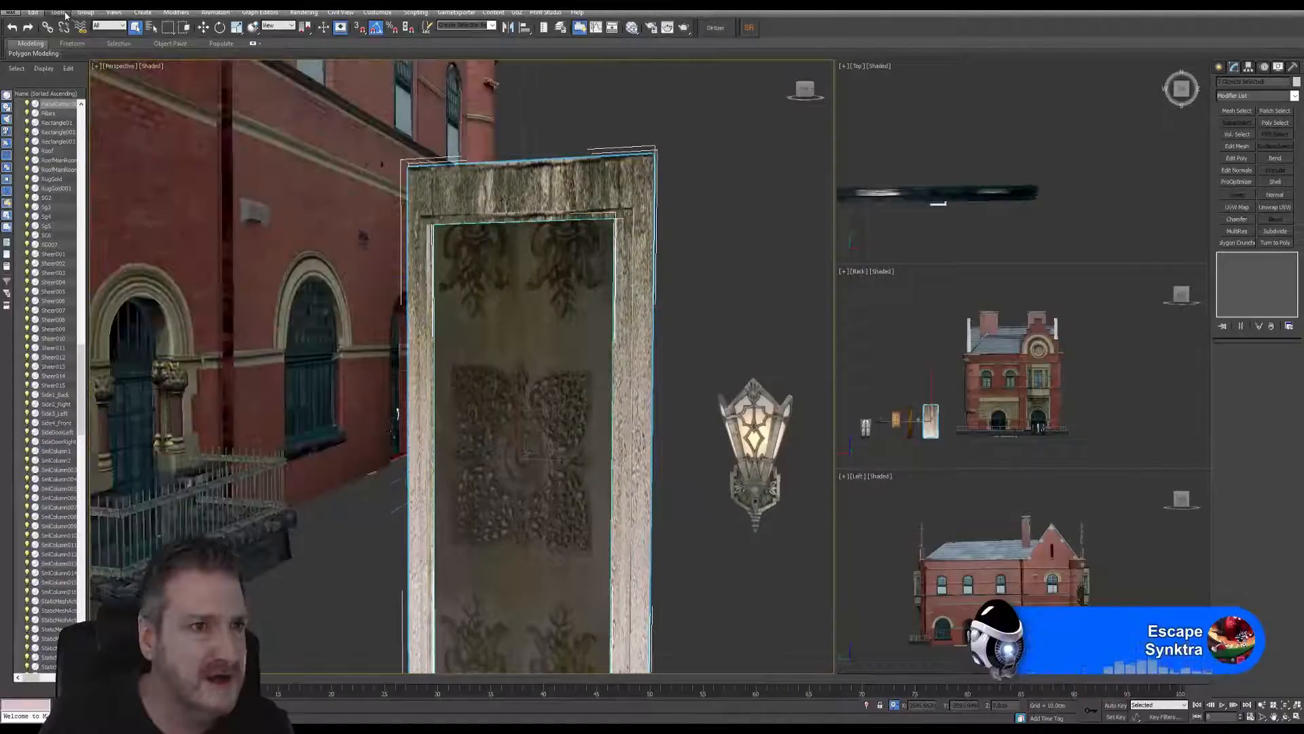
Step: Isolate the patterned centre panel with its wooden frame and select only the centre panel
left_click(62, 14)
left_click(105, 113)
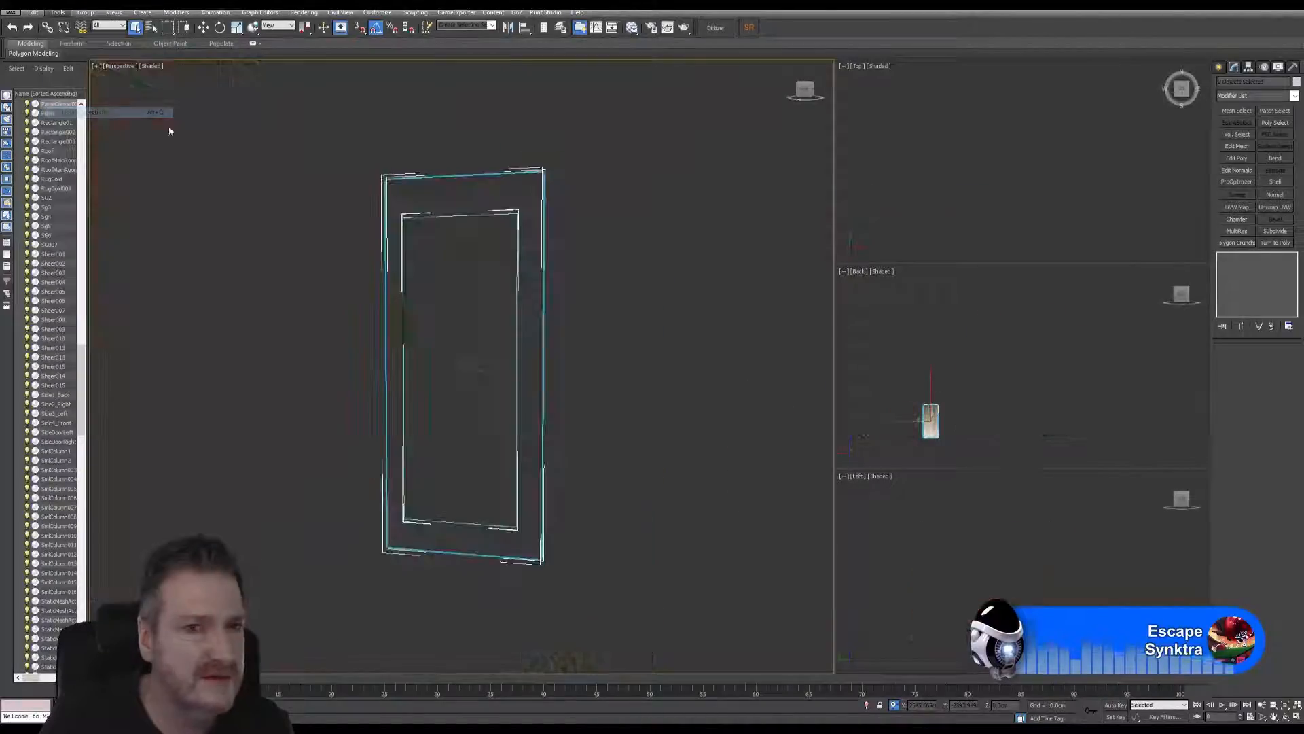
key("F3")
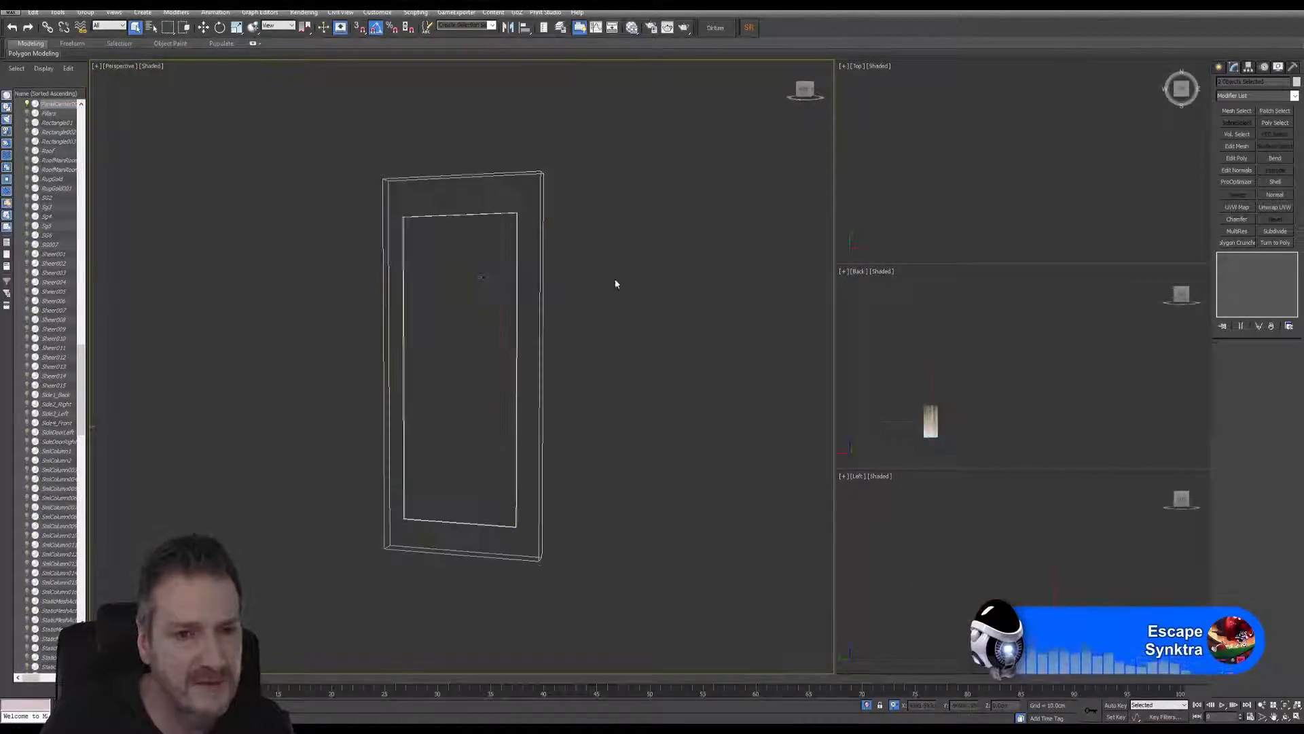
left_click(475, 277, "alt")
left_click(471, 280)
key("F3")
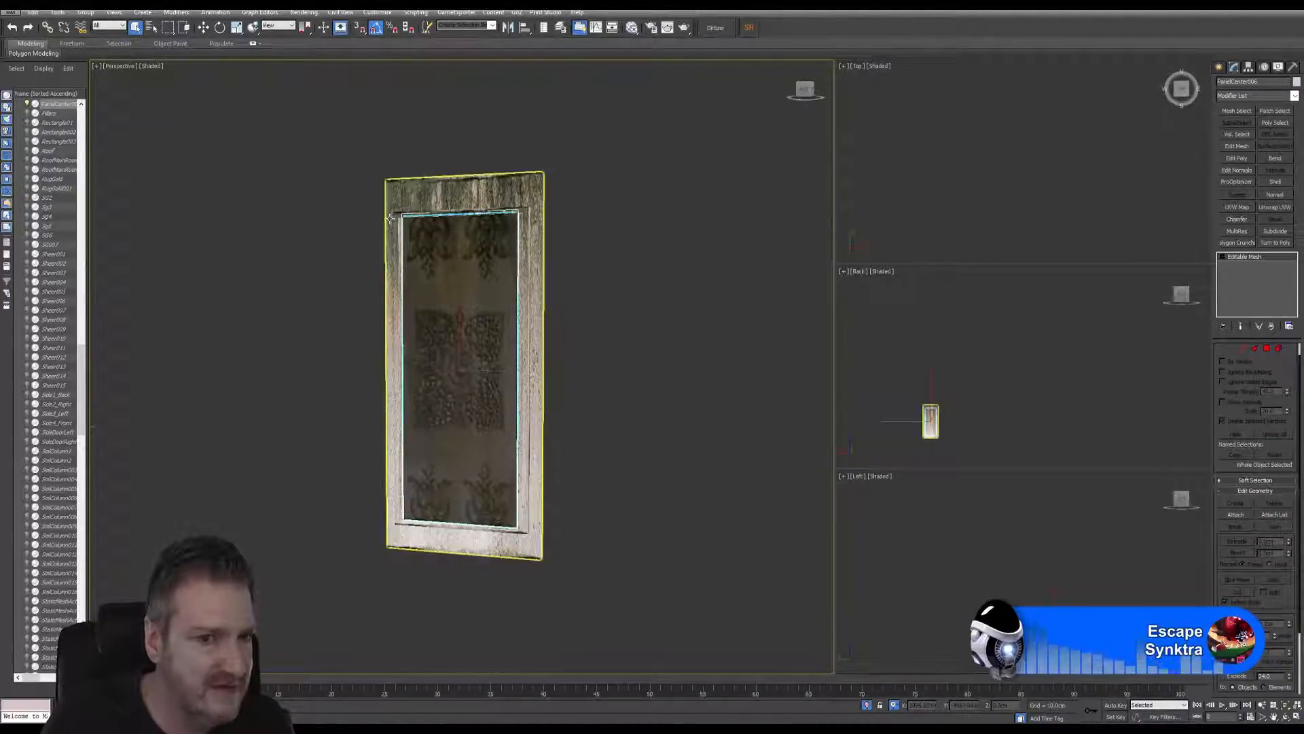
Step: Change the Back viewport to a Front view and maximize it with the framed panel centred
middle_click_drag(462, 238, 506, 240)
scroll(506, 239, "up", 3)
scroll(506, 240, "up", 3)
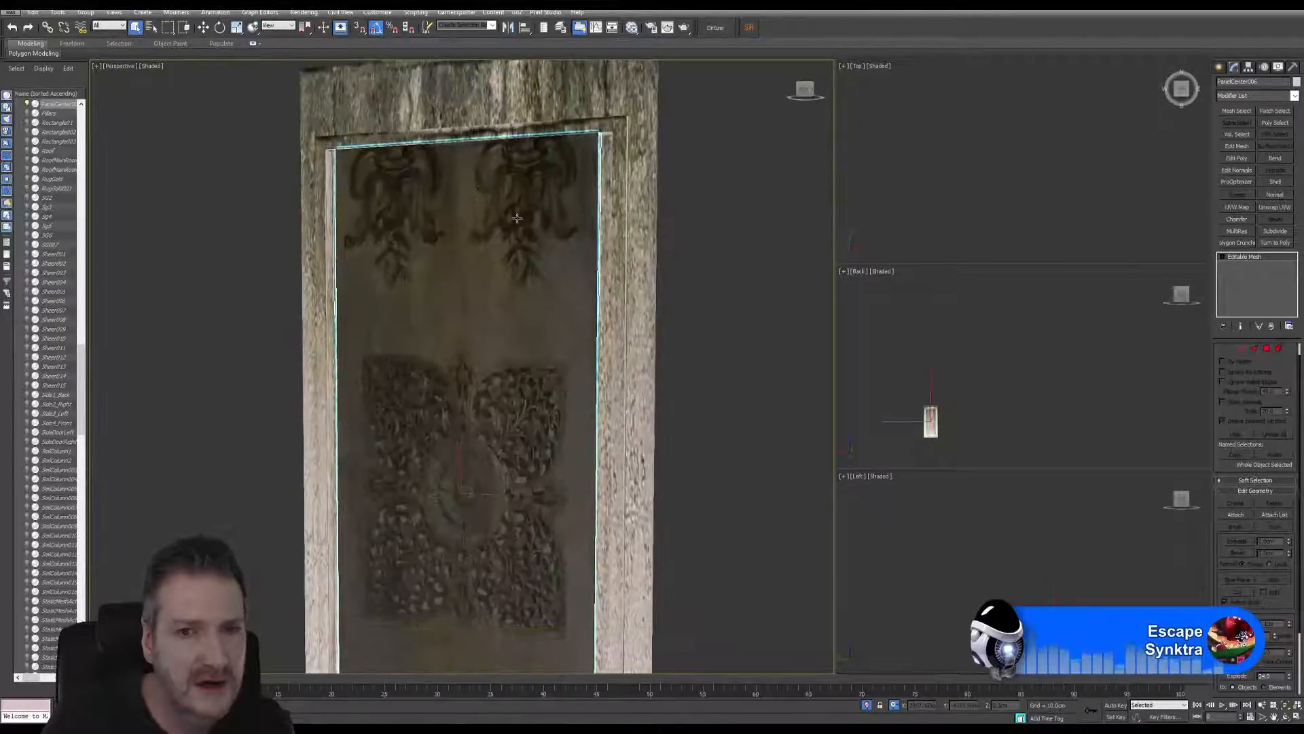
middle_click_drag(940, 384, 970, 344)
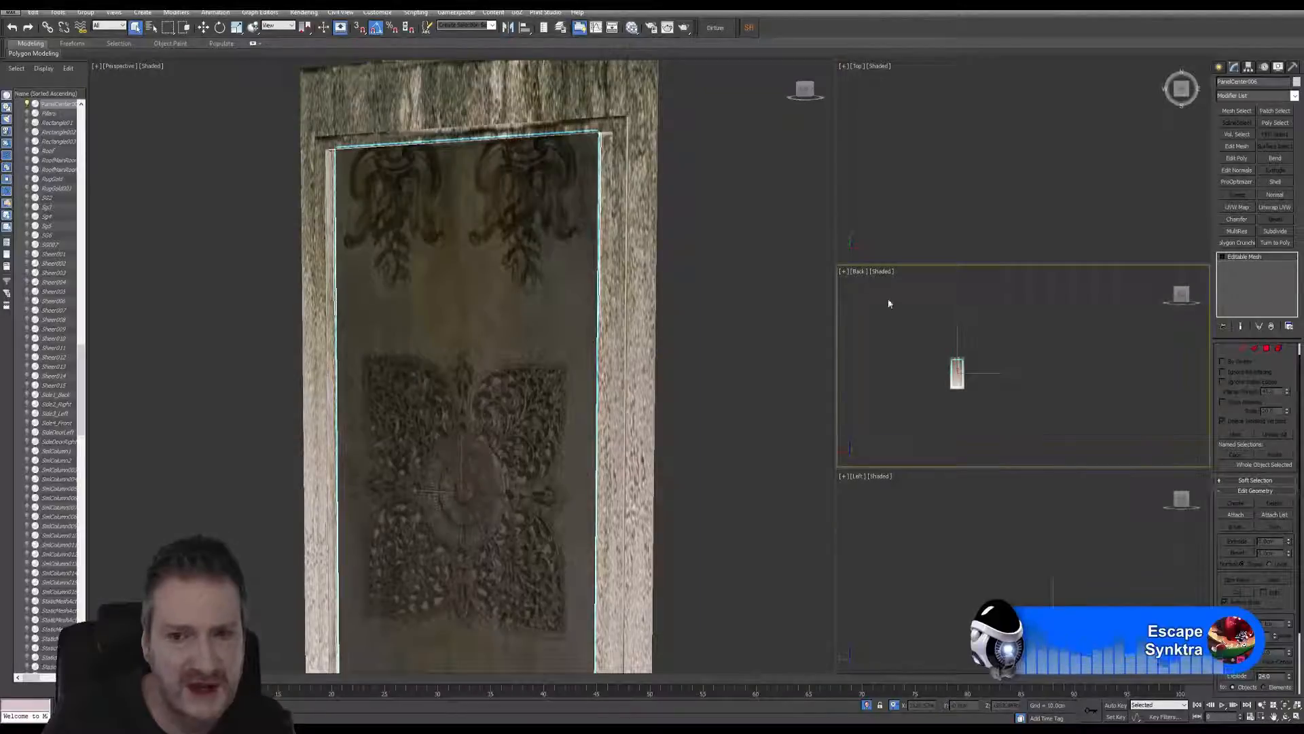
left_click(858, 271)
left_click(886, 356)
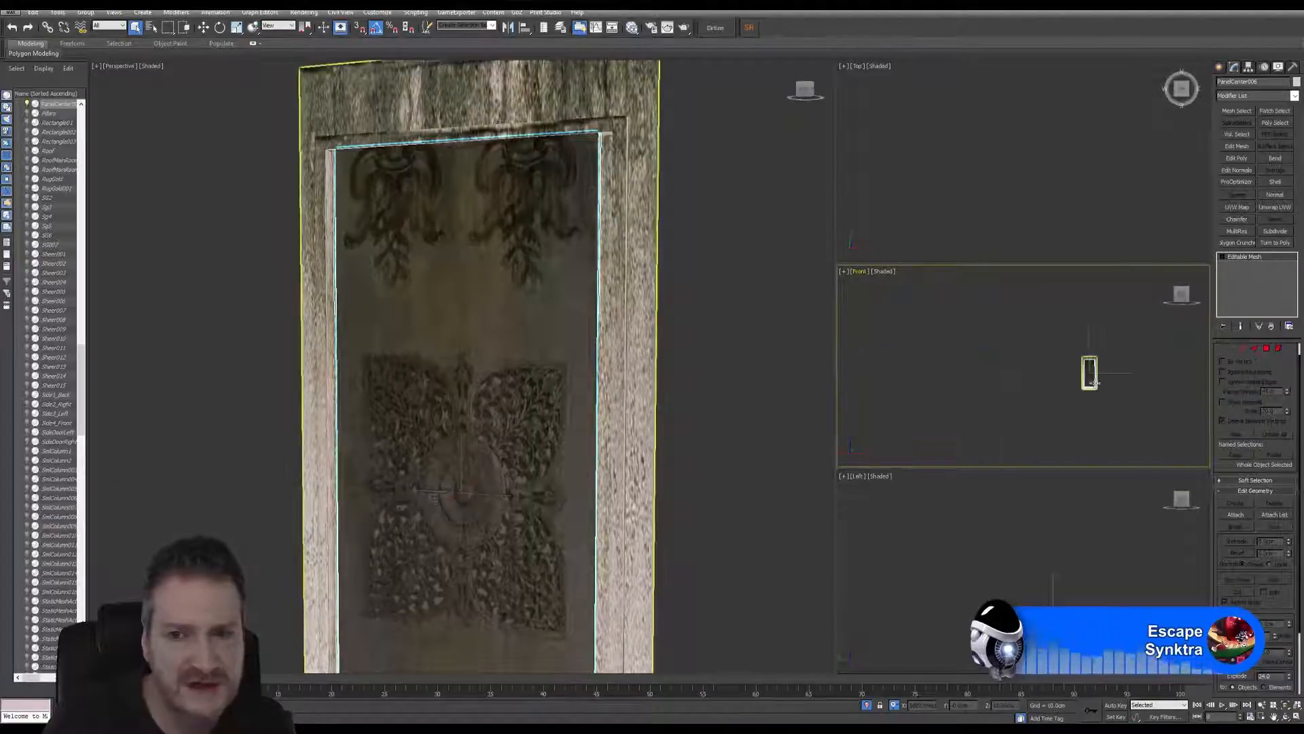
middle_click_drag(1112, 402, 1058, 402)
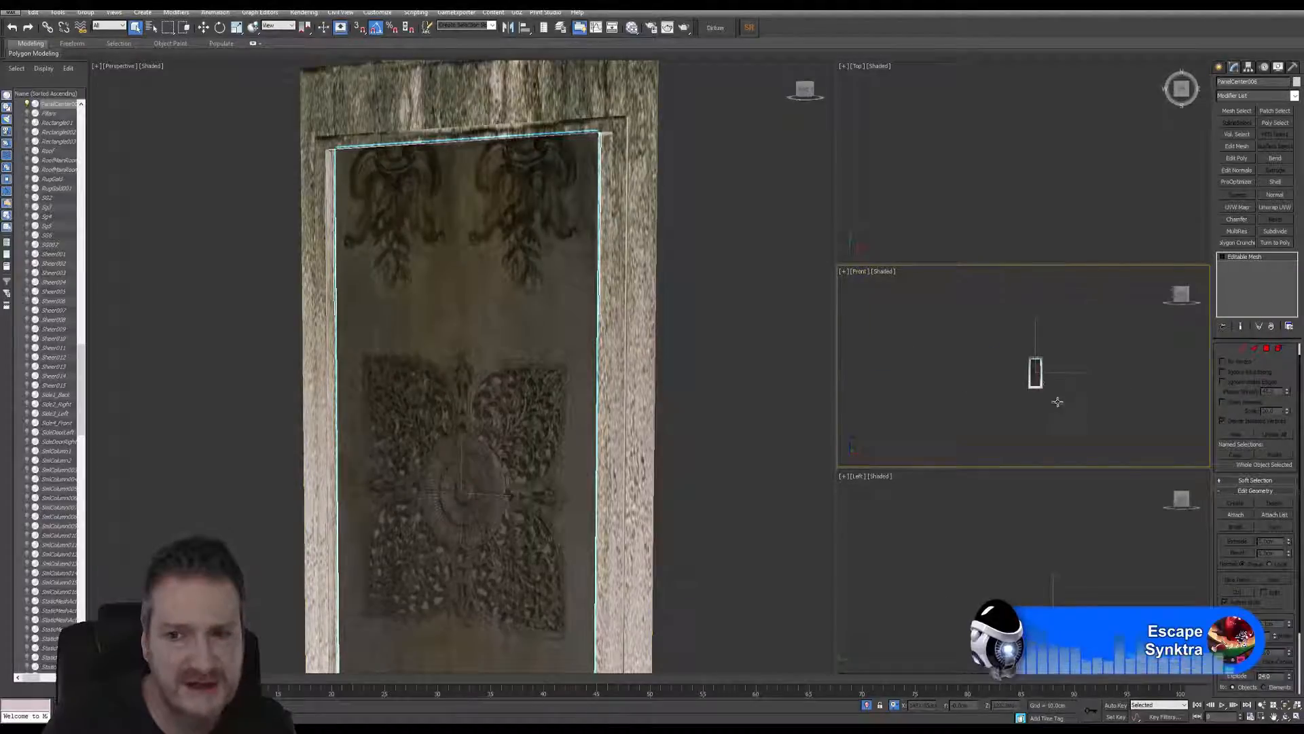
left_click(1296, 717)
scroll(646, 396, "up", 6)
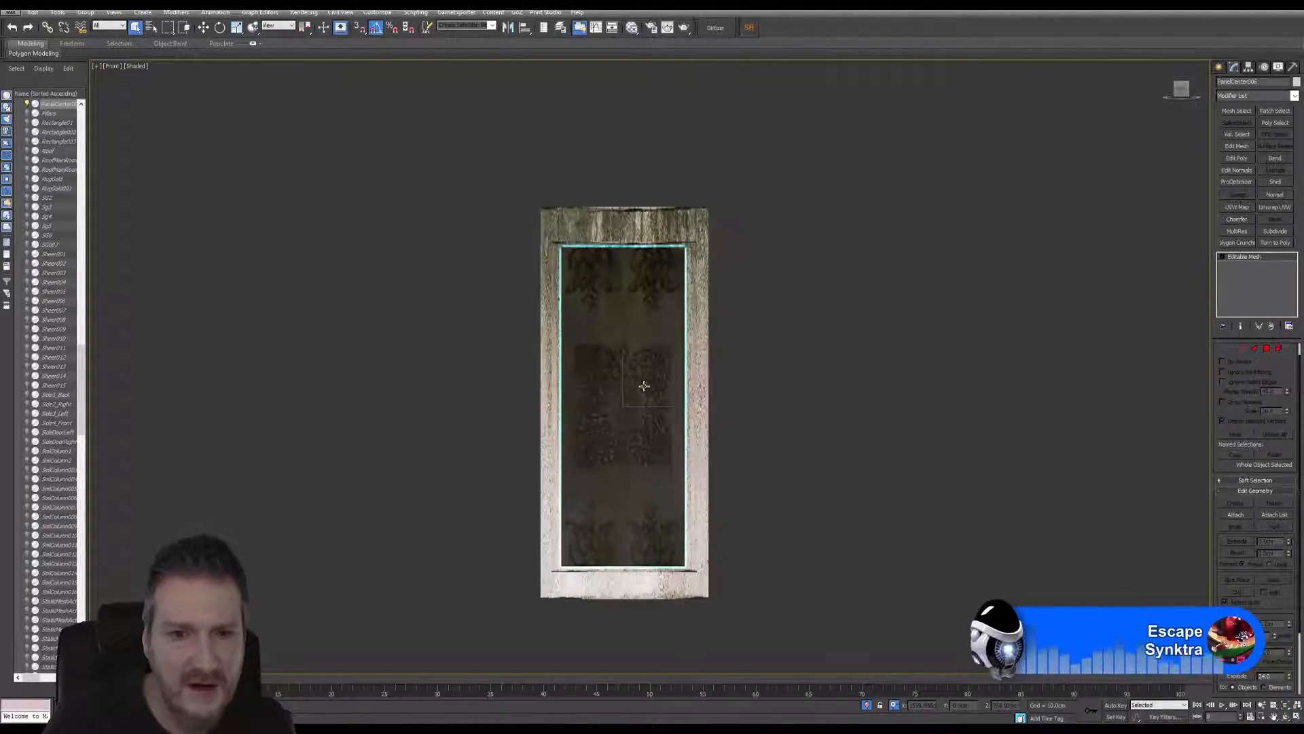
middle_click_drag(604, 347, 630, 353)
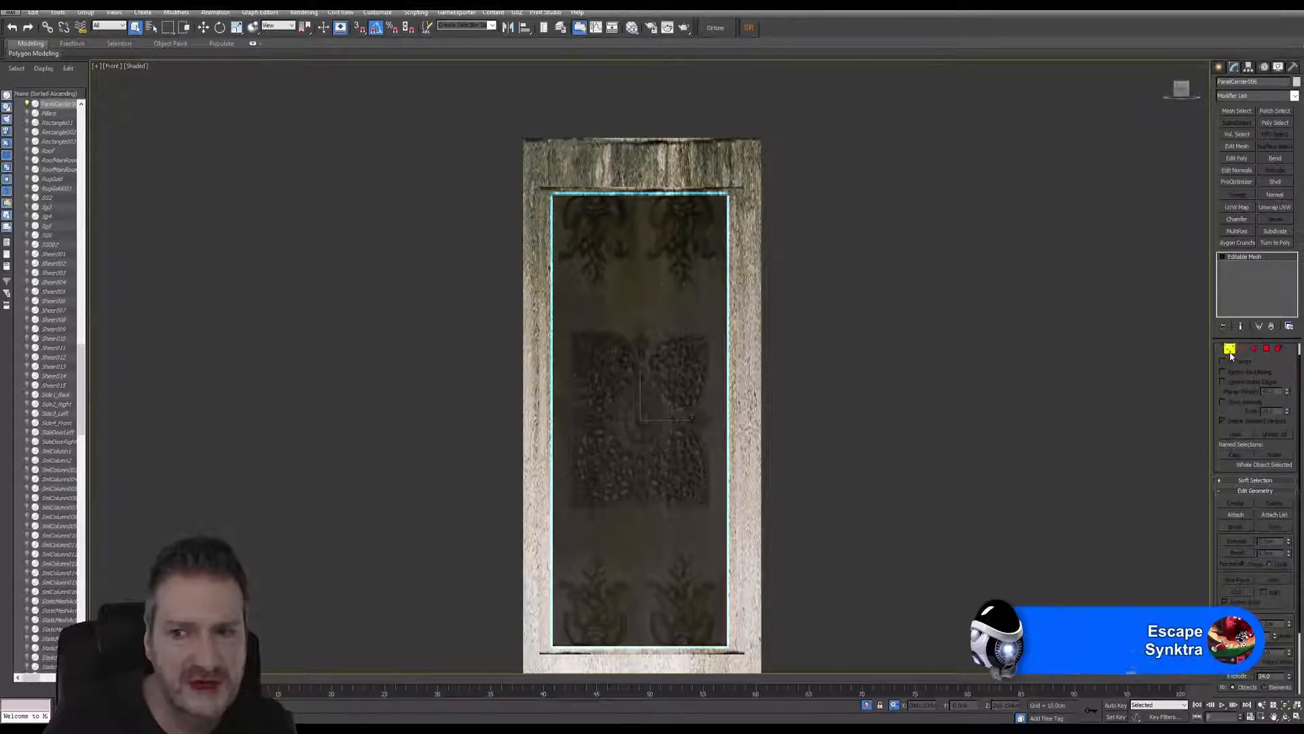
Step: Move the centre panel's left-edge vertices slightly outward along X so they tuck under the wooden frame
left_click(1229, 349)
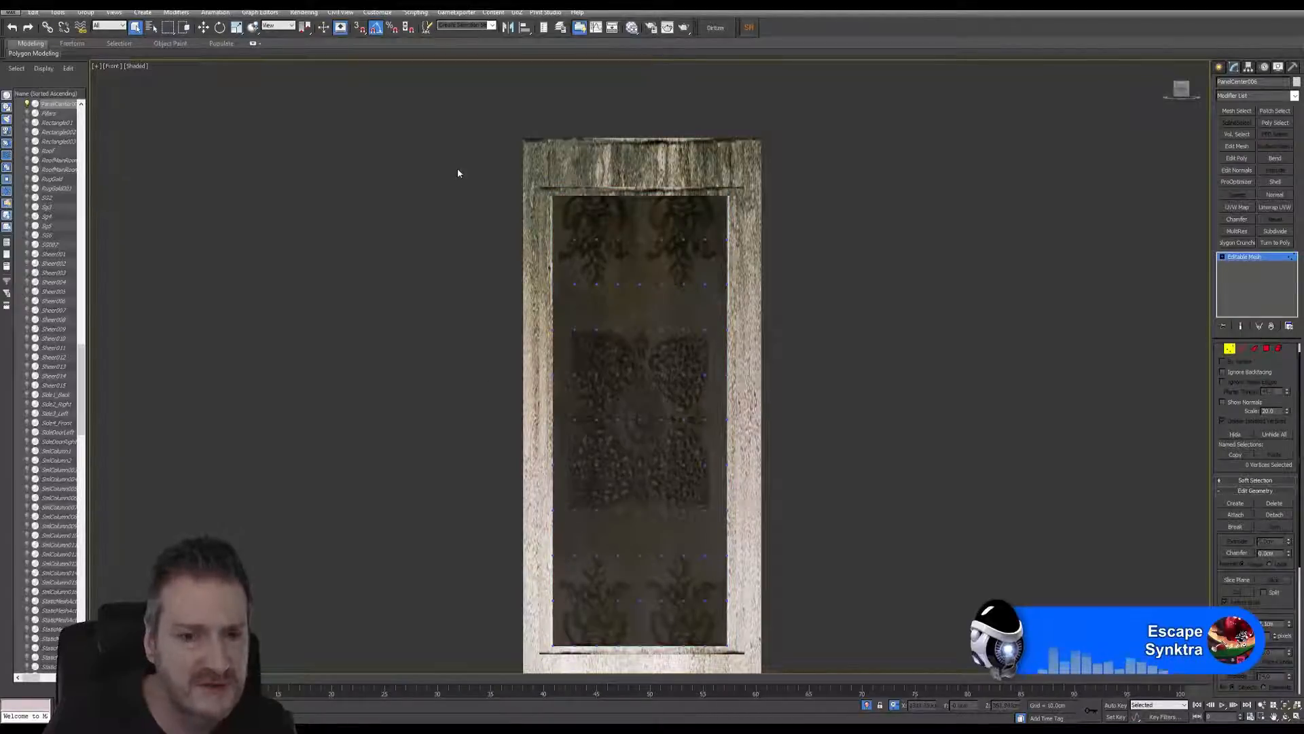
left_click_drag(559, 678, 554, 632)
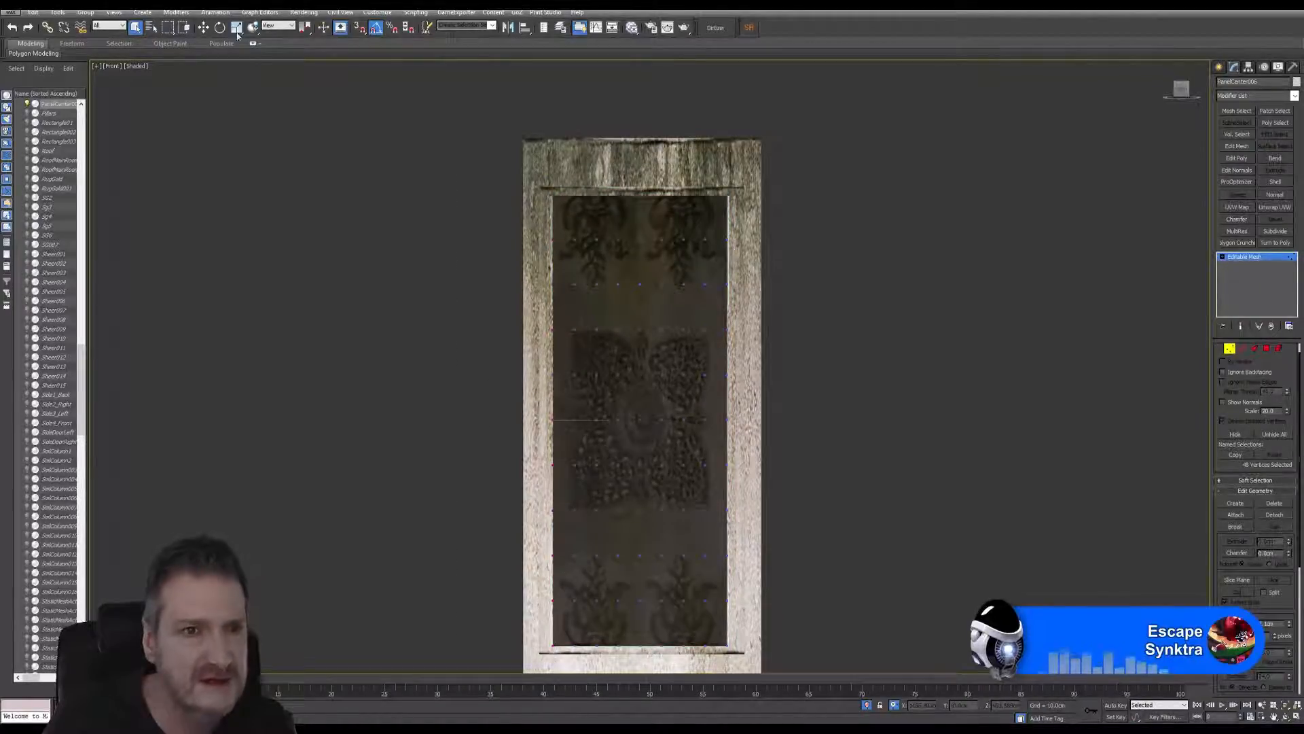
left_click(203, 27)
middle_click_drag(561, 419, 579, 358)
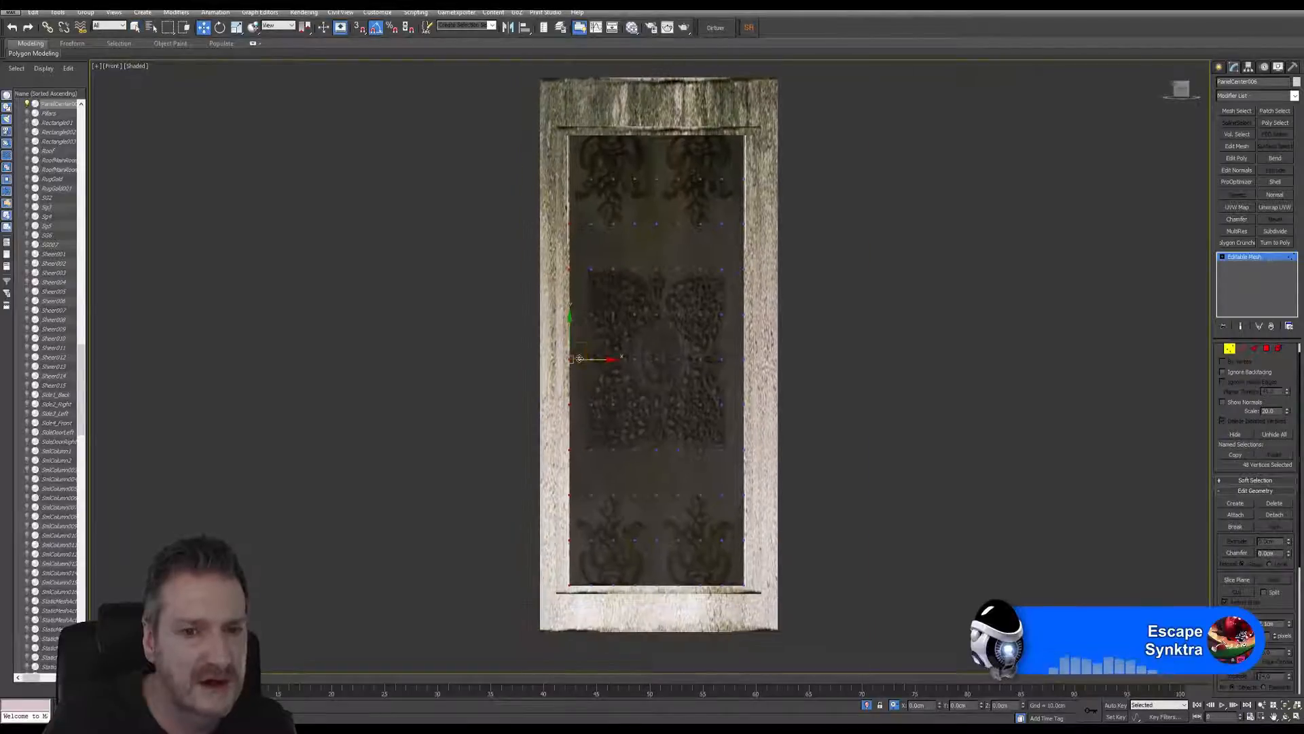
scroll(580, 358, "up", 8)
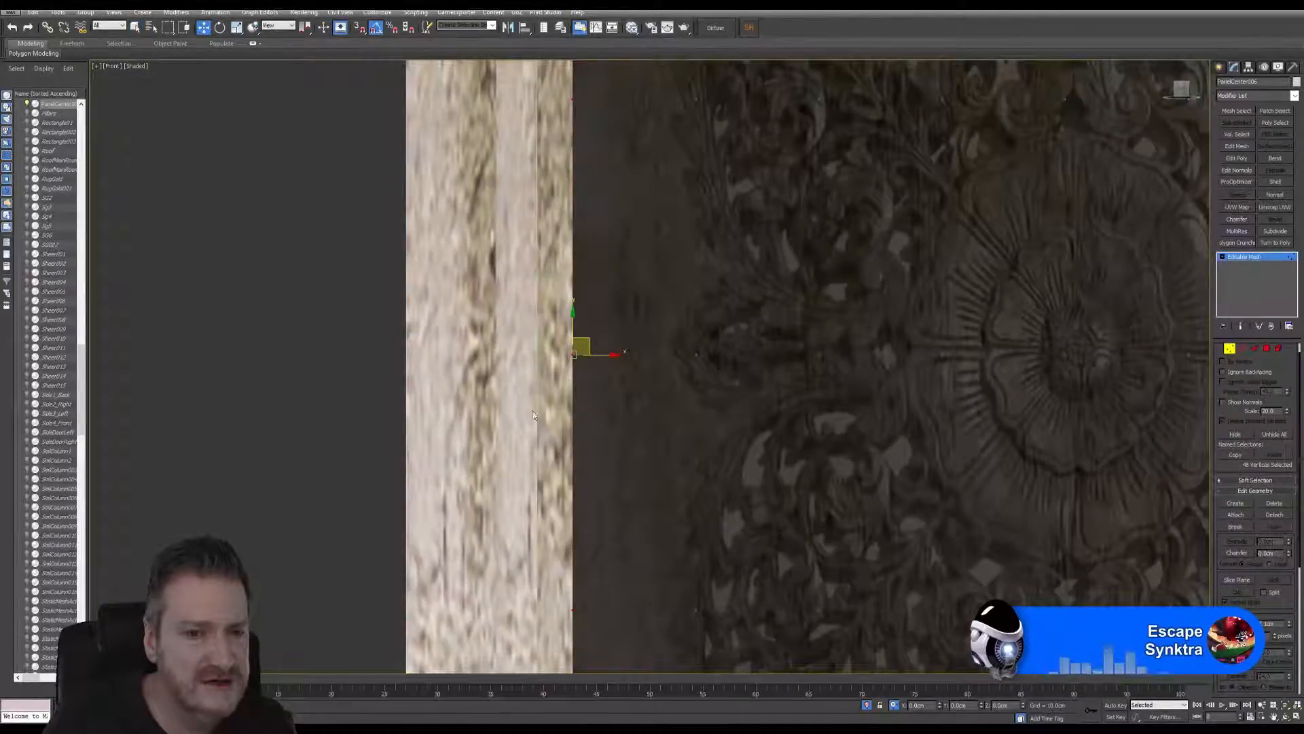
left_click_drag(596, 354, 558, 353)
scroll(598, 366, "down", 7)
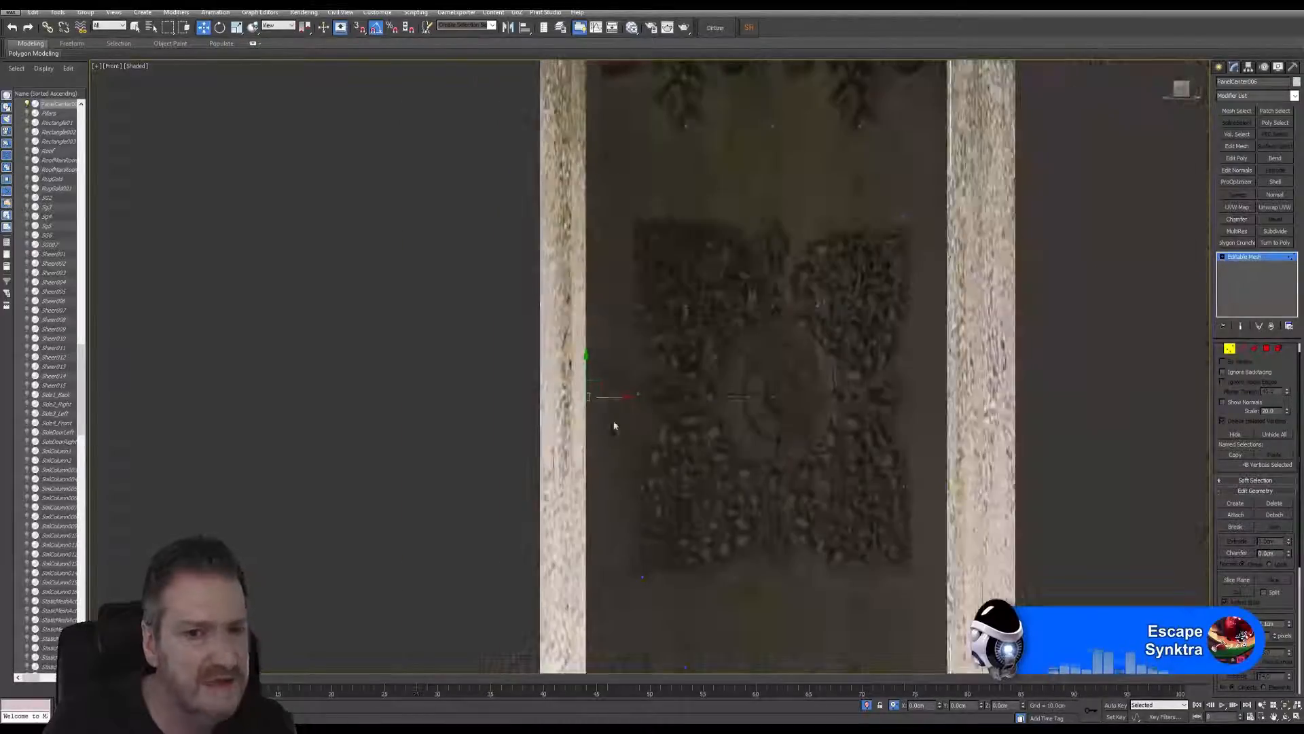
Step: Move the centre panel's right-edge vertices slightly outward along X so they tuck under the frame
middle_click_drag(790, 326, 579, 317)
scroll(577, 315, "down", 3)
left_click_drag(731, 81, 651, 572)
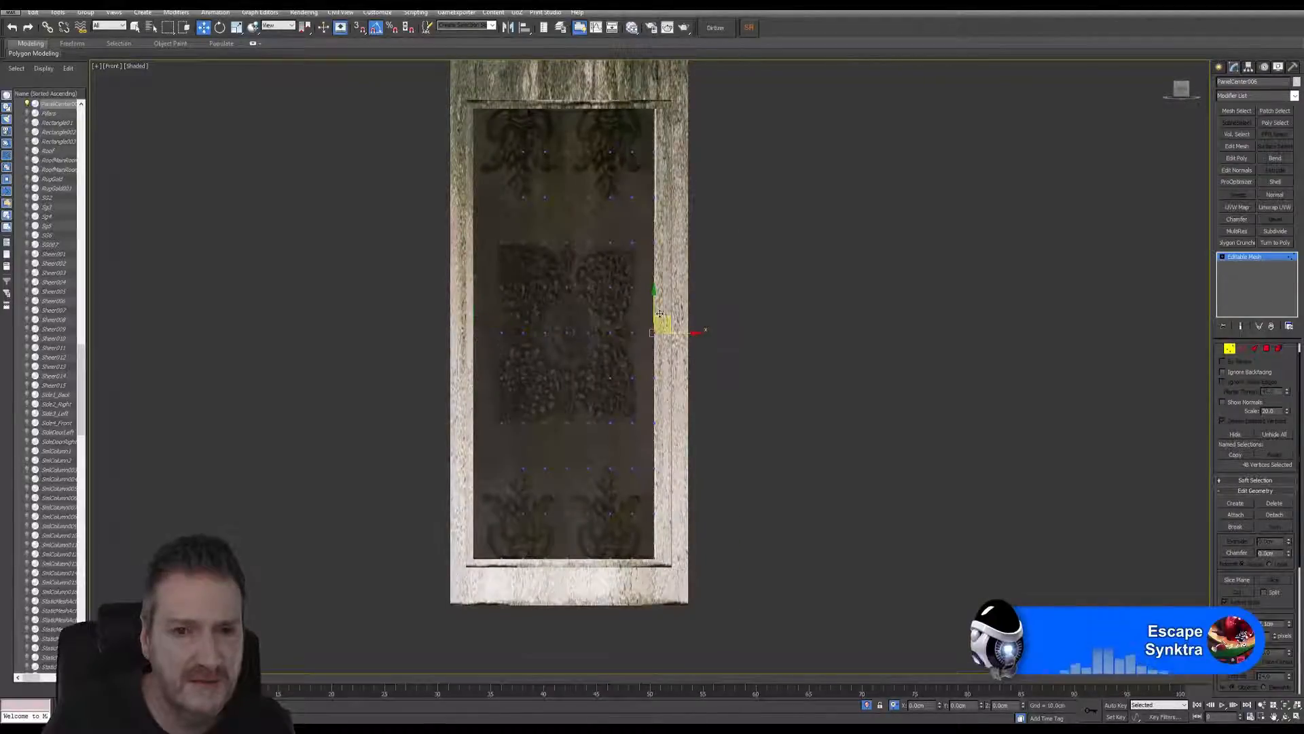
scroll(661, 405, "up", 5)
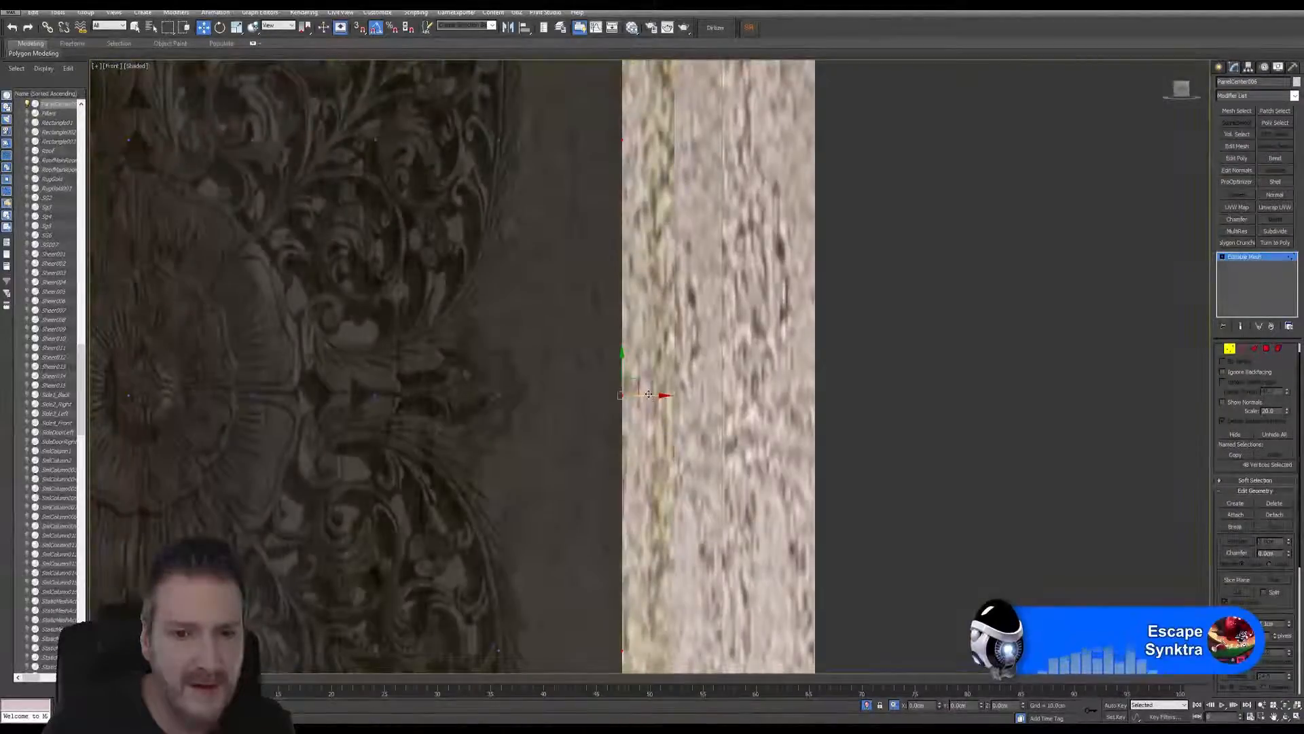
left_click_drag(648, 396, 701, 399)
scroll(702, 399, "down", 6)
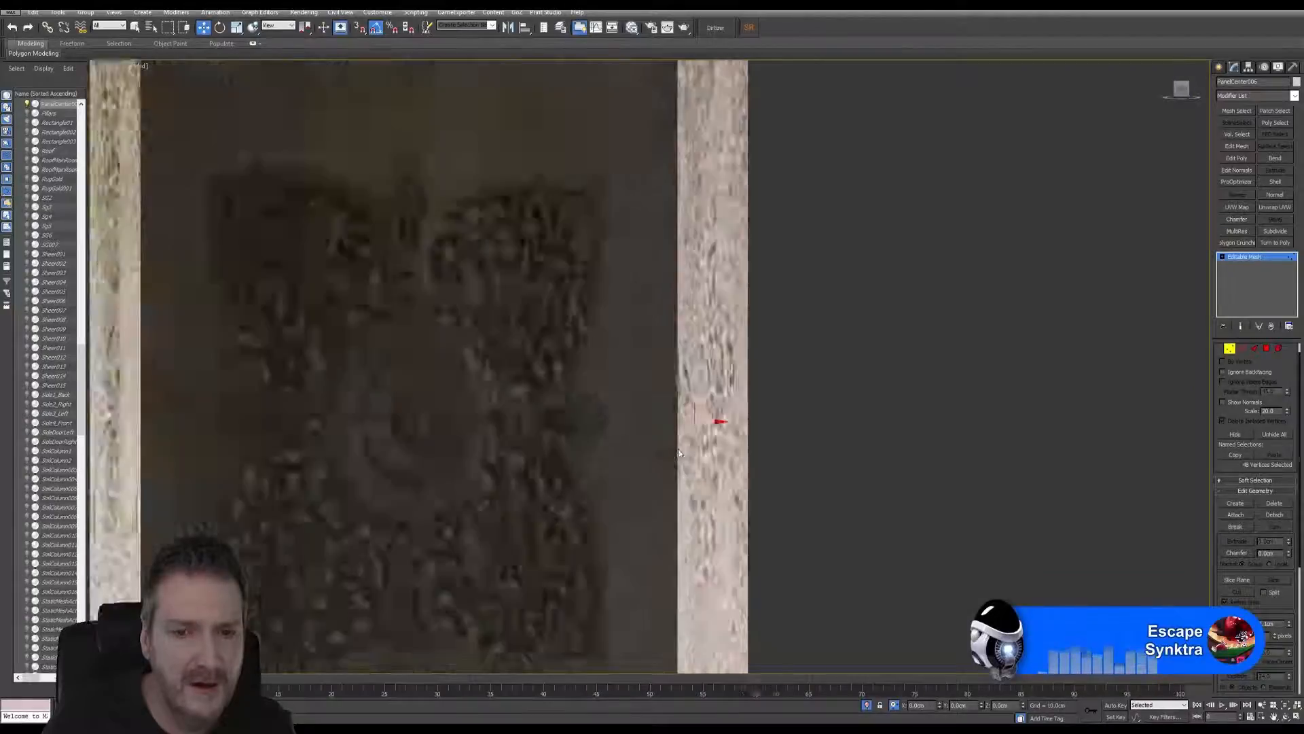
Step: Select the centre panel's top-edge vertices and move them slightly up beneath the frame
scroll(611, 380, "up", 5)
scroll(581, 319, "up", 2)
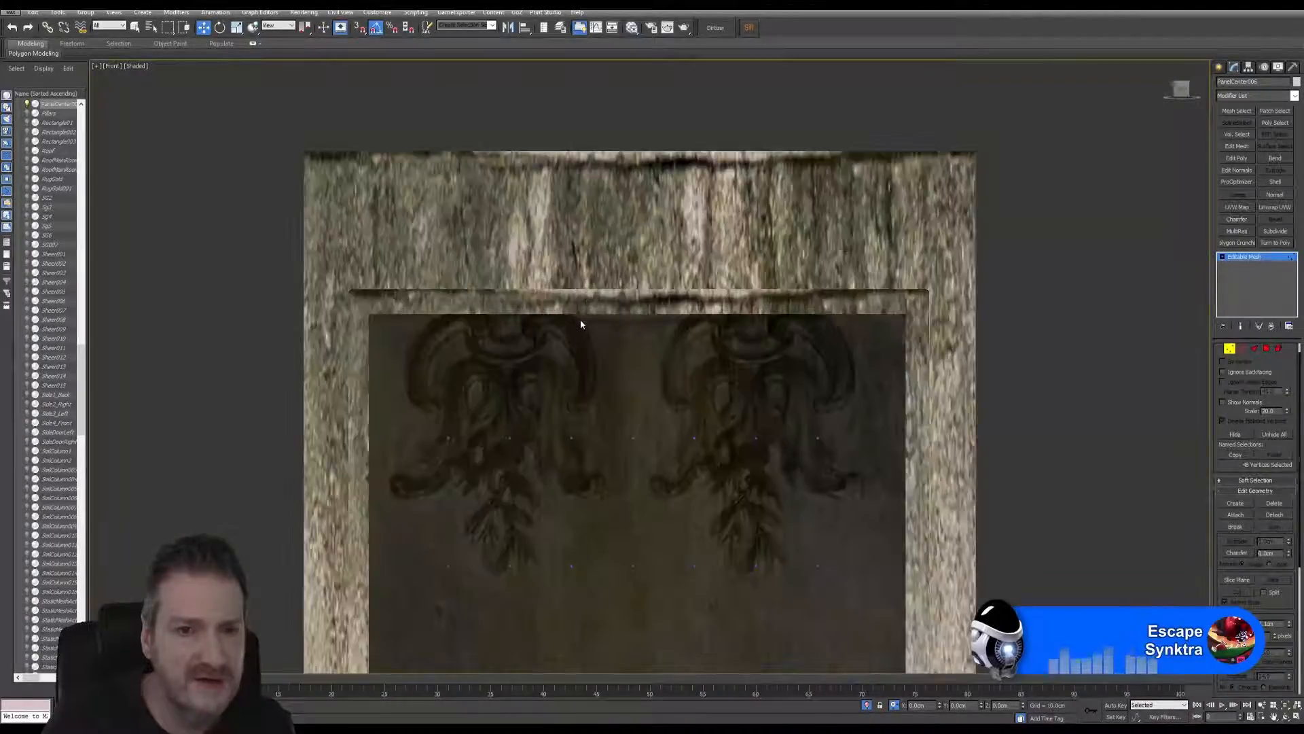
left_click_drag(949, 333, 948, 332)
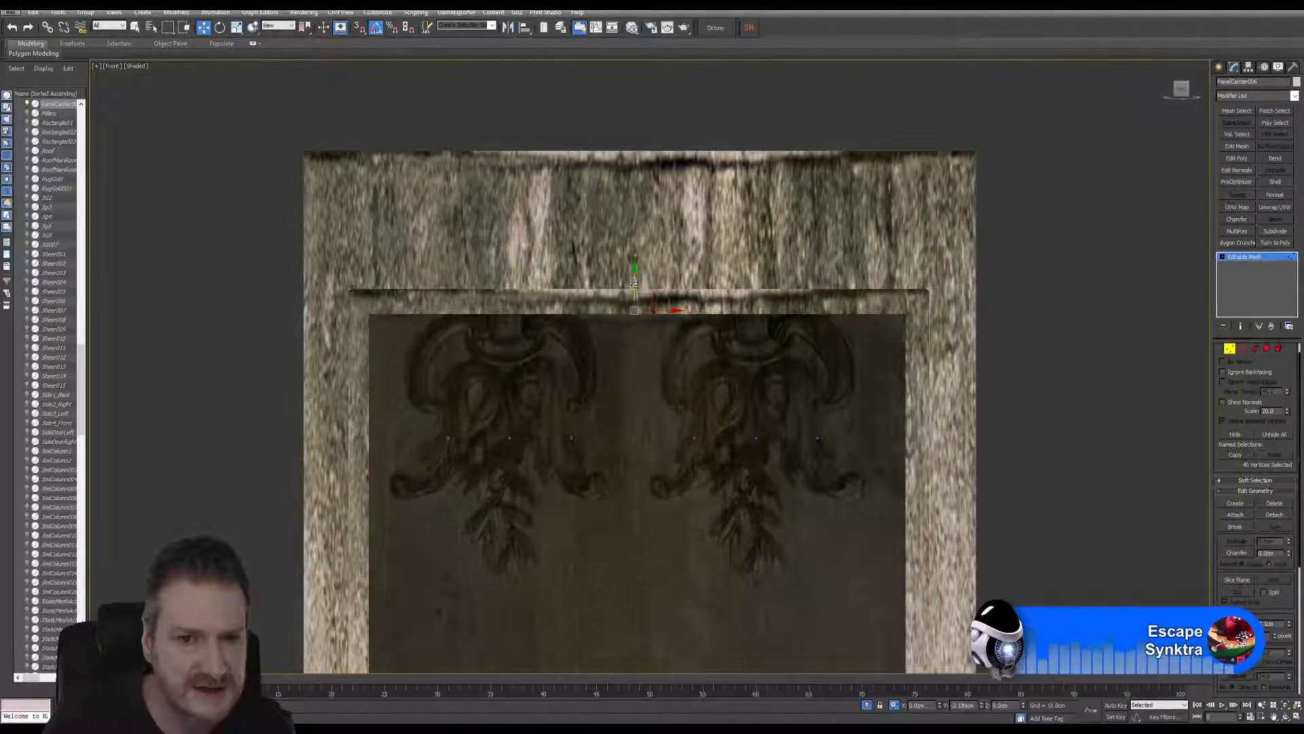
Step: Adjust the top and bottom vertices of the dark centre panel to meet the surrounding frame's inner edges, and finish vertex editing
left_click_drag(635, 282, 646, 281)
middle_click_drag(725, 513, 693, 235)
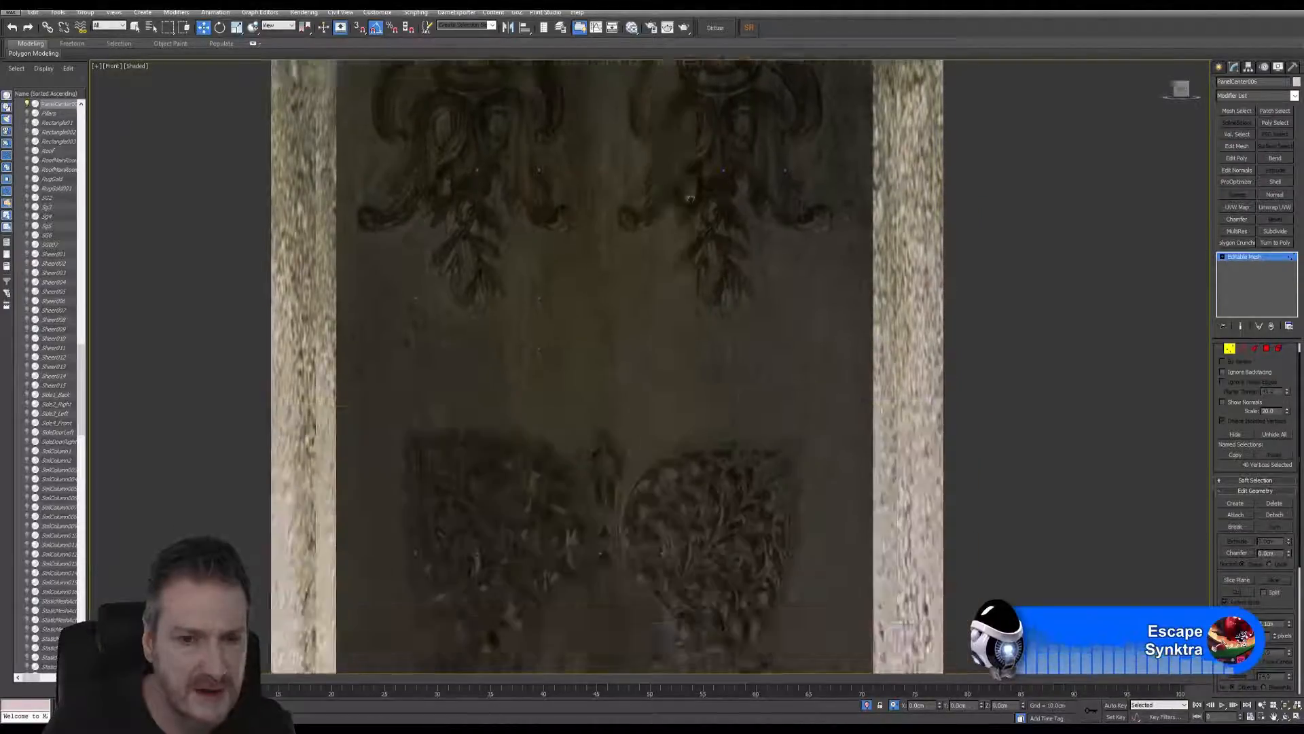
scroll(693, 235, "down", 5)
middle_click_drag(634, 602, 625, 480)
scroll(625, 480, "up", 5)
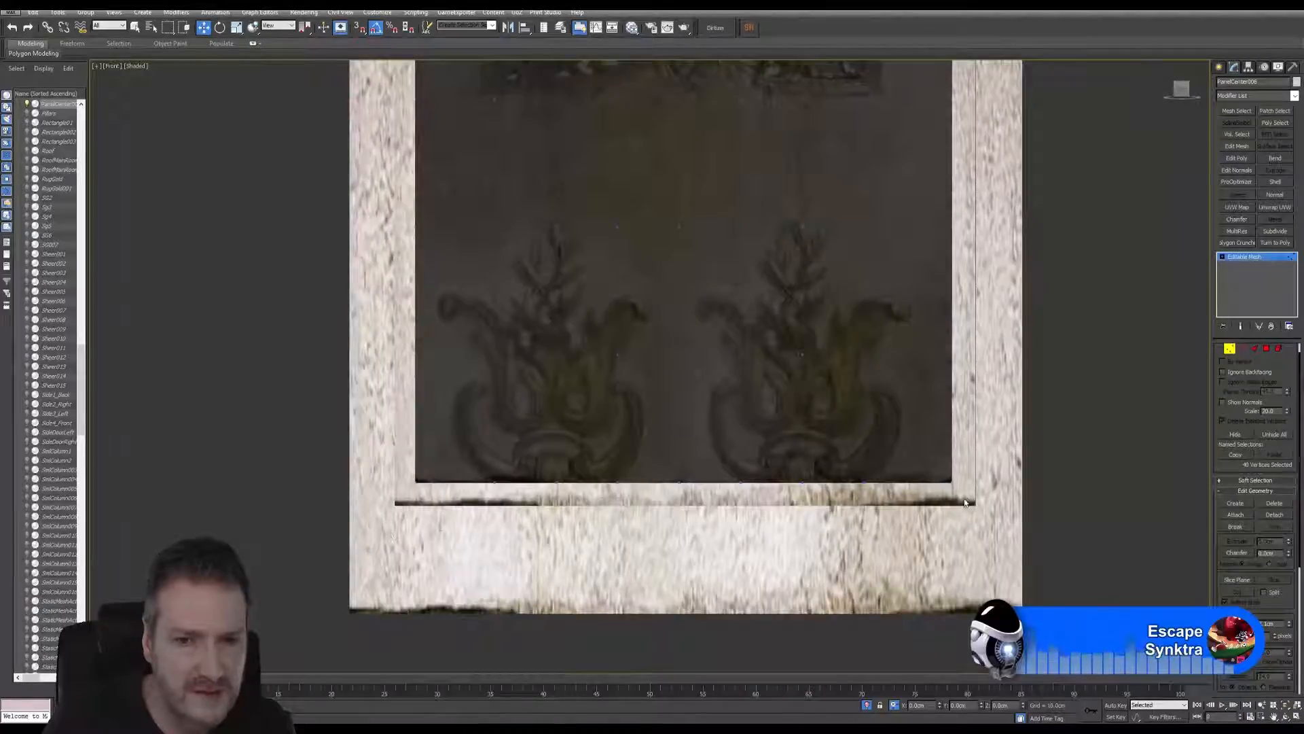
left_click_drag(974, 478, 974, 475)
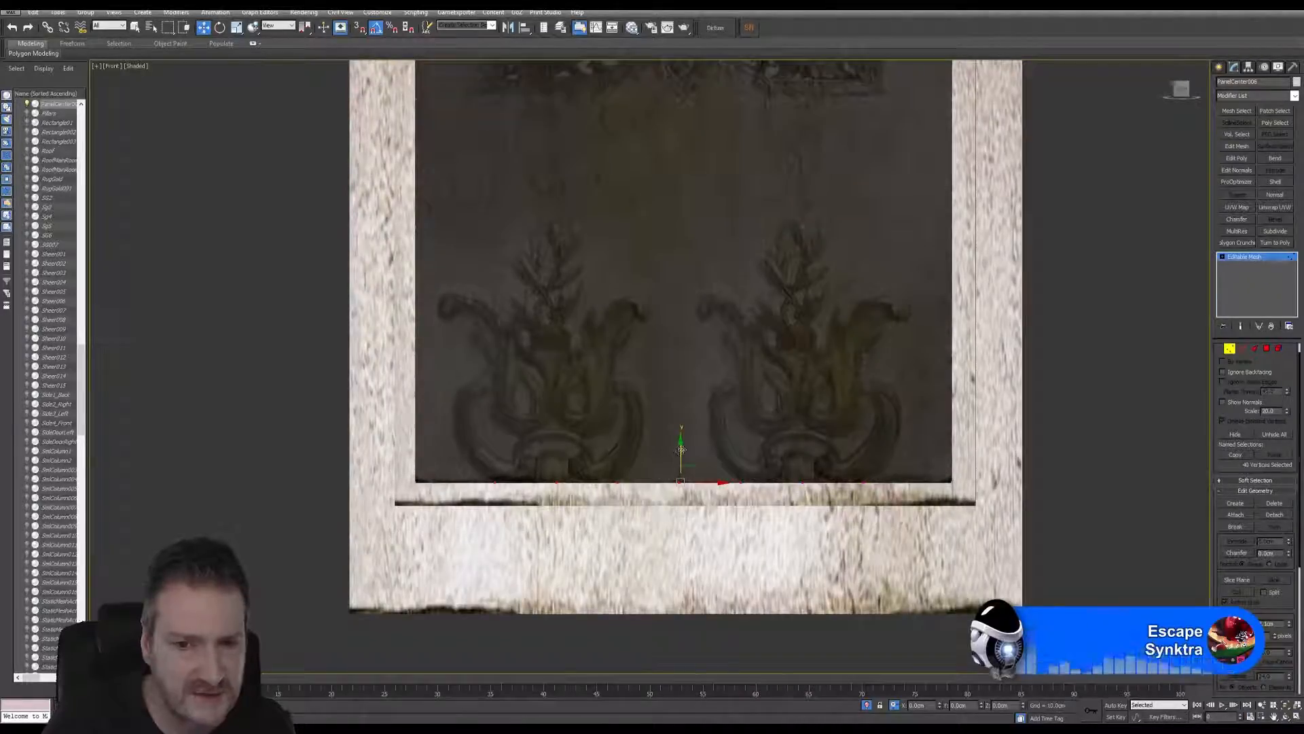
left_click_drag(682, 449, 685, 452)
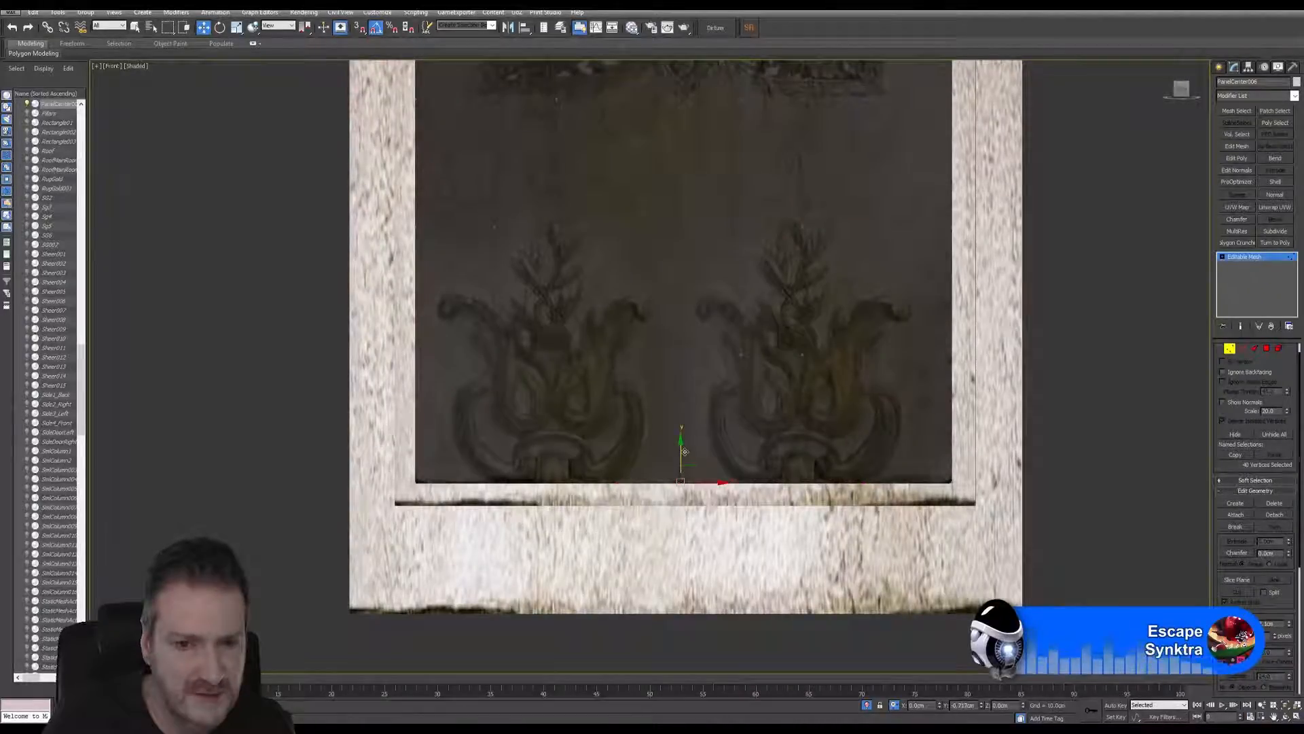
left_click(1231, 348)
scroll(686, 482, "down", 4)
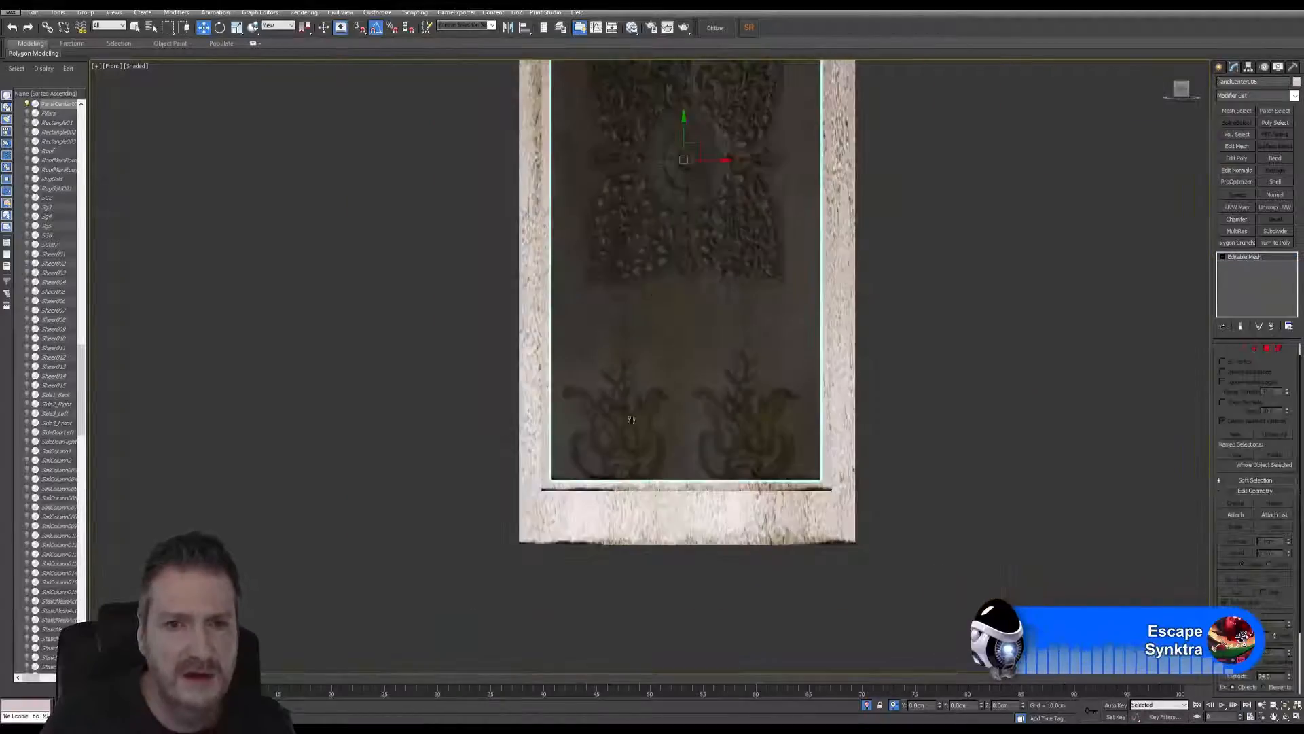
Step: Return to the four-viewport layout and inspect the centre panel's fit against its frame in the perspective view
middle_click_drag(631, 420, 586, 601)
scroll(615, 288, "down", 2)
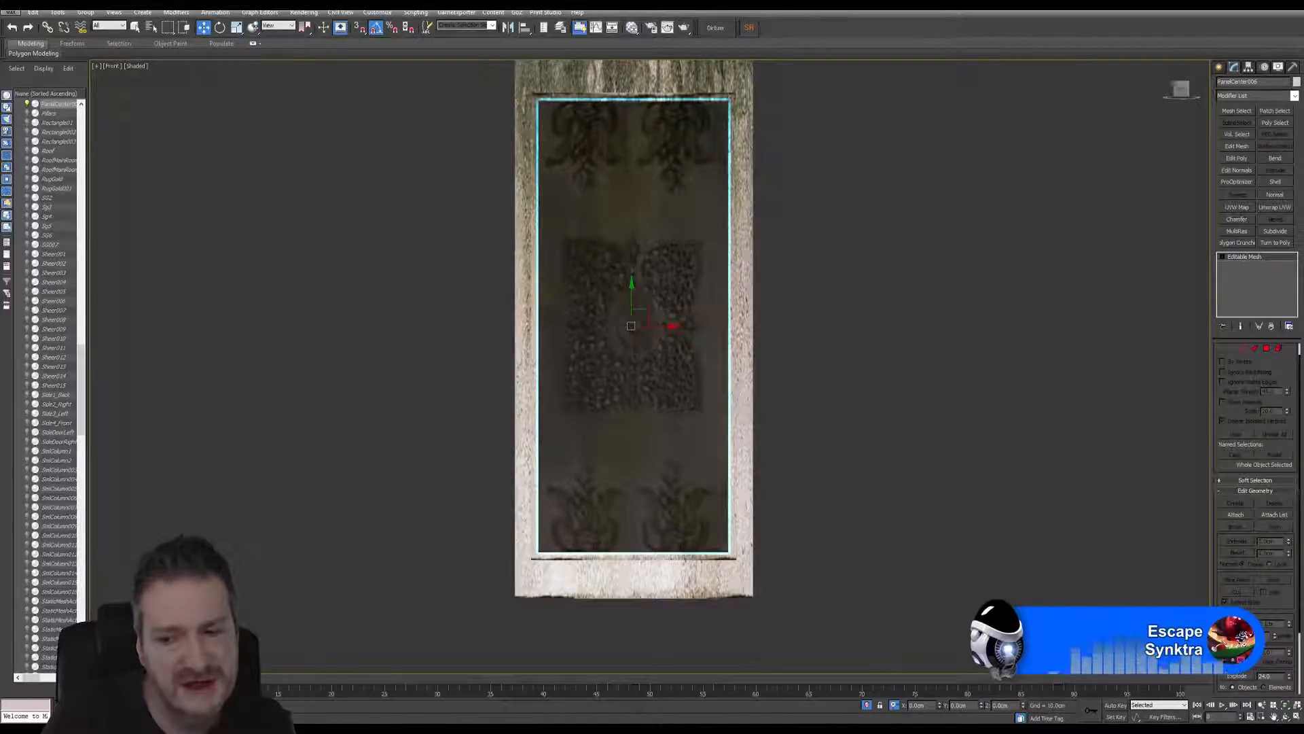
left_click(1296, 717)
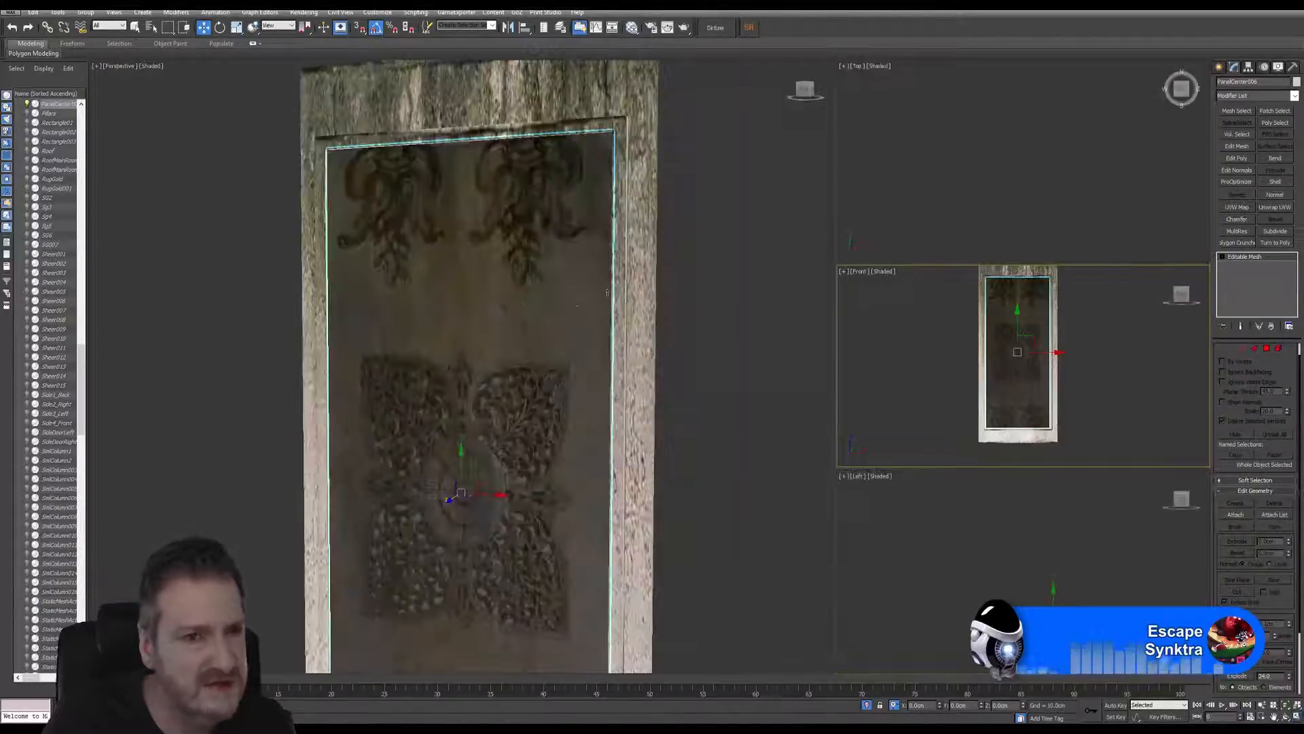
left_click(1286, 718)
left_click_drag(379, 340, 478, 250)
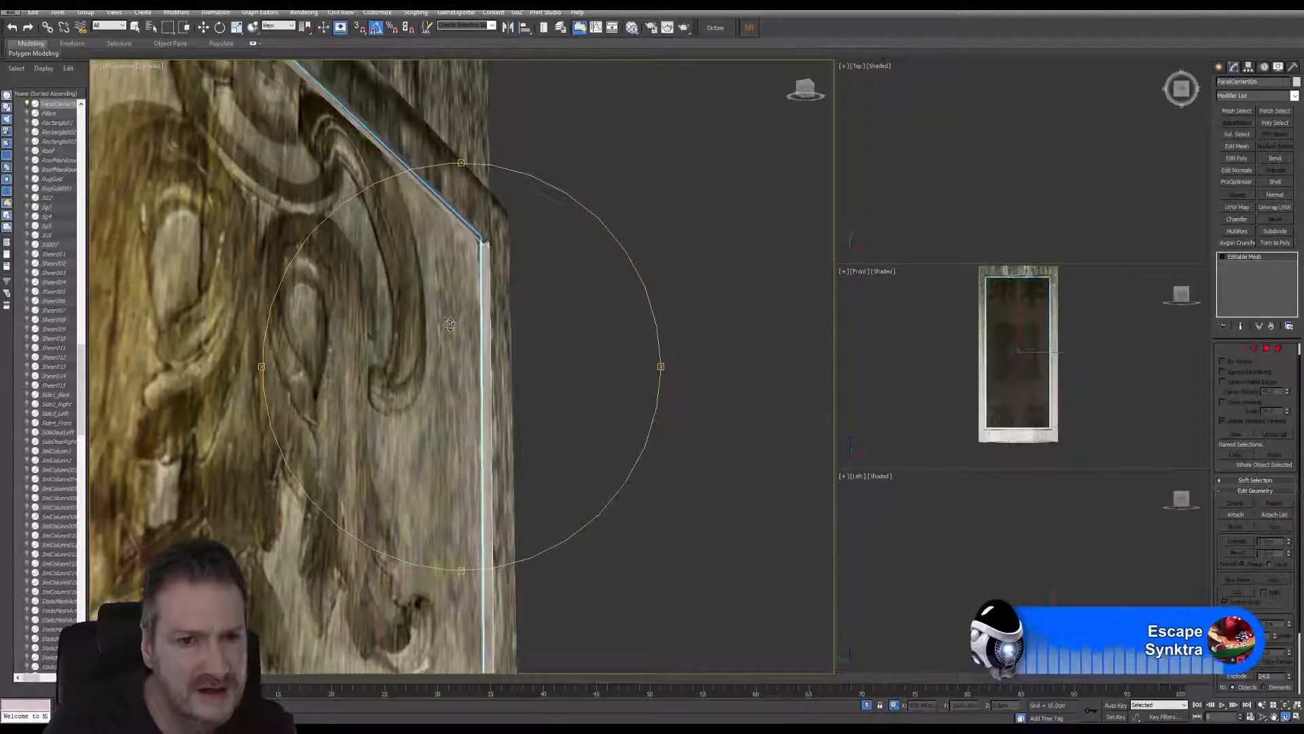
mouse_move(449, 324)
left_mouse_down()
mouse_move(449, 401)
mouse_move(448, 382)
mouse_move(314, 398)
mouse_move(379, 416)
mouse_move(446, 328)
mouse_move(418, 380)
mouse_move(425, 403)
mouse_move(466, 402)
left_mouse_up()
Step: Open the centre panel's PanelCenterMAT material in the Slate Material Editor and lower its glossiness to 0
left_click(632, 27)
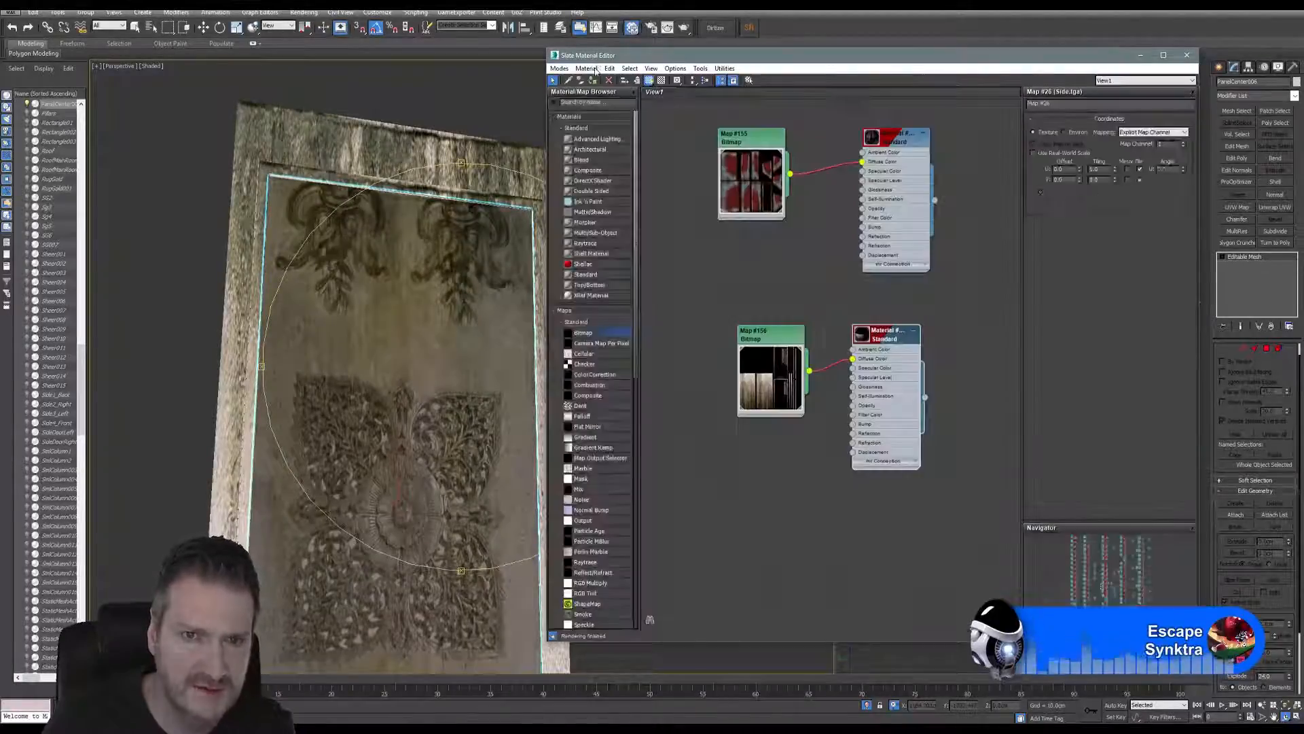
left_click(417, 317)
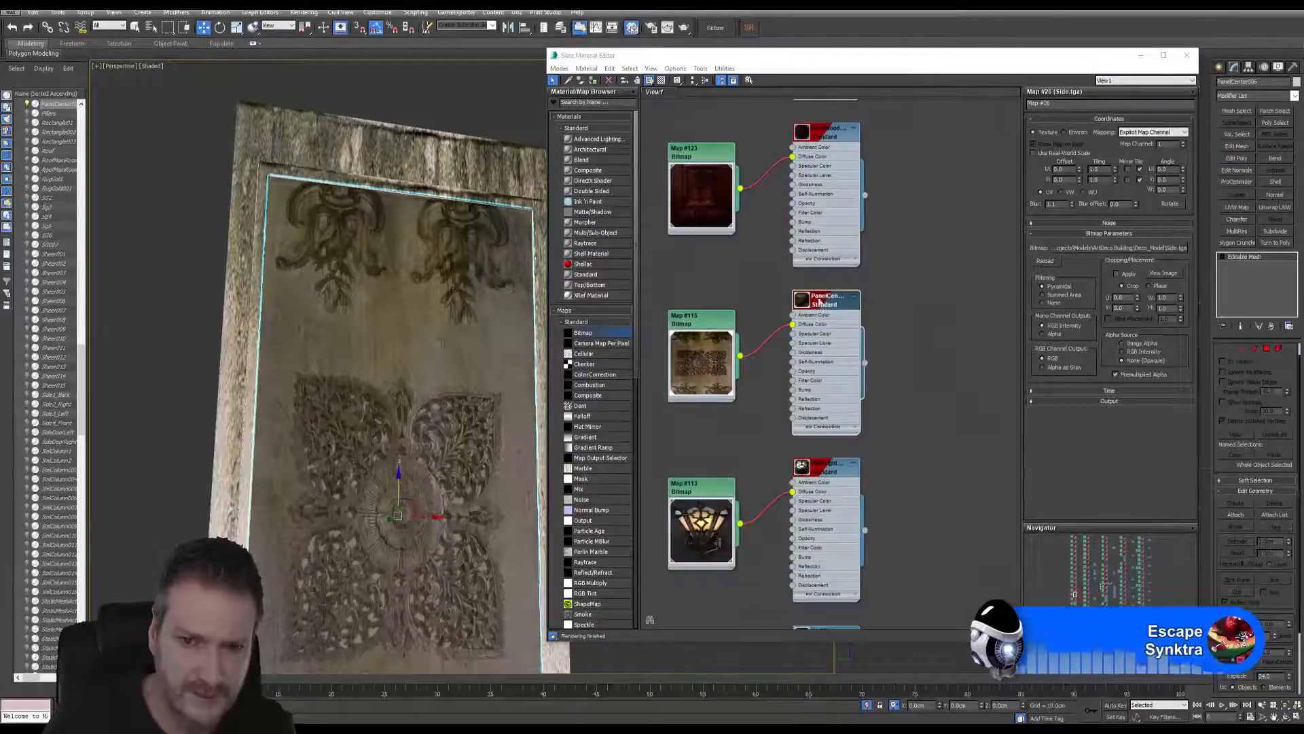
double_click(822, 300)
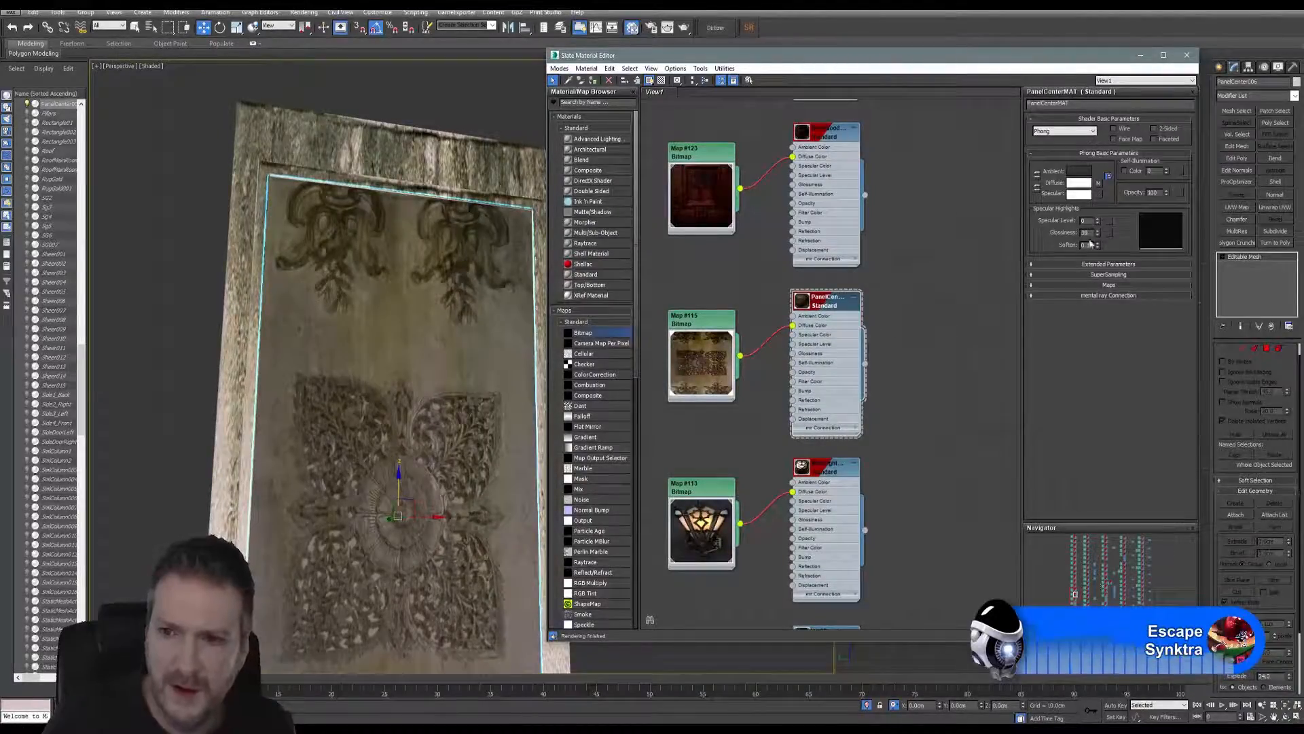
left_click(1098, 236)
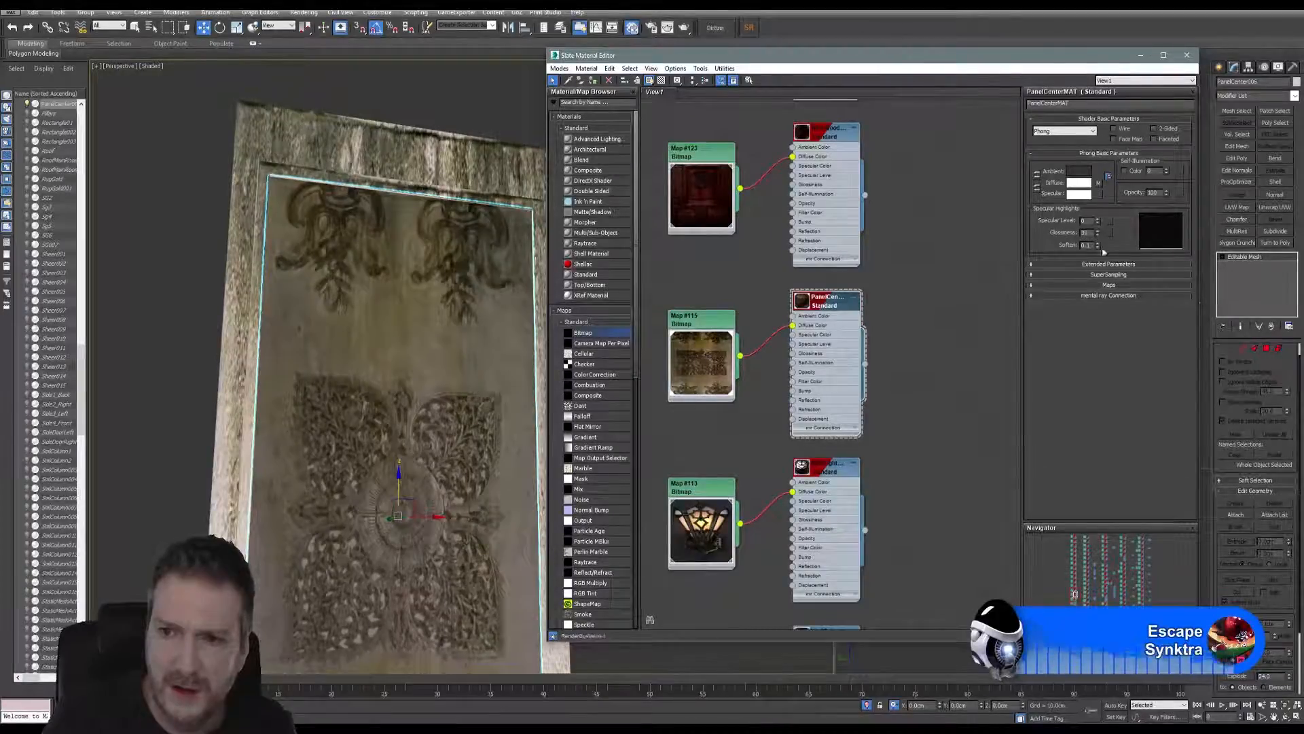
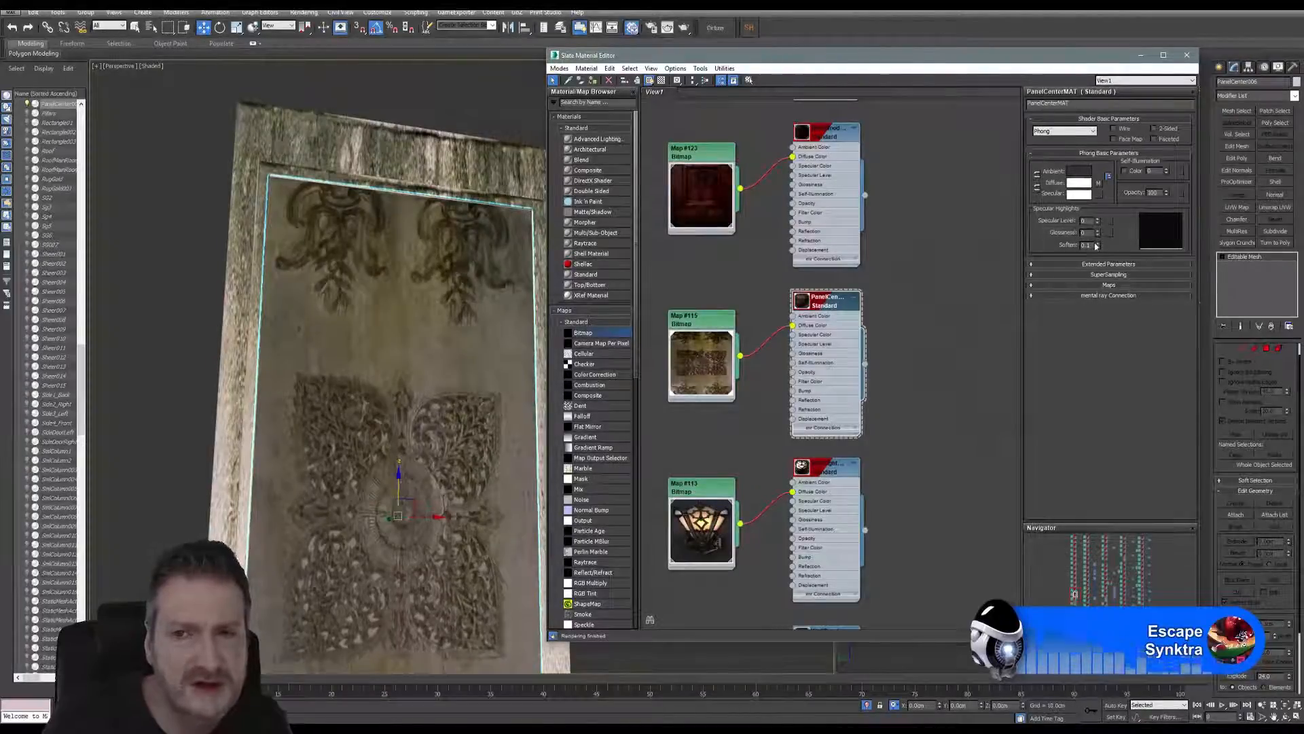
Step: Reduce the whiteness of PanelCenterMAT's diffuse colour and close the material editor
left_click(1079, 183)
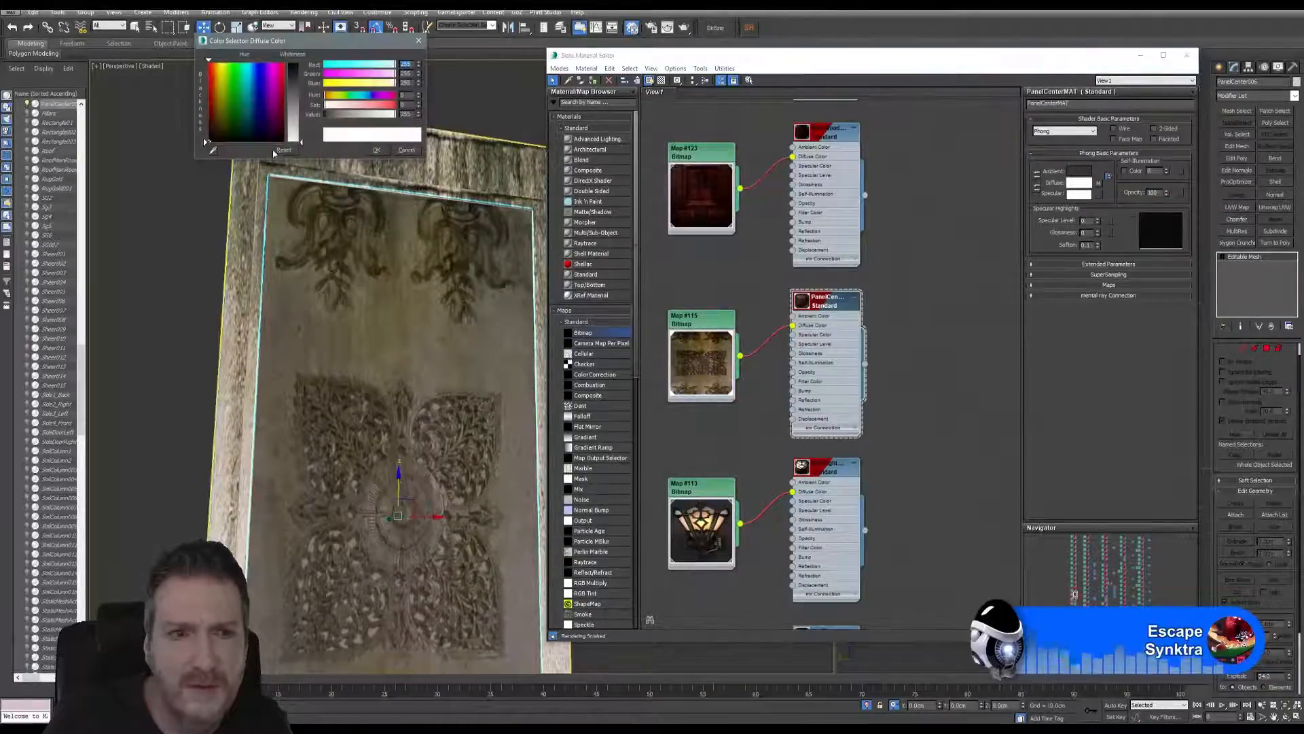
left_click_drag(303, 141, 303, 88)
left_click(376, 149)
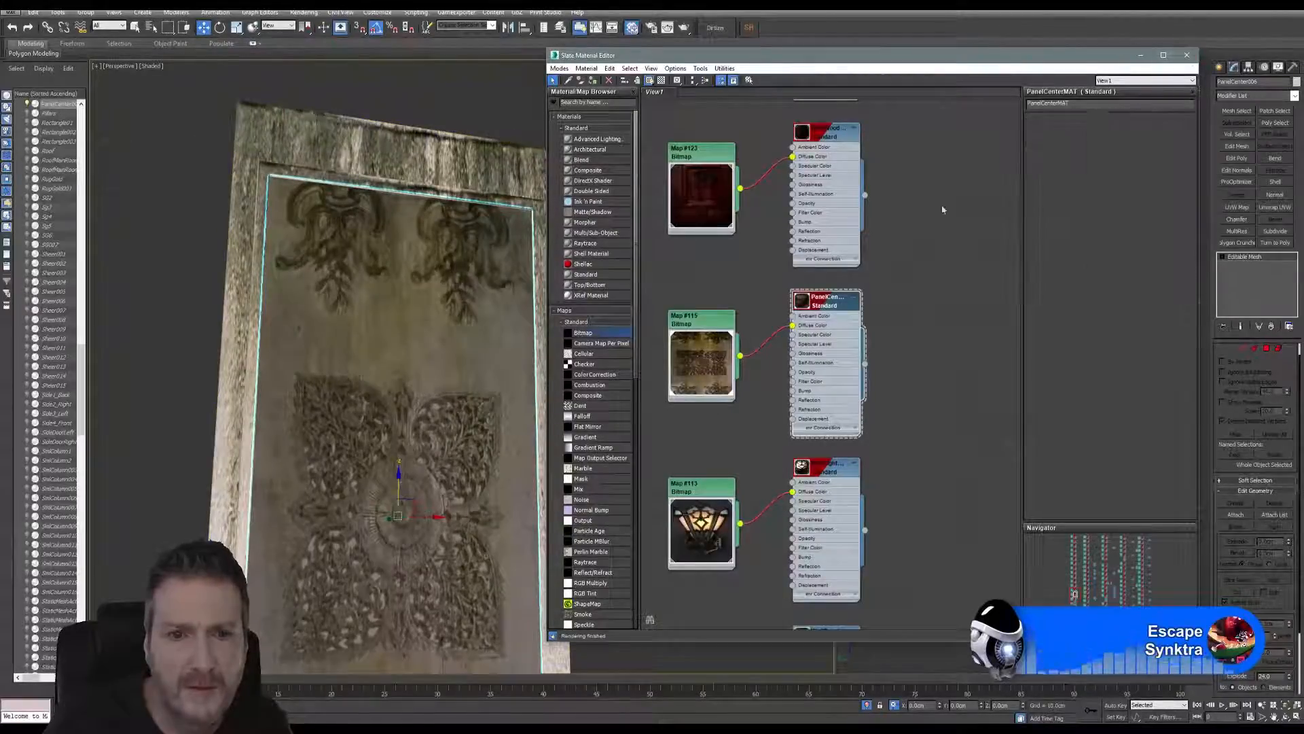
left_click(1186, 55)
Step: Display the perspective viewport in Consistent Colors and check how the panel's texture looks
key("e")
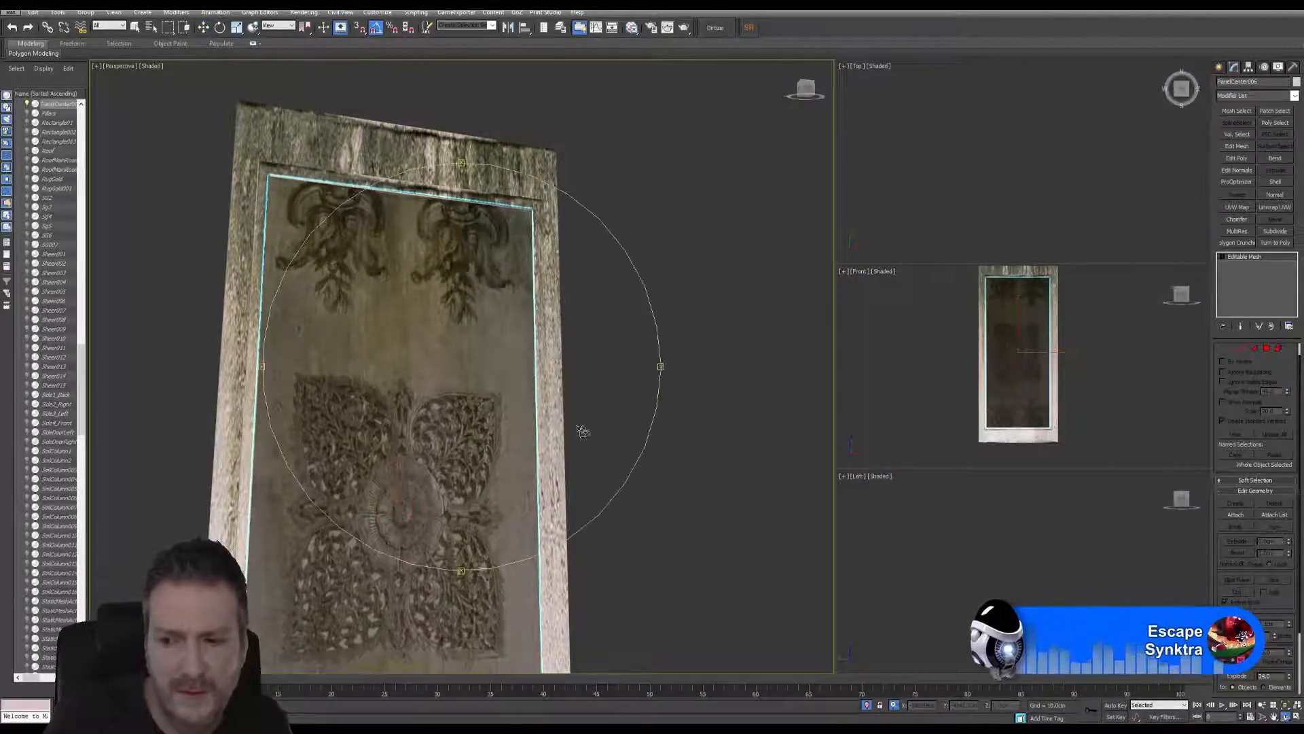
mouse_move(469, 383)
middle_mouse_down("alt")
mouse_move(491, 382)
mouse_move(456, 389)
mouse_move(484, 393)
mouse_move(468, 381)
middle_mouse_up("alt")
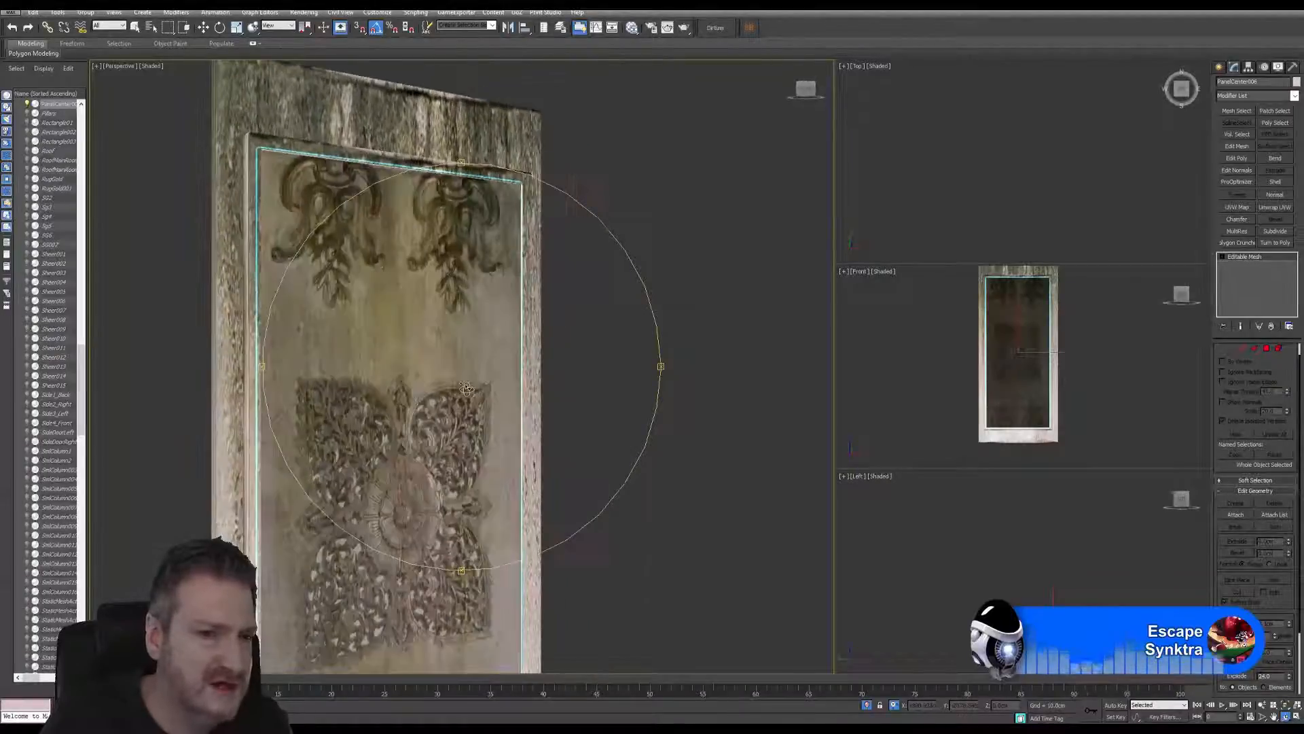
left_click(152, 68)
left_click(193, 101)
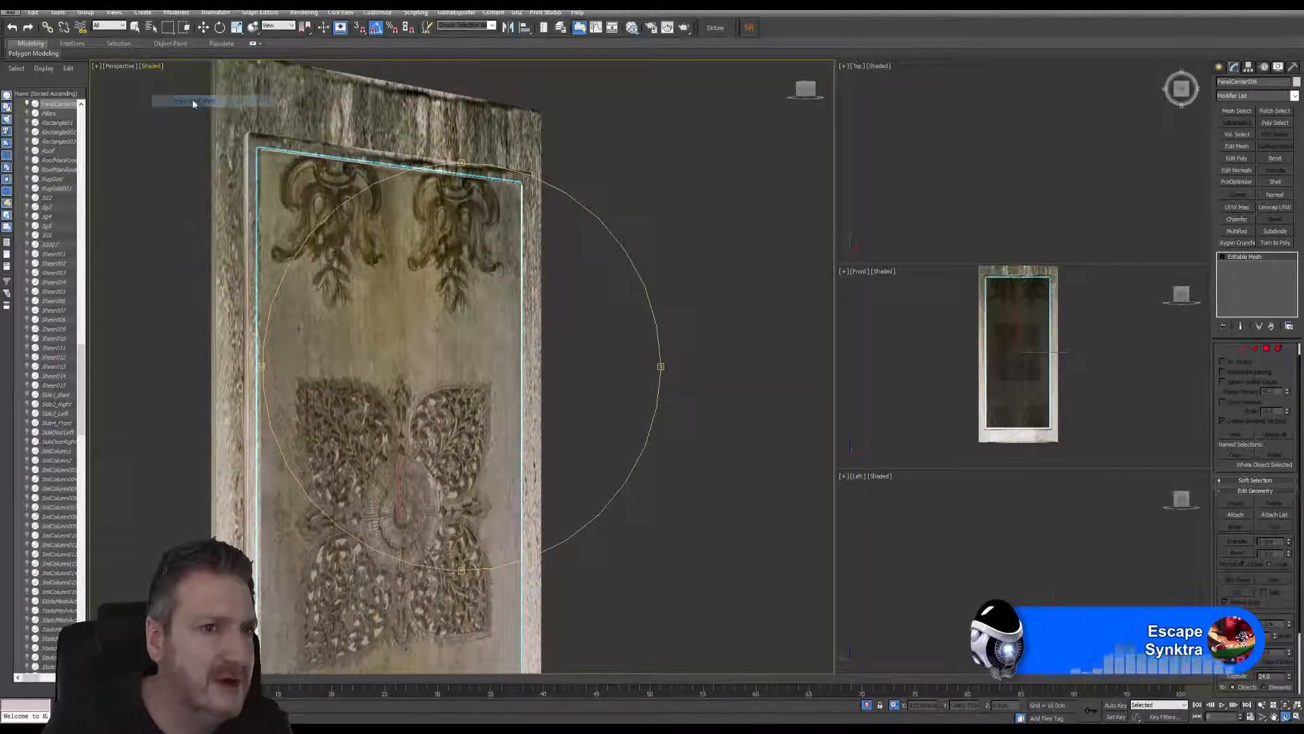
middle_click_drag(426, 347, 401, 346, "alt")
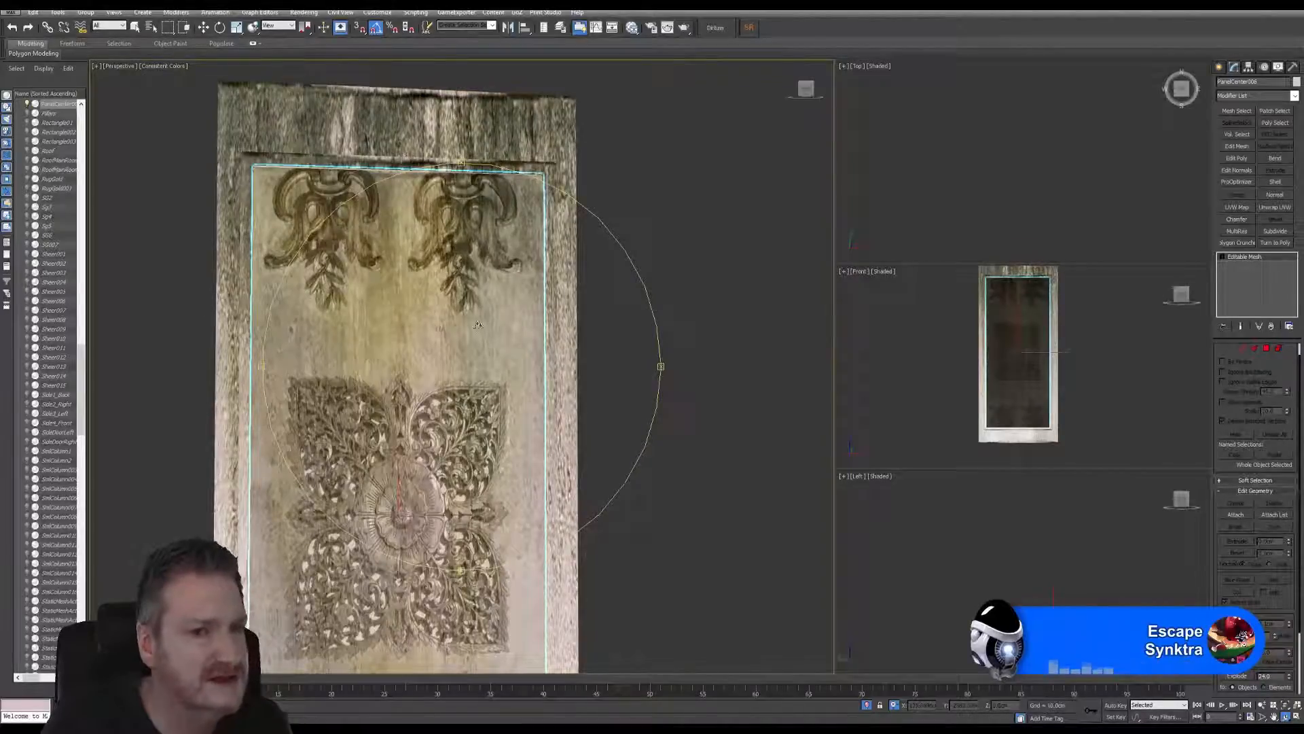
middle_click_drag(481, 328, 531, 316)
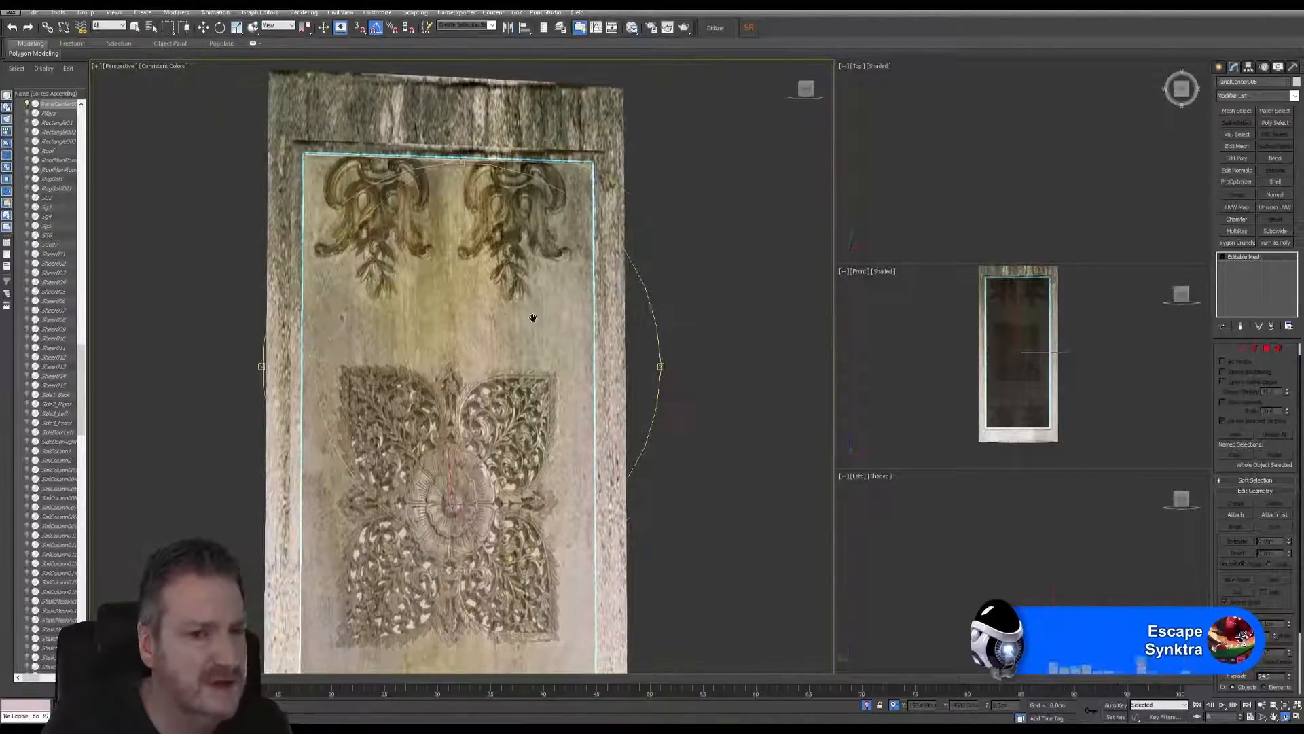
Step: Set the perspective viewport back to Shaded display and check the panel at an angle
left_click(160, 66)
left_click(184, 89)
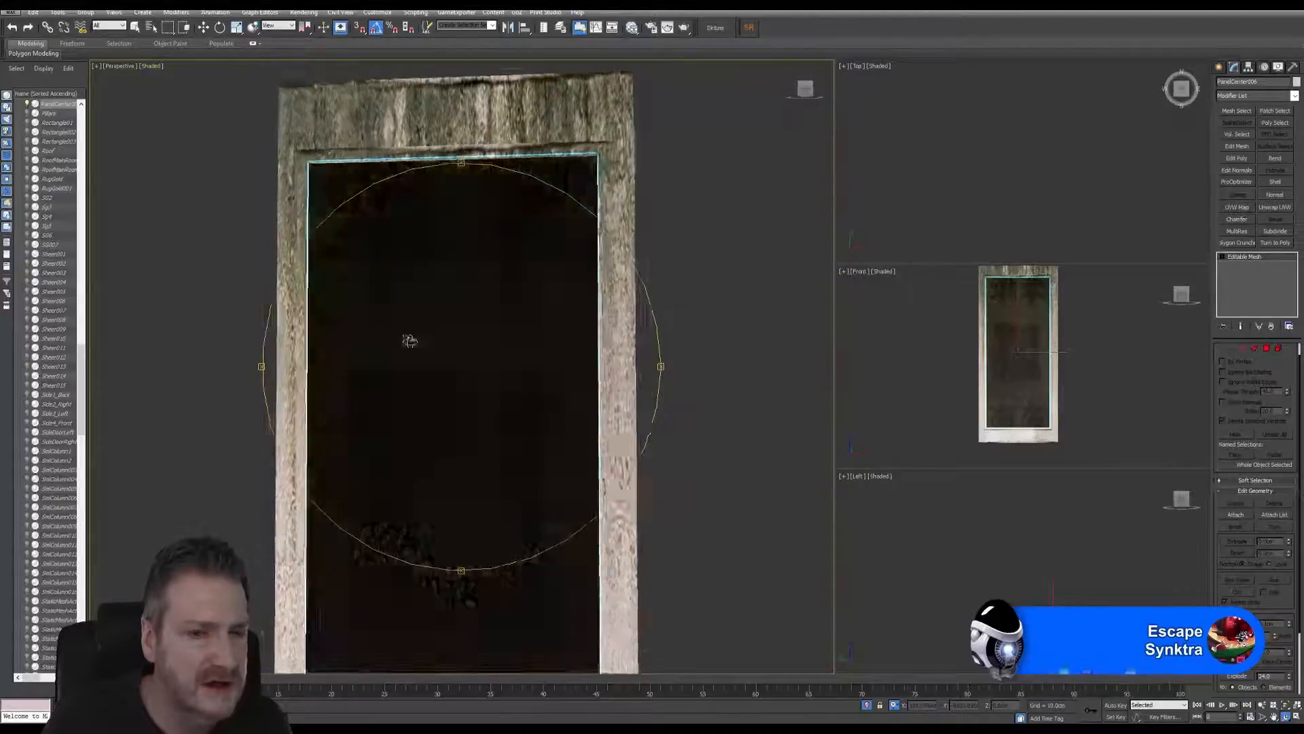
middle_click_drag(450, 345, 460, 345, "alt")
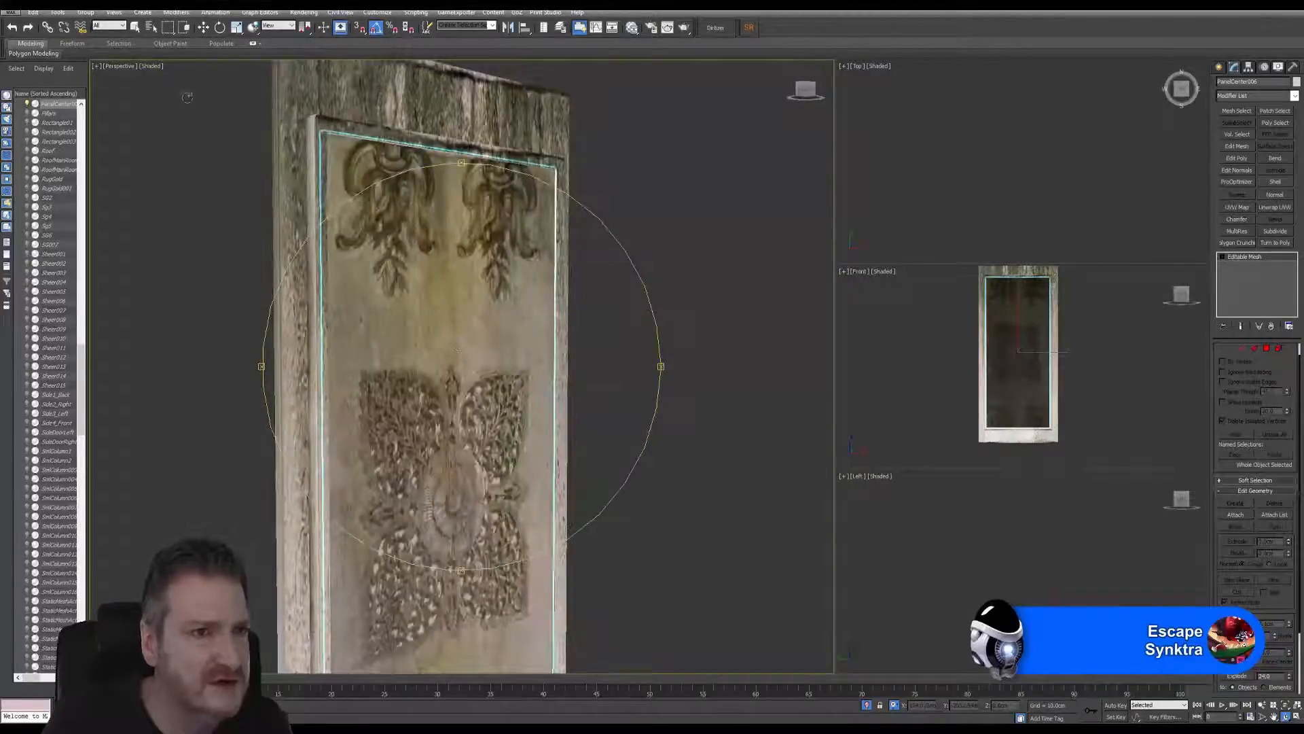
left_click(152, 66)
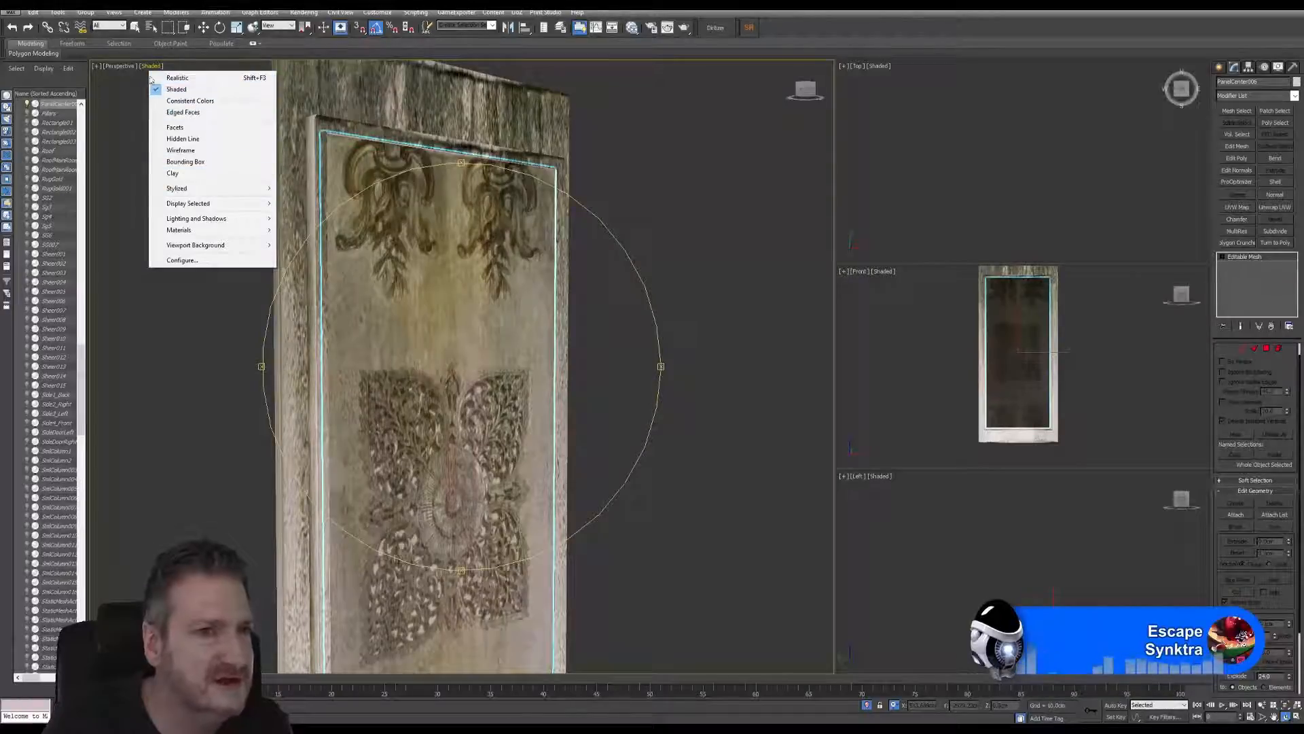
left_click(475, 307)
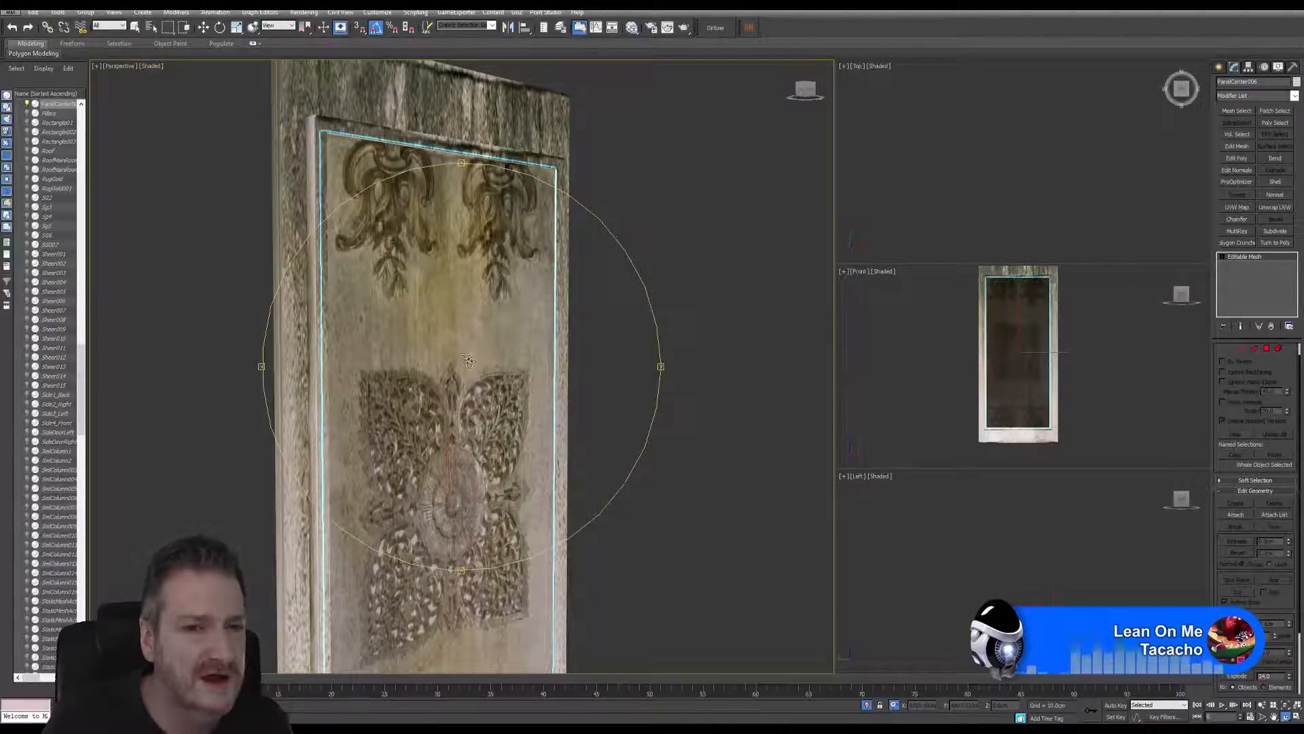
Step: Examine the panel's ornament texture and frame from several angles and distances to judge how its shading reacts to the view
mouse_move(471, 362)
middle_mouse_down("alt")
mouse_move(437, 357)
mouse_move(497, 365)
middle_mouse_up("alt")
scroll(444, 377, "down", 3)
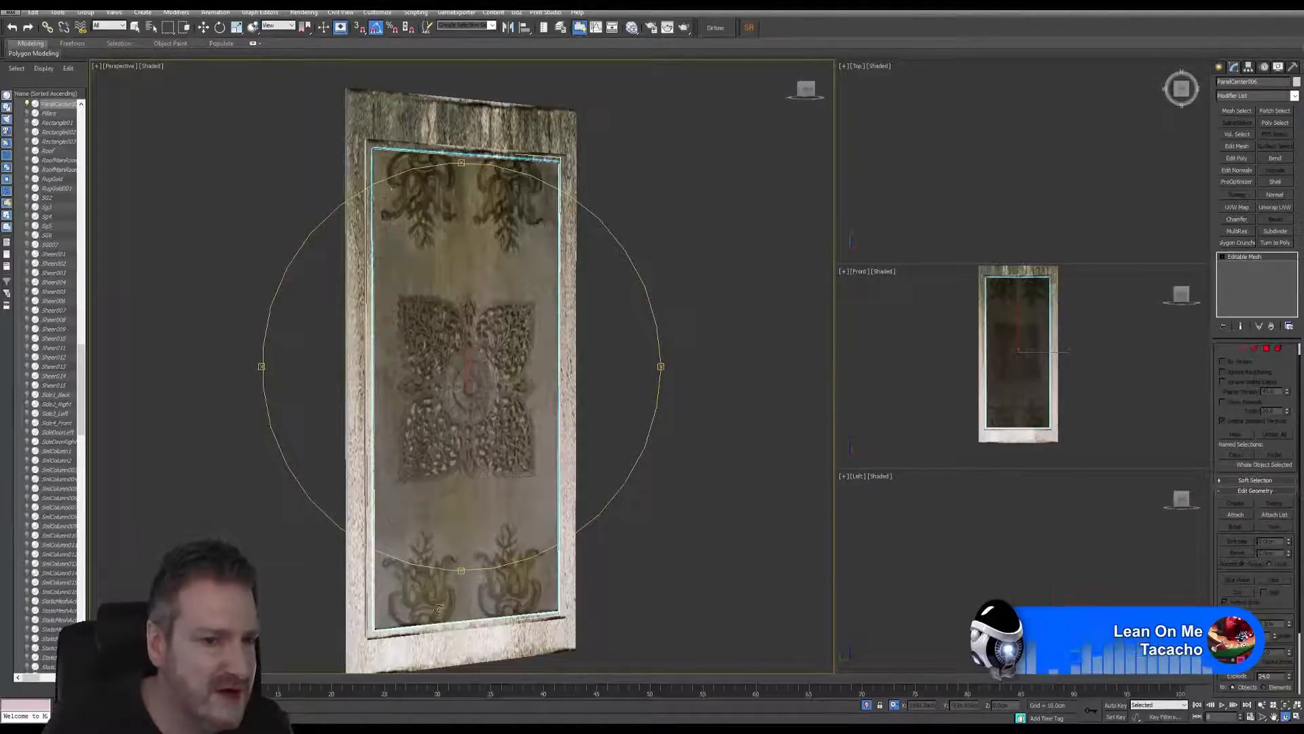
mouse_move(536, 223)
middle_mouse_down("alt")
mouse_move(522, 214)
mouse_move(517, 229)
middle_mouse_up("alt")
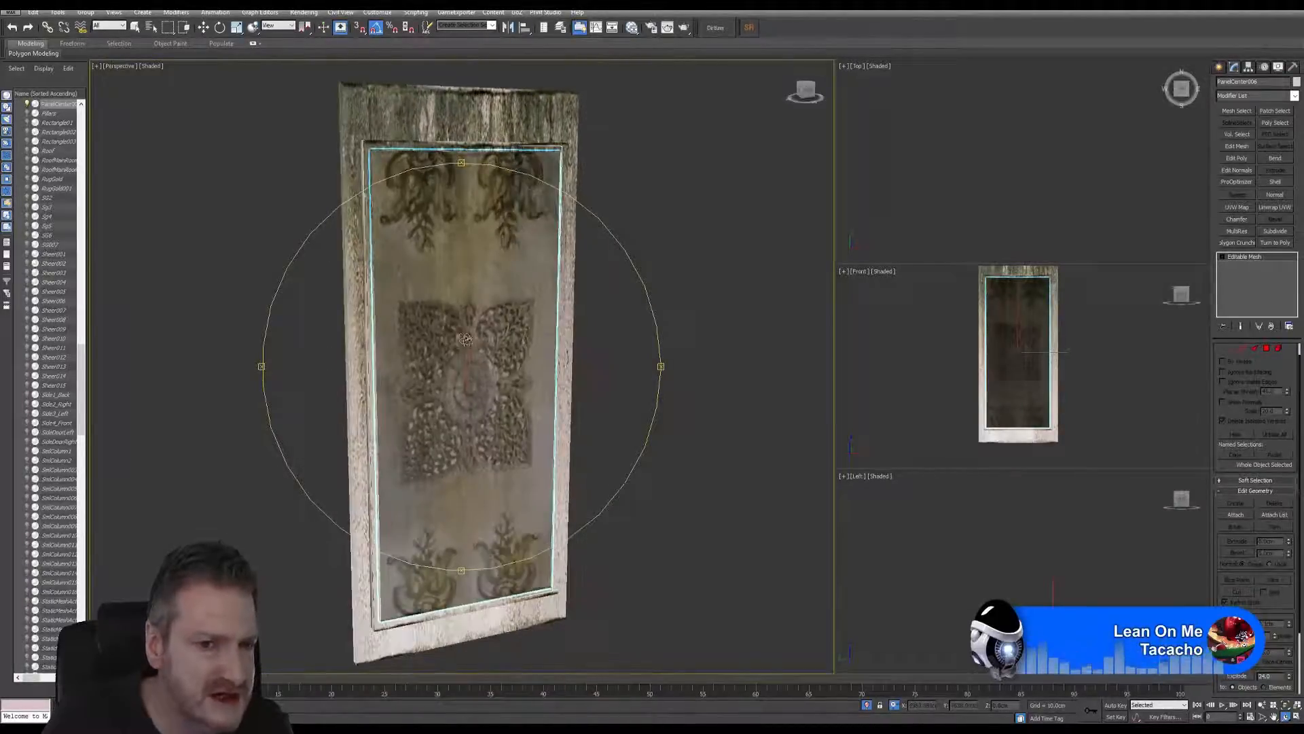
scroll(466, 342, "up", 4)
middle_click_drag(466, 342, 472, 443)
middle_click_drag(440, 365, 462, 361, "alt")
scroll(457, 425, "down", 3)
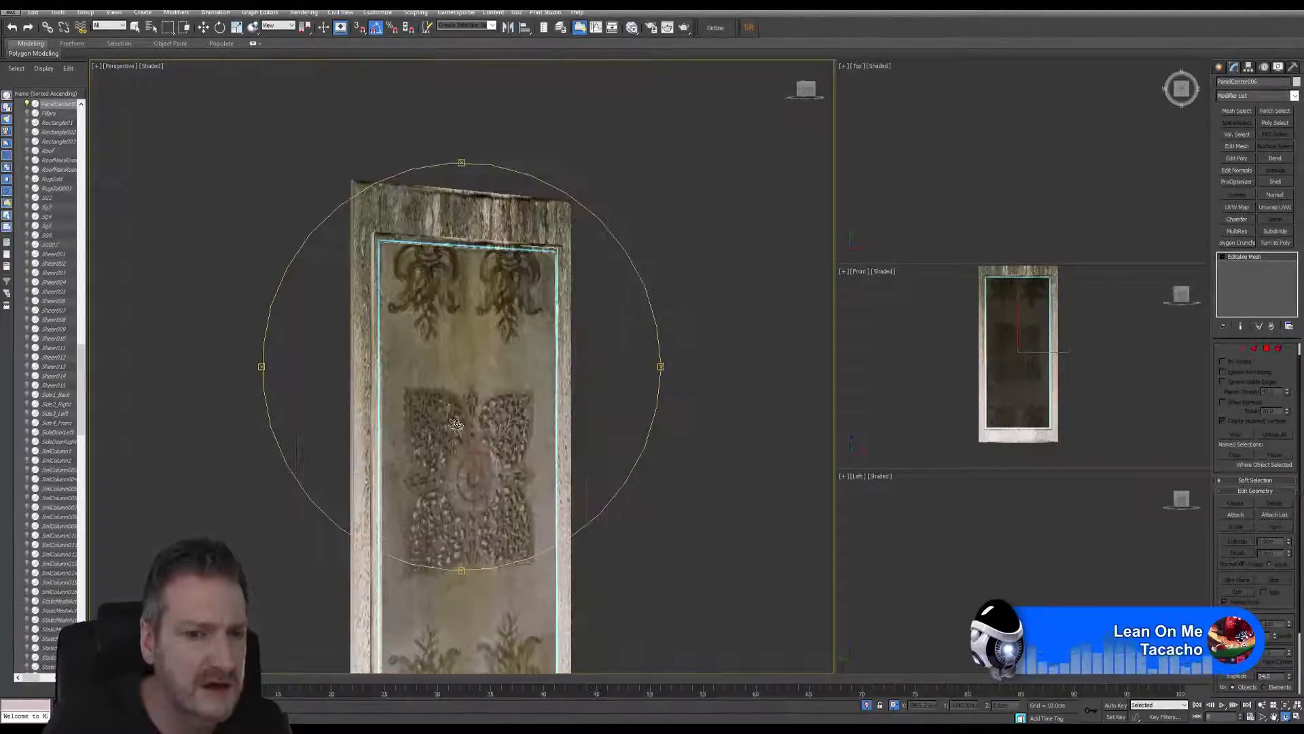
middle_click_drag(459, 432, 463, 331)
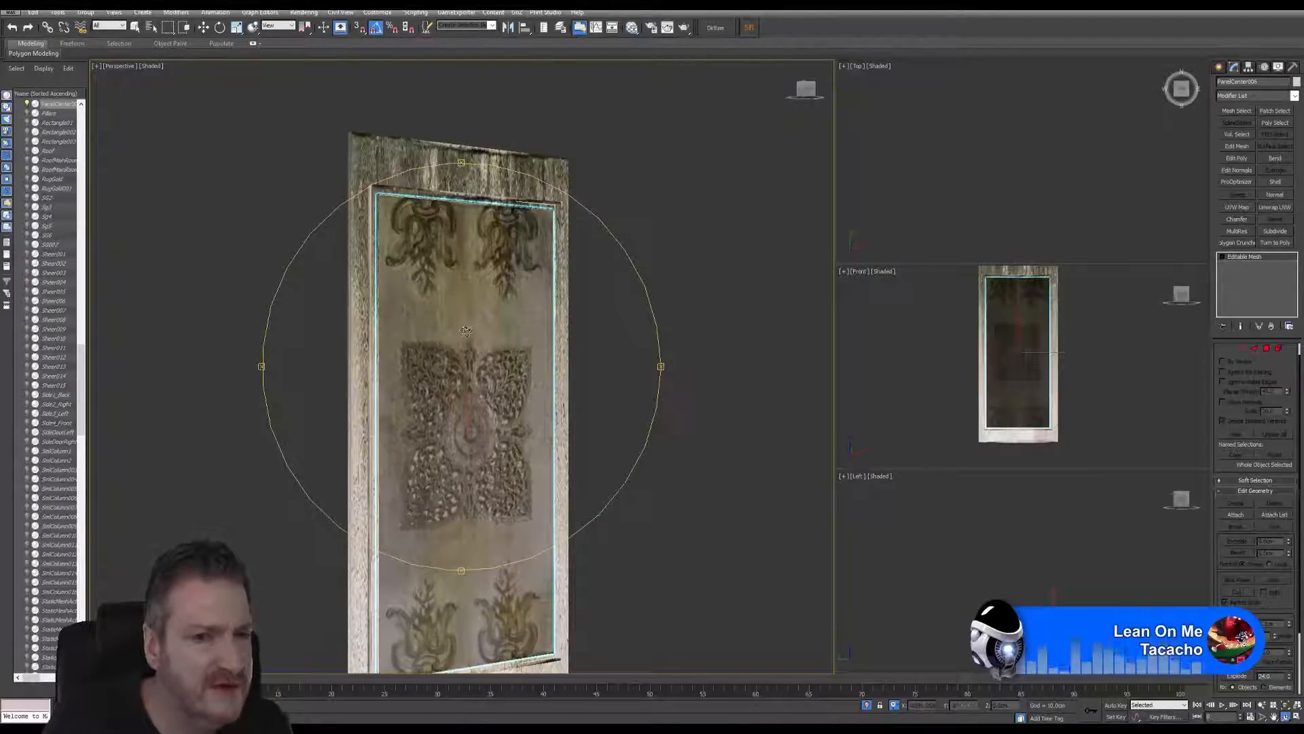
middle_click_drag(469, 459, 464, 415, "alt")
scroll(464, 415, "up", 5)
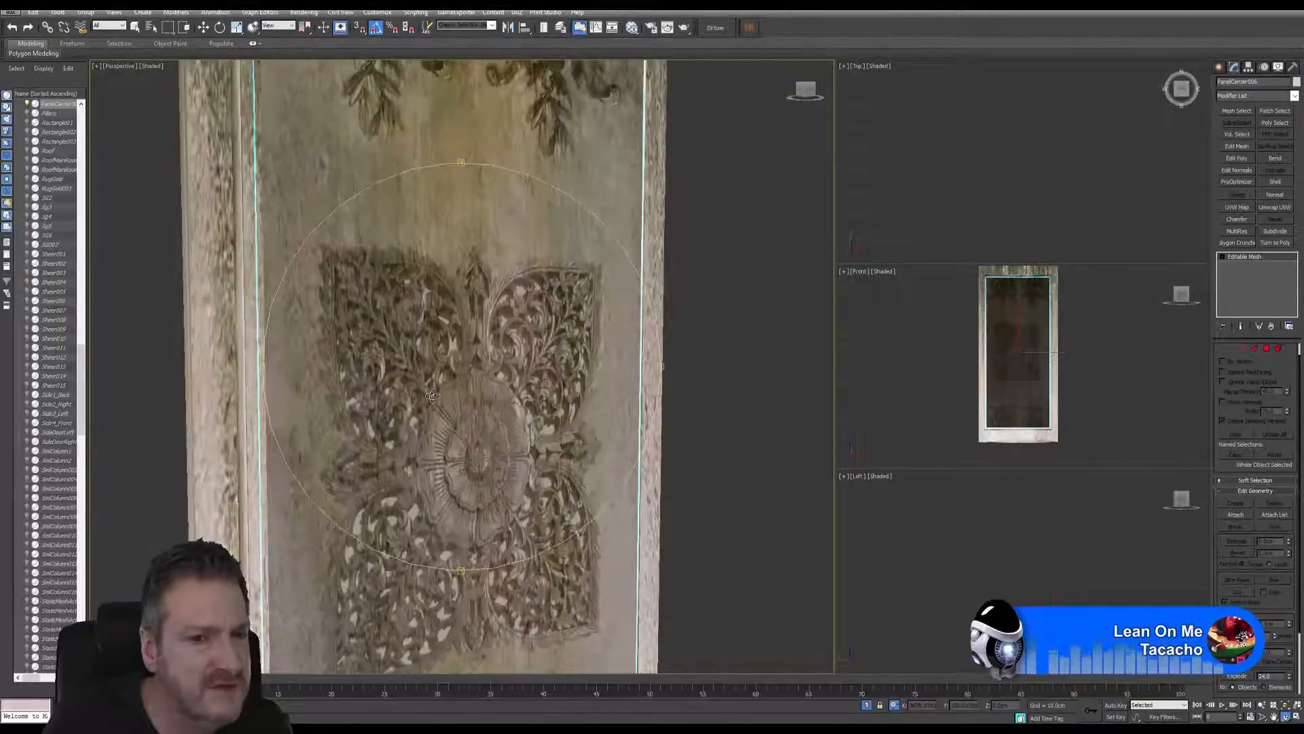
middle_click_drag(438, 365, 399, 292, "alt")
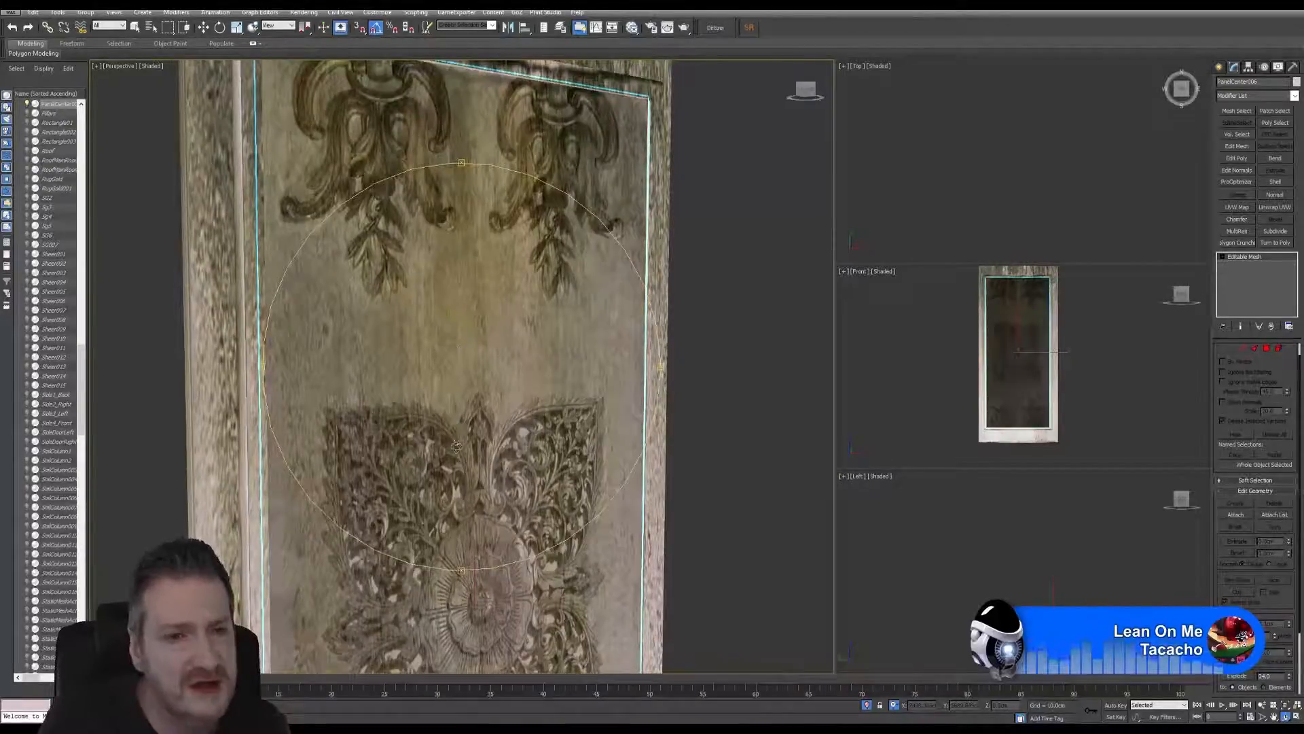
middle_click_drag(449, 346, 448, 358, "alt")
scroll(512, 408, "down", 5)
mouse_move(460, 395)
left_mouse_down()
mouse_move(511, 408)
mouse_move(460, 400)
left_mouse_up()
left_click_drag(481, 401, 490, 402)
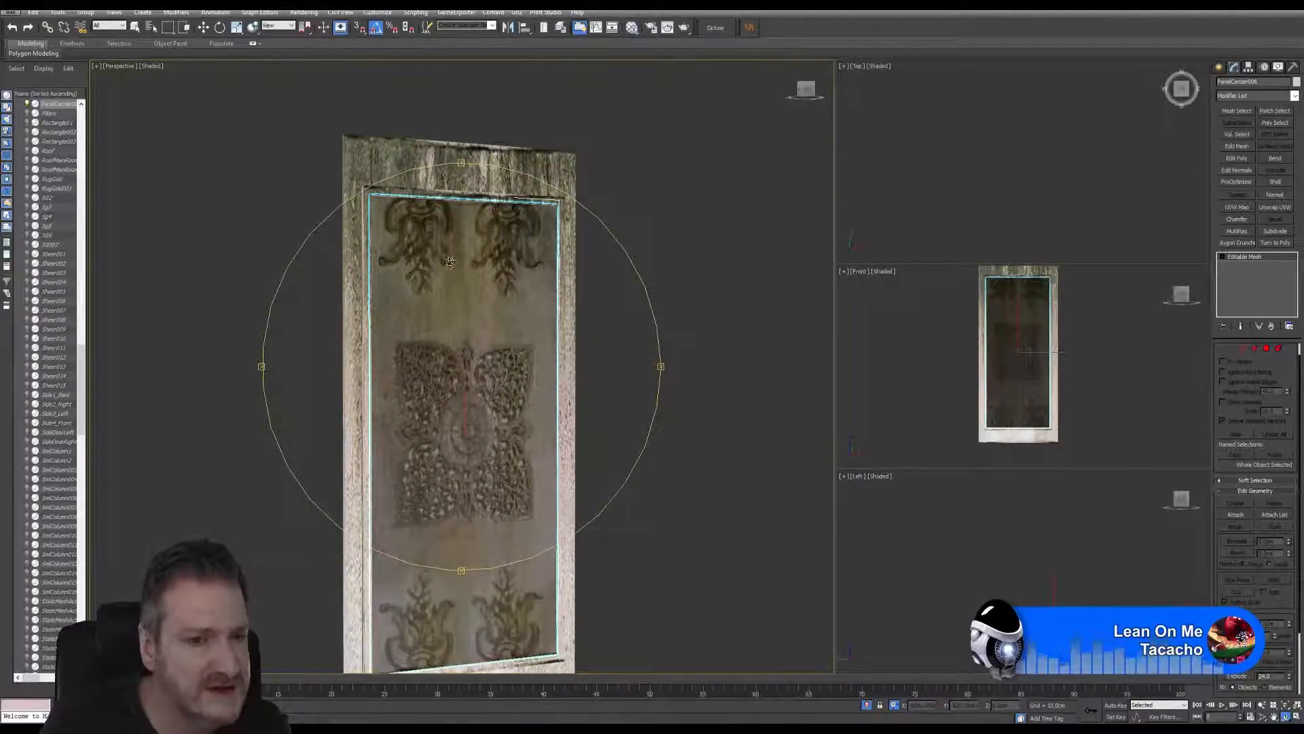
left_click_drag(415, 412, 532, 408)
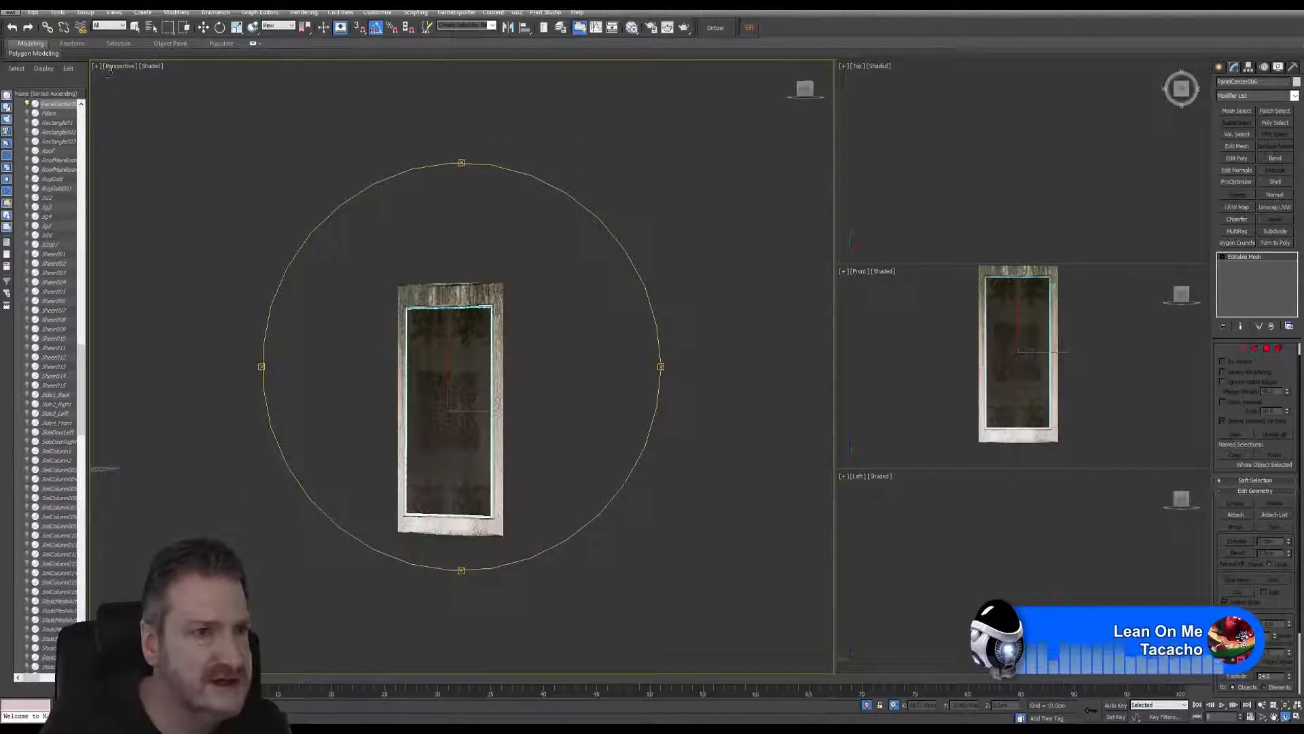
Step: End the isolation to show the whole scene and examine the wall lamp beside the panel up close
left_click(58, 12)
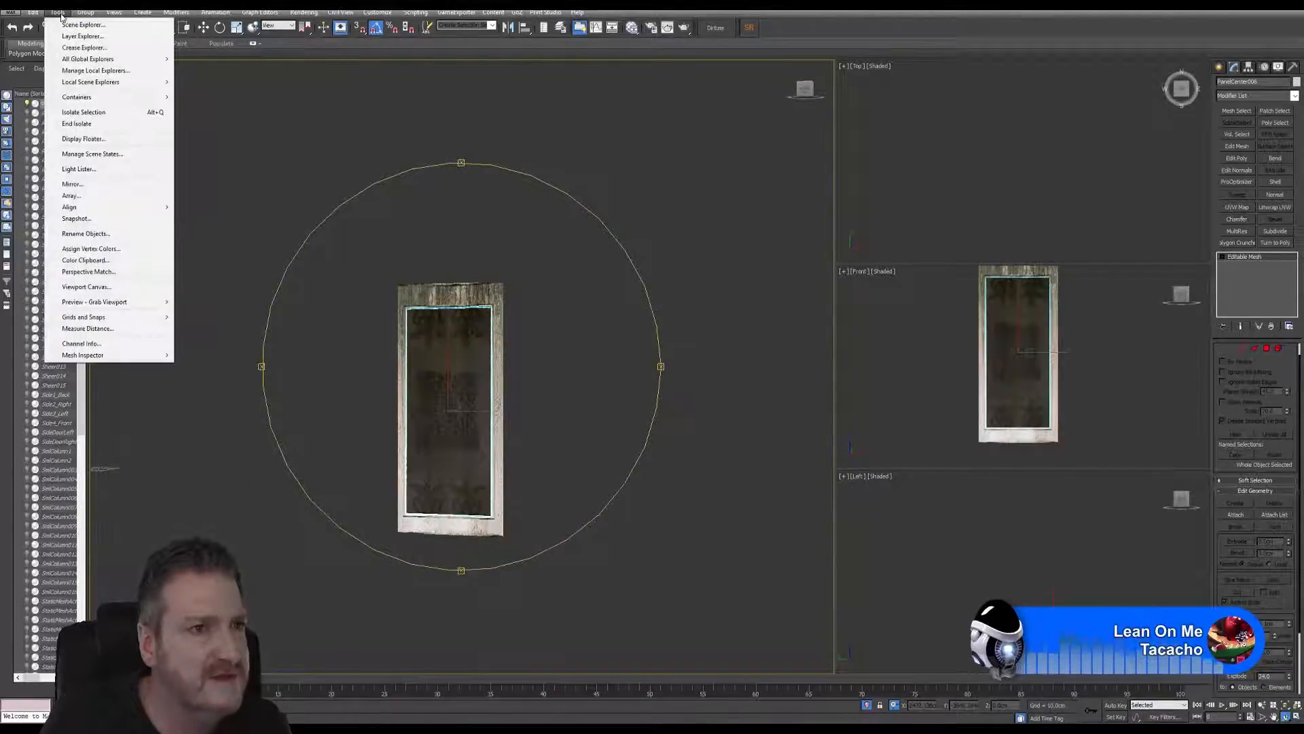
left_click(88, 123)
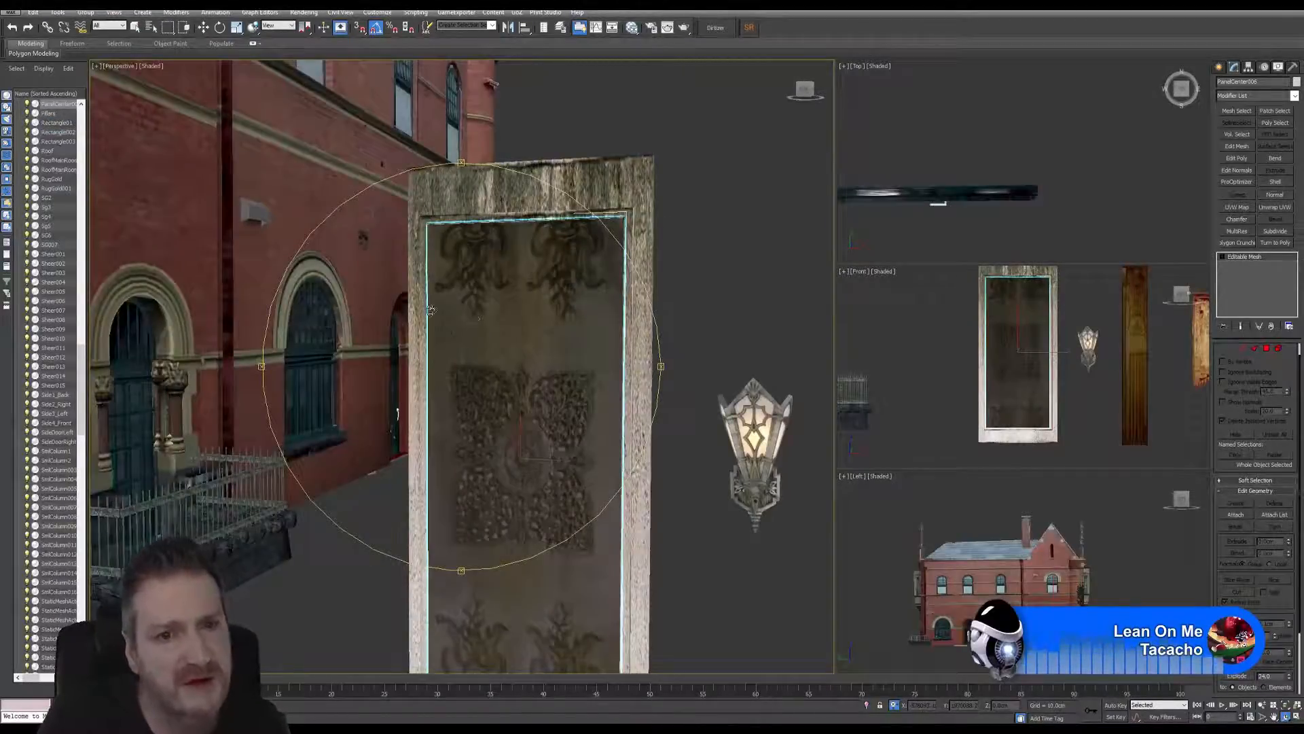
middle_click_drag(509, 352, 485, 378, "alt")
scroll(505, 366, "up", 5)
scroll(504, 367, "up", 3)
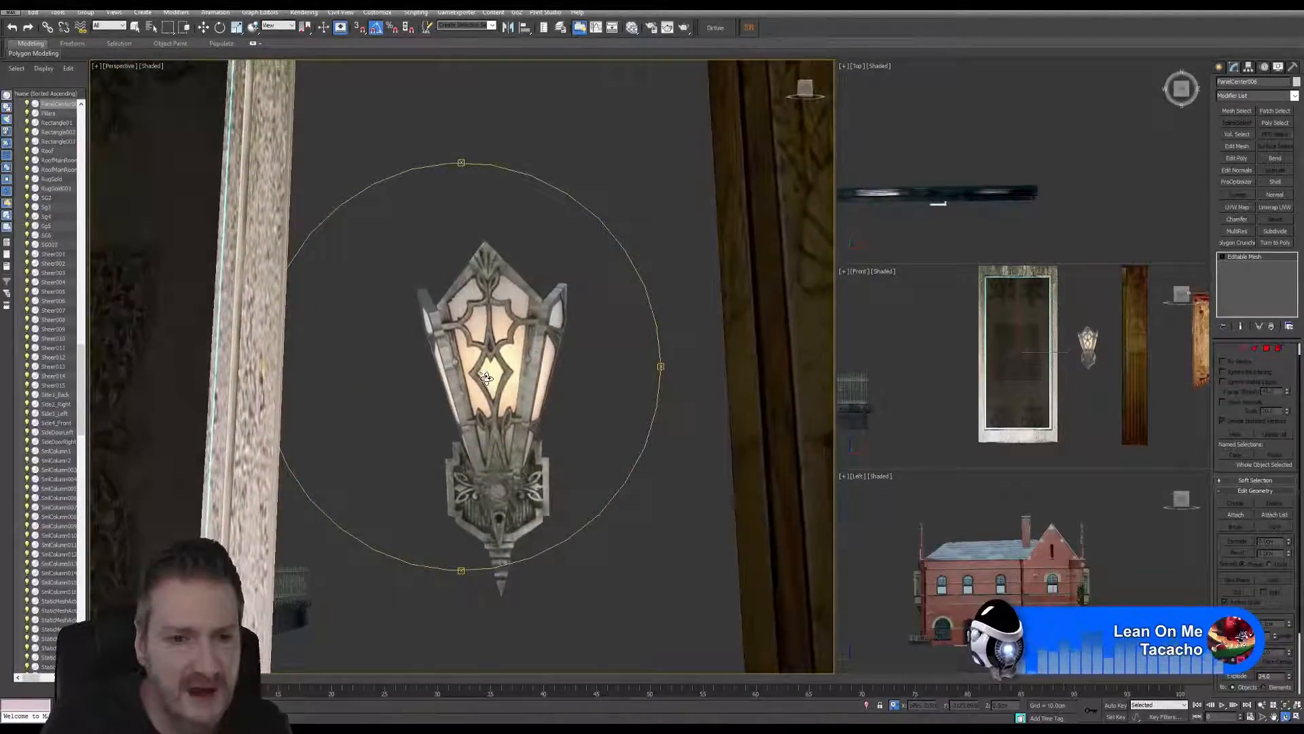
Step: Select the wall lamp beside the panel and examine its shape and glass texture from the front and both sides
left_click(135, 27)
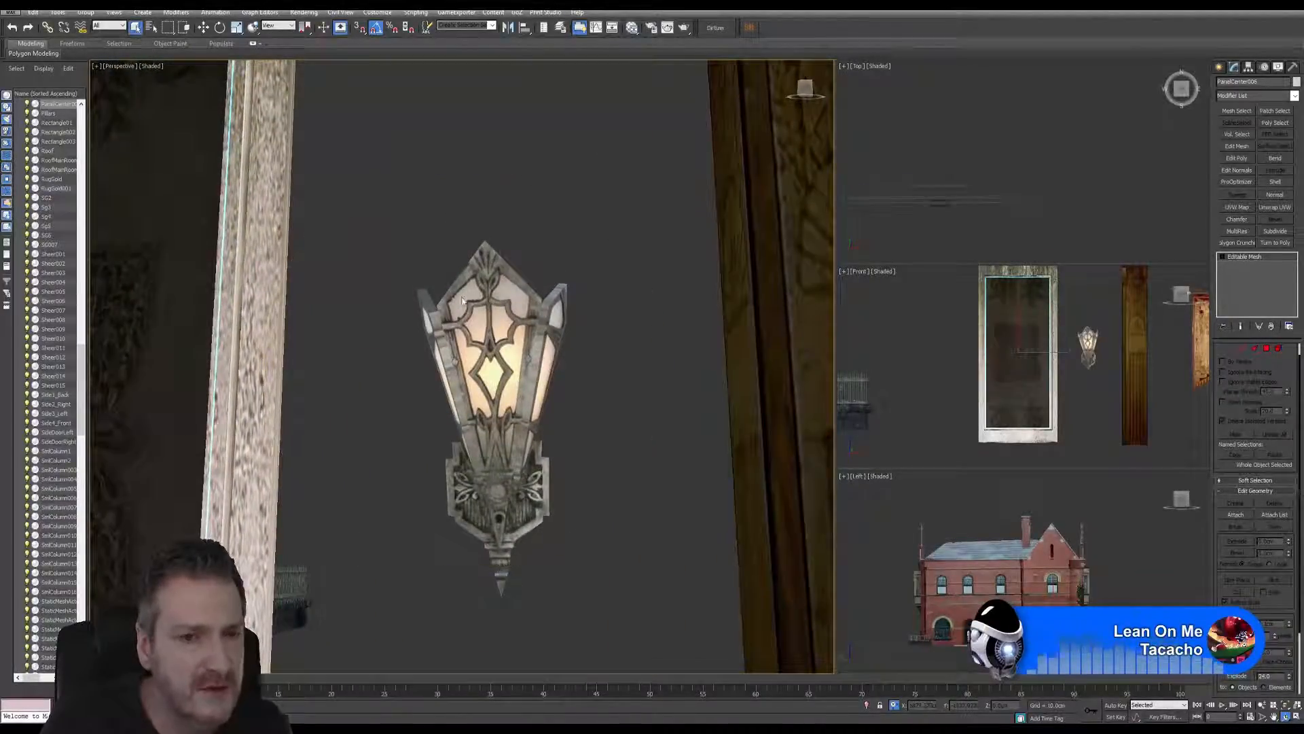
left_click(497, 566)
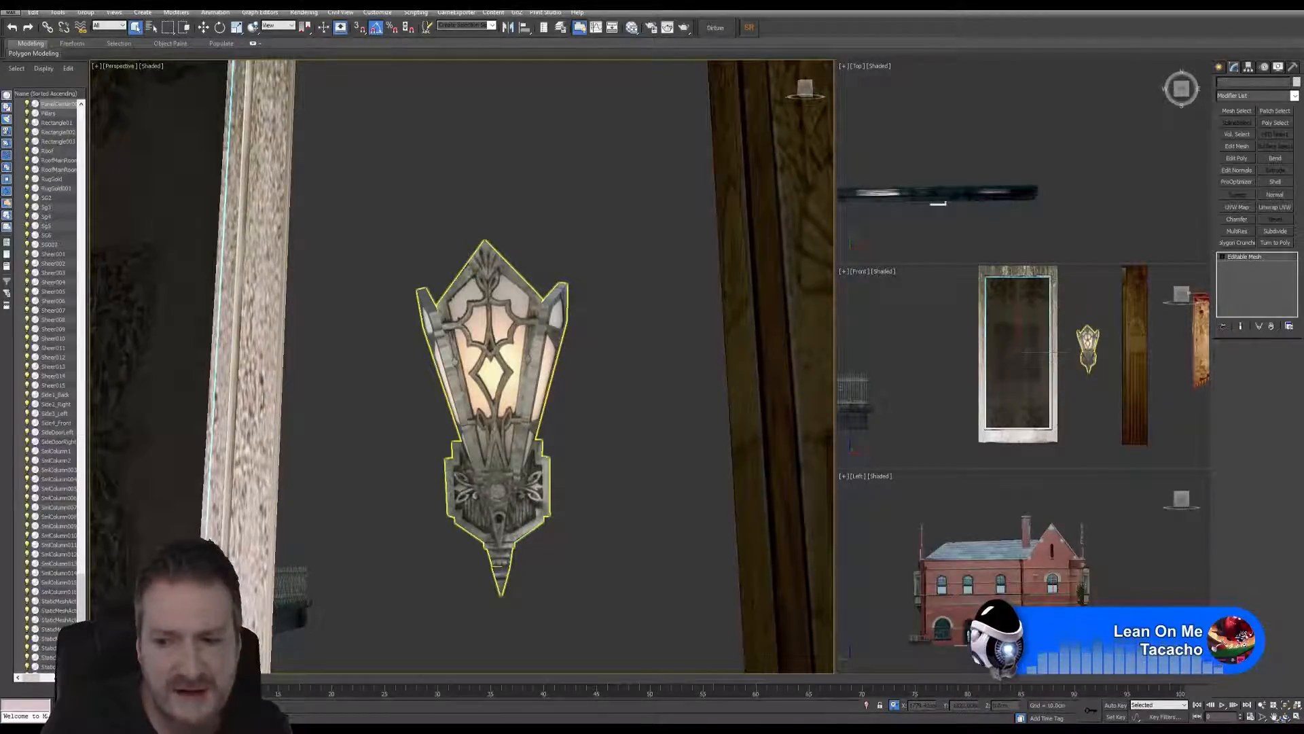
key("ctrl+r")
left_click_drag(489, 375, 479, 292)
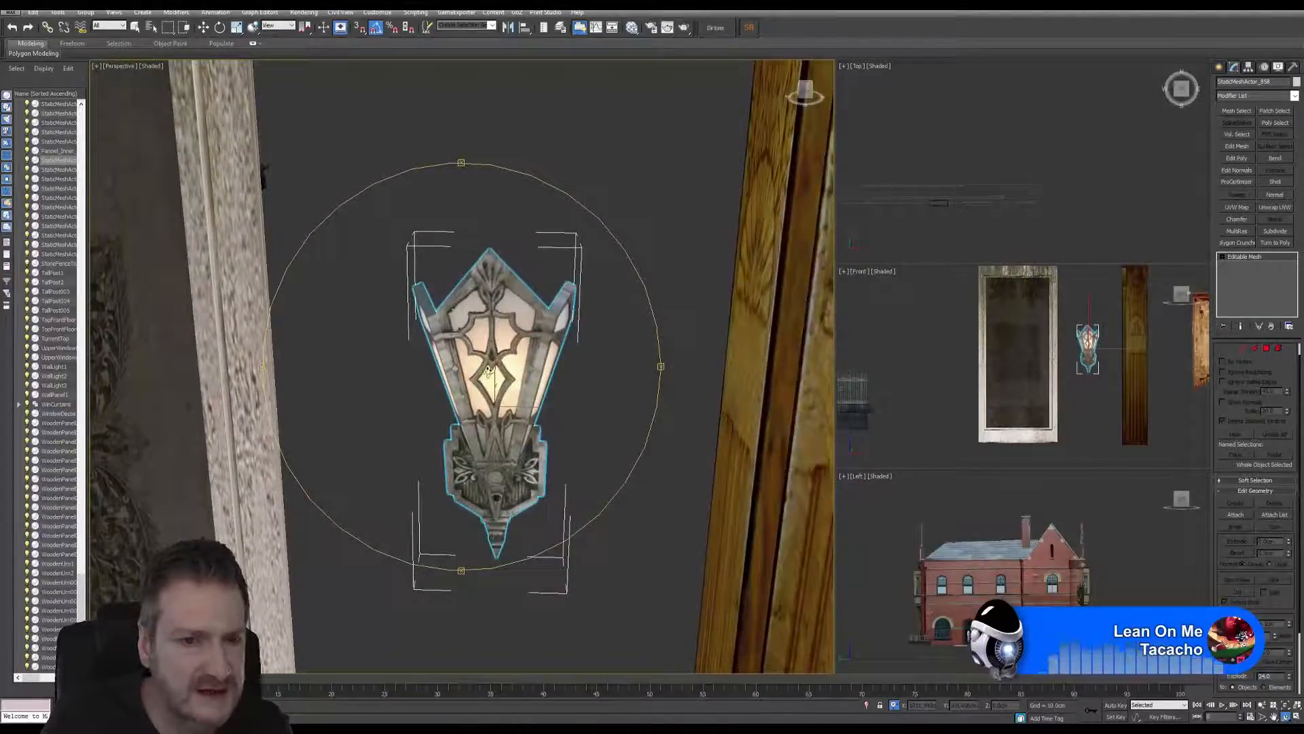
left_click_drag(503, 396, 477, 336)
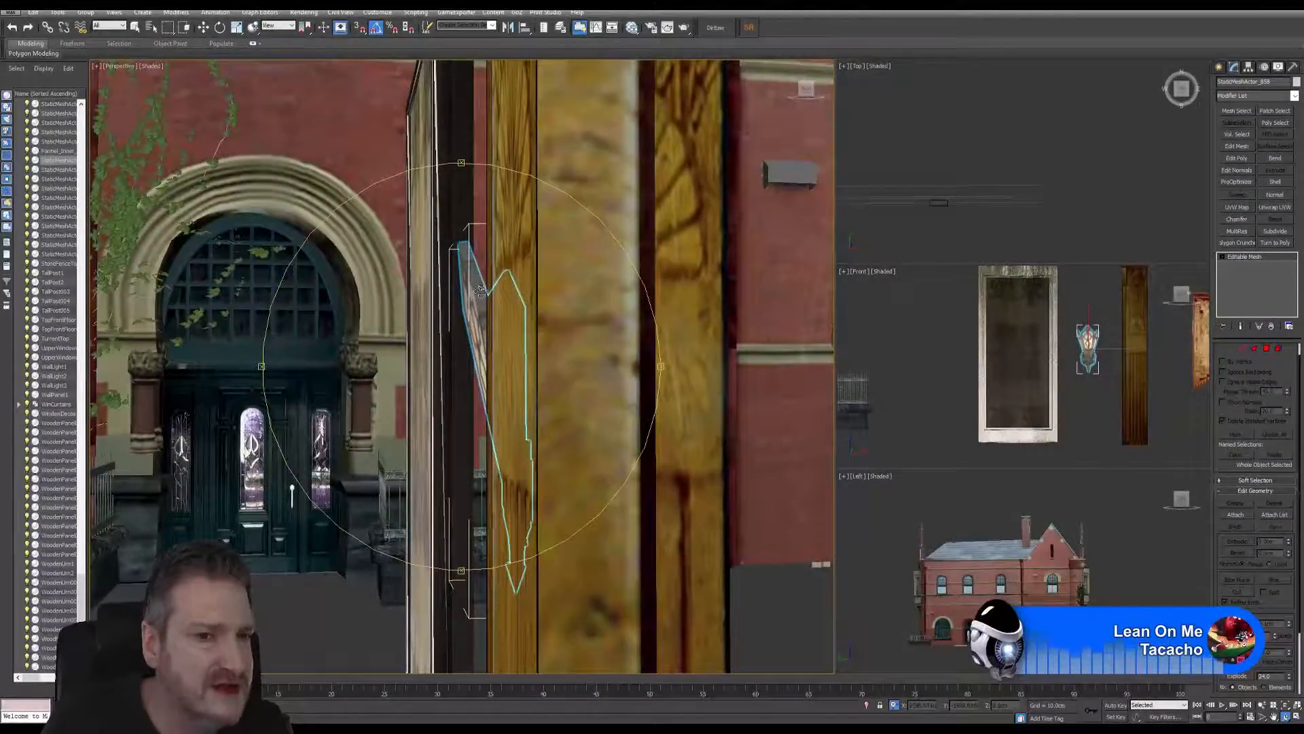
left_click_drag(469, 383, 528, 377)
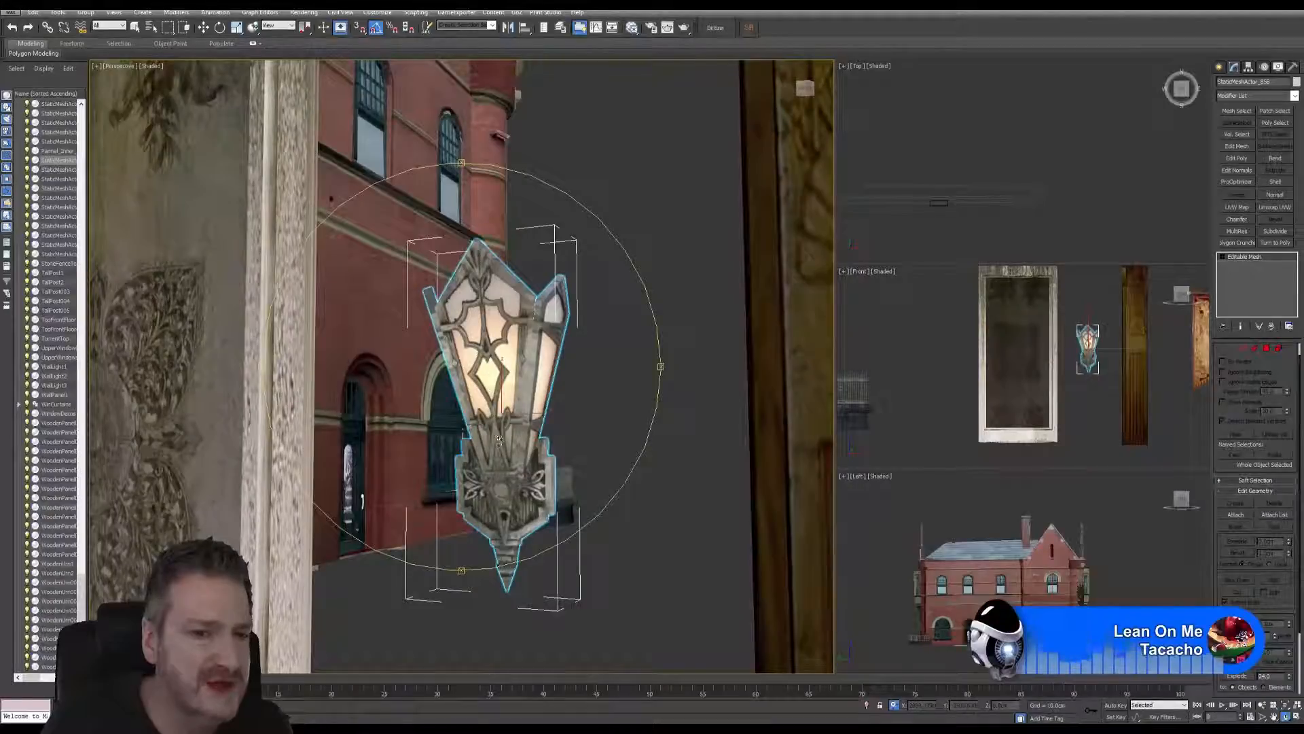
left_click_drag(486, 381, 516, 379)
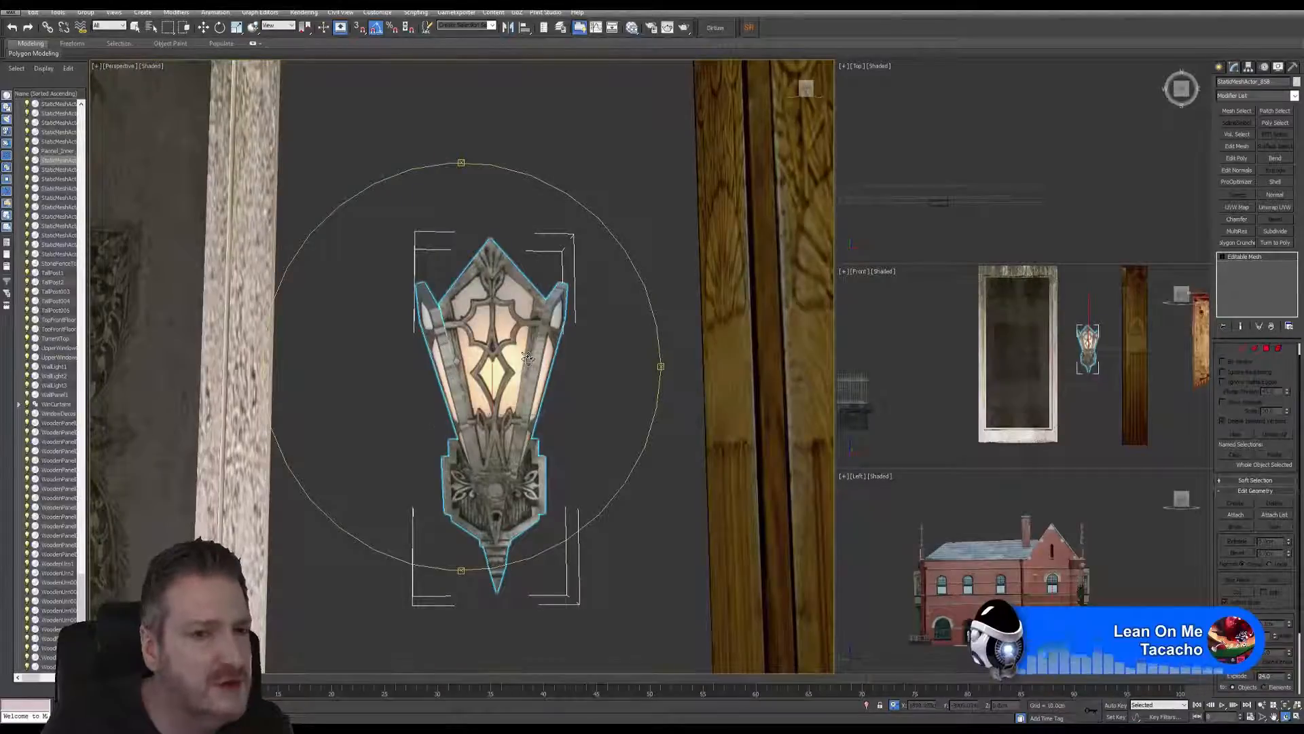
middle_click_drag(524, 360, 449, 372, "alt")
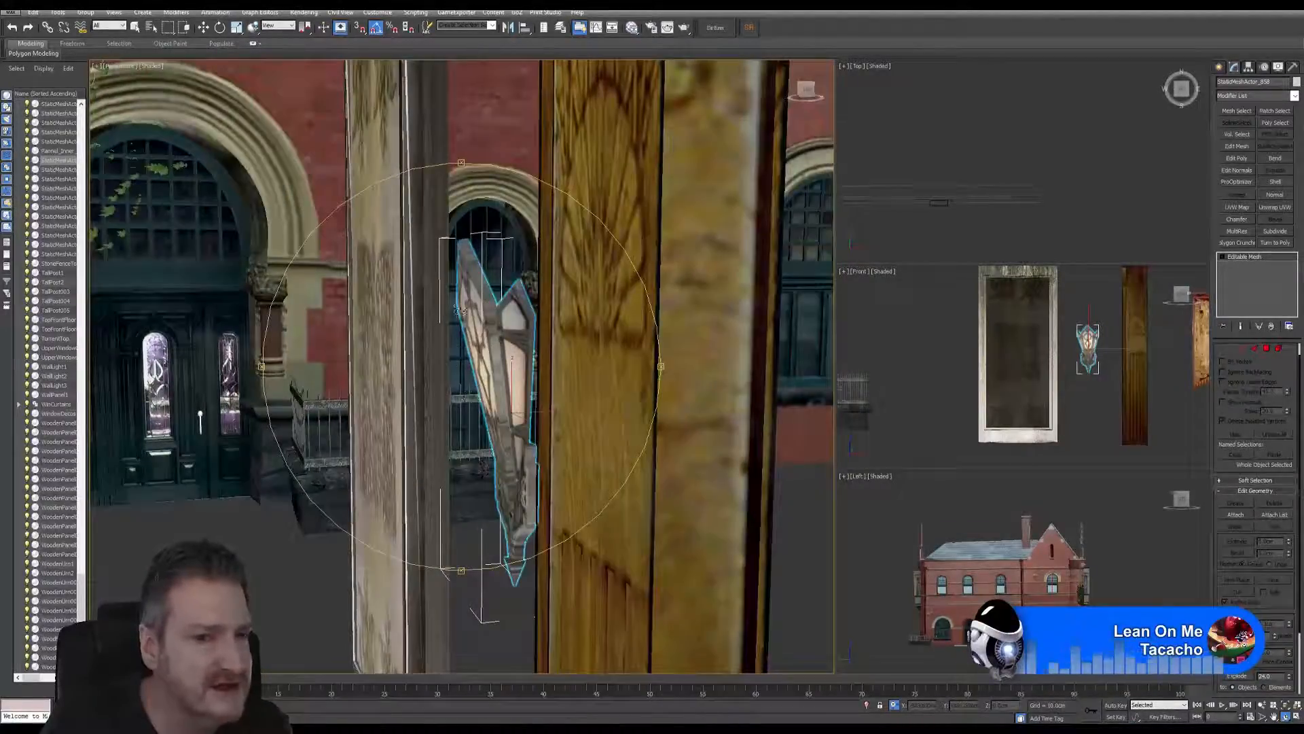
left_click_drag(470, 358, 528, 349)
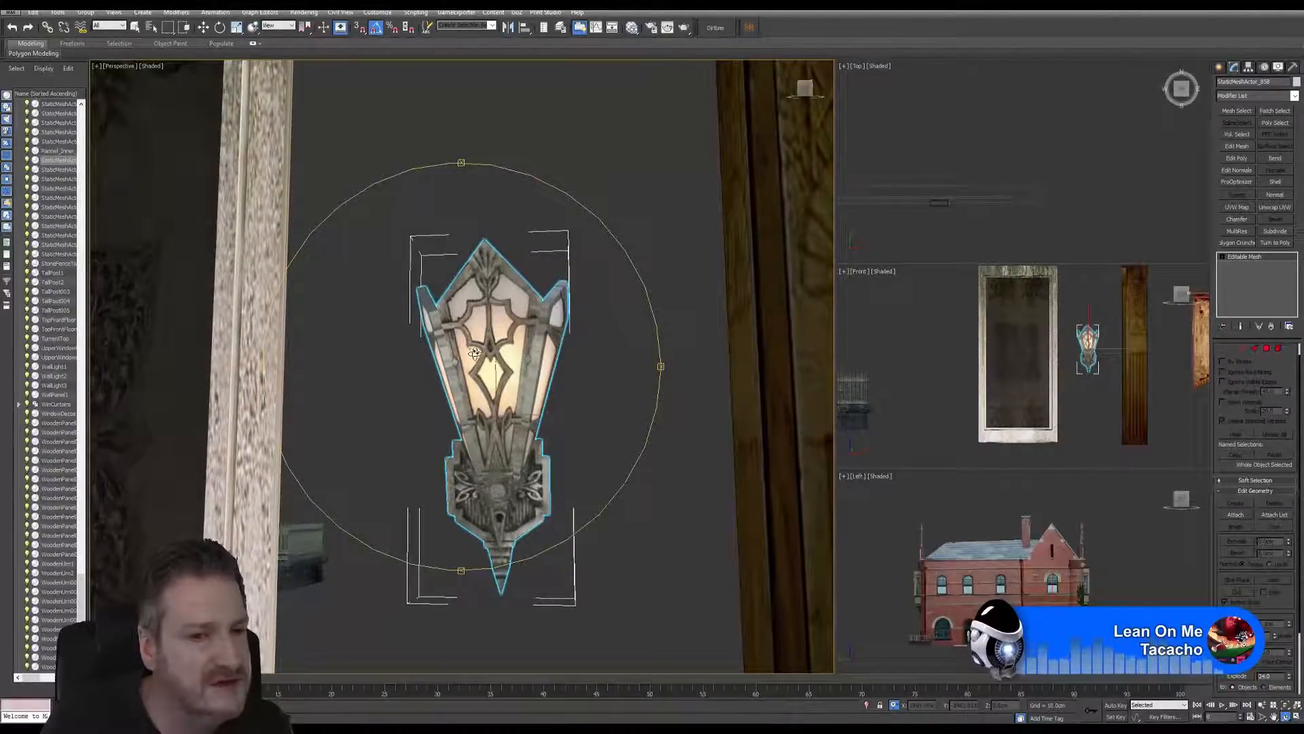
middle_click_drag(440, 410, 445, 333, "alt")
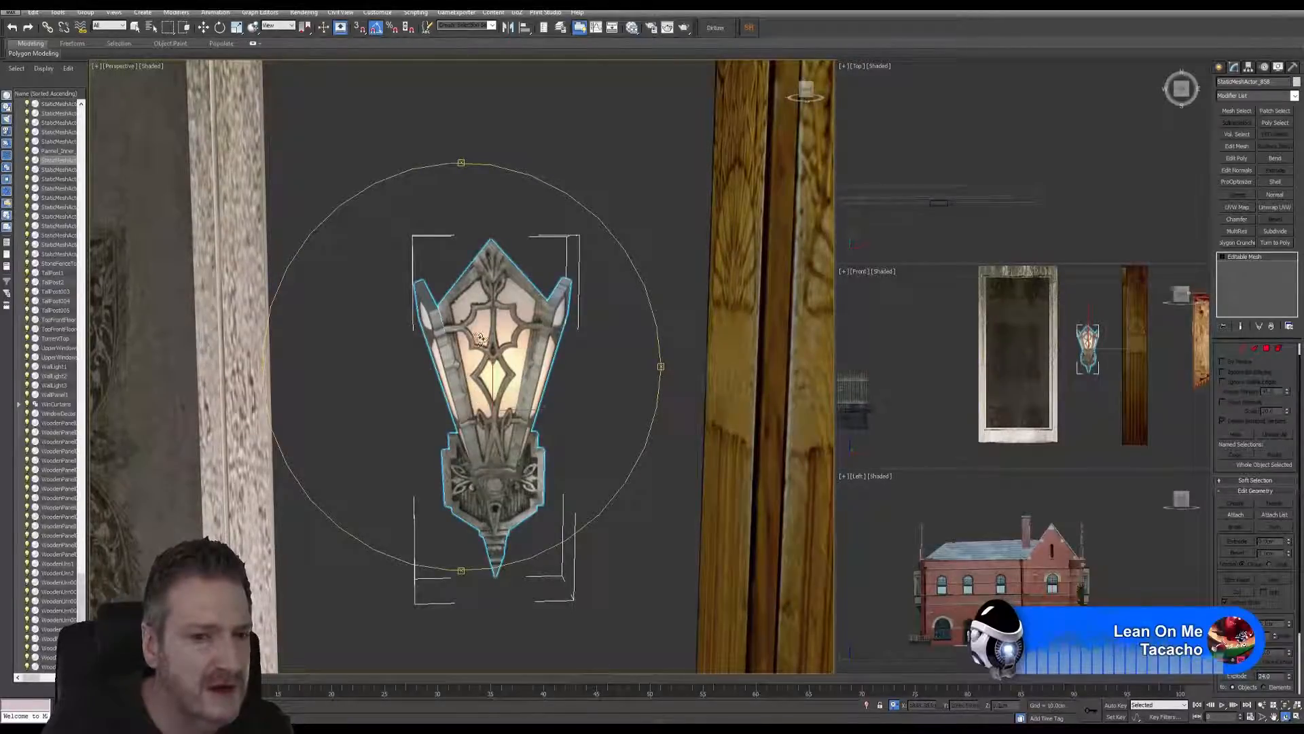
mouse_move(475, 337)
middle_mouse_down("alt")
mouse_move(449, 333)
mouse_move(486, 330)
middle_mouse_up("alt")
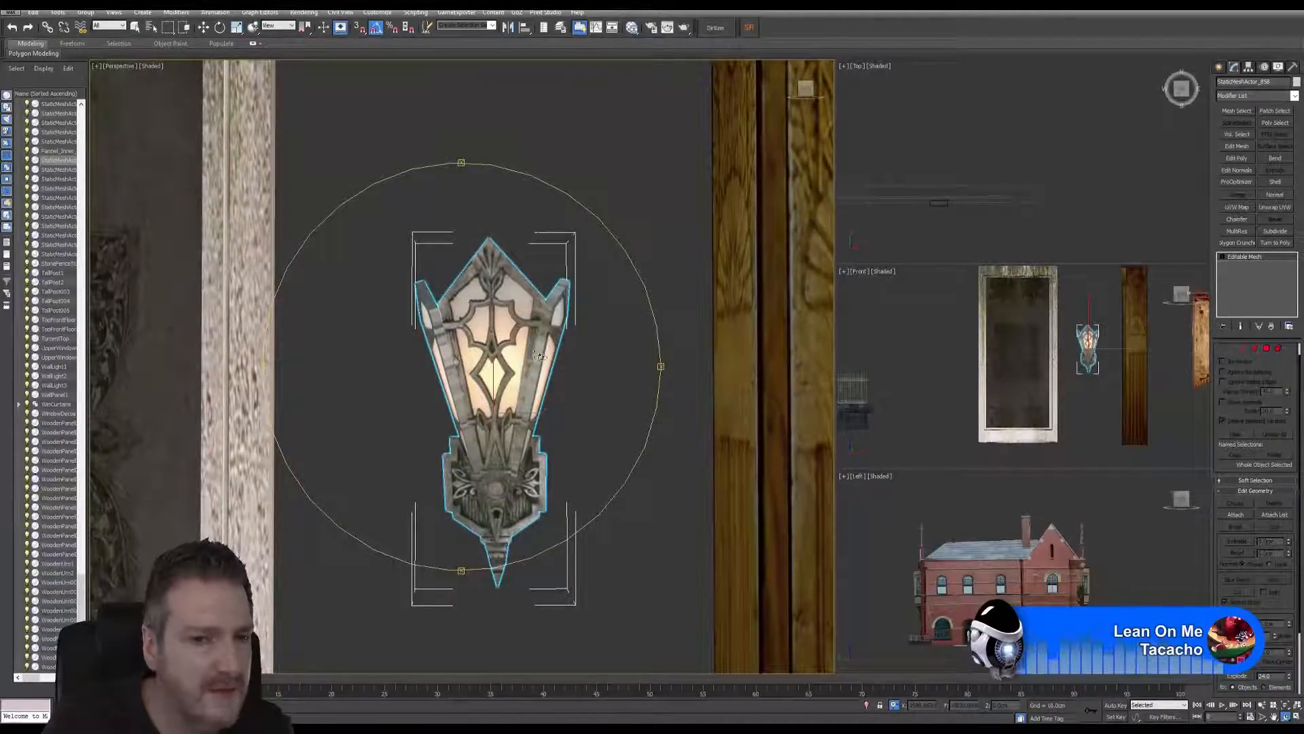
scroll(517, 407, "down", 3)
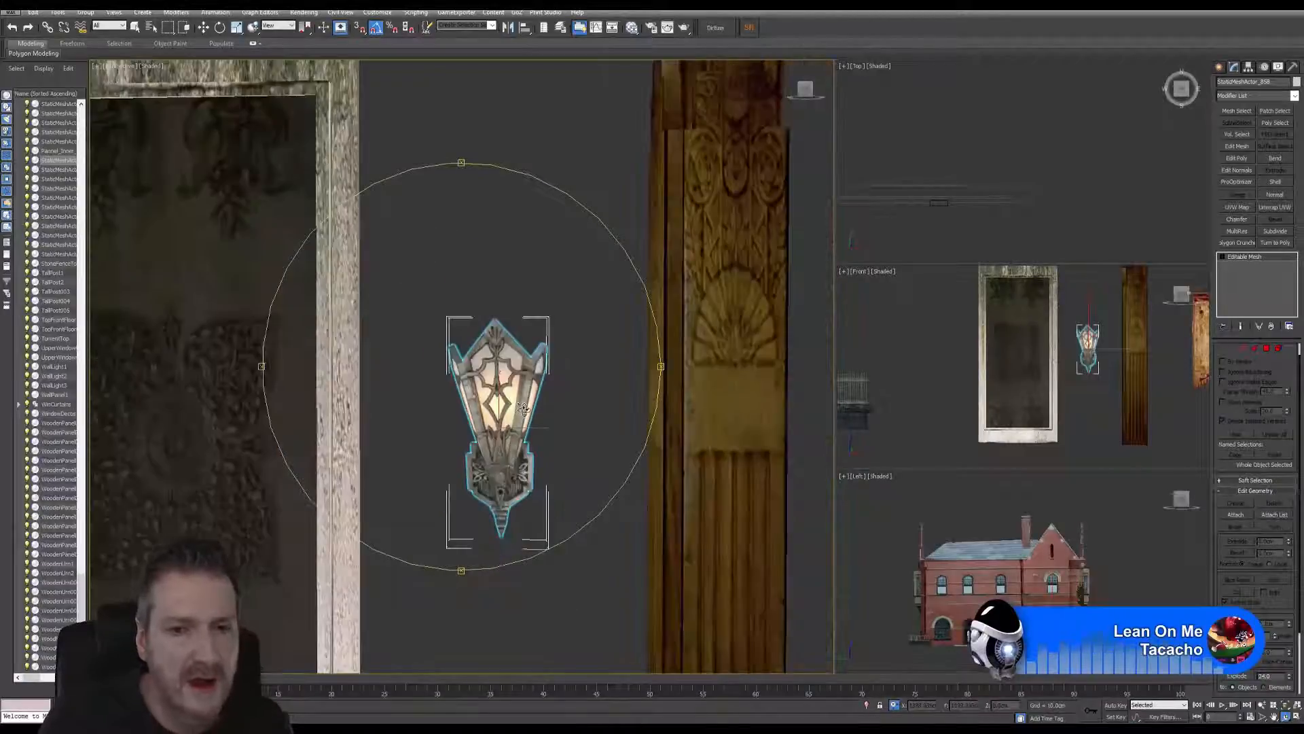
middle_click_drag(524, 411, 535, 310, "alt")
middle_click_drag(514, 361, 255, 99, "alt")
left_click(135, 27)
left_click(536, 224)
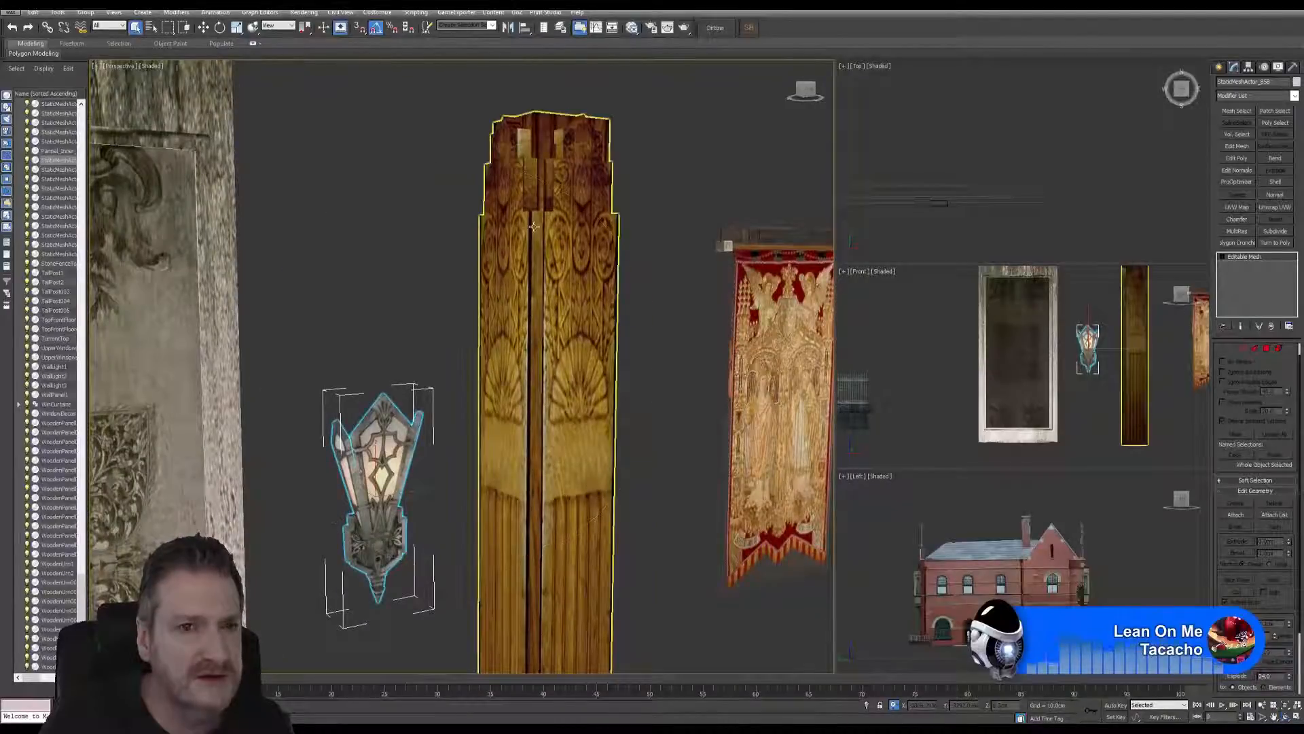
left_click(543, 224)
left_click(57, 13)
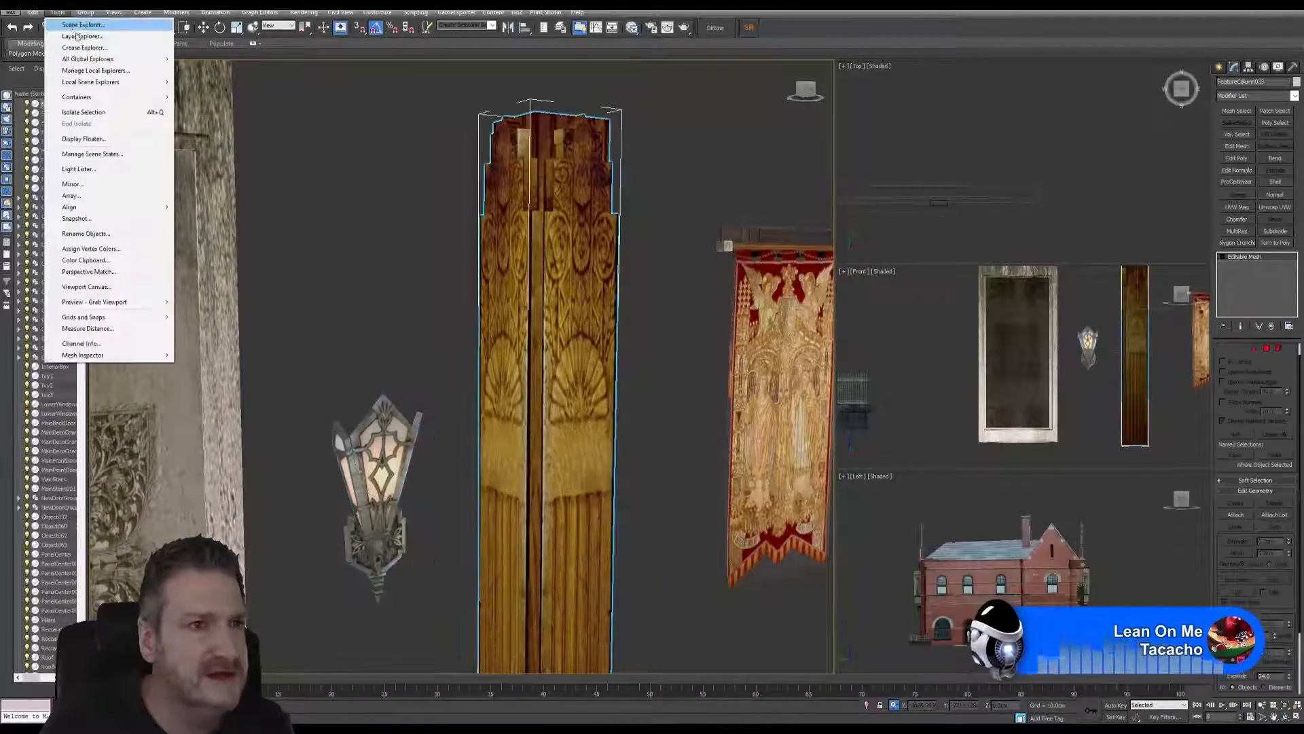
left_click(335, 93)
left_click(335, 93)
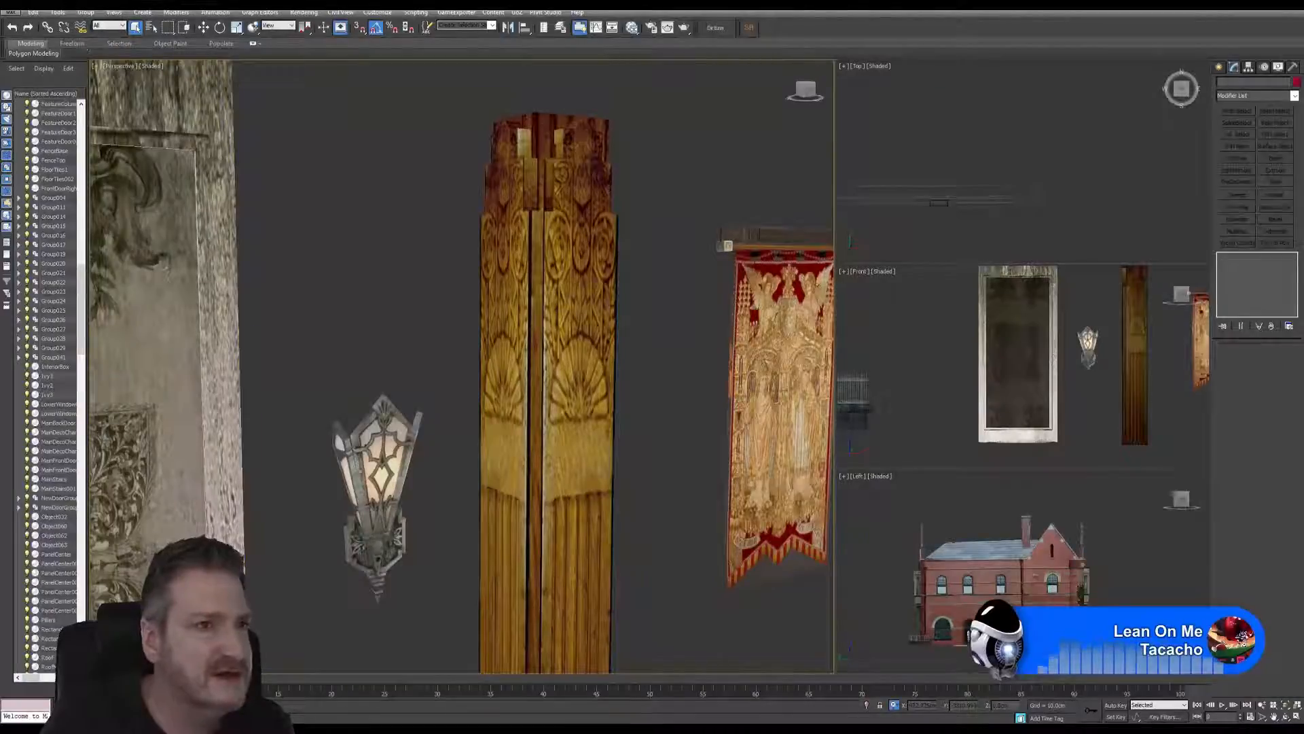
Step: Save the scene and isolate the carved wooden column beside the wall lamp
left_click(11, 12)
left_click(34, 99)
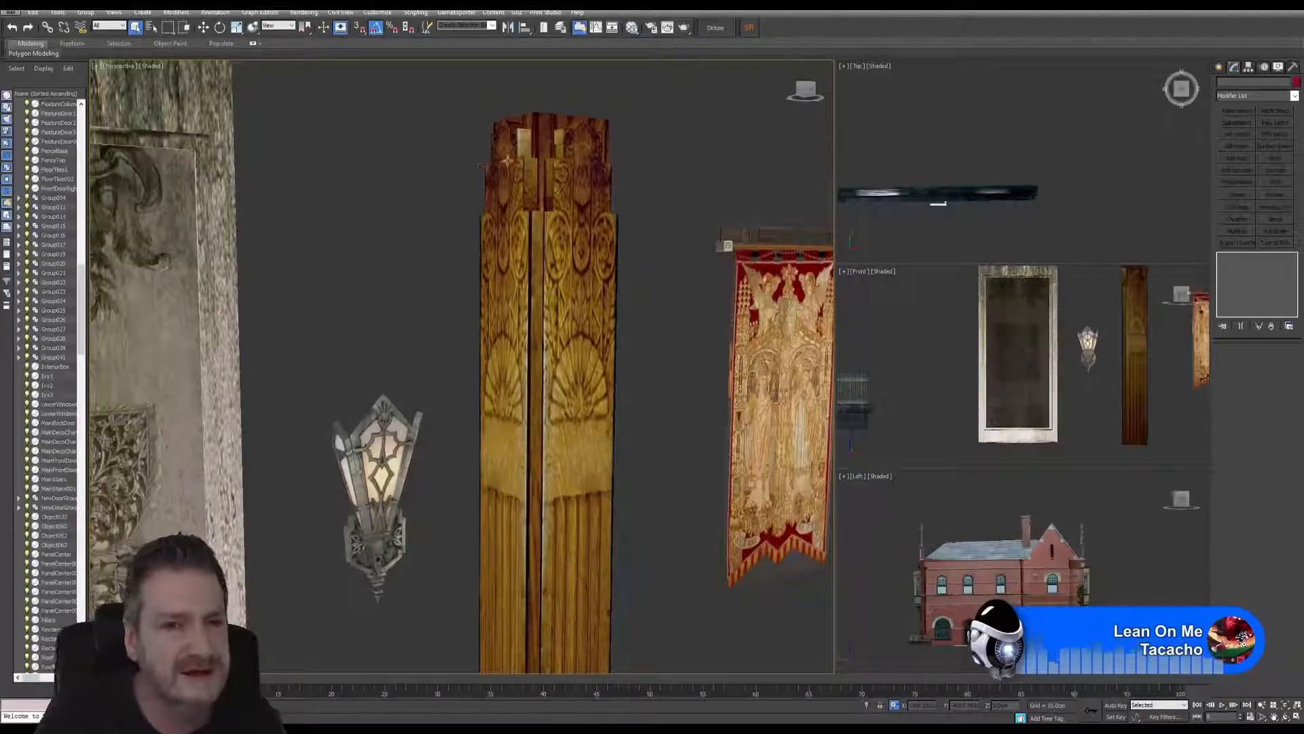
left_click(517, 164)
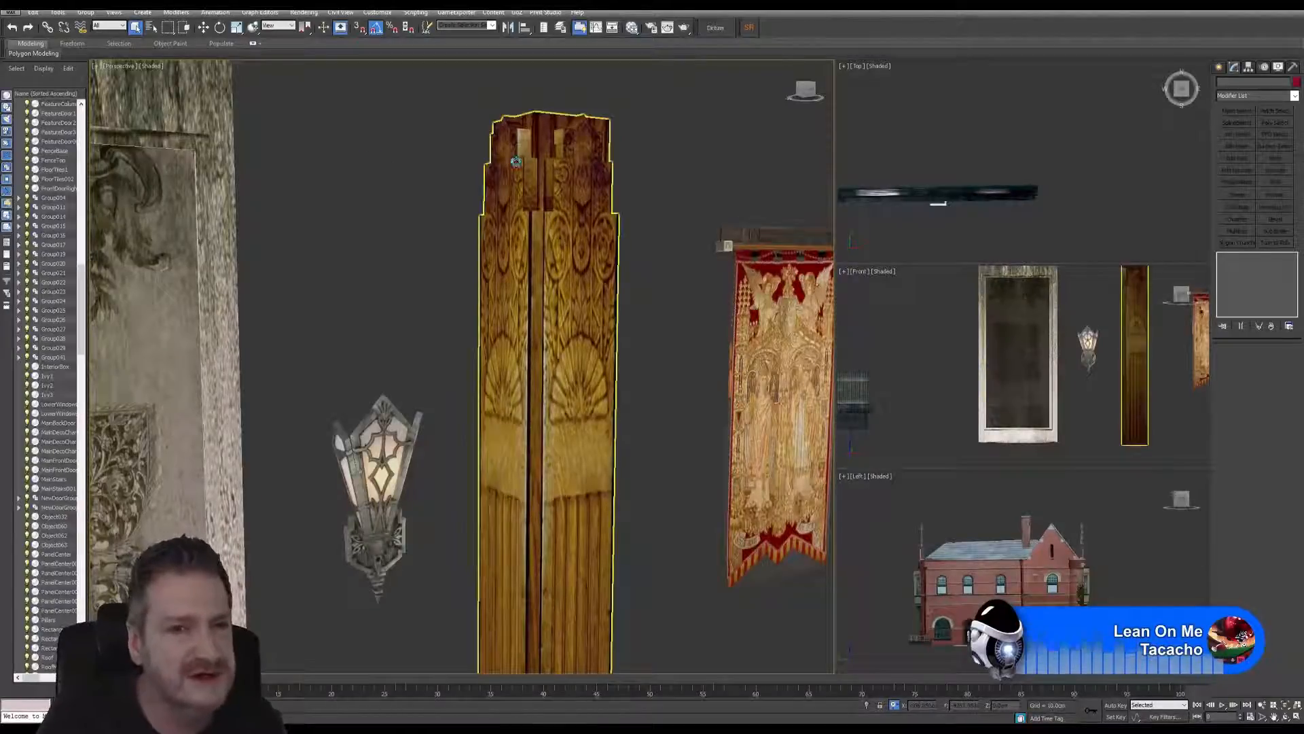
left_click(58, 13)
left_click(84, 113)
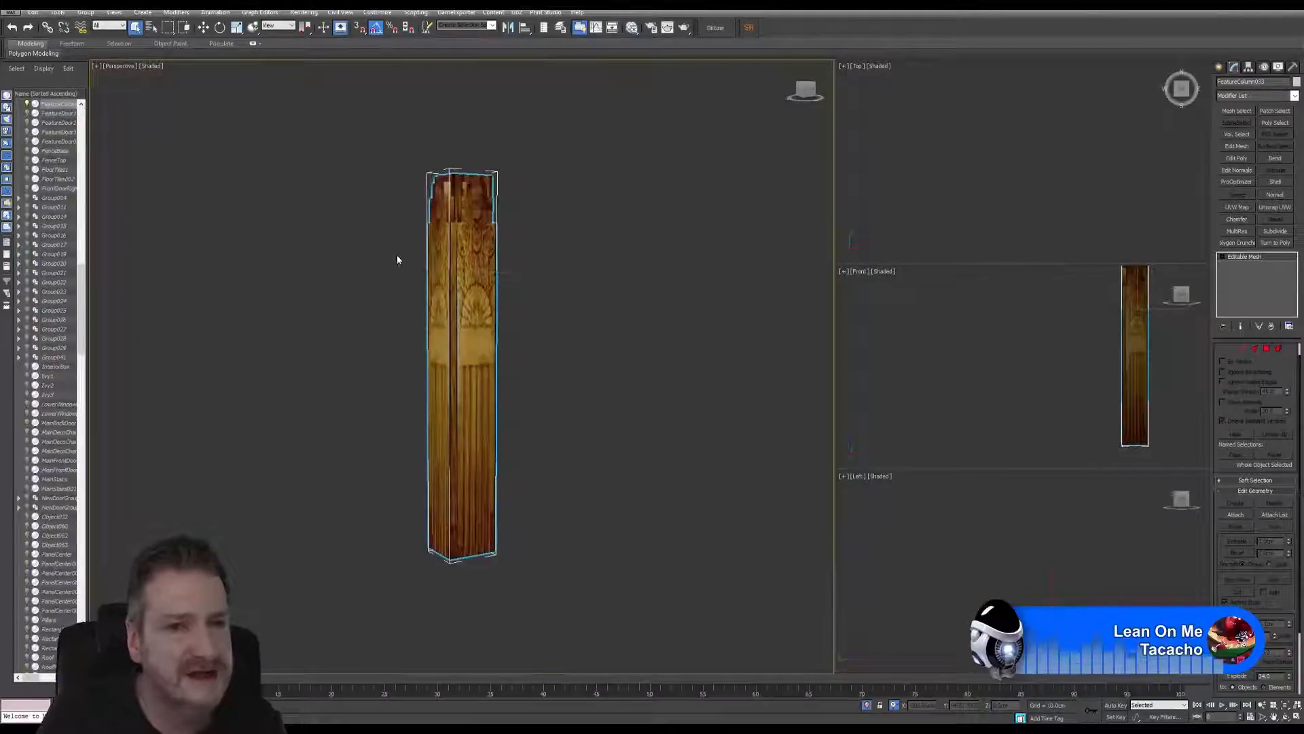
scroll(480, 270, "up", 5)
middle_click_drag(550, 256, 518, 207)
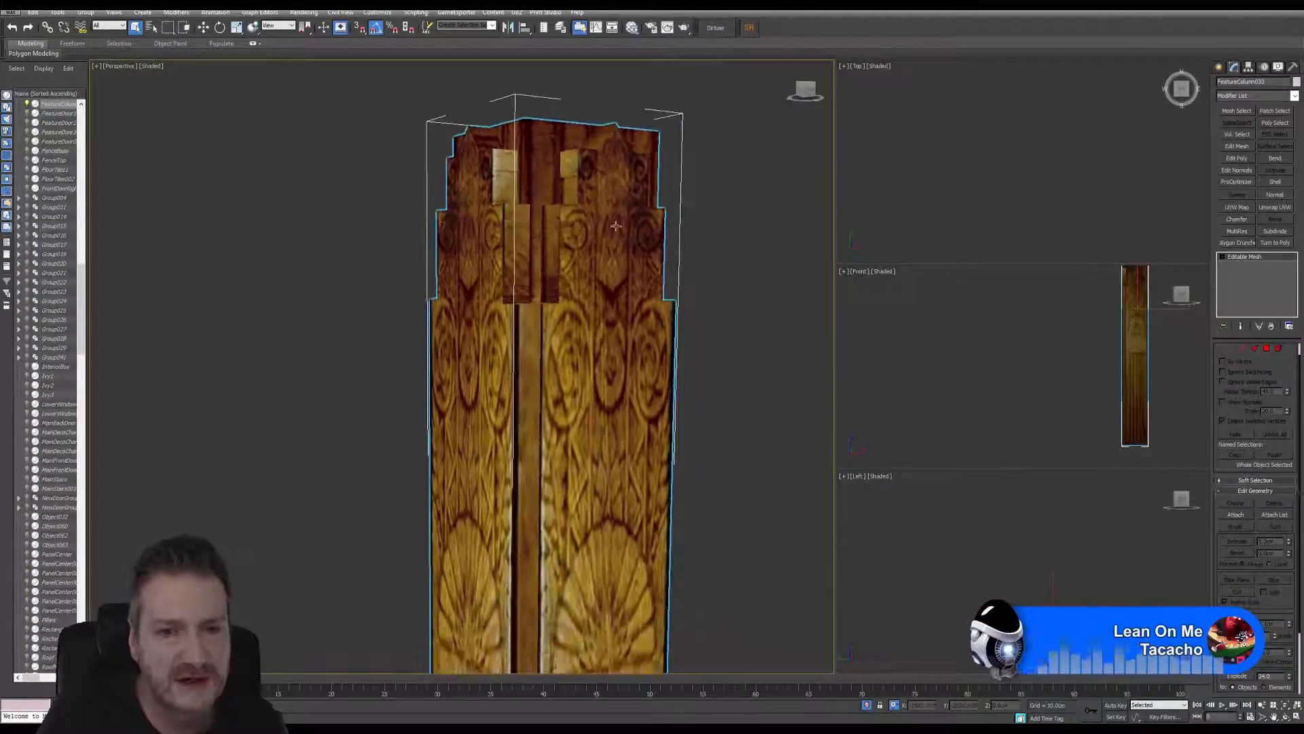
Step: Reset the column's transform with Reset XForm and collapse its entire modifier stack
left_click(1293, 67)
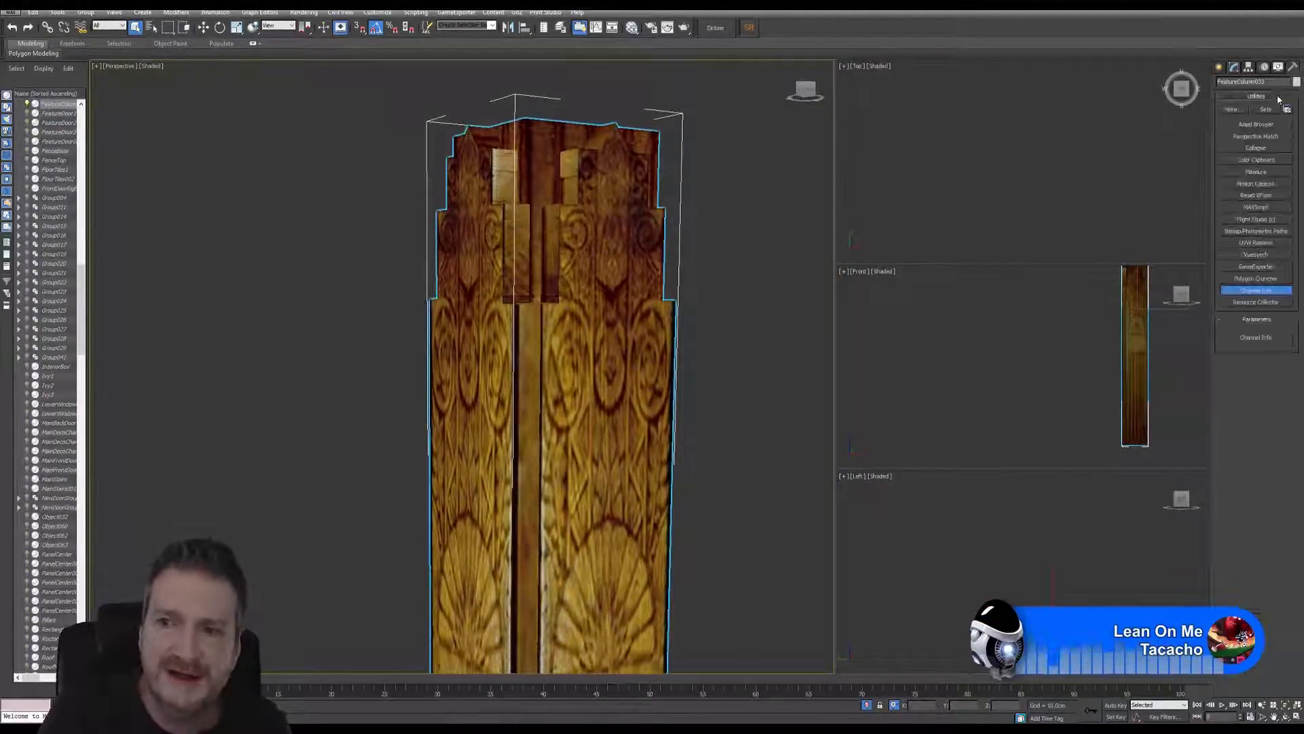
left_click(1262, 290)
left_click(1256, 196)
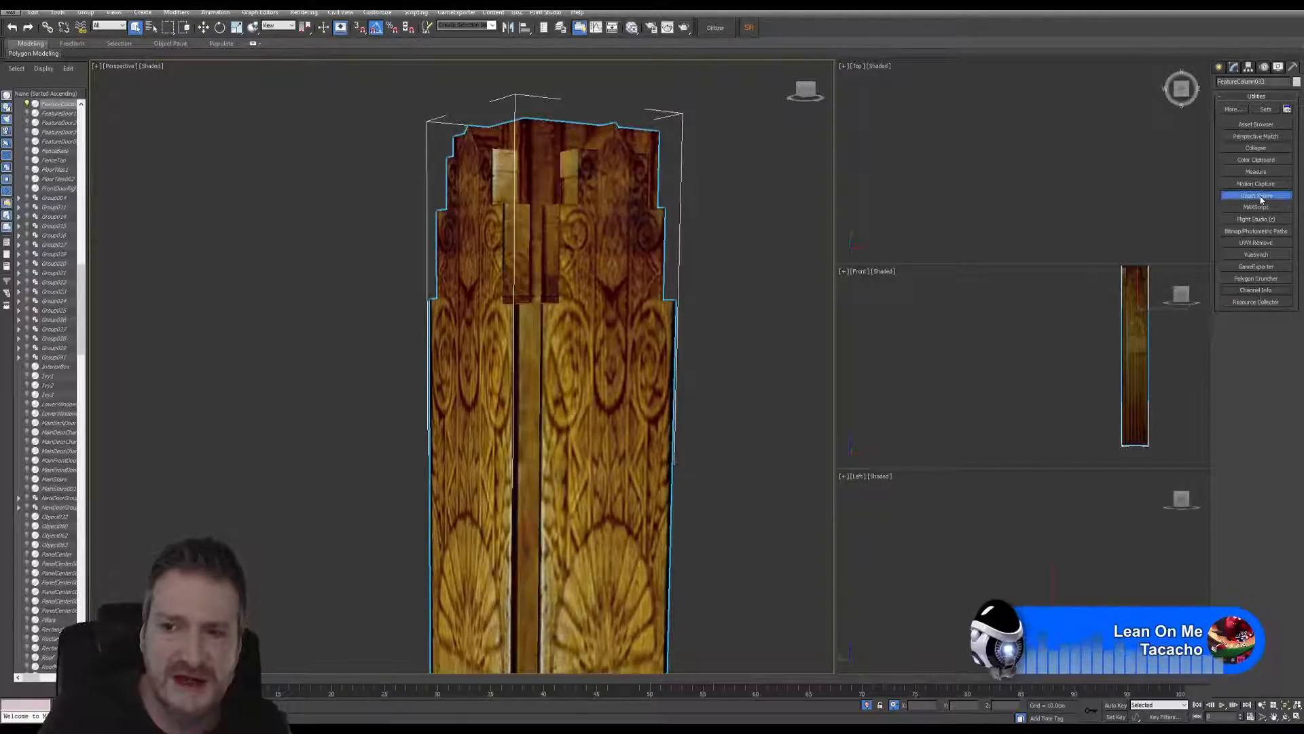
left_click(1259, 338)
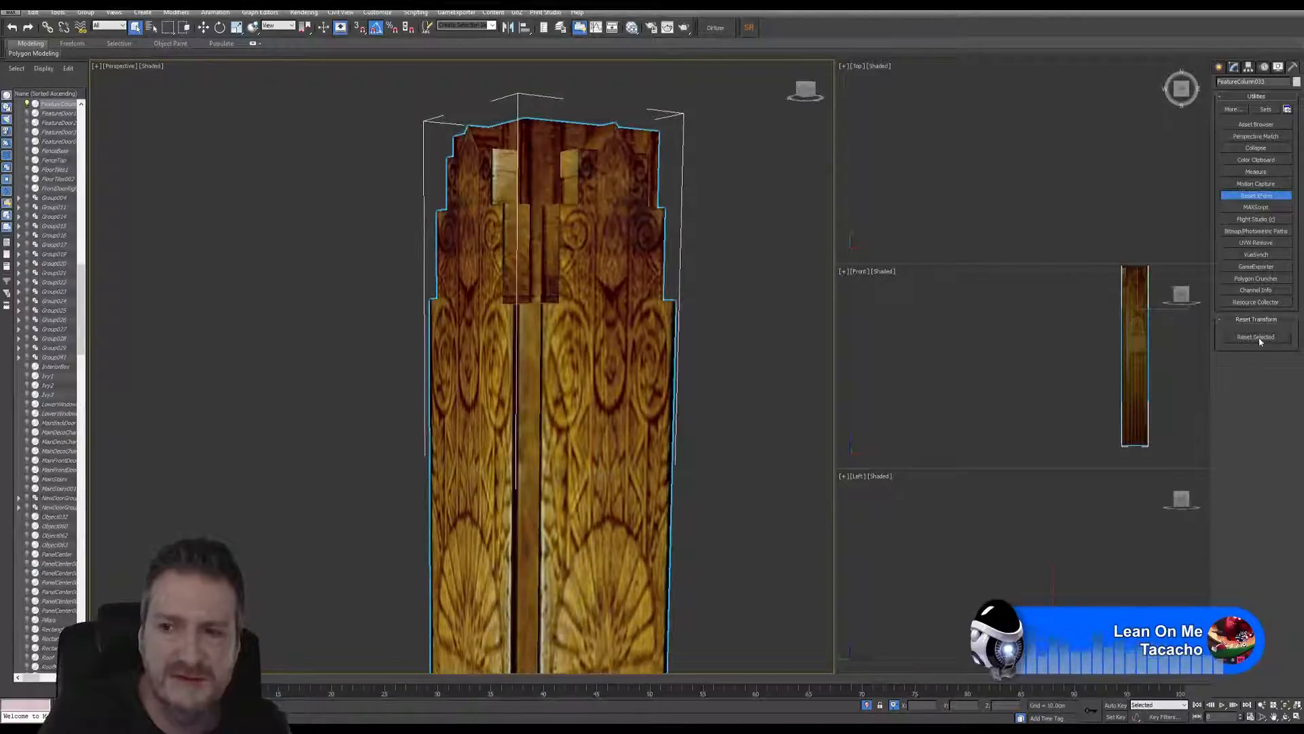
left_click(1234, 67)
right_click(1251, 260)
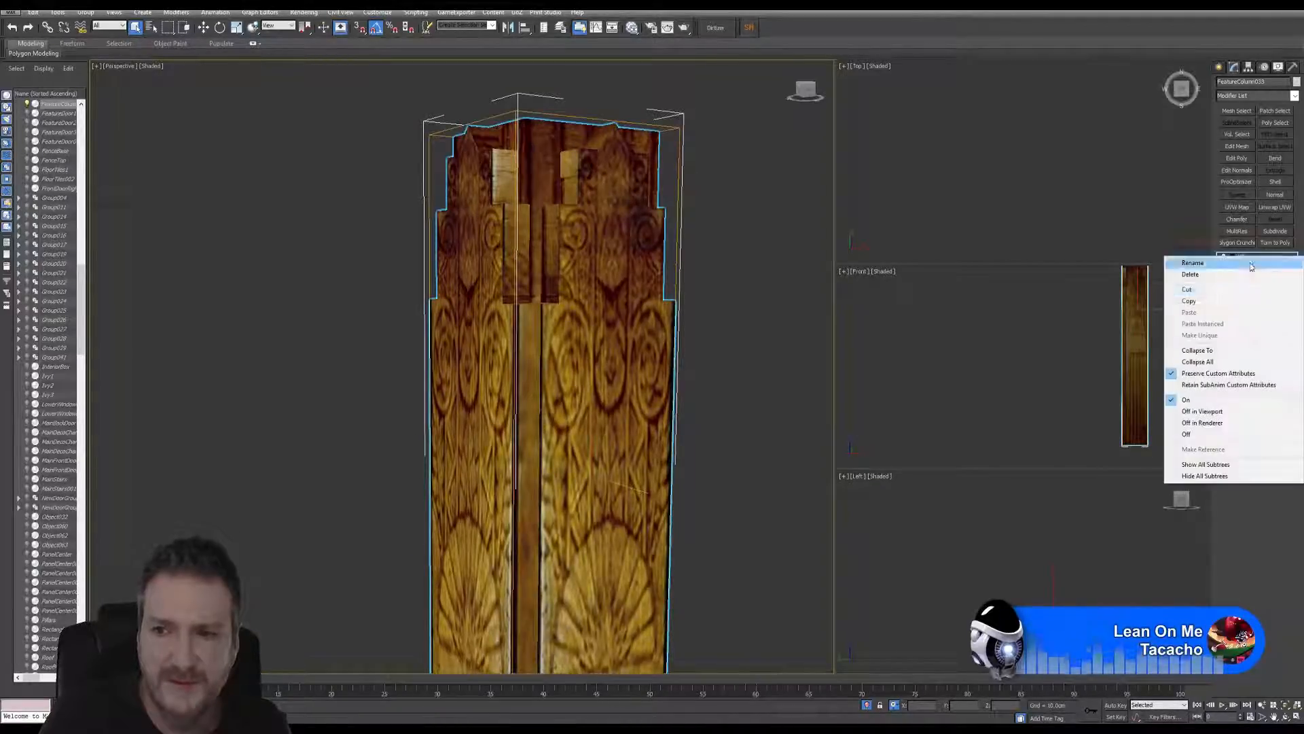
left_click(1203, 364)
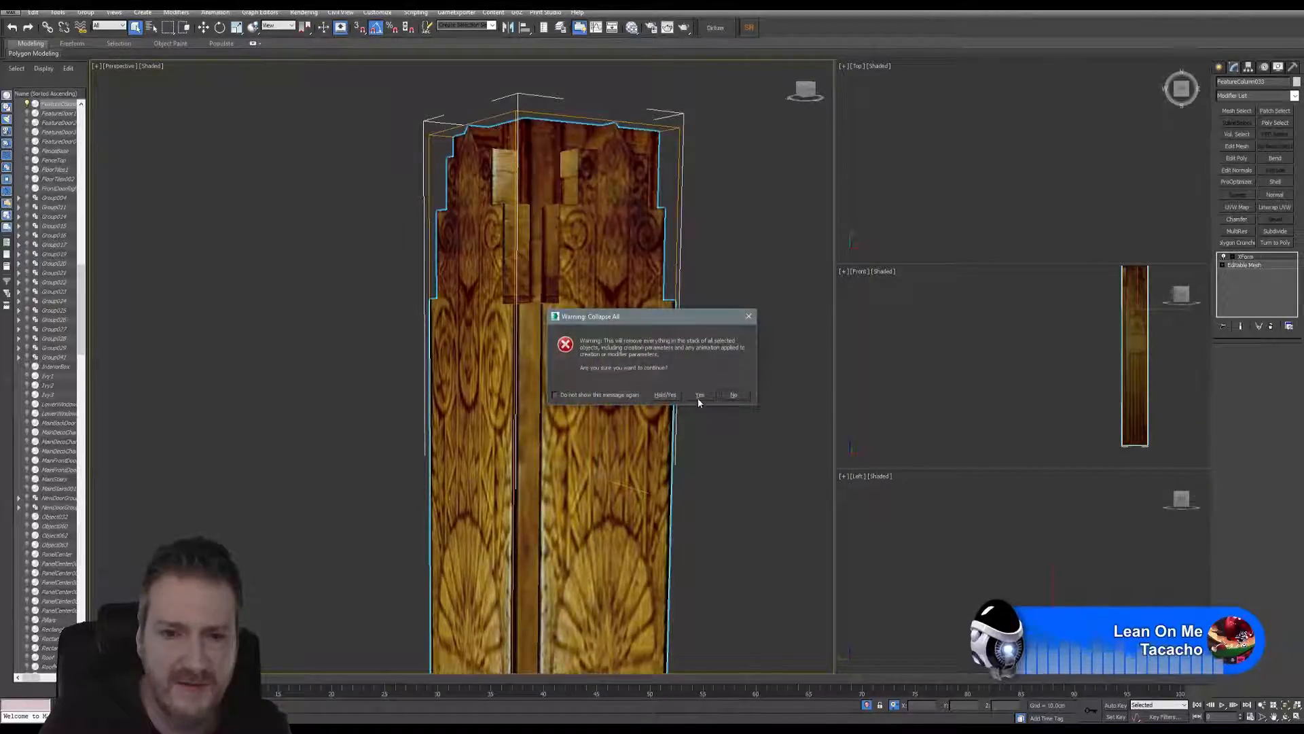
left_click(699, 396)
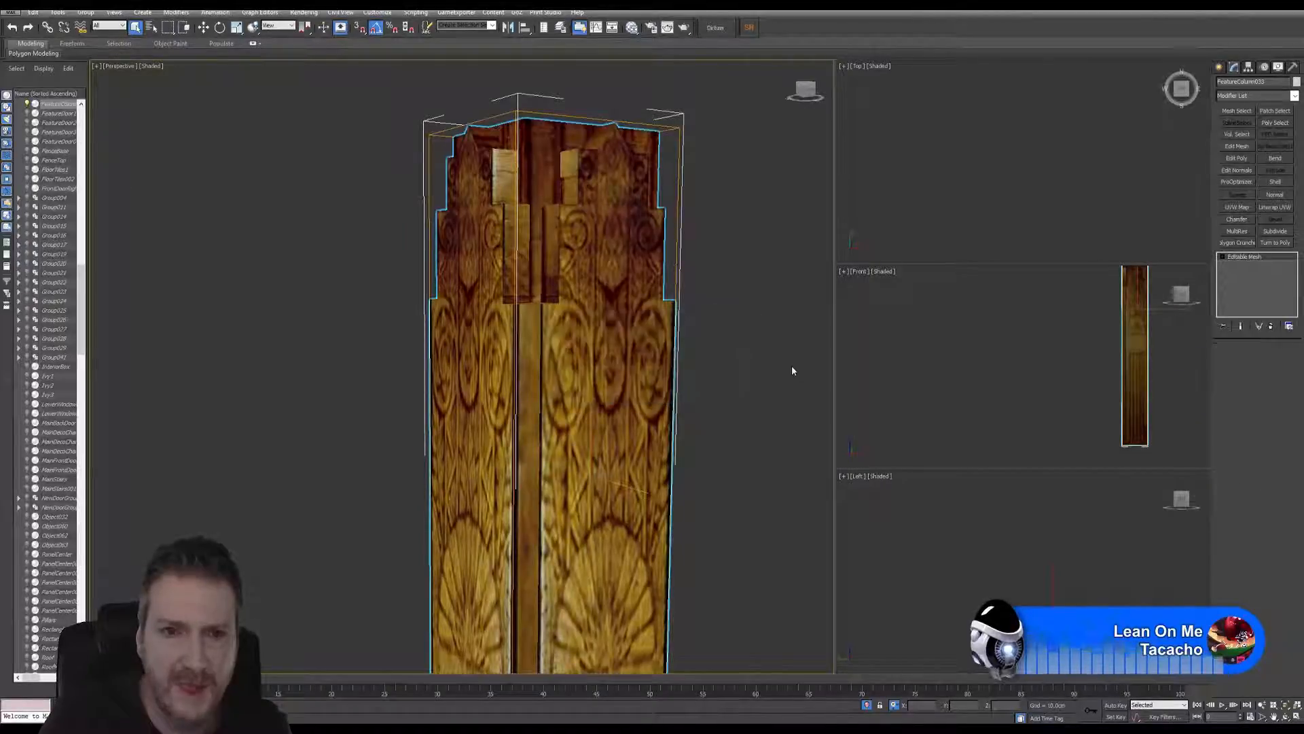
Step: Convert the column to an Editable Poly and inspect the vertices around its stepped top
right_click(1239, 258)
left_click(1245, 350)
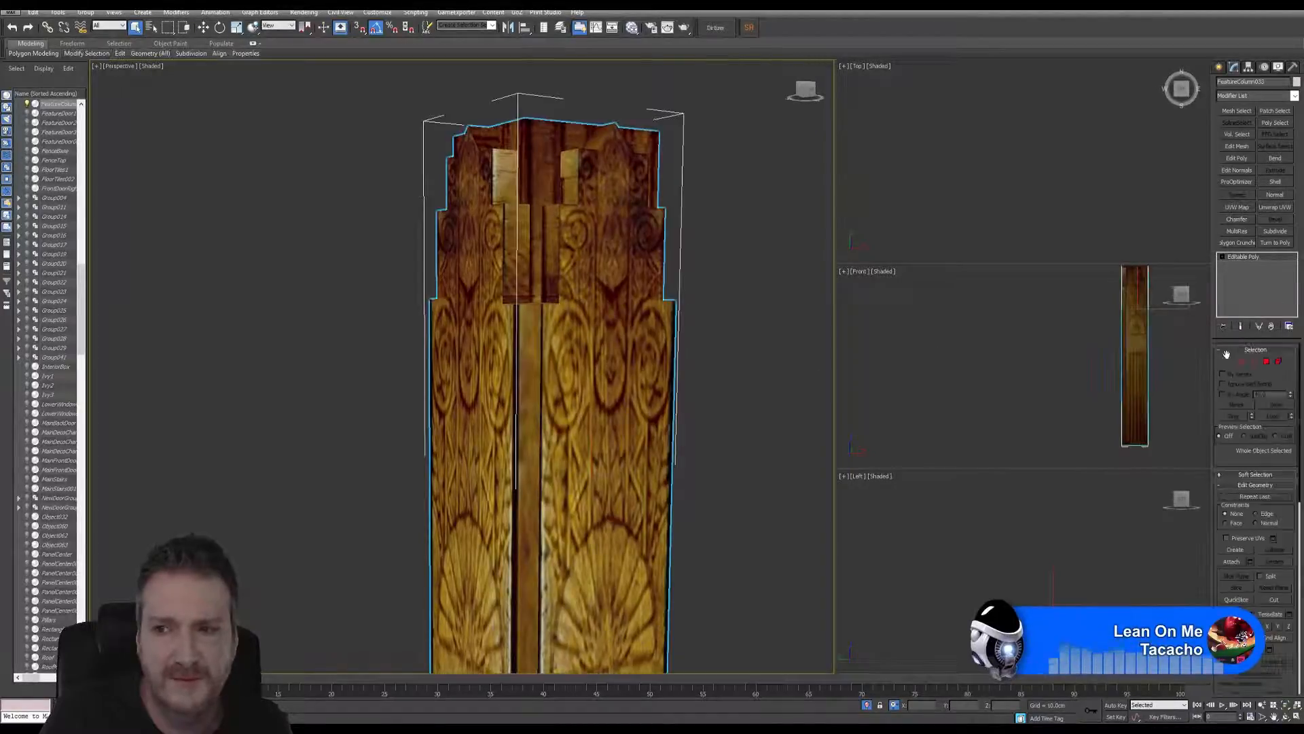
left_click(1230, 360)
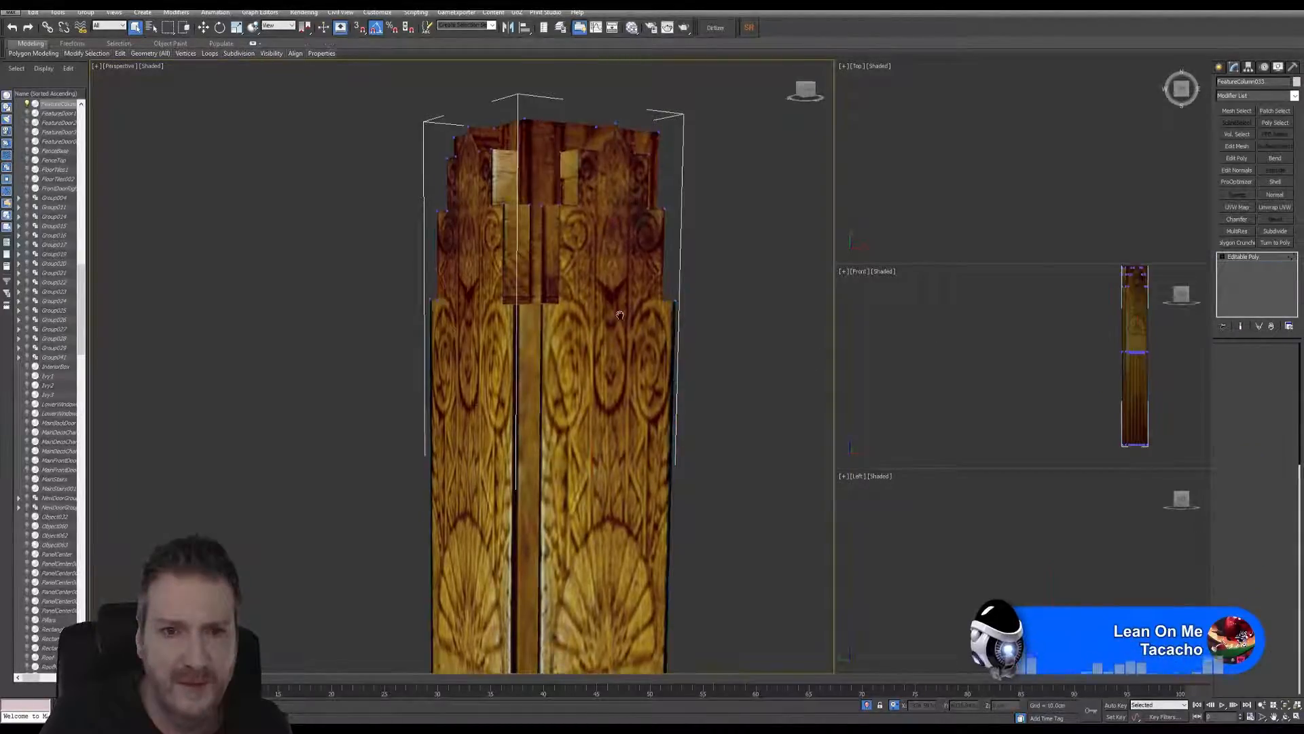
mouse_move(620, 315)
middle_mouse_down()
mouse_move(685, 475)
mouse_move(663, 454)
middle_mouse_up()
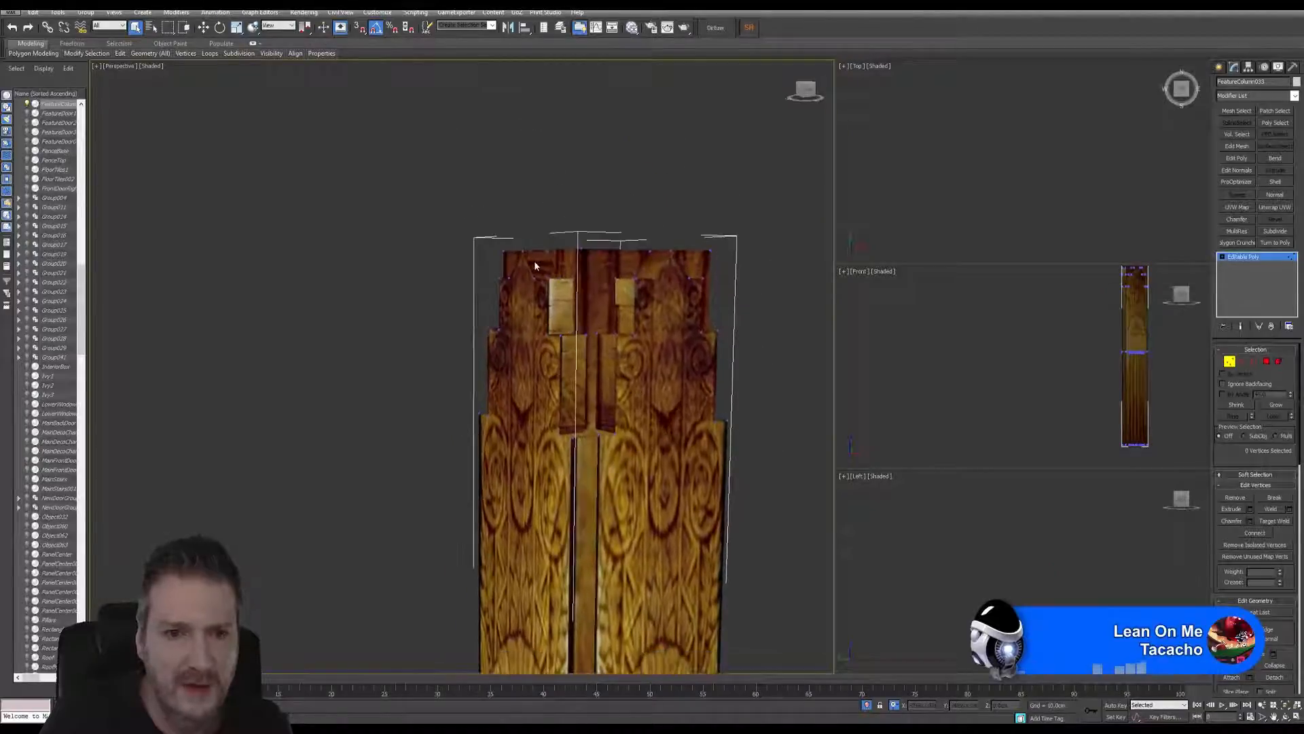
scroll(534, 265, "up", 5)
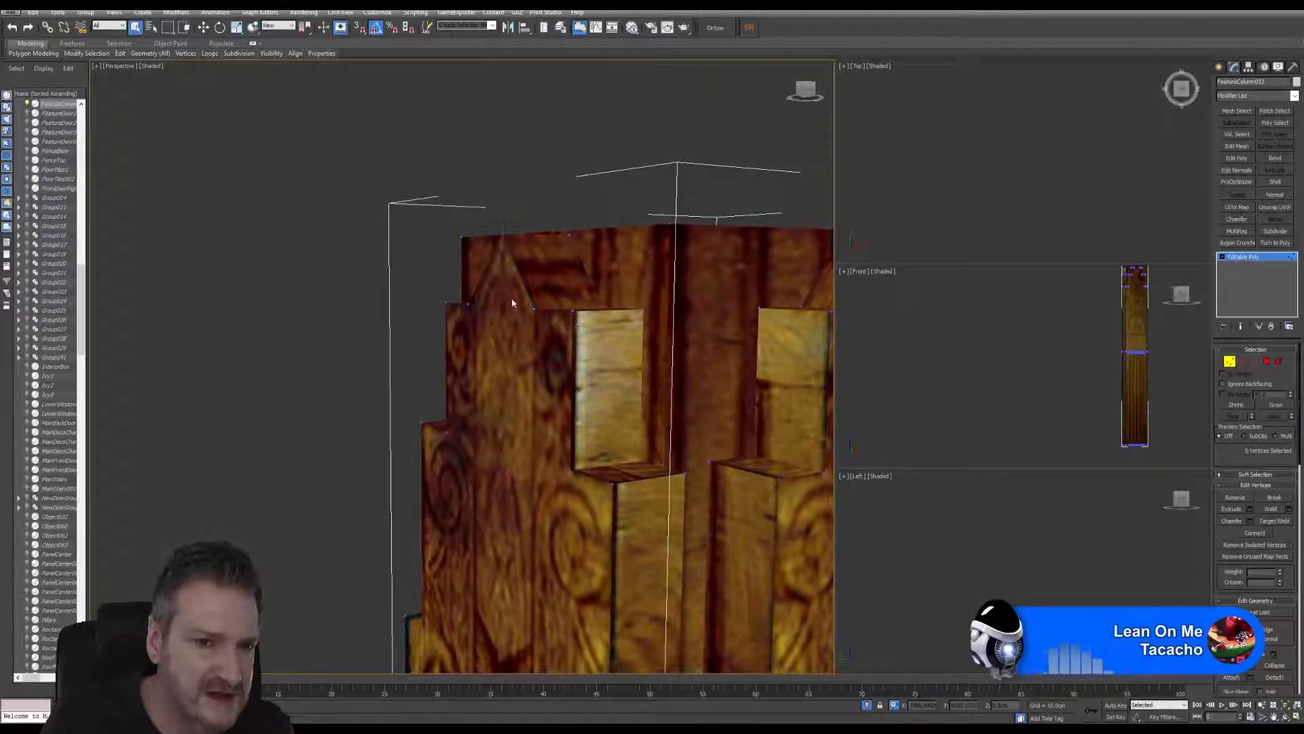
left_click(1230, 361)
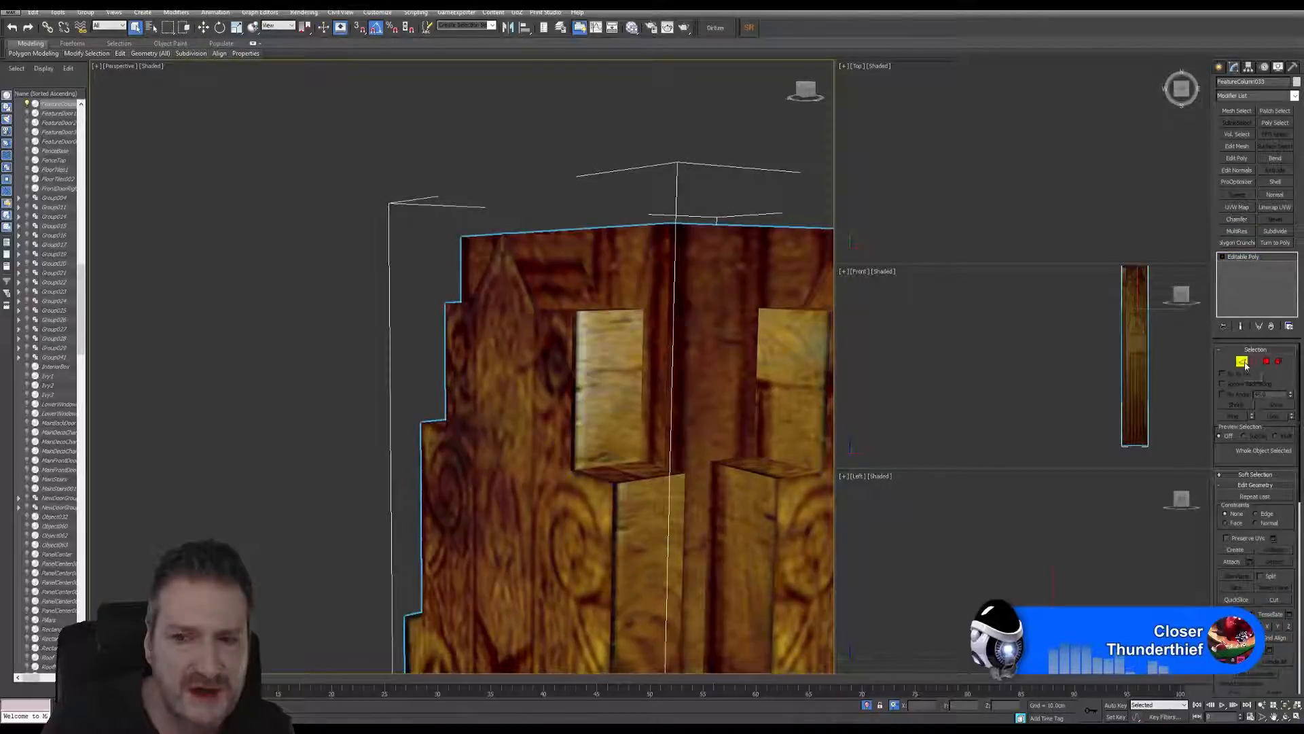
Step: Switch the column to edge editing and display the perspective viewport as shaded with Edged Faces
key("2")
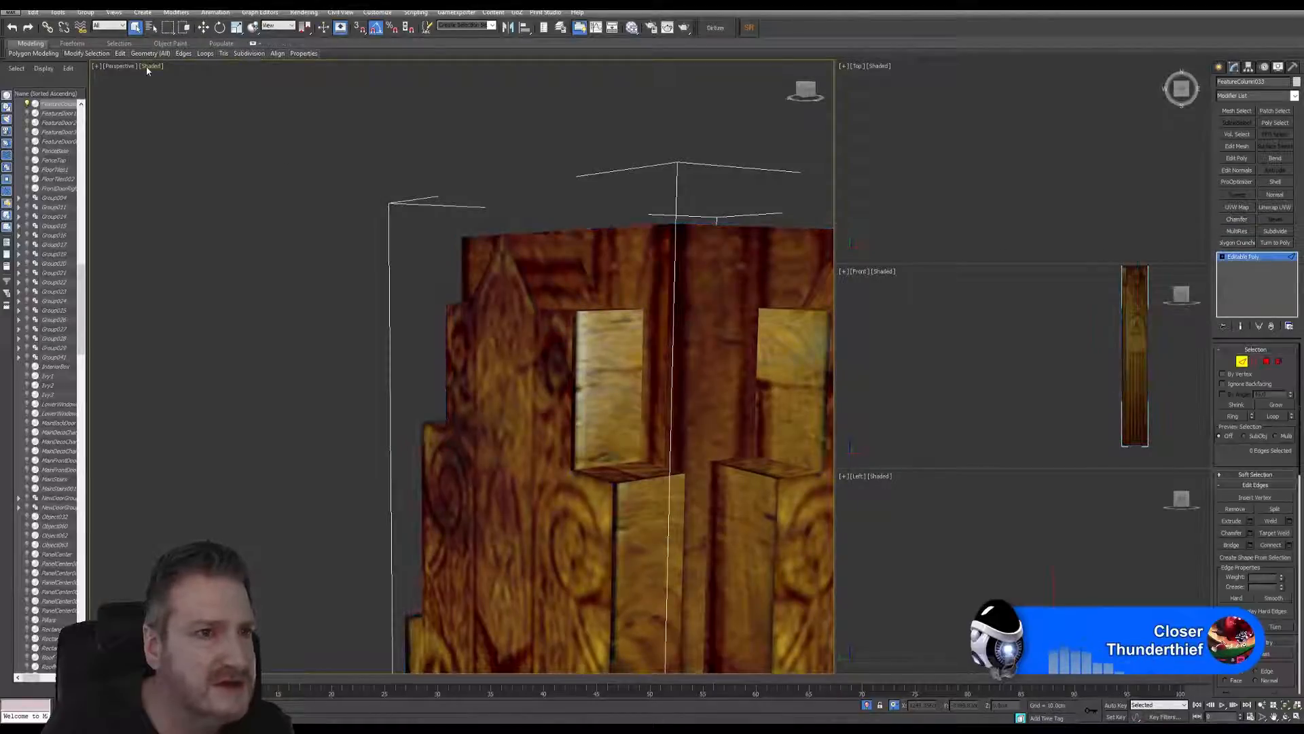
left_click(148, 66)
left_click(179, 112)
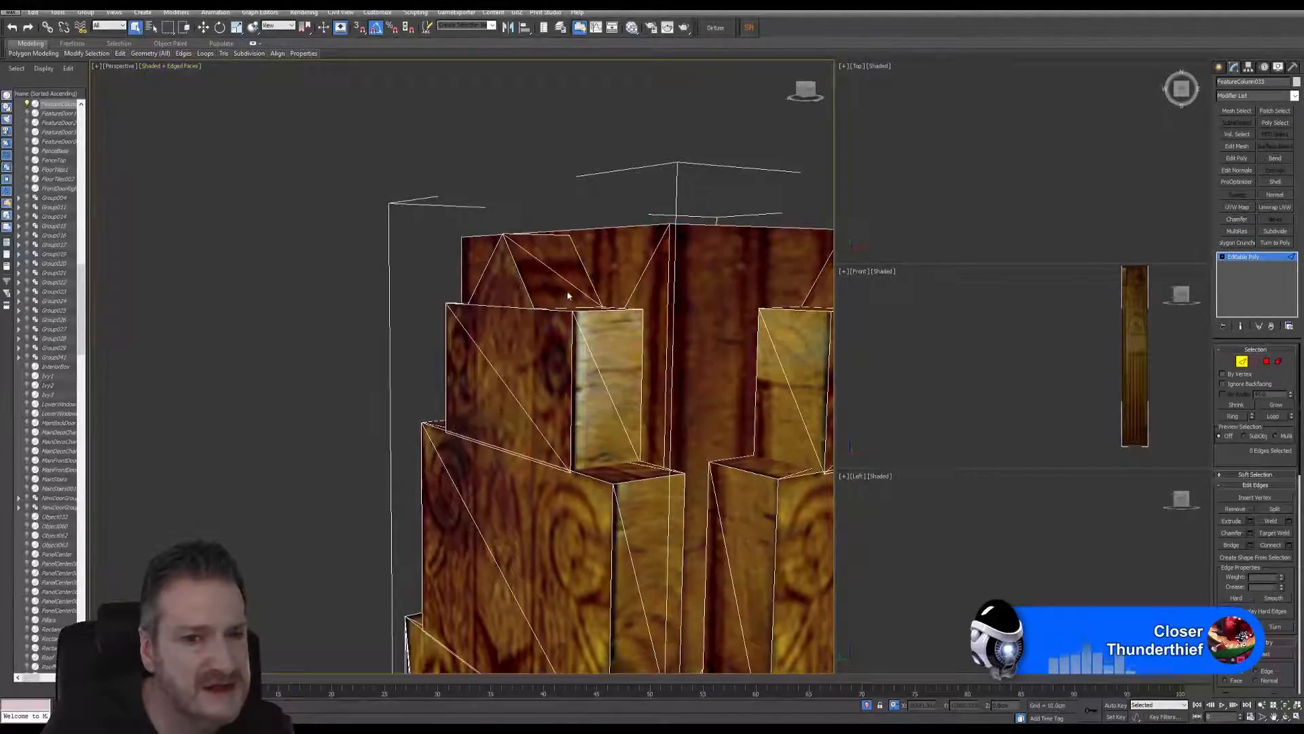
middle_click_drag(568, 296, 550, 321)
Step: Select the pointed ornament's side edge and the upper block's front vertical edge at the column top, and add a Chamfer modifier
left_click(508, 312)
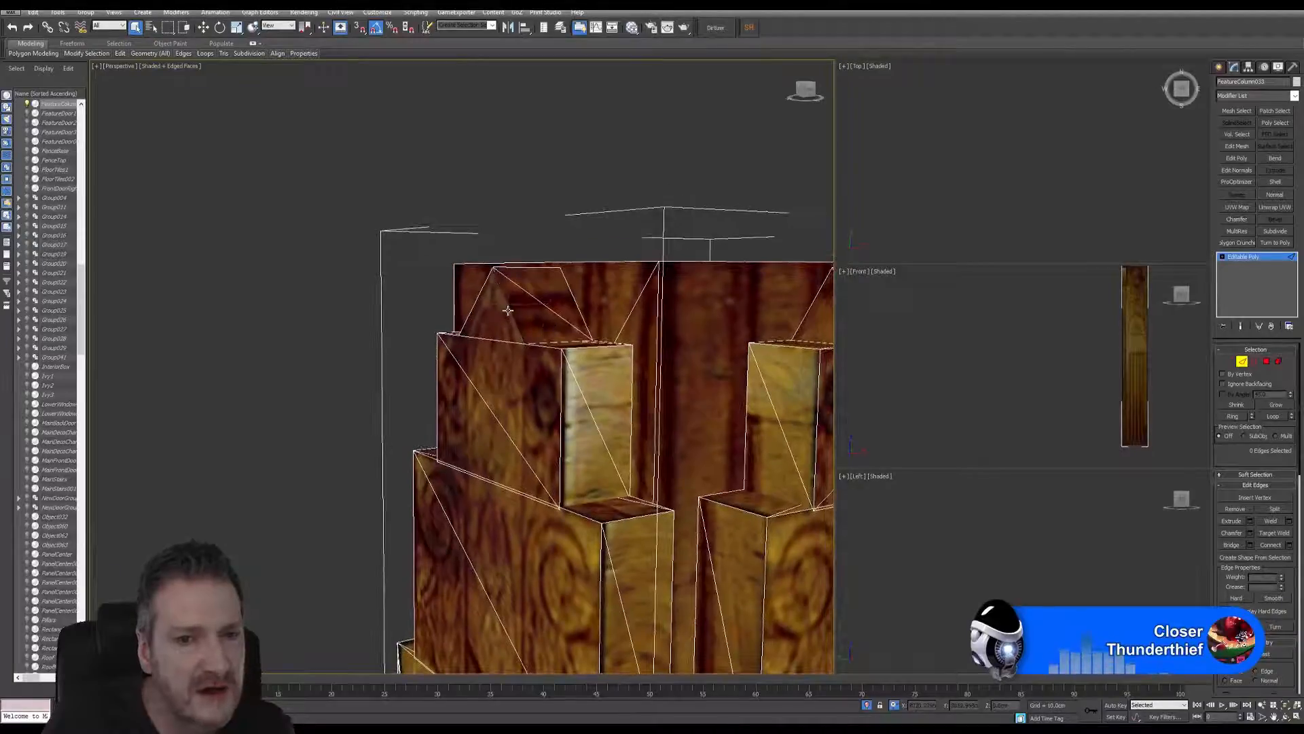
left_click(561, 367, "ctrl")
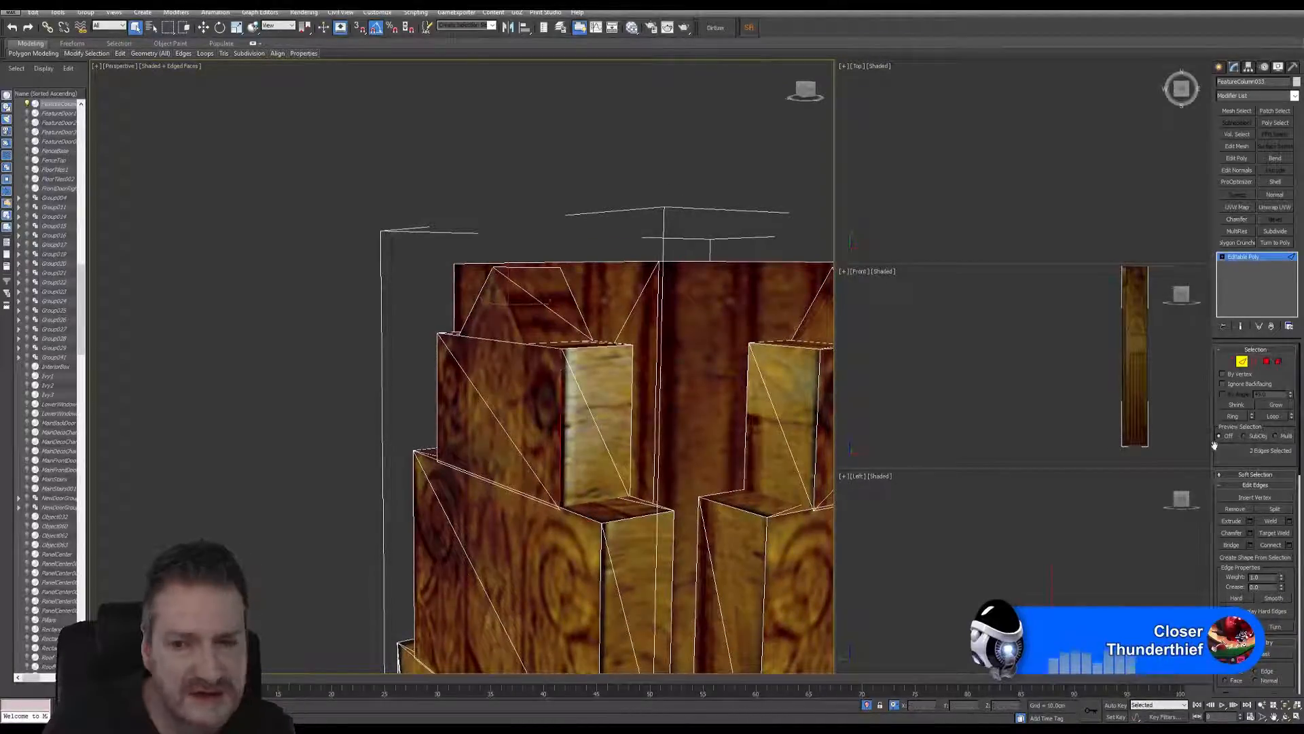
left_click(1294, 96)
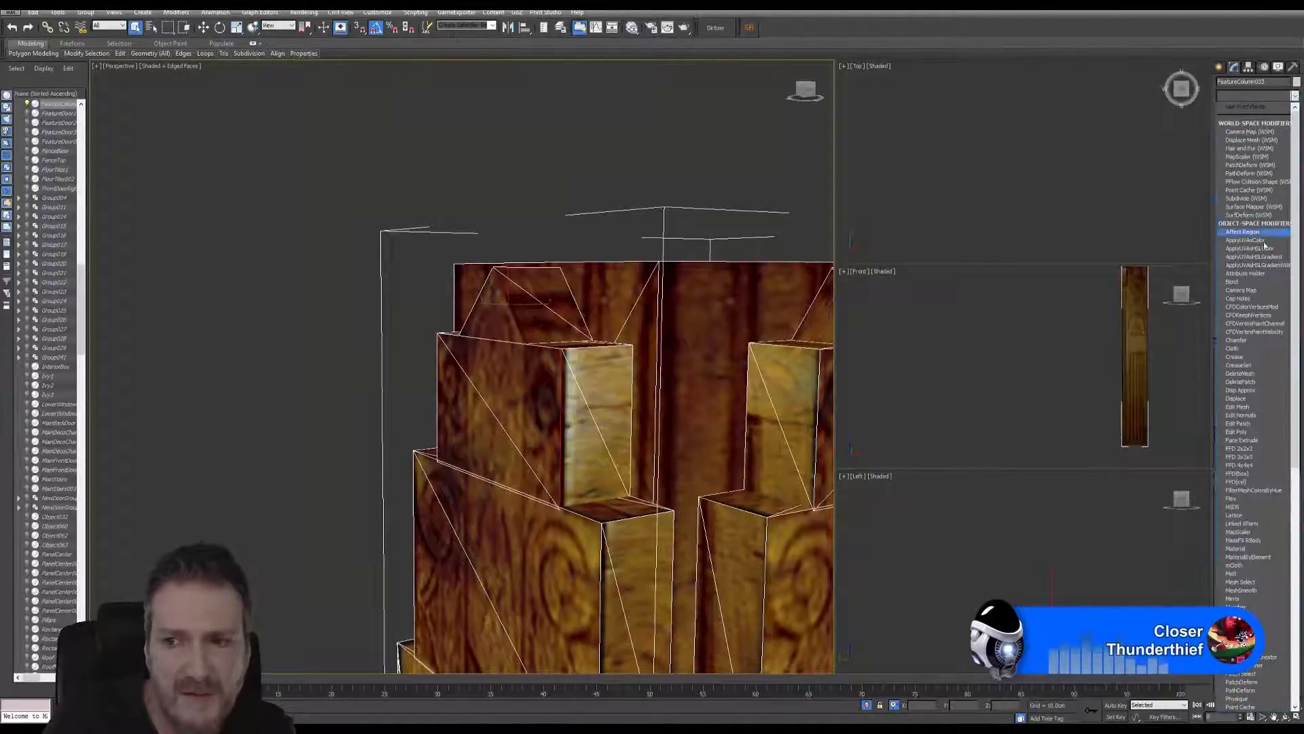
left_click(1247, 343)
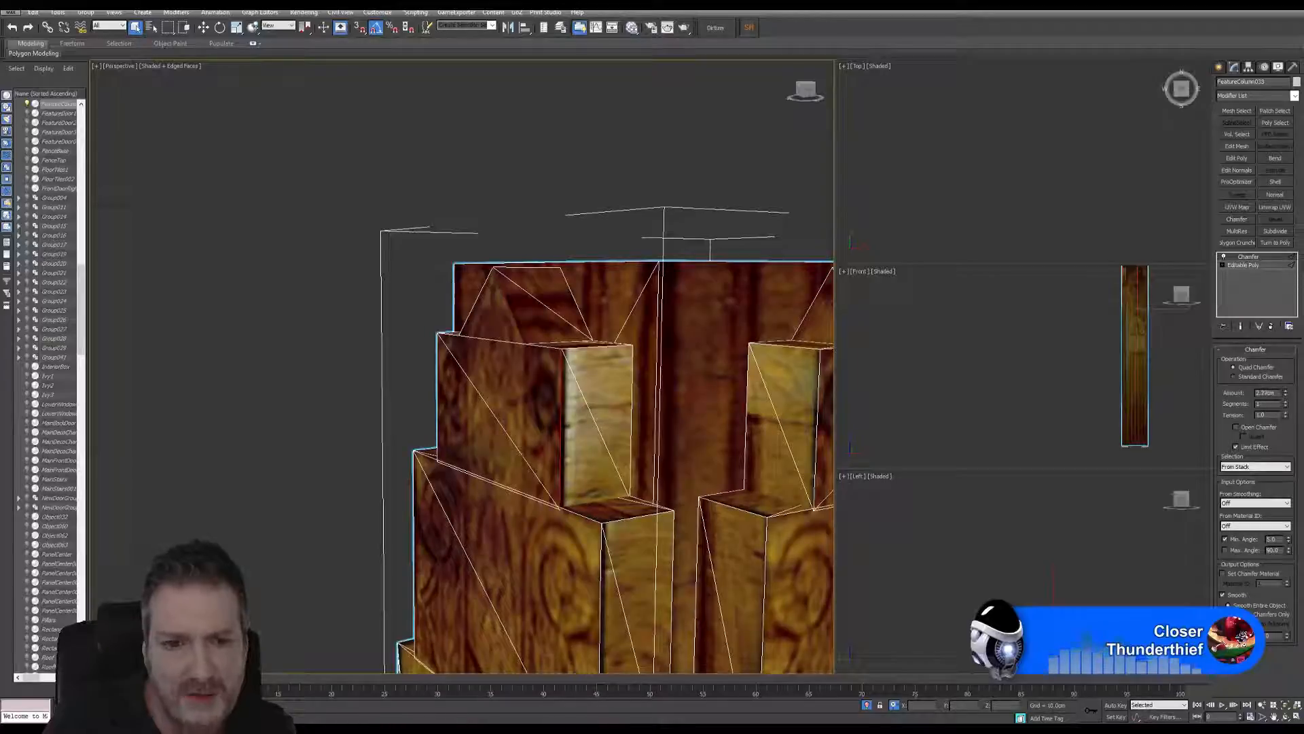
Step: Reduce the Chamfer amount on the column's selected edges and remove the Chamfer modifier from the stack
left_click_drag(1286, 392, 1285, 415)
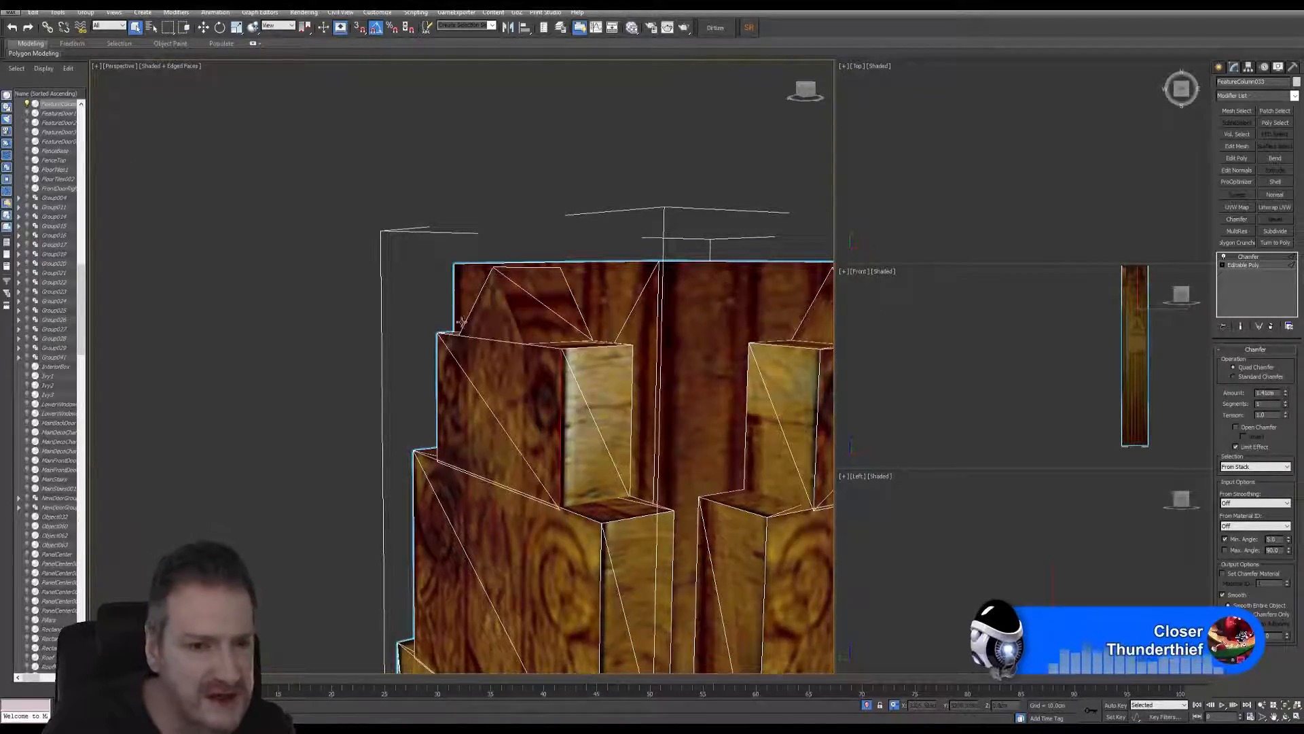
left_click(1271, 327)
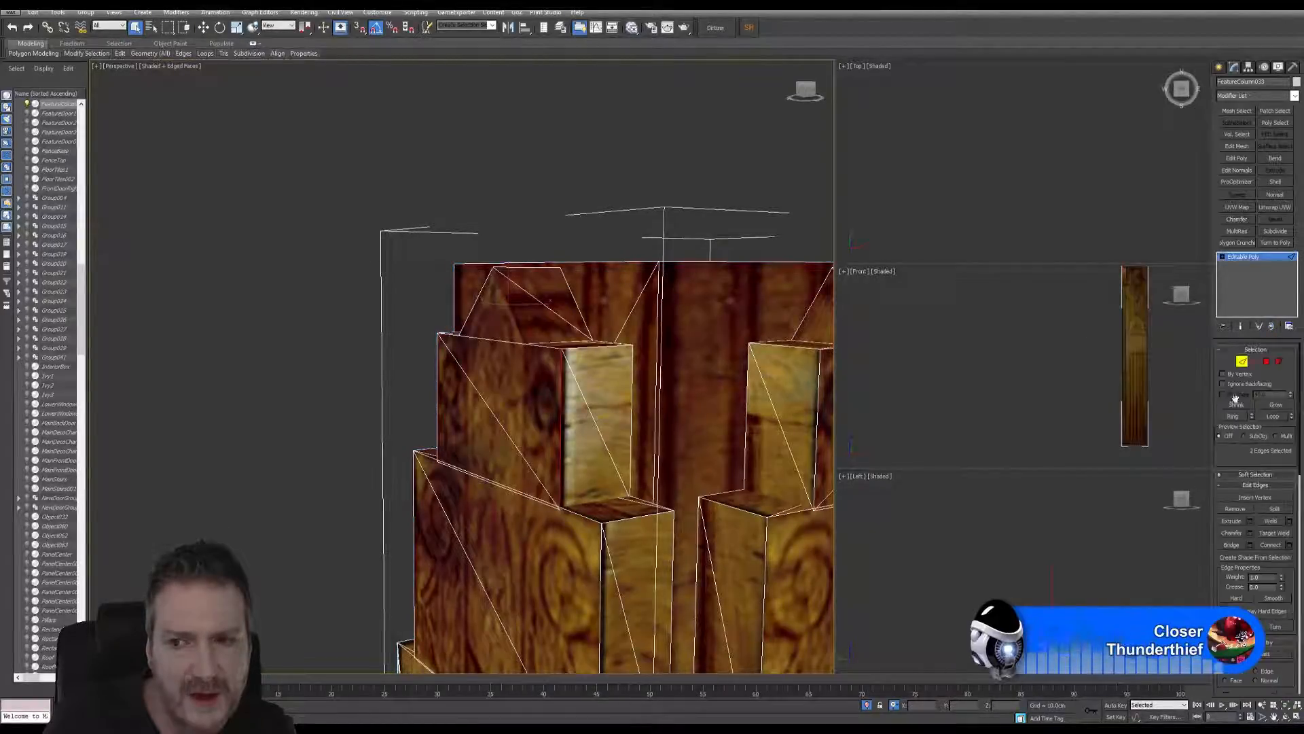
Step: Weld the selected vertices on the pointed ornament at the column top using a much larger weld threshold
left_click(1231, 362)
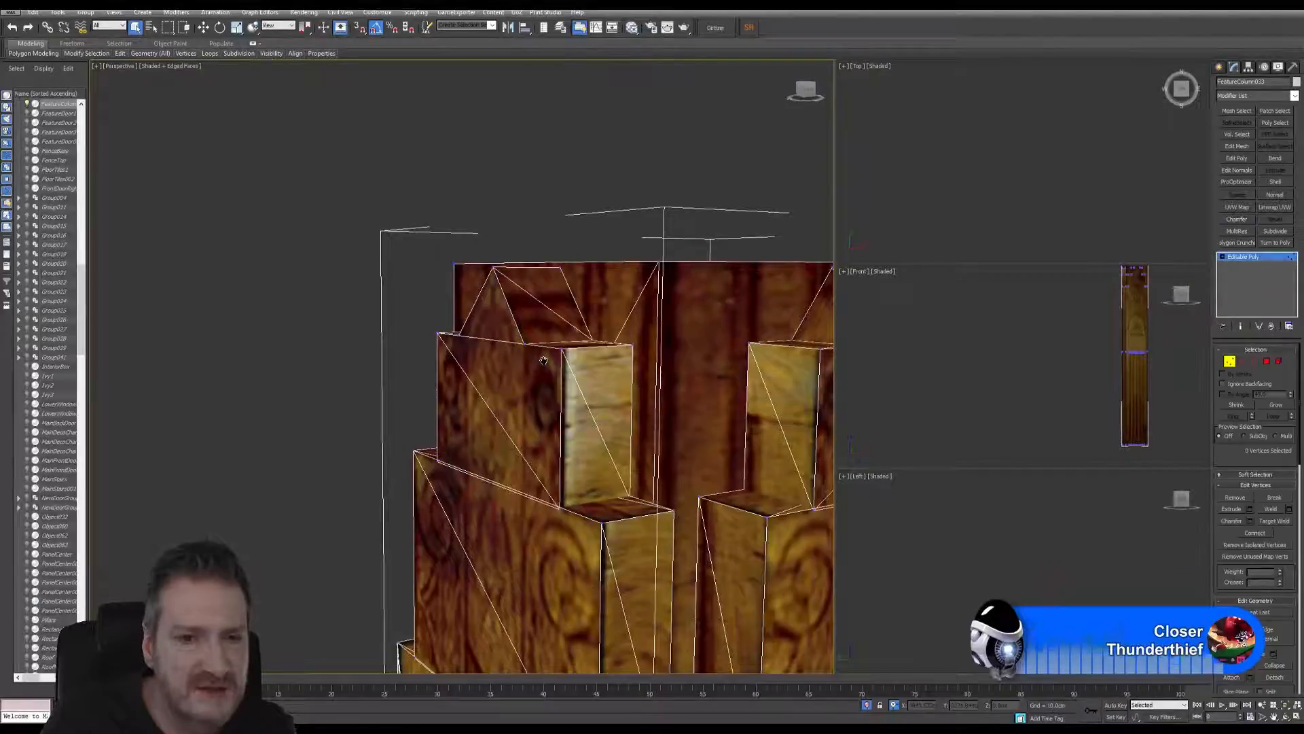
middle_click_drag(544, 365, 539, 408, "alt")
left_click_drag(534, 401, 522, 415)
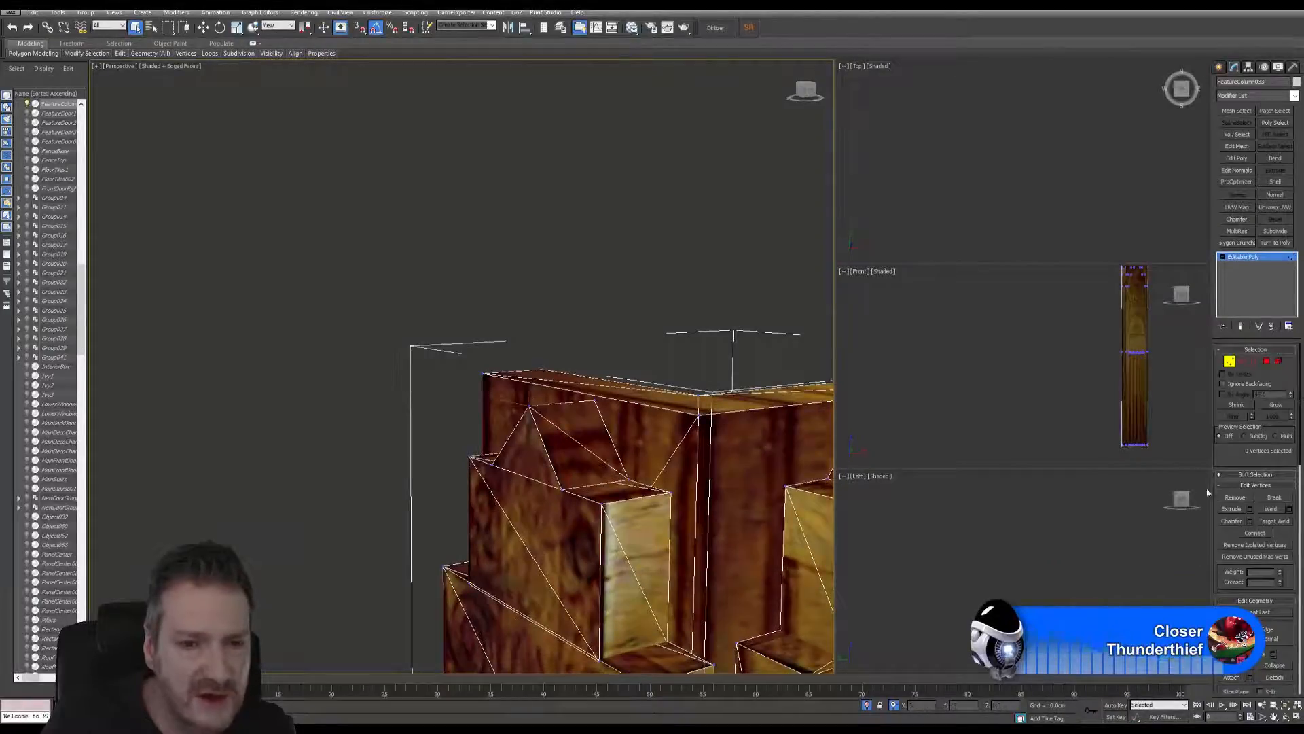
left_click(1290, 509)
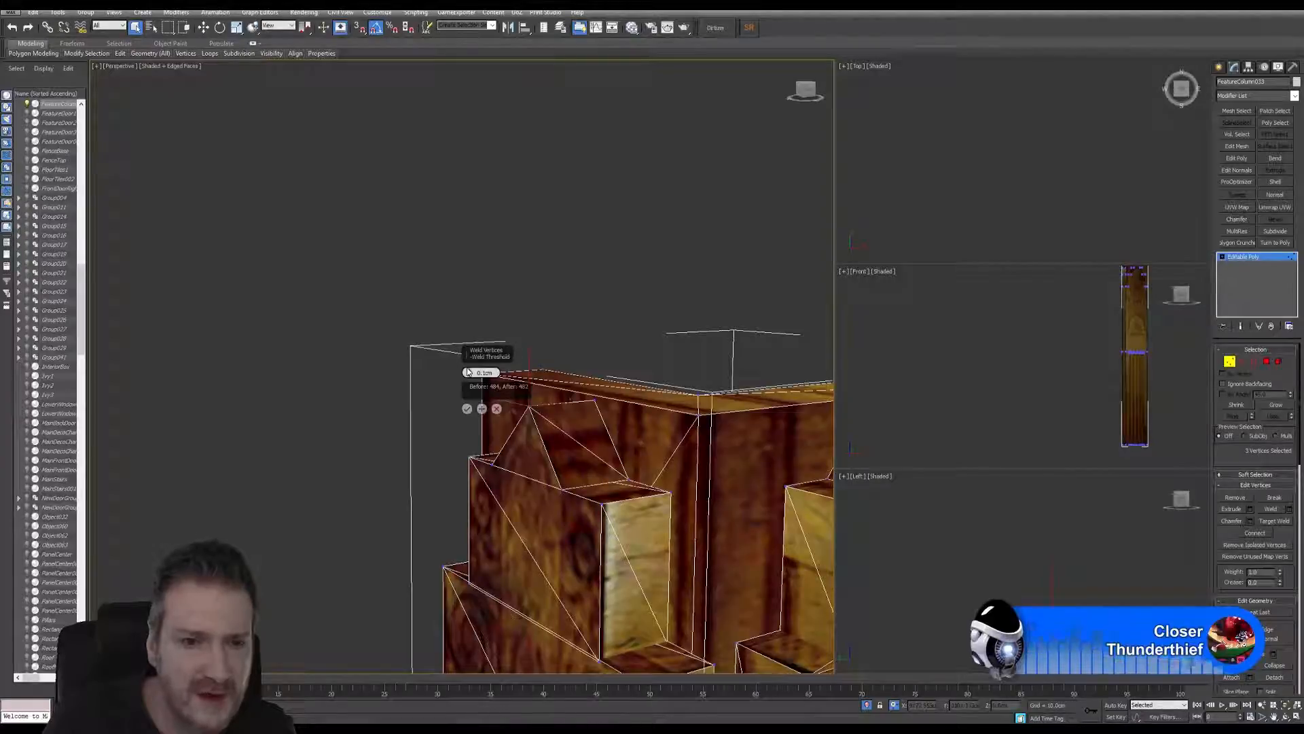
left_click_drag(469, 373, 484, 261)
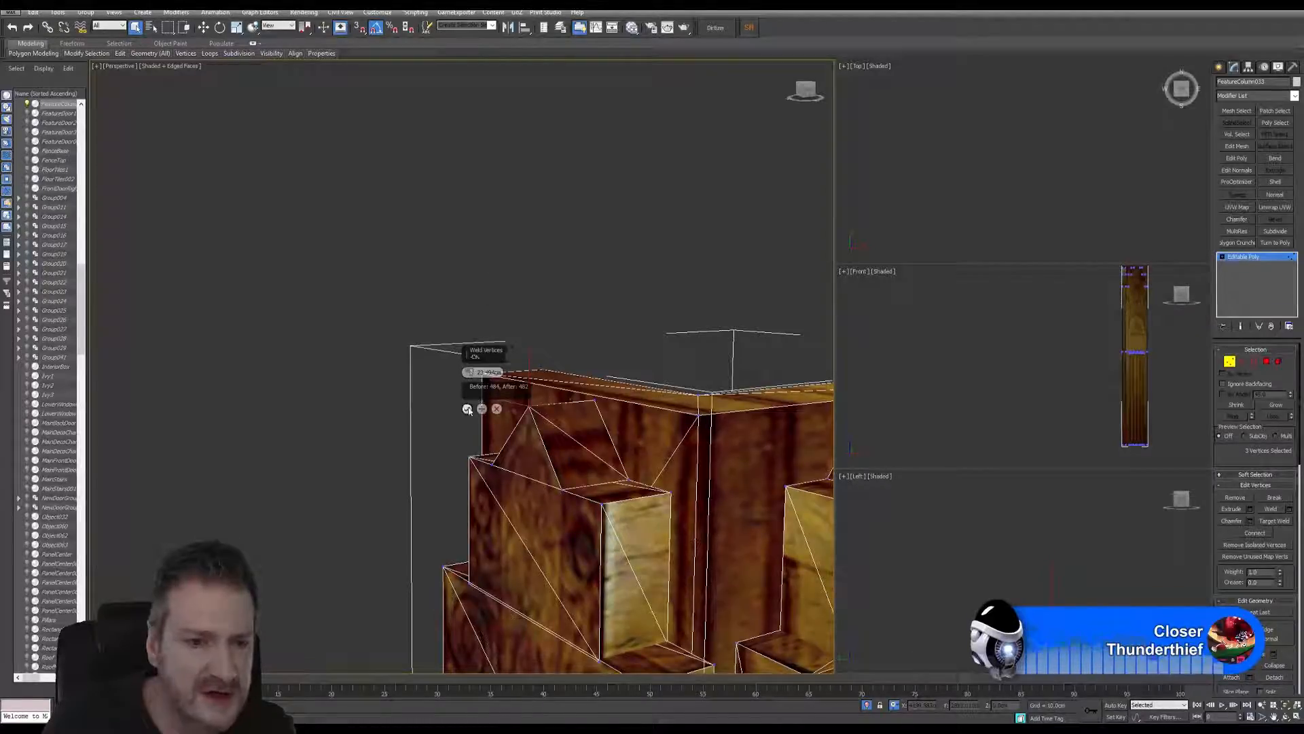
left_click(467, 409)
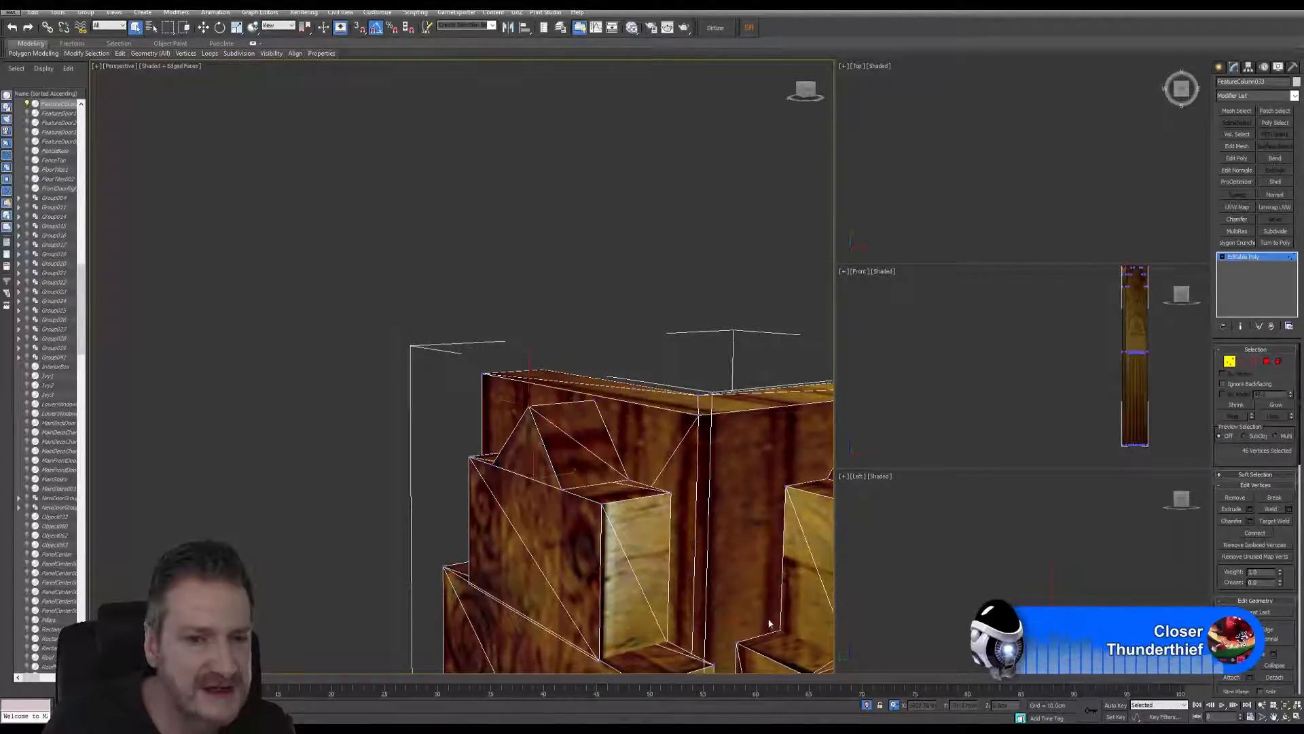
Step: Select all of the column's vertices from top to base and open the Weld settings
scroll(583, 401, "down", 5)
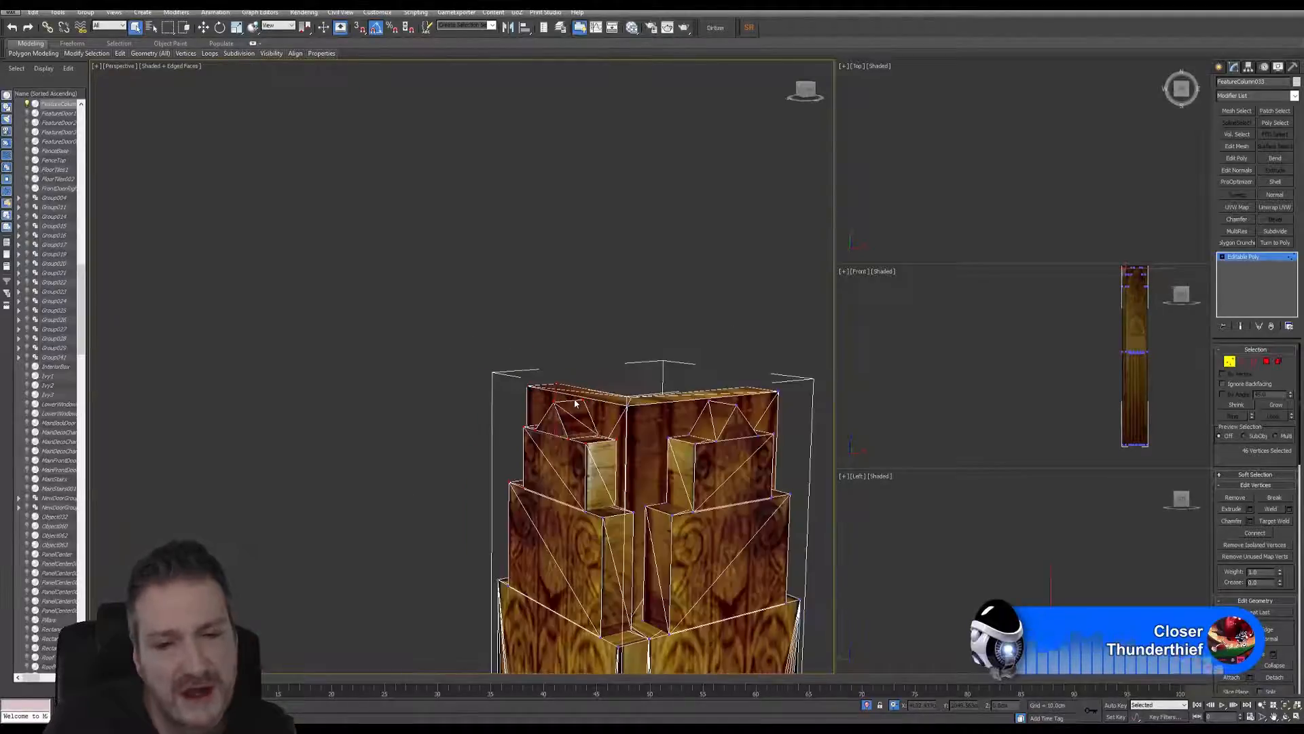
middle_click_drag(575, 396, 499, 156)
scroll(523, 231, "down", 3)
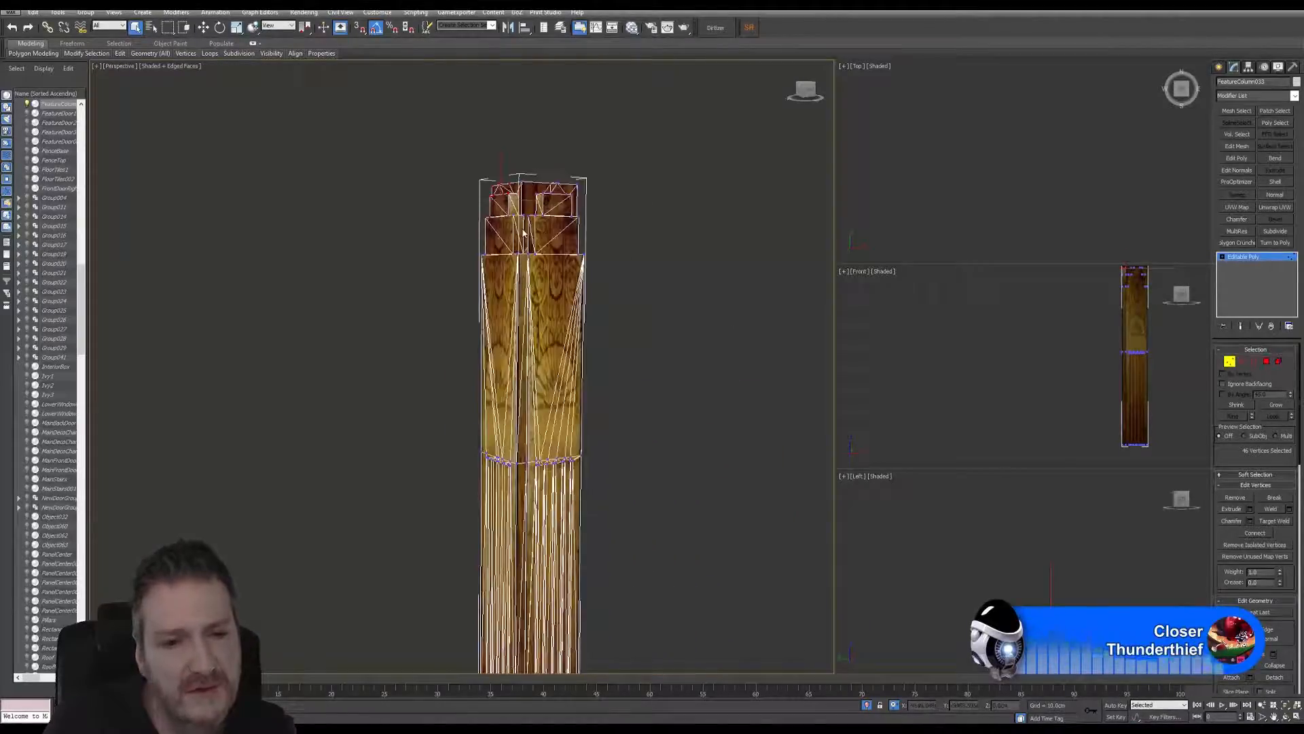
scroll(524, 233, "down", 3)
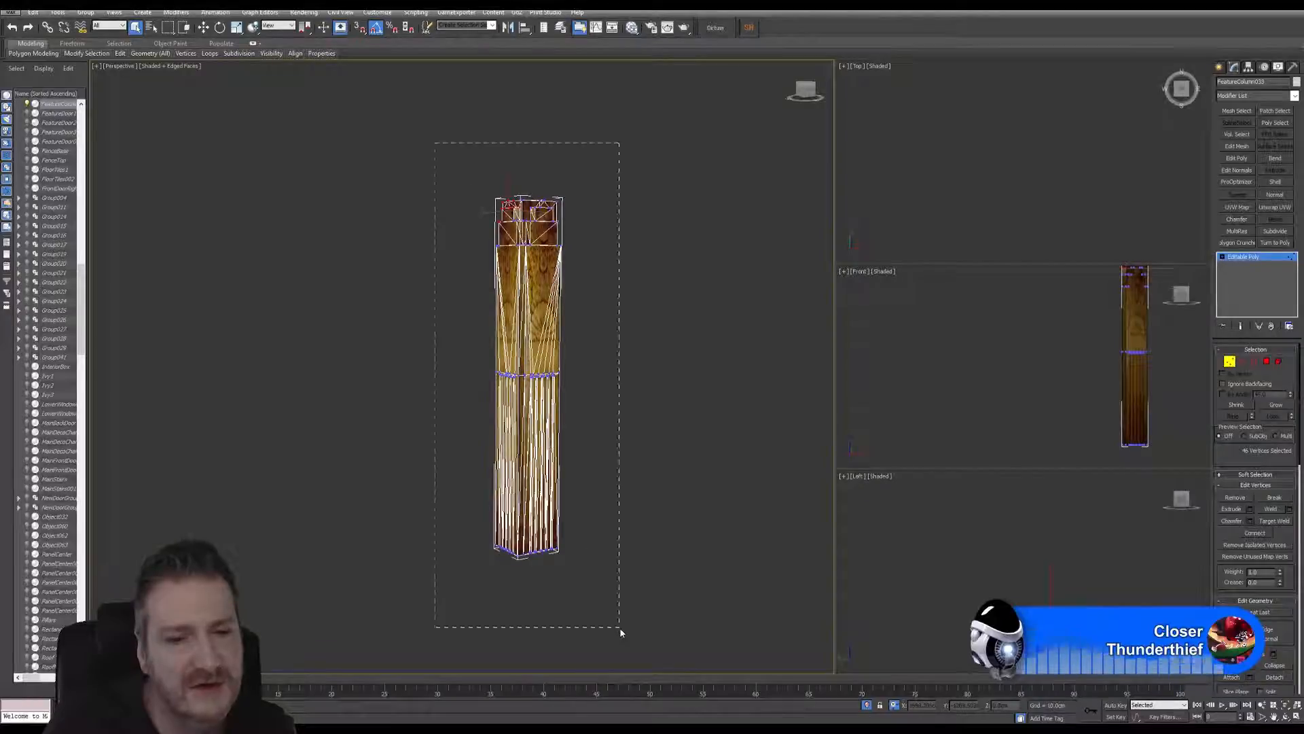
left_click_drag(620, 632, 620, 632)
scroll(562, 335, "up", 6)
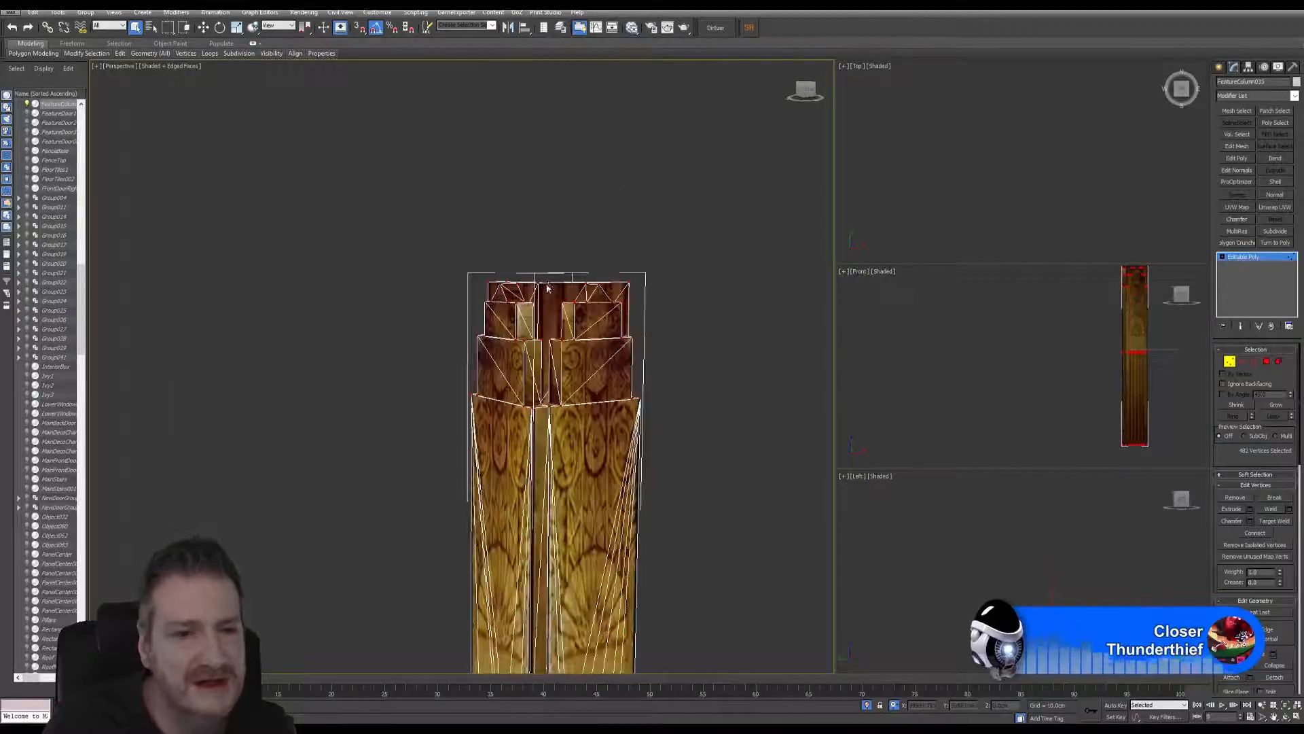
scroll(547, 288, "up", 5)
middle_click_drag(501, 299, 493, 342)
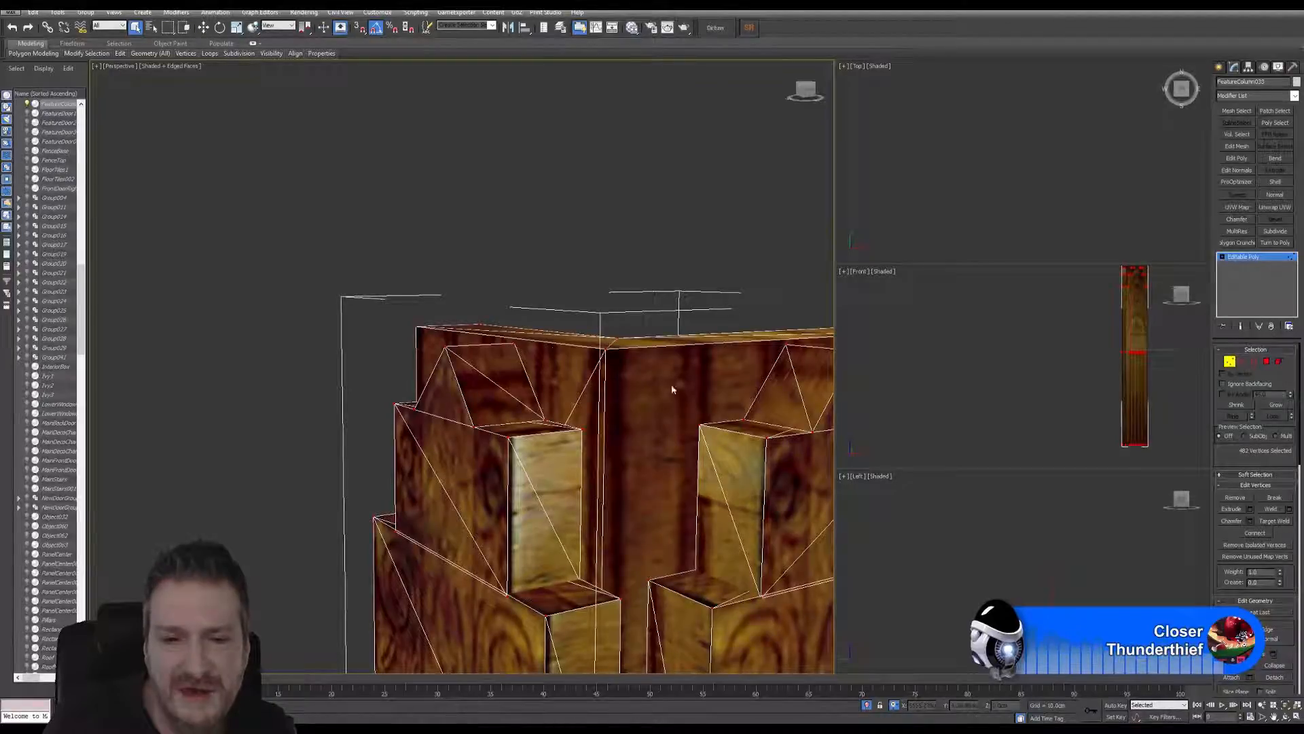
left_click(1289, 514)
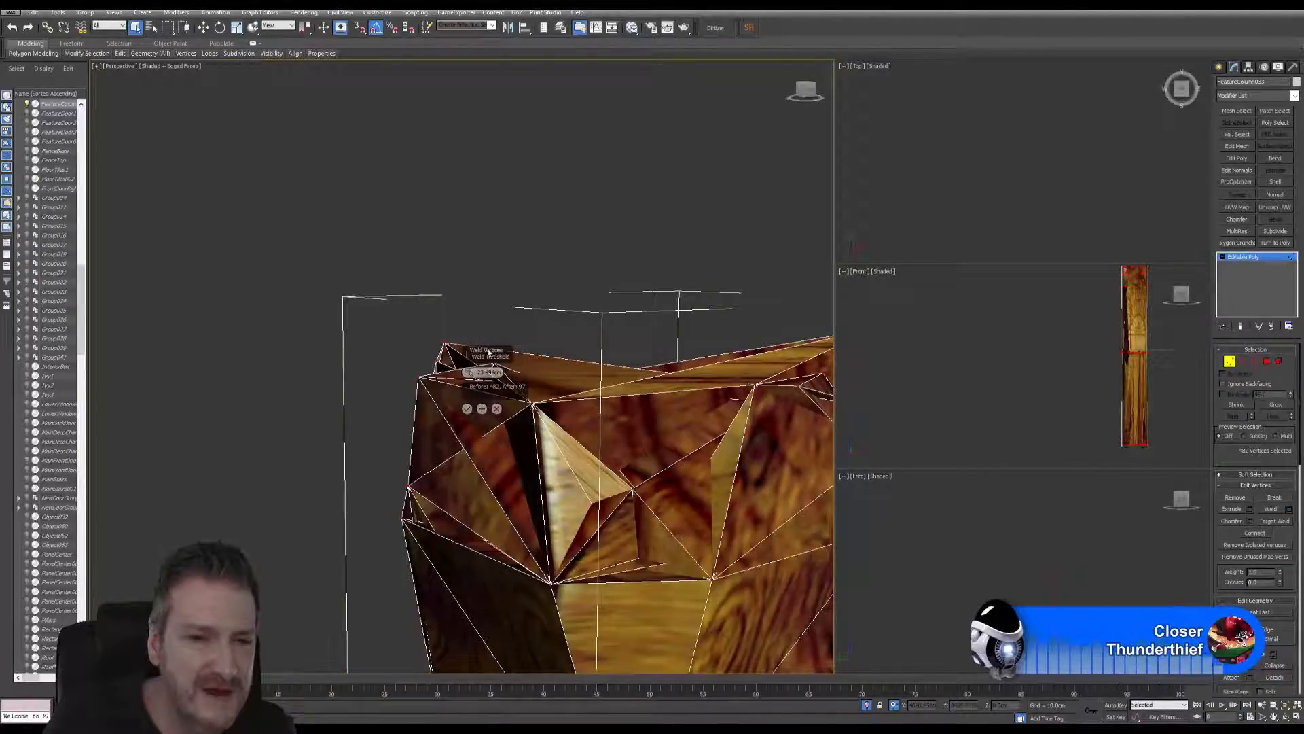
Step: Lower the weld threshold to about 5.77 cm and examine how the preview affects the stepped top and fluted grooves
left_click_drag(485, 351, 568, 150)
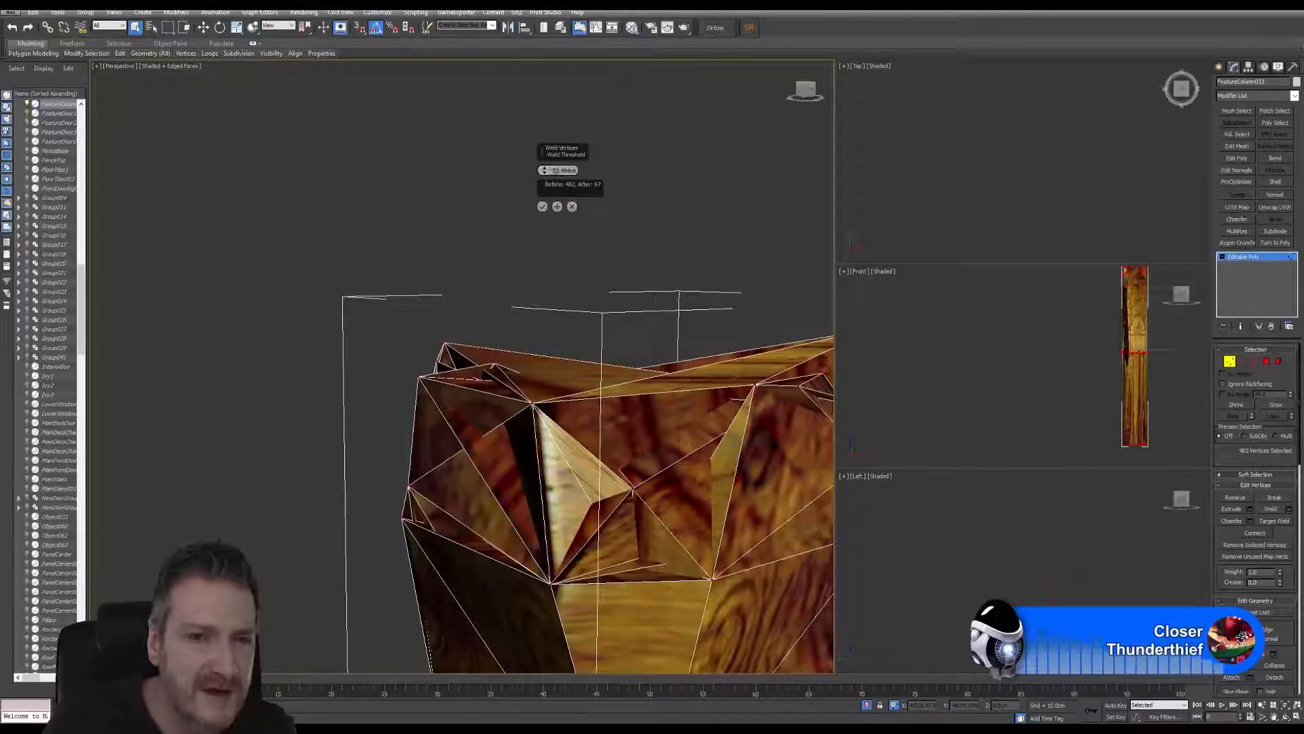
middle_click_drag(625, 487, 603, 518)
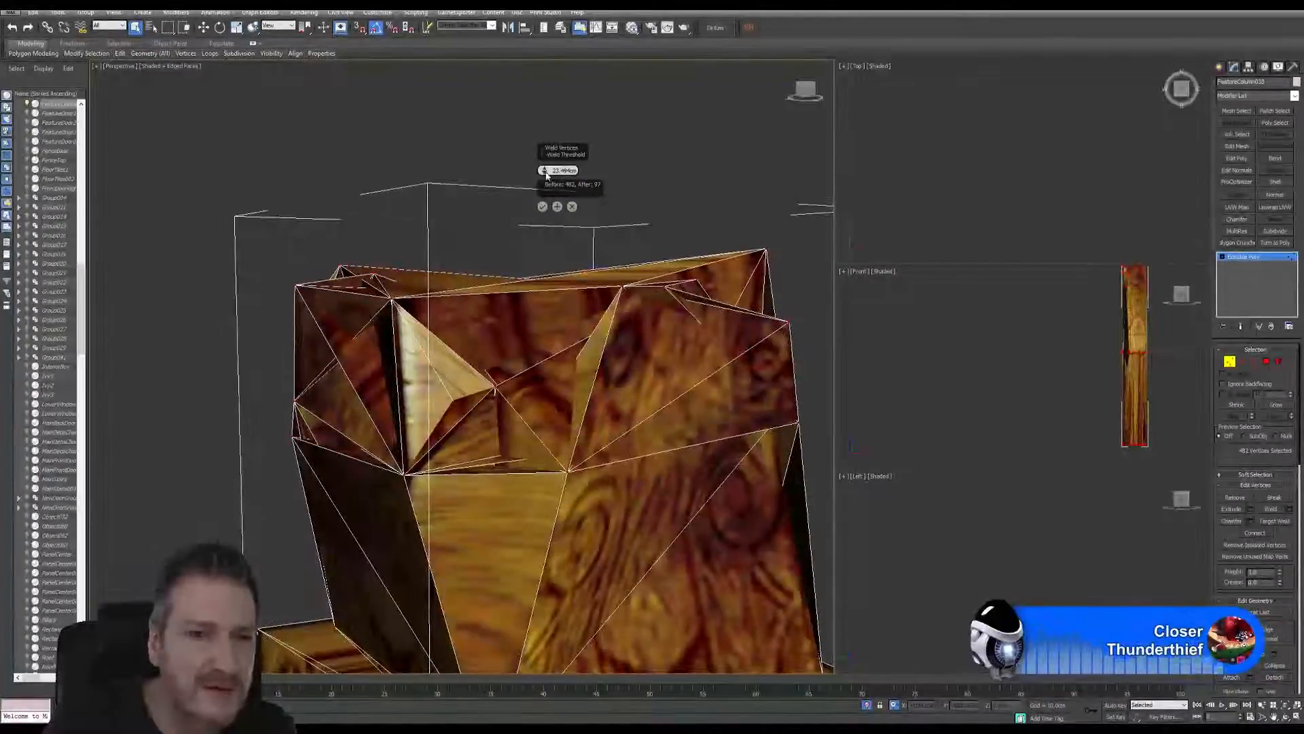
left_click_drag(544, 170, 554, 251)
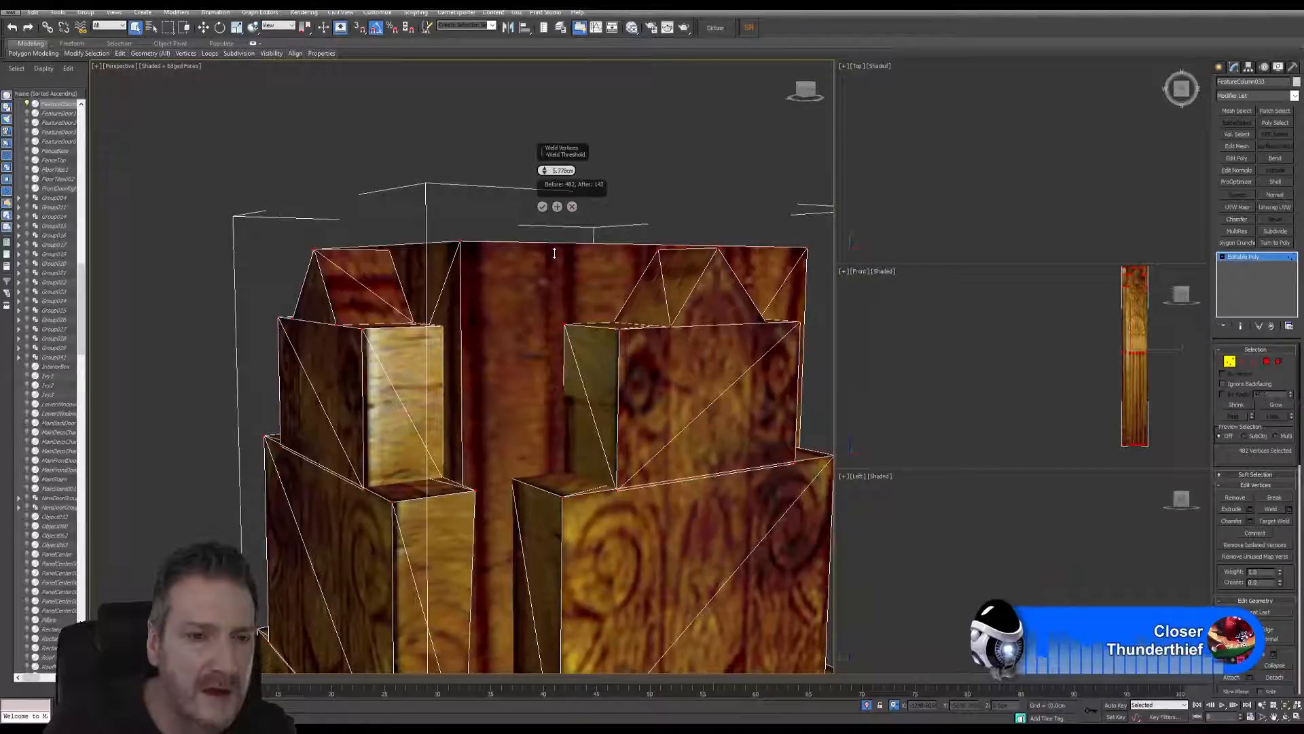
middle_click_drag(541, 501, 537, 95)
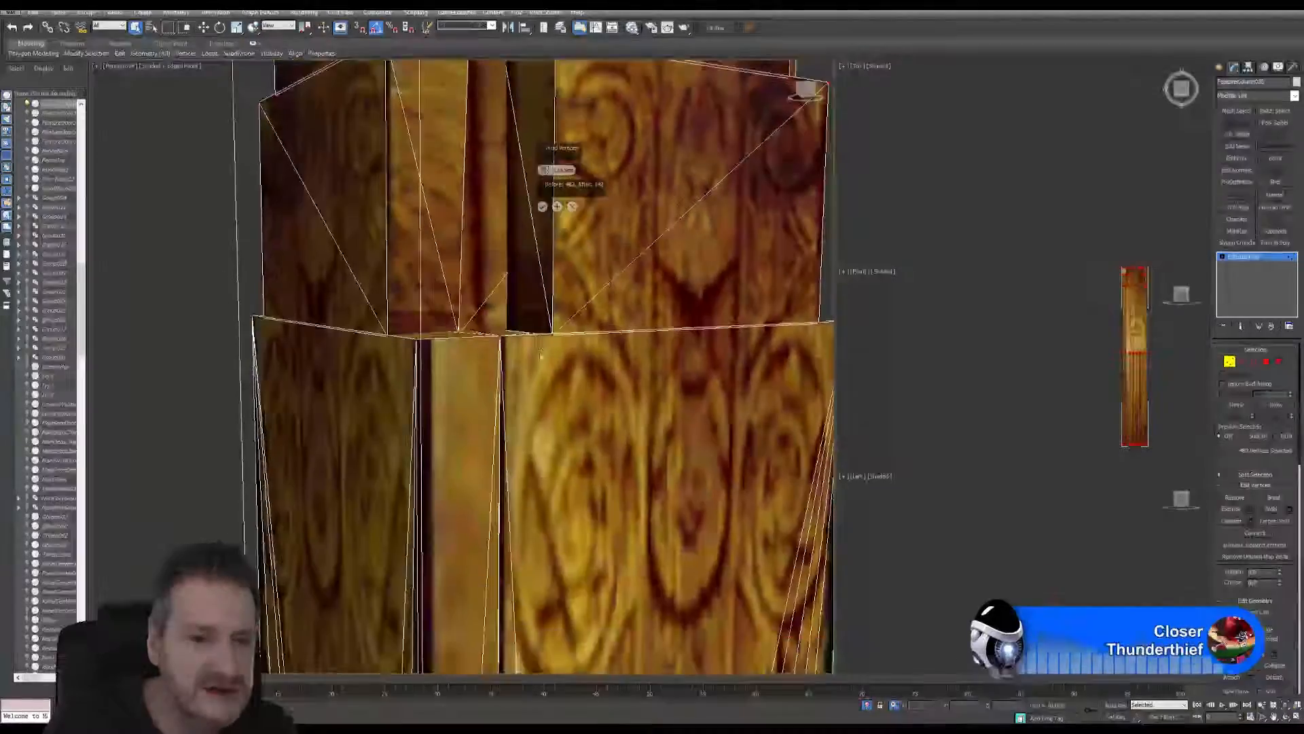
scroll(527, 487, "down", 4)
middle_click_drag(527, 486, 557, 174)
scroll(515, 333, "down", 4)
middle_click_drag(514, 557, 509, 486)
scroll(508, 485, "up", 4)
scroll(508, 485, "up", 6)
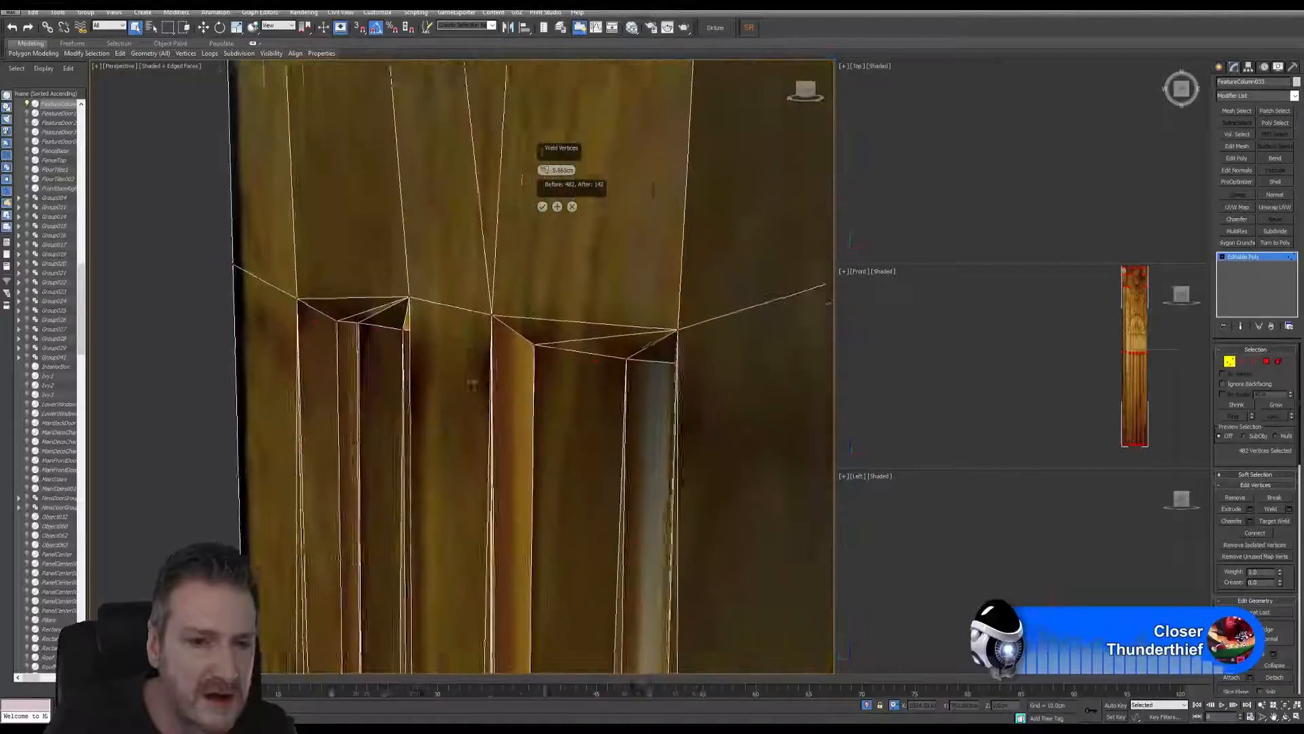
scroll(449, 375, "down", 3)
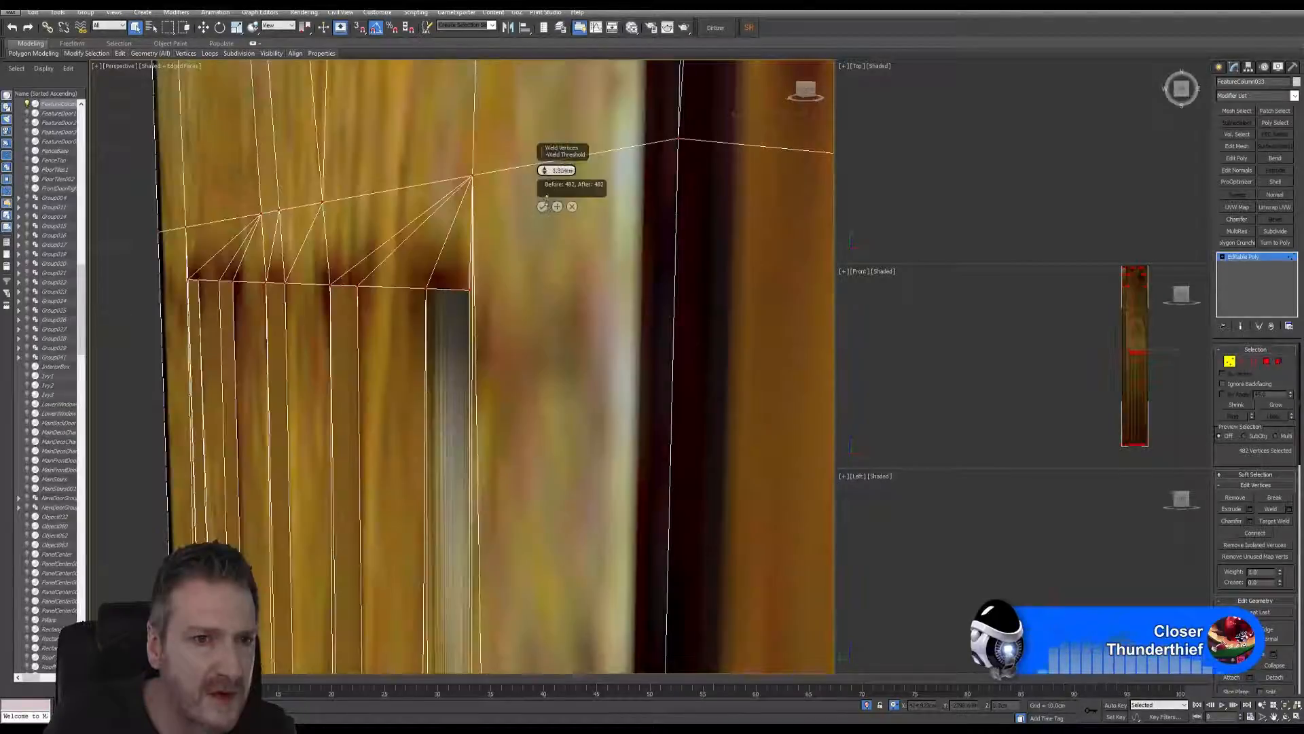
Step: Try several weld thresholds on the fluted grooves and settle on about 2.1 cm
left_click_drag(544, 170, 551, 225)
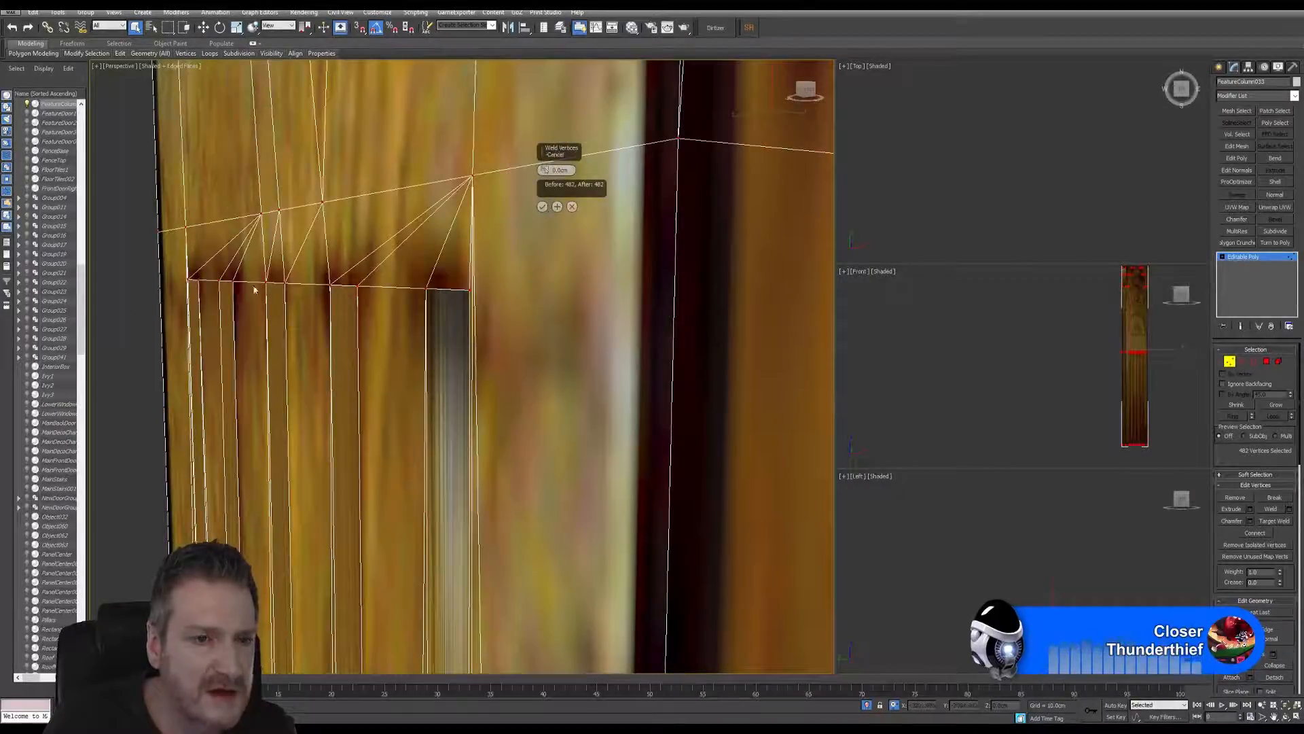
left_click(544, 167)
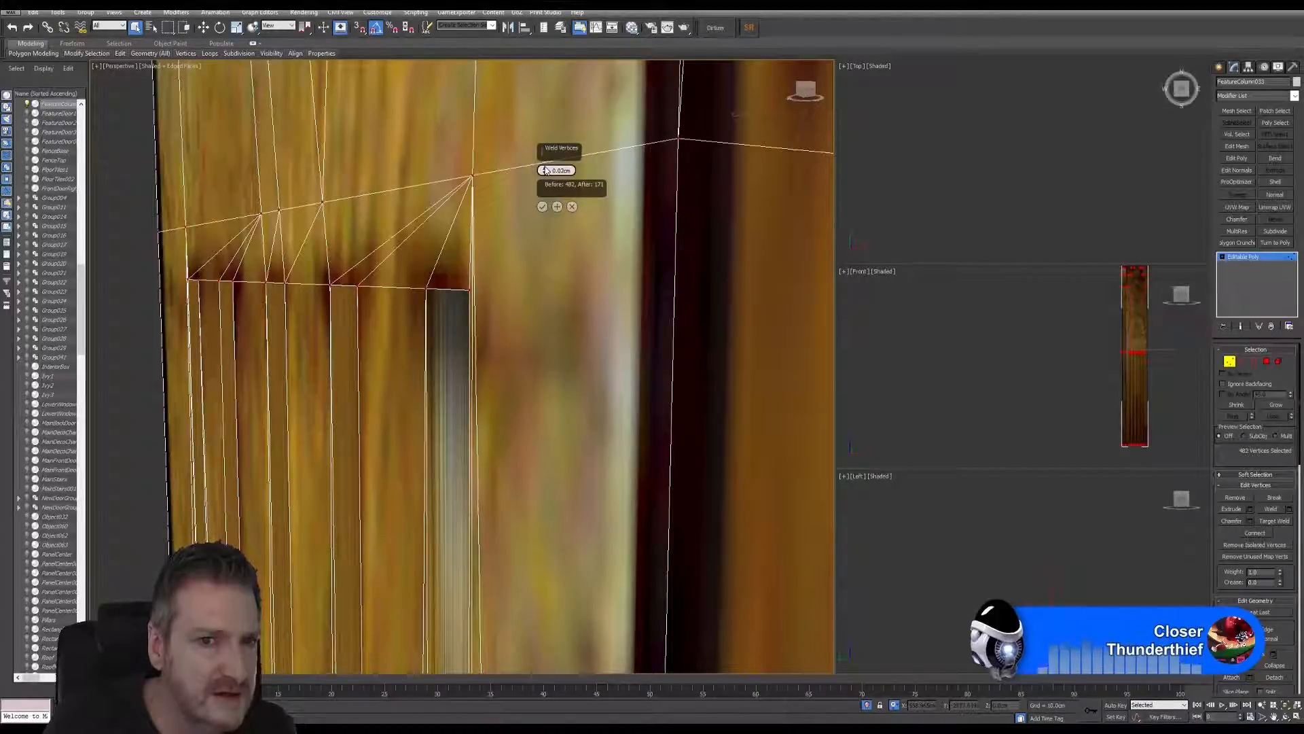
left_click_drag(546, 170, 550, 149)
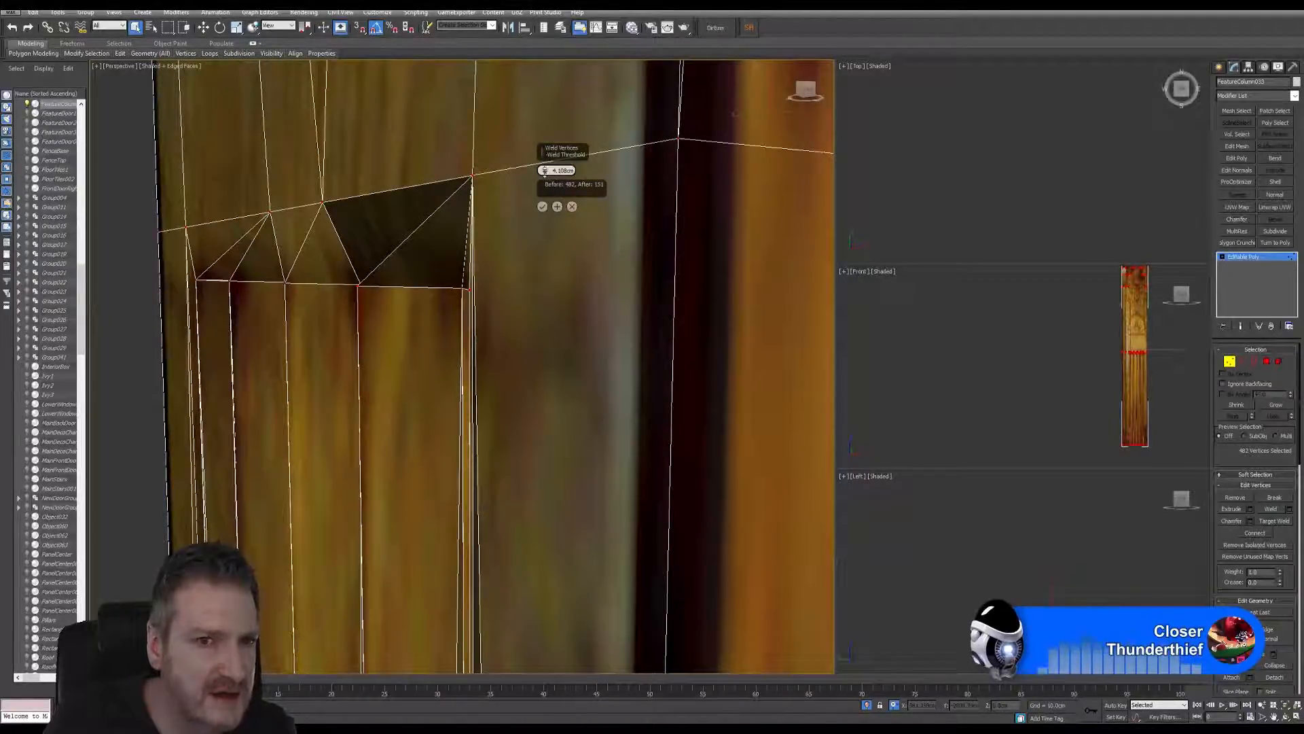
left_click_drag(545, 171, 547, 213)
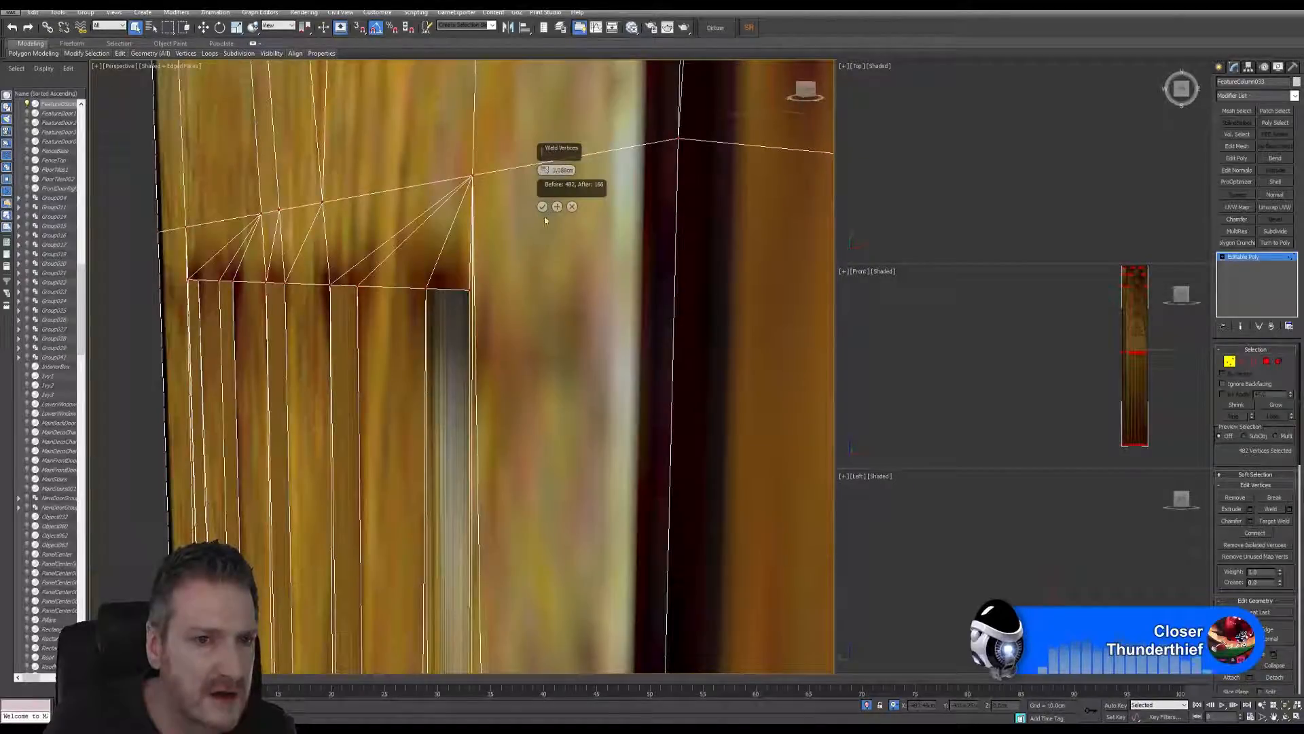
Step: Check the weld preview along the flutes and stepped top, and apply the weld to the whole column
middle_click_drag(388, 351, 462, 345, "alt")
scroll(463, 345, "down", 4)
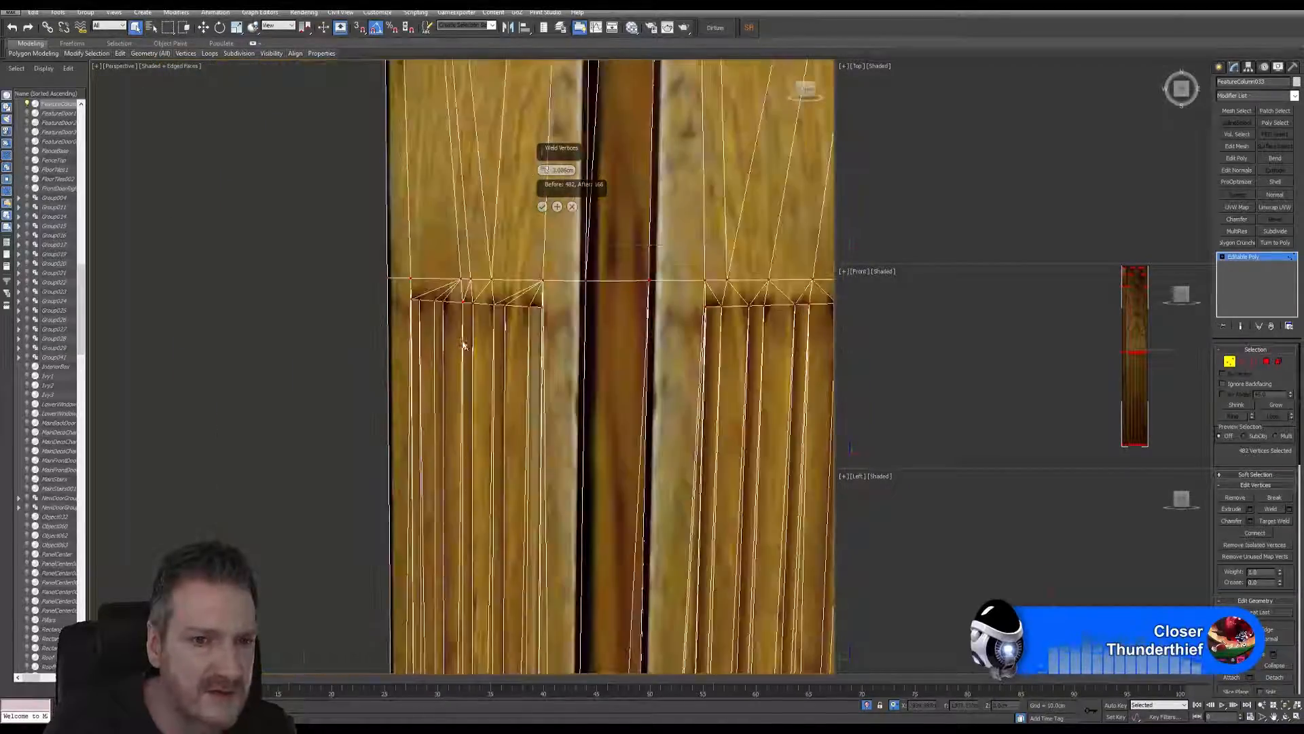
middle_click_drag(593, 387, 374, 263, "alt")
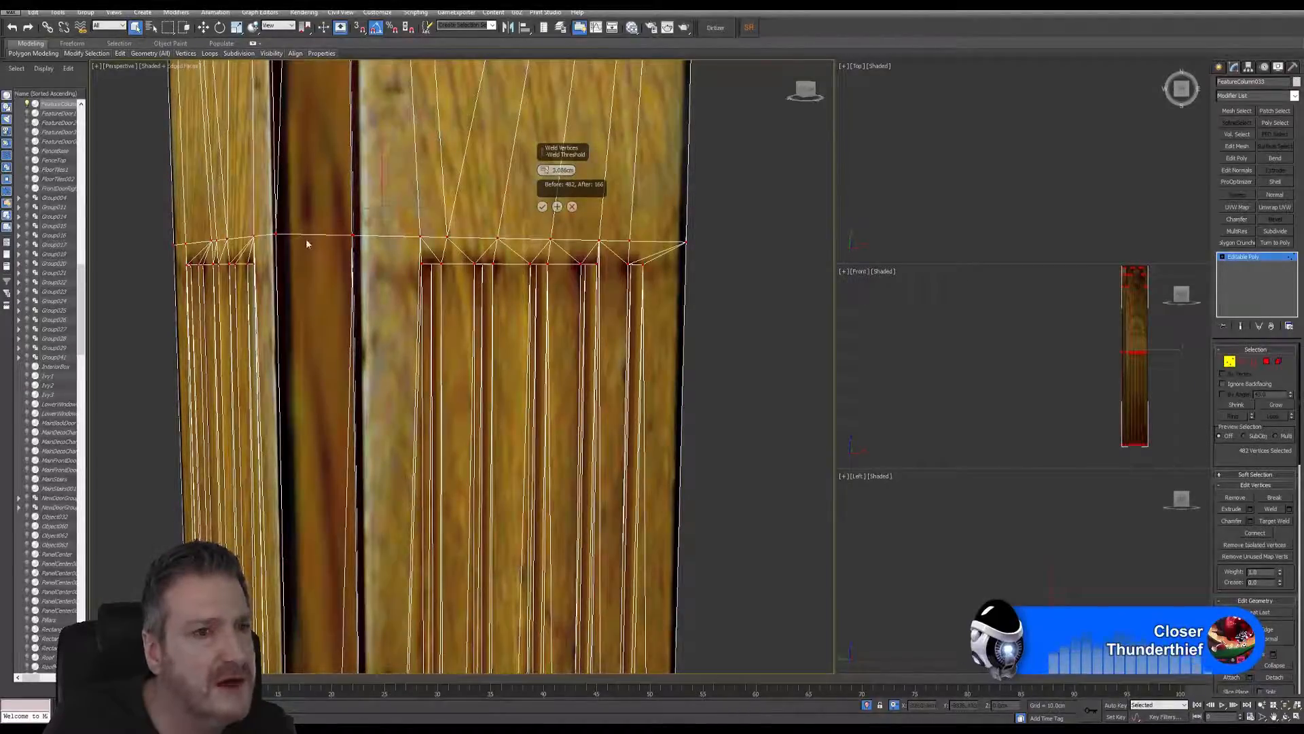
middle_click_drag(306, 244, 313, 398, "alt")
scroll(333, 261, "down", 4)
middle_click_drag(333, 261, 360, 435)
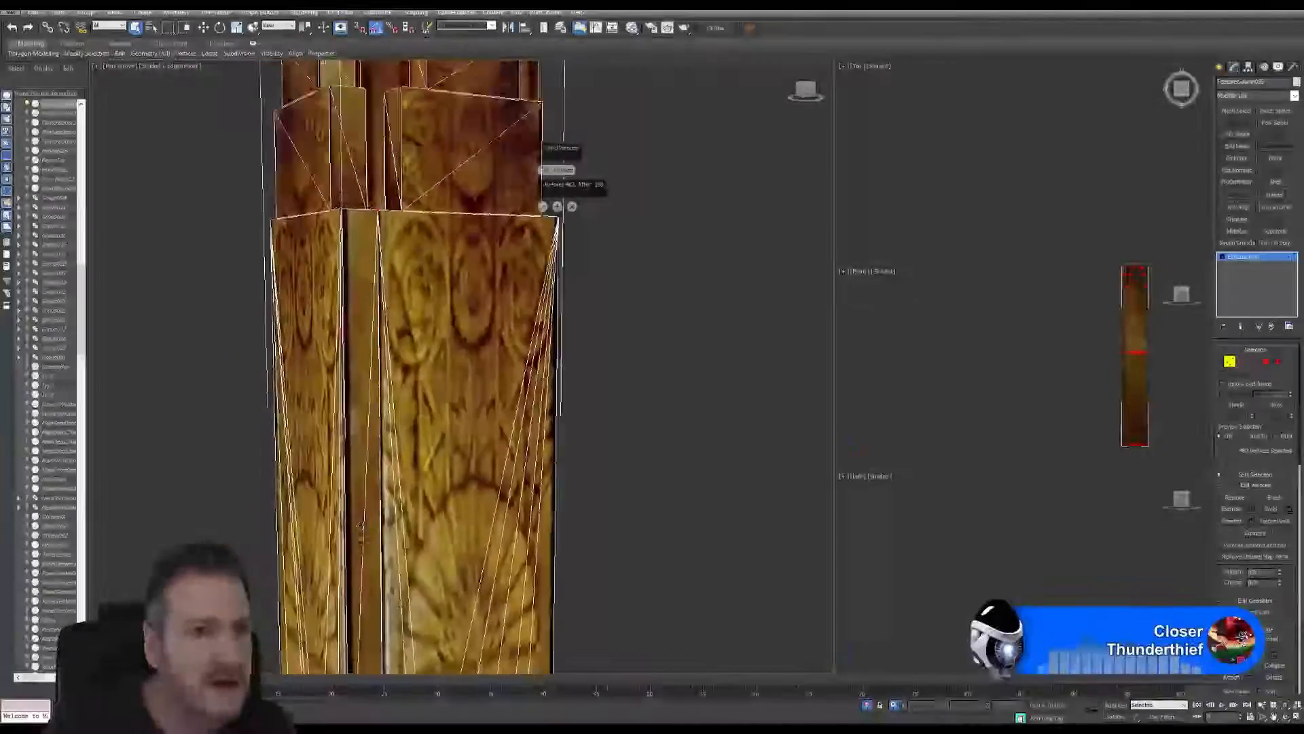
middle_click_drag(370, 224, 362, 382)
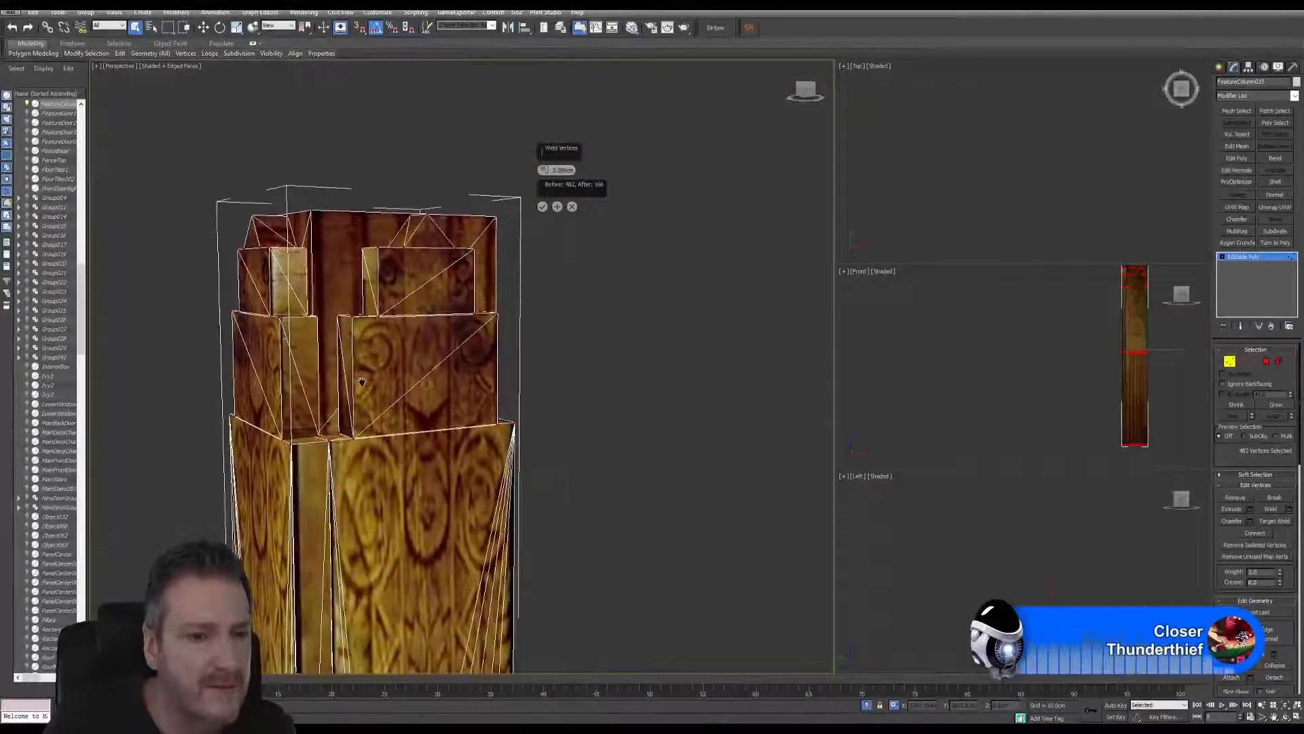
left_click(543, 206)
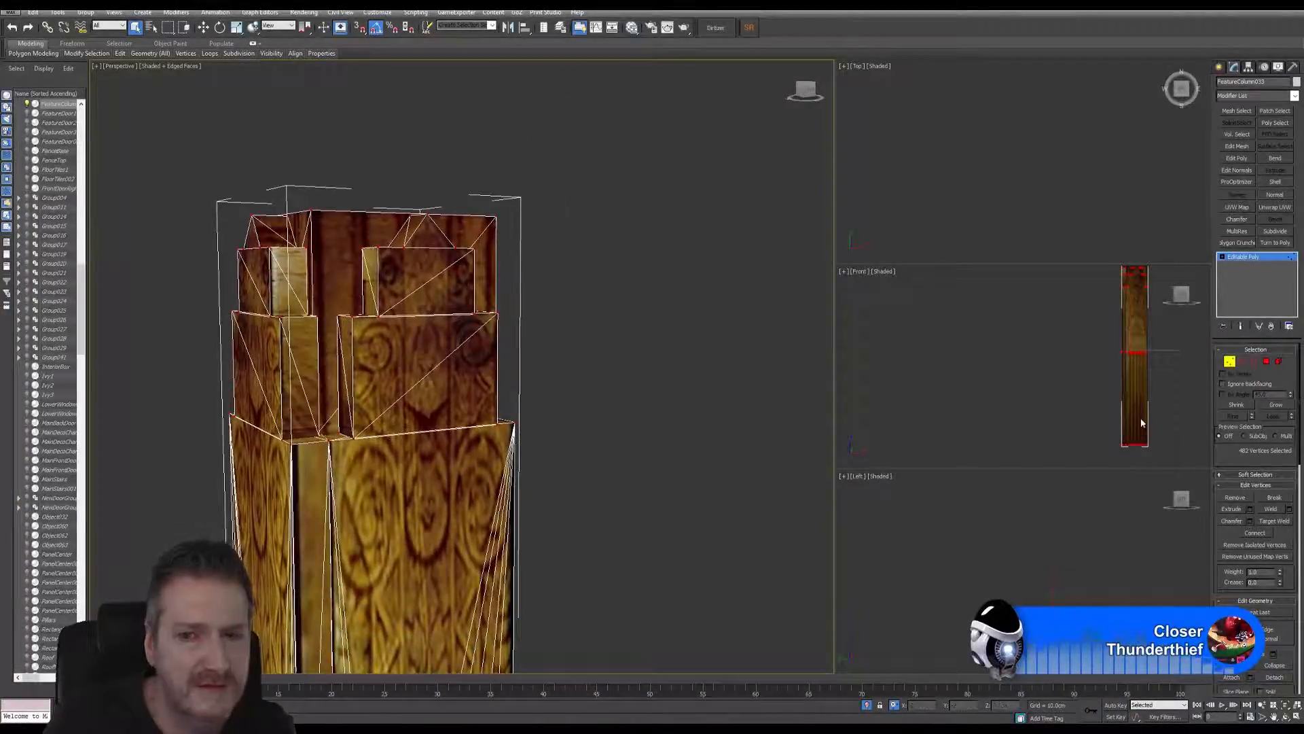
Step: Switch the column from vertex to edge editing and add a Chamfer modifier to the previously selected edges at its top
left_click(1230, 361)
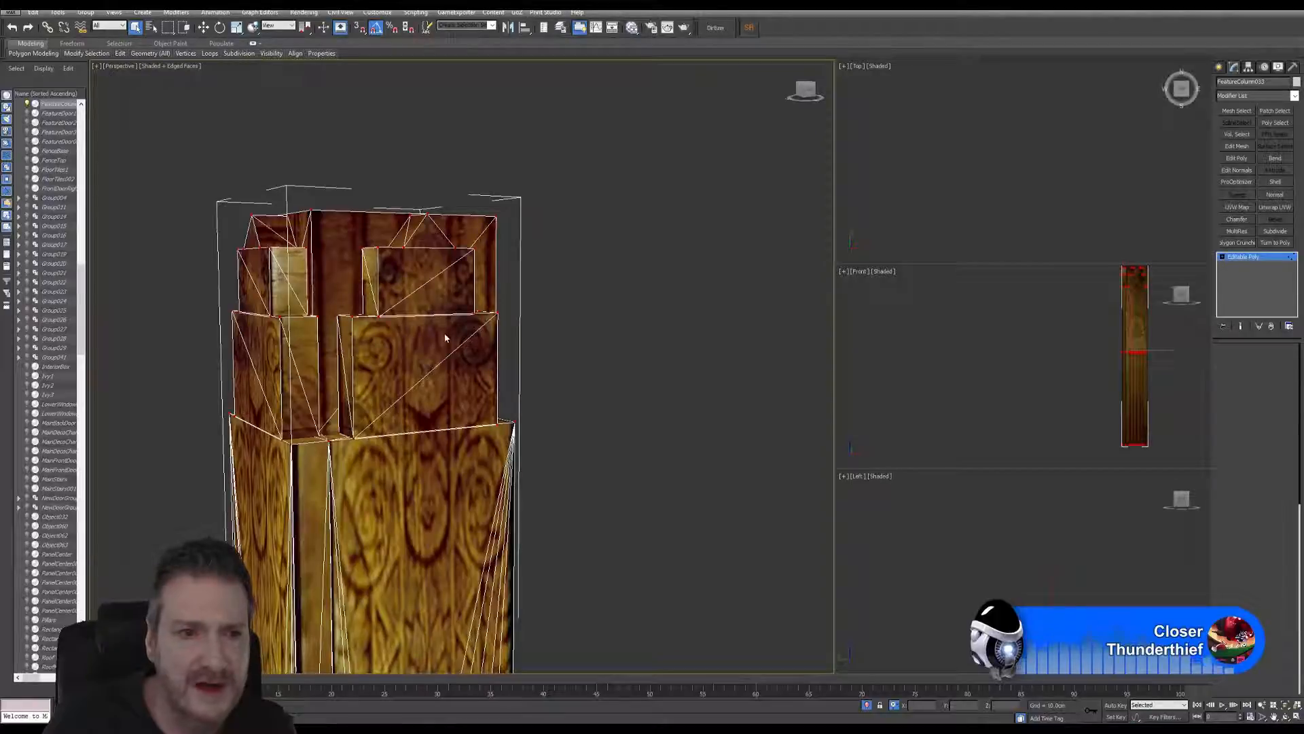
middle_click_drag(419, 319, 465, 361)
scroll(462, 354, "up", 5)
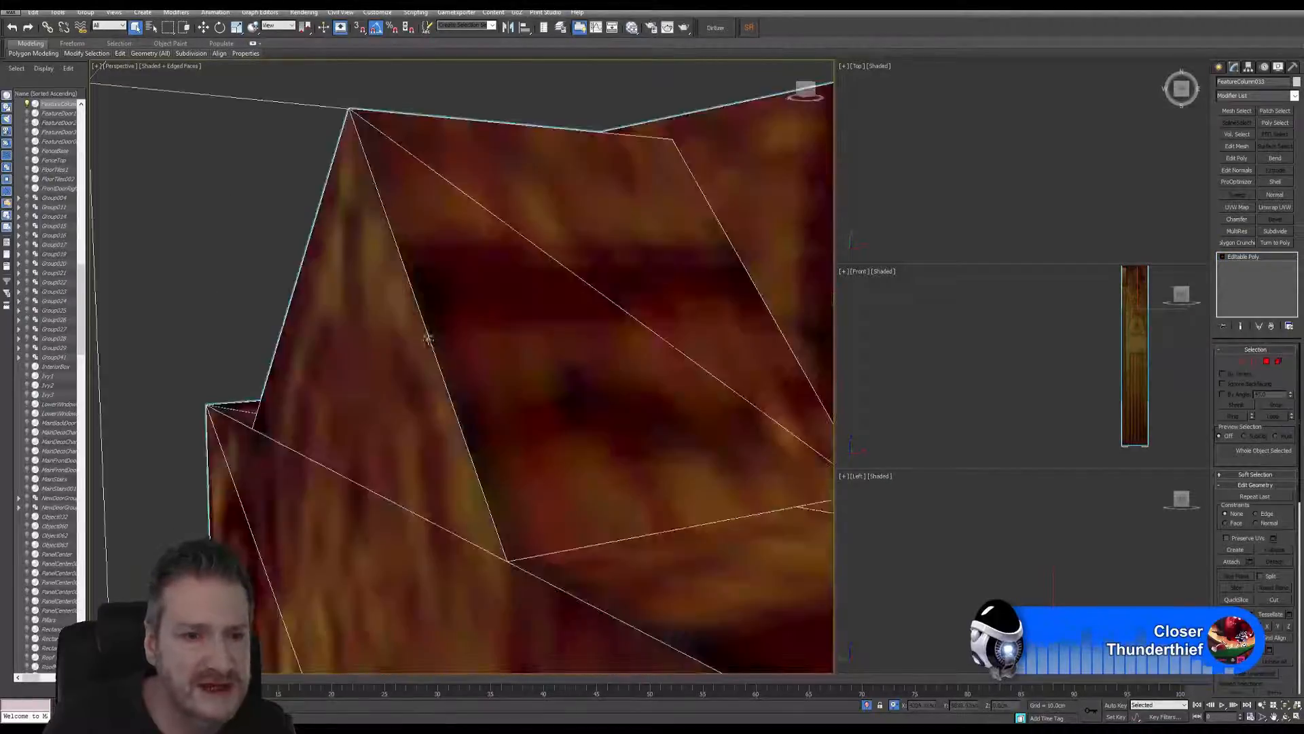
scroll(467, 343, "down", 3)
middle_click_drag(432, 314, 415, 309)
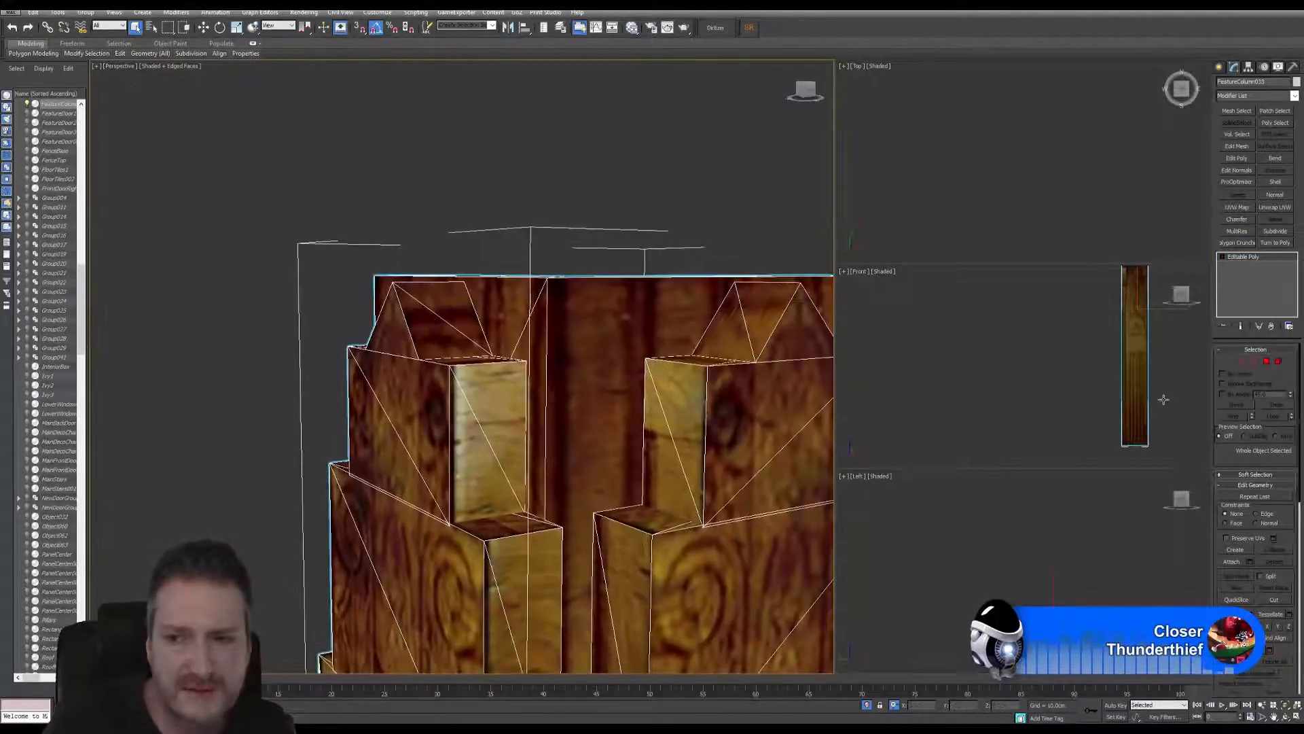
left_click(1245, 363)
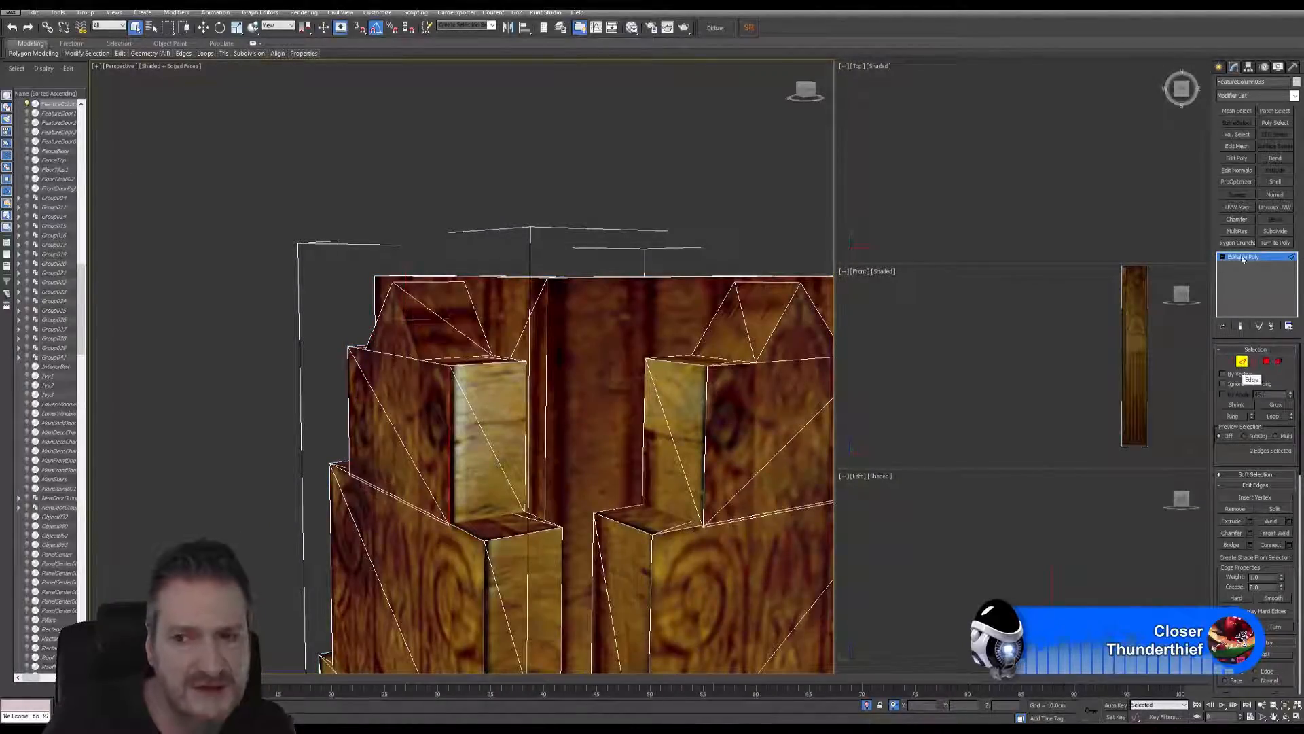
left_click(1295, 96)
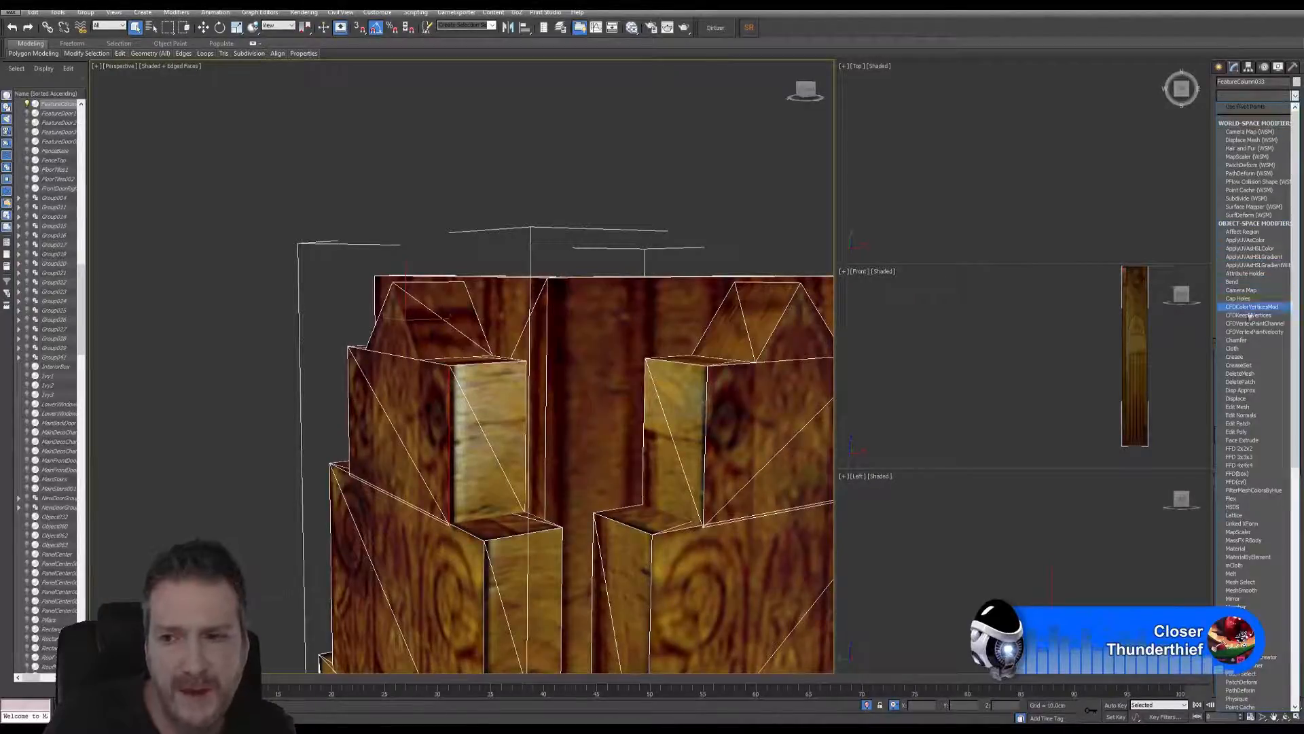
left_click(1238, 339)
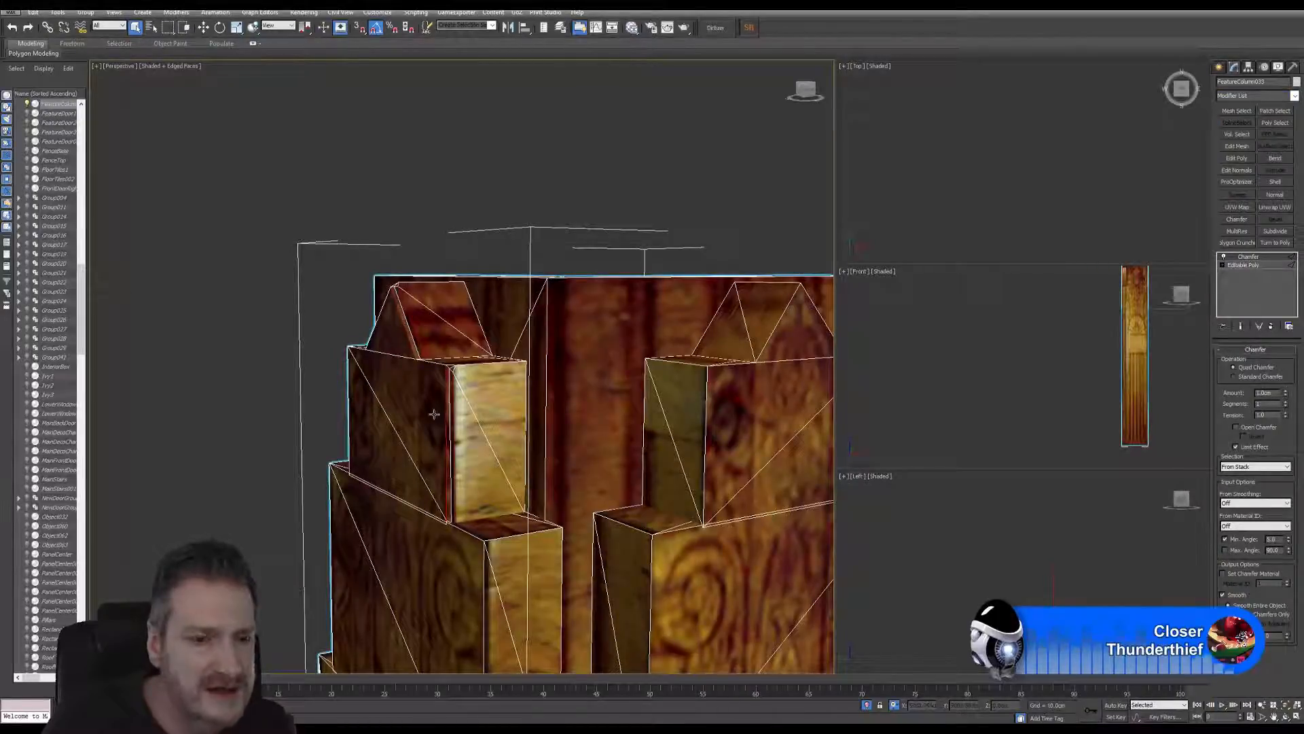
scroll(443, 437, "up", 5)
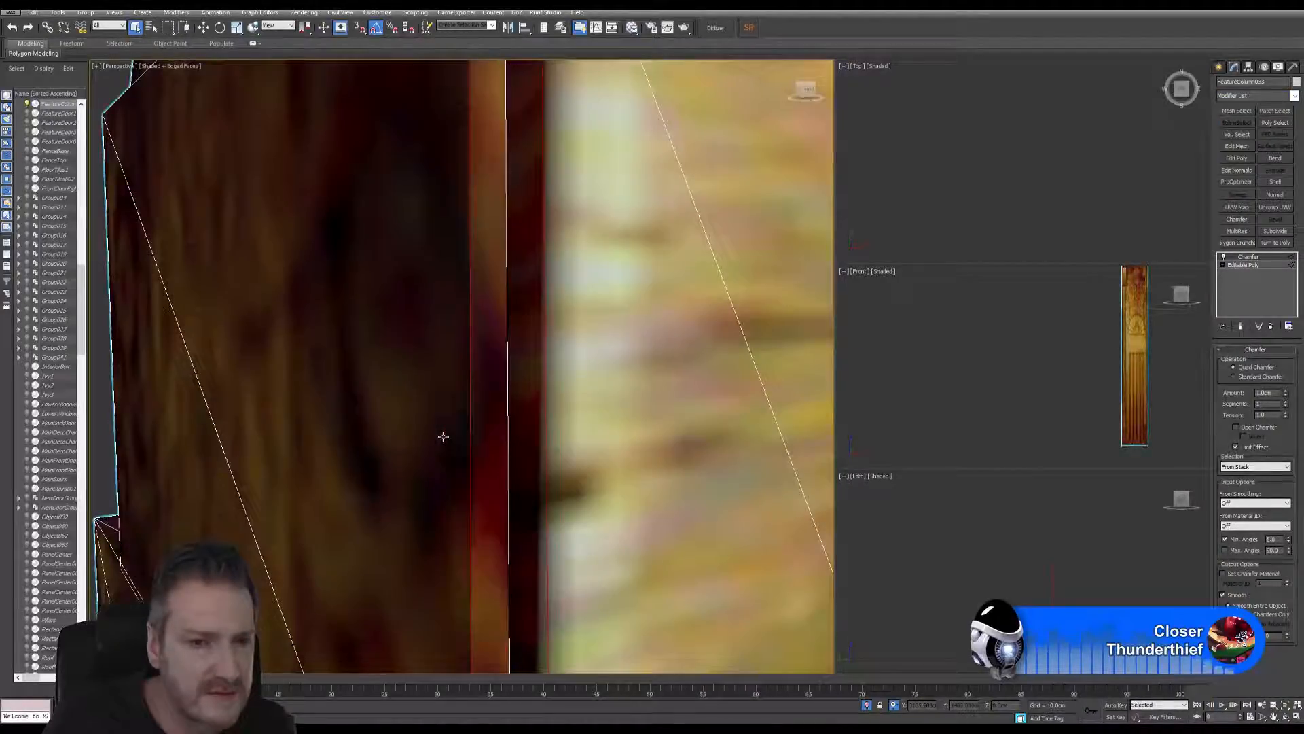
Step: Reduce the chamfer on the column's top edges to about 0.34 cm, set it to 2 segments, and lower its tension
scroll(443, 437, "down", 8)
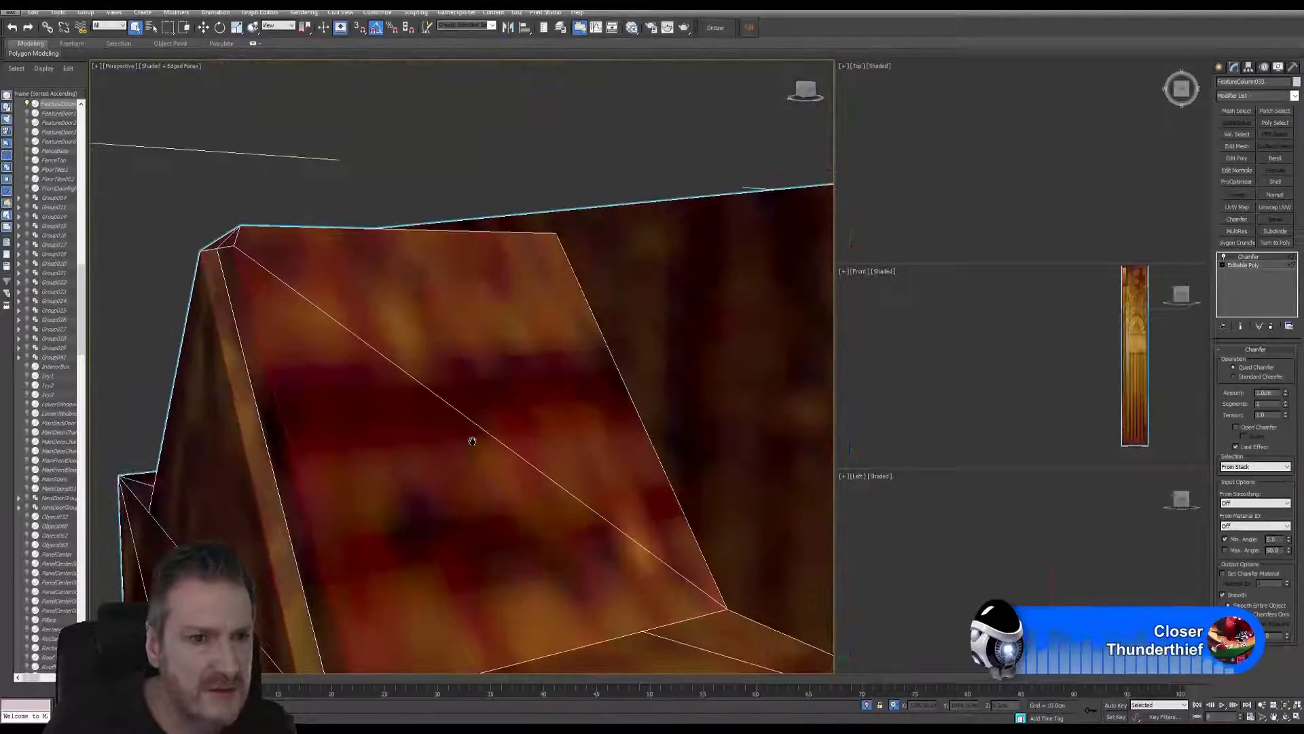
middle_click_drag(472, 441, 473, 440)
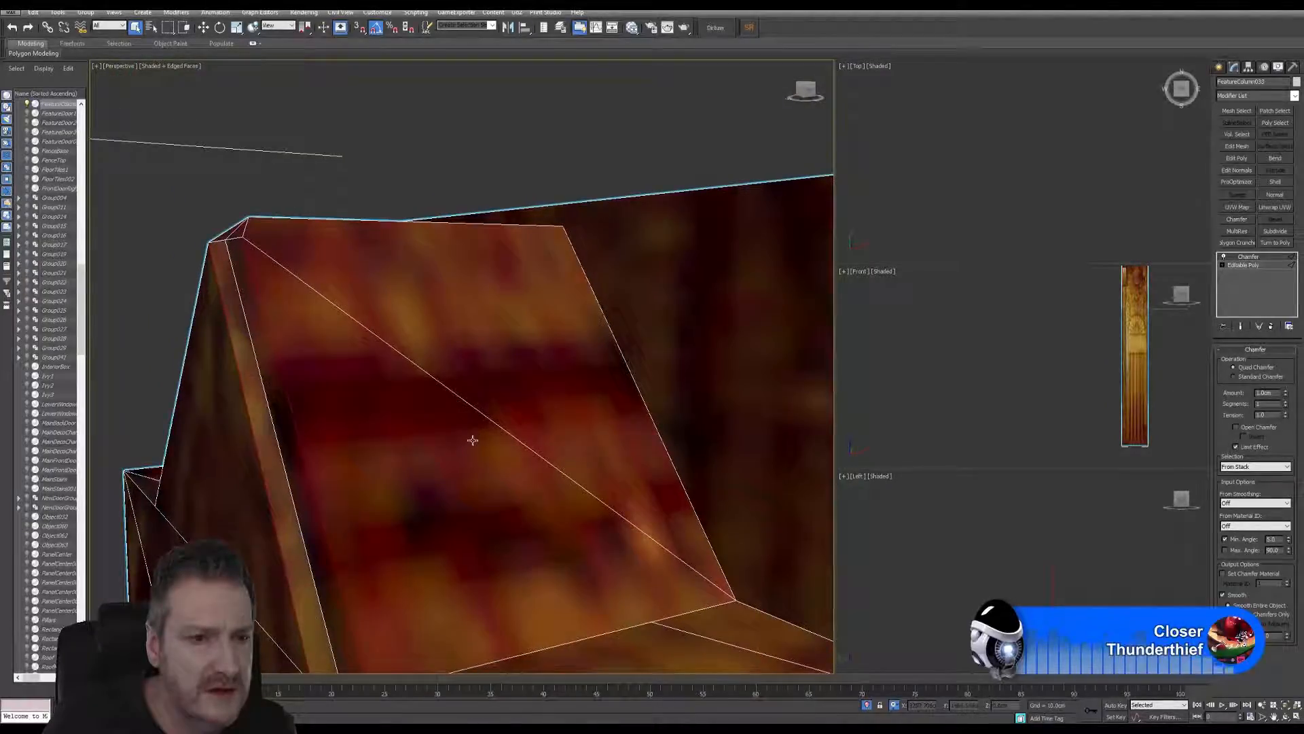
left_click_drag(1286, 394, 1283, 426)
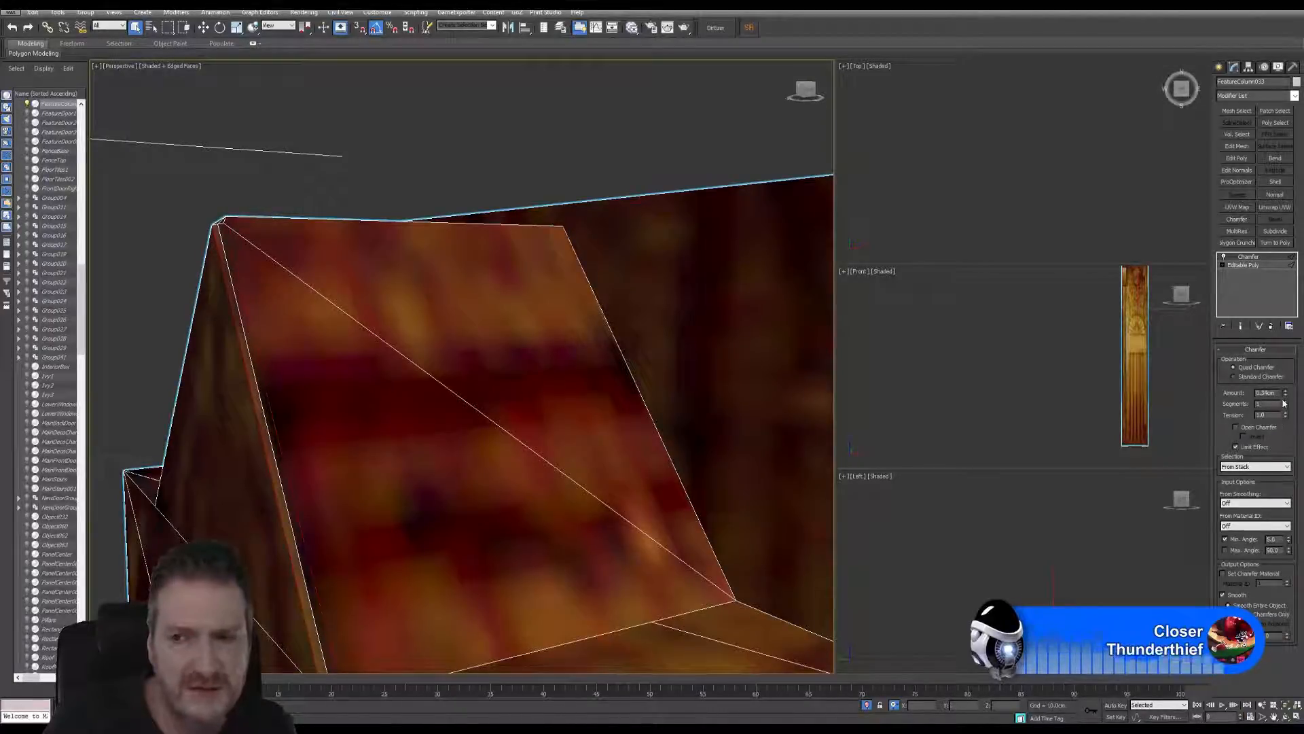
left_click(1285, 402)
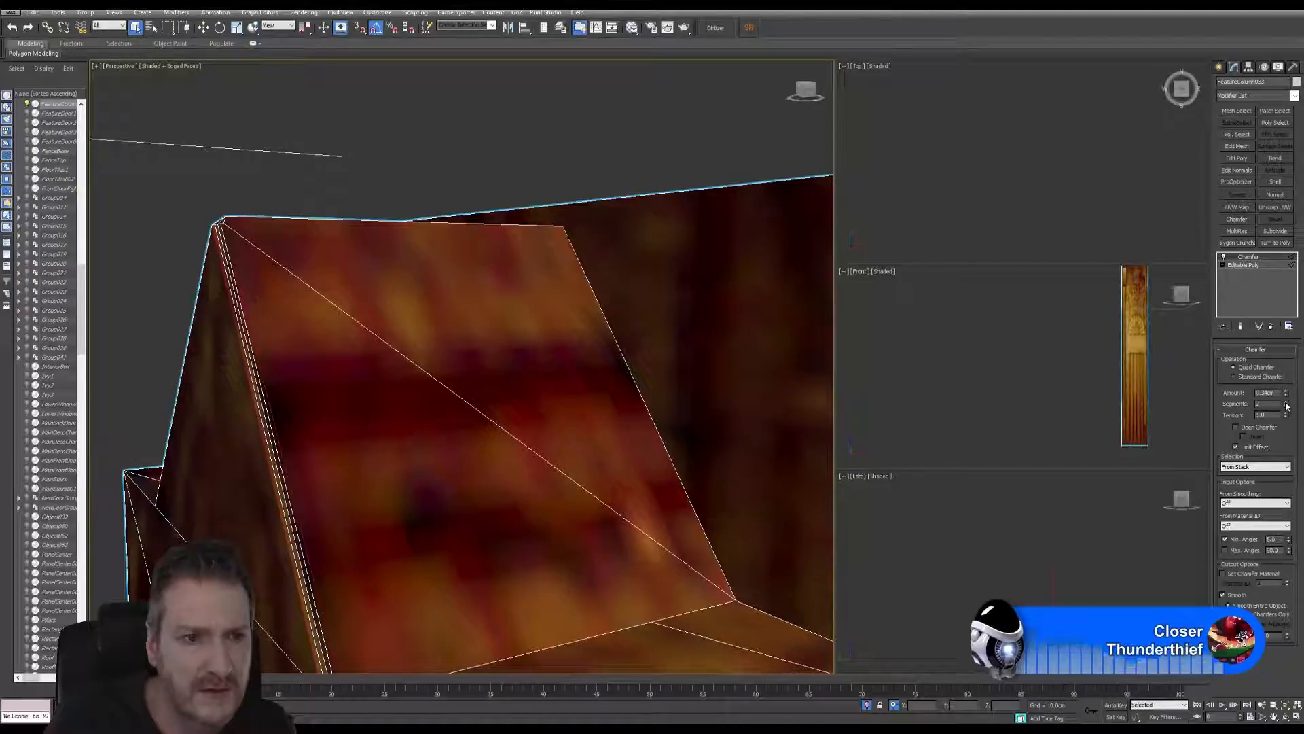
left_click_drag(1286, 415, 6, 450)
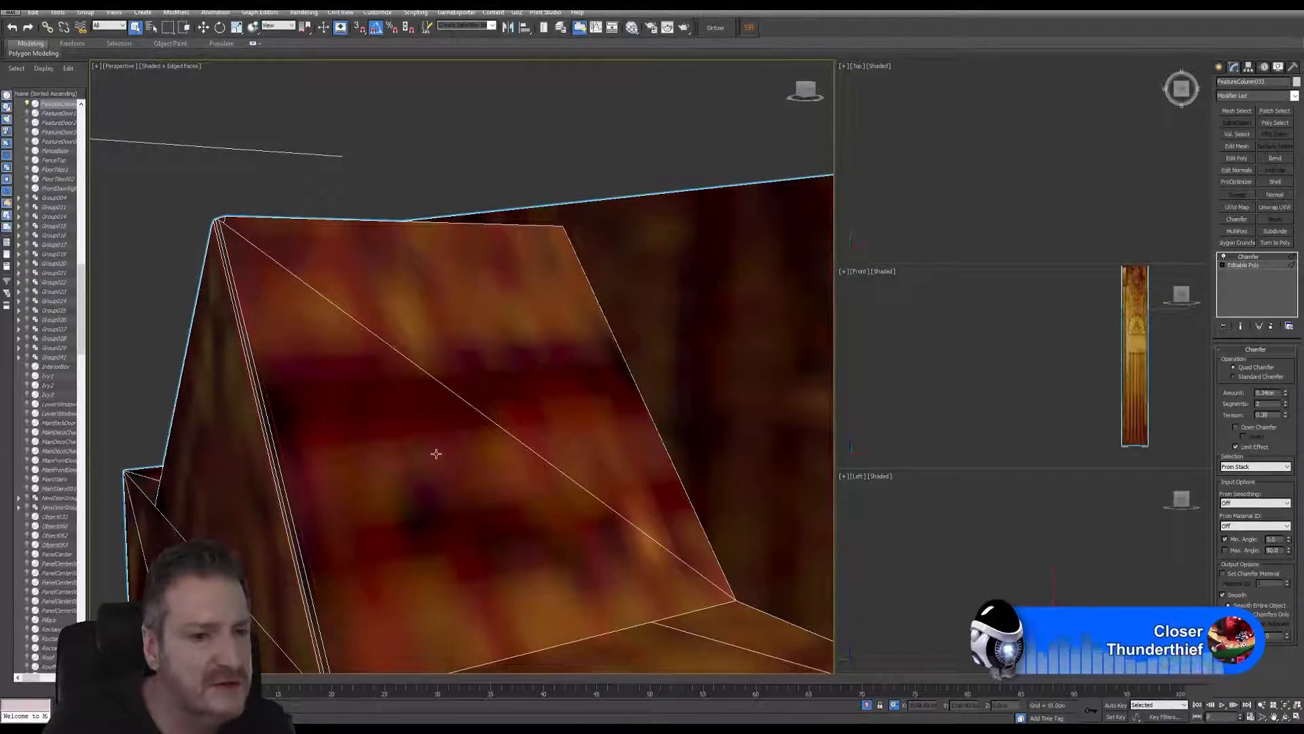
Step: Examine the chamfered column from its stepped top down to the fluted section and back up
middle_click_drag(437, 454, 440, 455)
scroll(443, 477, "down", 5)
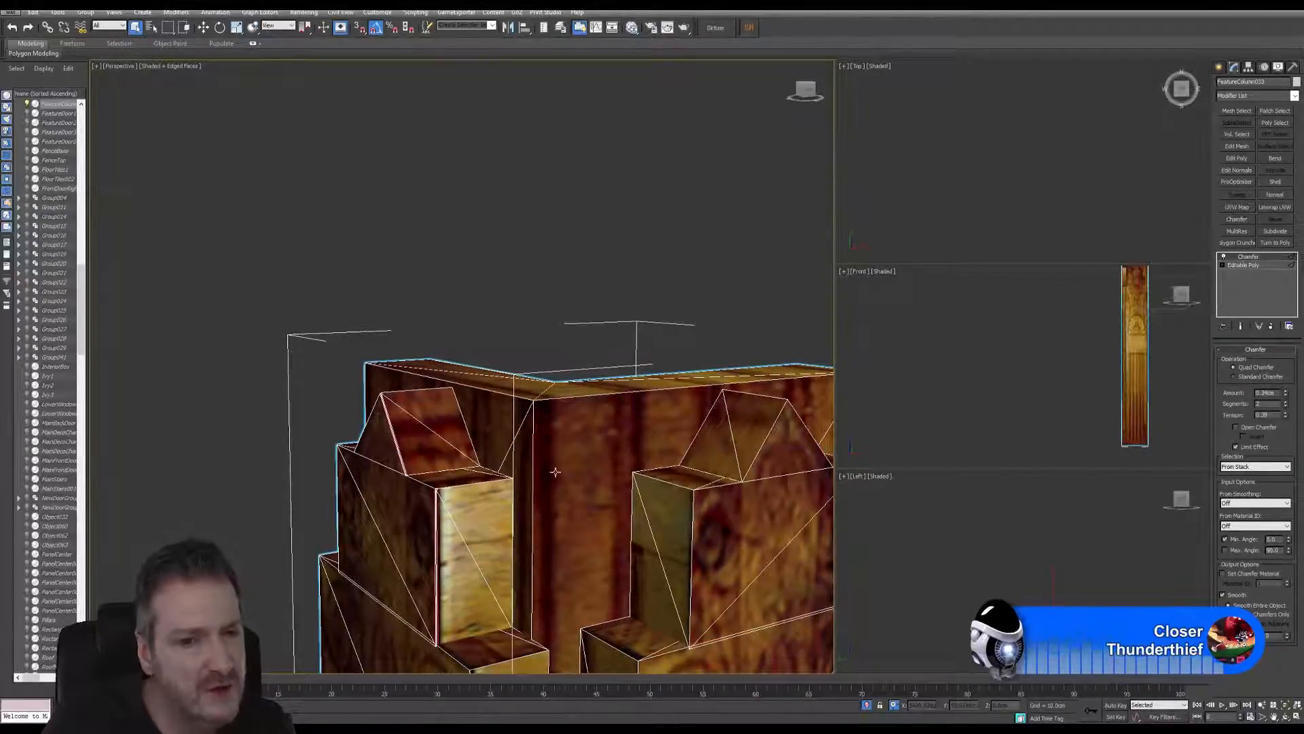
middle_click_drag(556, 472, 508, 353)
scroll(436, 456, "down", 4)
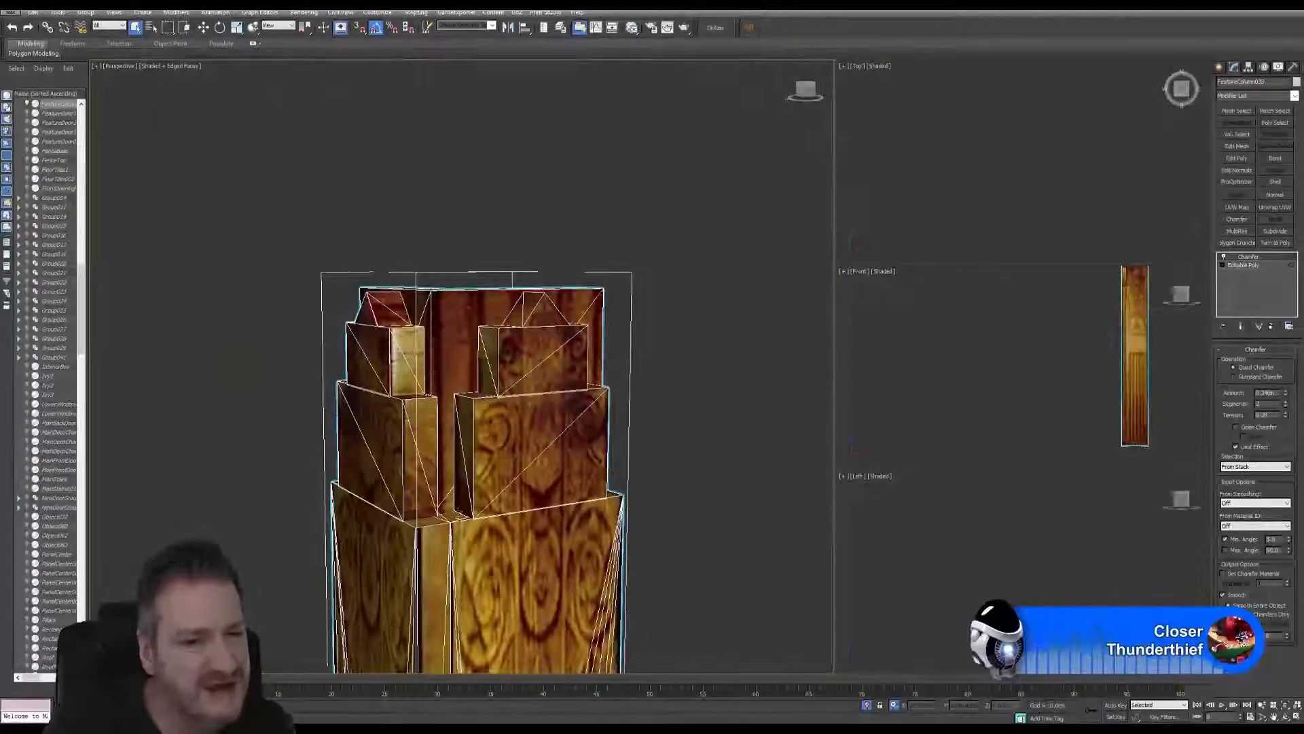
middle_click_drag(430, 460, 429, 257)
middle_click_drag(526, 506, 548, 167)
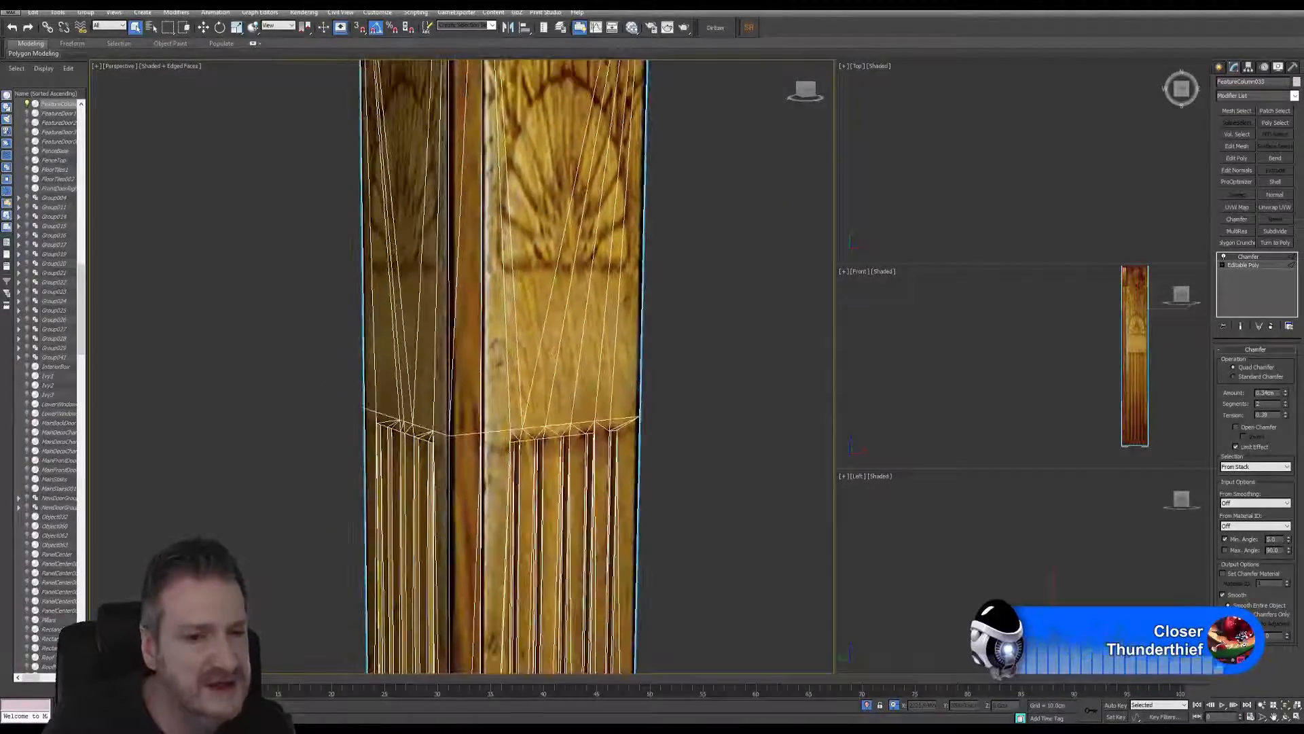
middle_click_drag(469, 117, 497, 333)
middle_click_drag(492, 136, 506, 324)
middle_click_drag(523, 135, 516, 432)
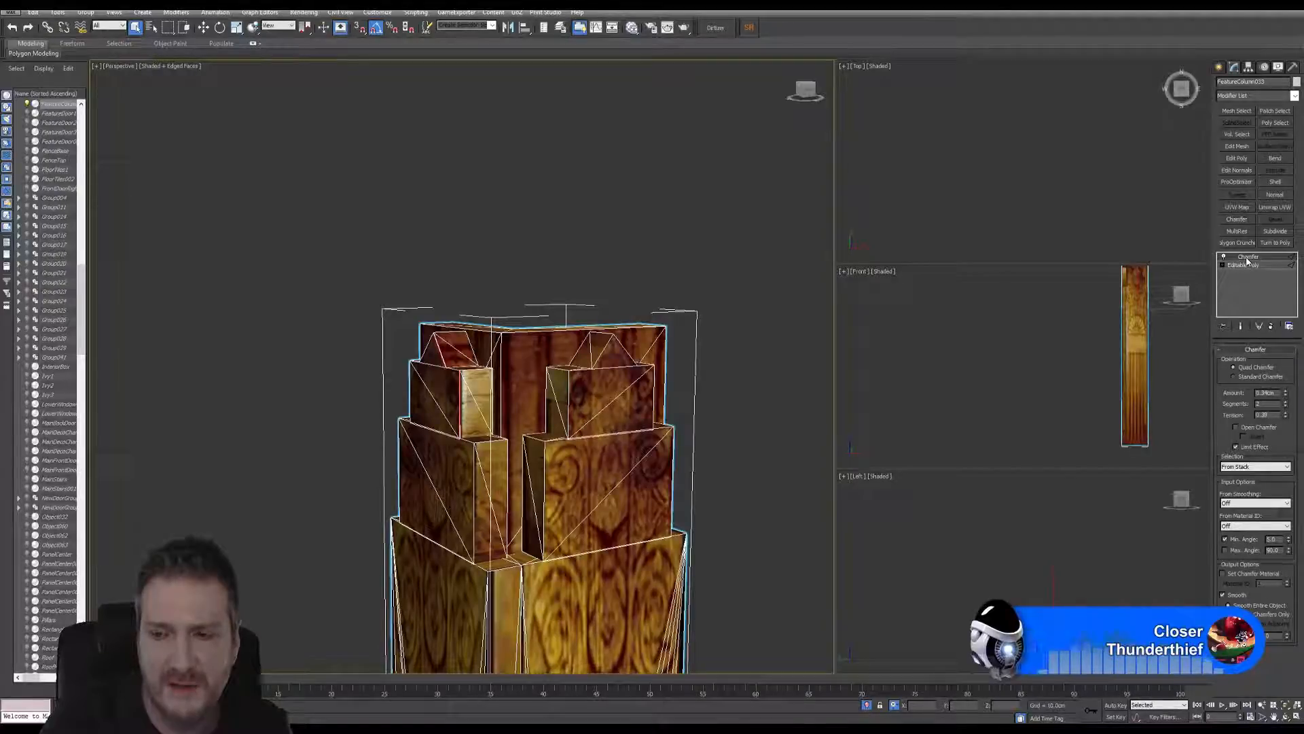
Step: Return to the base mesh's edges and start a new selection ignoring backfaces: the left gable's slope and the upper block's vertical corner
left_click(1225, 258)
left_click(1249, 266)
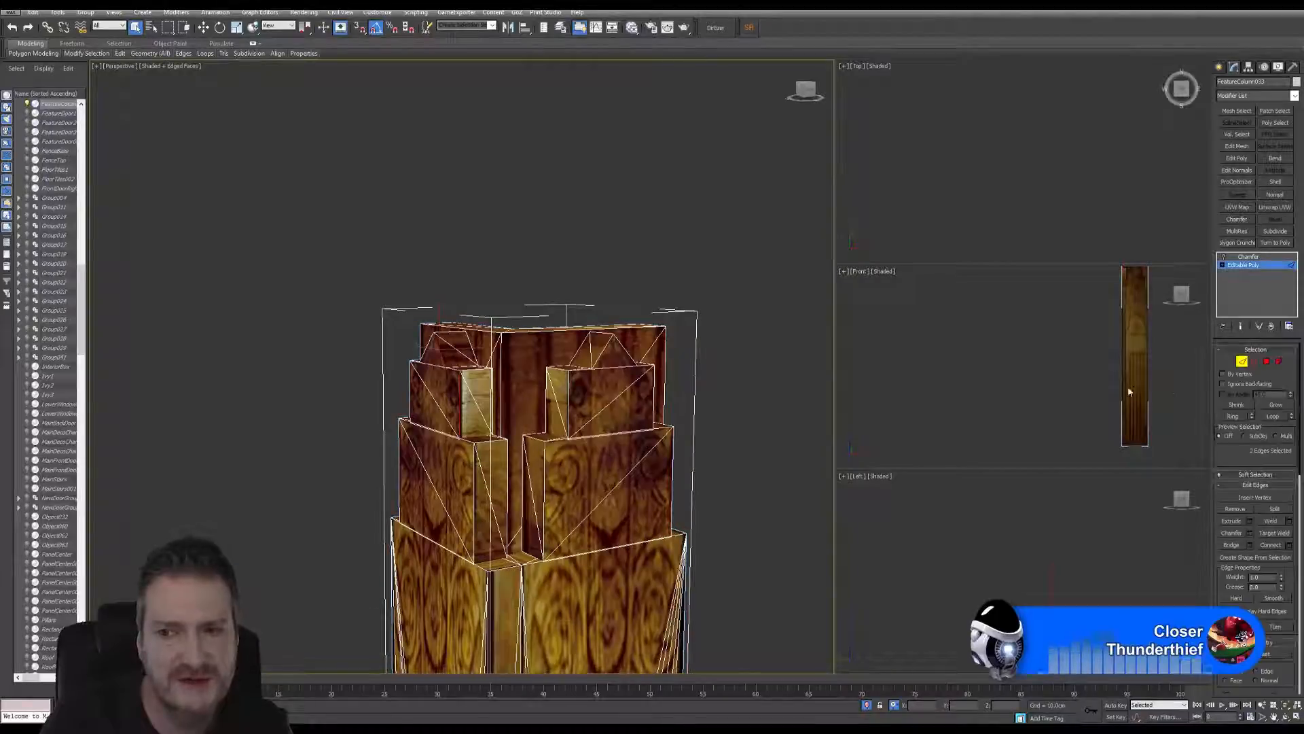
middle_click_drag(406, 408, 438, 428)
scroll(535, 417, "up", 10)
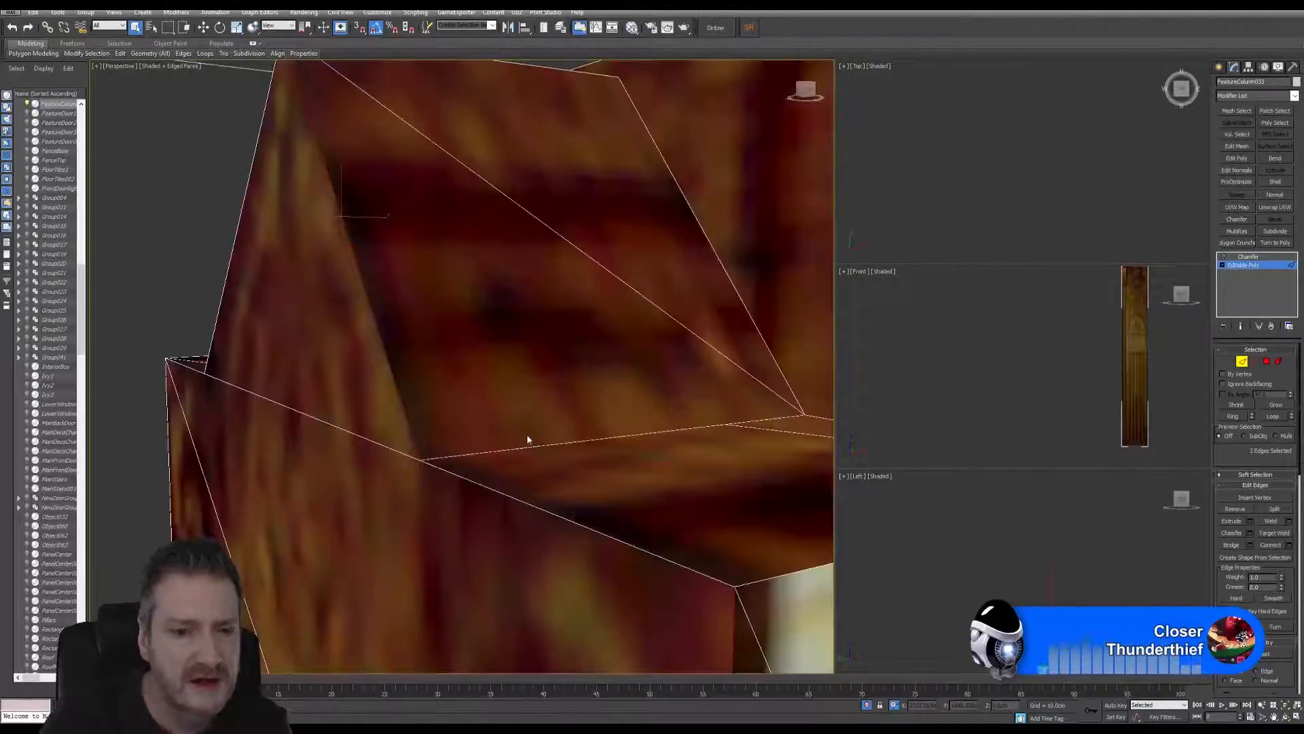
scroll(527, 439, "down", 6)
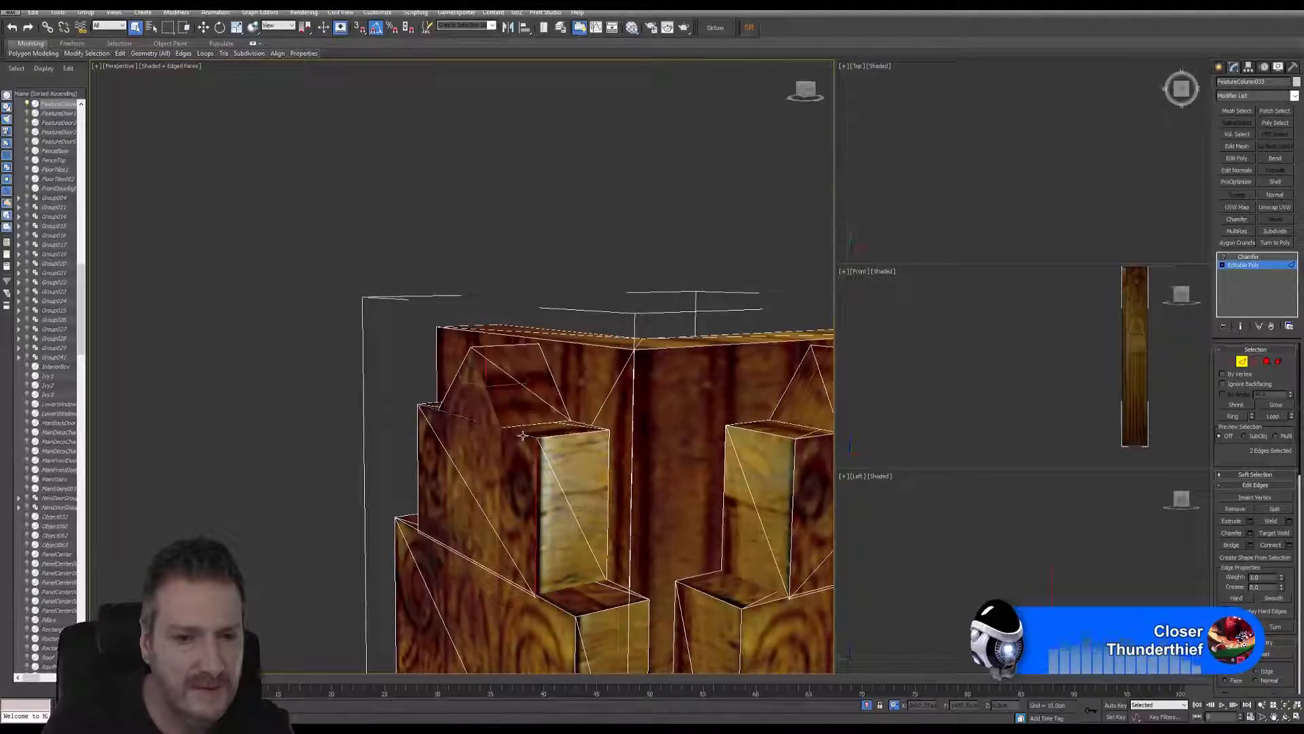
left_click(554, 272)
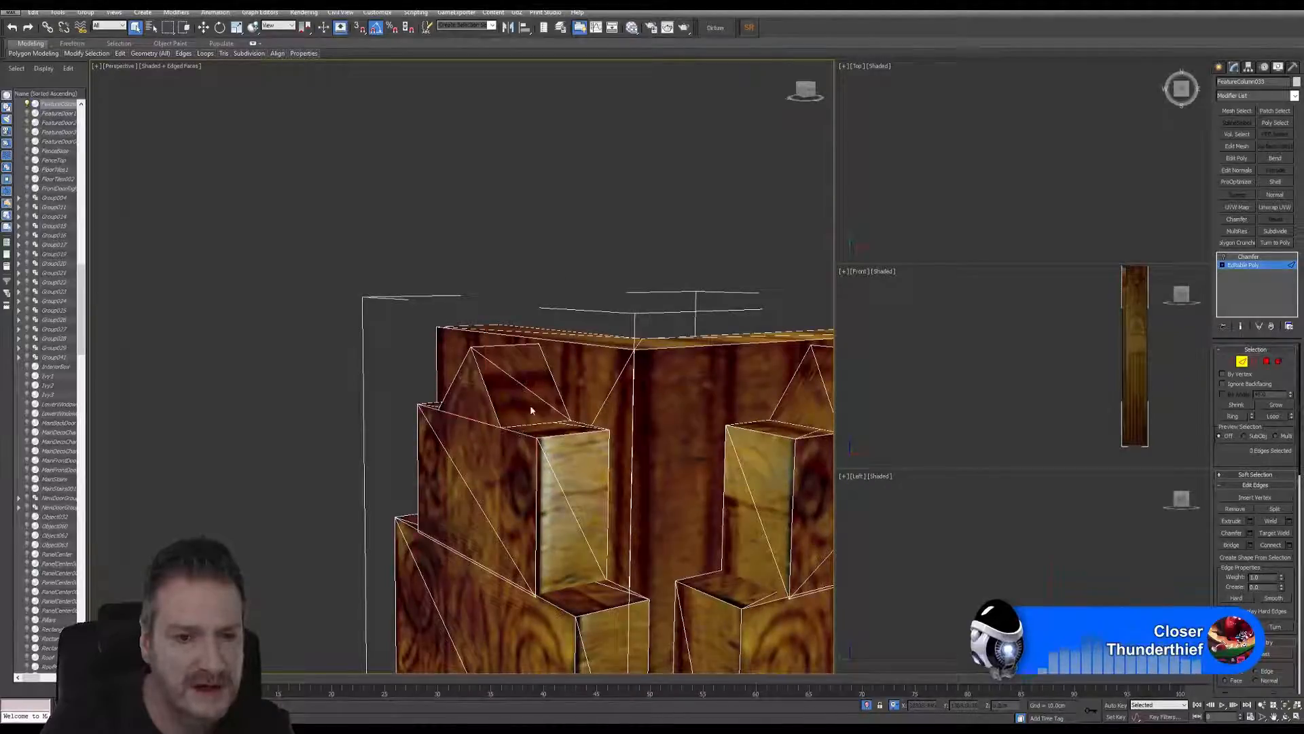
left_click(494, 406)
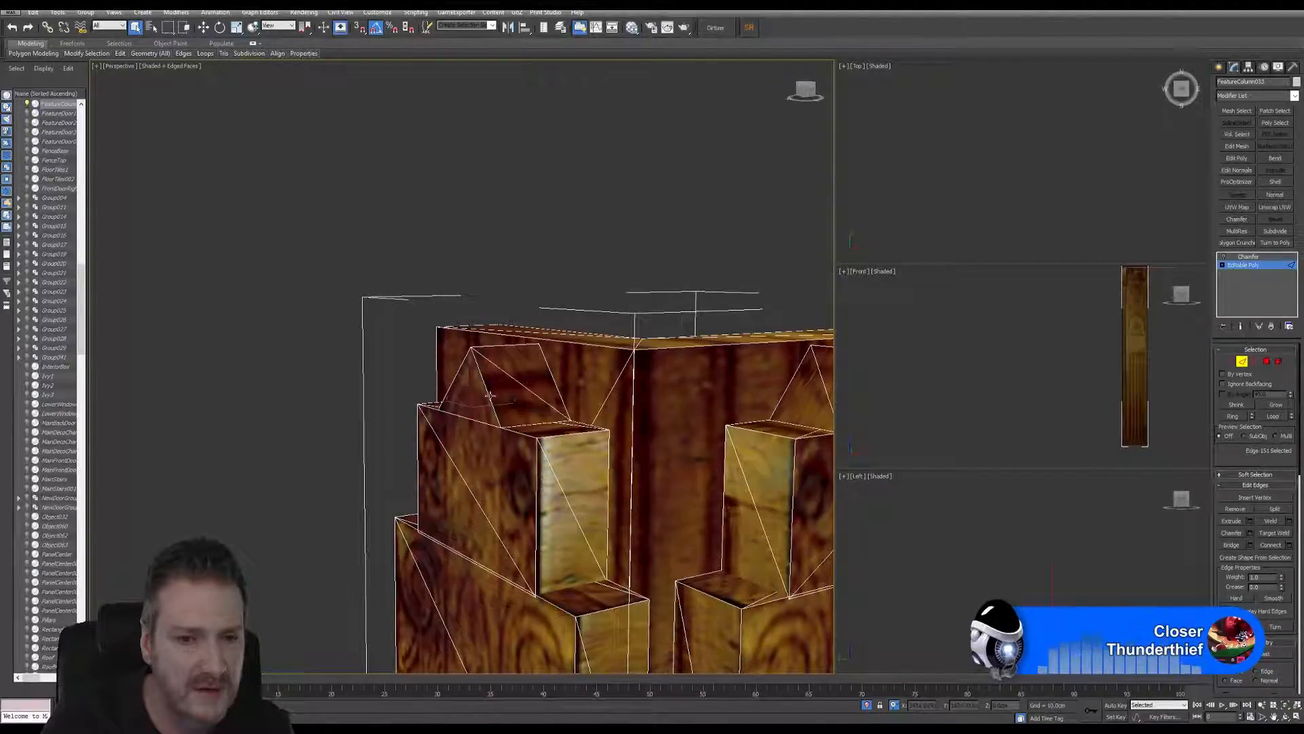
left_click(537, 489, "ctrl")
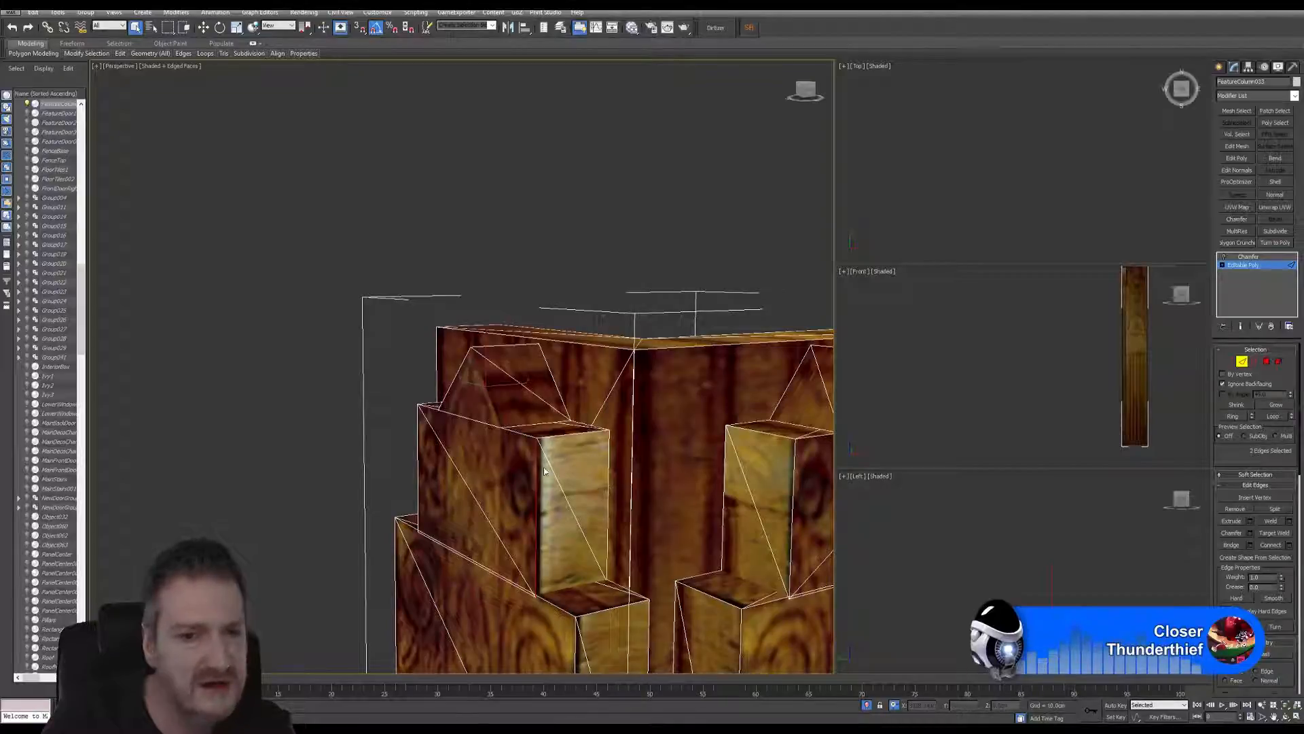
Step: Add the top edge of the second tier's narrow inner face on the left block to the edge selection
middle_click_drag(556, 506, 555, 442, "alt")
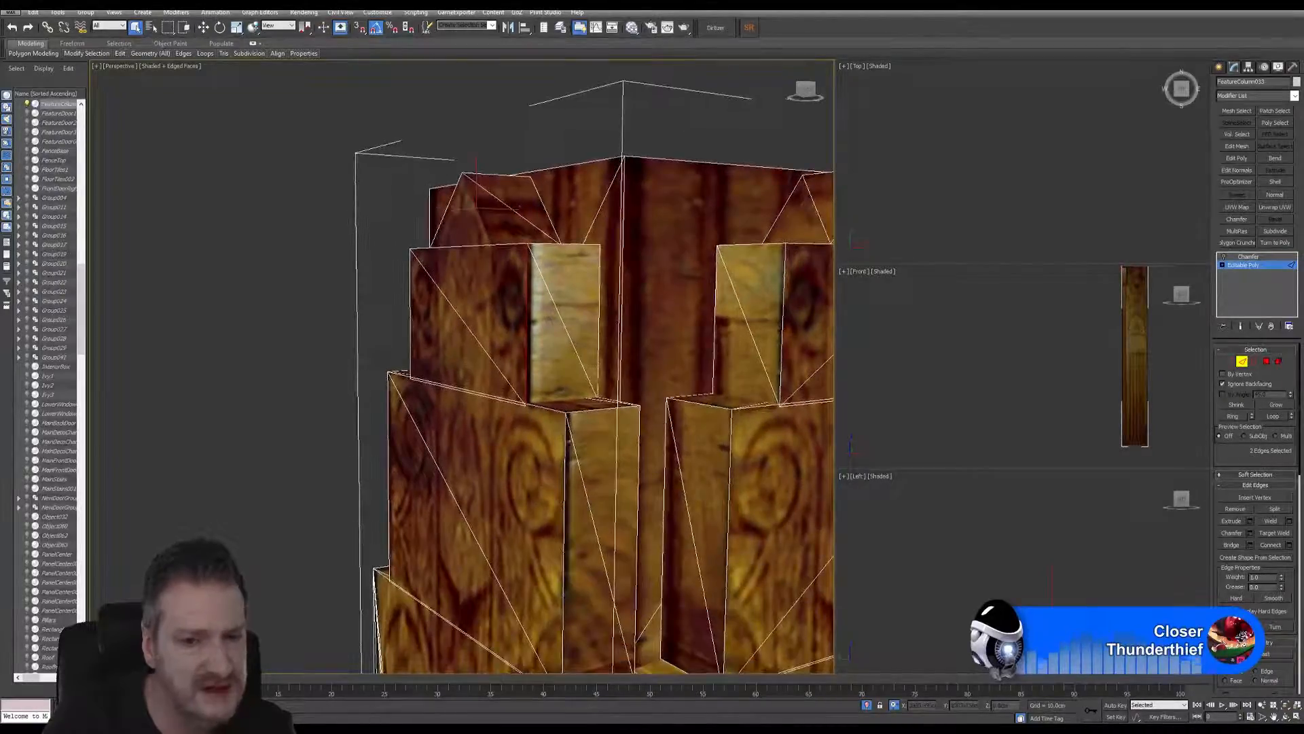
scroll(581, 393, "up", 5)
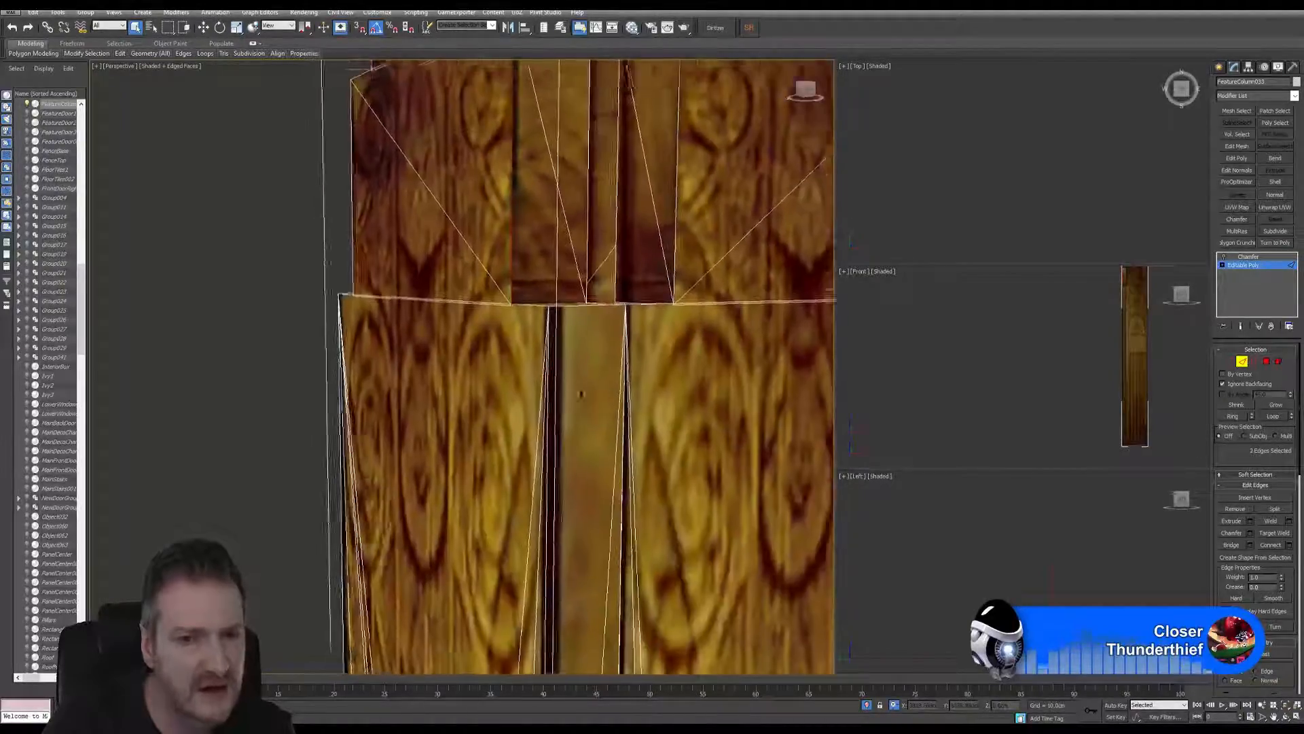
middle_click_drag(581, 394, 458, 520, "alt")
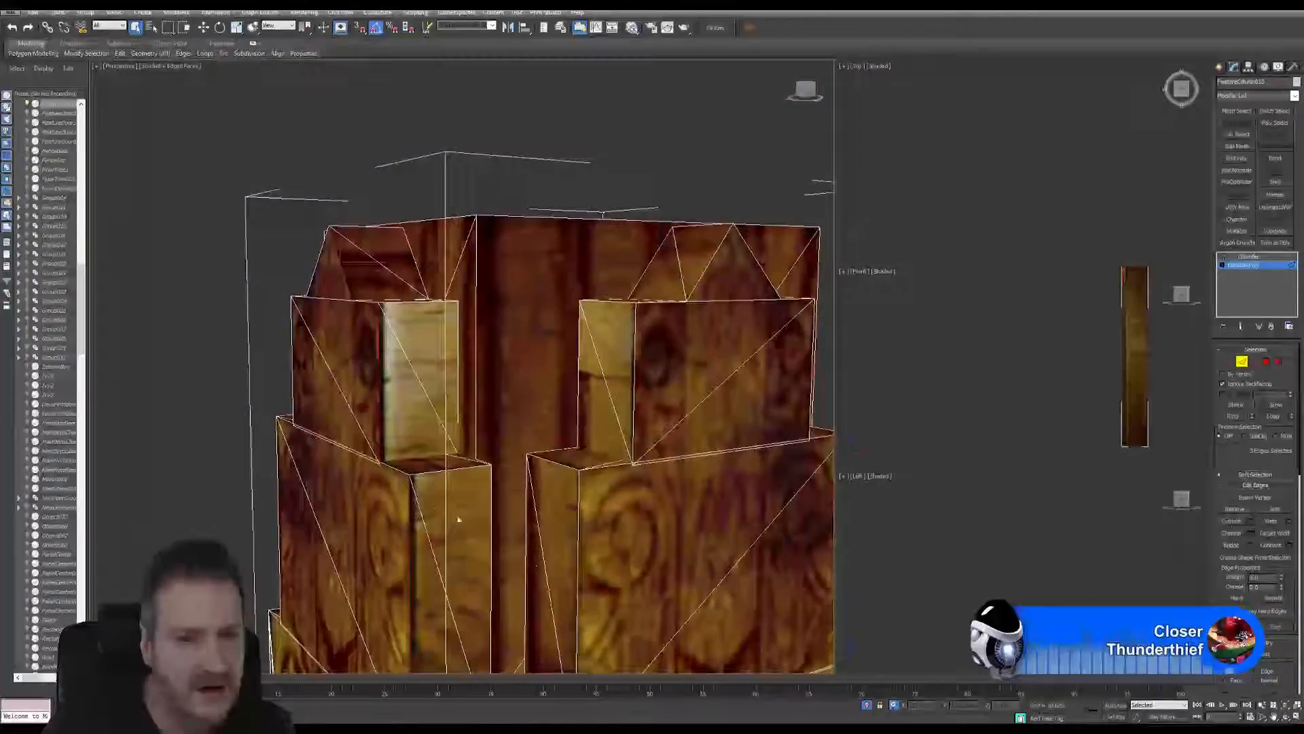
left_click(428, 473, "ctrl")
middle_click_drag(416, 333, 562, 573)
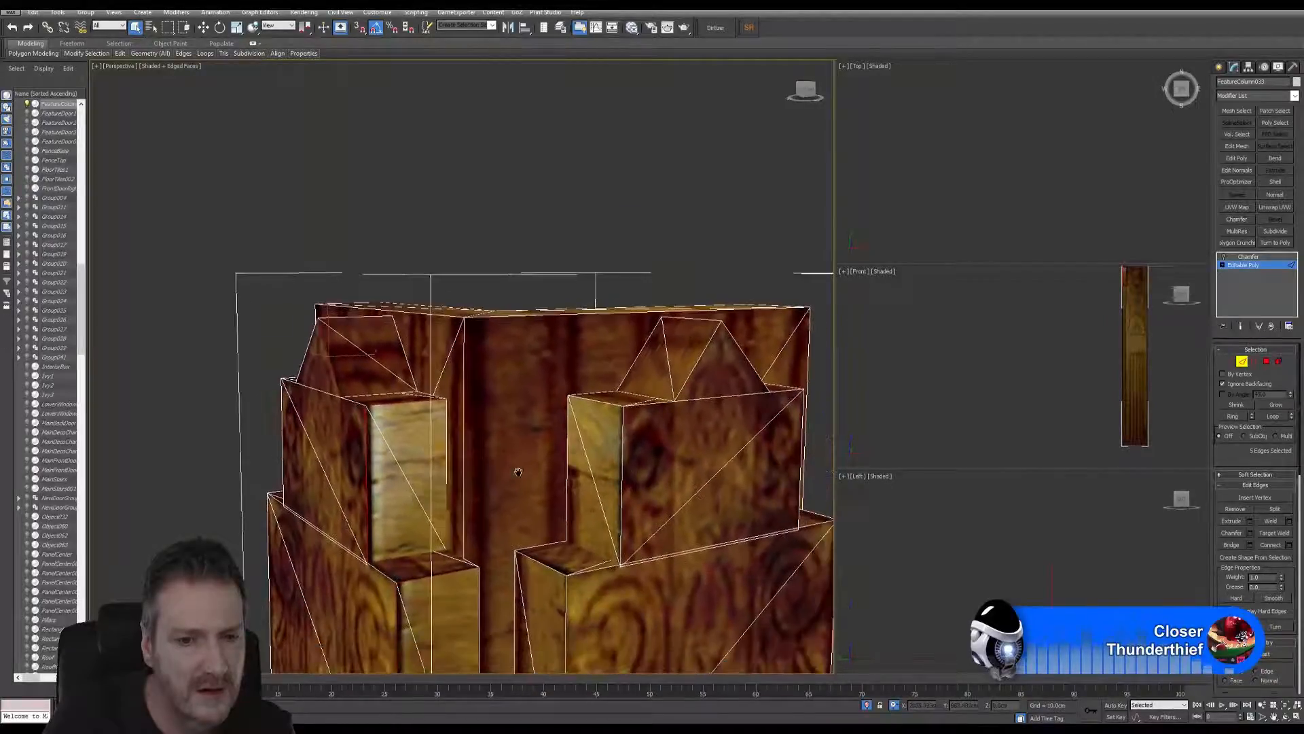
Step: Add the right upper block's vertical corner, its narrow top edge and the gable edges above it to the selection
left_click(622, 469, "ctrl")
left_click(601, 401, "ctrl")
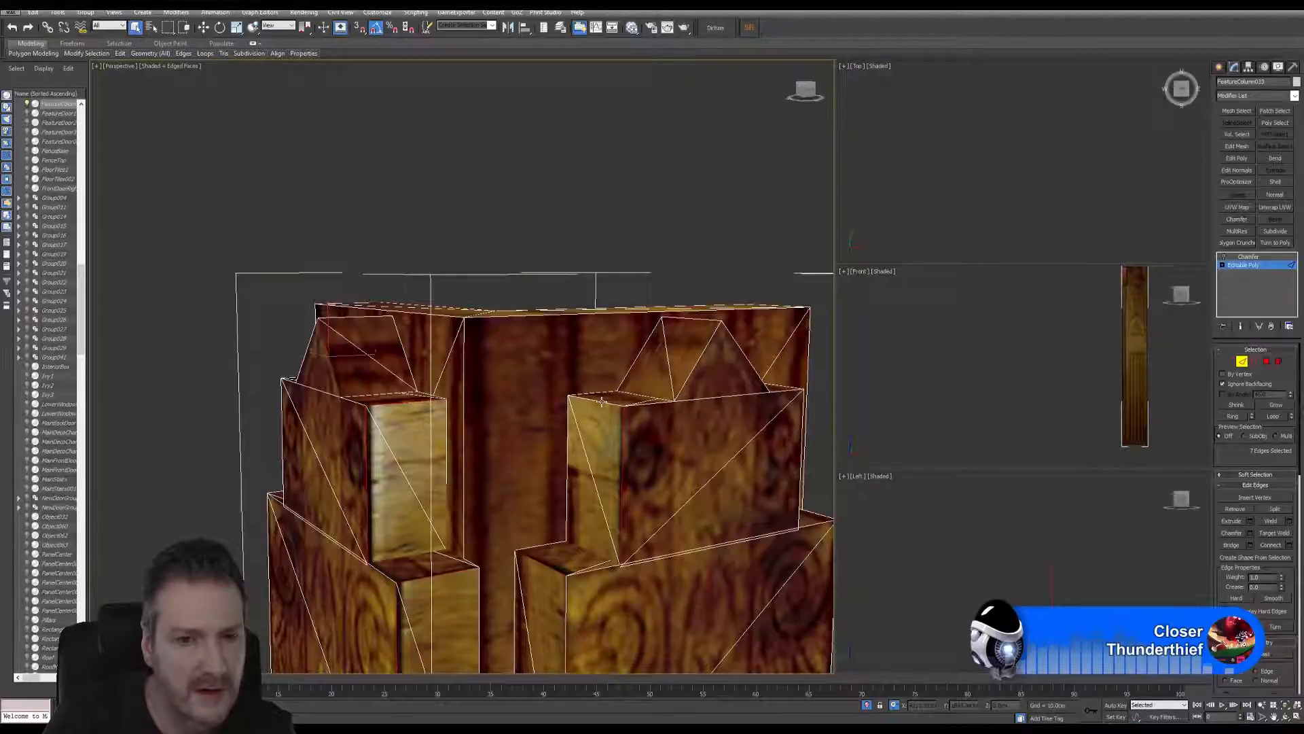
left_click(693, 369, "ctrl")
left_click(746, 355, "ctrl")
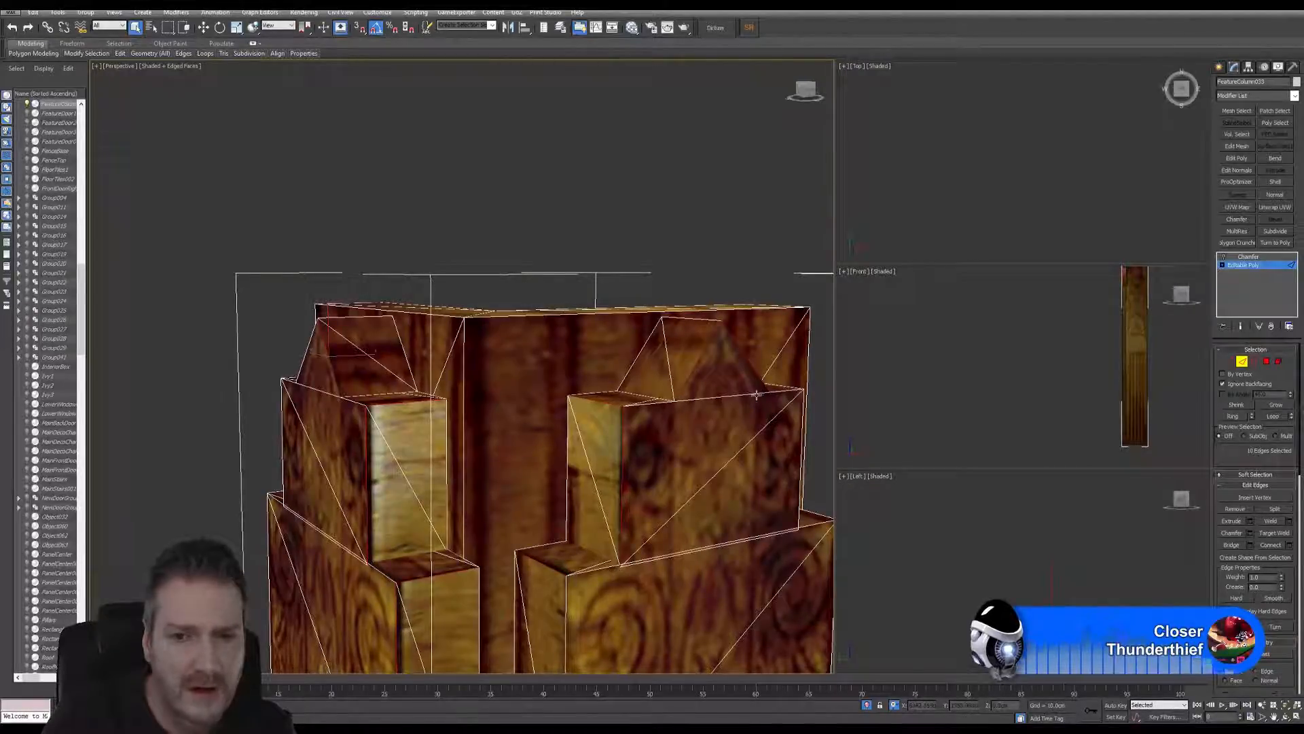
Step: Extend the edge selection with the second tier's inner vertical corners and the front edge of the ledge beneath them
middle_click_drag(680, 482, 643, 421, "alt")
left_click(628, 445, "ctrl")
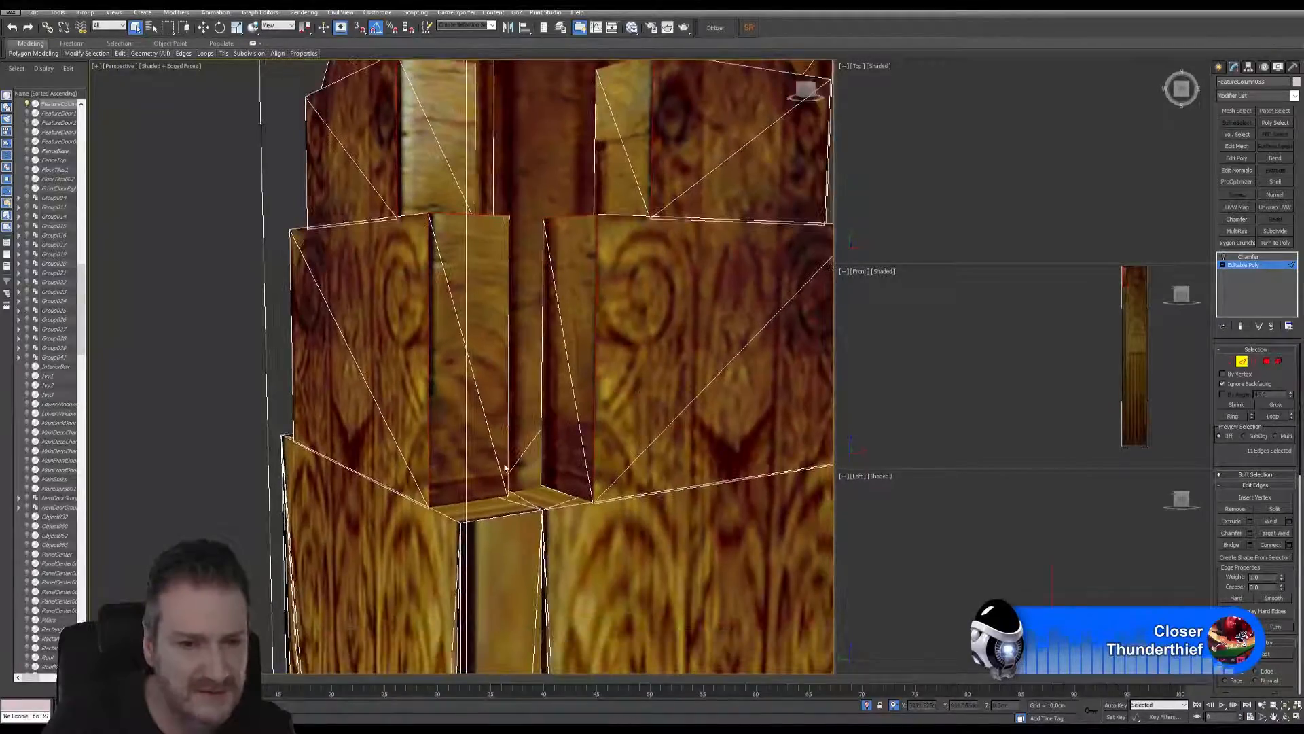
middle_click_drag(475, 464, 426, 553, "alt")
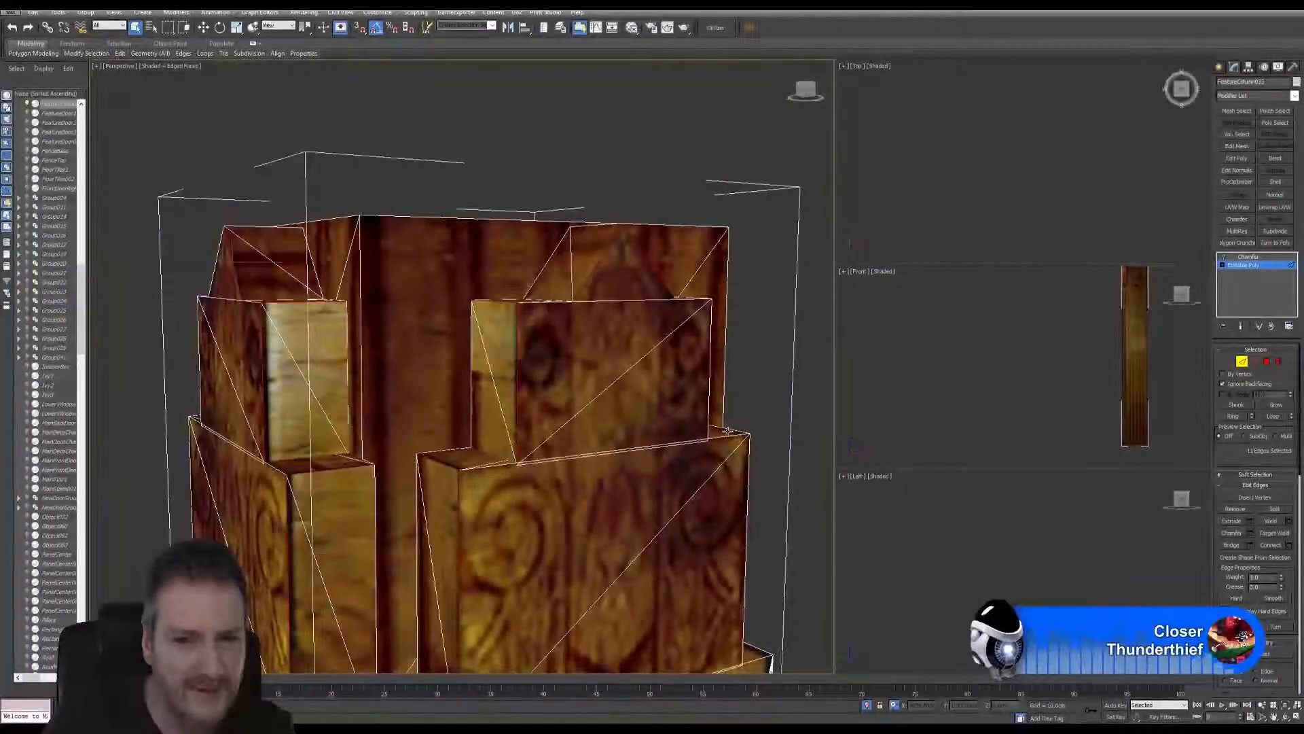
middle_click_drag(739, 430, 559, 500, "alt")
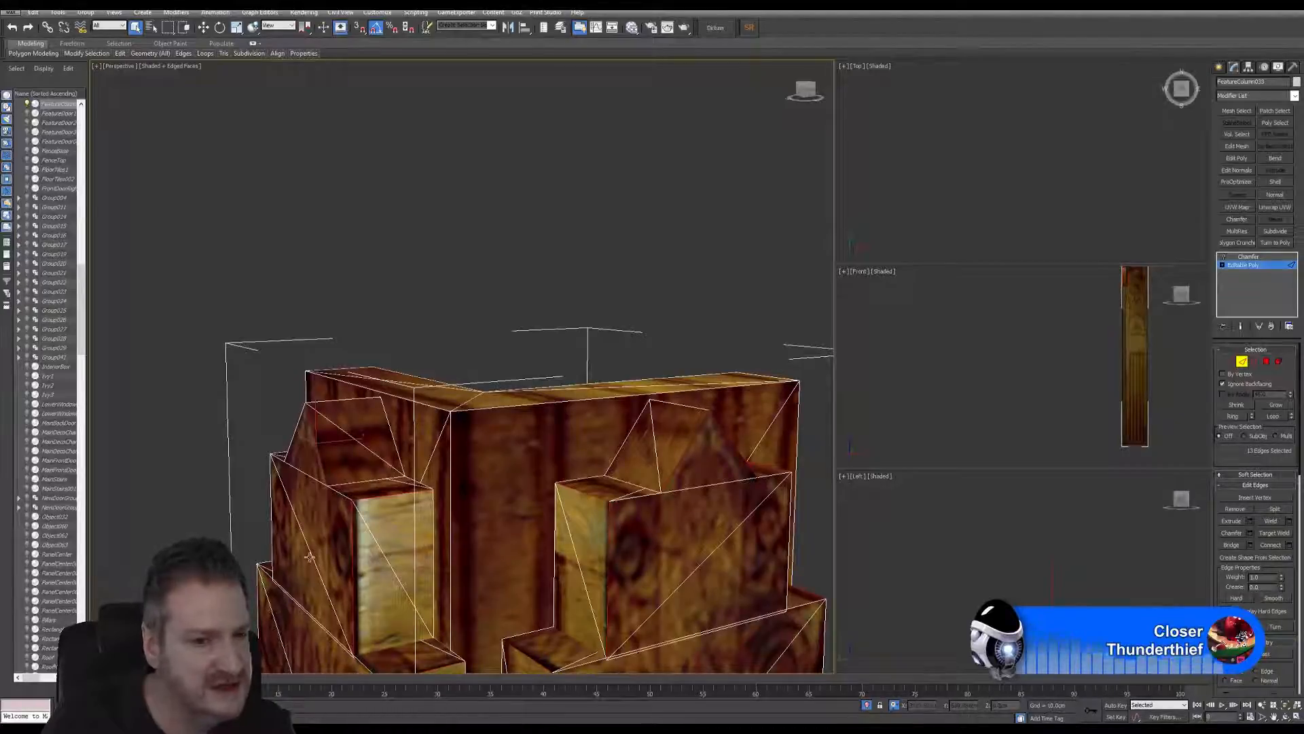
middle_click_drag(418, 569, 459, 388)
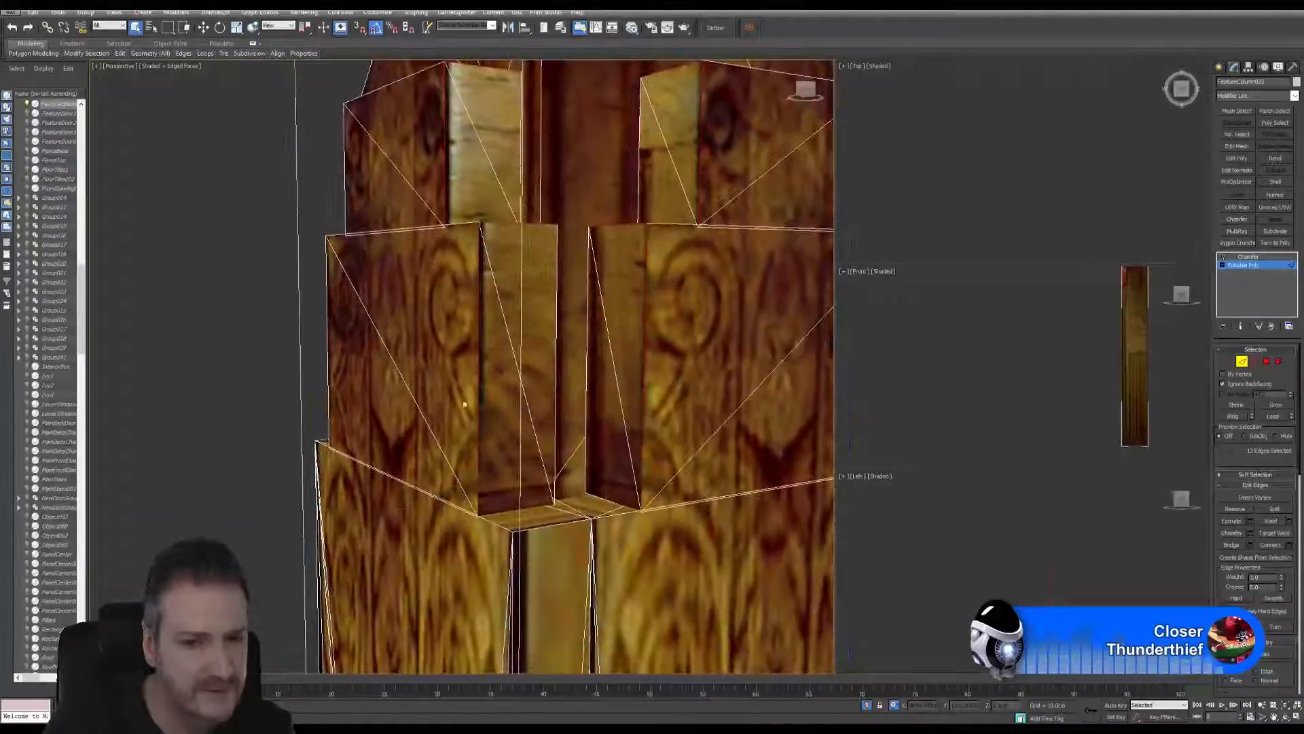
left_click(553, 525, "ctrl")
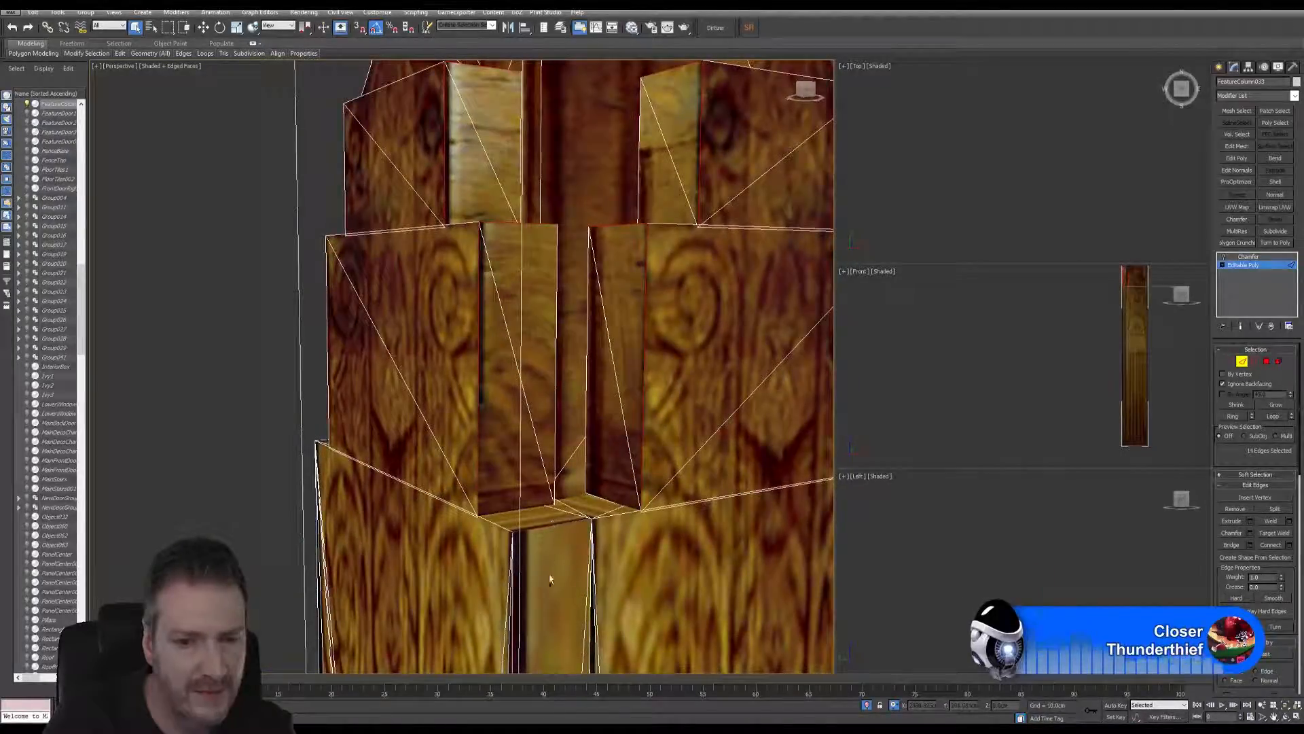
Step: Add the outer vertical edges of the right face's second-tier and upper blocks to the selection
middle_click_drag(568, 552, 481, 559)
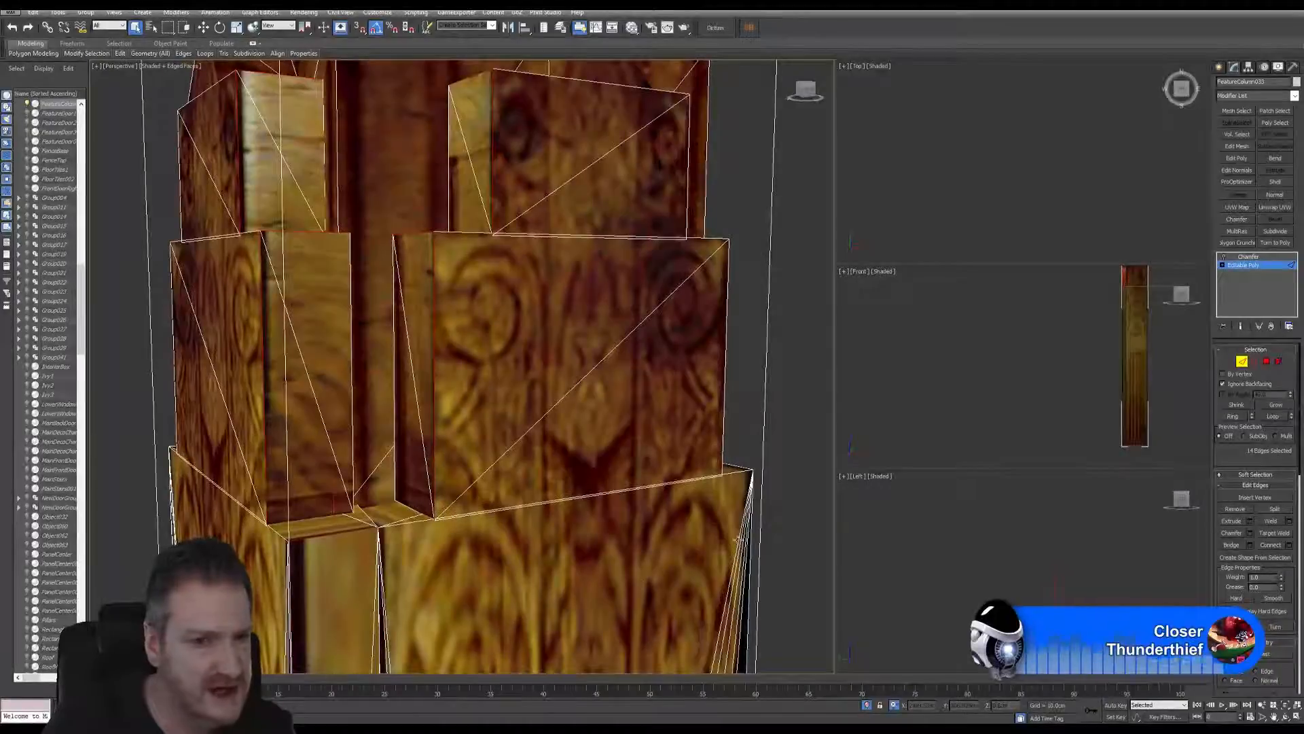
middle_click_drag(504, 318, 516, 355)
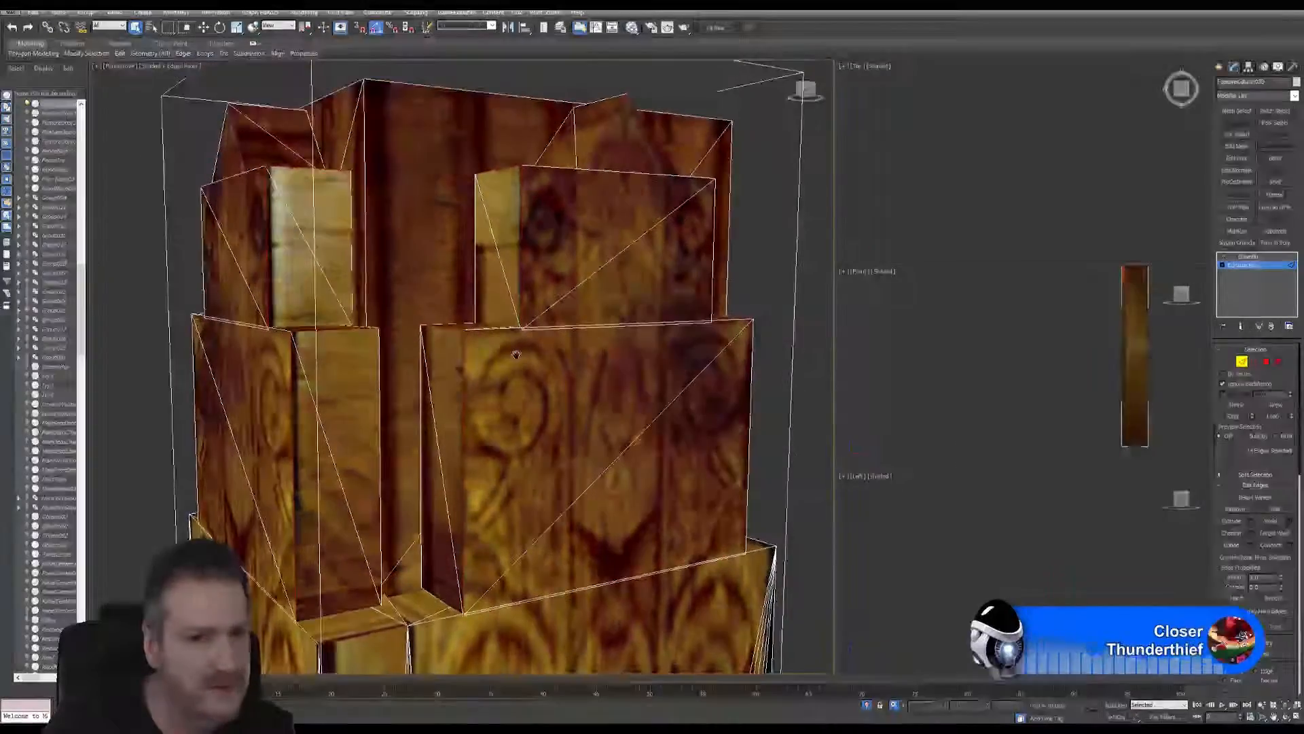
middle_click_drag(686, 399, 656, 403)
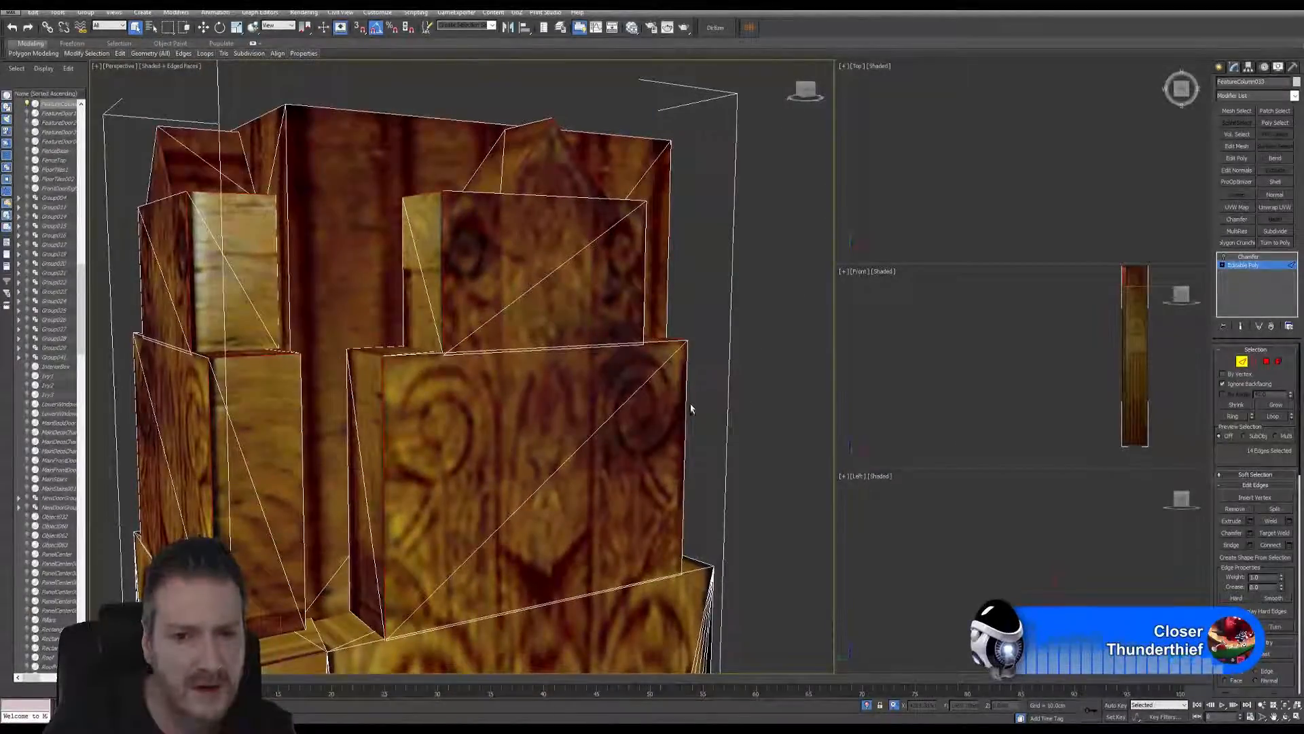
left_click(686, 402, "ctrl")
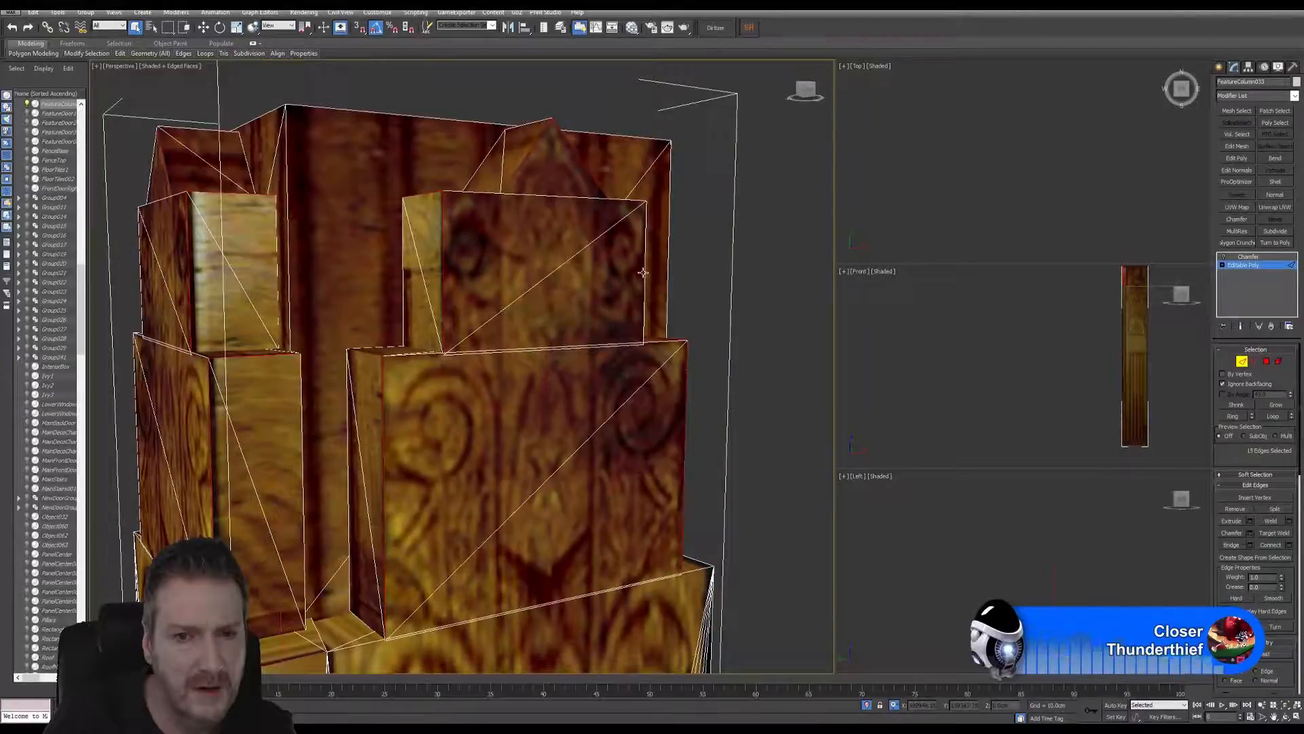
middle_click_drag(626, 297, 635, 356)
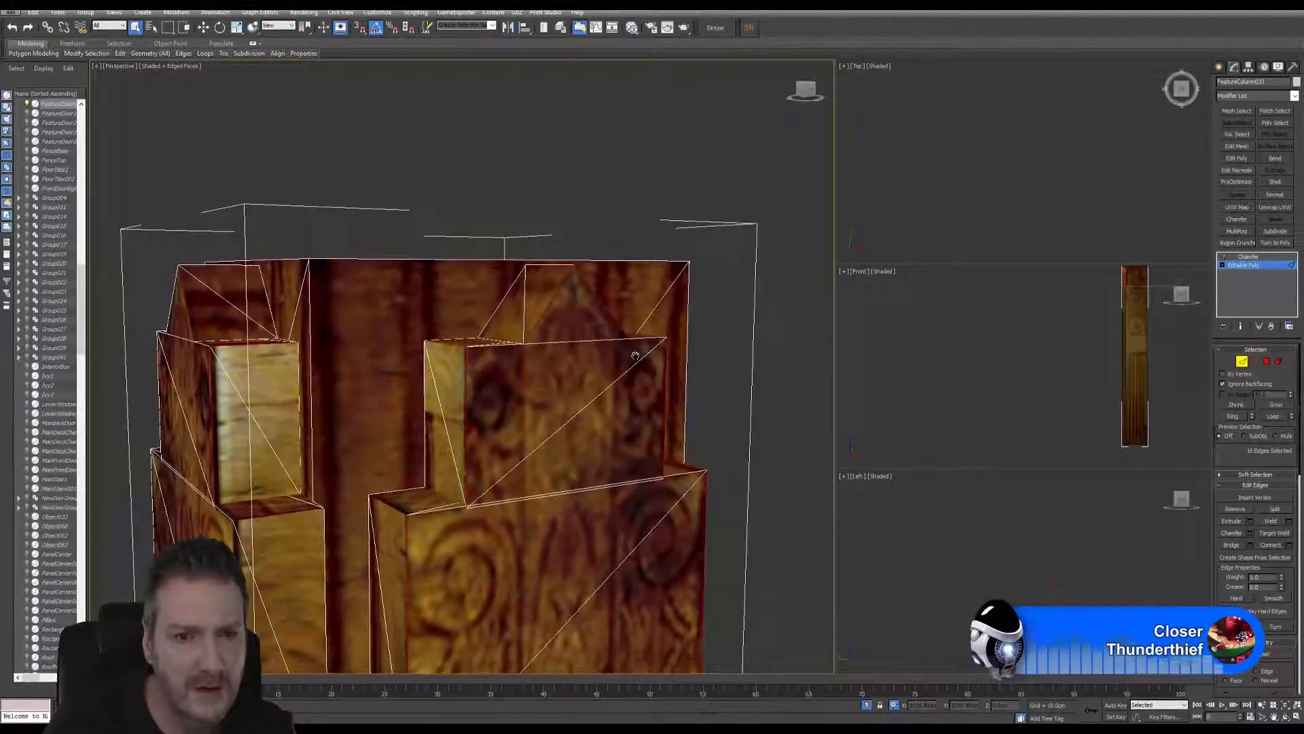
Step: Switch the perspective view's shading to Consistent Colors for a brighter look at the column's carved faces
left_click(1289, 718)
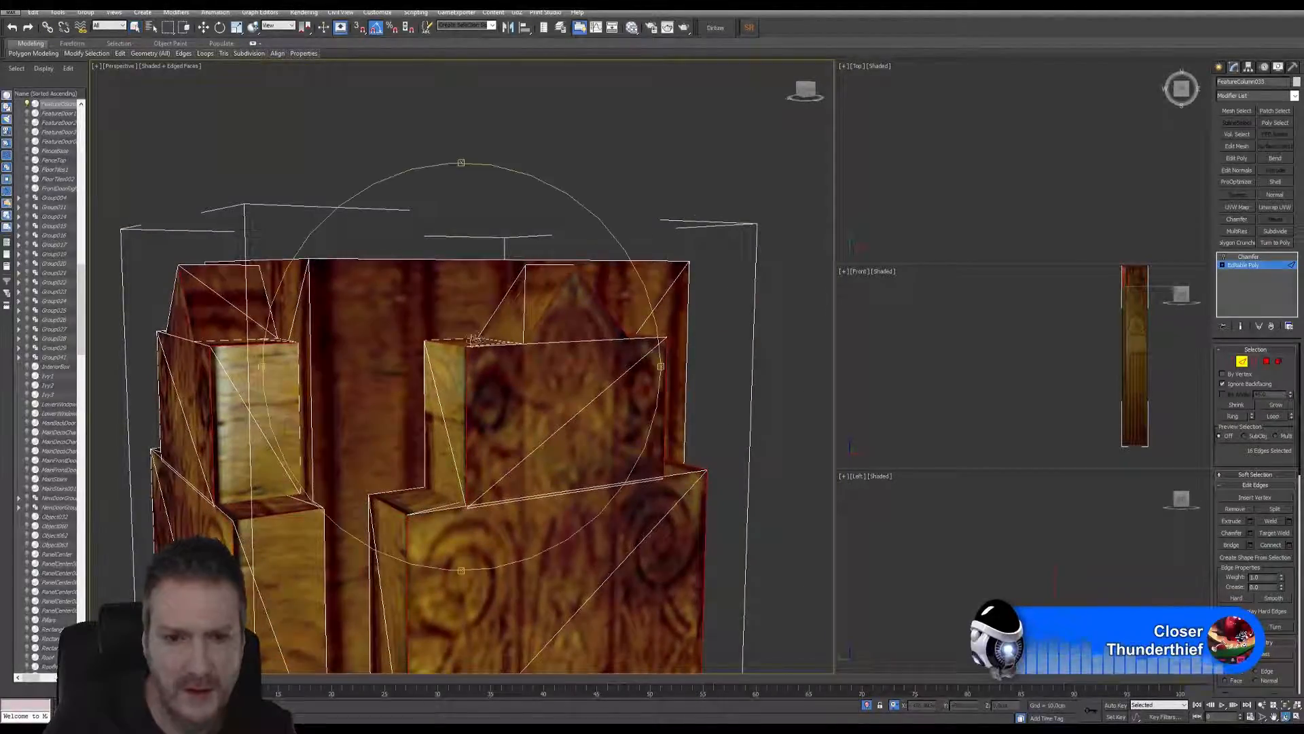
left_click_drag(476, 339, 419, 336)
left_click_drag(537, 391, 476, 401)
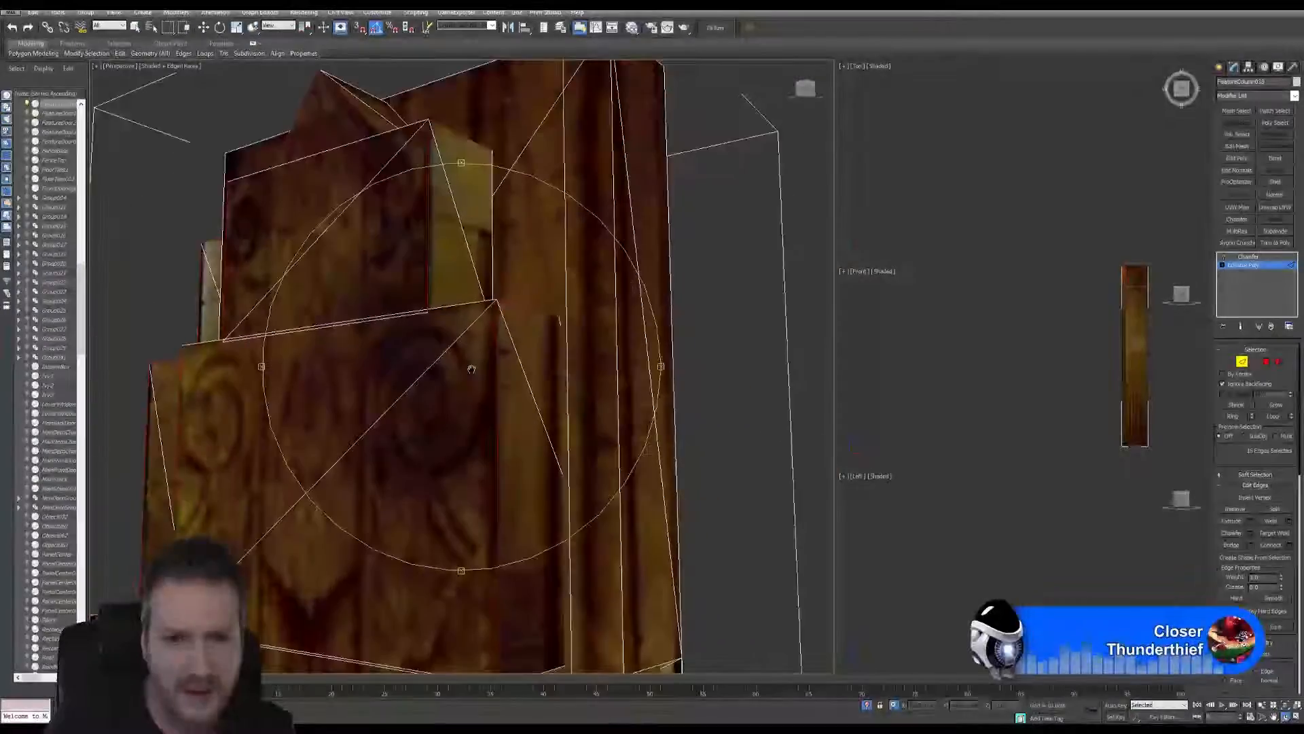
middle_click_drag(475, 434, 475, 273)
left_click_drag(475, 292, 438, 379)
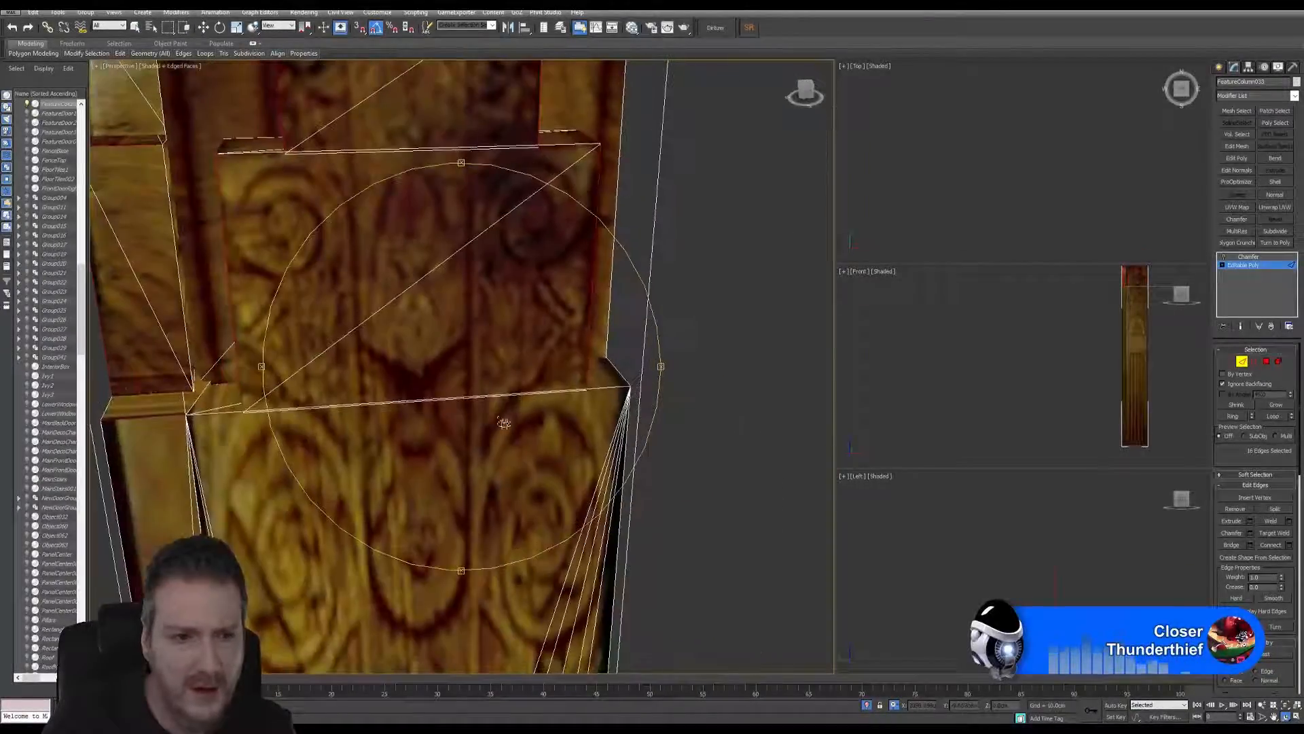
left_click(159, 68)
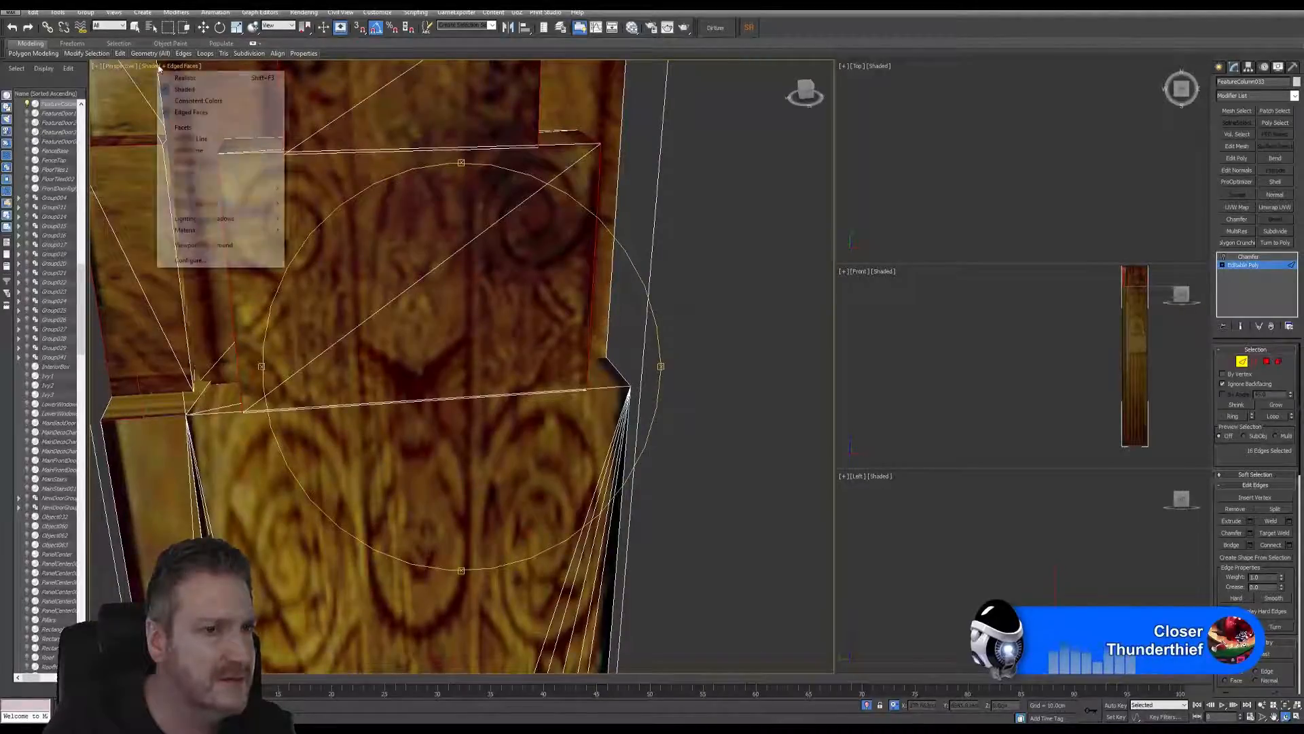
left_click(185, 102)
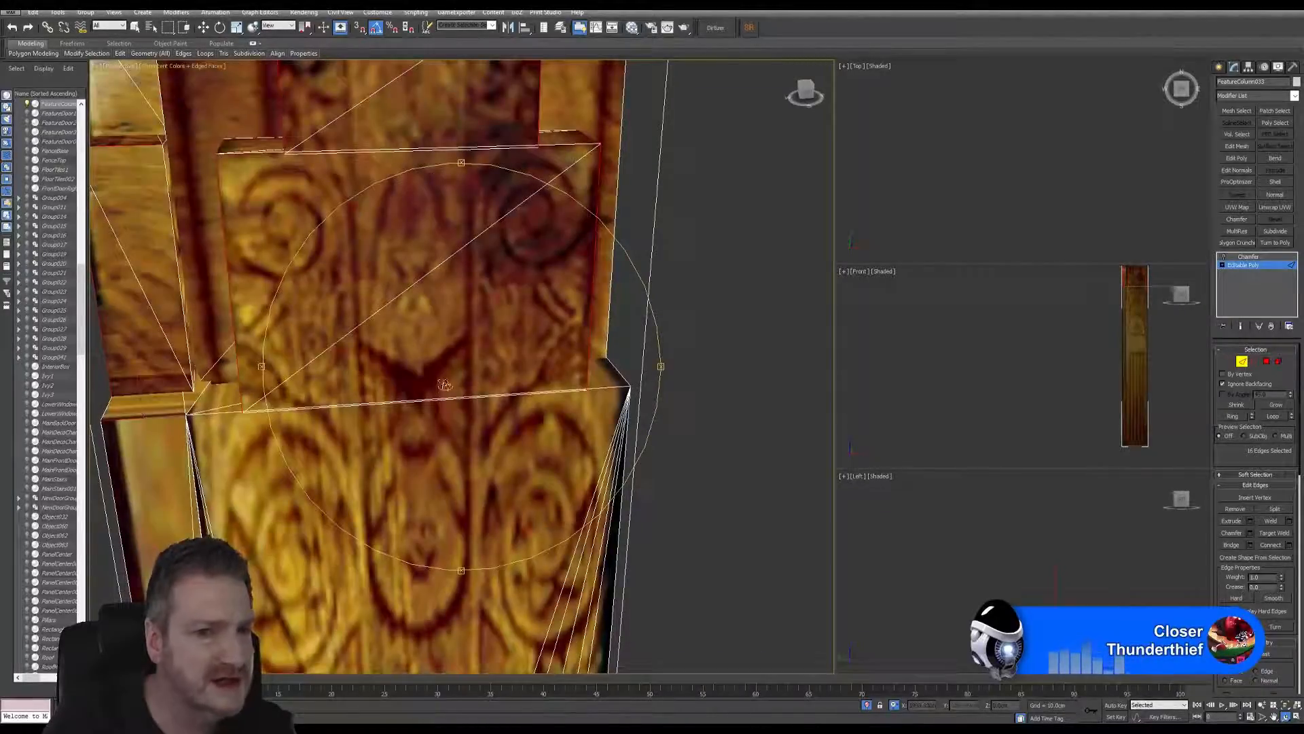
Step: Add the long vertical corner edges beside the shell-carved panel and the fluted section below it to the edge selection
mouse_move(445, 384)
left_mouse_down()
mouse_move(449, 429)
mouse_move(465, 390)
mouse_move(351, 401)
mouse_move(333, 317)
left_mouse_up()
left_click_drag(438, 368, 406, 360)
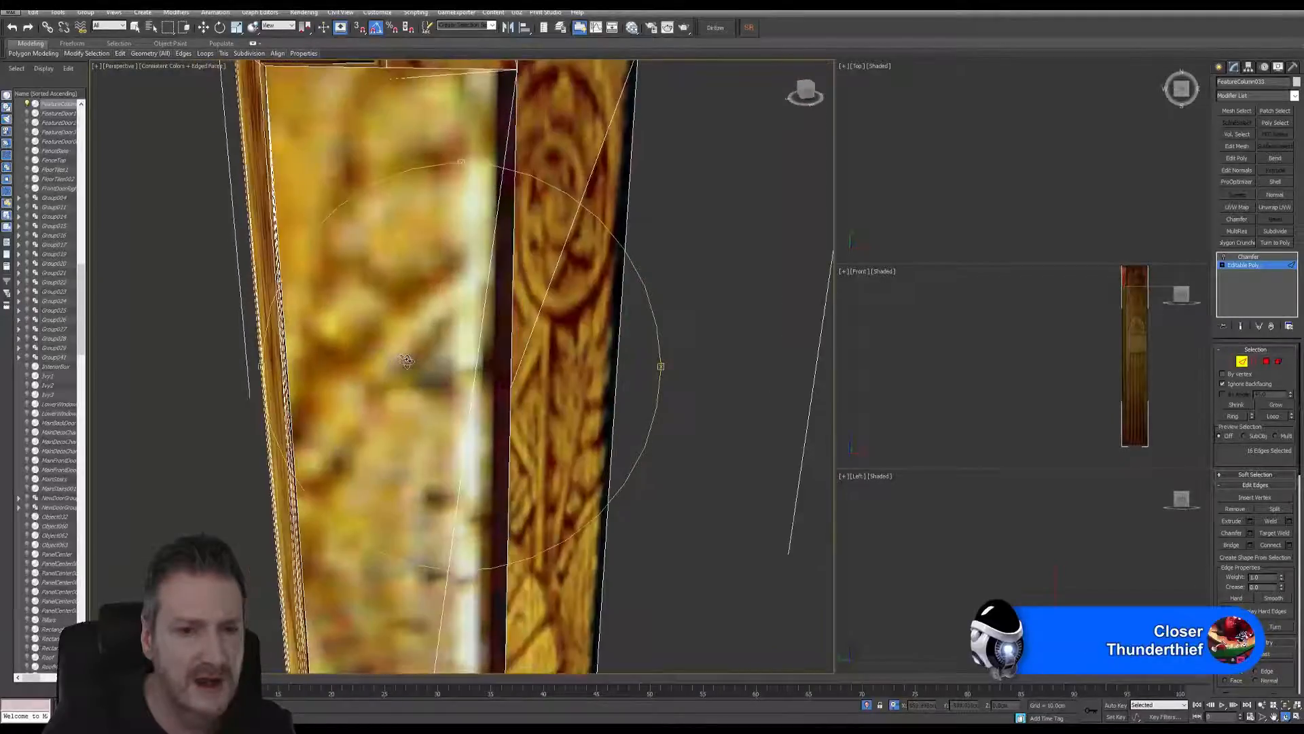
left_click_drag(524, 282, 522, 391)
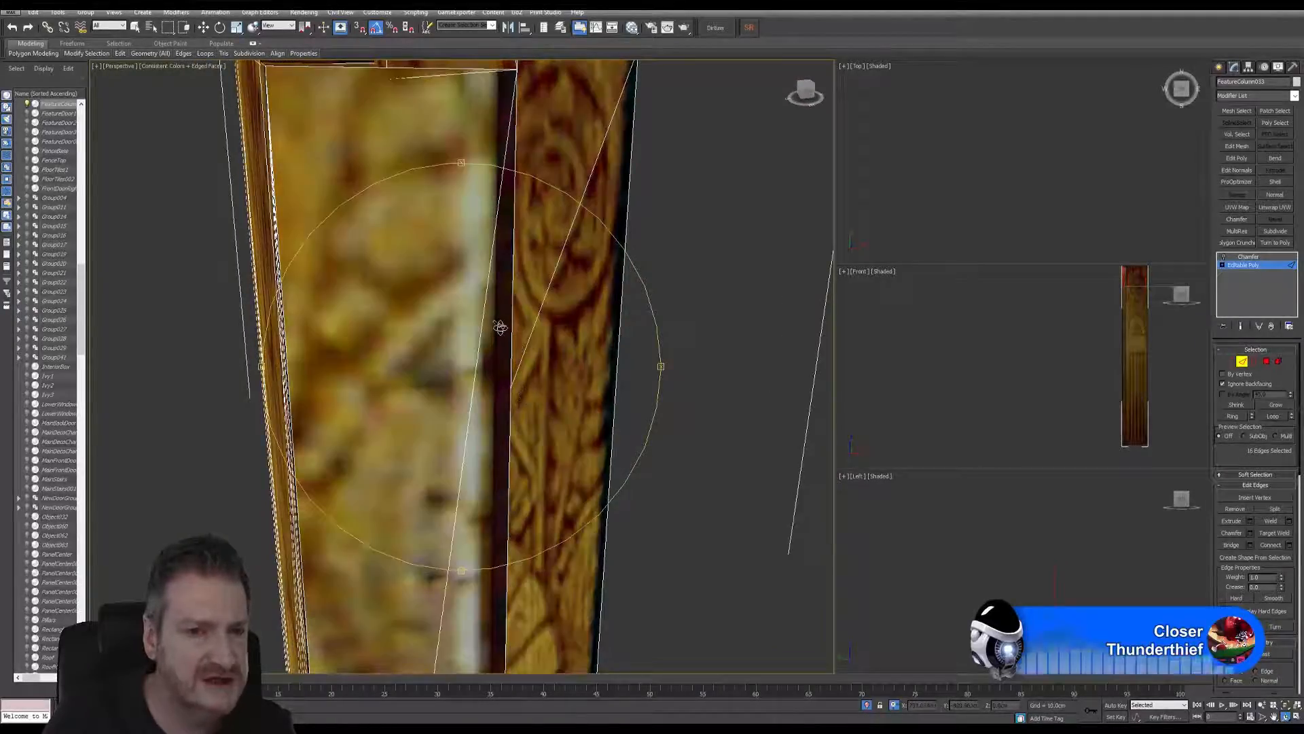
left_click_drag(500, 327, 534, 341)
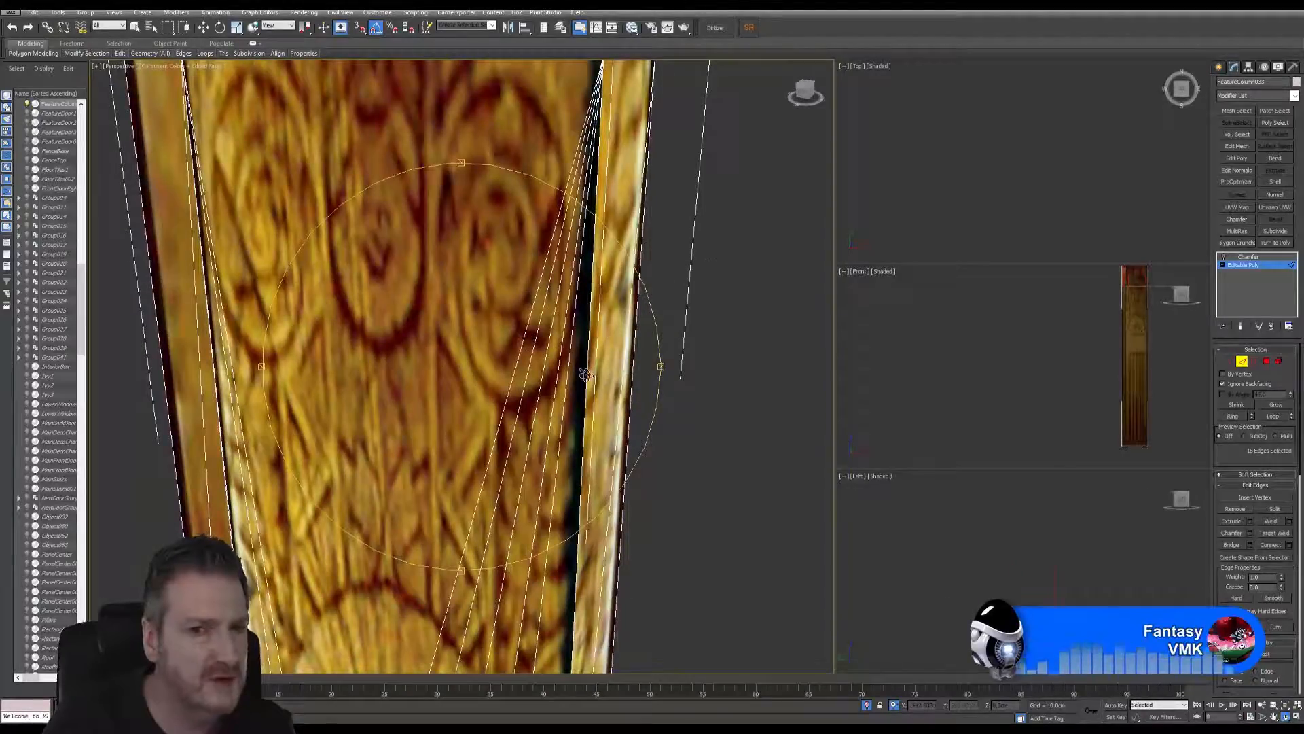
left_click(136, 33)
middle_click_drag(579, 433, 536, 408)
left_click(537, 410, "ctrl")
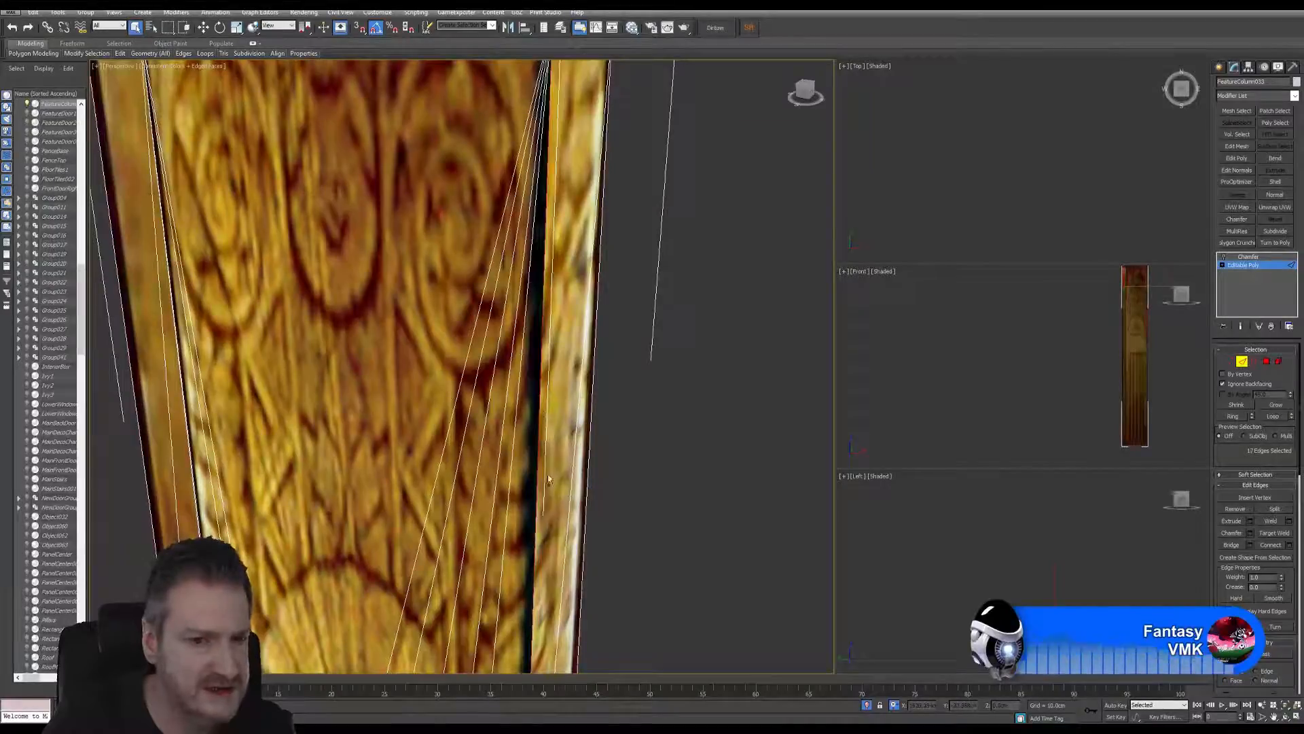
middle_click_drag(548, 509, 566, 331)
middle_click_drag(557, 478, 560, 285)
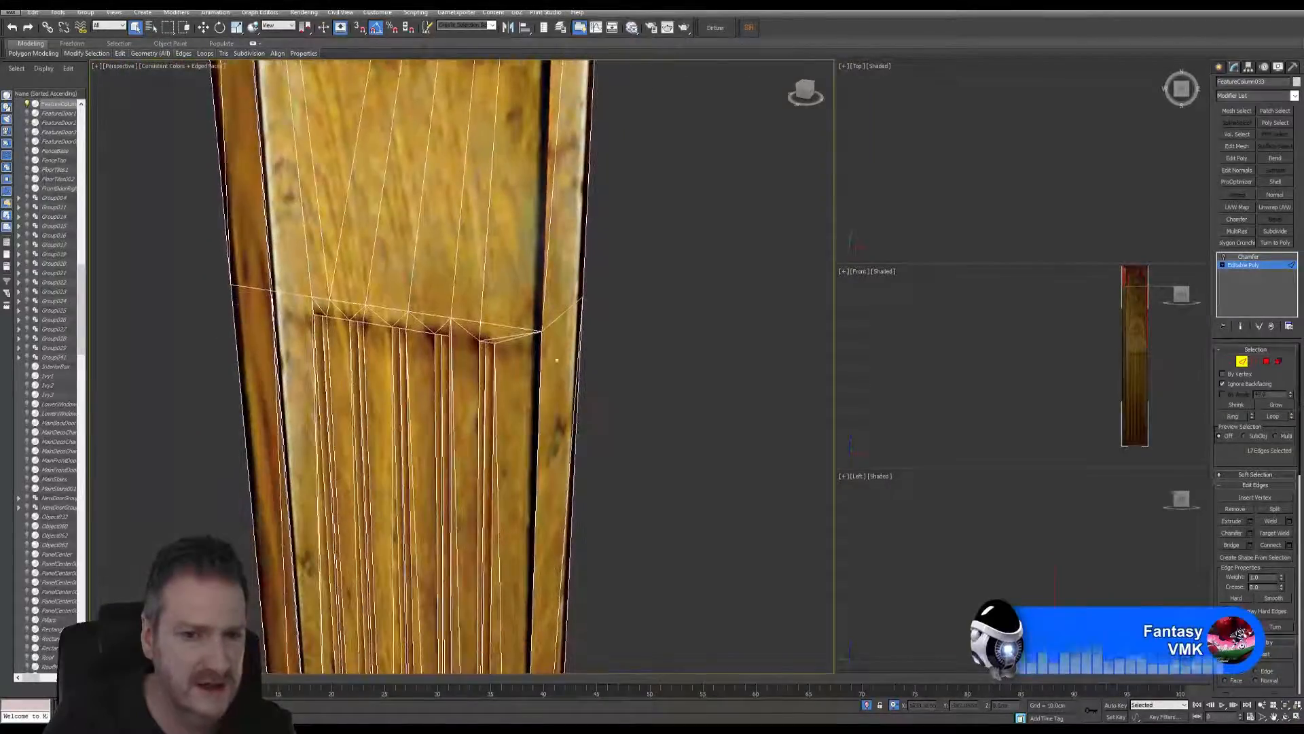
left_click(538, 397, "ctrl")
middle_click_drag(527, 502, 481, 454)
Step: Extend the selection with the edges linking the tops of the right-hand flutes
middle_click_drag(461, 85, 446, 391)
middle_click_drag(438, 323, 427, 370)
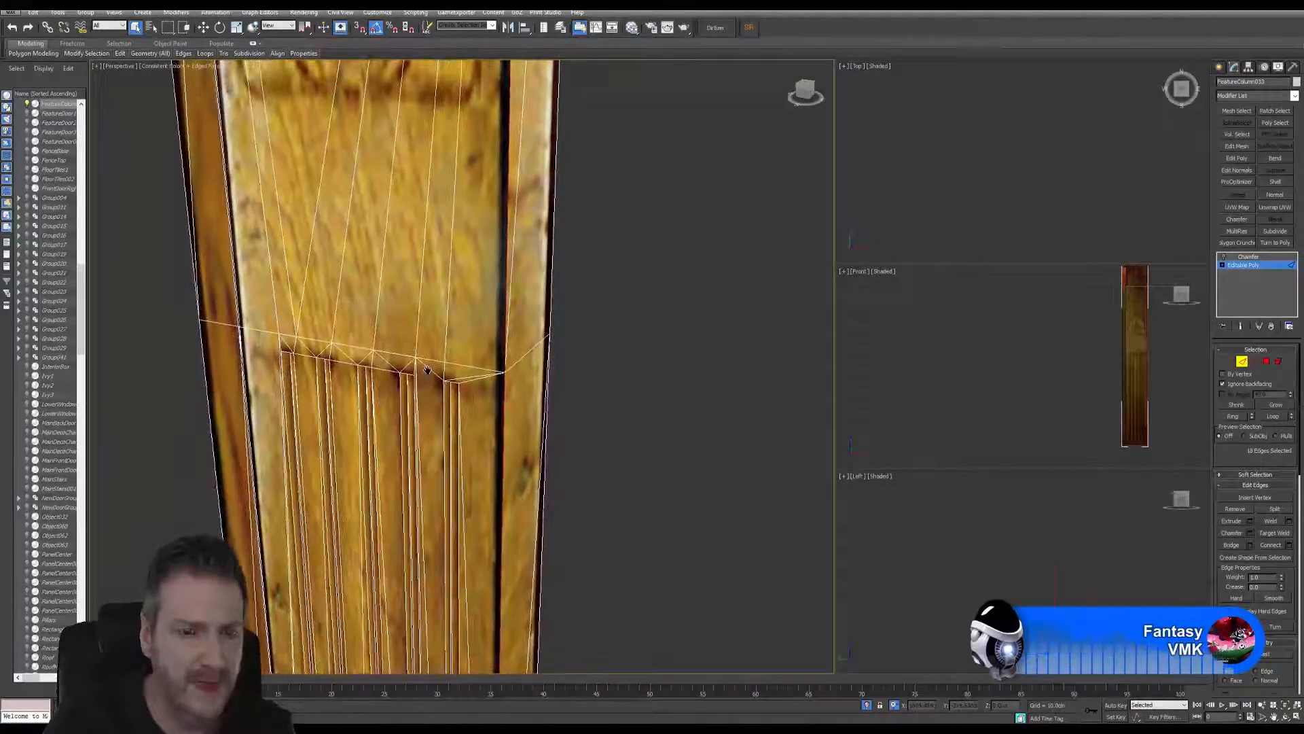
scroll(429, 382, "up", 1)
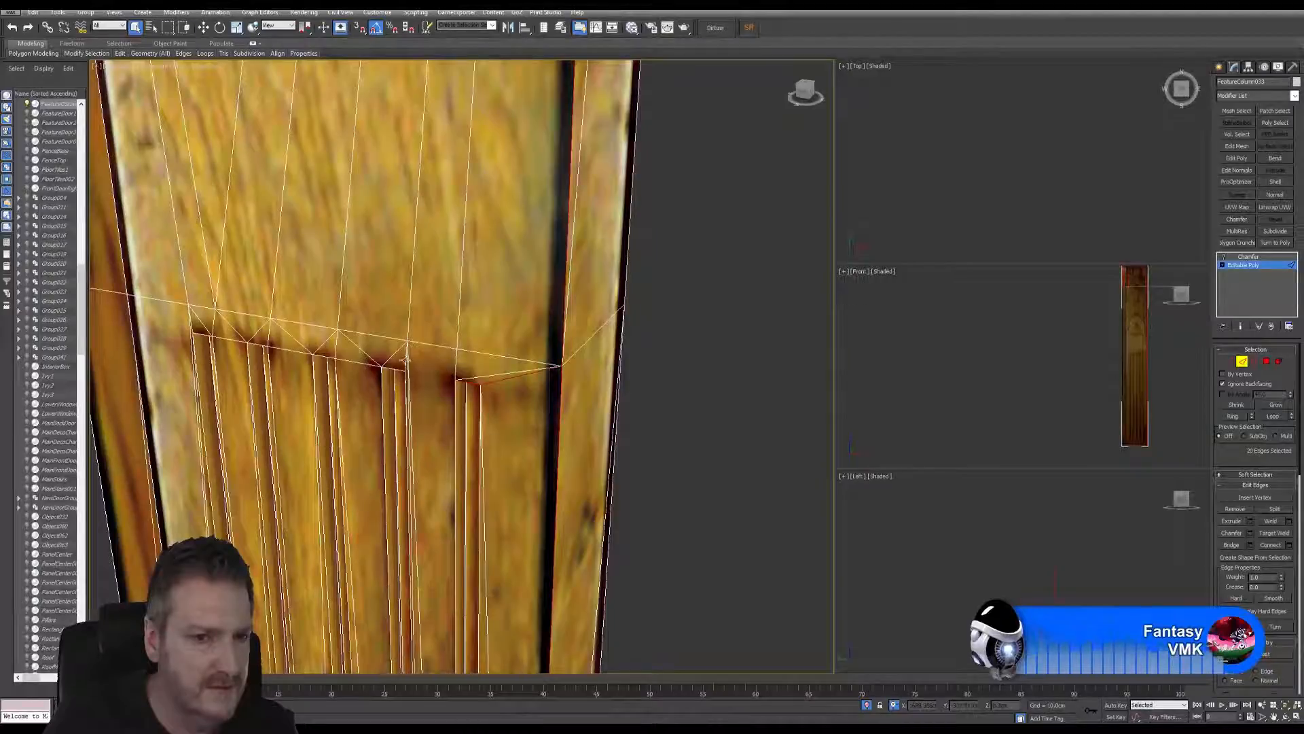
middle_click_drag(407, 372, 204, 338)
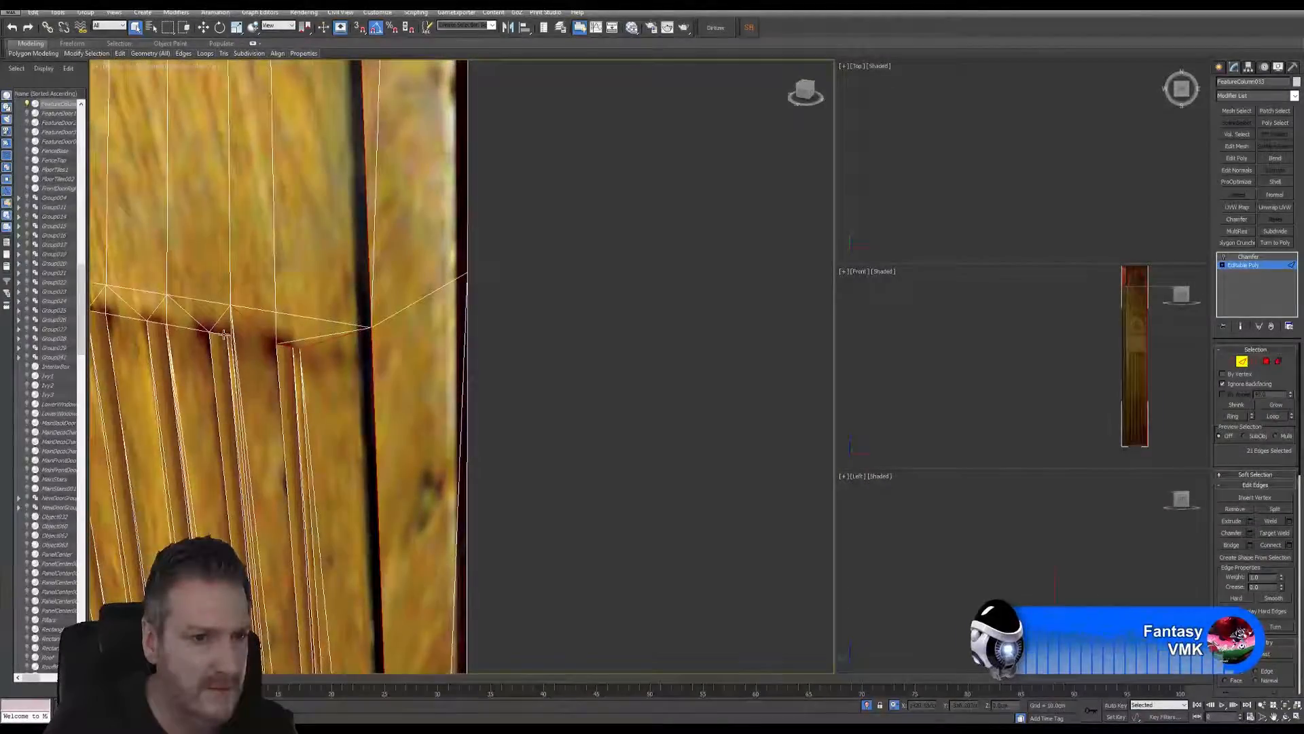
scroll(231, 328, "up", 4)
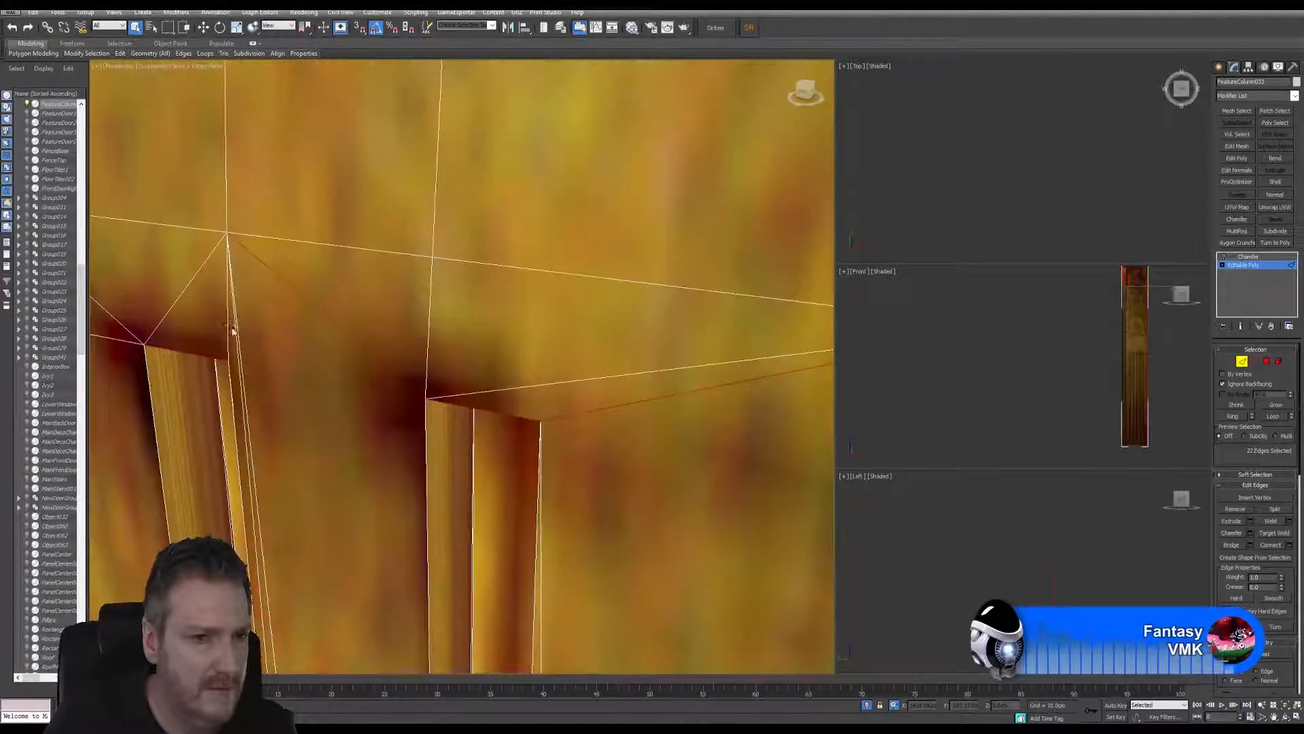
middle_click_drag(215, 375, 361, 337, "alt")
left_click(287, 322, "ctrl")
left_click(346, 337, "ctrl")
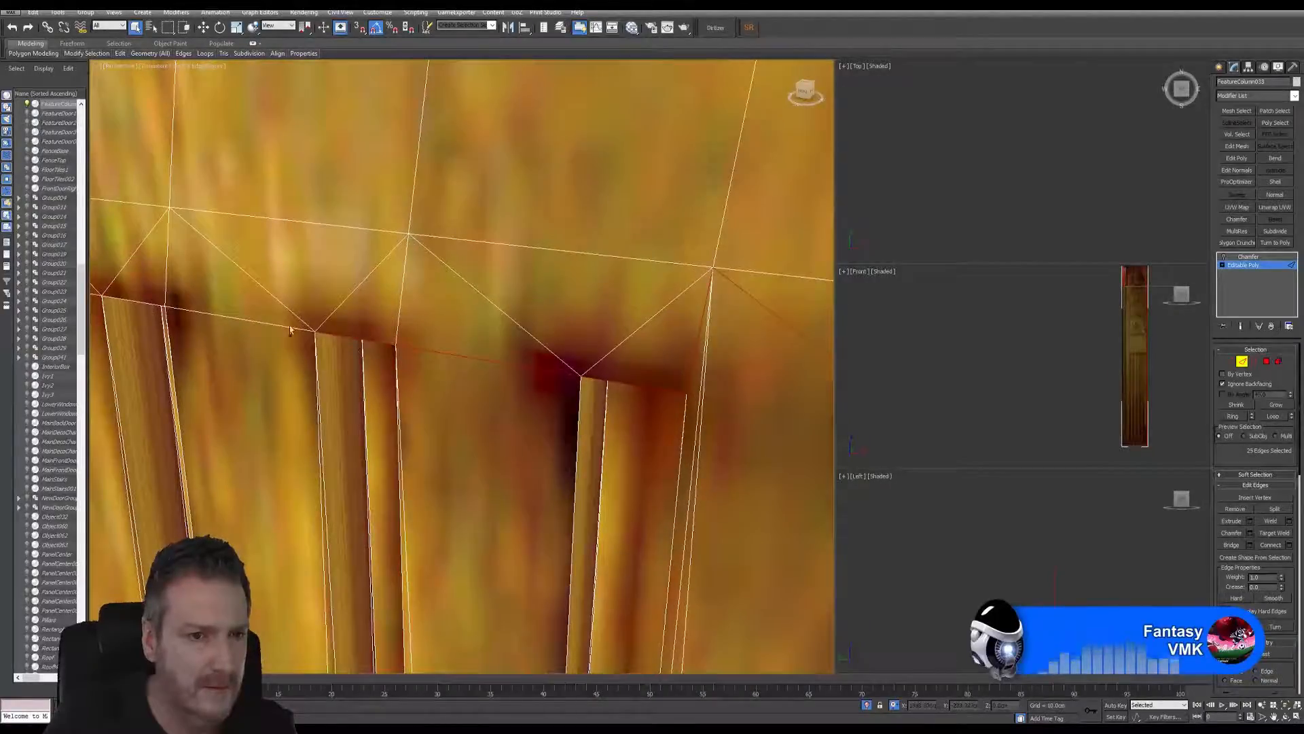
Step: Add the remaining edges linking the left-hand flute tops, plus the short edge above the leftmost flute, to the selection
left_click(260, 322, "ctrl")
middle_click_drag(257, 328, 417, 347, "alt")
left_click(453, 325, "ctrl")
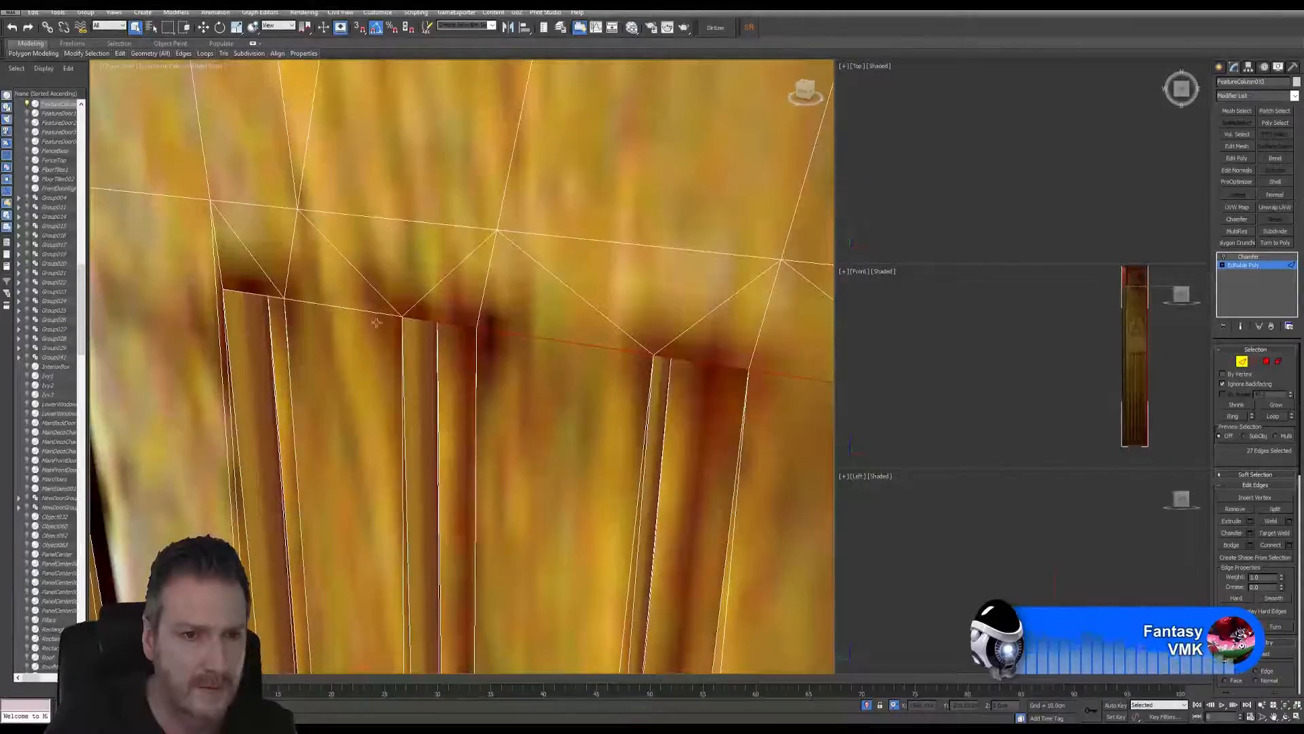
left_click(342, 308, "ctrl")
left_click(255, 294, "ctrl")
middle_click_drag(324, 328, 509, 364, "alt")
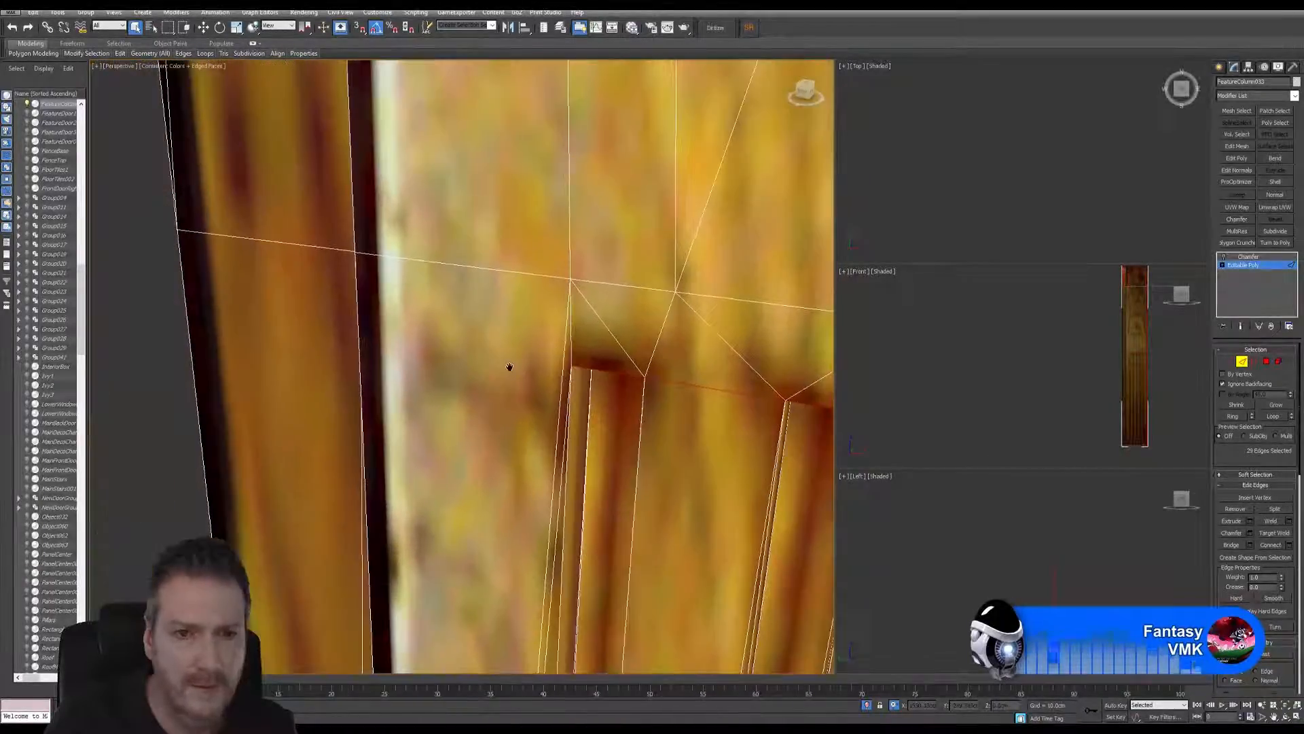
left_click(572, 345, "ctrl")
scroll(519, 353, "down", 5)
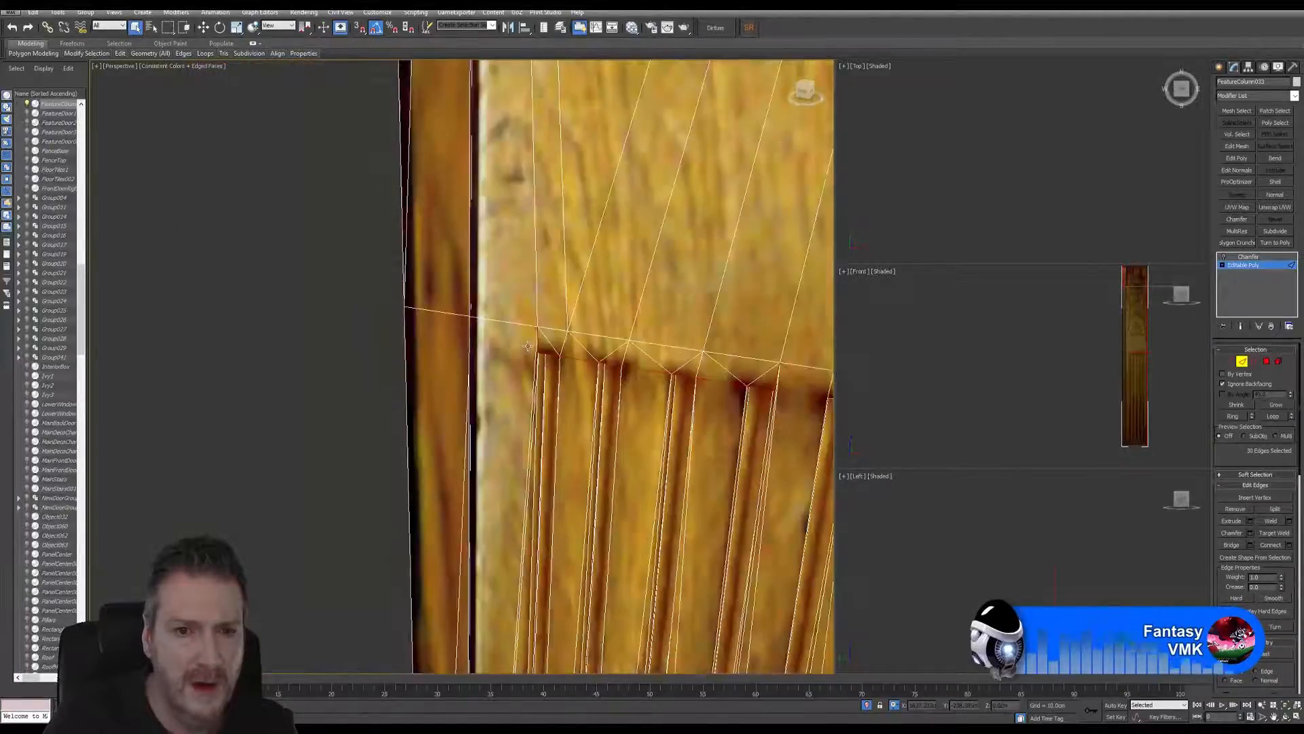
middle_click_drag(558, 345, 495, 381)
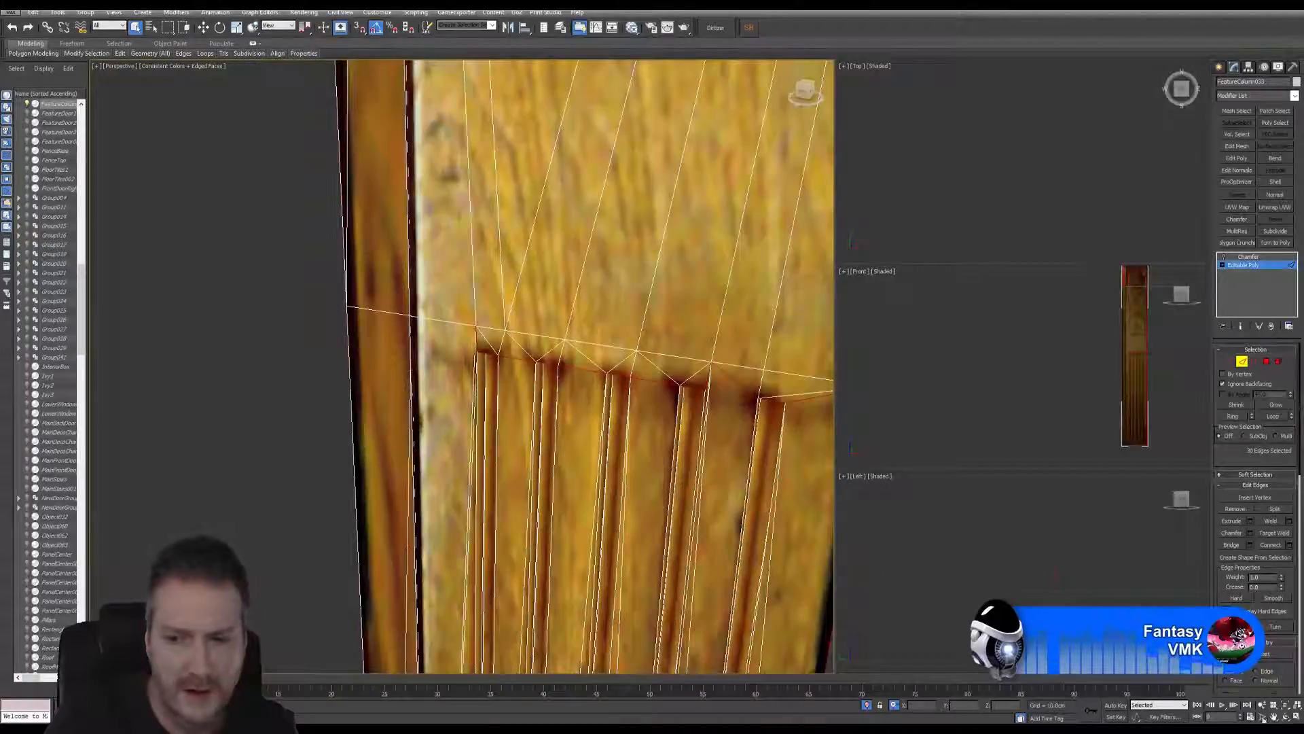
Step: Add the vertical edge of the recessed corner strip alongside the fluted section to the edge selection
left_click(1286, 718)
left_click_drag(528, 352, 584, 407)
scroll(578, 400, "up", 1)
scroll(579, 403, "up", 2)
scroll(586, 429, "down", 3)
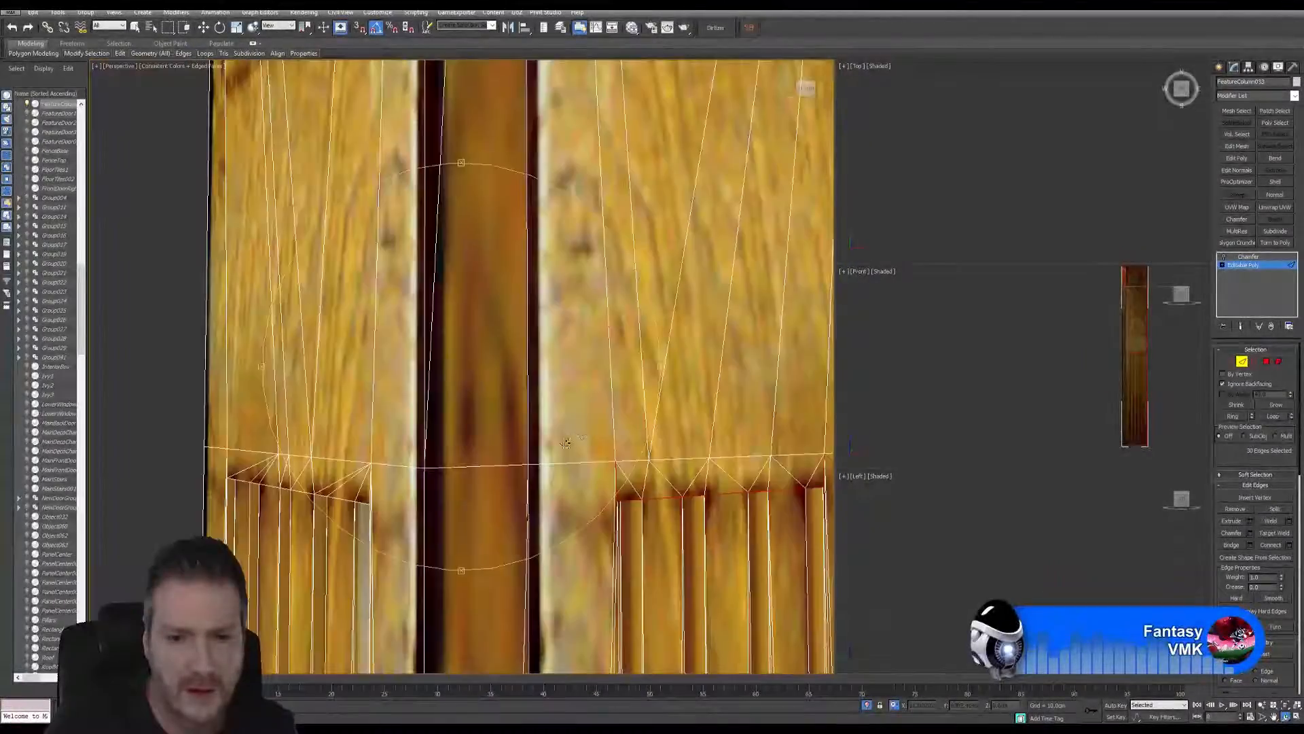
scroll(570, 422, "up", 2)
left_click_drag(559, 493, 495, 454)
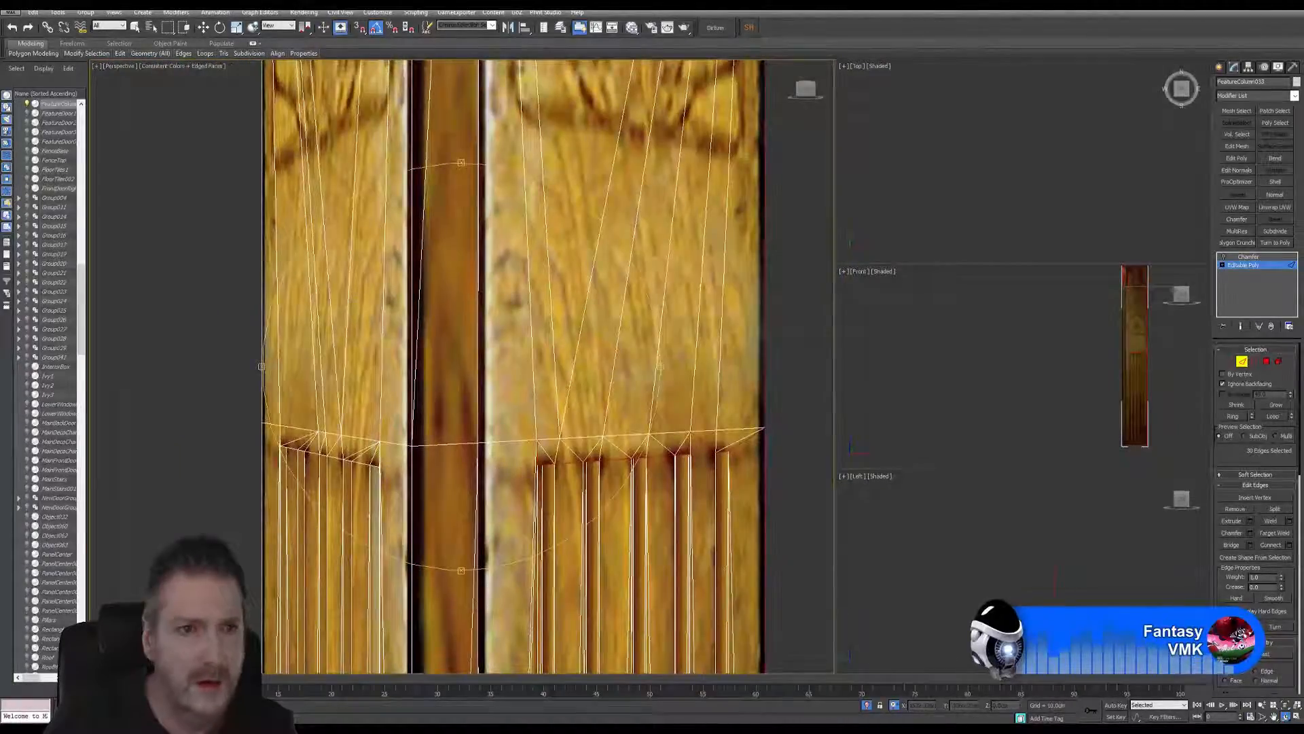
left_click(137, 26)
middle_click_drag(515, 399, 521, 197)
middle_click_drag(495, 592, 485, 204)
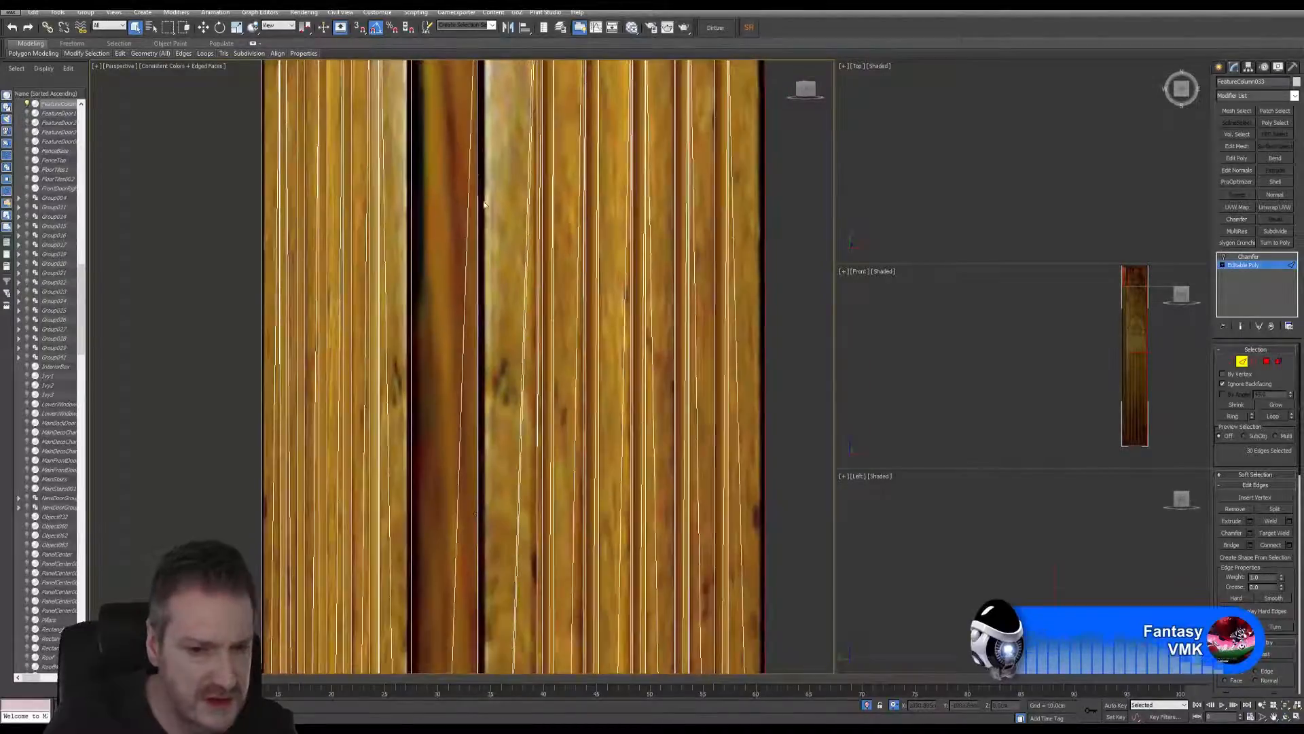
middle_click_drag(502, 502, 500, 218)
scroll(491, 551, "up", 5)
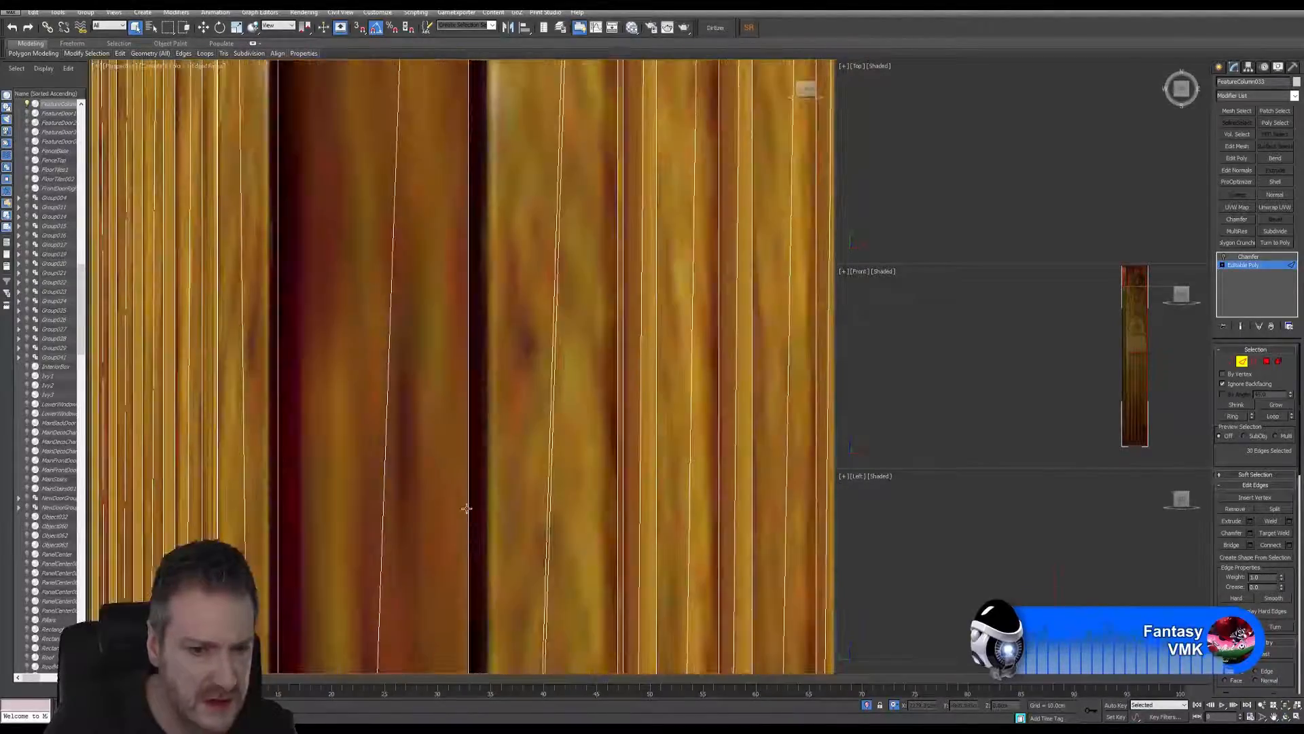
left_click(466, 502, "ctrl")
Step: Add the corner strip's upper vertical edge, beside the shell-carved panel, to the edge selection
scroll(476, 510, "down", 6)
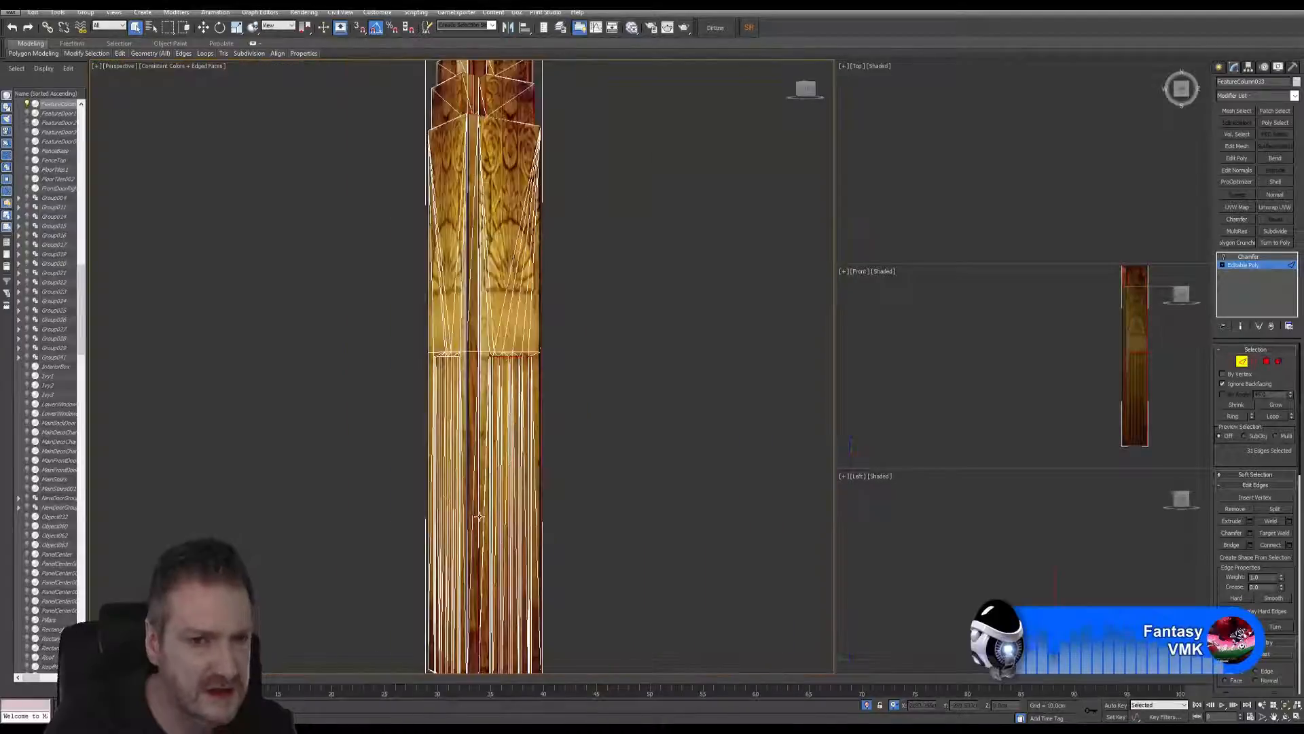
scroll(488, 432, "up", 2)
scroll(479, 432, "up", 2)
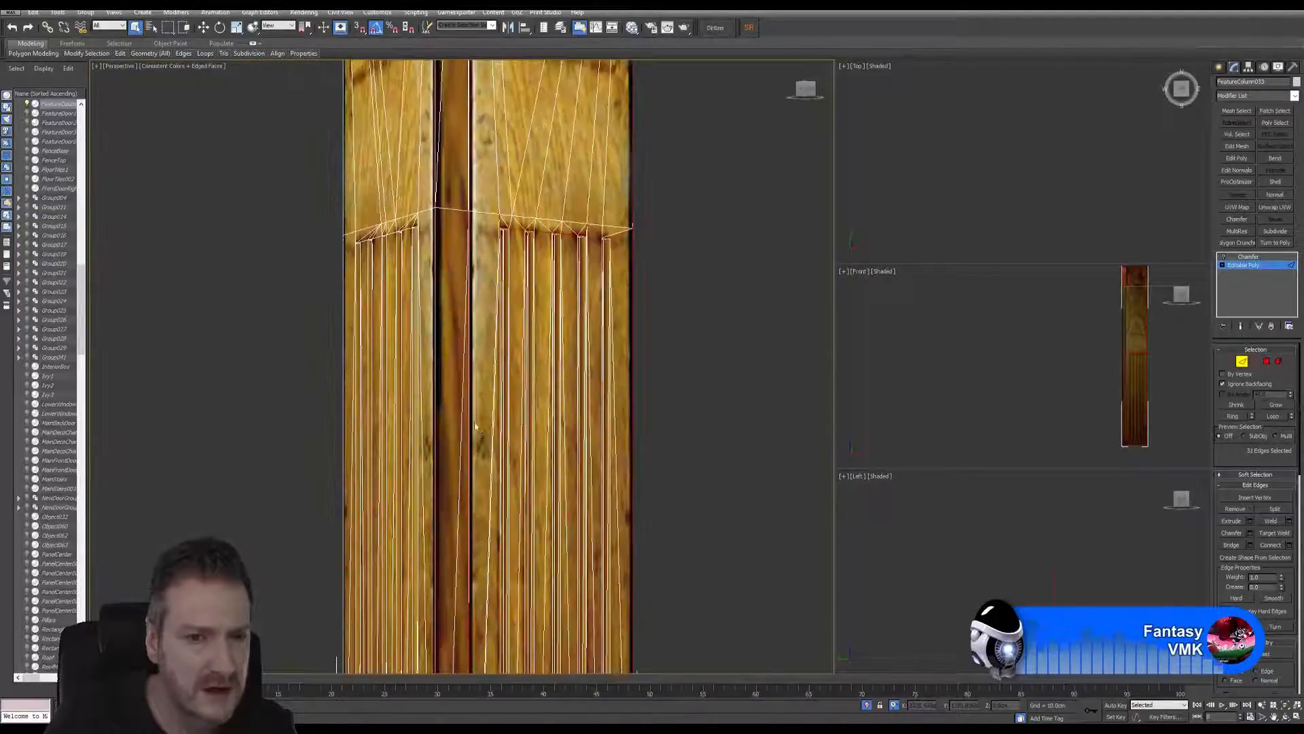
middle_click_drag(475, 459, 404, 413)
scroll(412, 367, "up", 6)
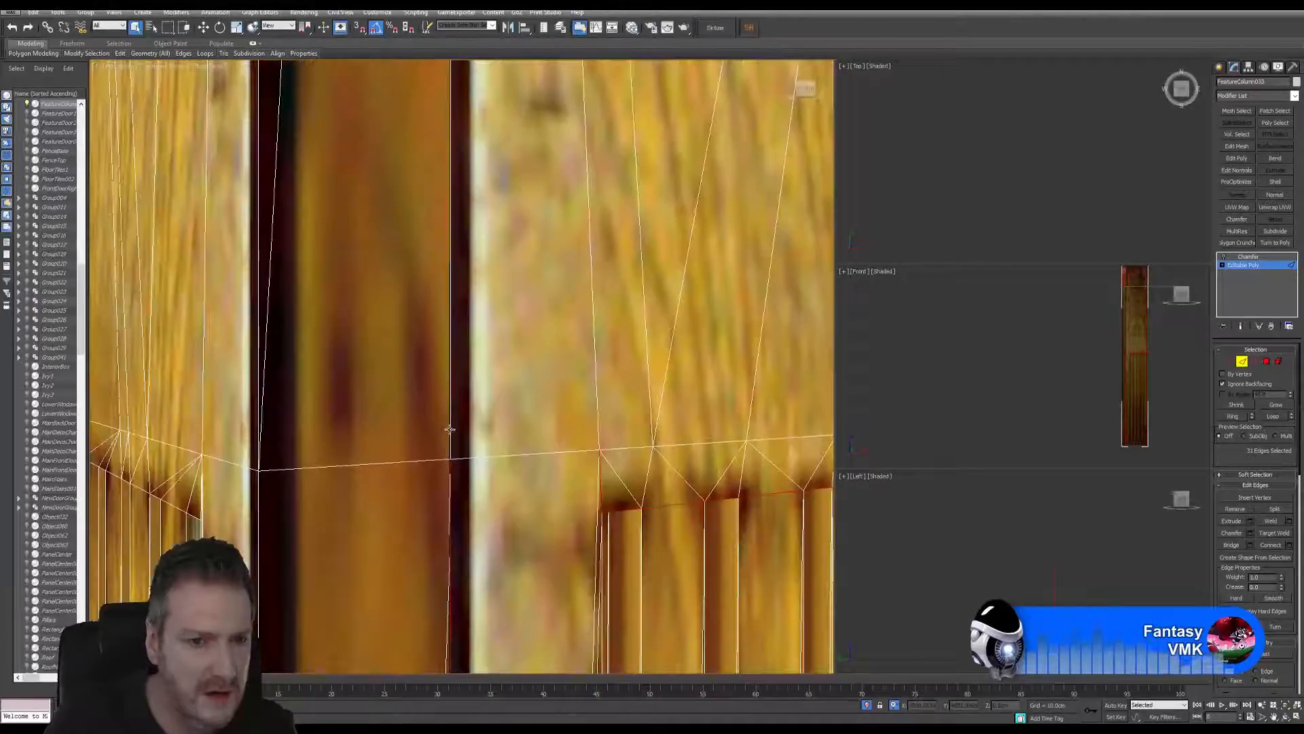
left_click(450, 429, "ctrl")
scroll(461, 453, "down", 5)
middle_click_drag(470, 329, 467, 577)
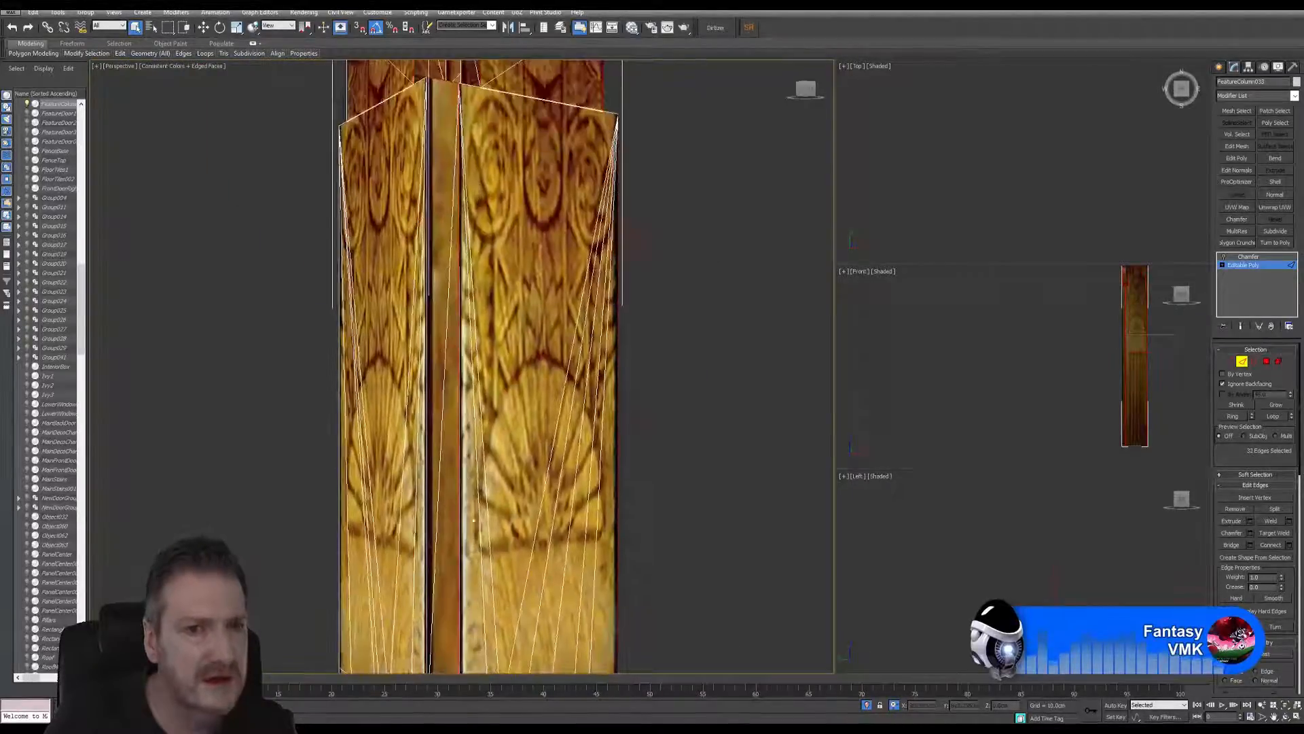
middle_click_drag(483, 286, 488, 350)
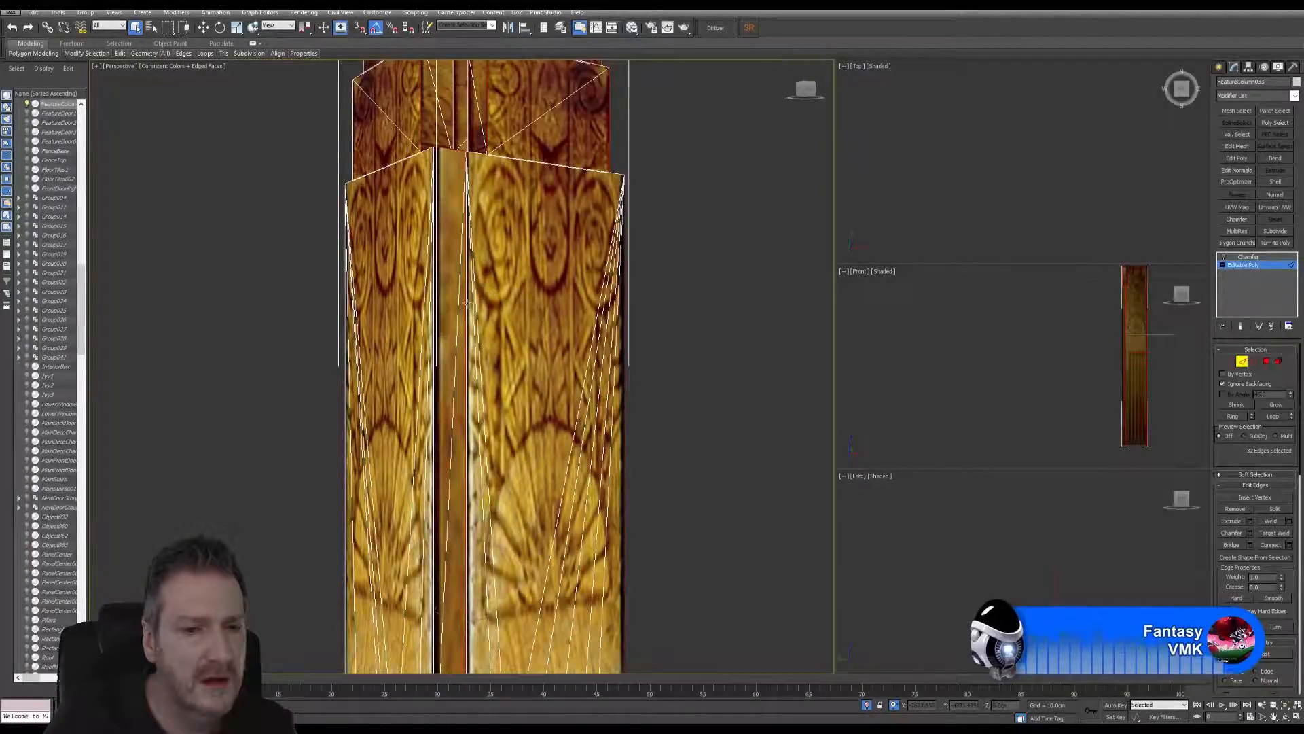
middle_click_drag(466, 301, 438, 333)
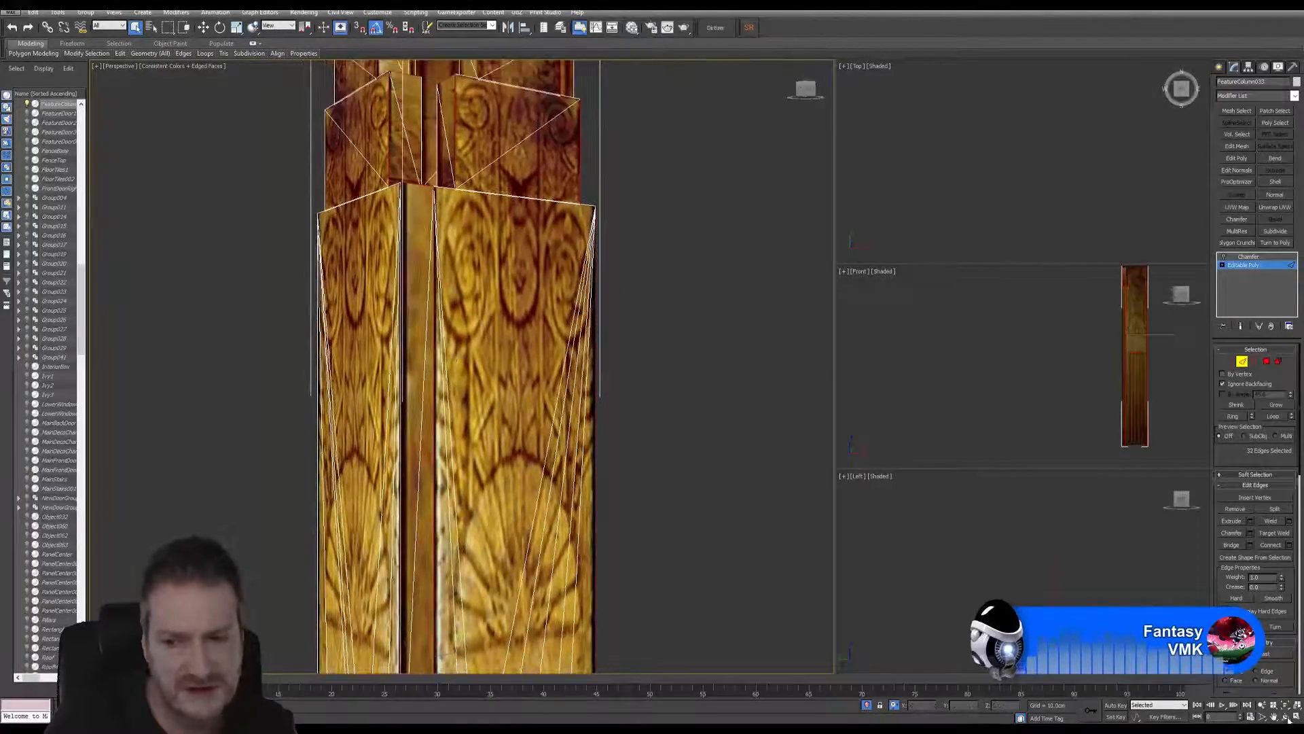
Step: Remove the corner strip's upper and lower vertical edges from the edge selection
left_click(1285, 716)
left_click_drag(442, 380, 427, 232)
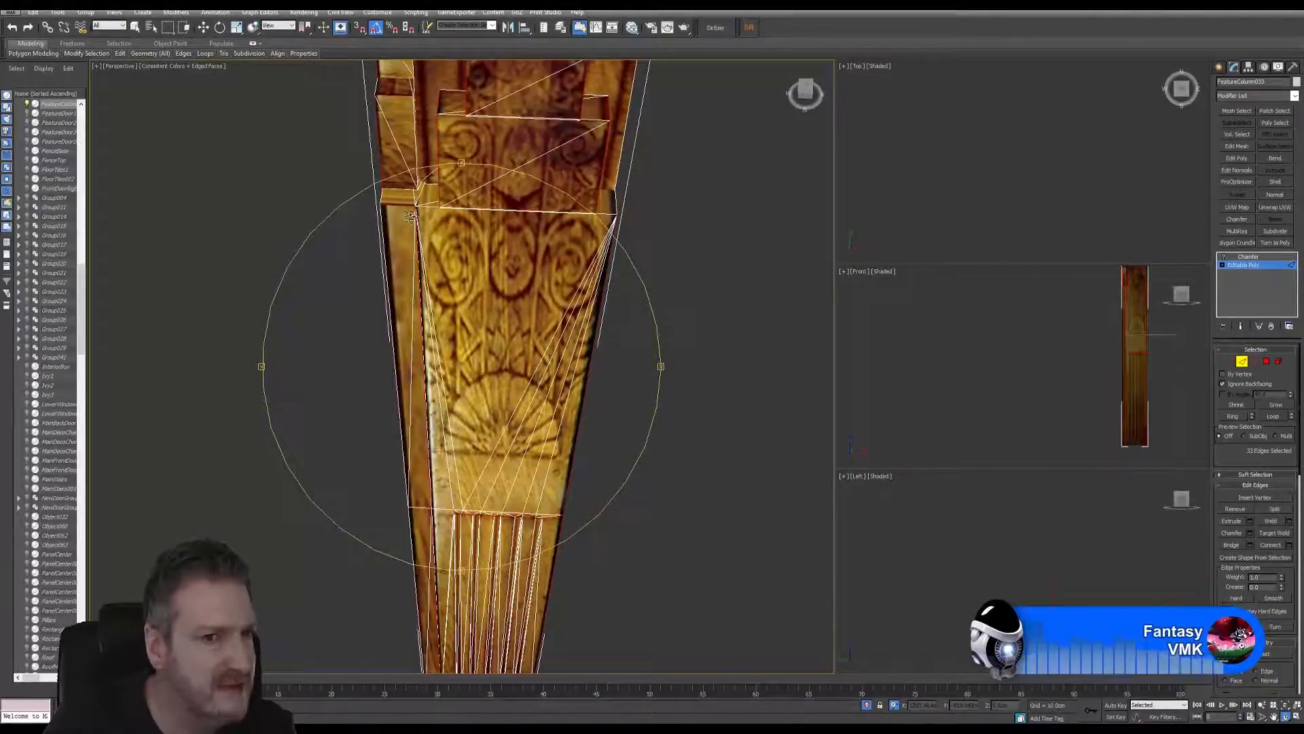
left_click(135, 27)
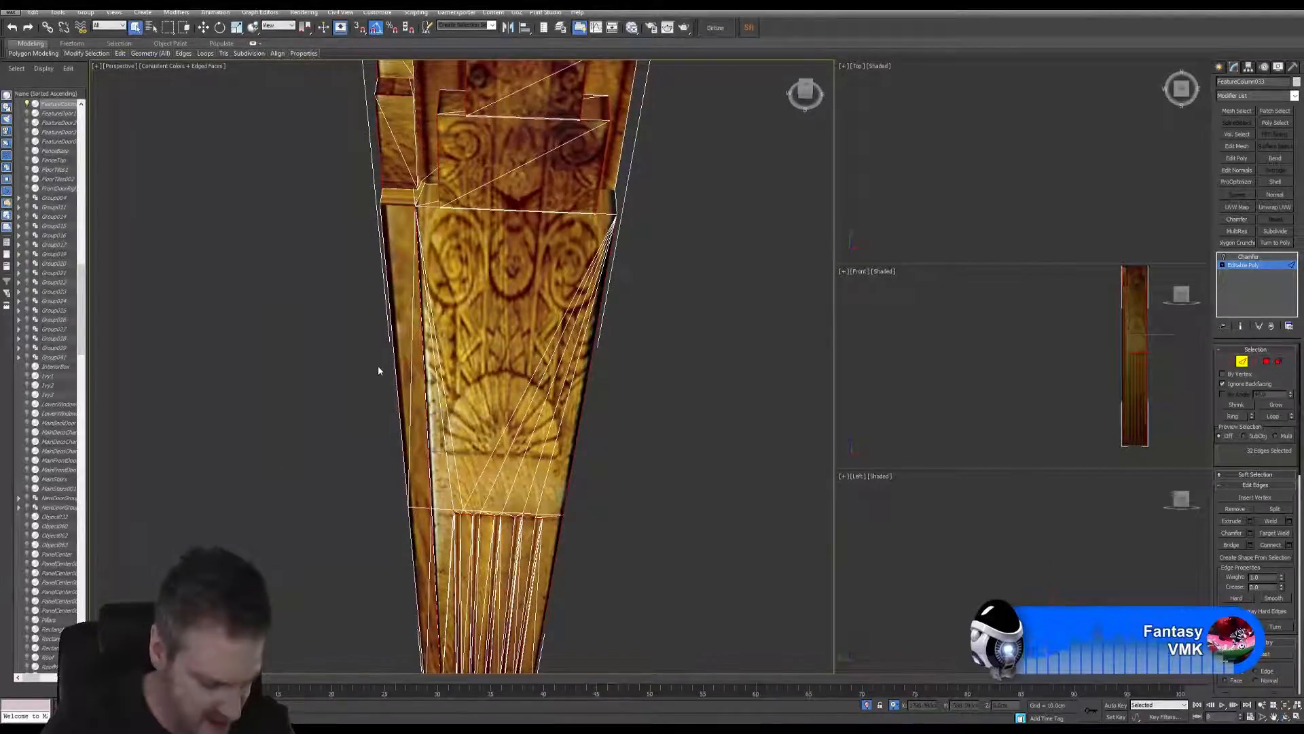
left_click_drag(379, 448, 435, 536)
middle_click_drag(418, 483, 470, 528)
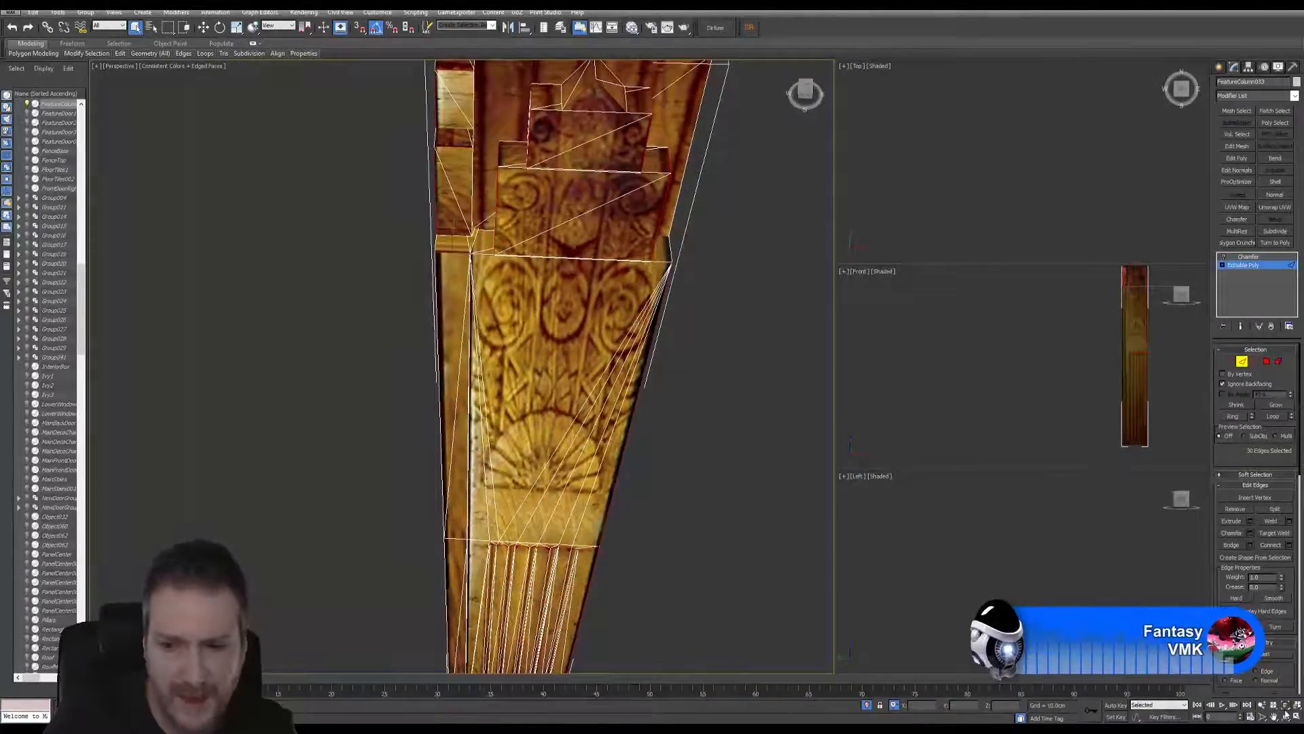
Step: Add the vertical edges of the recessed corner strip, alongside the shell-carved panels and the fluted section, to the edge selection
left_click(1285, 711)
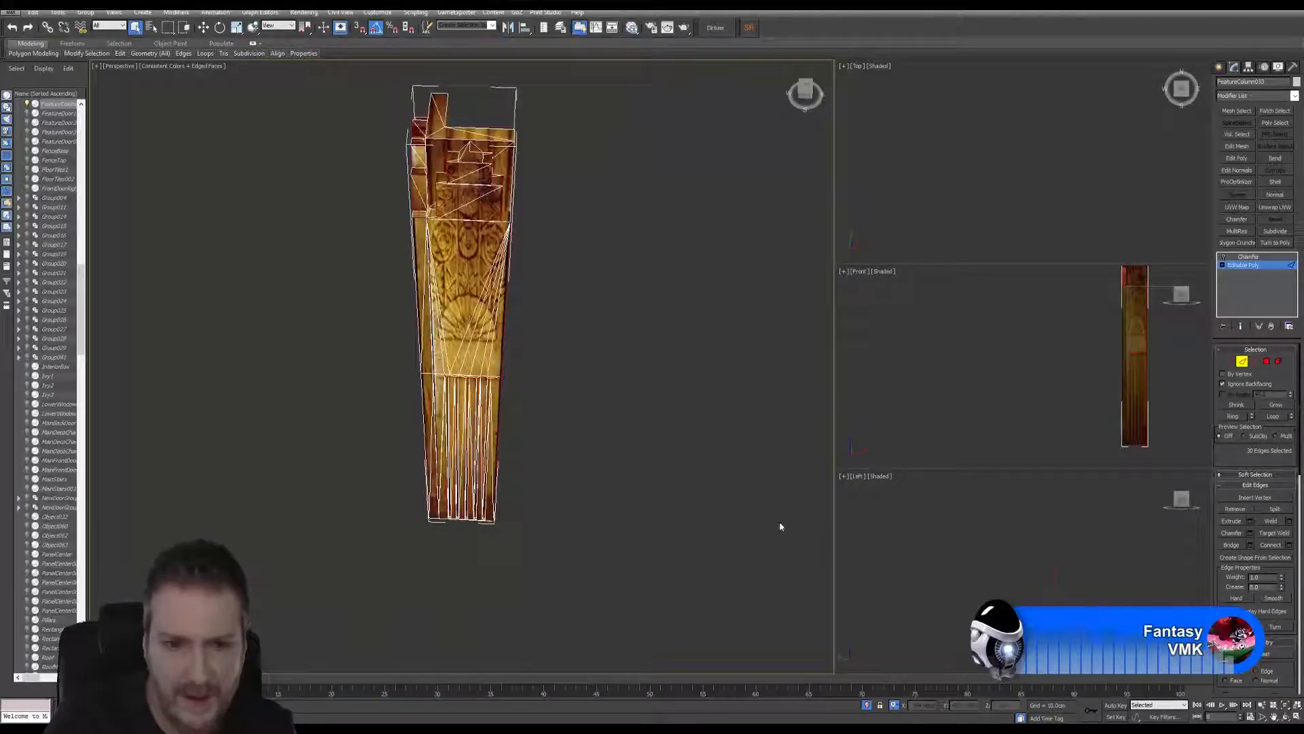
left_click(1285, 718)
left_click_drag(452, 339, 538, 375)
scroll(435, 282, "up", 5)
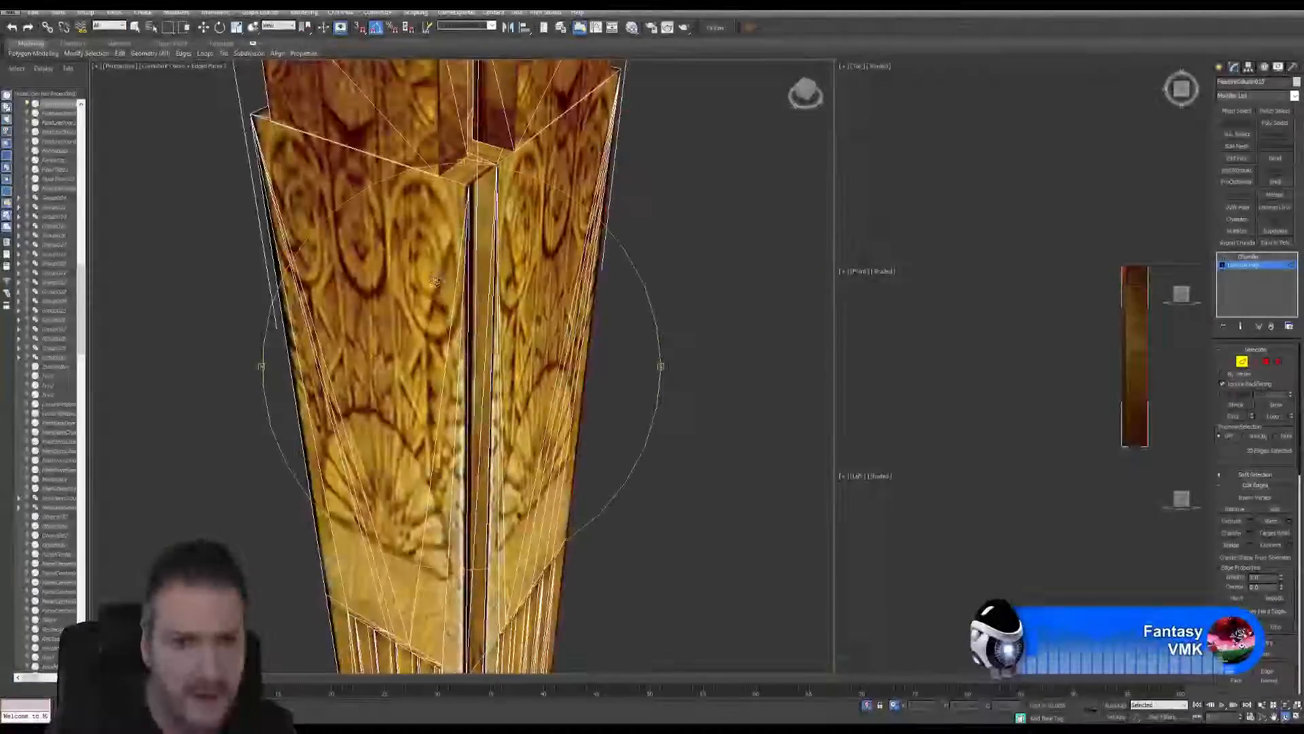
left_click(134, 30)
middle_click_drag(481, 362, 421, 356)
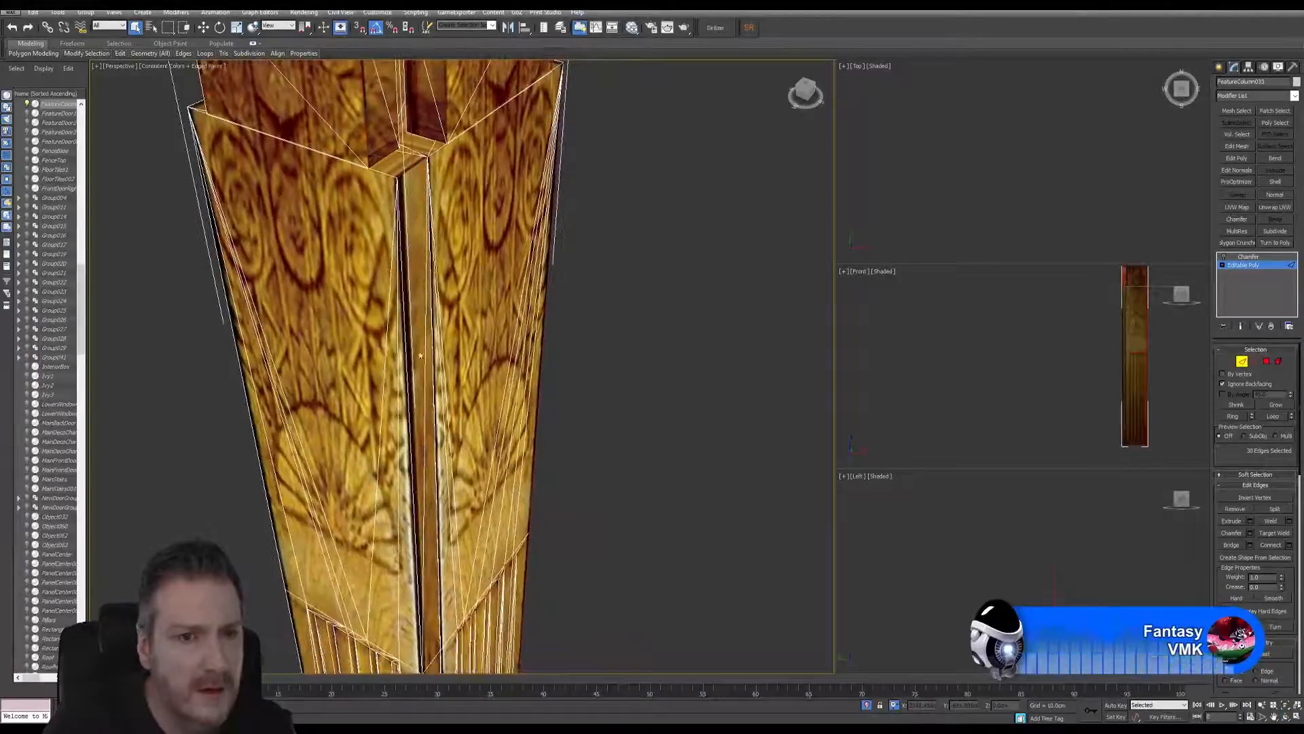
scroll(412, 428, "up", 4)
middle_click_drag(435, 438, 313, 52)
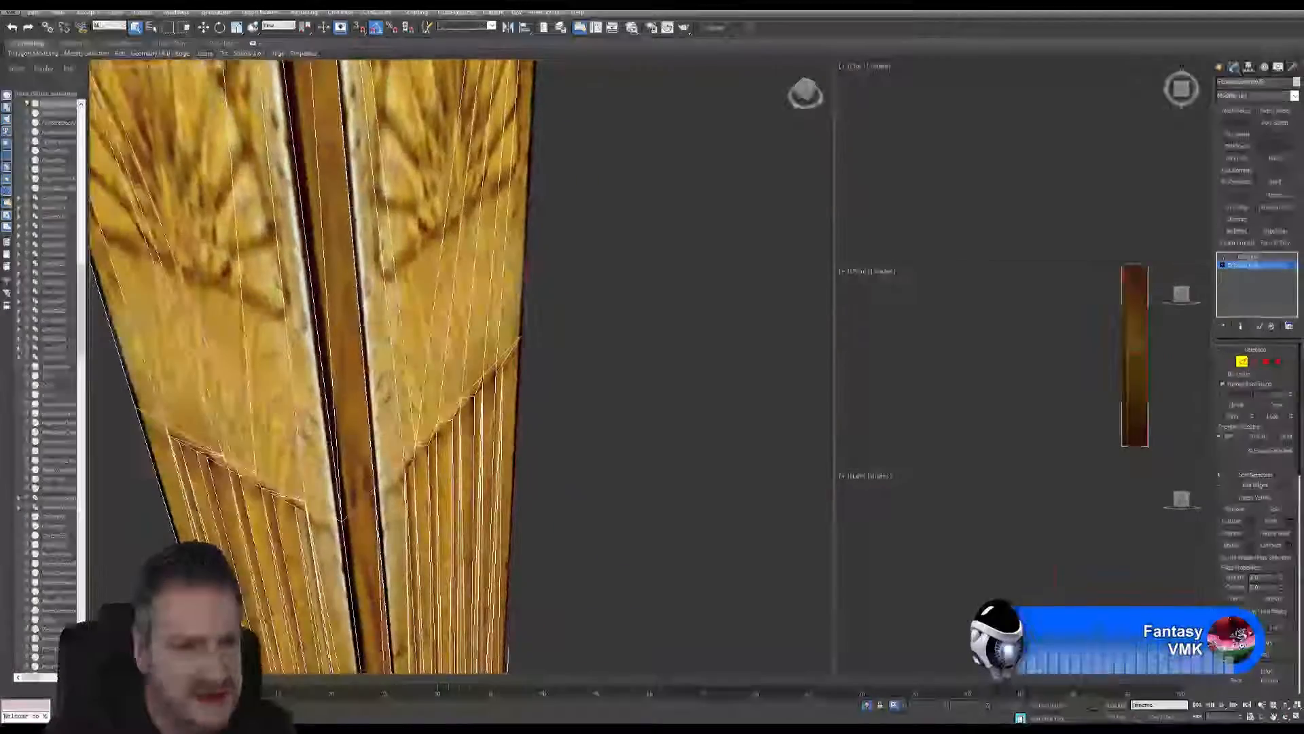
left_click(310, 262, "ctrl")
middle_click_drag(355, 449, 315, 333)
scroll(310, 347, "up", 2)
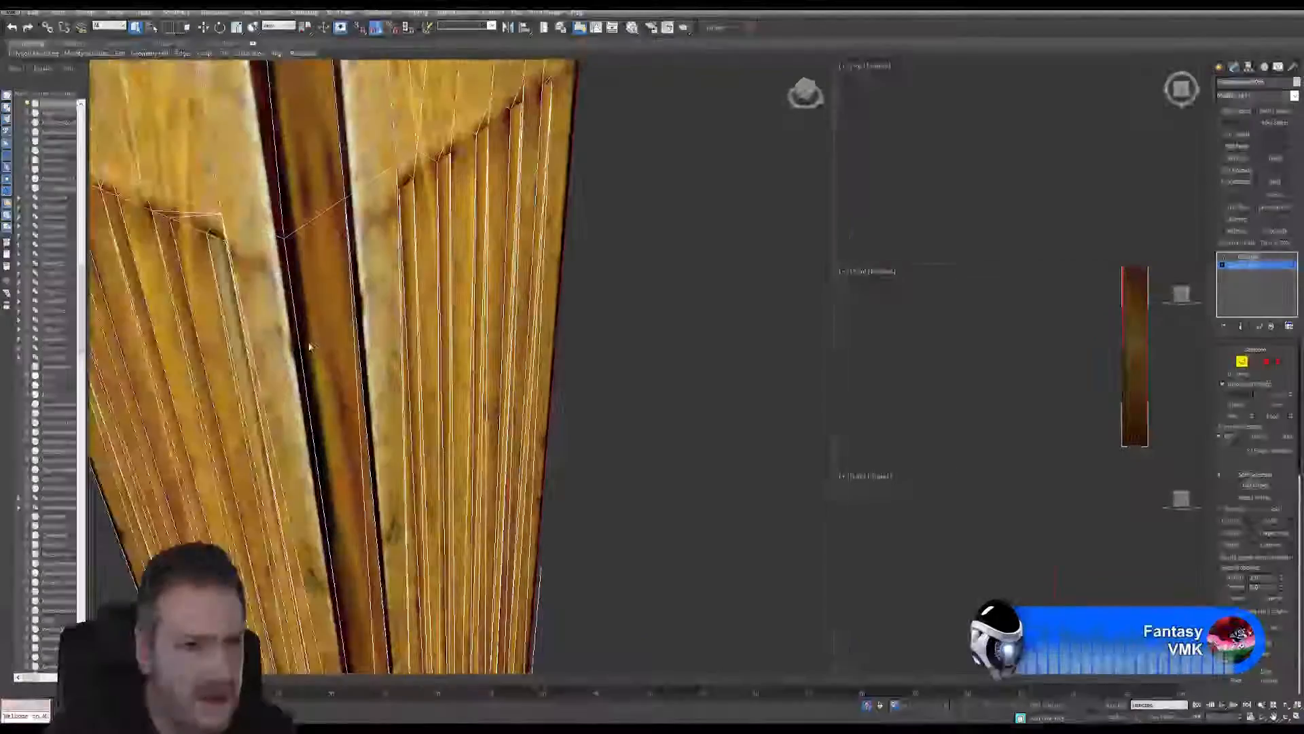
scroll(322, 399, "down", 4)
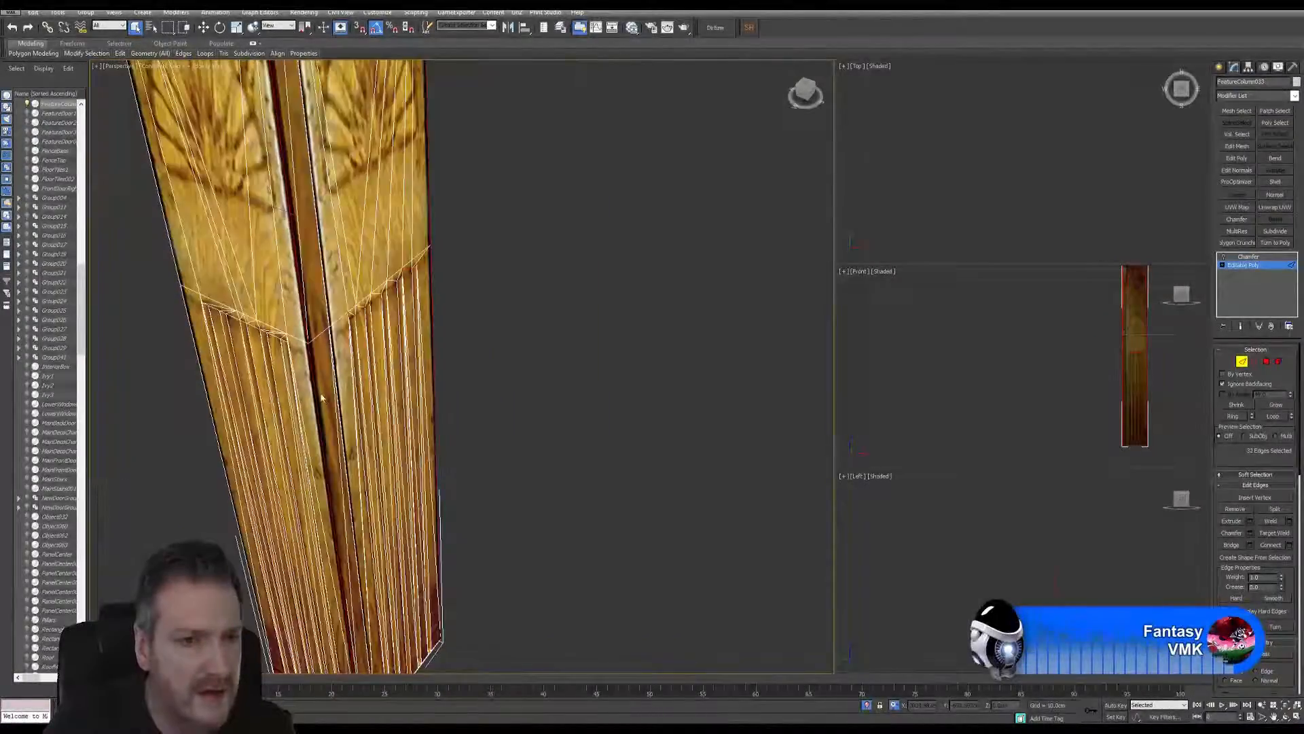
Step: Add the short edge above the flute nearest the corner strip, that flute's top edge and the adjoining linking edge to the selection
middle_click_drag(288, 358, 374, 371)
scroll(371, 368, "up", 4)
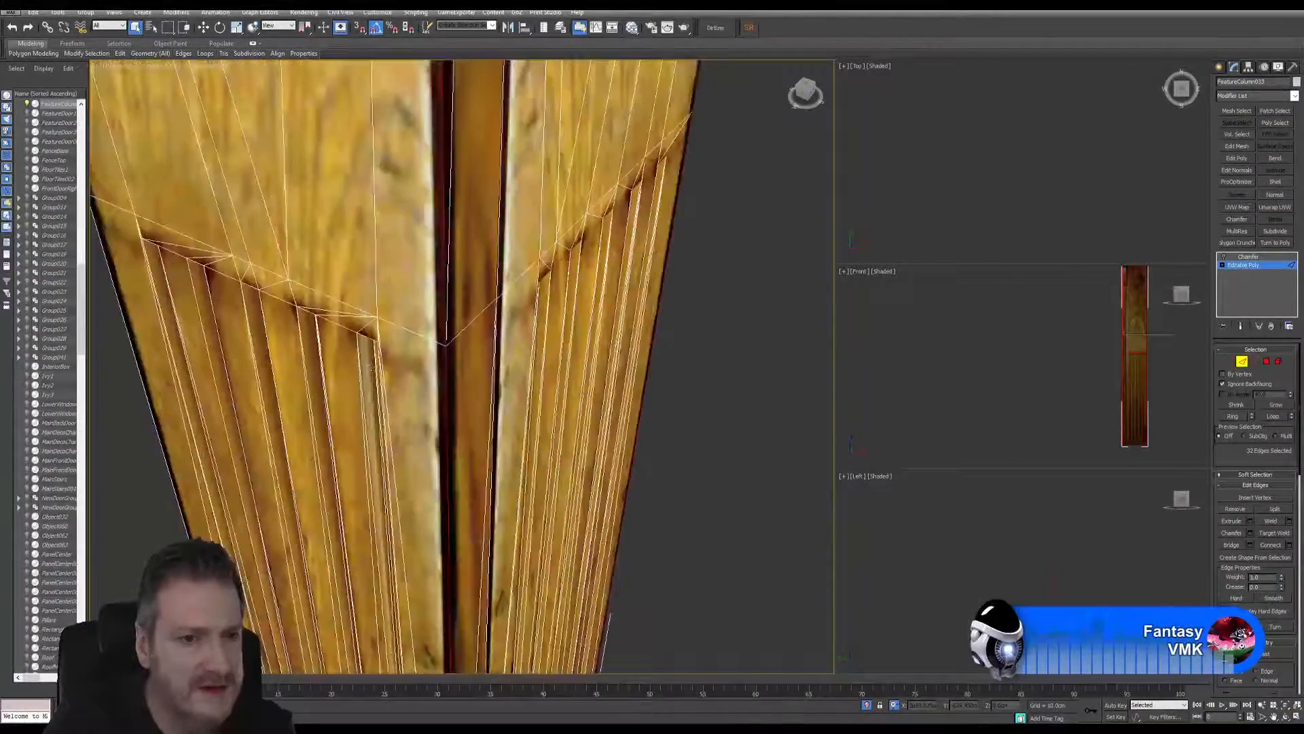
scroll(375, 336, "up", 3)
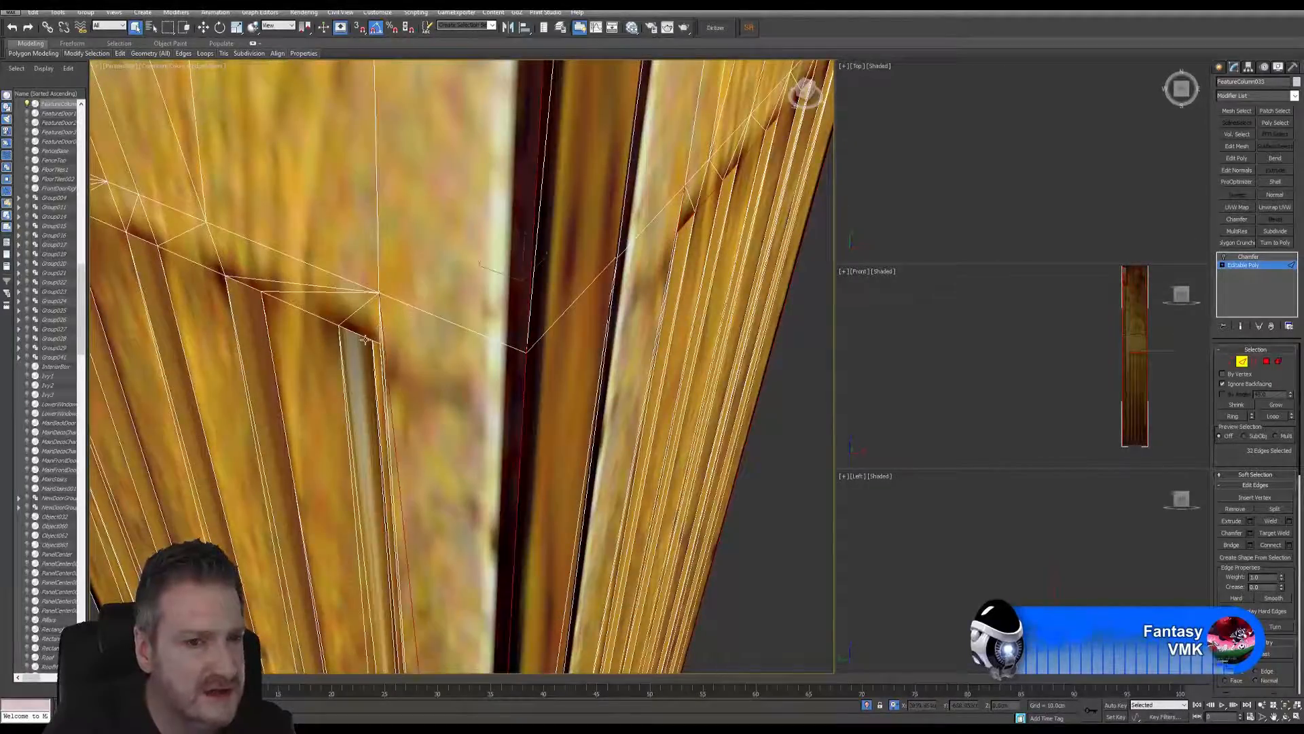
scroll(381, 332, "up", 4)
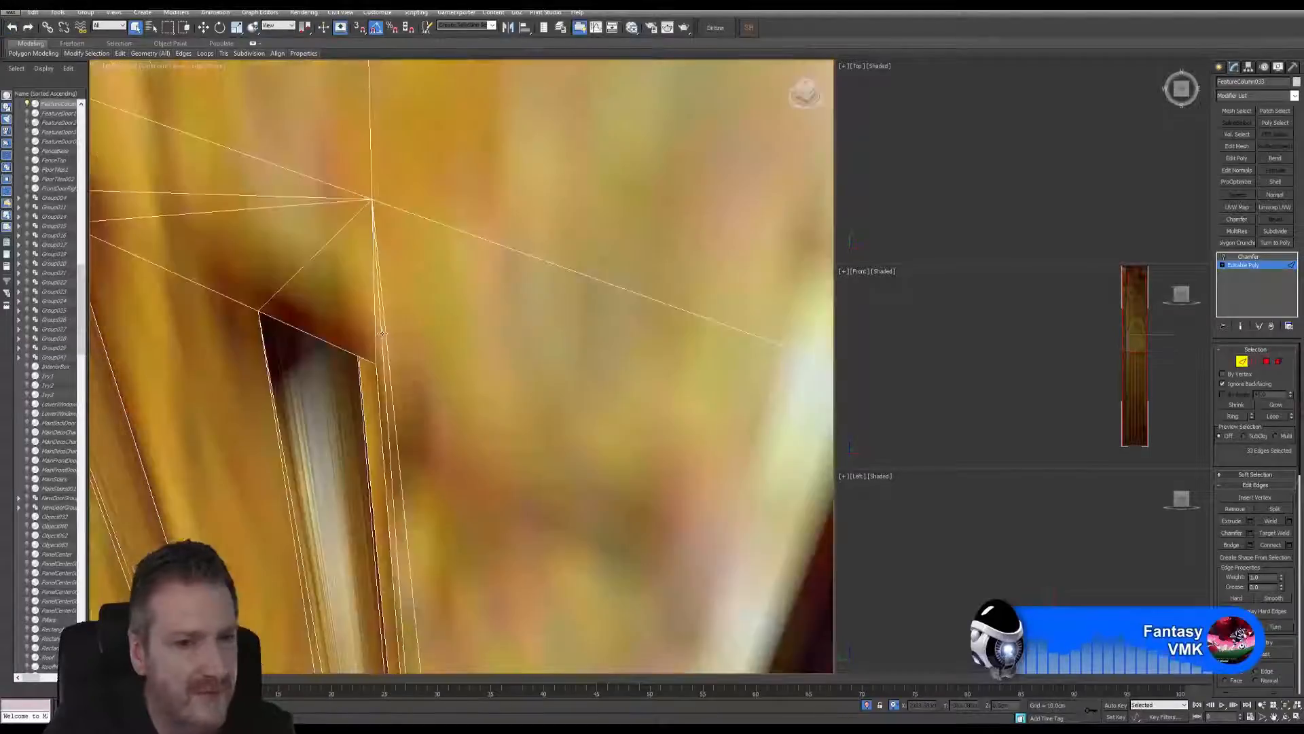
left_click(375, 329, "ctrl")
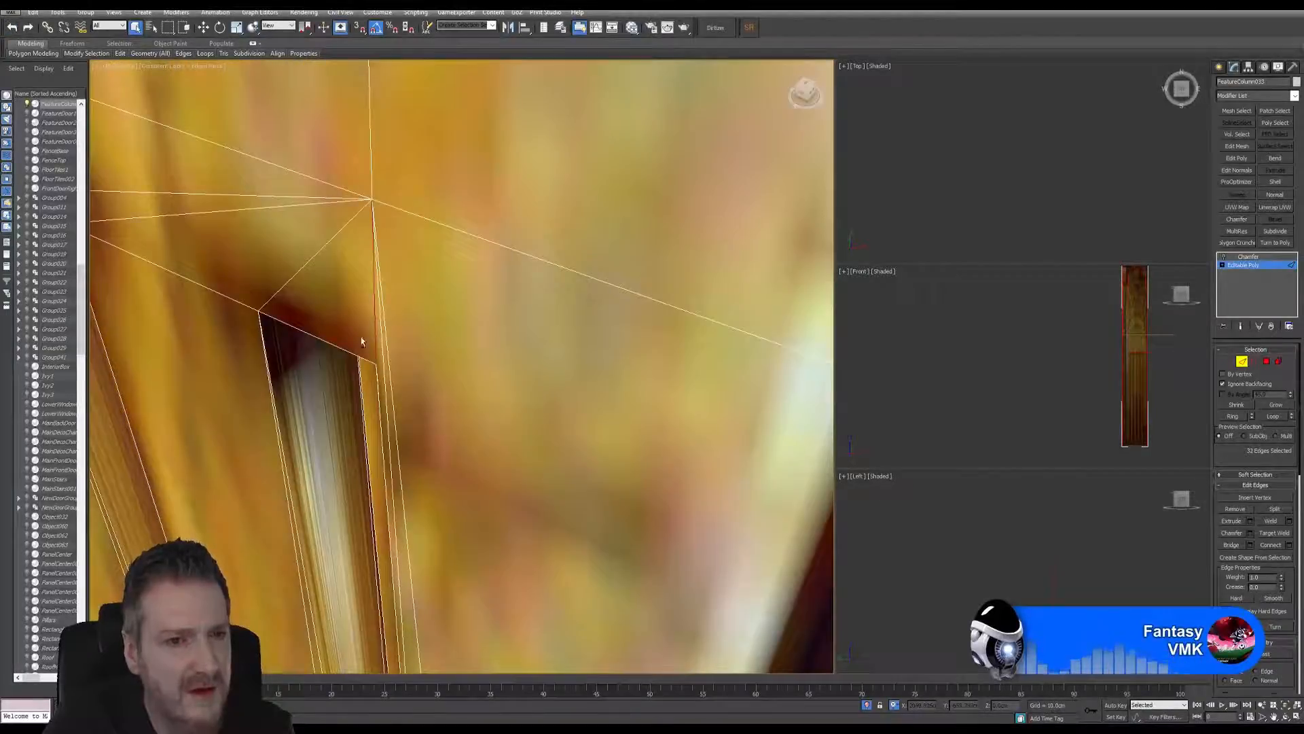
left_click(309, 337, "ctrl")
left_click(191, 284, "ctrl")
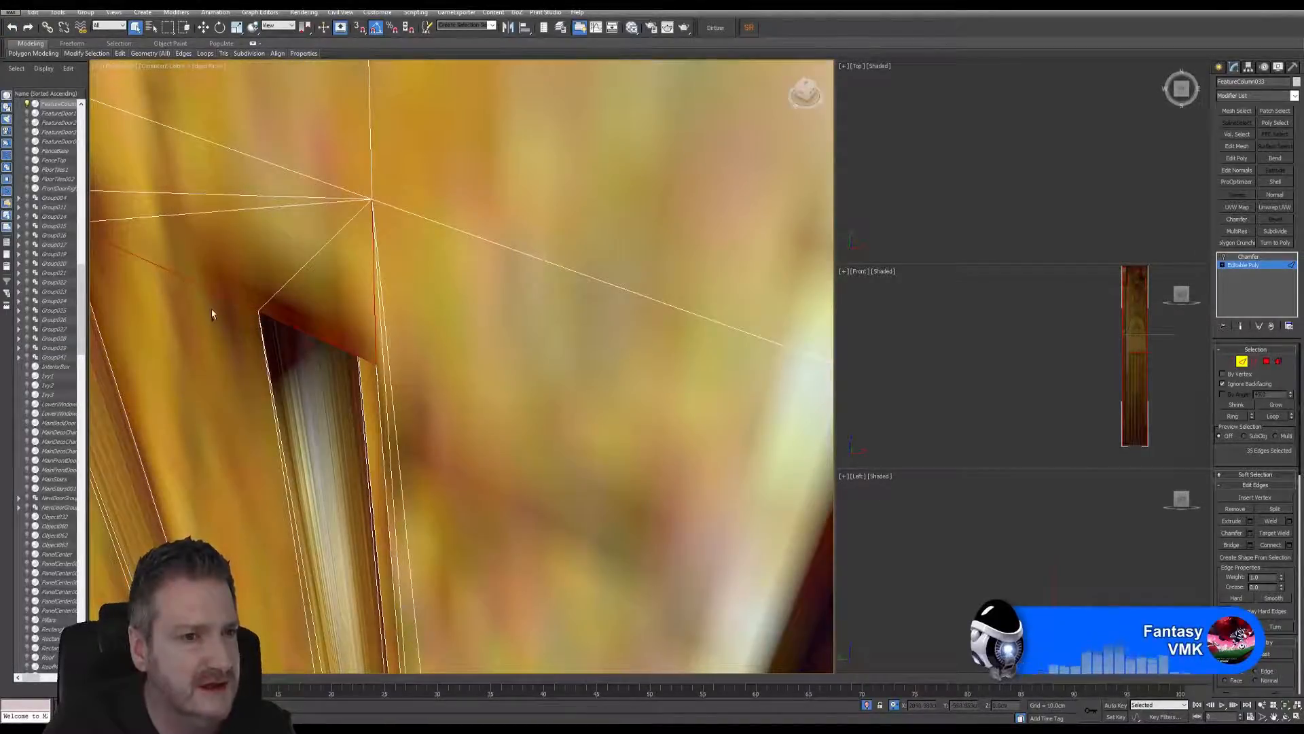
Step: Add the remaining flute-top edges and the edges linking them across the same face to the edge selection
middle_click_drag(213, 313, 355, 357)
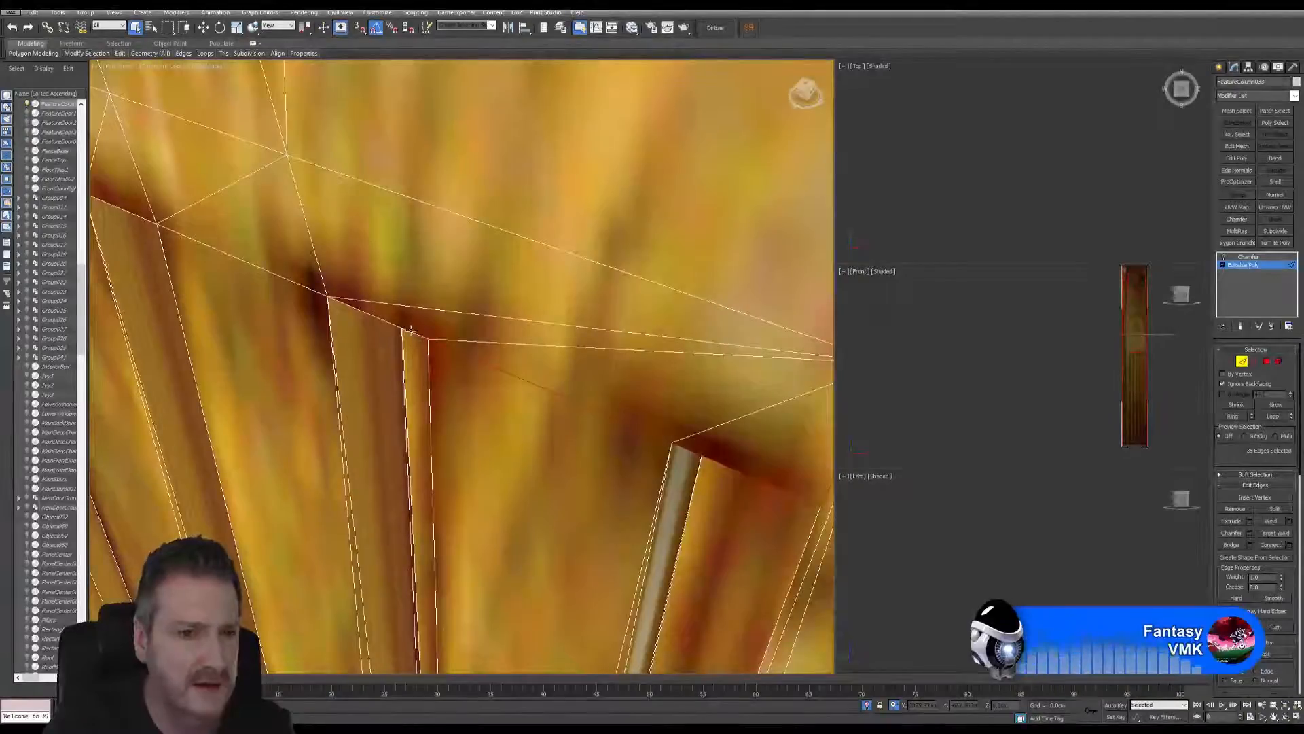
left_click(410, 331, "ctrl")
left_click(299, 292, "ctrl")
middle_click_drag(299, 292, 516, 418)
left_click(411, 369, "ctrl")
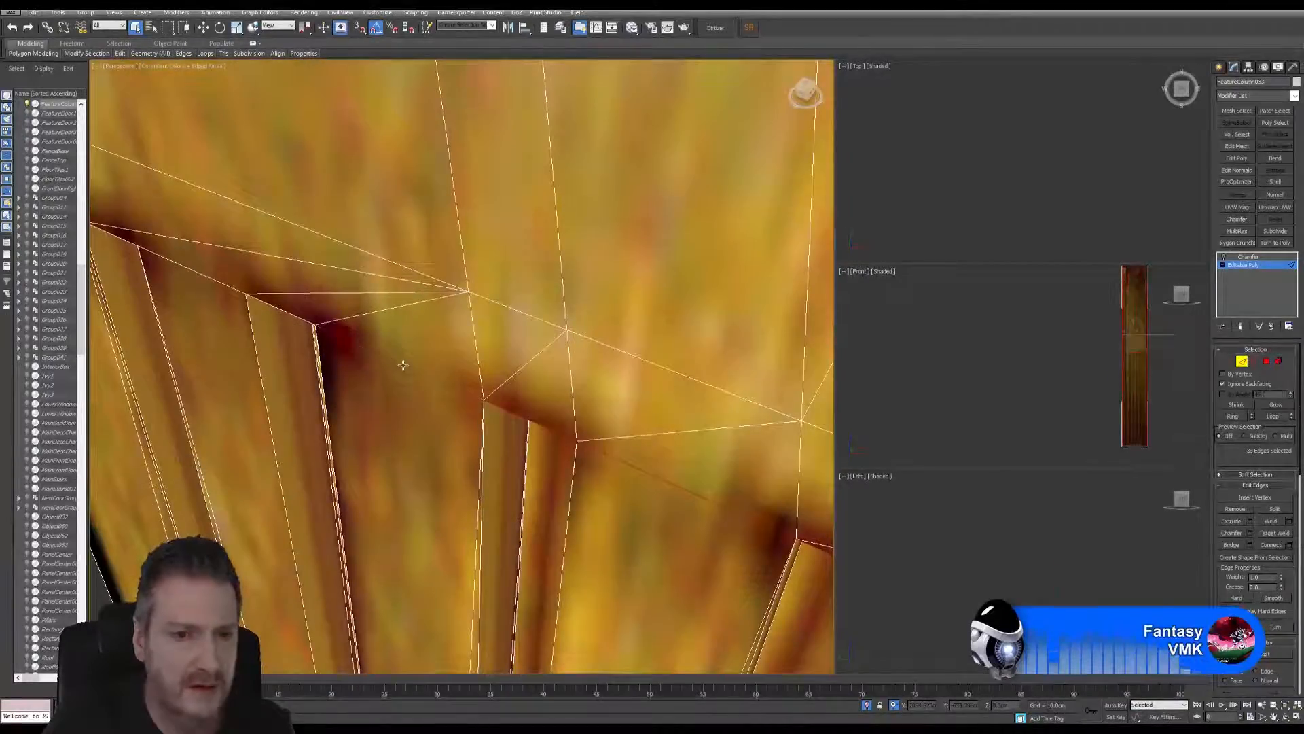
left_click(216, 283, "ctrl")
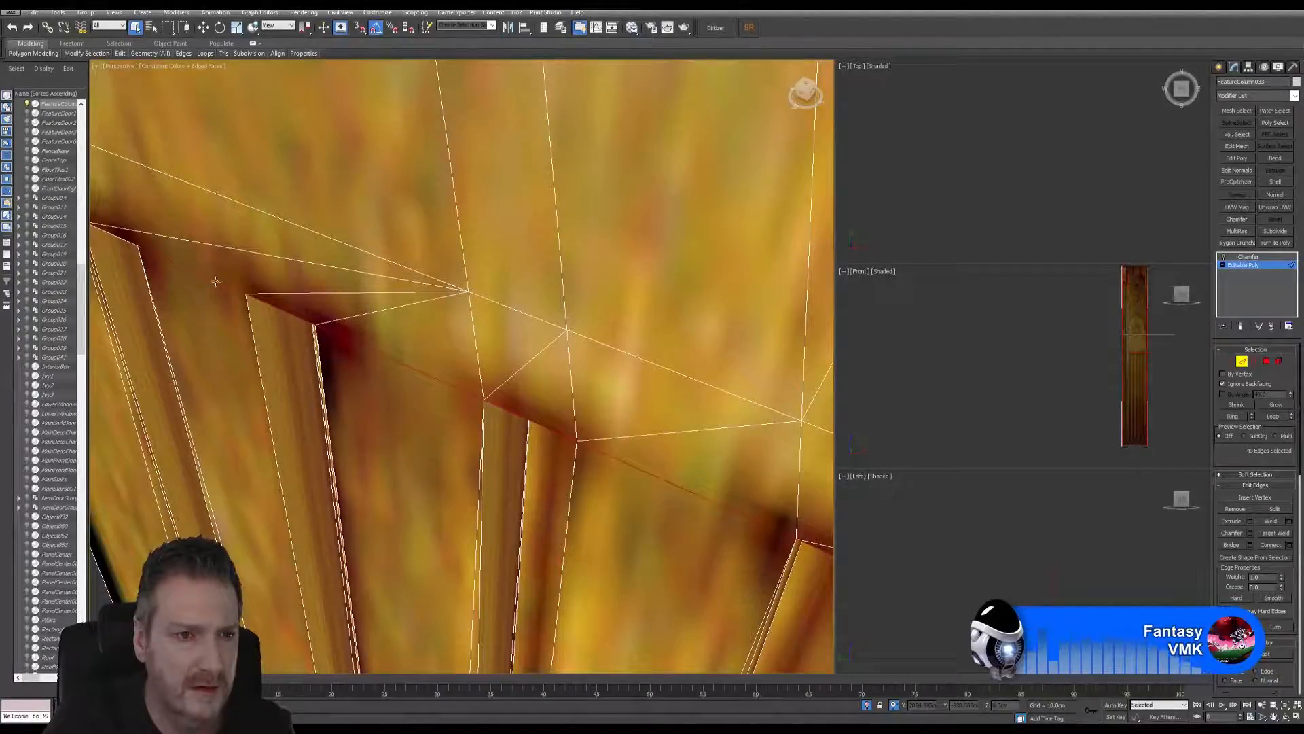
middle_click_drag(213, 283, 510, 385)
left_click(402, 351, "ctrl")
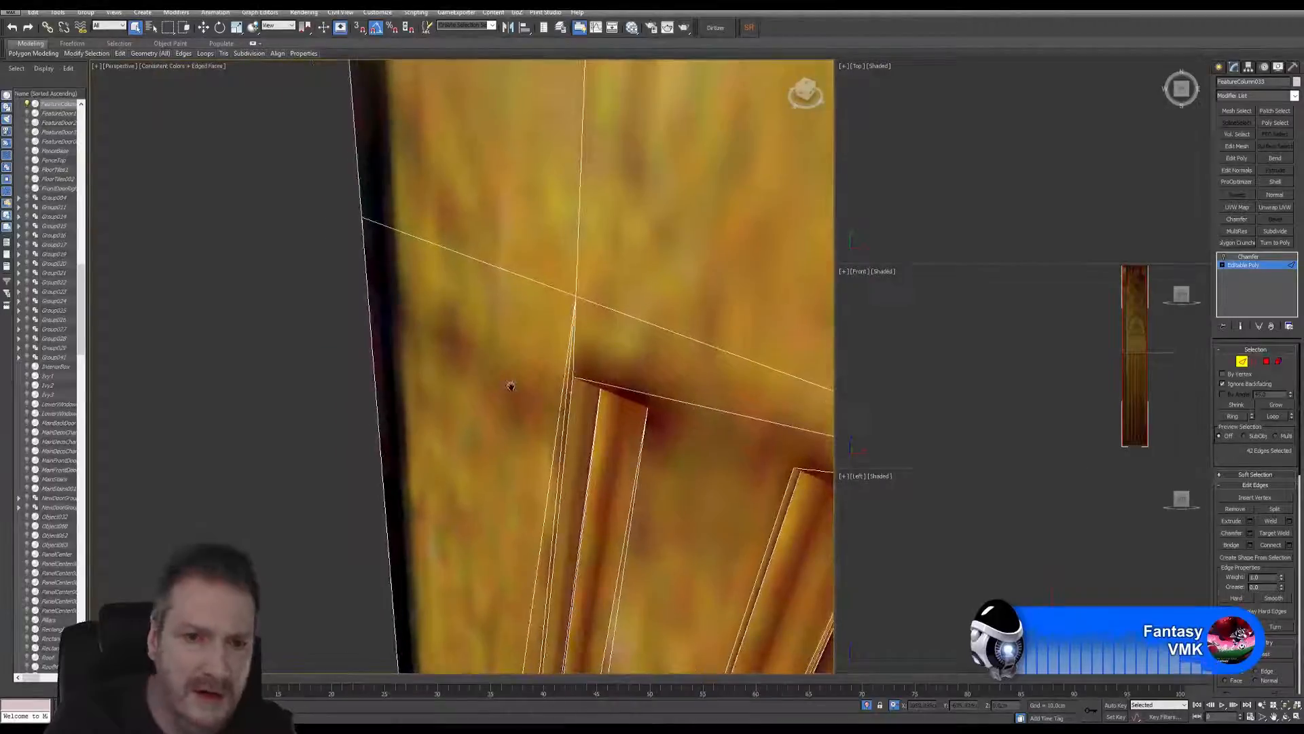
left_click(467, 394, "ctrl")
Step: Examine the column's flute tops, corner ledge and stepped sides for edges missing from the selection
scroll(467, 402, "down", 12)
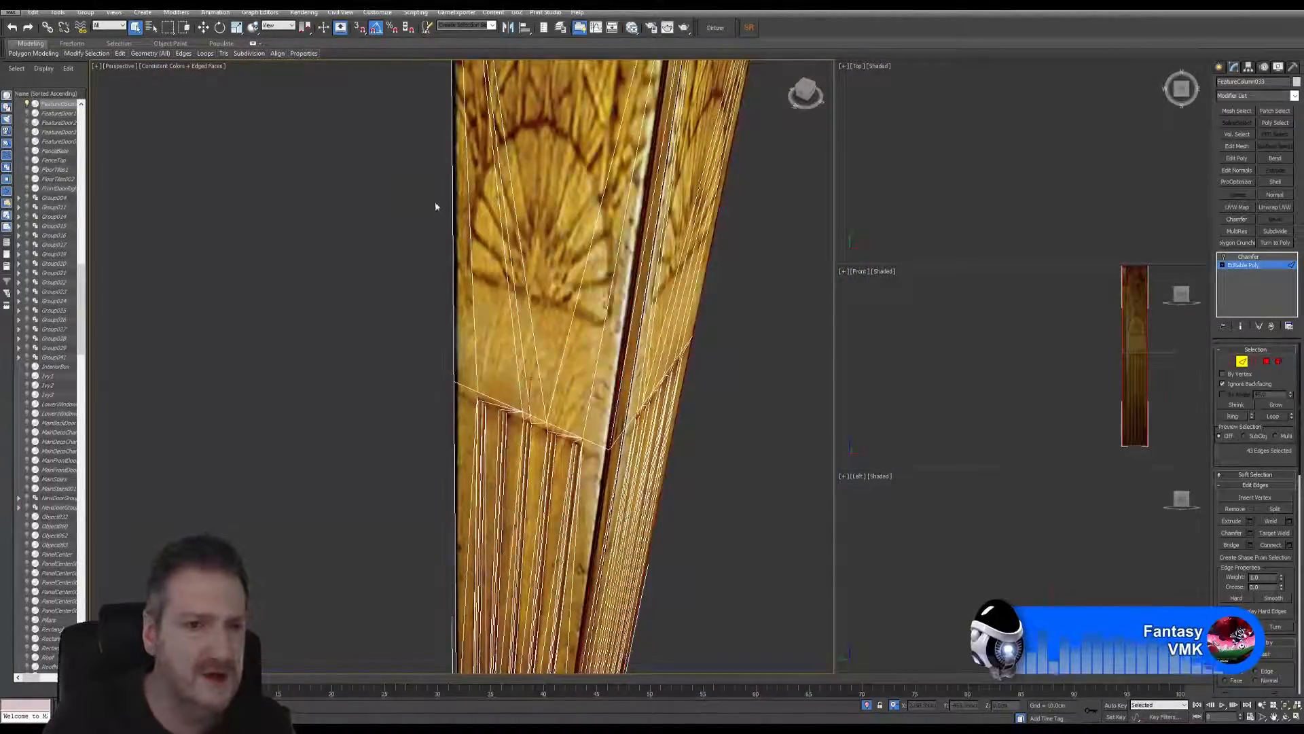
left_click(1285, 717)
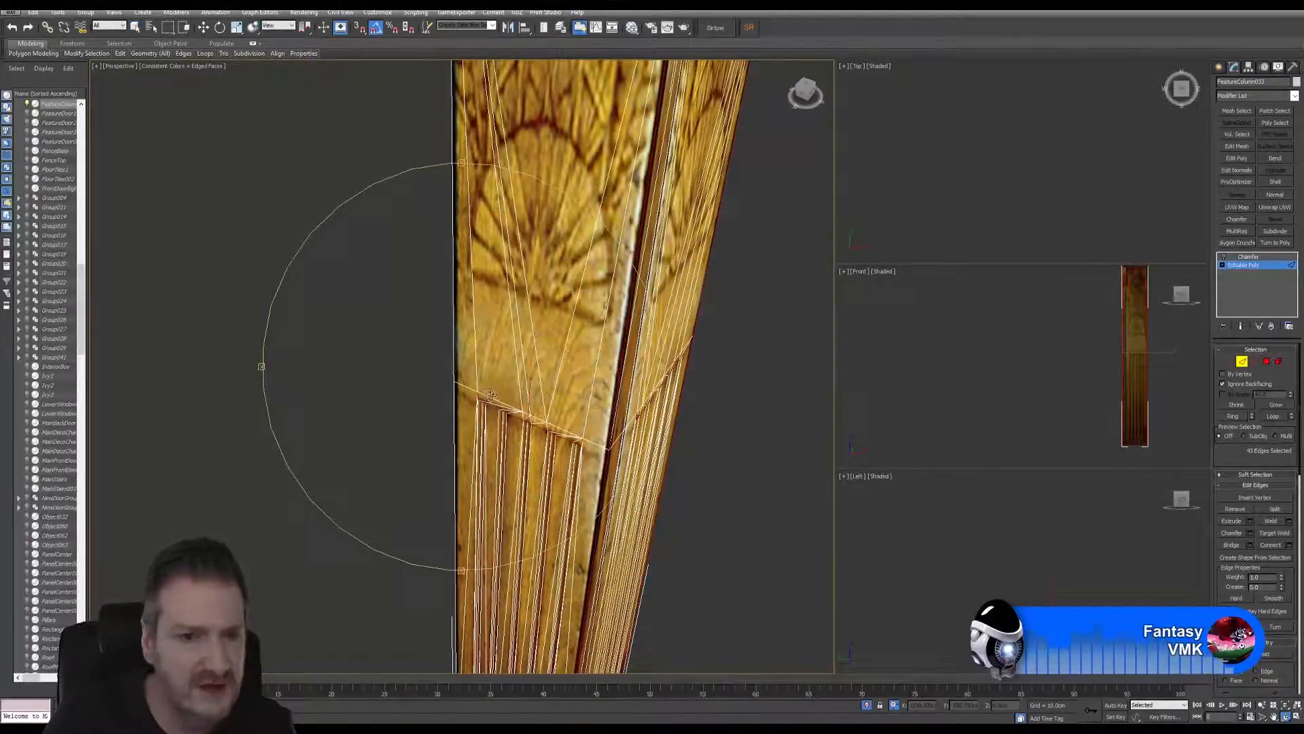
mouse_move(490, 394)
left_mouse_down()
mouse_move(547, 380)
mouse_move(494, 374)
left_mouse_up()
scroll(443, 469, "down", 3)
left_click_drag(443, 468, 436, 407)
scroll(503, 282, "up", 5)
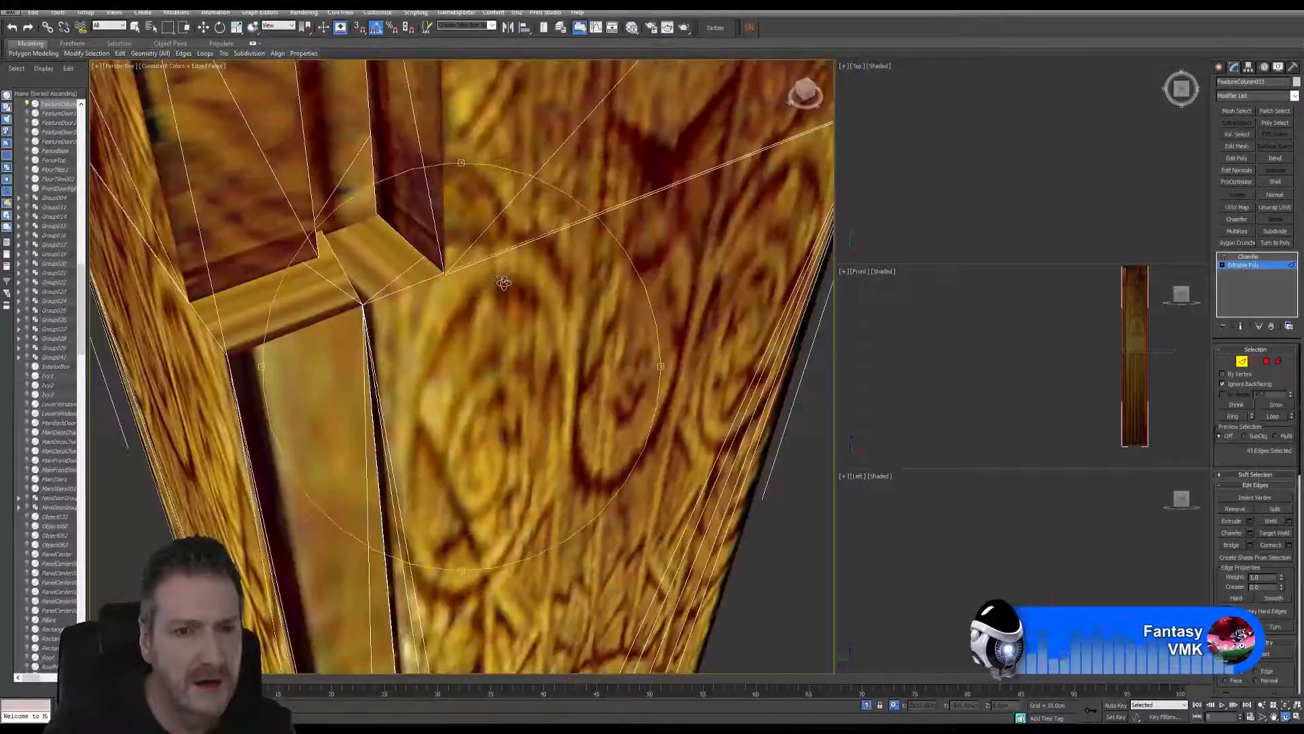
middle_click_drag(527, 298, 490, 345)
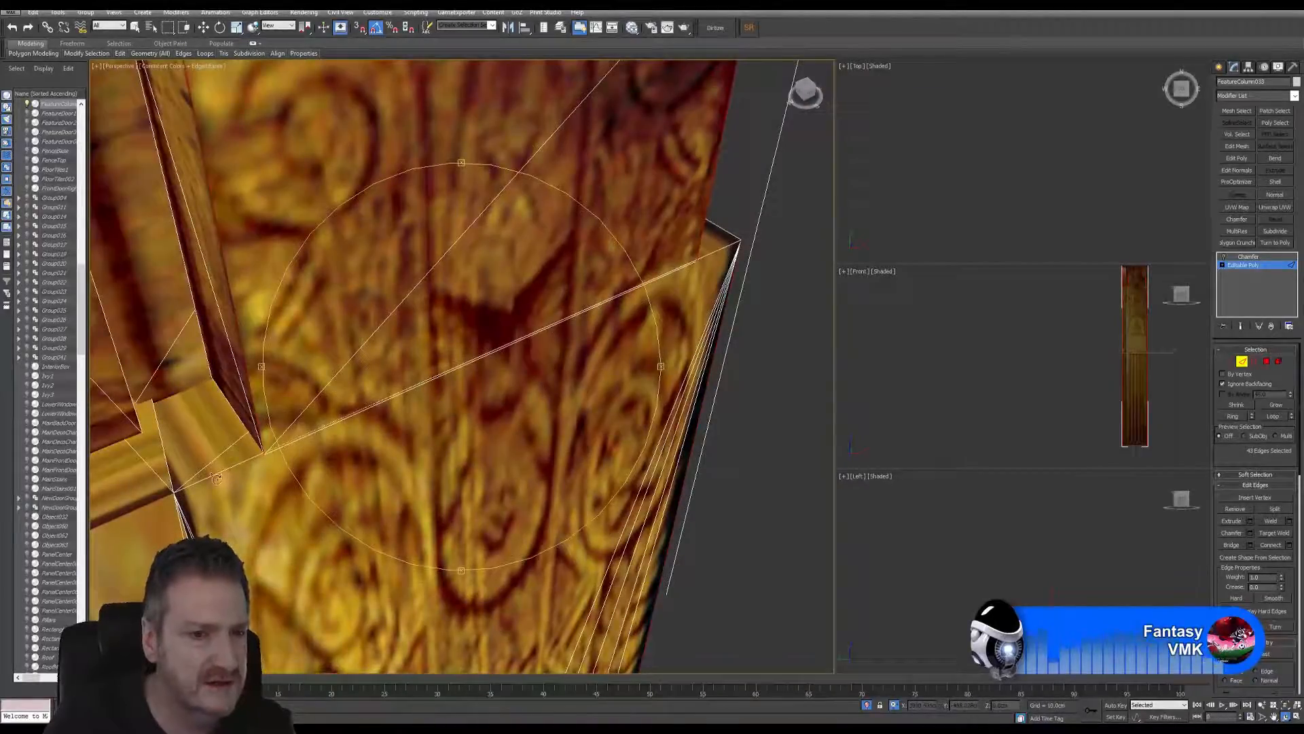
left_click_drag(409, 449, 440, 429)
scroll(448, 443, "down", 5)
scroll(486, 425, "up", 10)
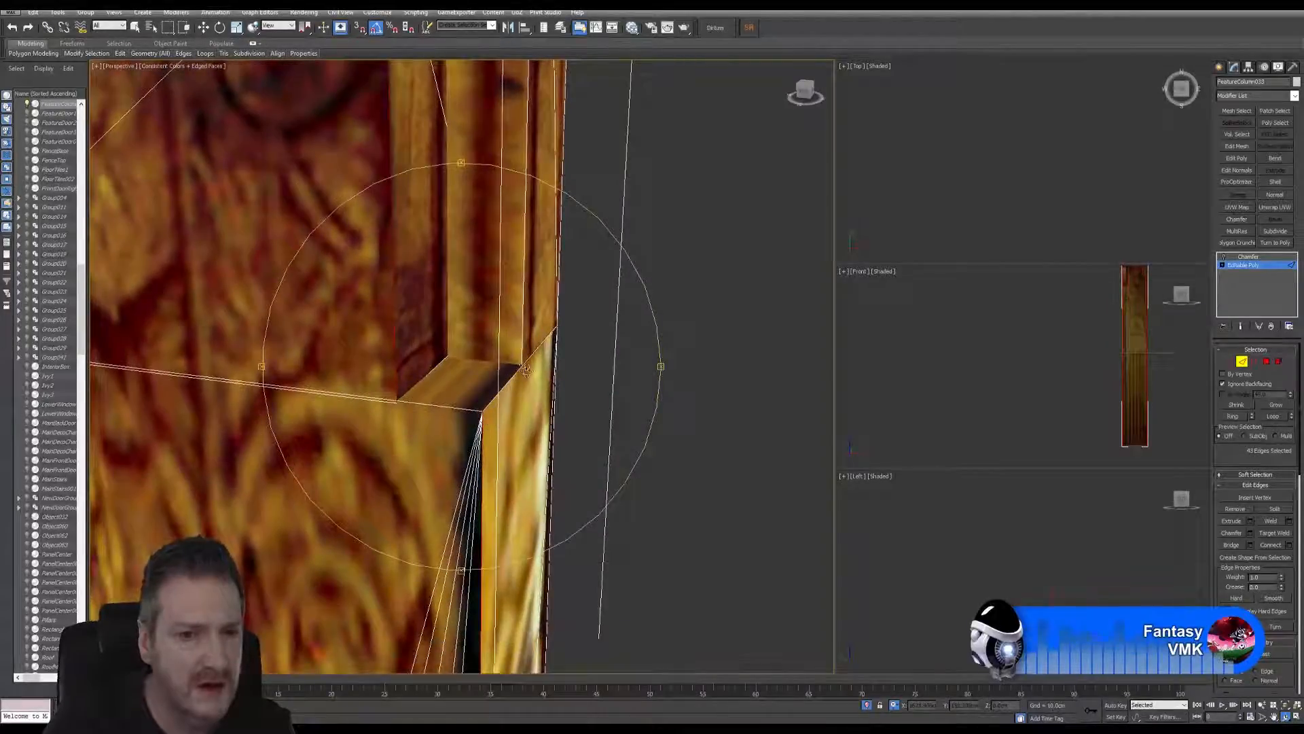
left_click(135, 27)
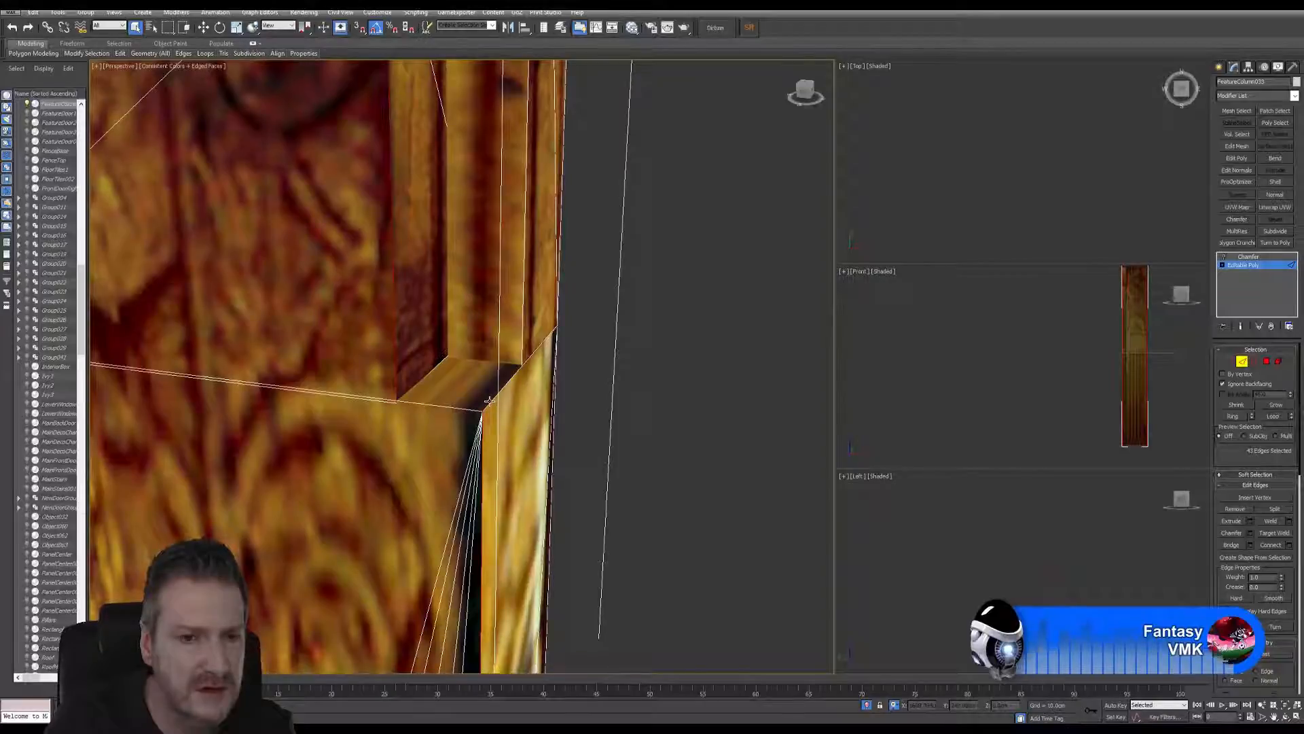
left_click(488, 400, "ctrl")
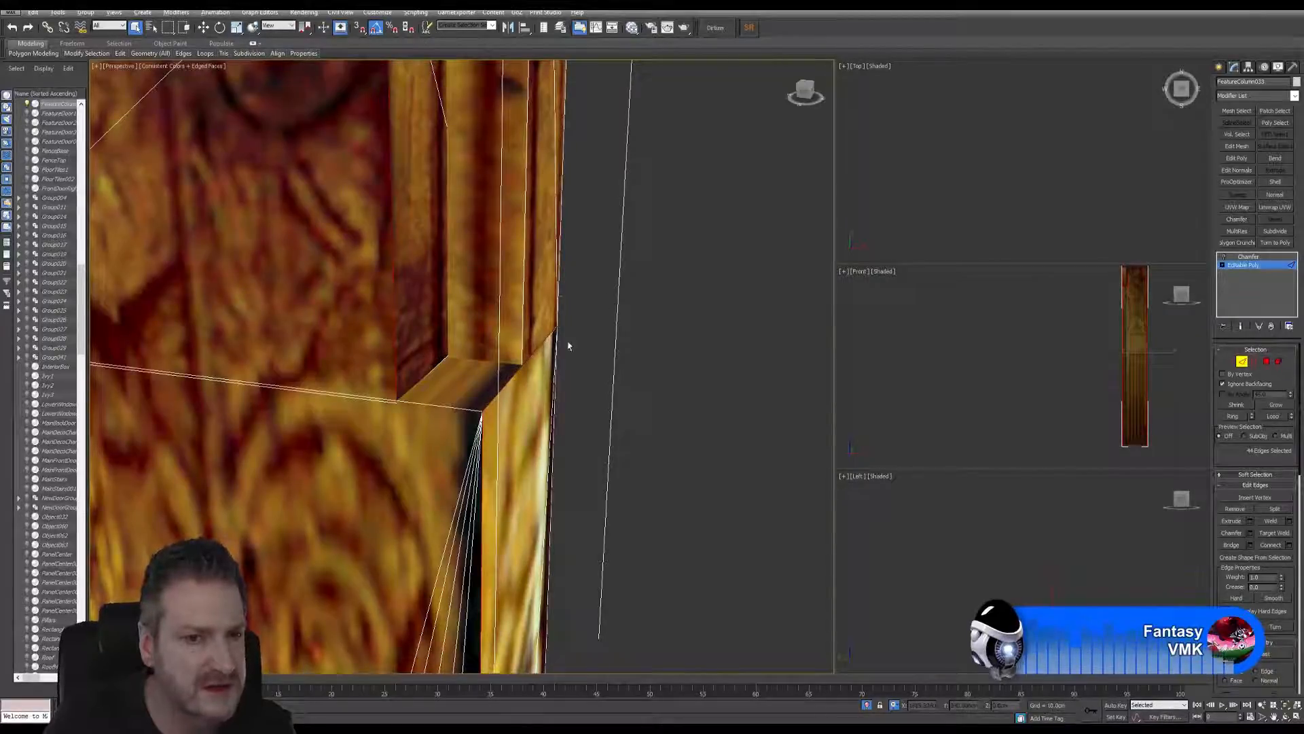
key("ctrl+z")
Step: Add the long outer edges along the top of the column's two wings to the edge selection
middle_click_drag(247, 340, 432, 466)
scroll(386, 434, "down", 8)
scroll(373, 414, "up", 4)
scroll(419, 275, "up", 6)
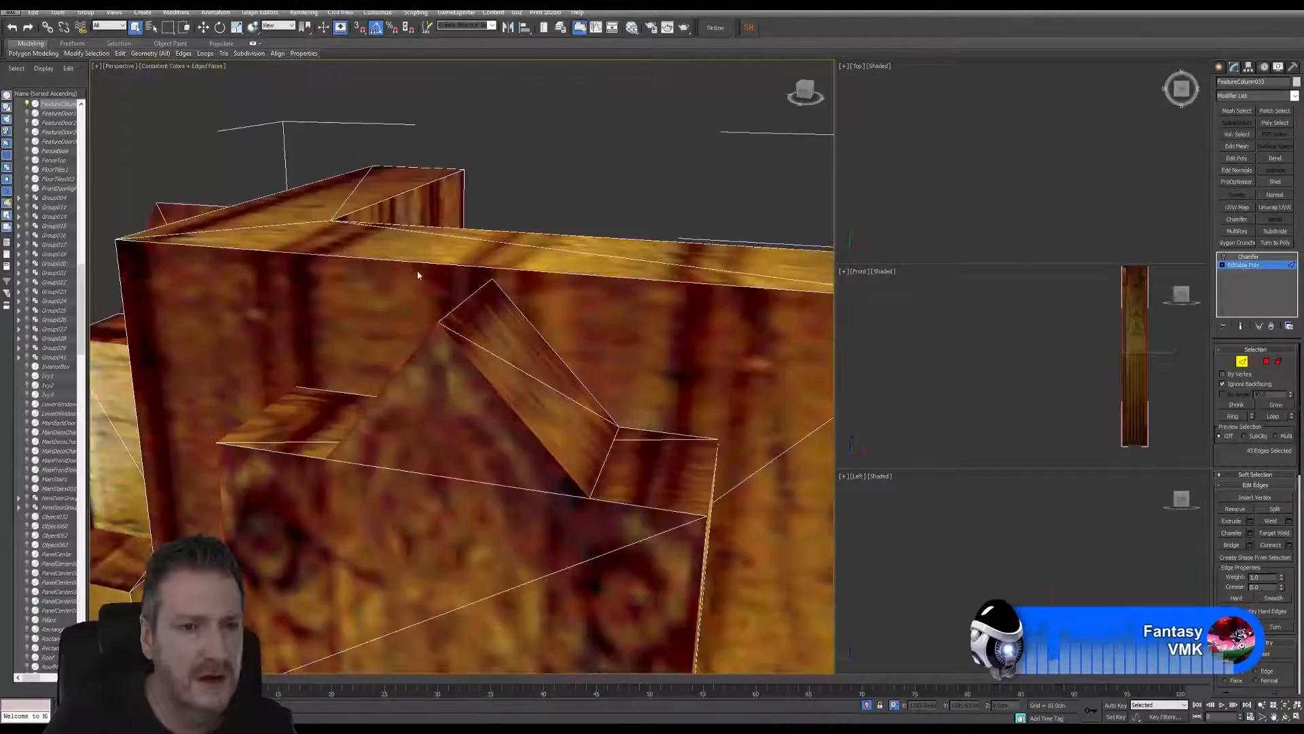
middle_click_drag(456, 380, 492, 396)
left_click(373, 312, "ctrl")
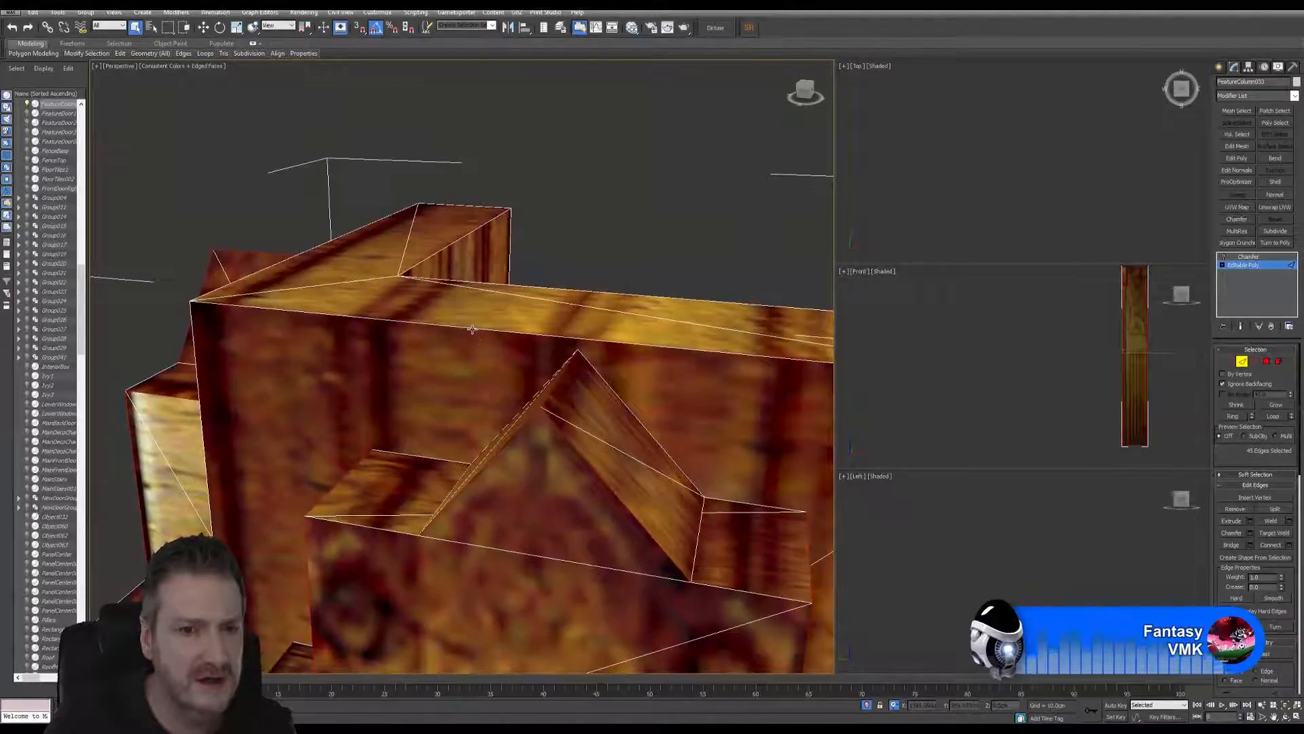
middle_click_drag(360, 306, 403, 313)
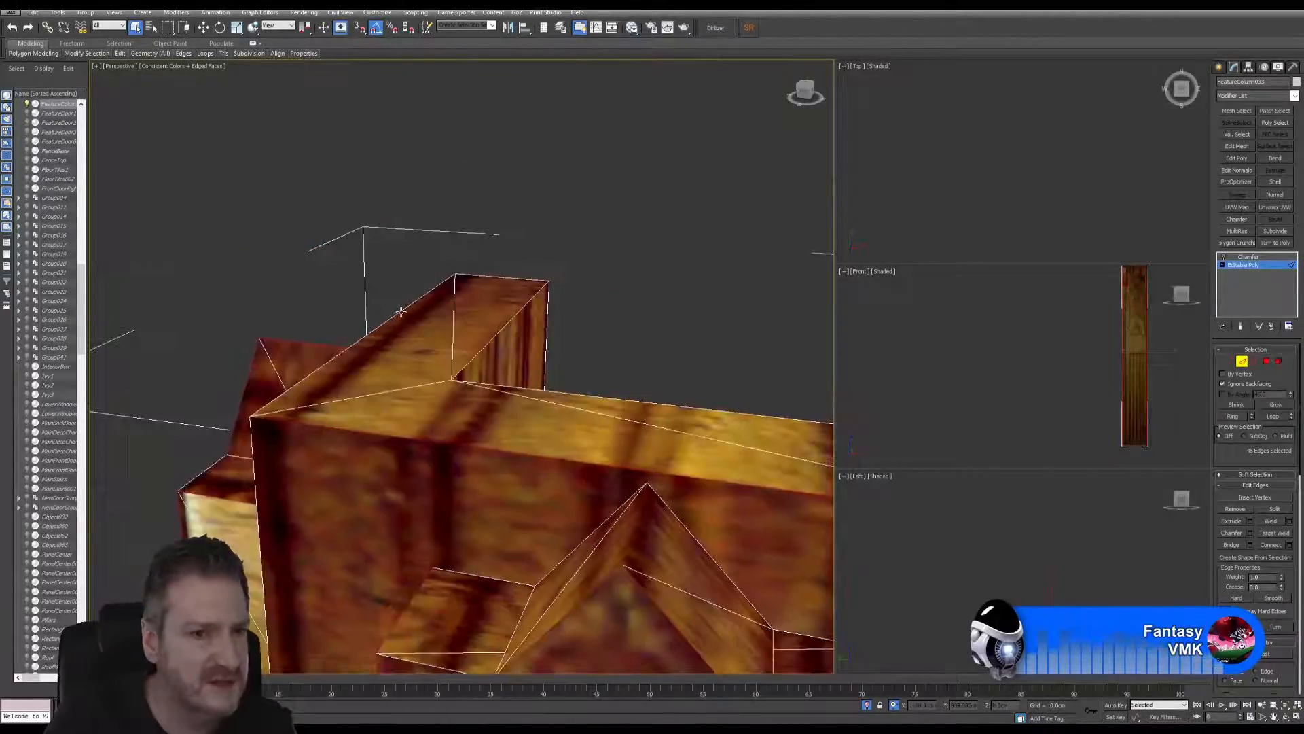
left_click(401, 312, "ctrl")
Step: Add the short end edges on top of both column wings to the edge selection
middle_click_drag(541, 436, 387, 418)
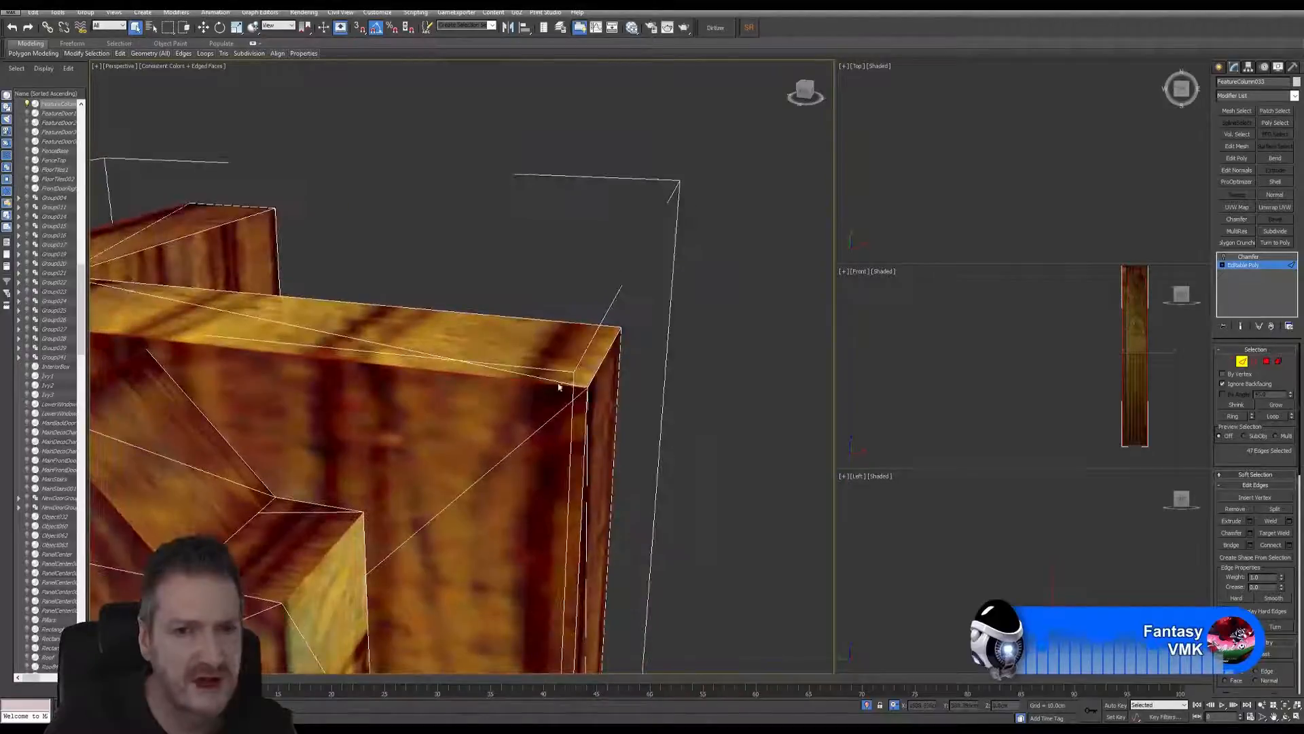
left_click(597, 369, "ctrl")
middle_click_drag(373, 271, 455, 395)
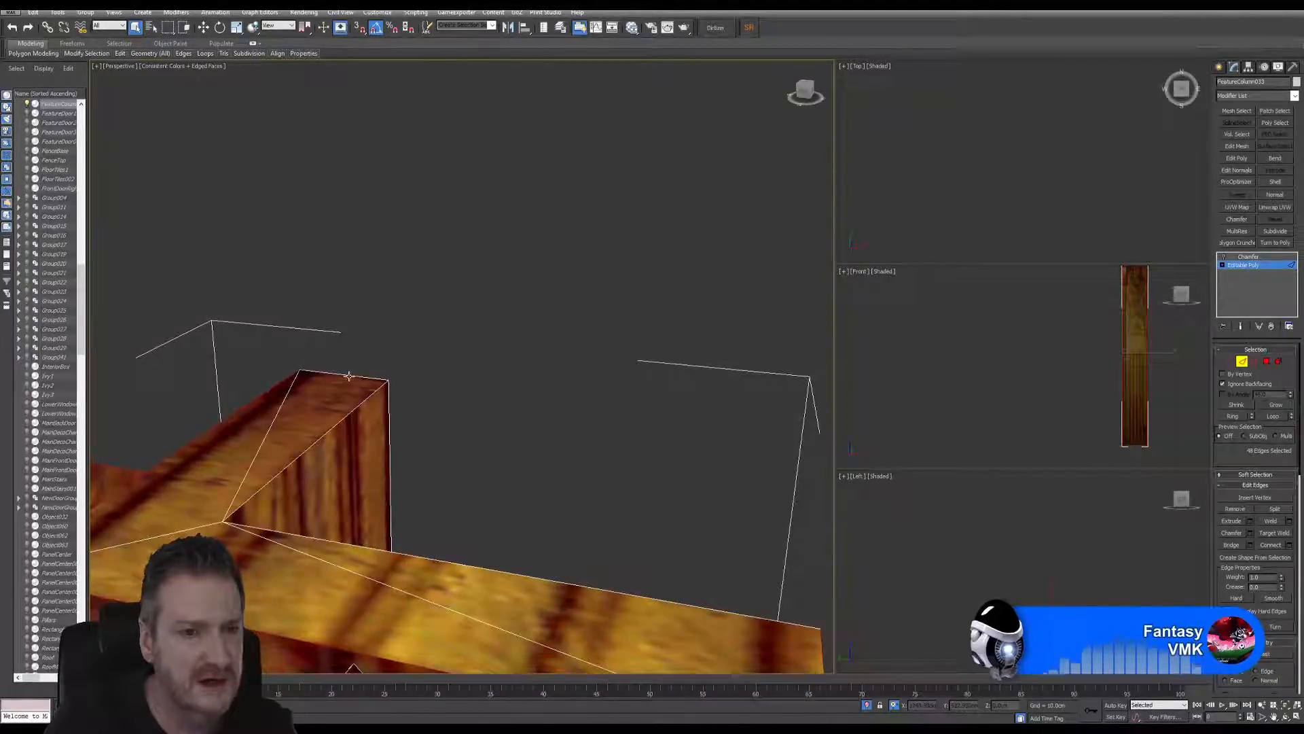
left_click(370, 384, "ctrl")
Step: Examine the column's stepped top and carved faces from several sides to check the selected edges
middle_click_drag(574, 483, 350, 415, "alt")
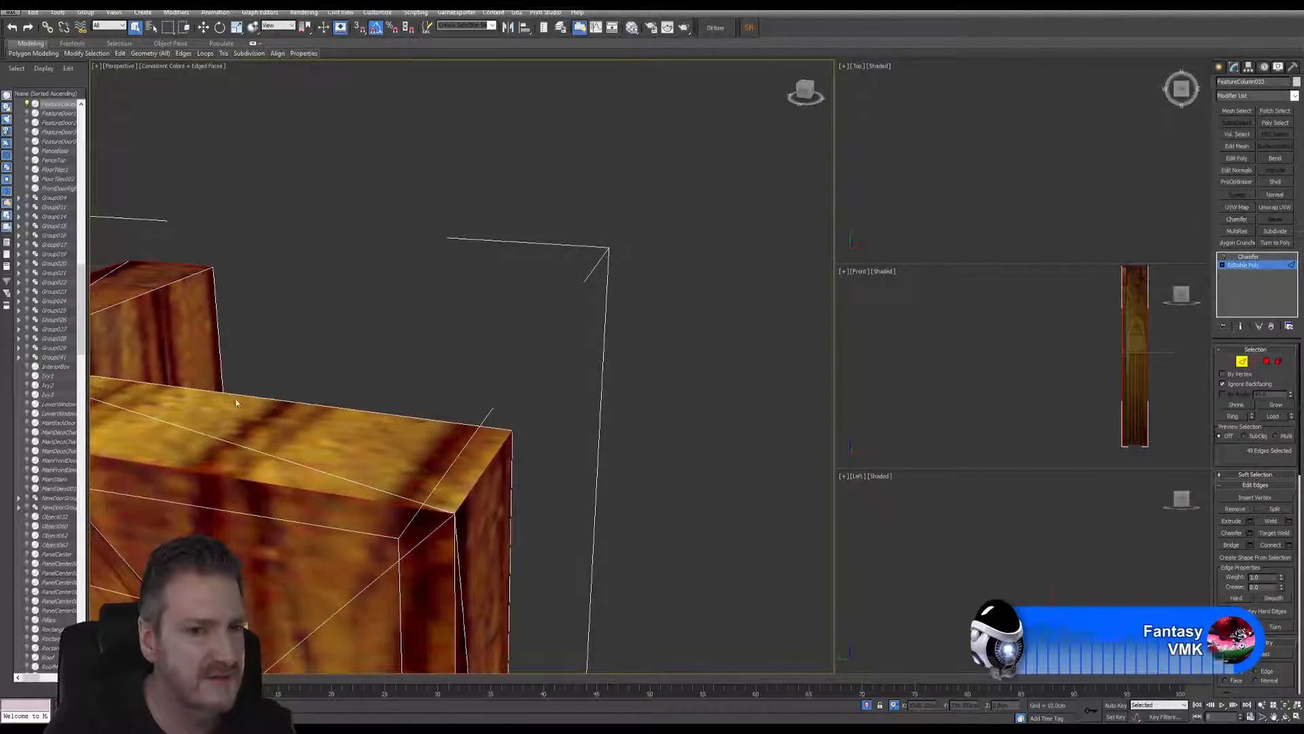
middle_click_drag(350, 413, 428, 405, "alt")
scroll(430, 420, "down", 4)
middle_click_drag(506, 446, 488, 394)
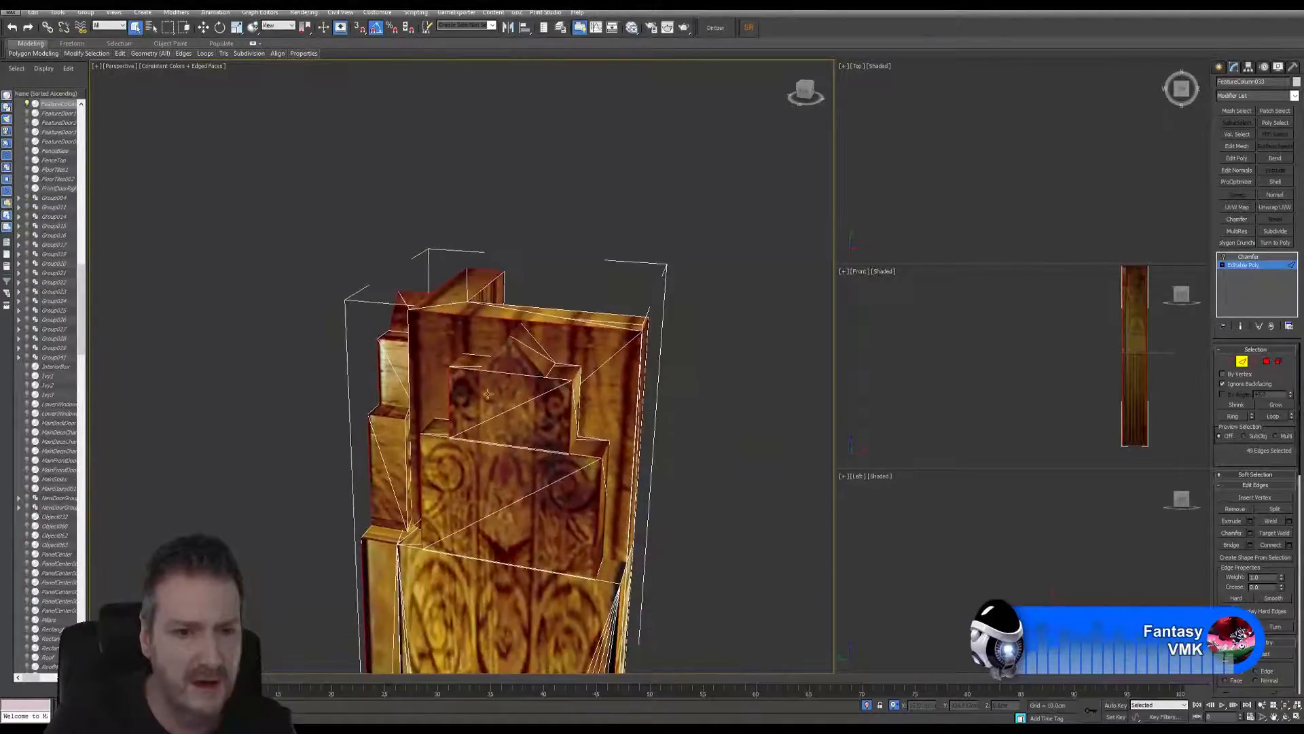
left_click(1284, 718)
left_click_drag(370, 438, 457, 434)
scroll(347, 371, "up", 5)
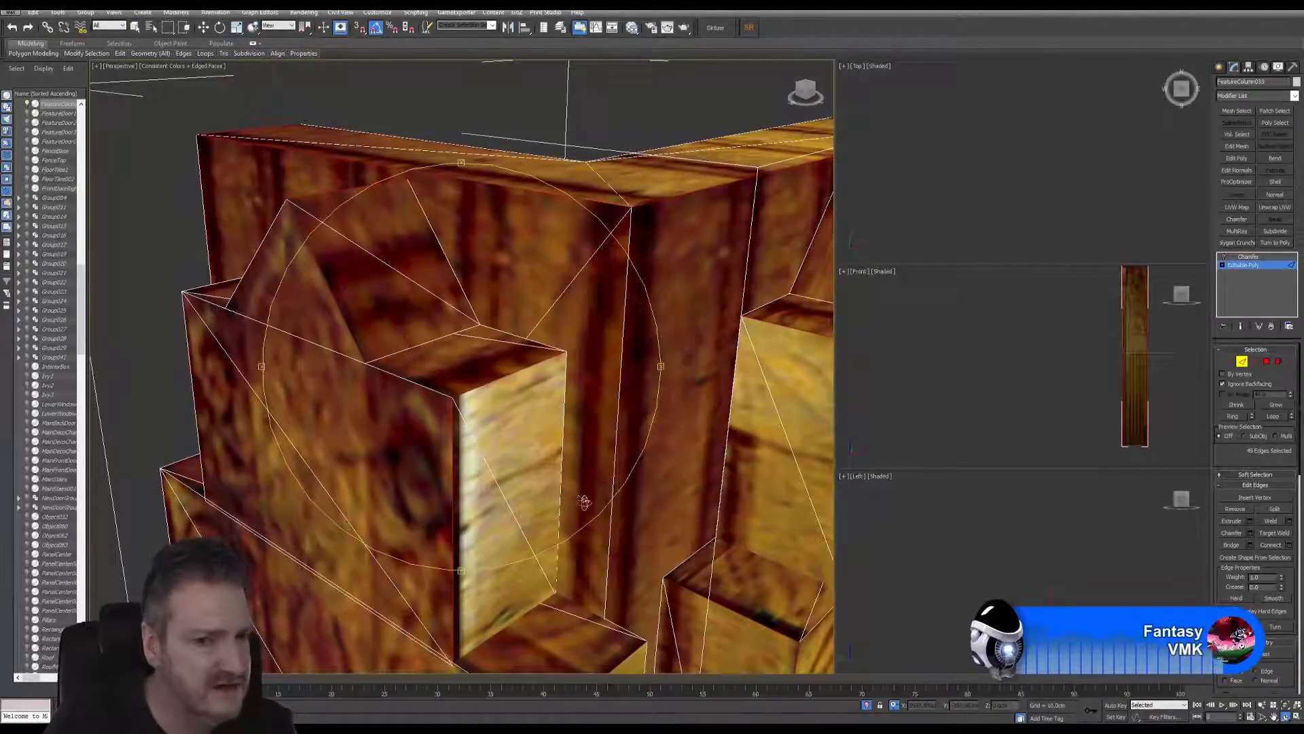
scroll(537, 424, "down", 5)
left_click_drag(490, 447, 578, 438)
middle_click_drag(578, 438, 566, 333)
left_click_drag(551, 413, 549, 428)
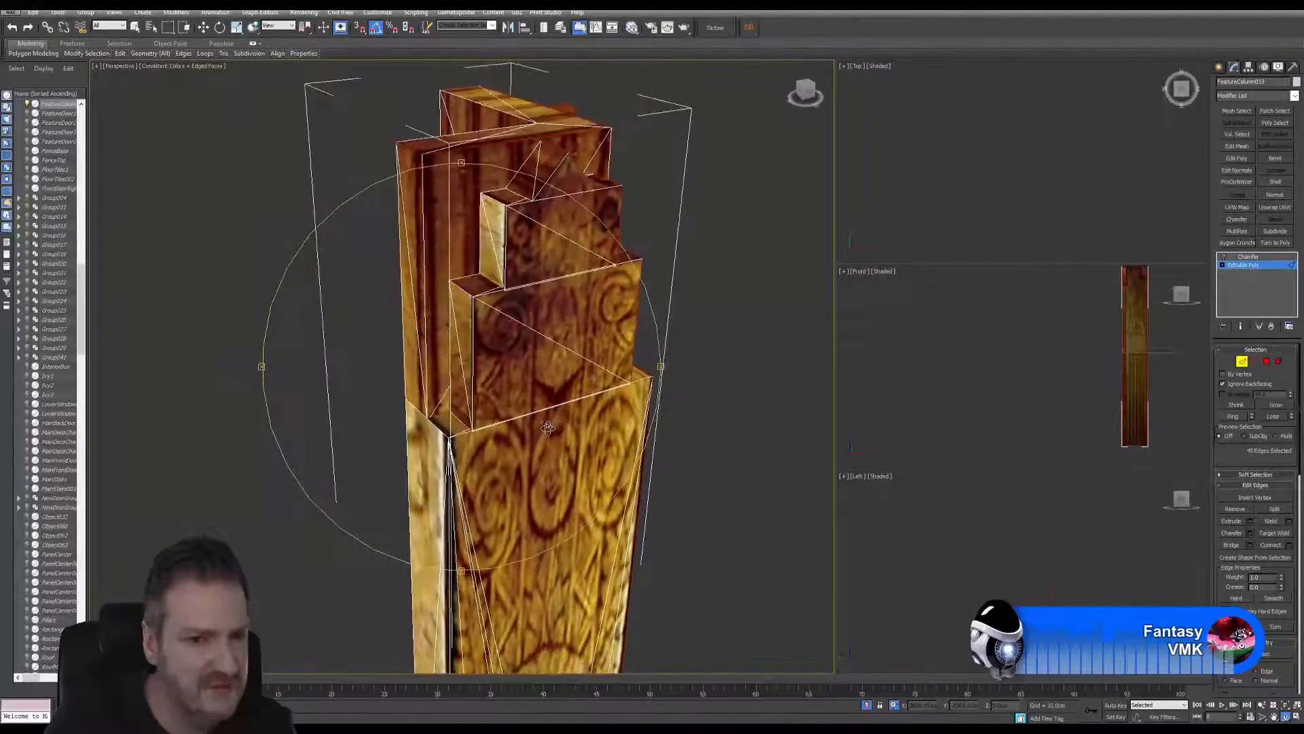
left_click_drag(499, 477, 480, 405)
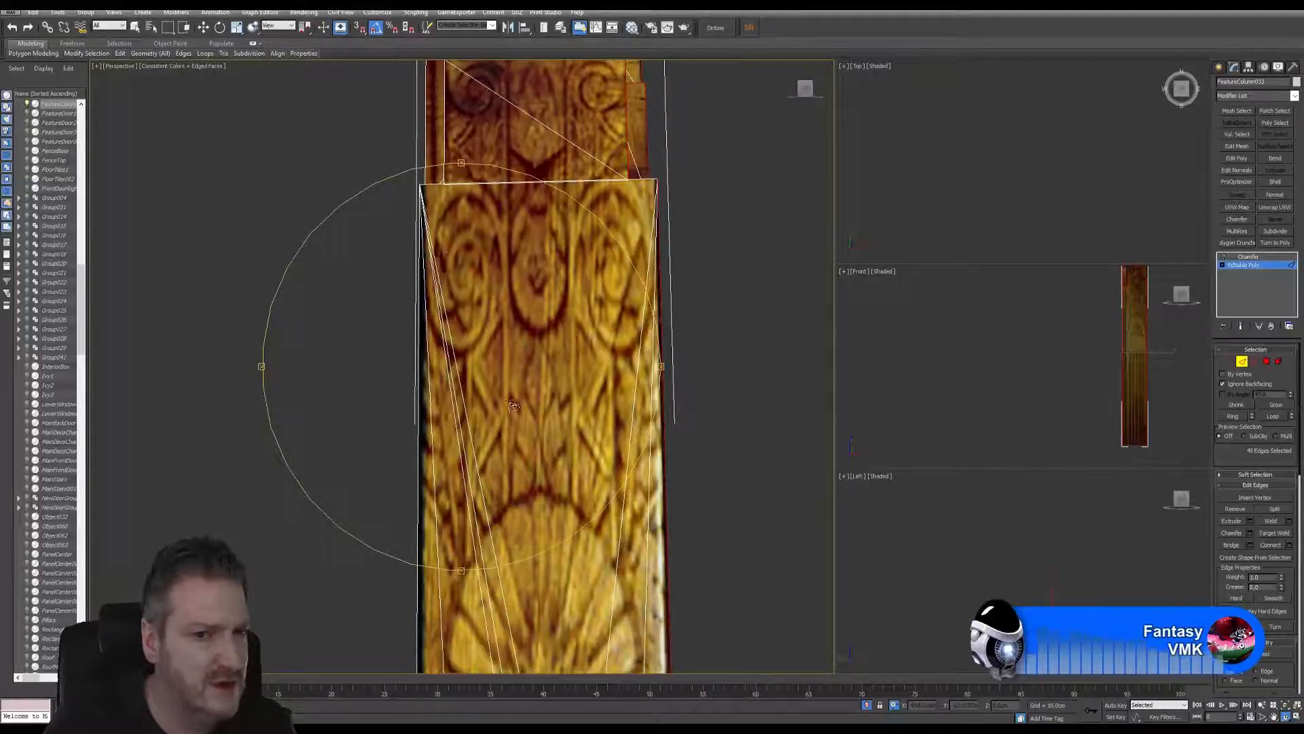
Step: Add the remaining long vertical edges along the column's inner corner, beside the carved panels and flutes, to the edge selection
left_click_drag(425, 469, 604, 394)
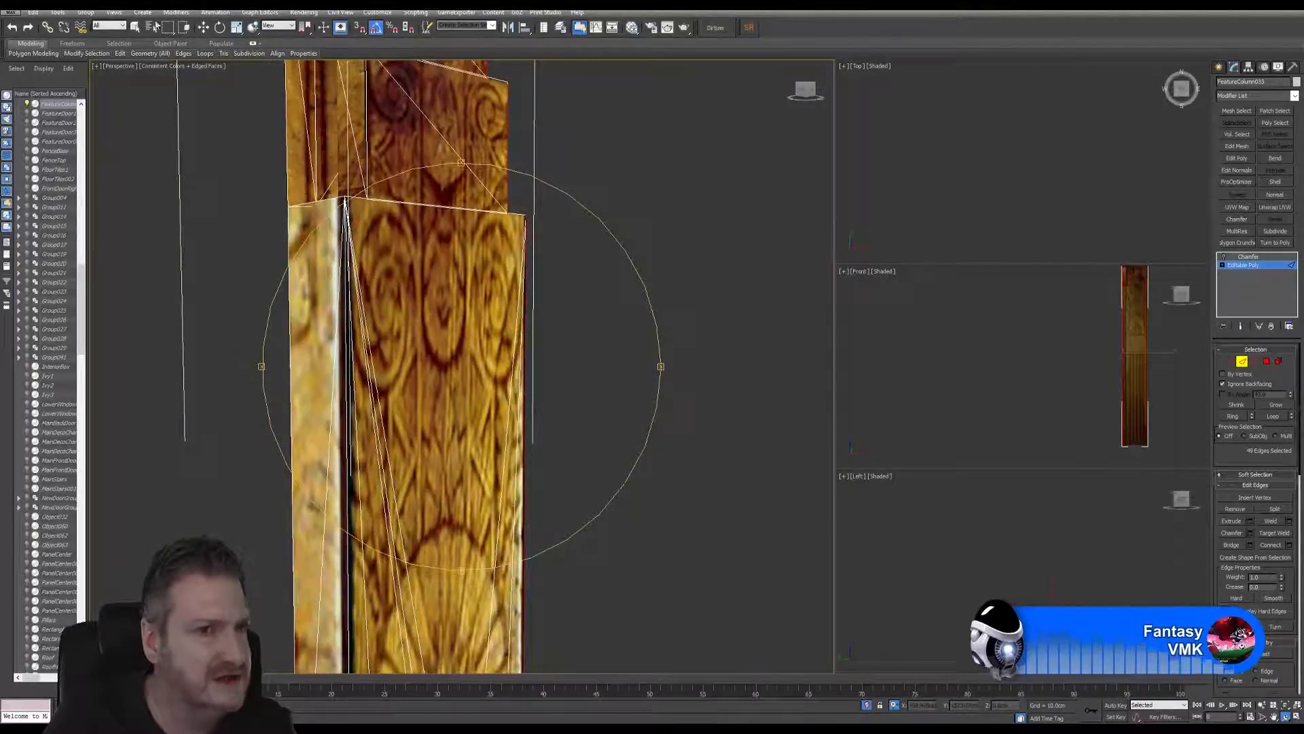
left_click(136, 27)
middle_click_drag(383, 539, 388, 490)
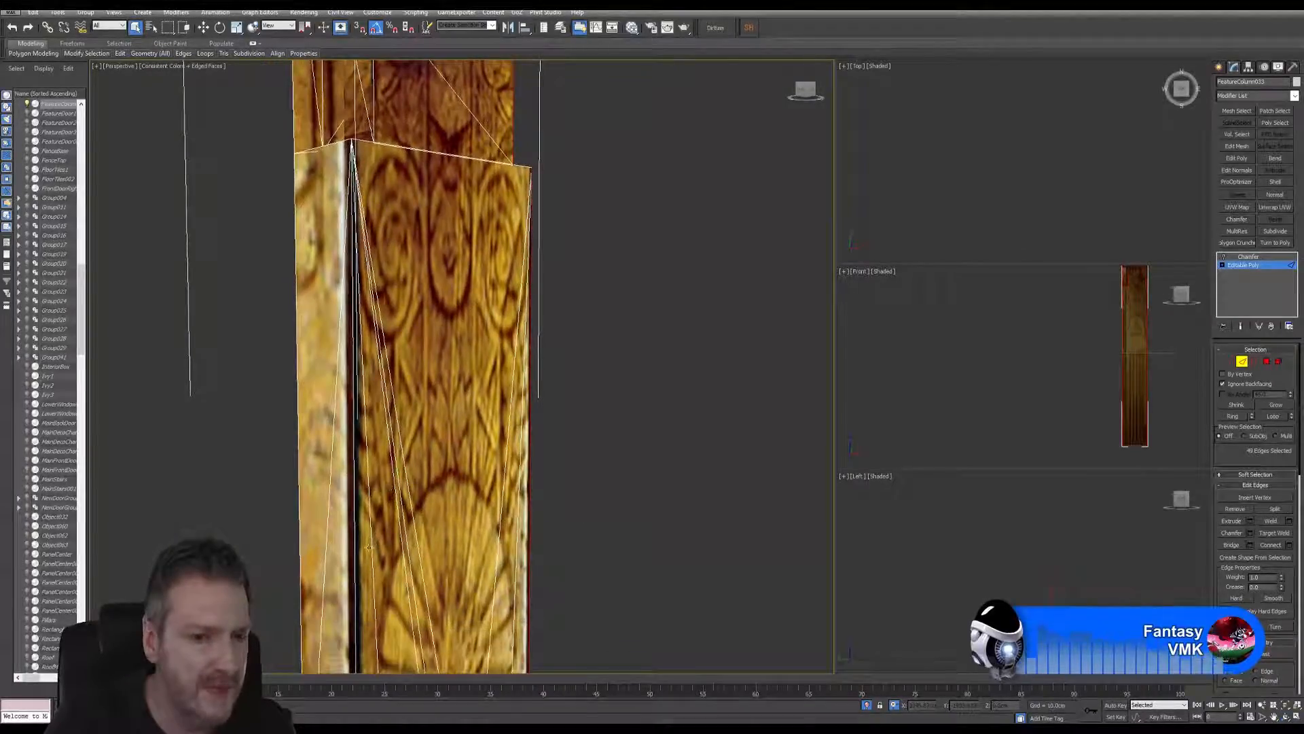
middle_click_drag(355, 582, 377, 252)
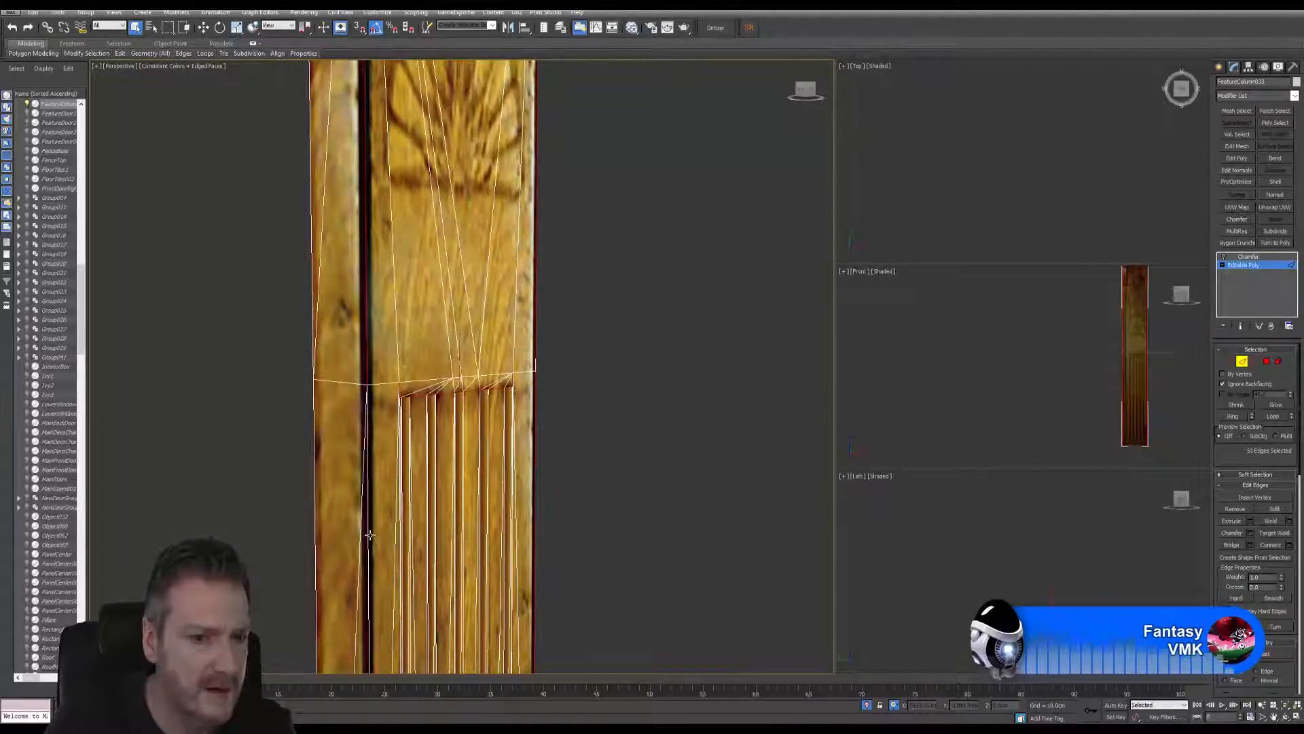
scroll(385, 548, "down", 3)
middle_click_drag(392, 523, 438, 299)
scroll(438, 299, "up", 2)
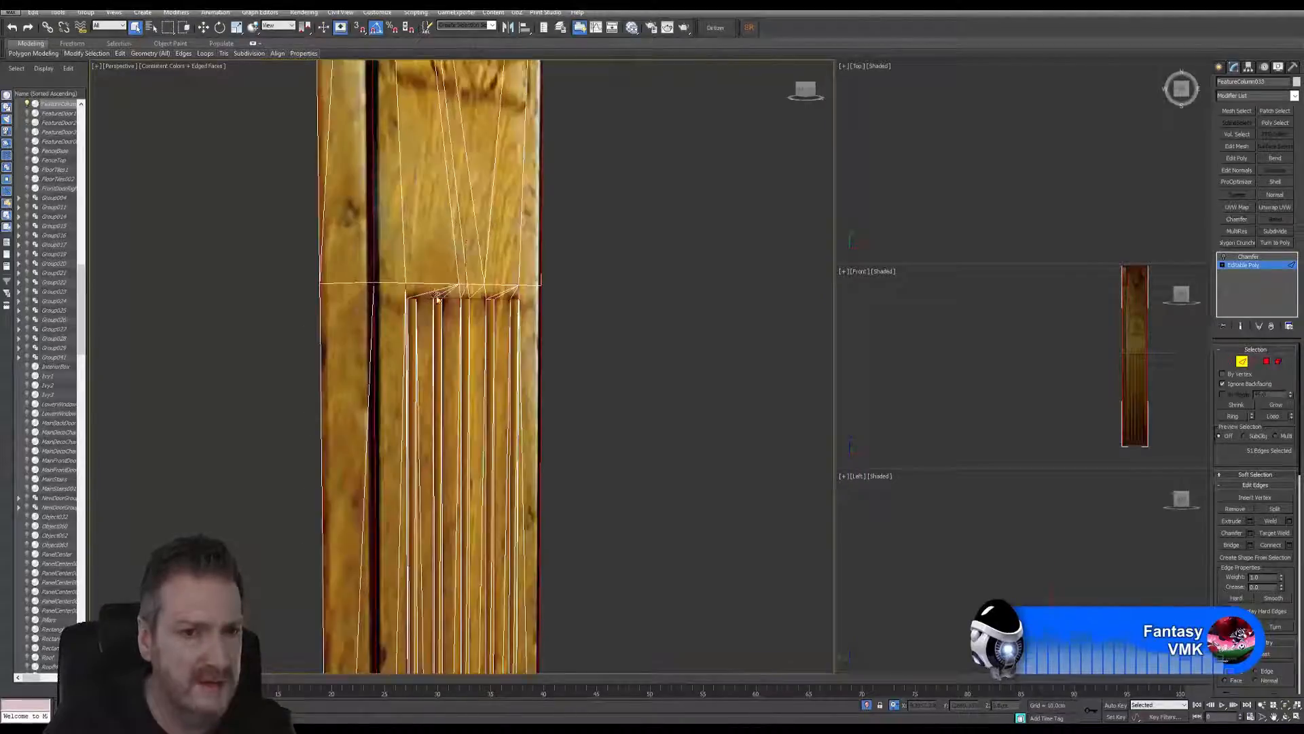
Step: Return to the Chamfer modifier above the column's base mesh and turn its effect on
middle_click_drag(600, 349, 438, 311, "alt")
scroll(438, 314, "up", 3)
scroll(408, 309, "up", 5)
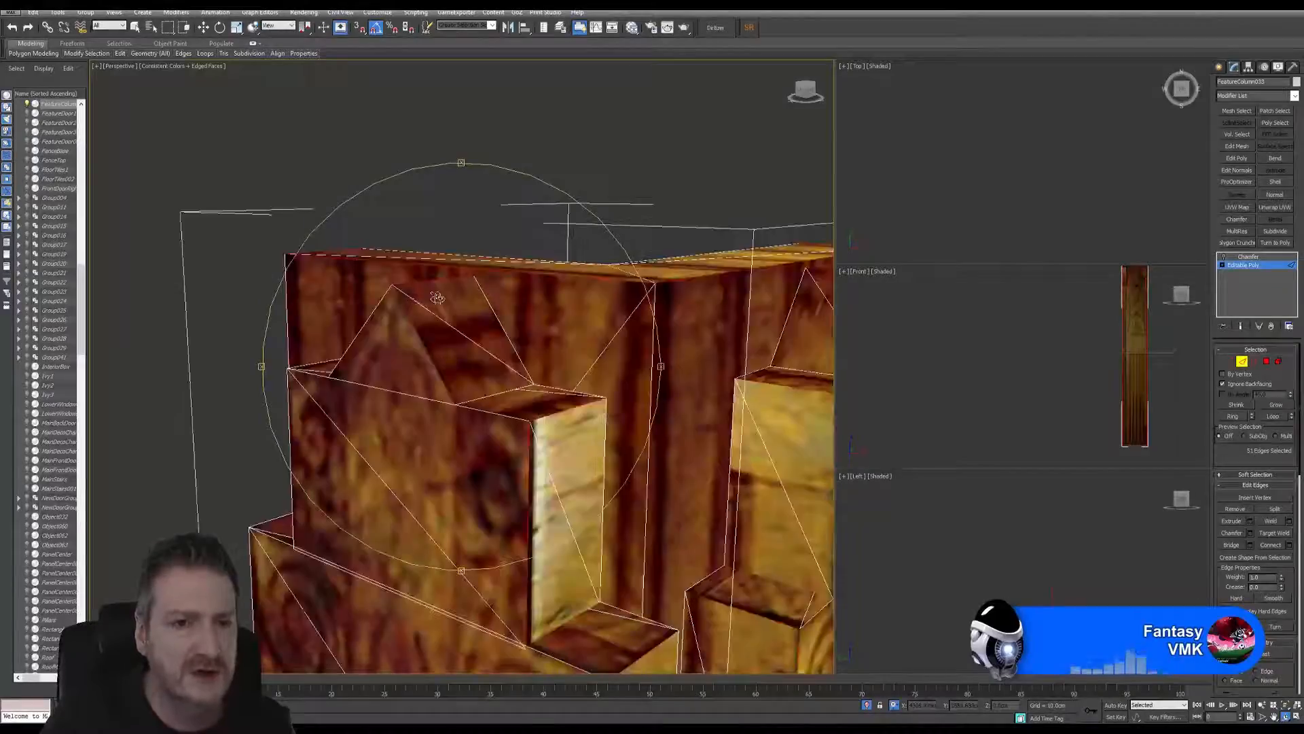
left_click(1249, 257)
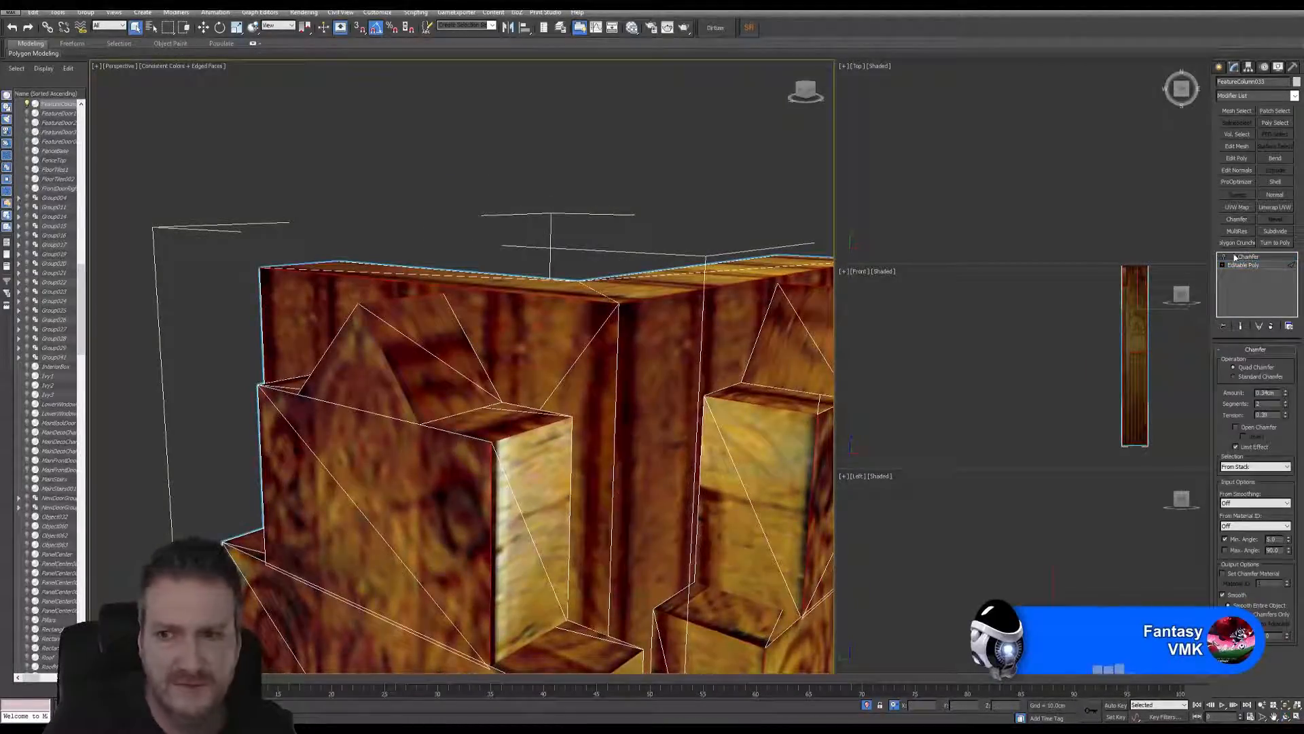
left_click(1223, 259)
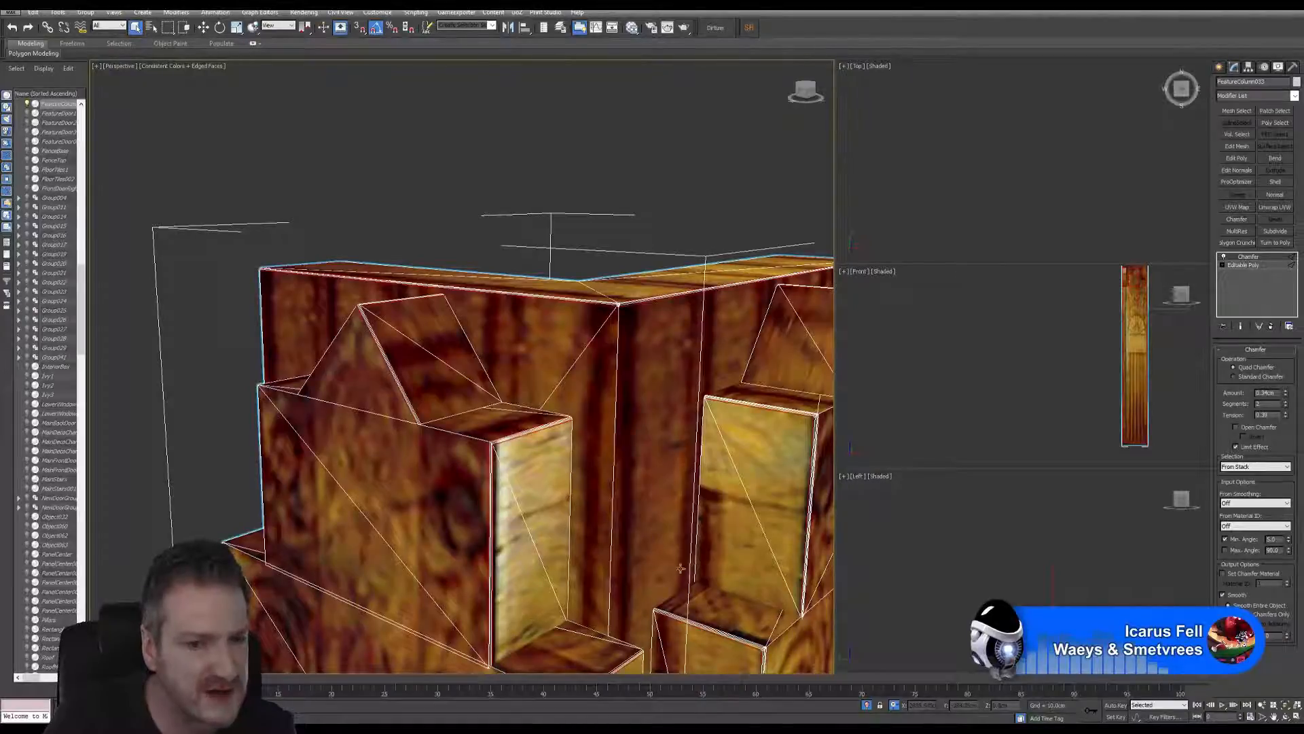
Step: Examine the chamfered edges on the column's stepped top, inner corner and flutes
scroll(415, 191, "up", 3)
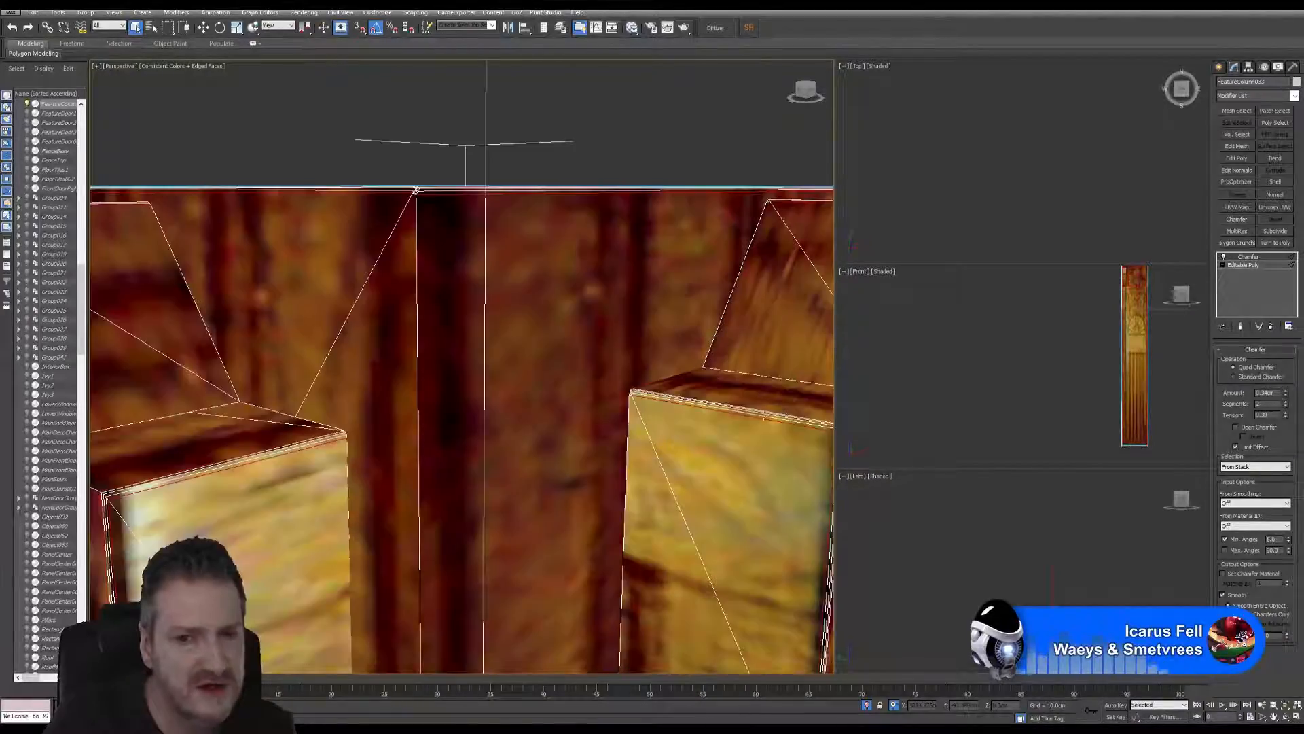
scroll(728, 408, "down", 3)
middle_click_drag(728, 408, 597, 159, "alt")
scroll(597, 159, "down", 2)
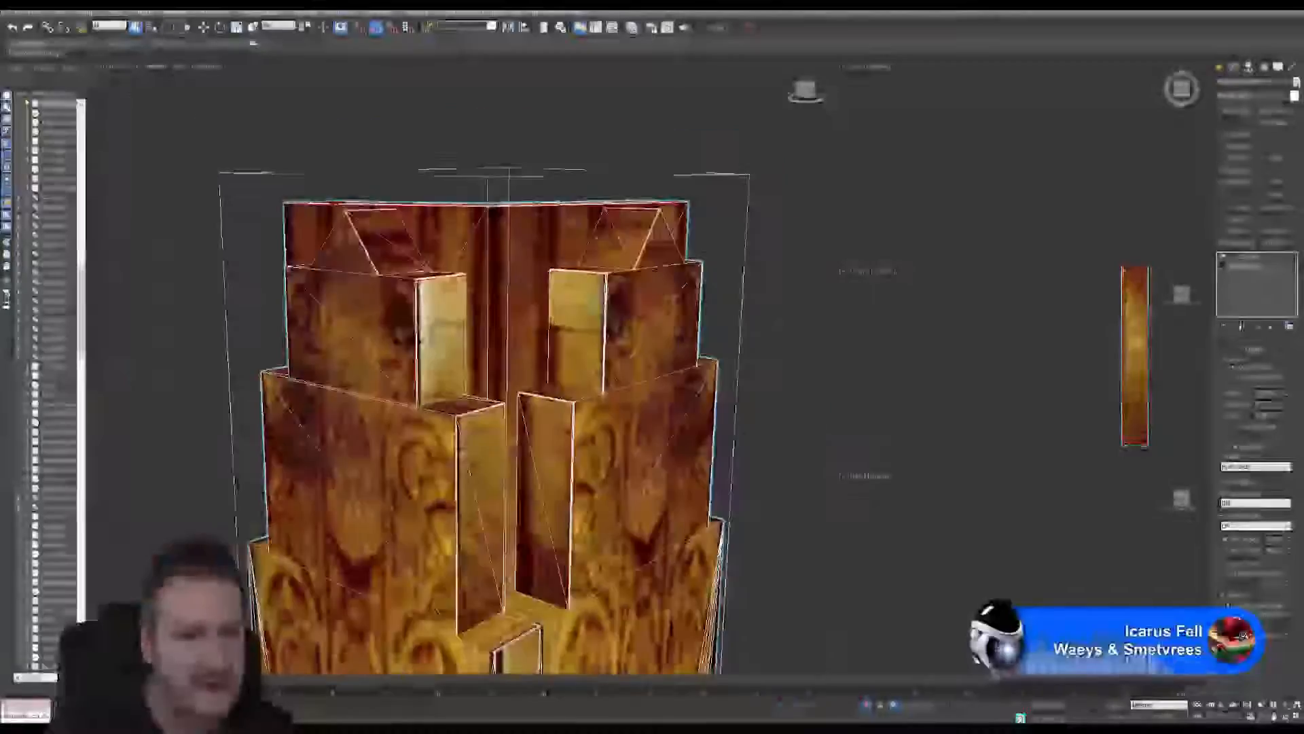
scroll(527, 292, "down", 2)
middle_click_drag(506, 353, 496, 272, "alt")
middle_click_drag(560, 581, 537, 228)
scroll(540, 401, "down", 2)
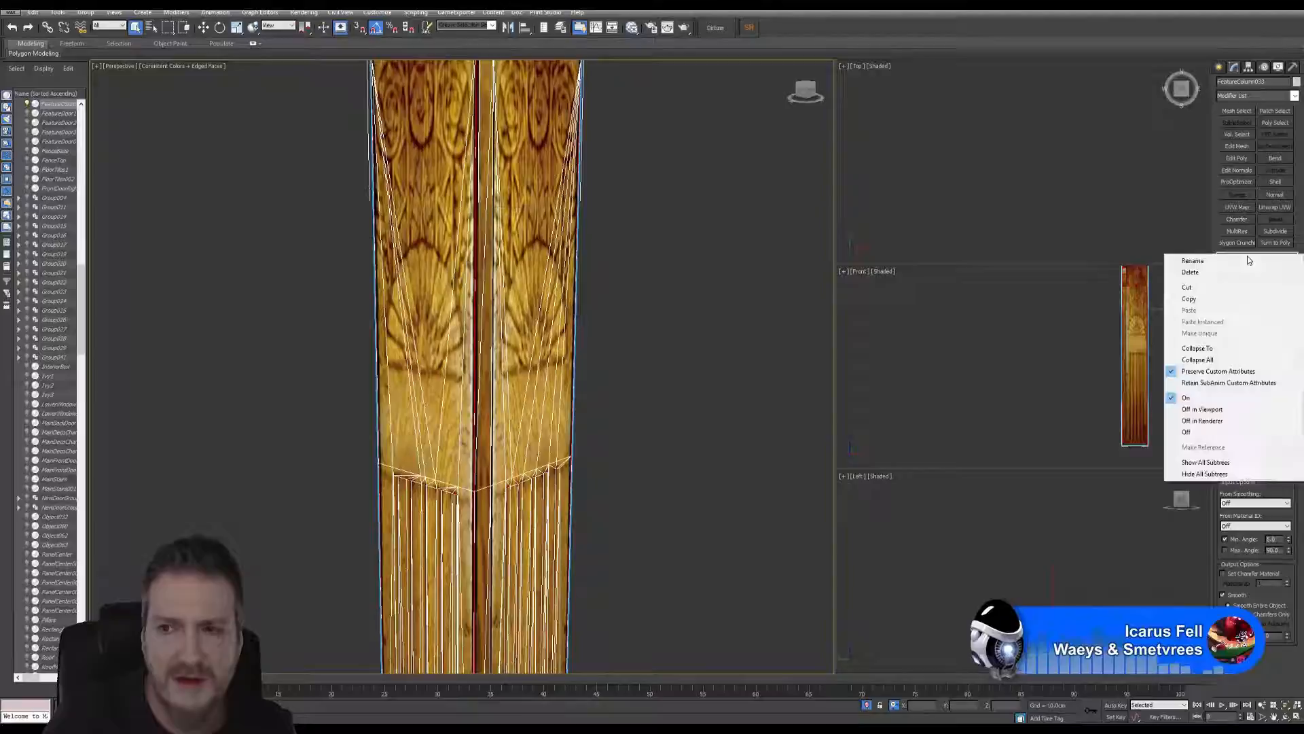
Step: Collapse the column's whole modifier stack into an editable poly
left_click(1197, 359)
left_click(699, 394)
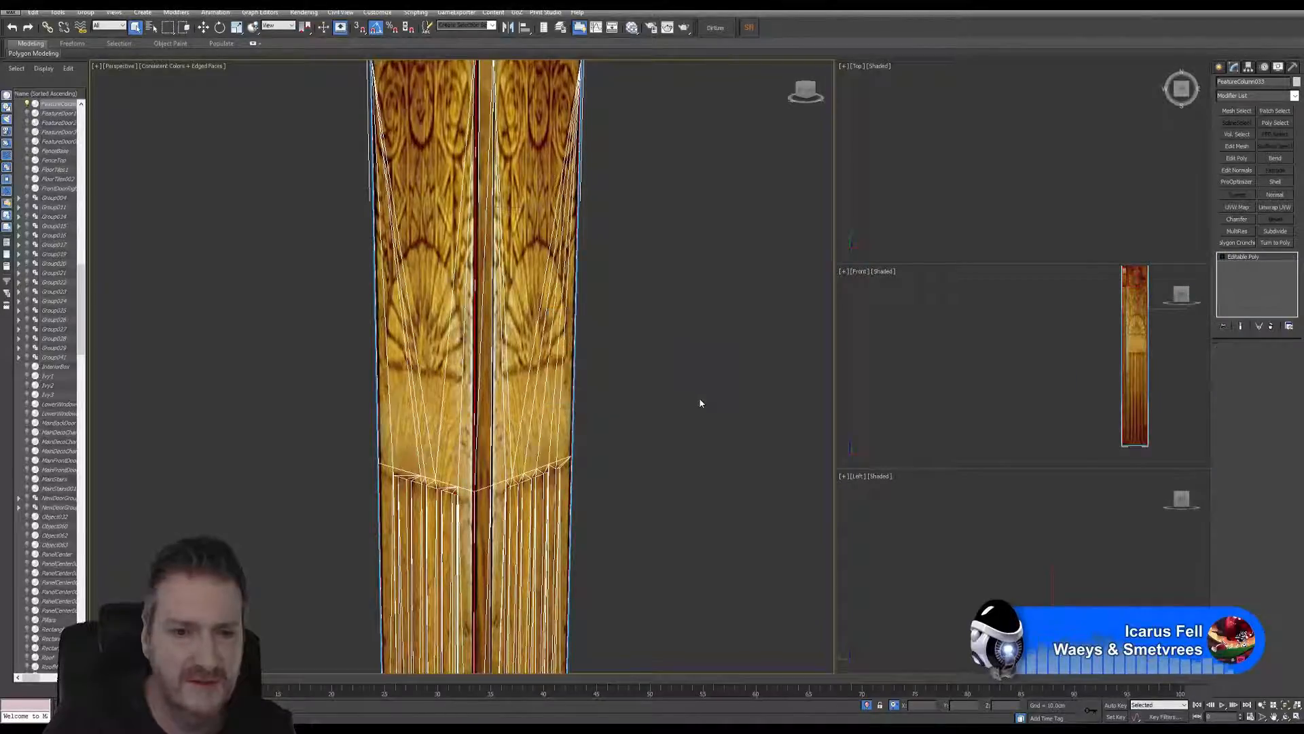
Step: Turn off Edged Faces in the perspective view and set its display style to Shaded
left_click(188, 66)
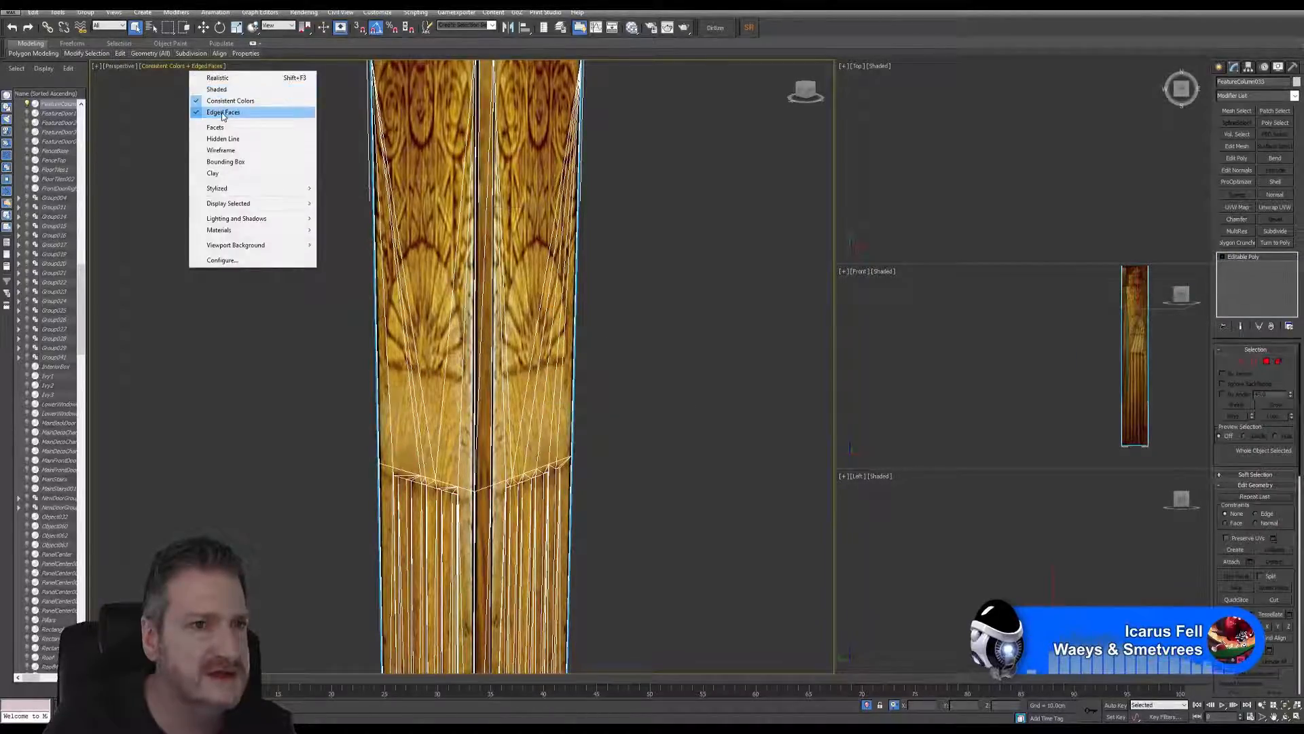
left_click(222, 112)
left_click(164, 66)
left_click(190, 89)
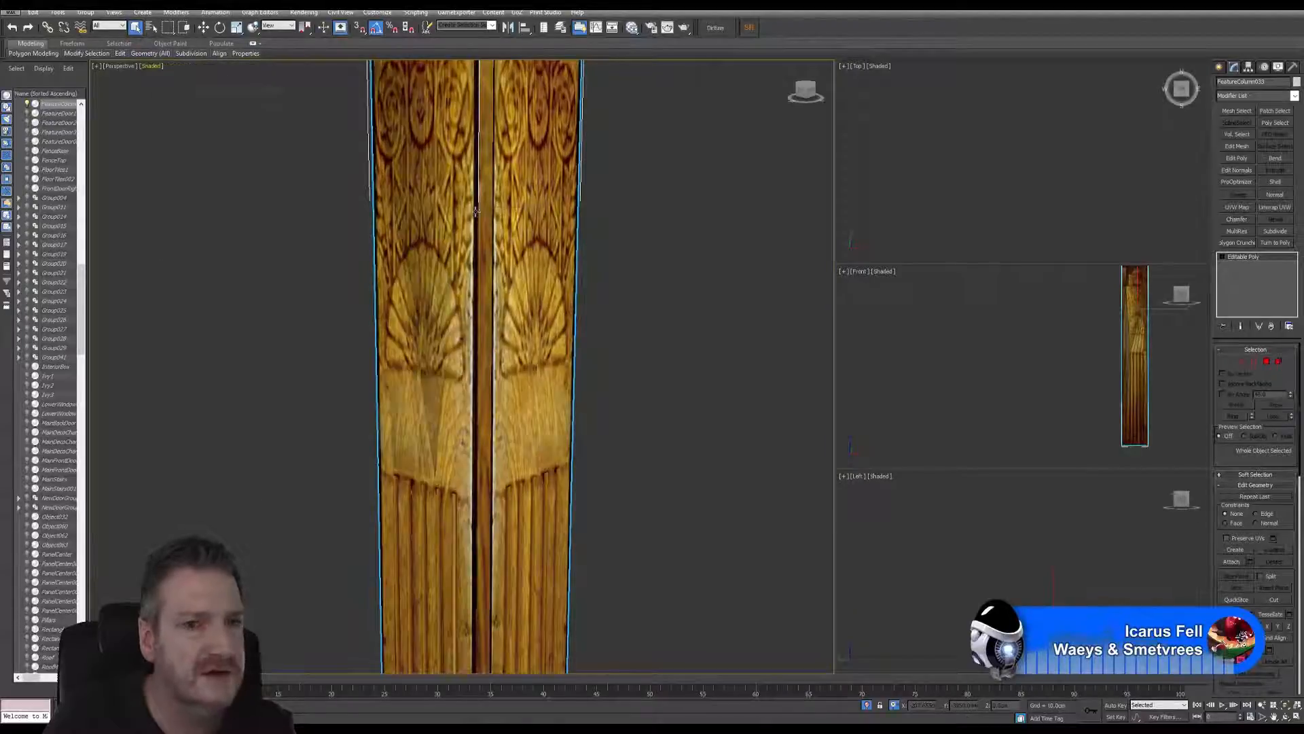
Step: Examine the shading of the column's stepped top, carved panels and flutes without the wireframe
middle_click_drag(614, 263, 617, 491)
scroll(453, 225, "up", 3)
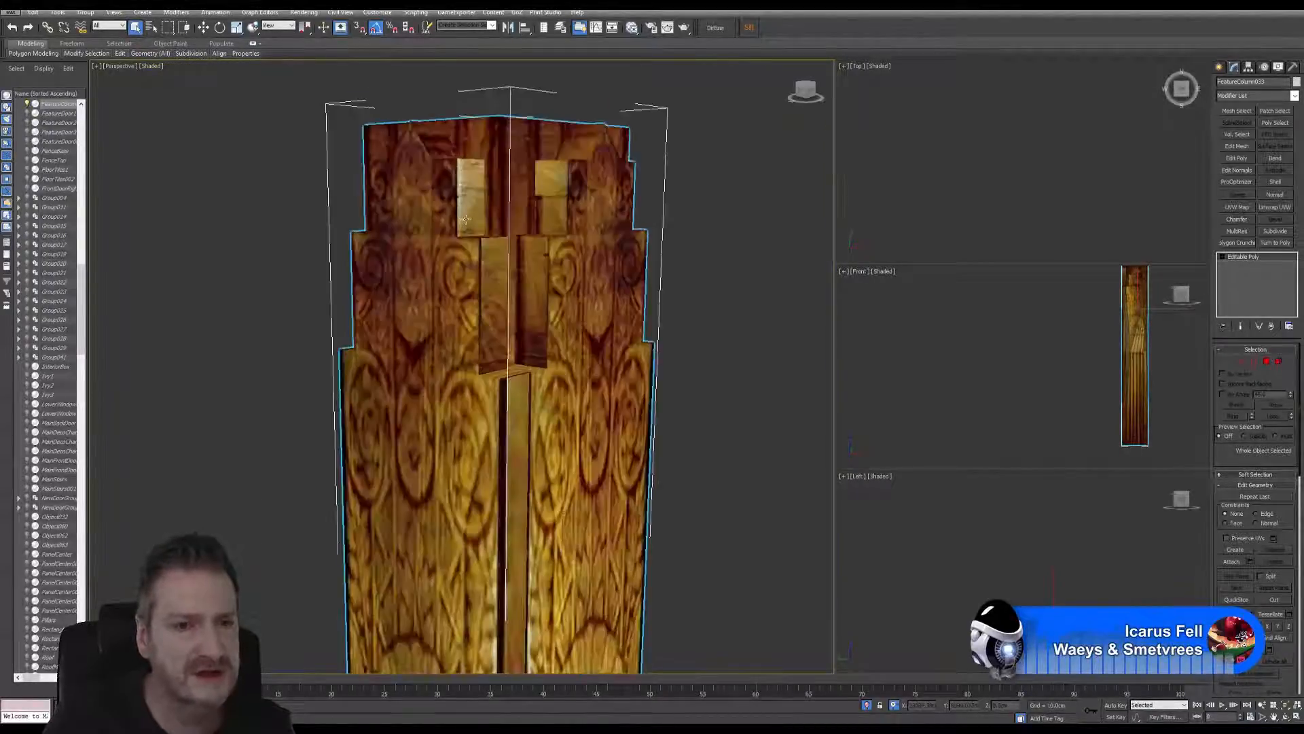
middle_click_drag(457, 226, 478, 351)
scroll(439, 310, "up", 3)
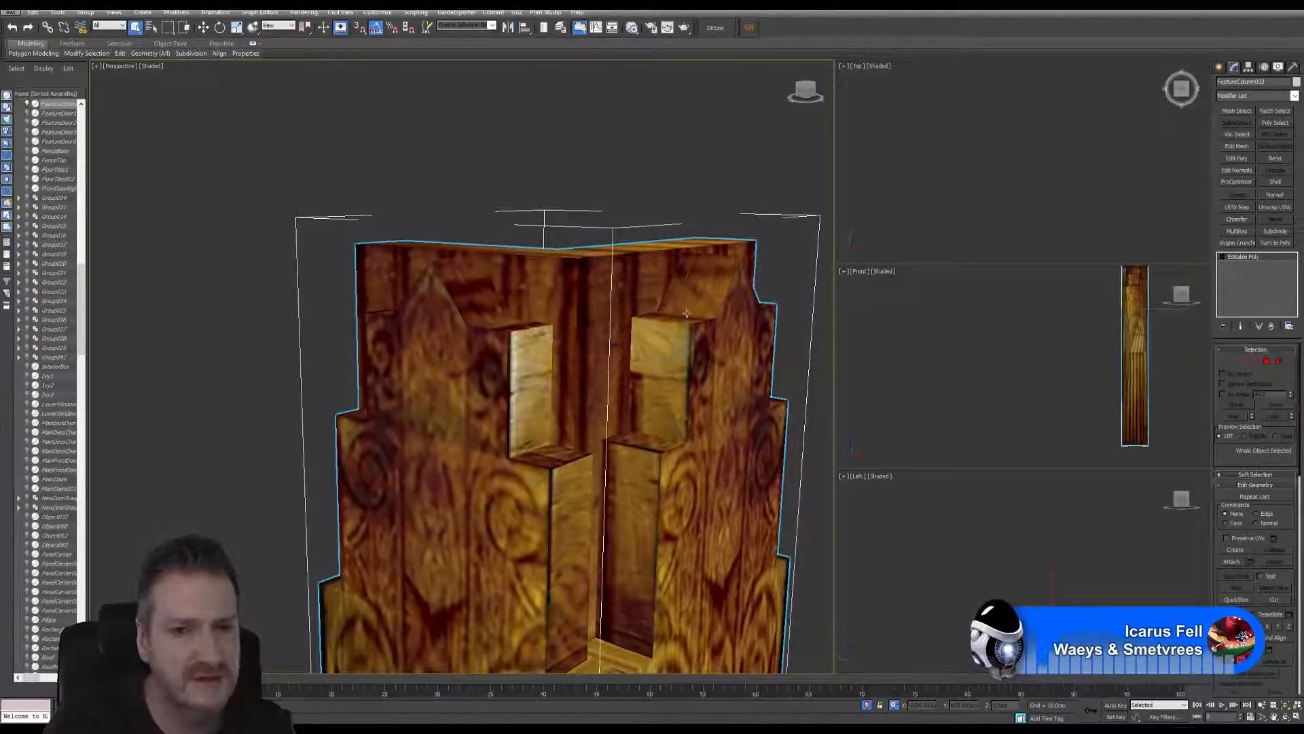
scroll(708, 379, "down", 3)
middle_click_drag(621, 511, 526, 326)
scroll(526, 327, "down", 3)
middle_click_drag(564, 477, 519, 267)
scroll(519, 267, "down", 3)
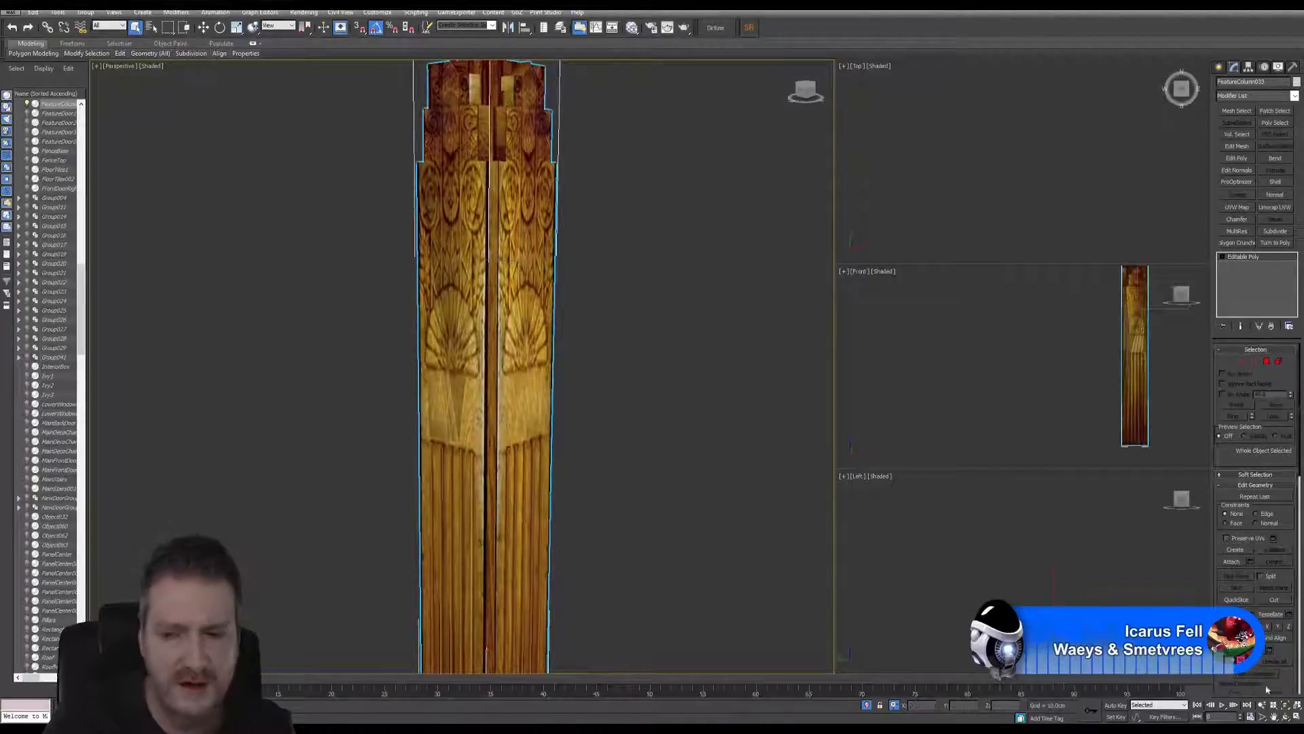
left_click(1285, 718)
mouse_move(536, 427)
left_mouse_down()
mouse_move(585, 402)
mouse_move(503, 411)
mouse_move(608, 405)
mouse_move(540, 413)
left_mouse_up()
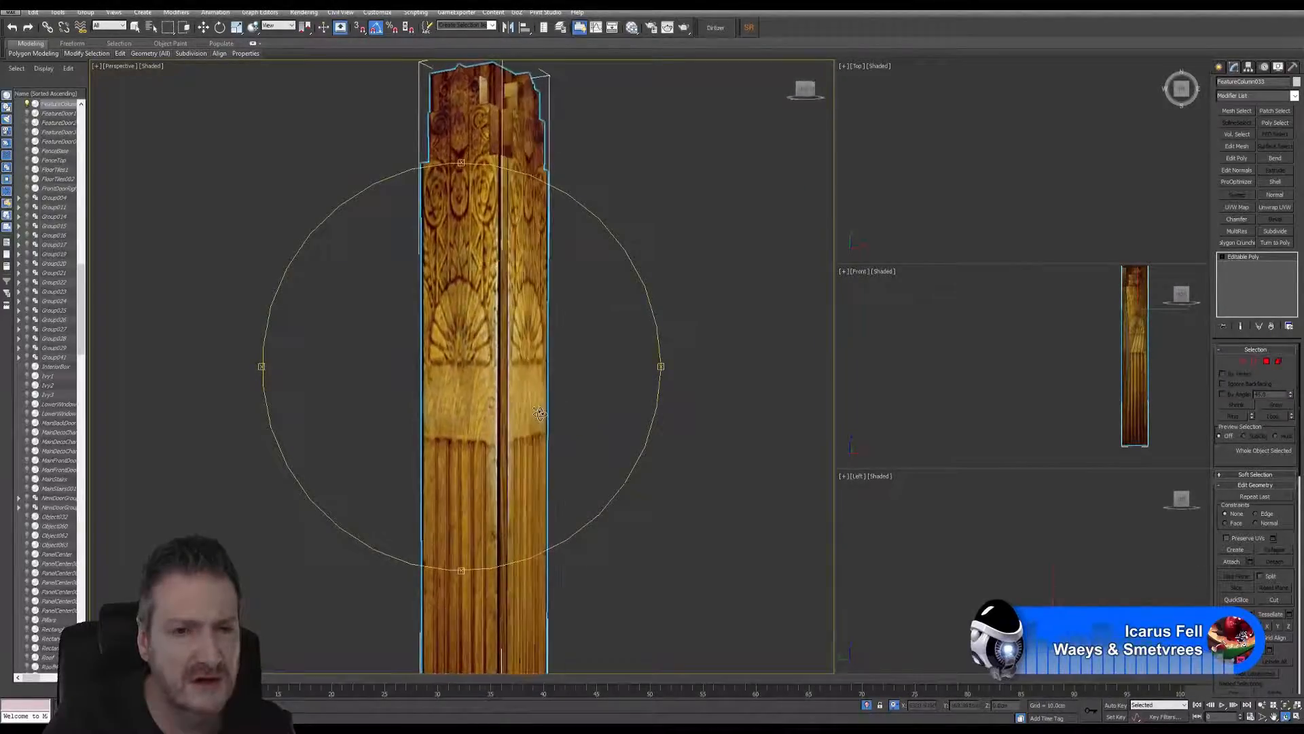
left_click(135, 27)
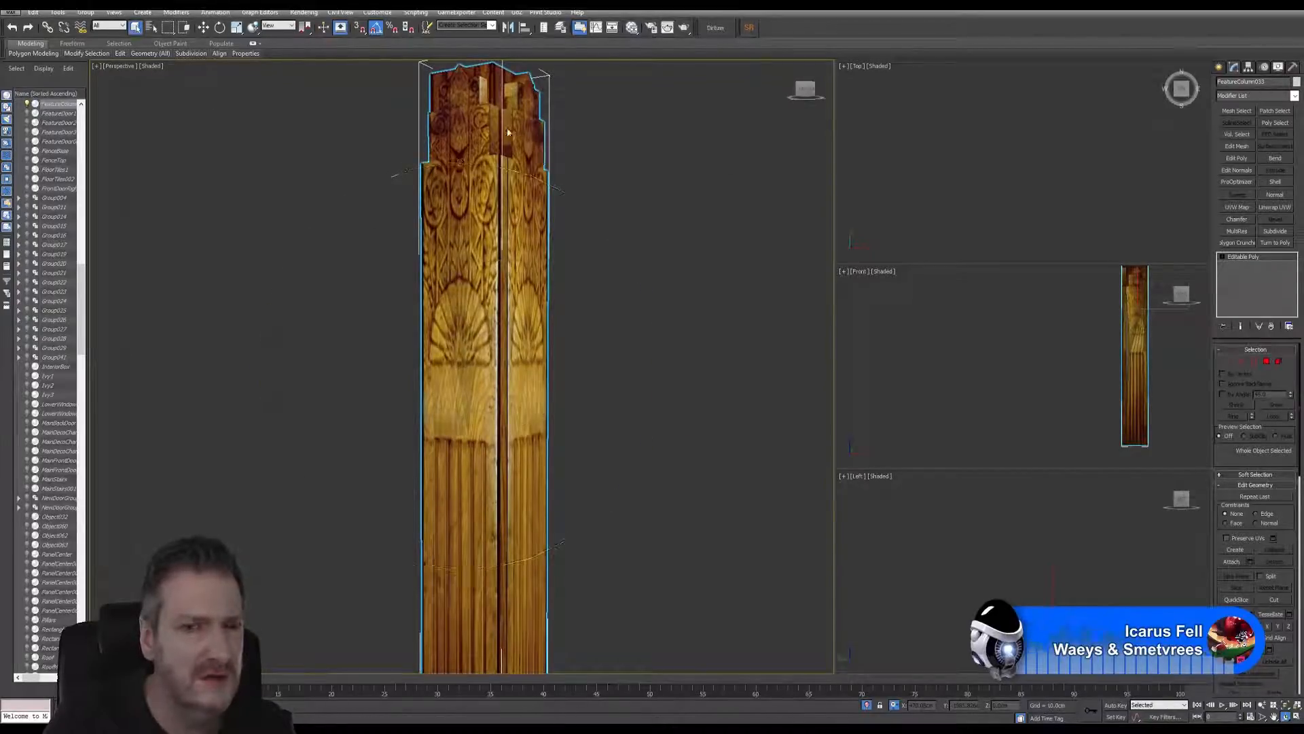
Step: Select the entire column at element level and apply Auto Smooth to its polygons
left_click(1279, 363)
scroll(638, 317, "down", 3)
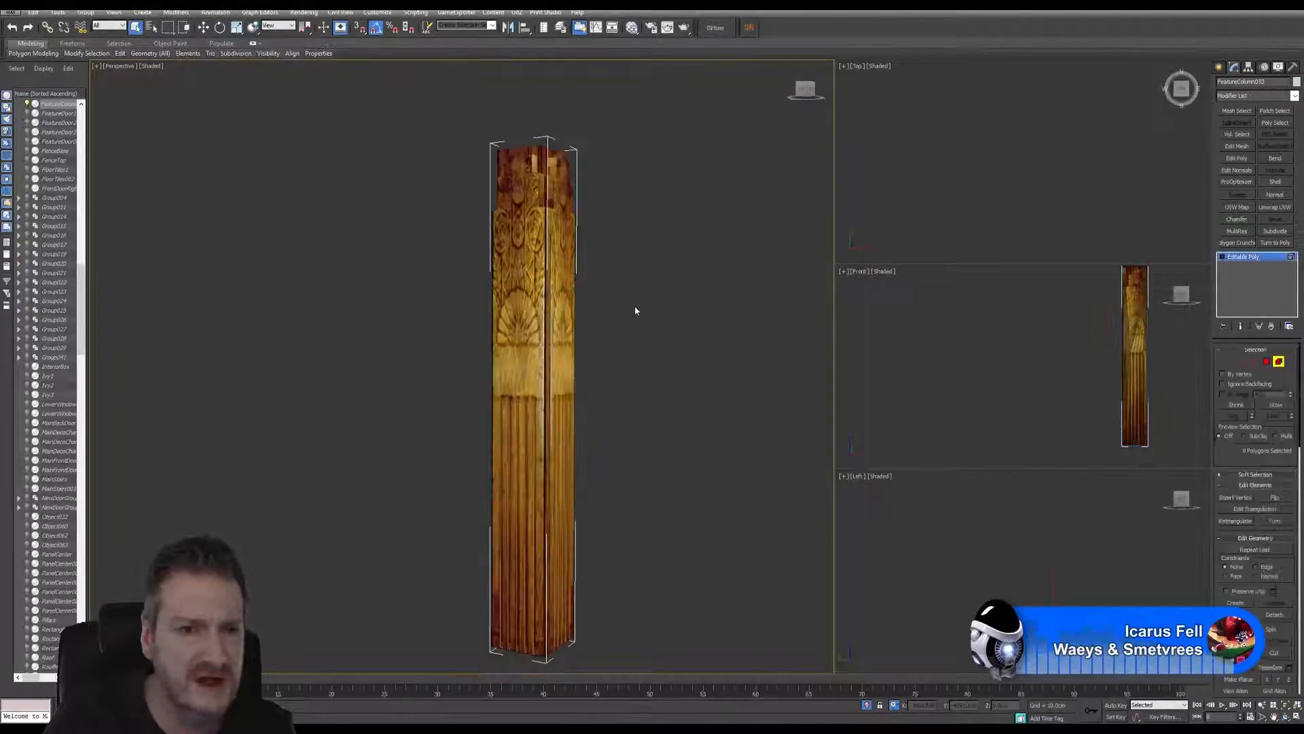
left_click_drag(652, 666, 426, 125)
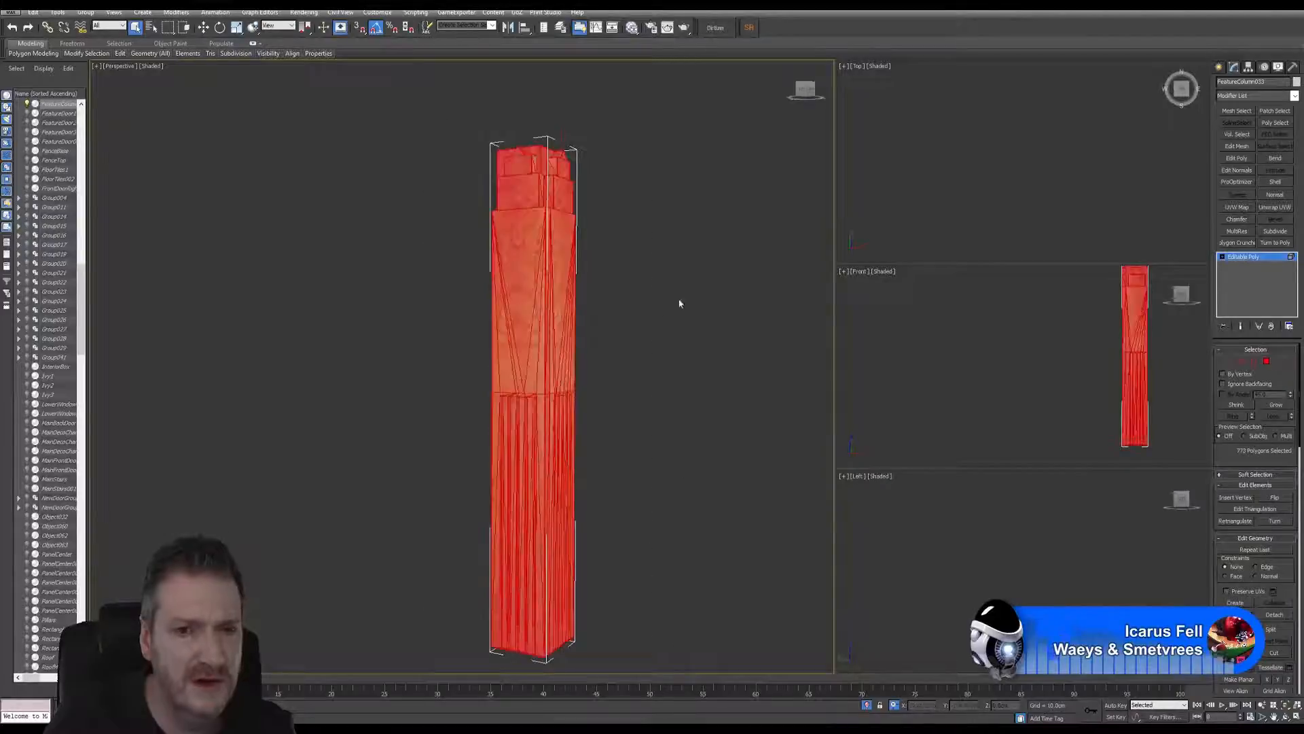
scroll(1254, 581, "down", 5)
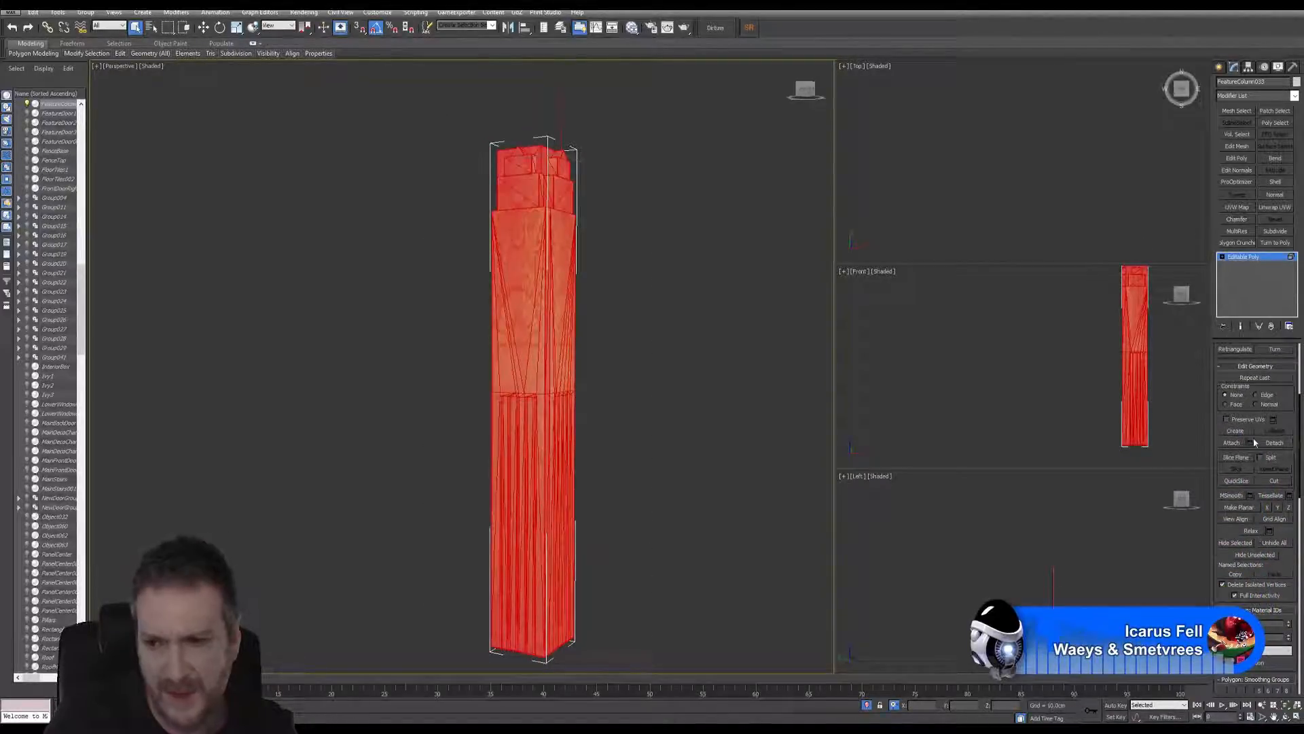
scroll(1255, 442, "down", 5)
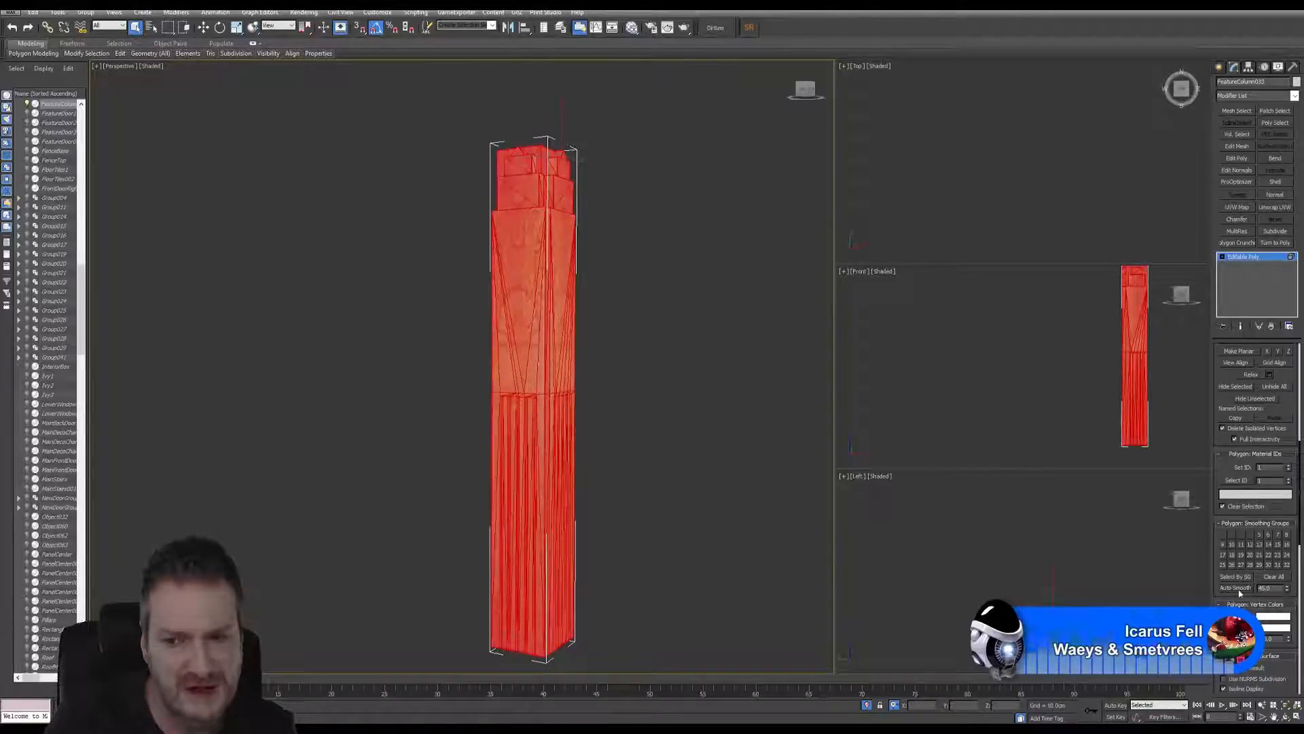
scroll(1267, 438, "up", 5)
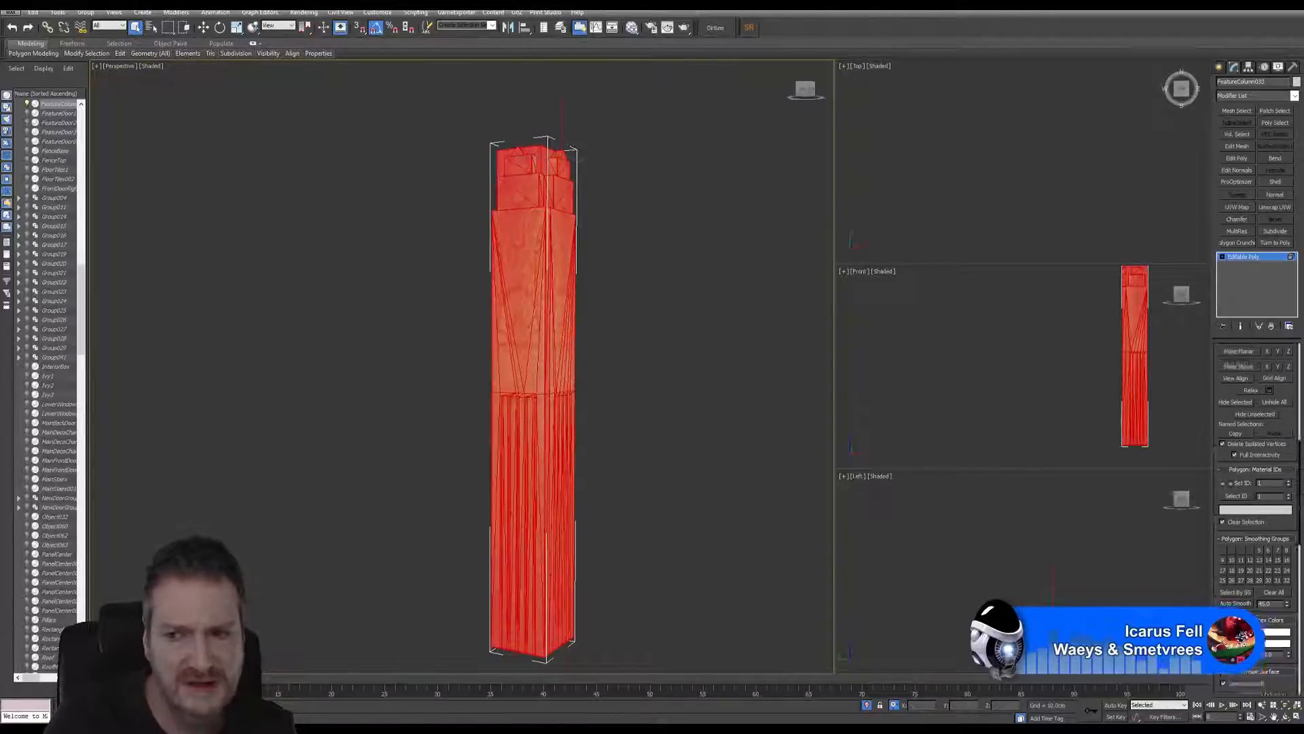
scroll(1267, 438, "up", 7)
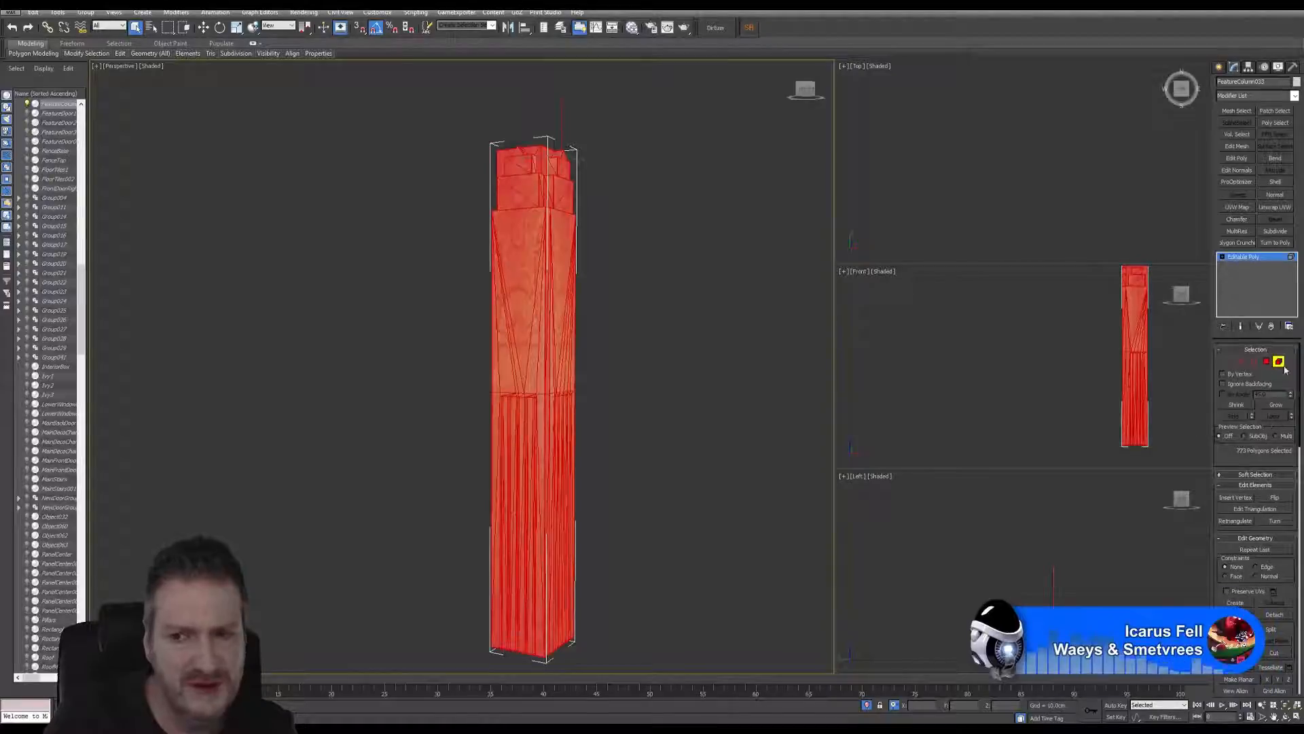
left_click(1279, 362)
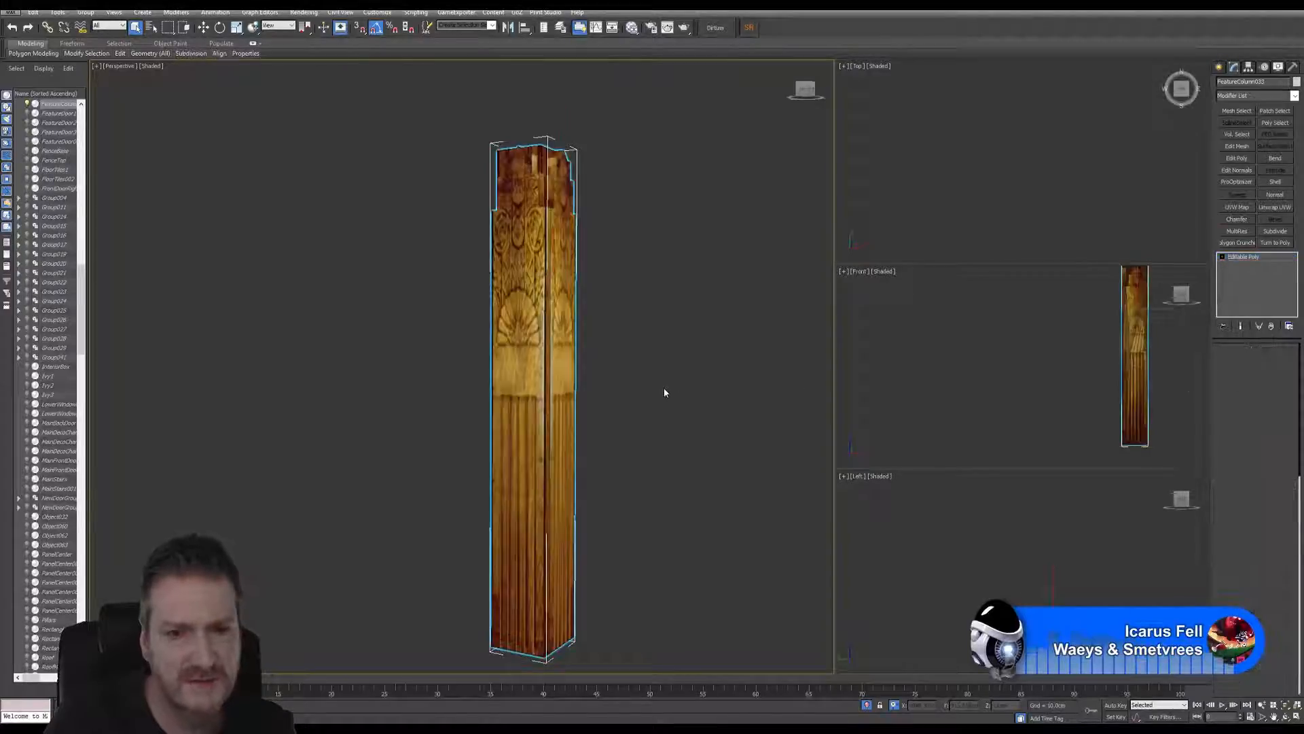
Step: End the isolation and examine the column from several sides among the neighbouring scene objects
left_click(1286, 716)
left_click_drag(584, 392, 539, 382)
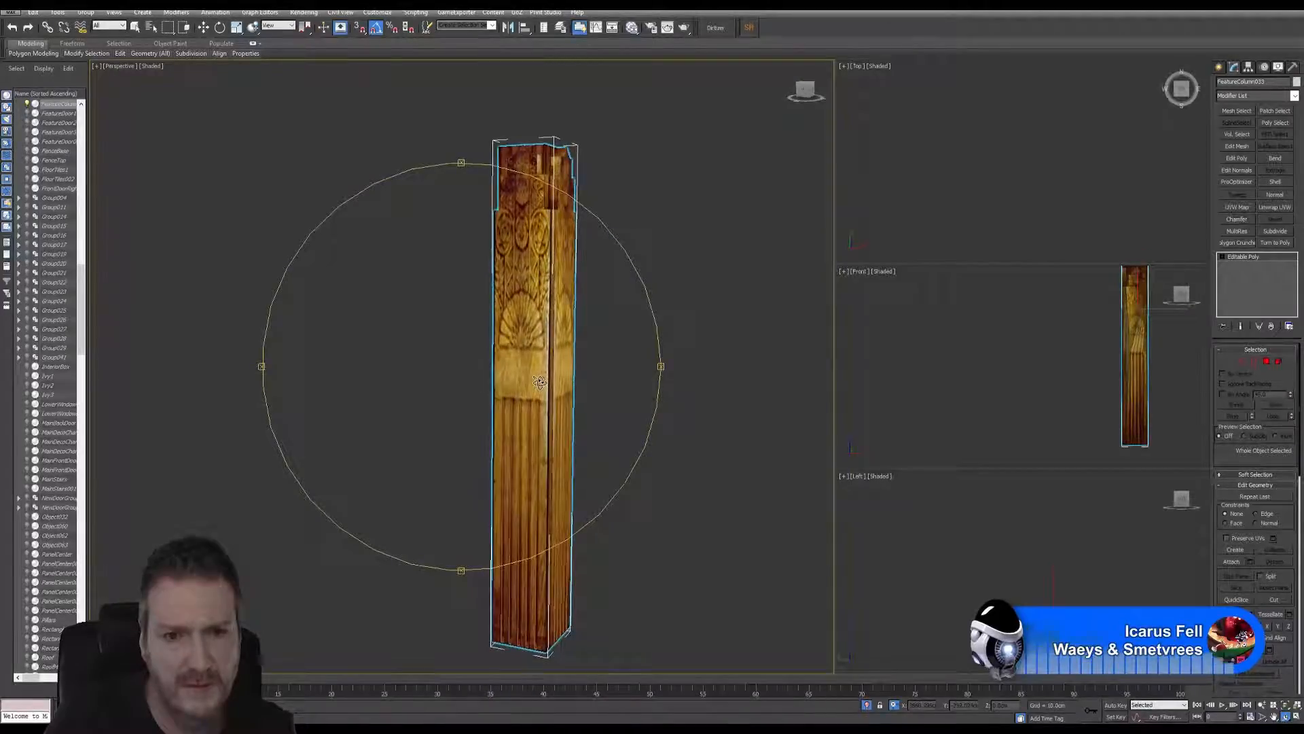
left_click(57, 12)
left_click(78, 123)
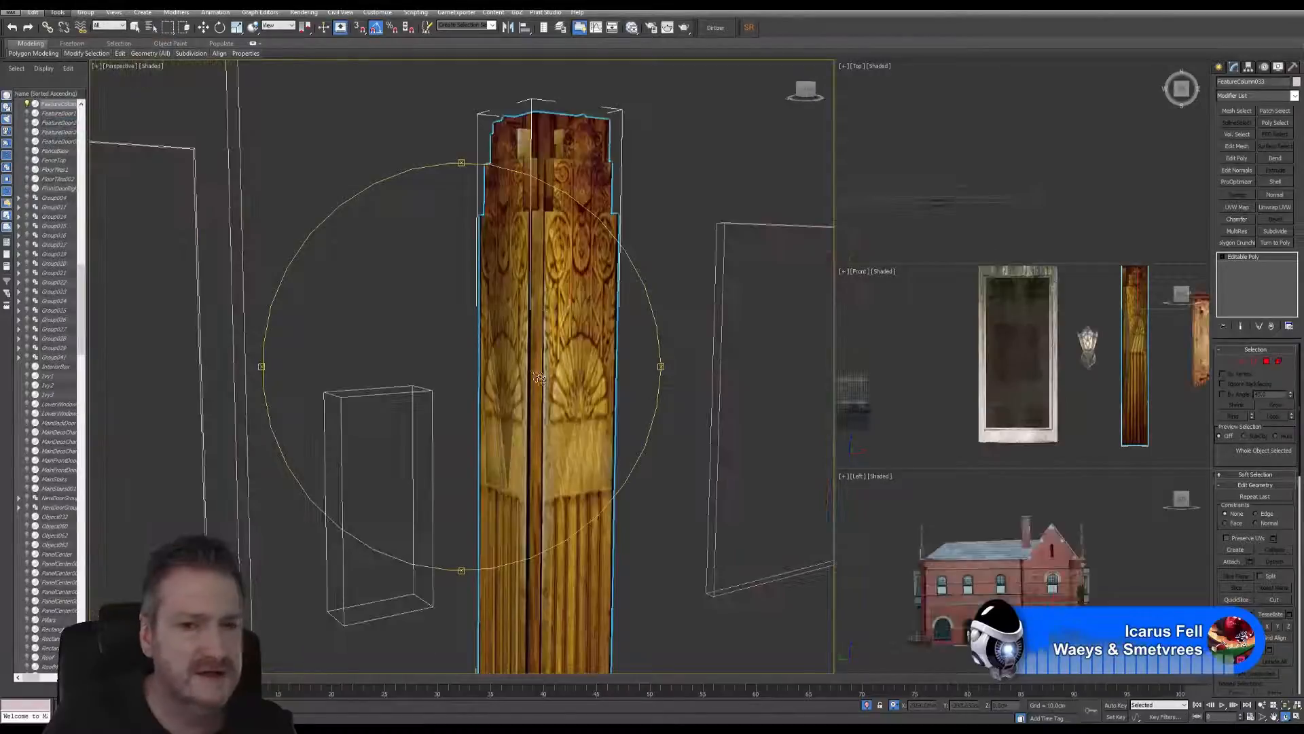
left_click_drag(540, 385, 511, 303)
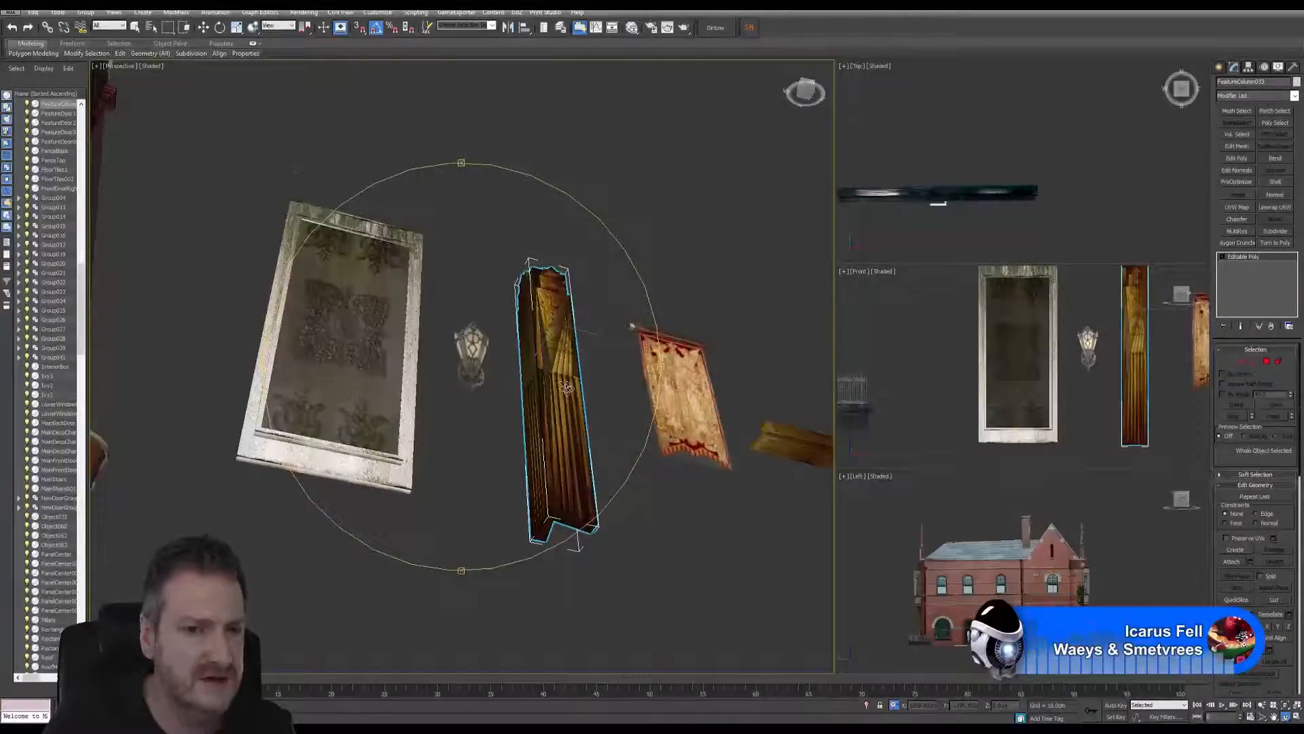
left_click_drag(572, 378, 598, 449)
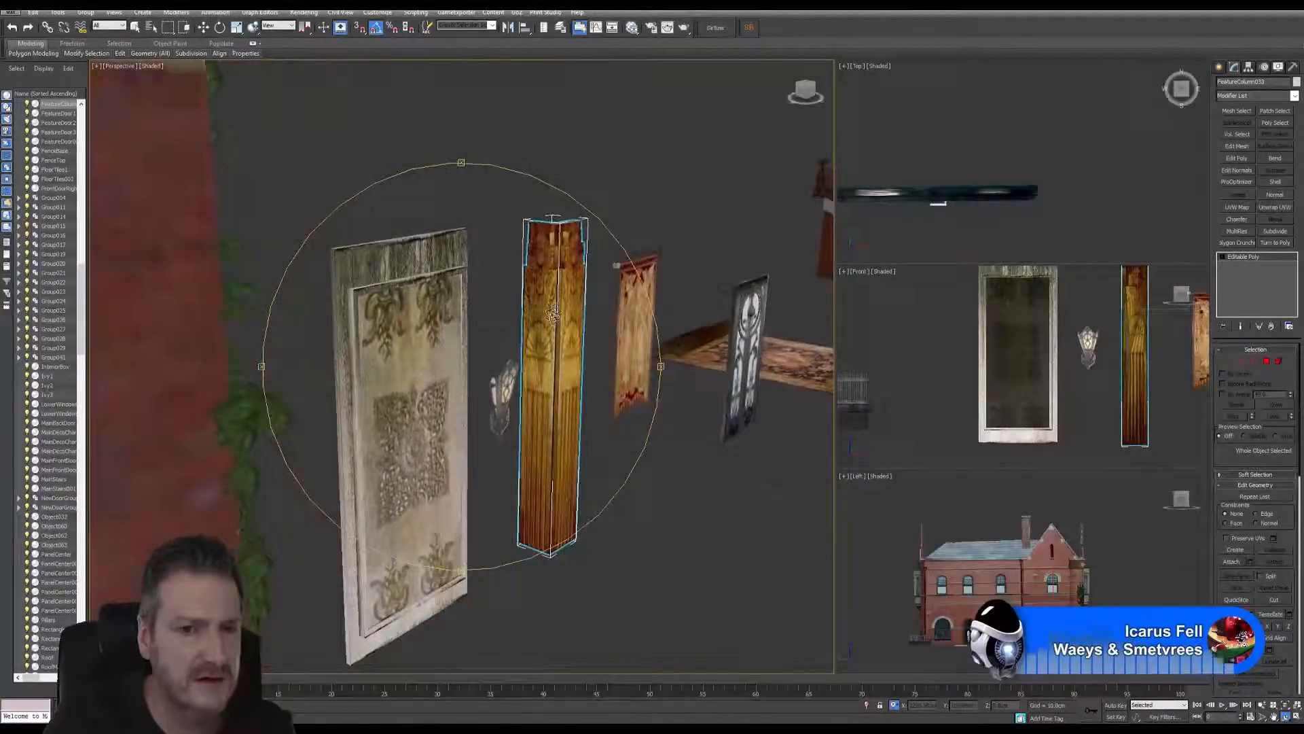
left_click_drag(554, 314, 495, 361)
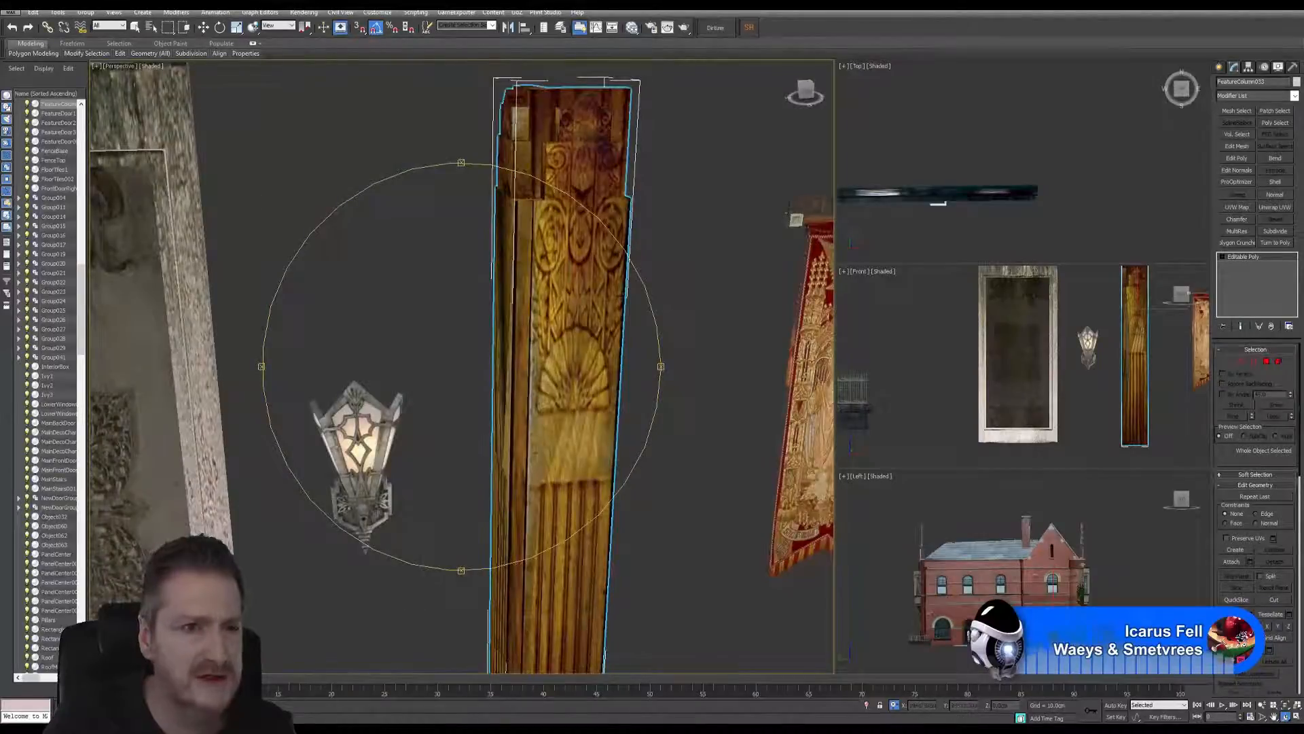
Step: Isolate the column again and undo the recent changes back to before the modifier stack was collapsed
left_click(60, 12)
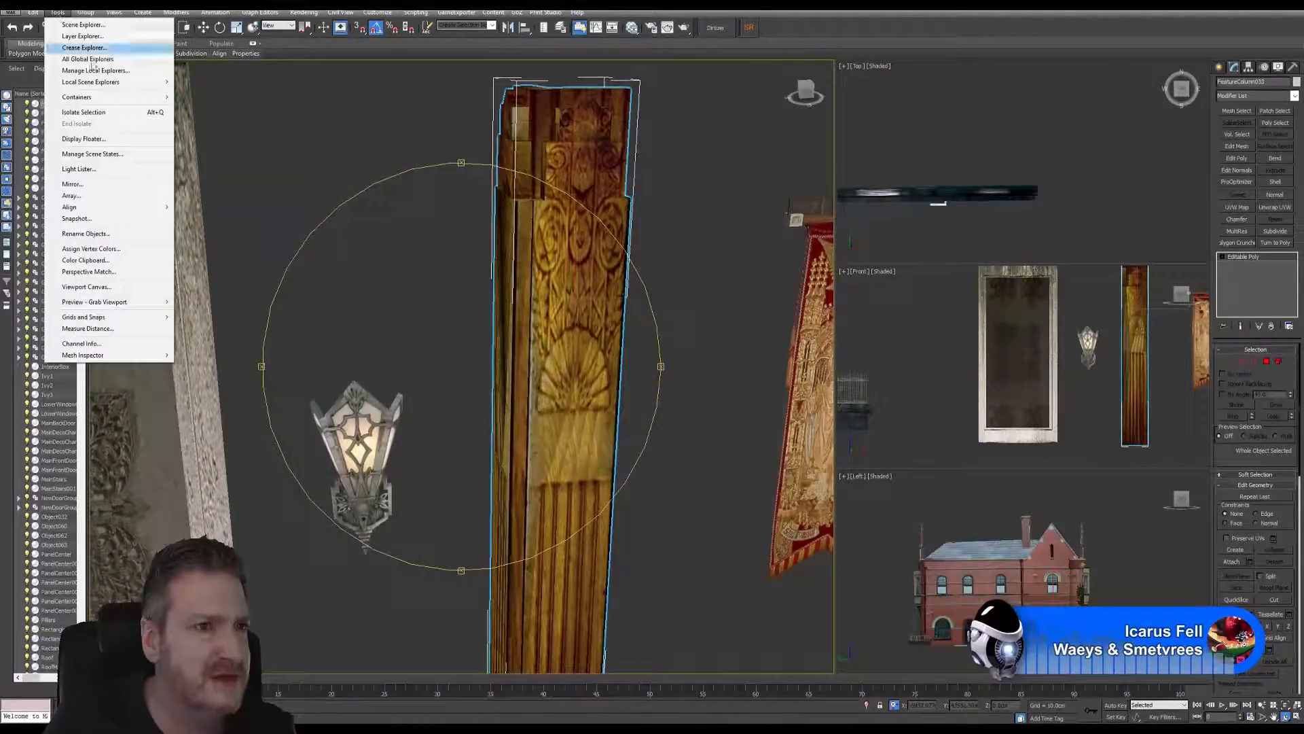
left_click(83, 112)
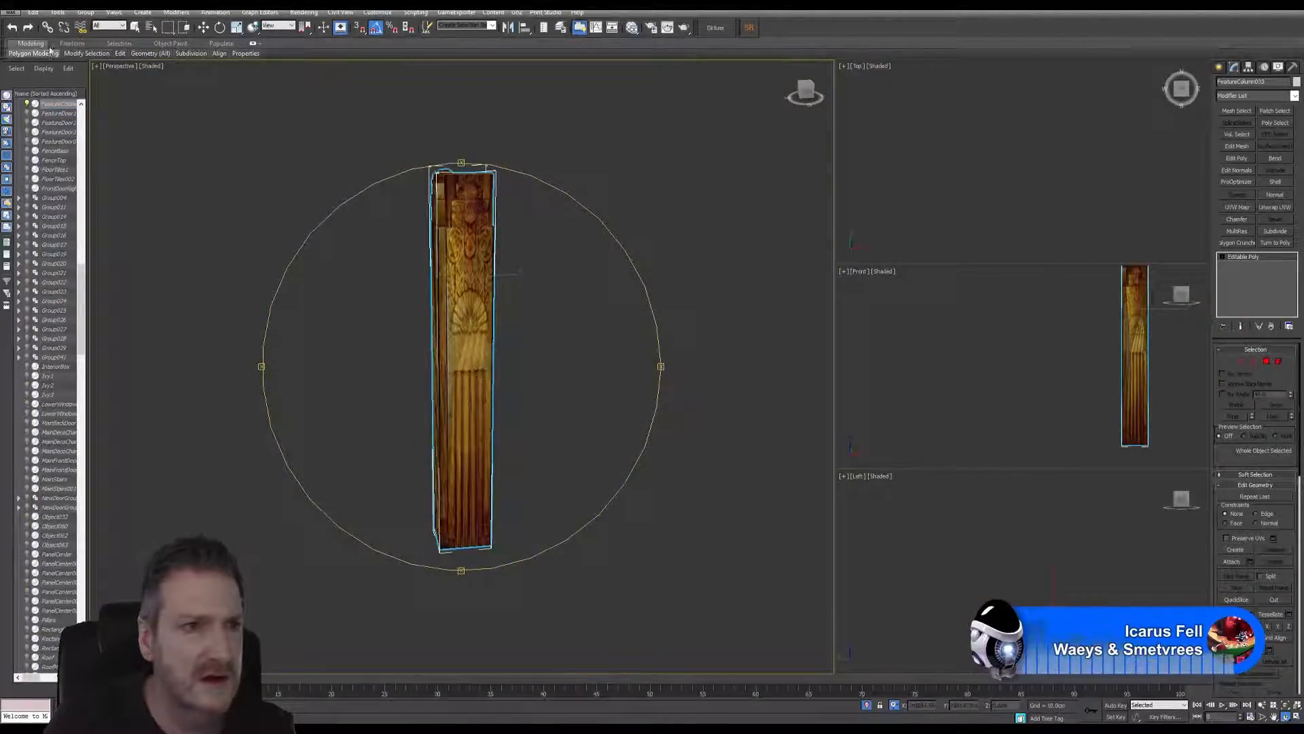
left_click(12, 32)
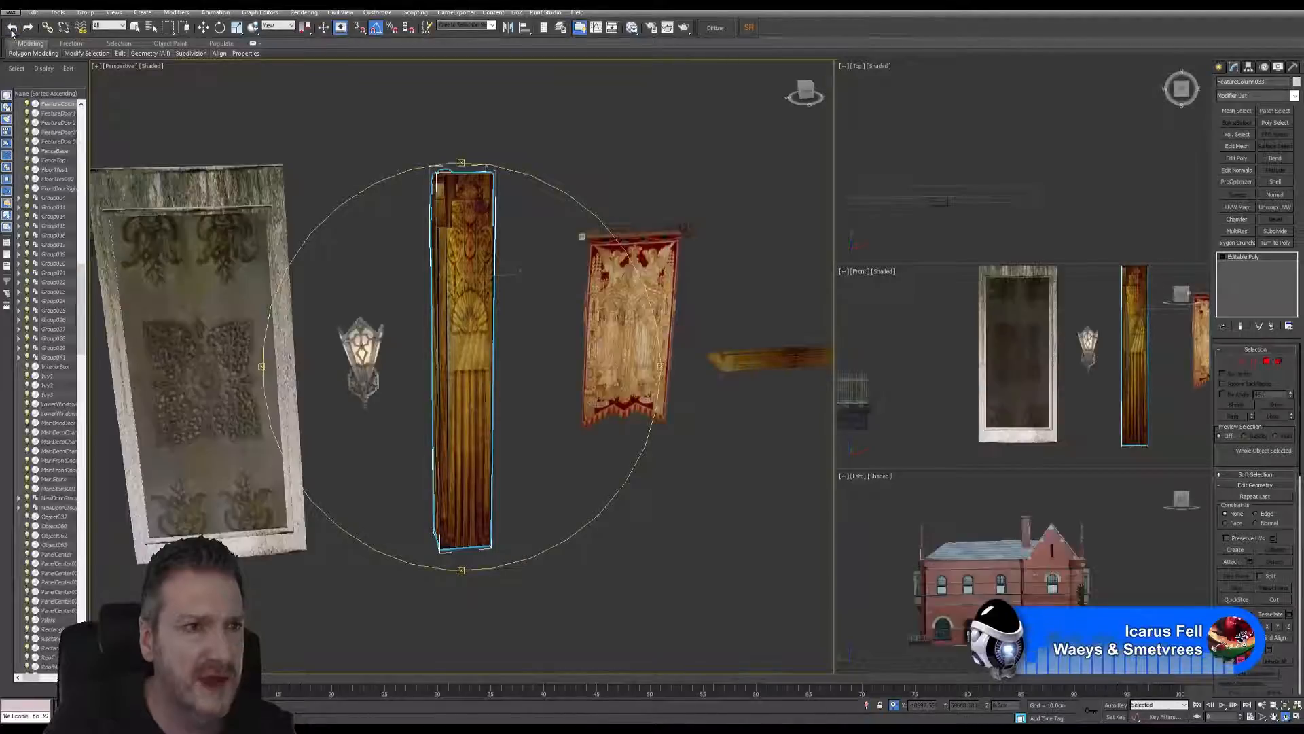
left_click(11, 31)
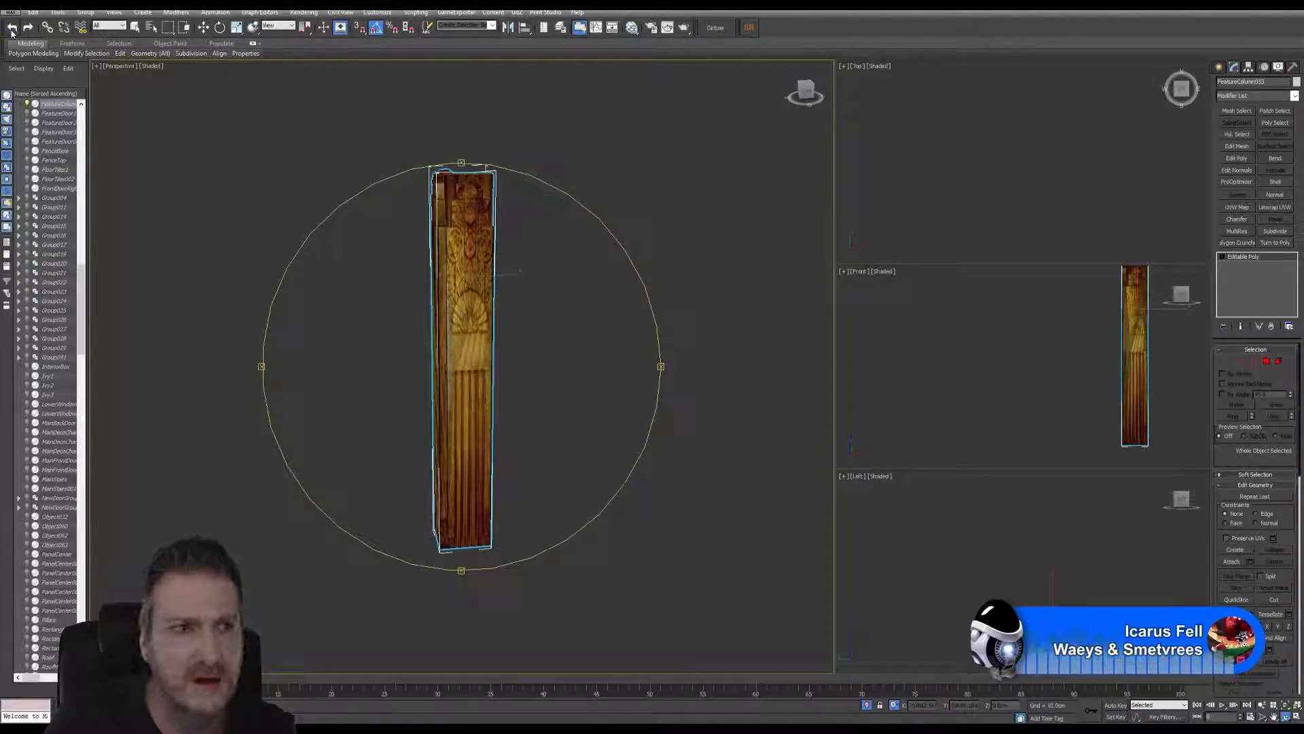
left_click(12, 32)
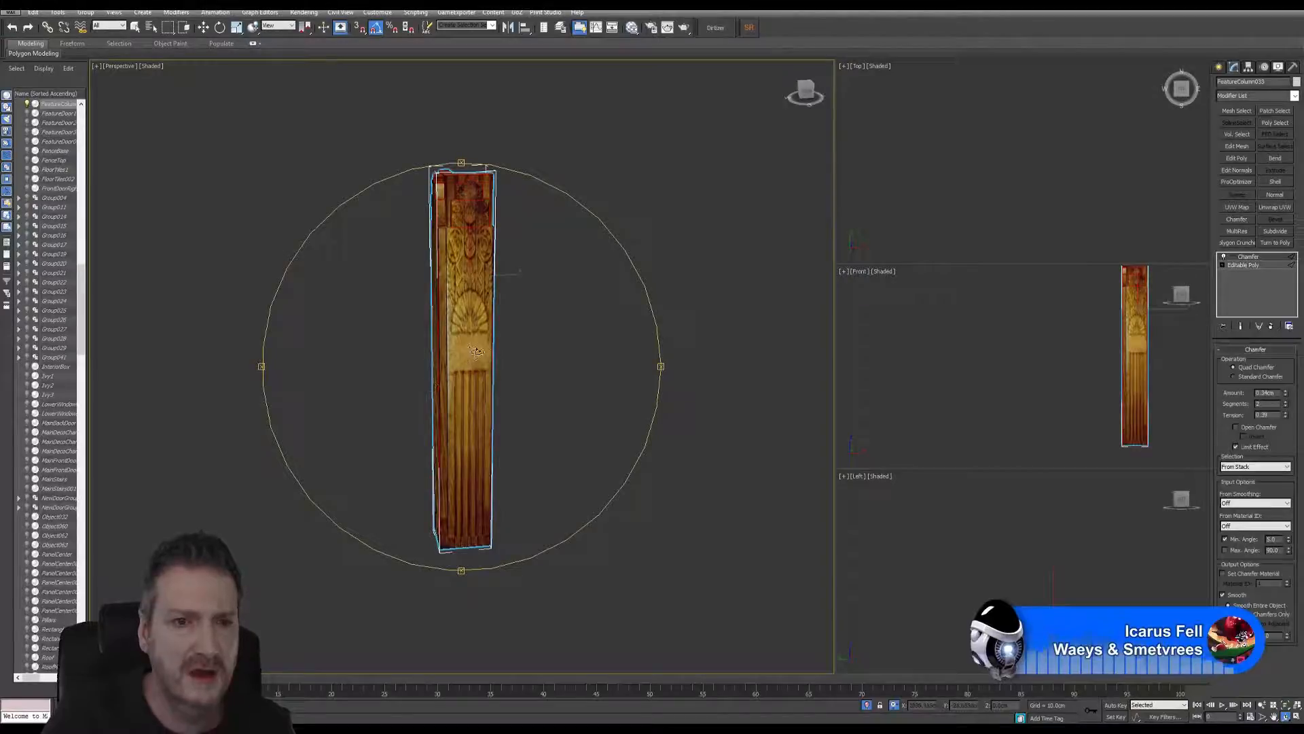
Step: At edge level of the column's Editable Poly, deselect the horizontal edges along the top of the flutes on one face
left_click_drag(430, 382, 550, 396)
scroll(536, 284, "up", 5)
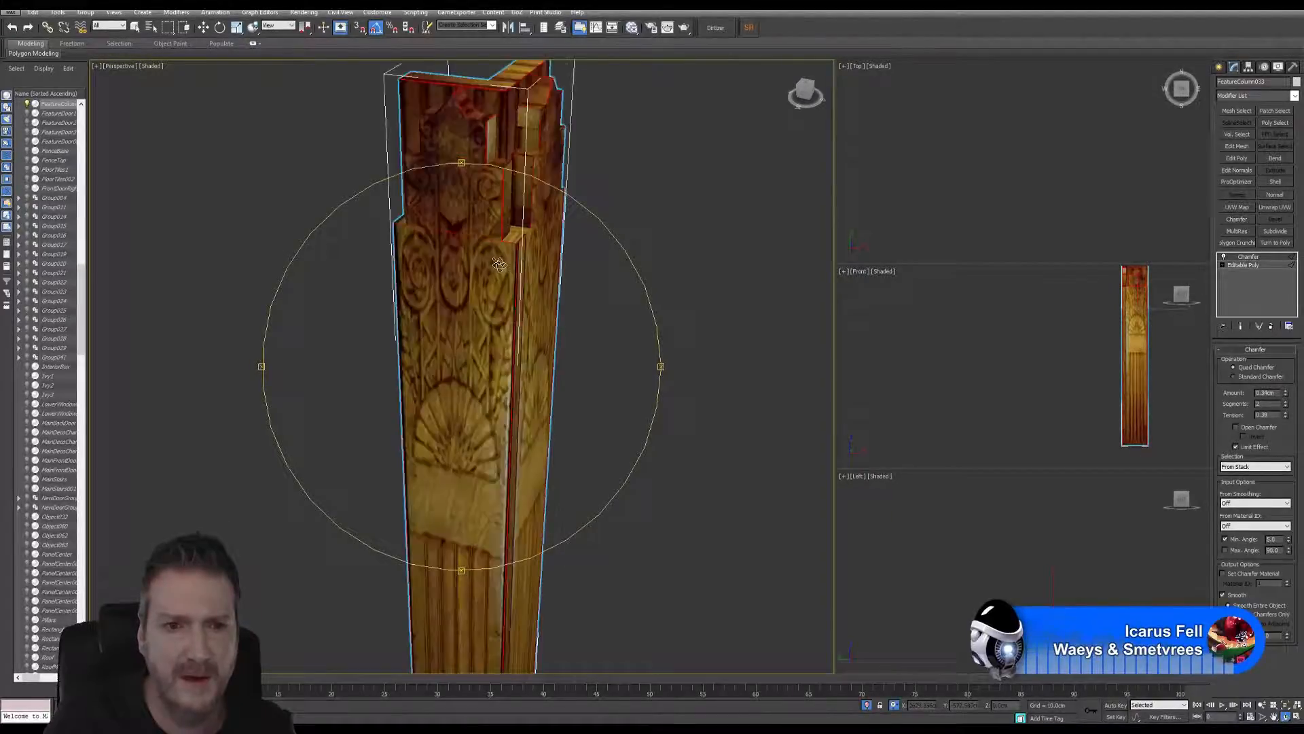
left_click_drag(559, 283, 445, 282)
middle_click_drag(446, 186, 450, 241)
scroll(453, 225, "up", 5)
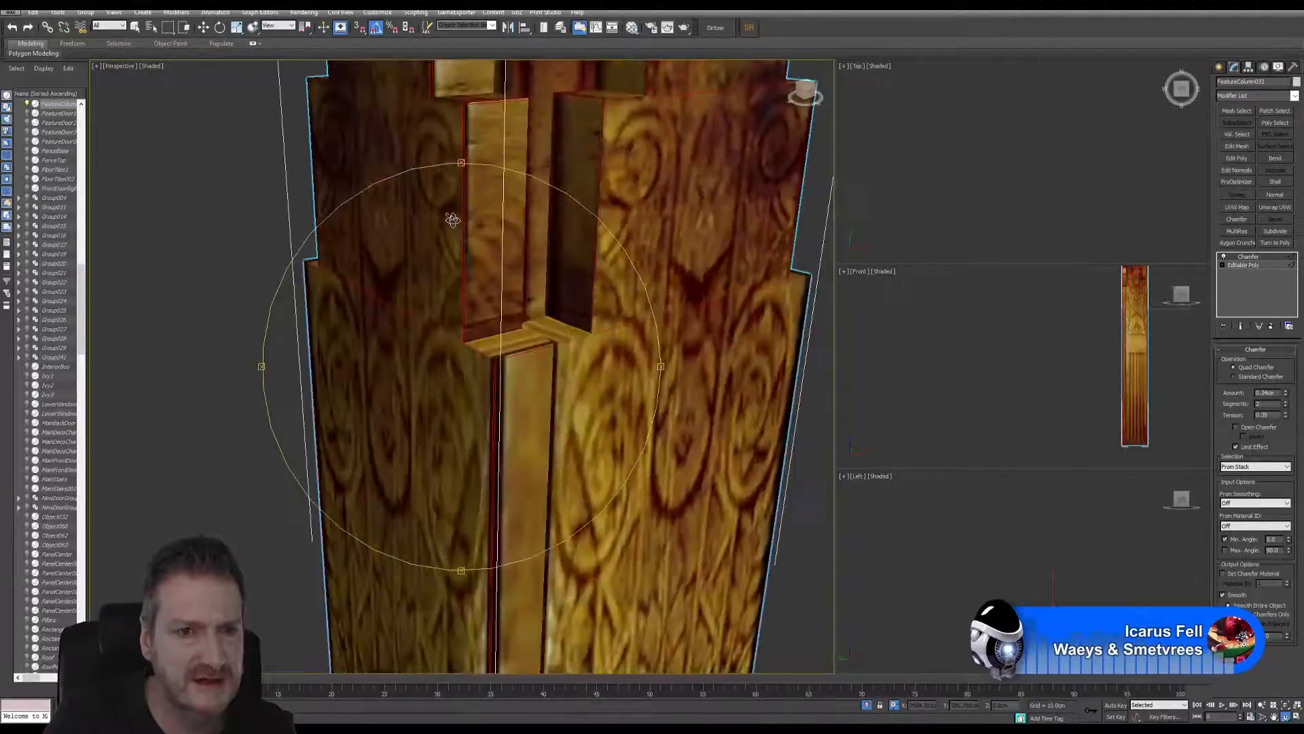
left_click(1245, 266)
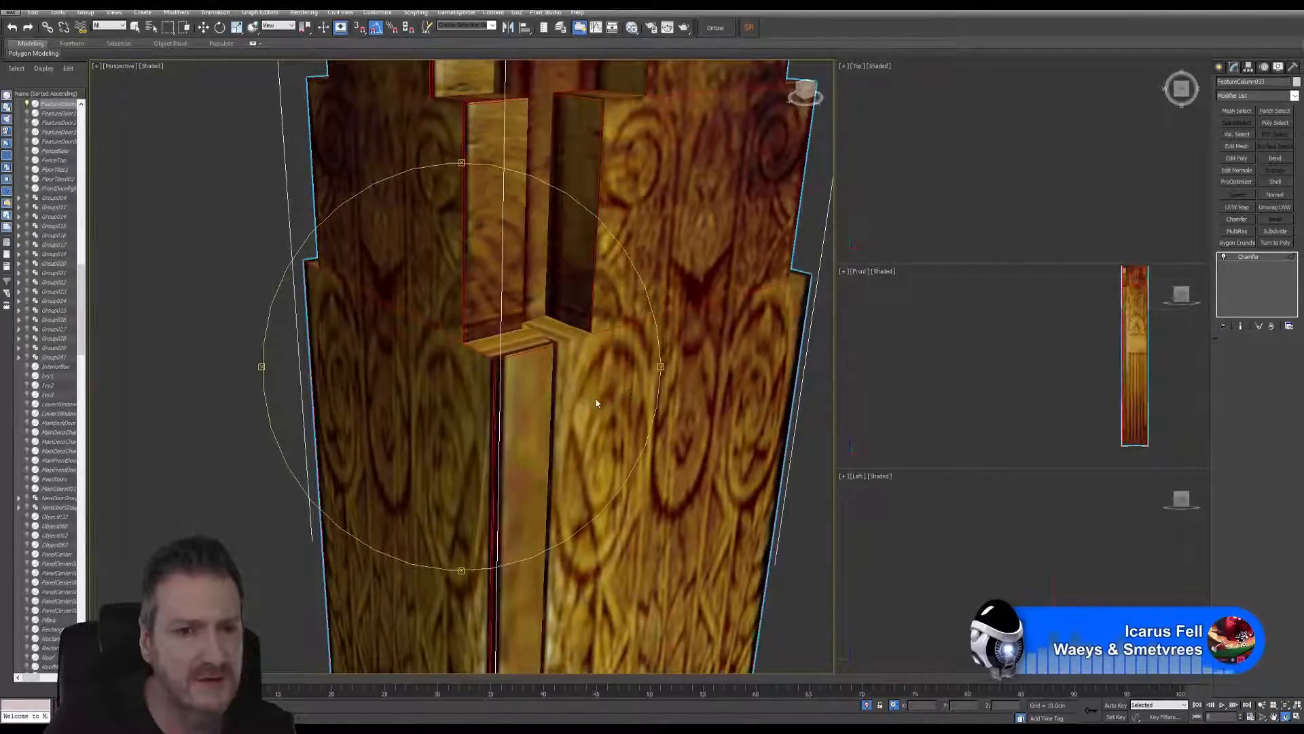
key("2")
middle_click_drag(573, 444, 527, 128)
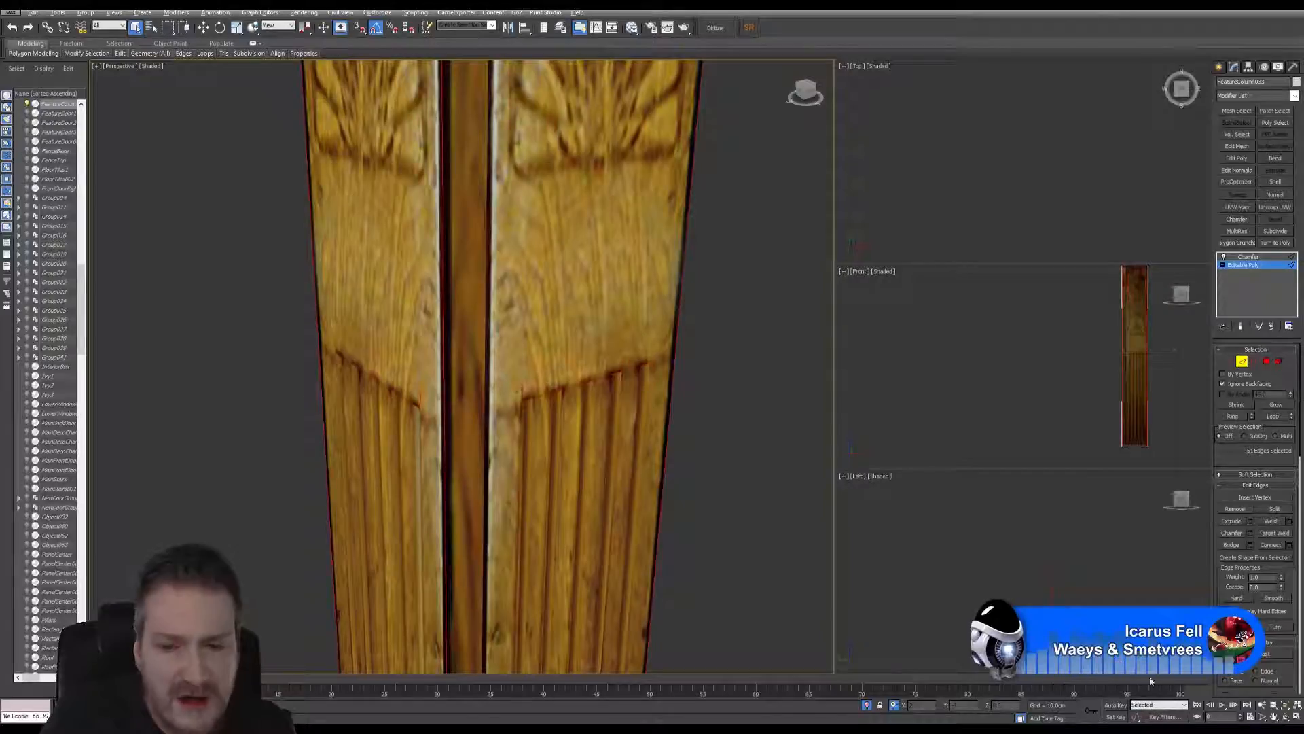
middle_click_drag(484, 380, 488, 383, "alt")
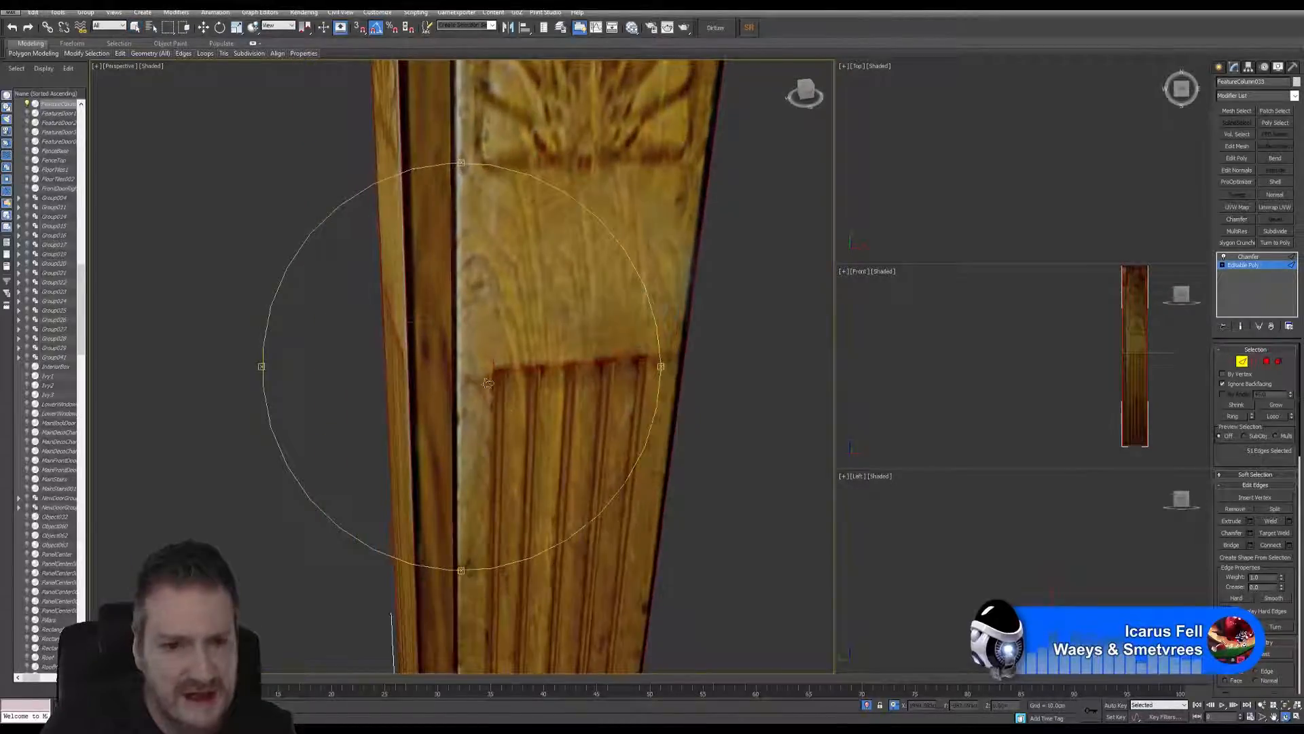
left_click(138, 27)
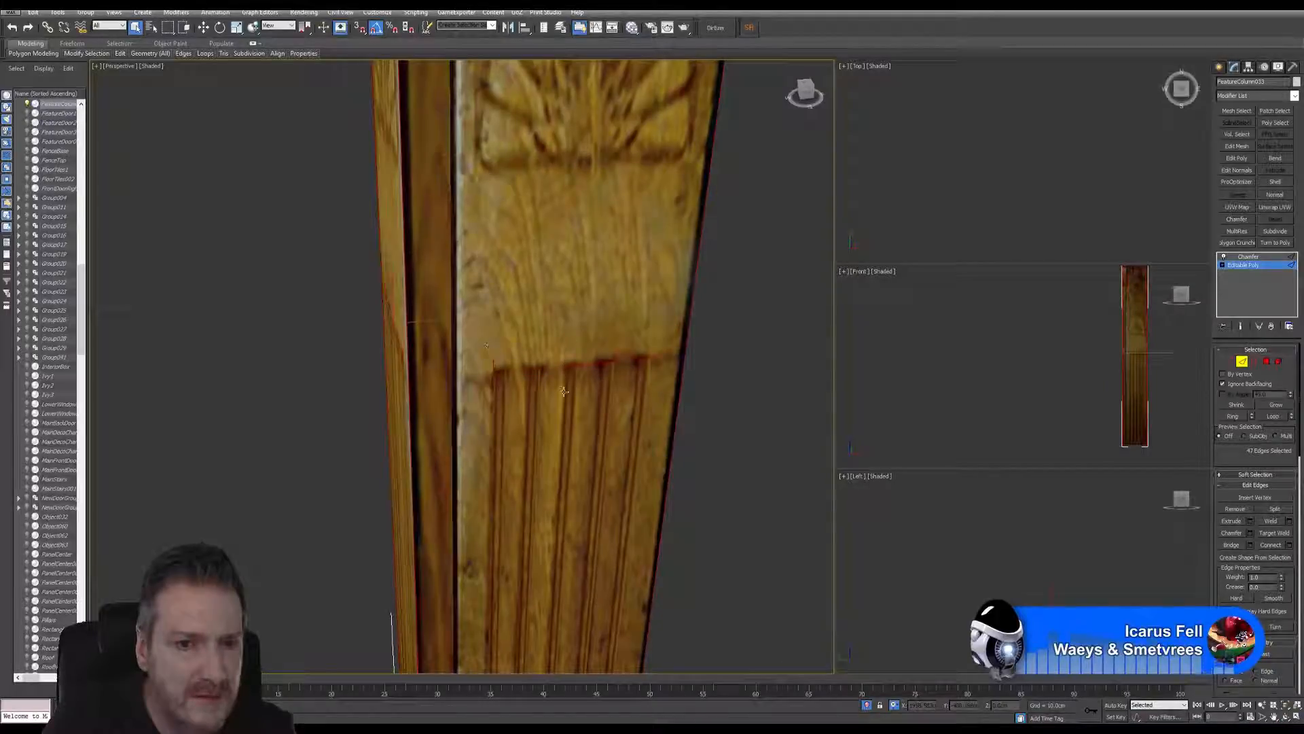
left_click_drag(558, 330, 628, 393)
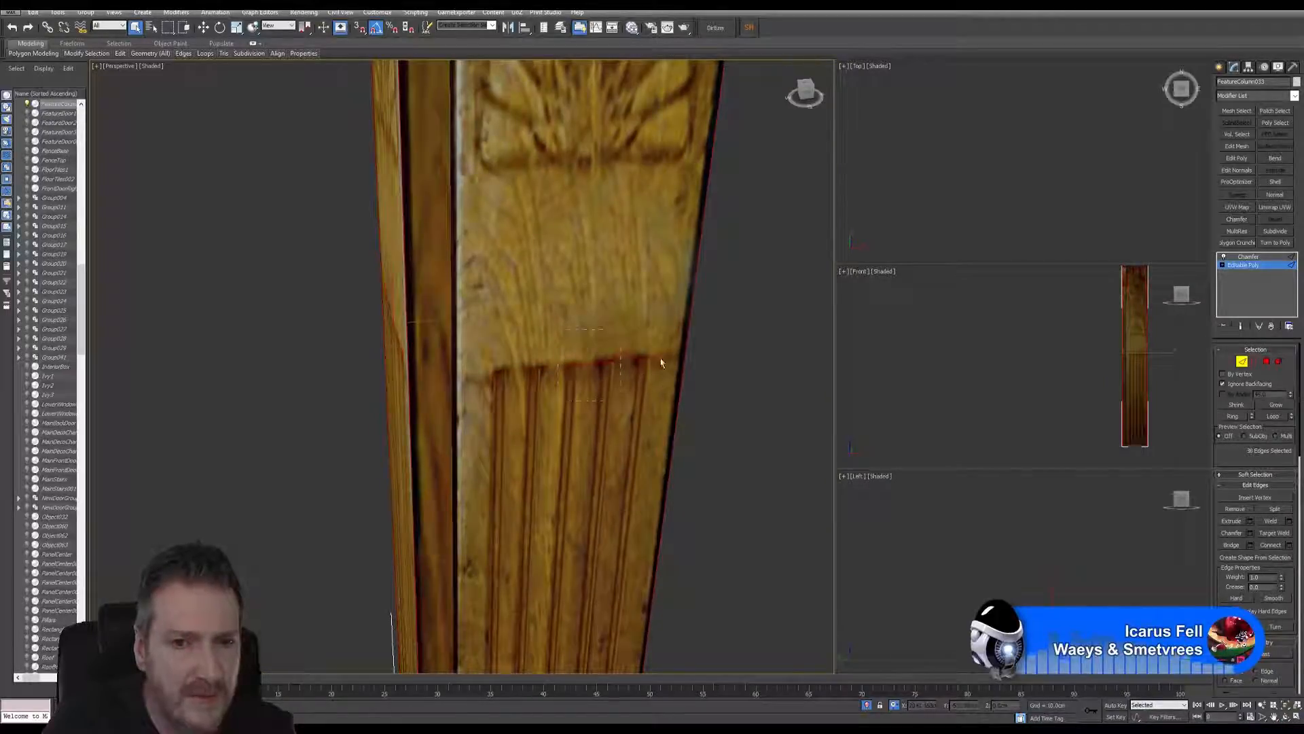
Step: Deselect the matching horizontal edges above the flutes on the column's adjacent face
left_click(1286, 718)
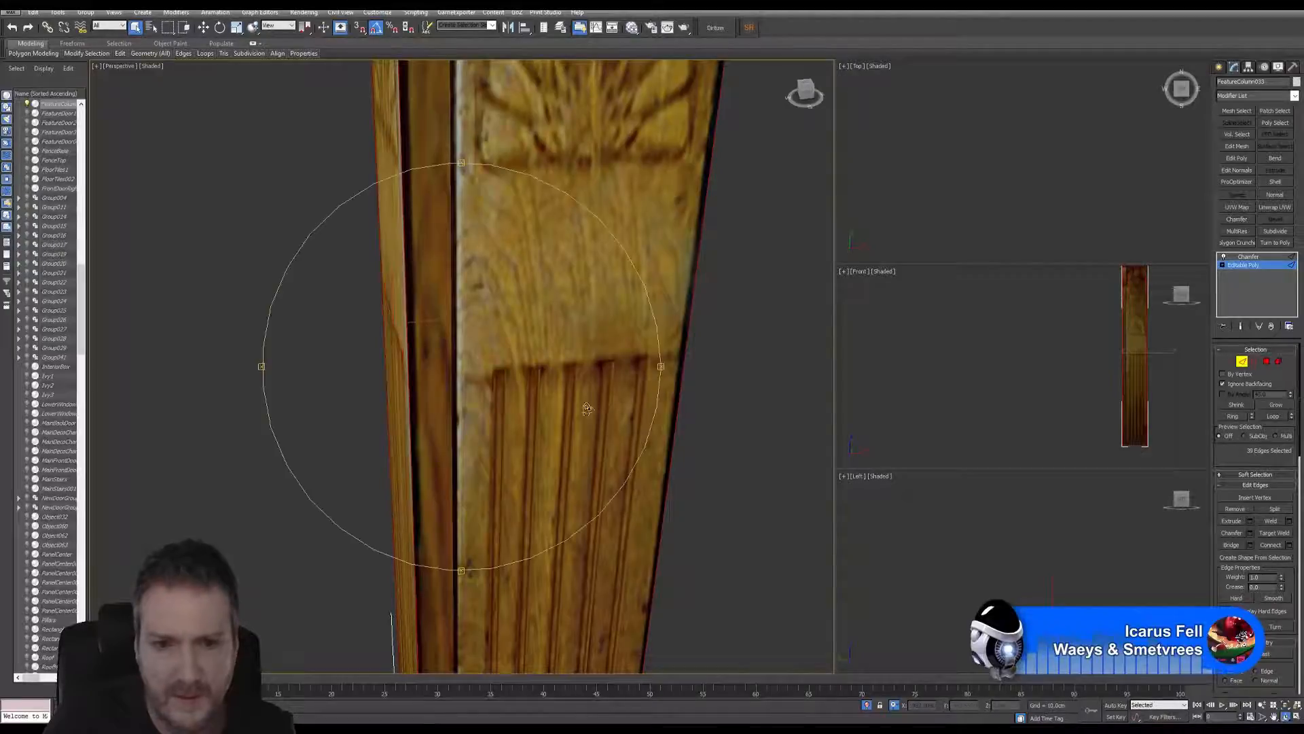
left_click_drag(498, 362, 617, 360)
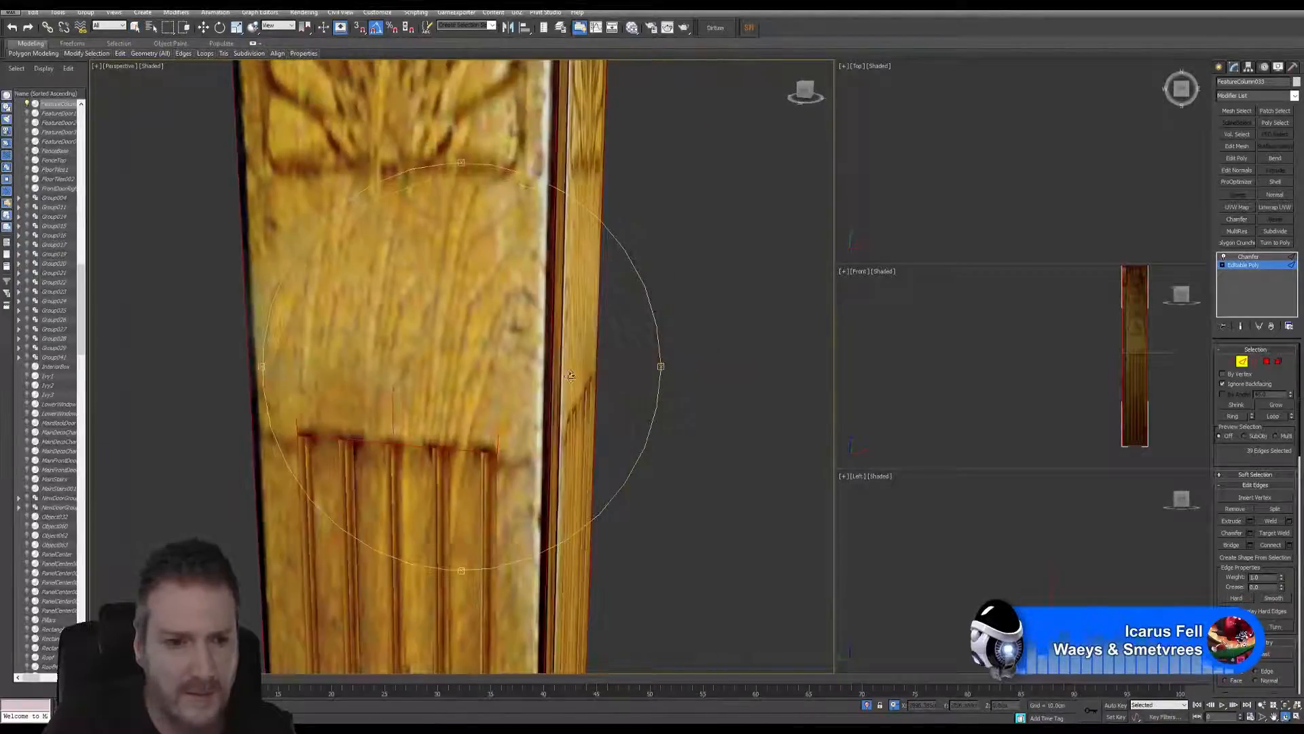
left_click(136, 28)
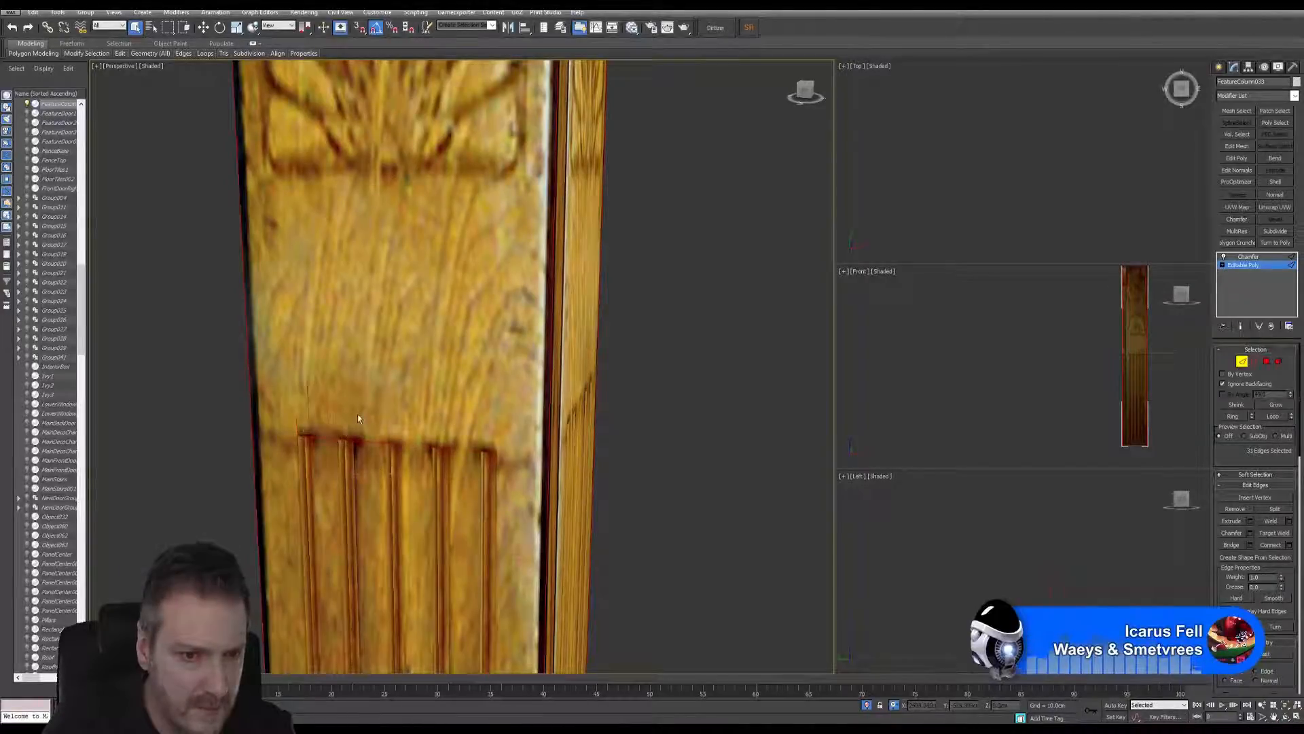
scroll(318, 457, "down", 8)
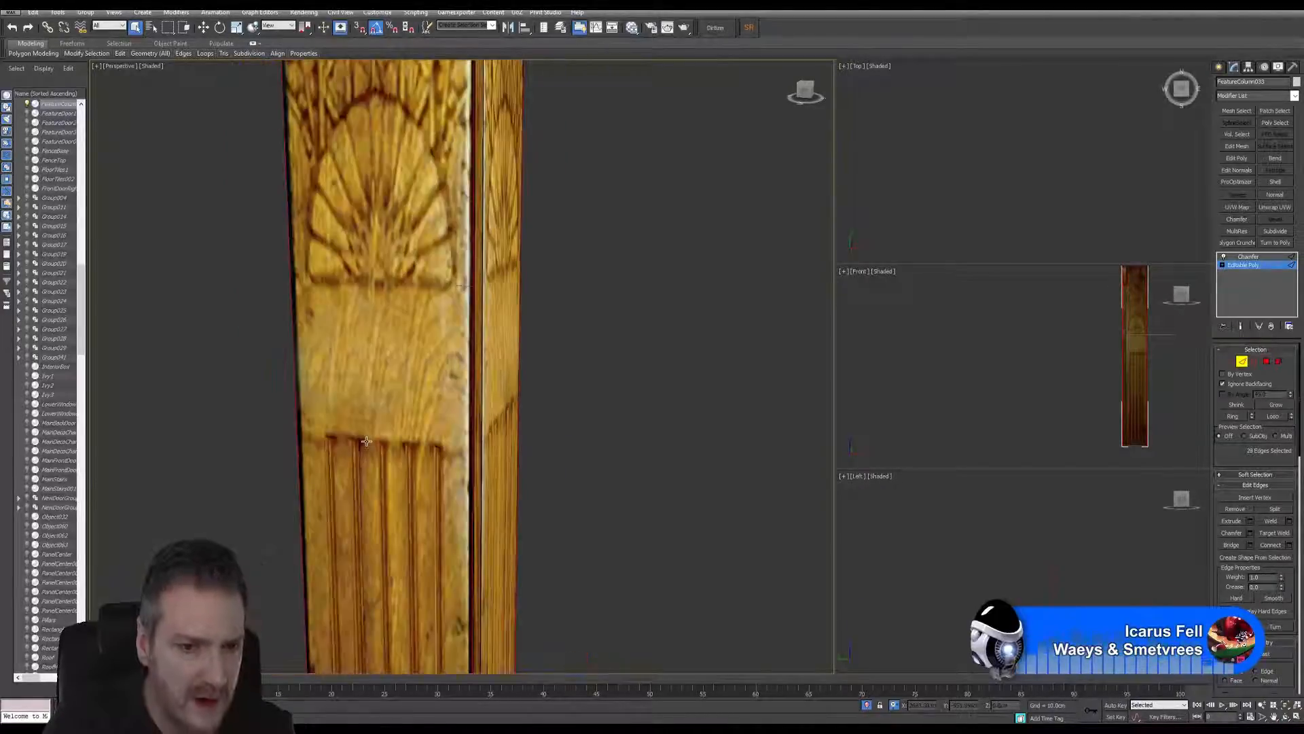
Step: Return to the Chamfer modifier, check the stepped top's bevels and collapse the column's whole modifier stack
scroll(362, 318, "up", 3)
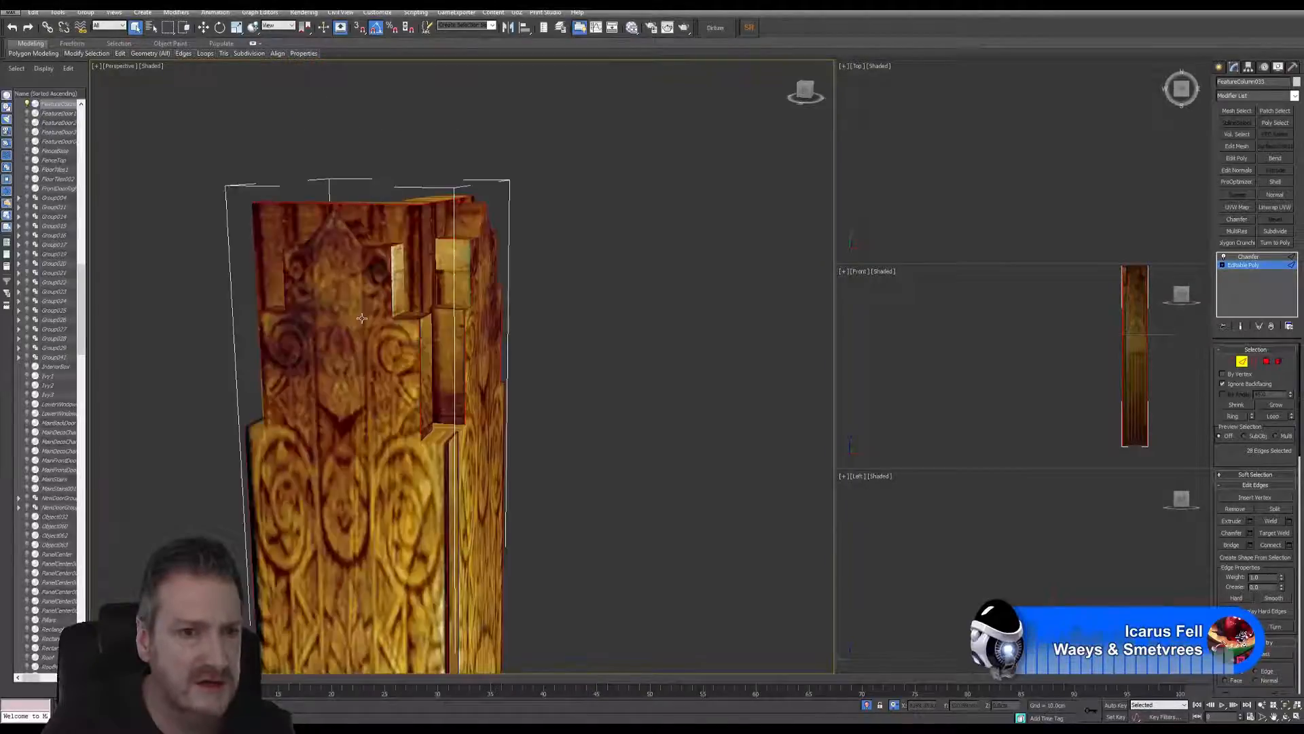
left_click(1248, 257)
middle_click_drag(431, 269, 430, 322)
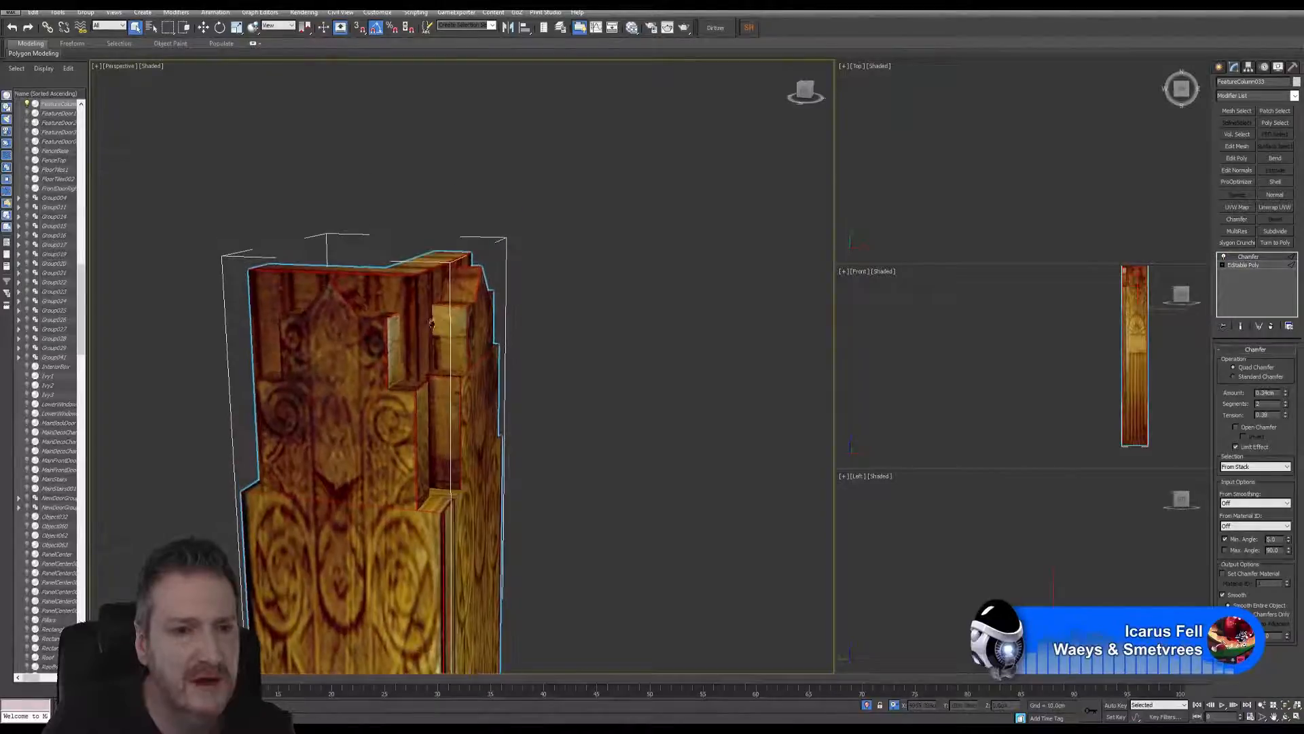
scroll(365, 326, "up", 6)
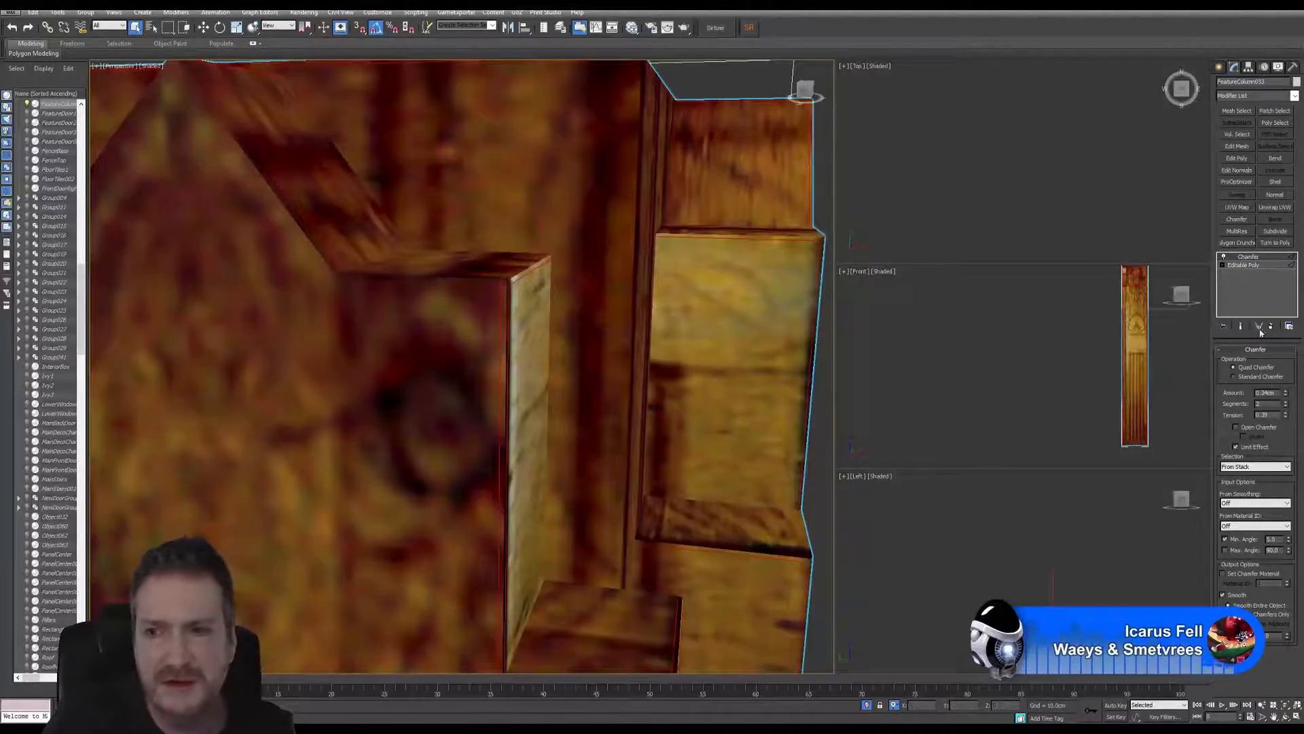
right_click(1252, 263)
left_click(1196, 359)
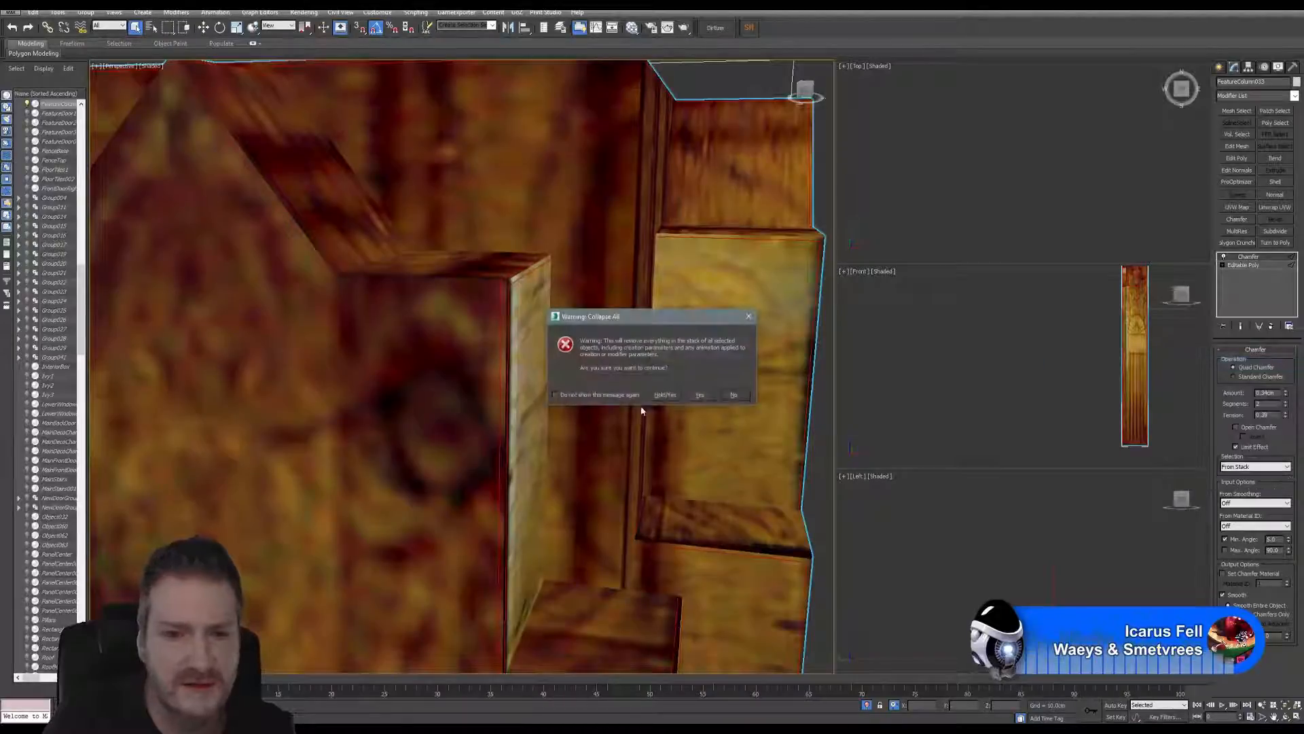
left_click(700, 395)
scroll(539, 427, "down", 8)
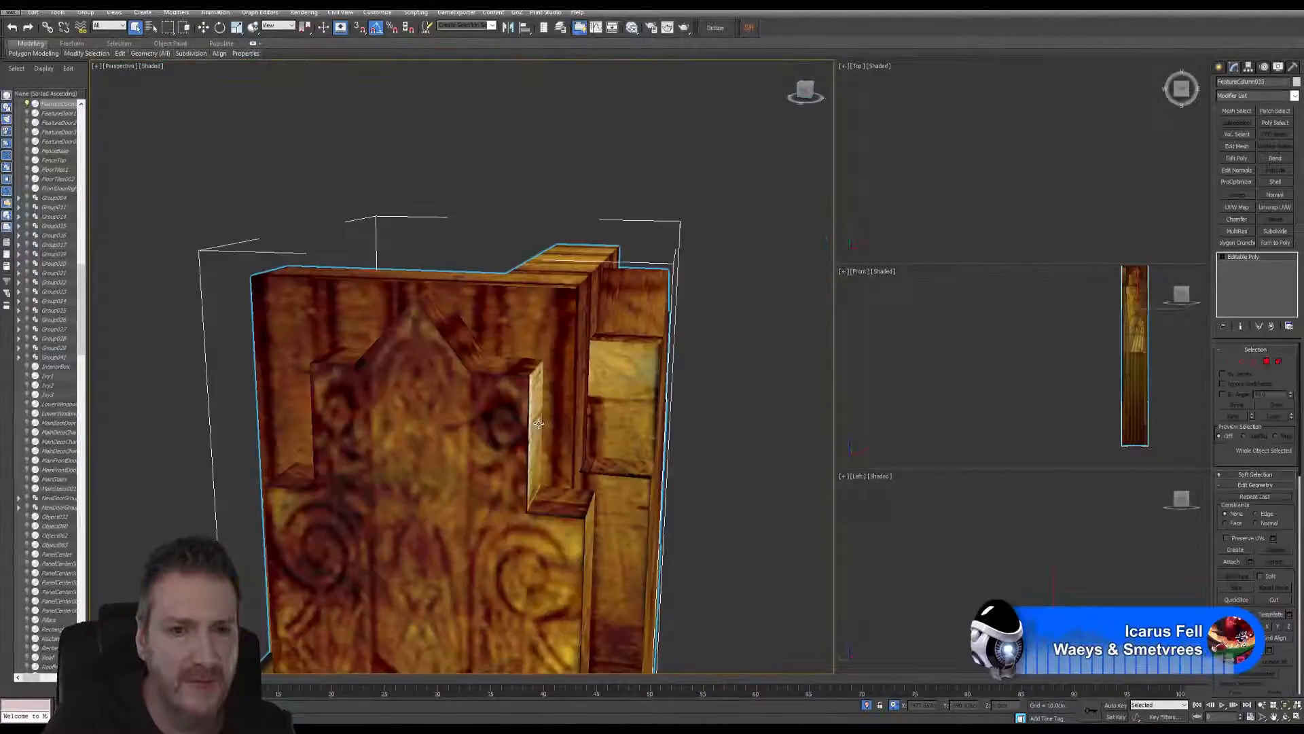
Step: Check the collapsed column's carved faces and add a Normal modifier to it
middle_click_drag(511, 458, 523, 340)
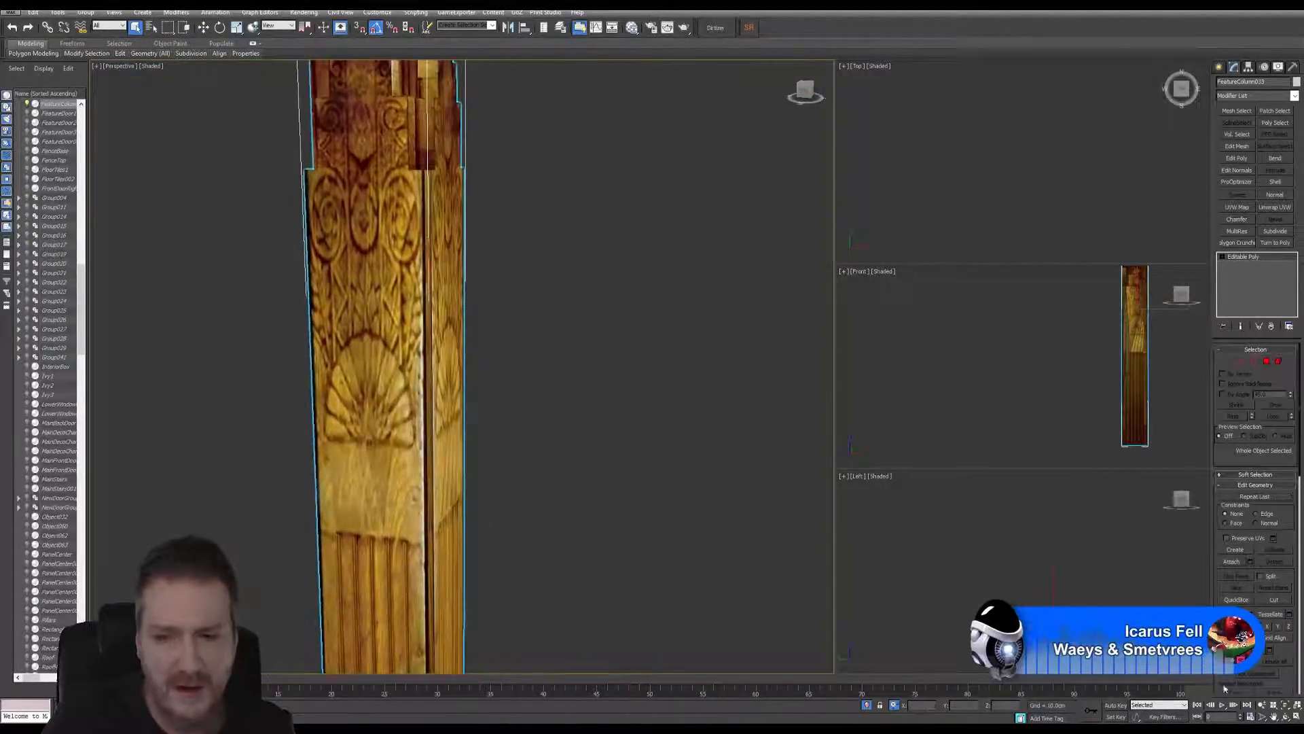
left_click(1286, 718)
left_click_drag(536, 414, 646, 318)
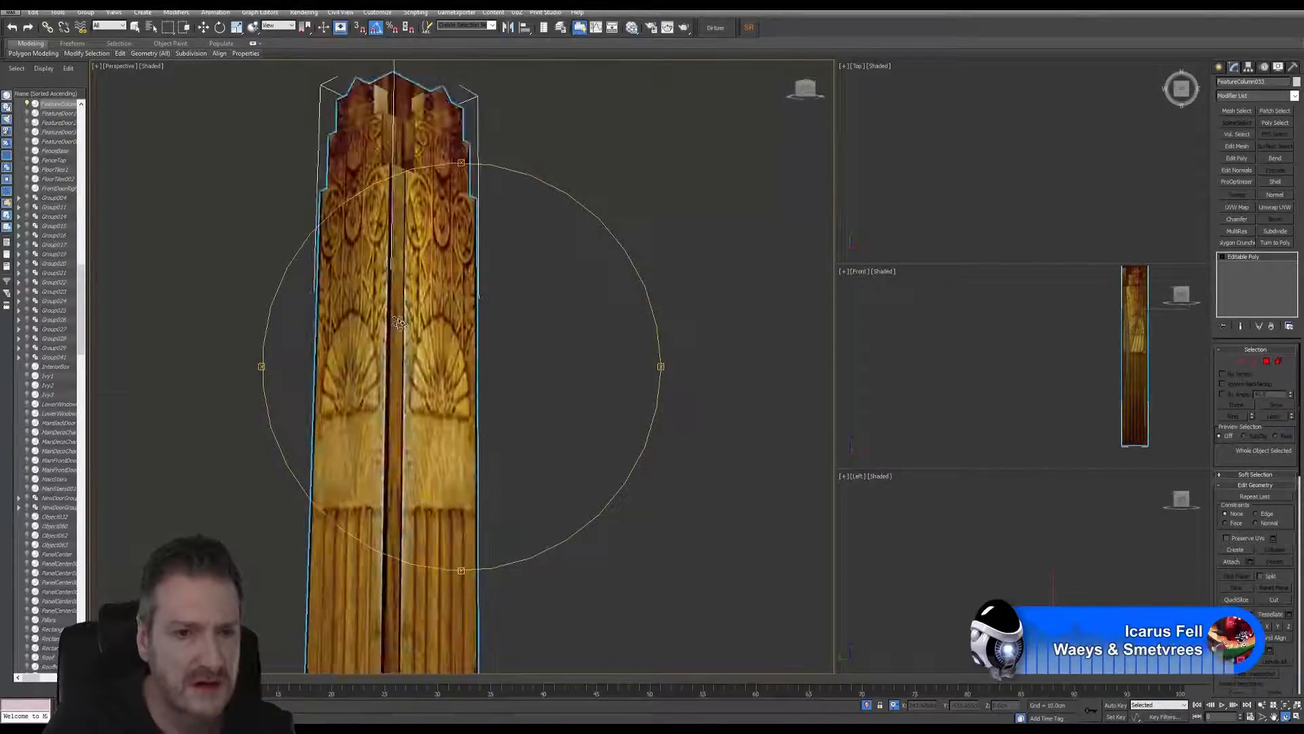
left_click(1295, 96)
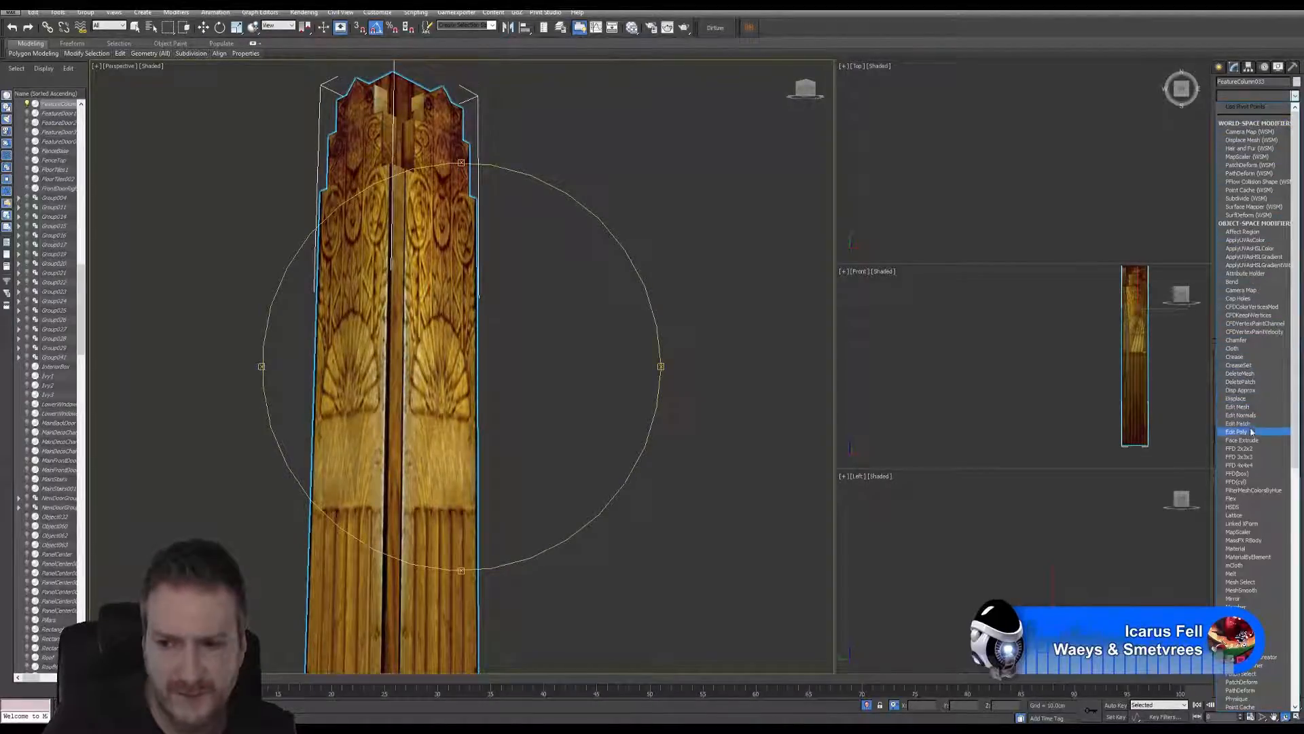
scroll(1254, 496, "down", 2)
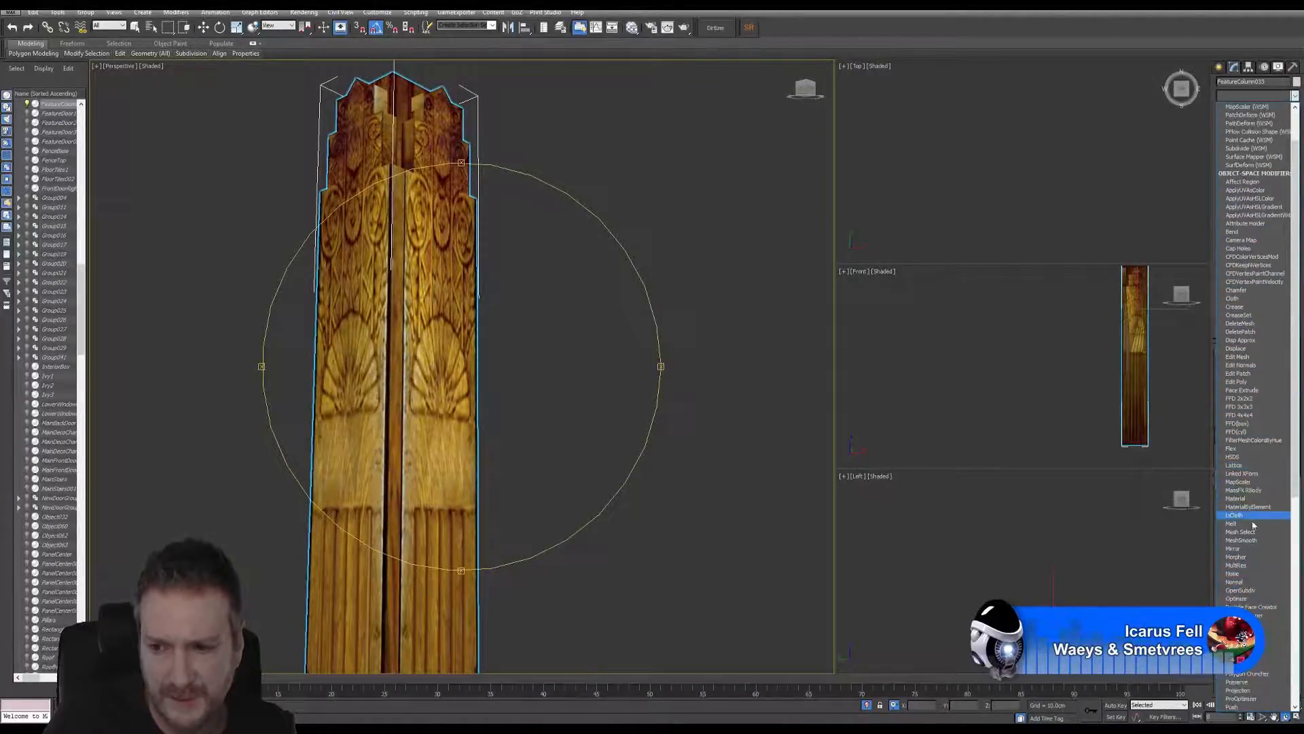
left_click(1244, 582)
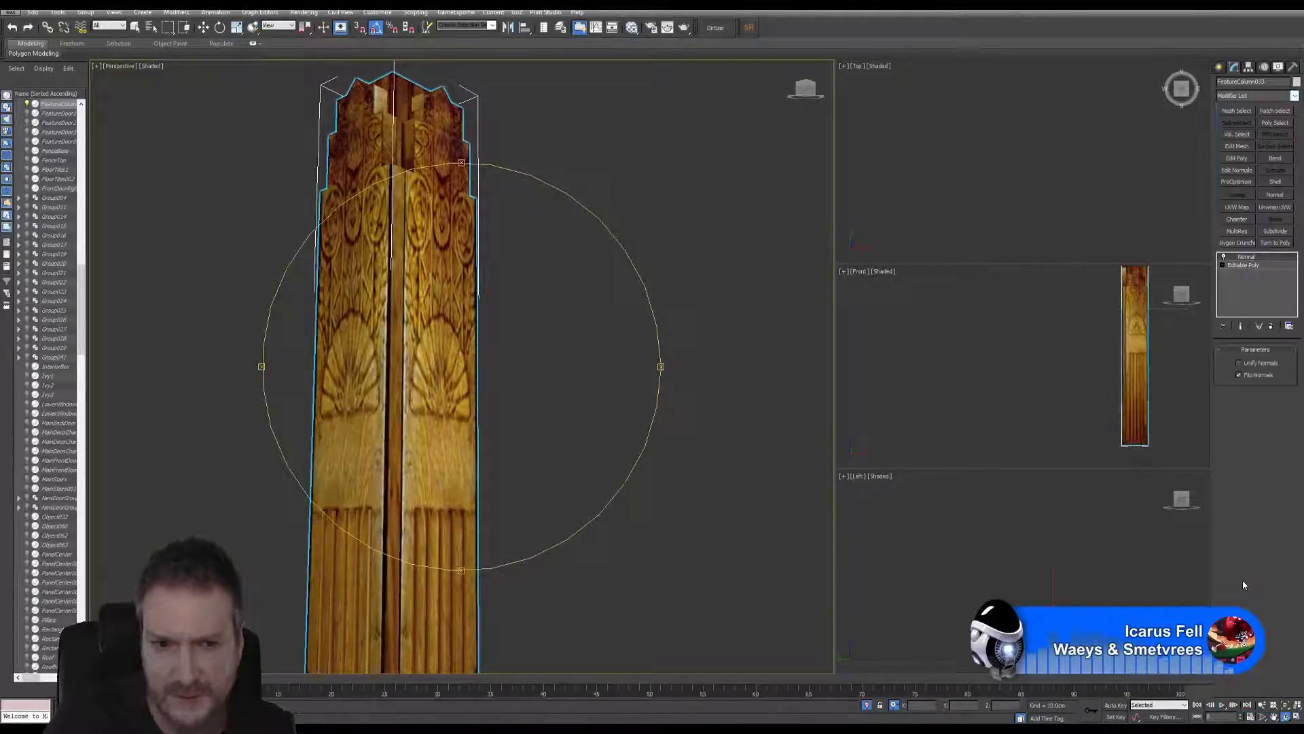
Step: Check the column with its normals flipped and collapse the Normal modifier into the Editable Poly
left_click_drag(534, 356, 438, 484)
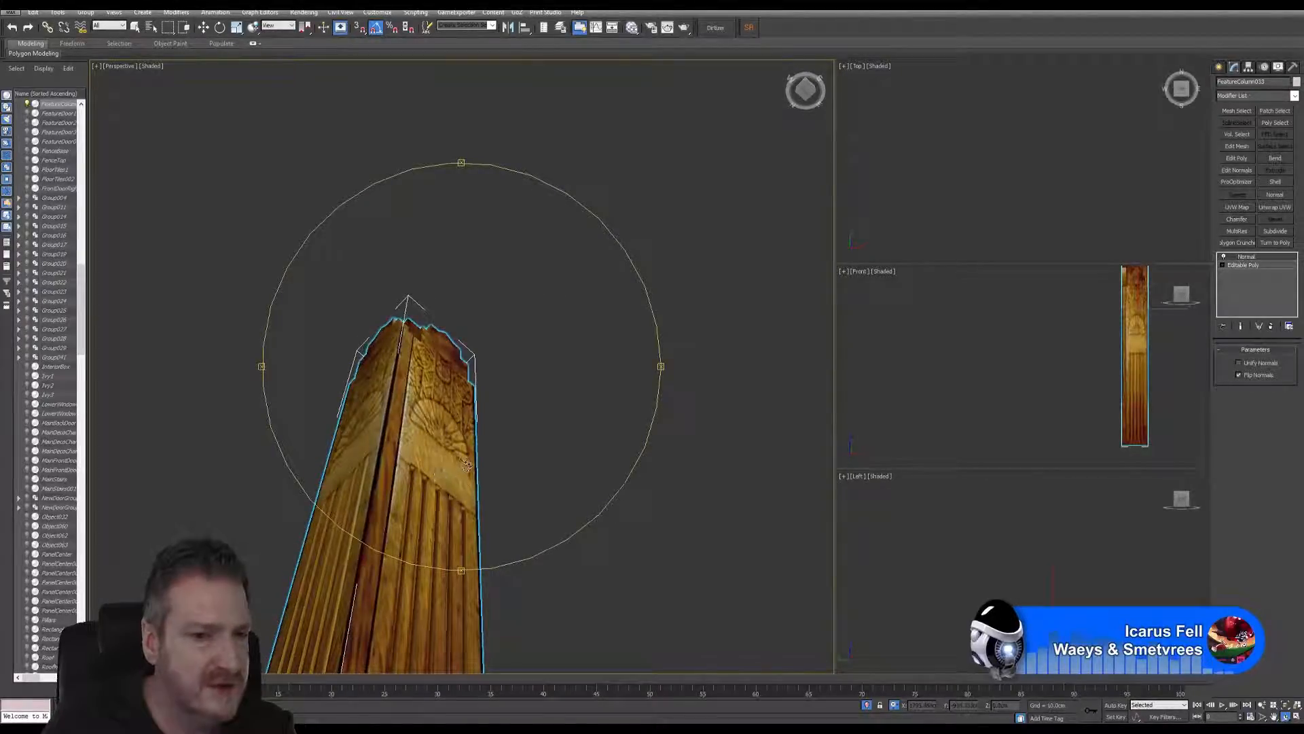
left_click_drag(467, 464, 470, 450)
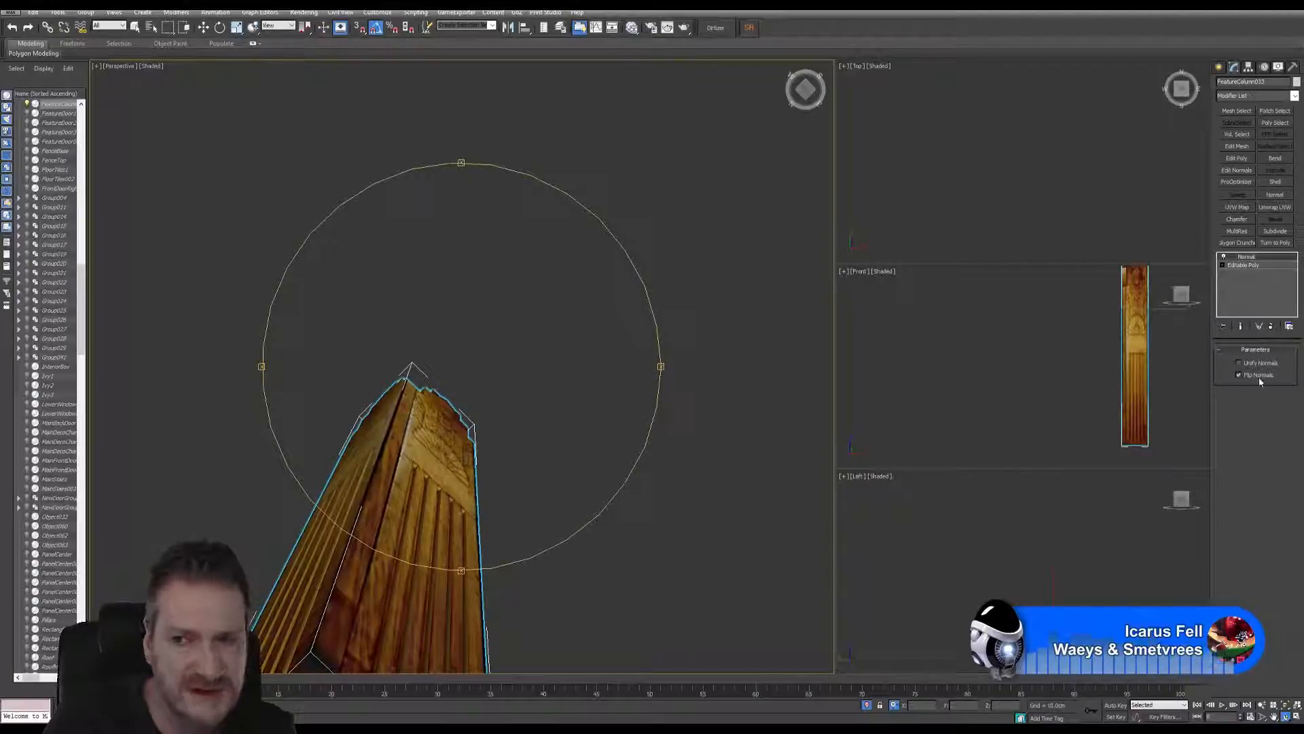
left_click_drag(430, 435, 470, 504)
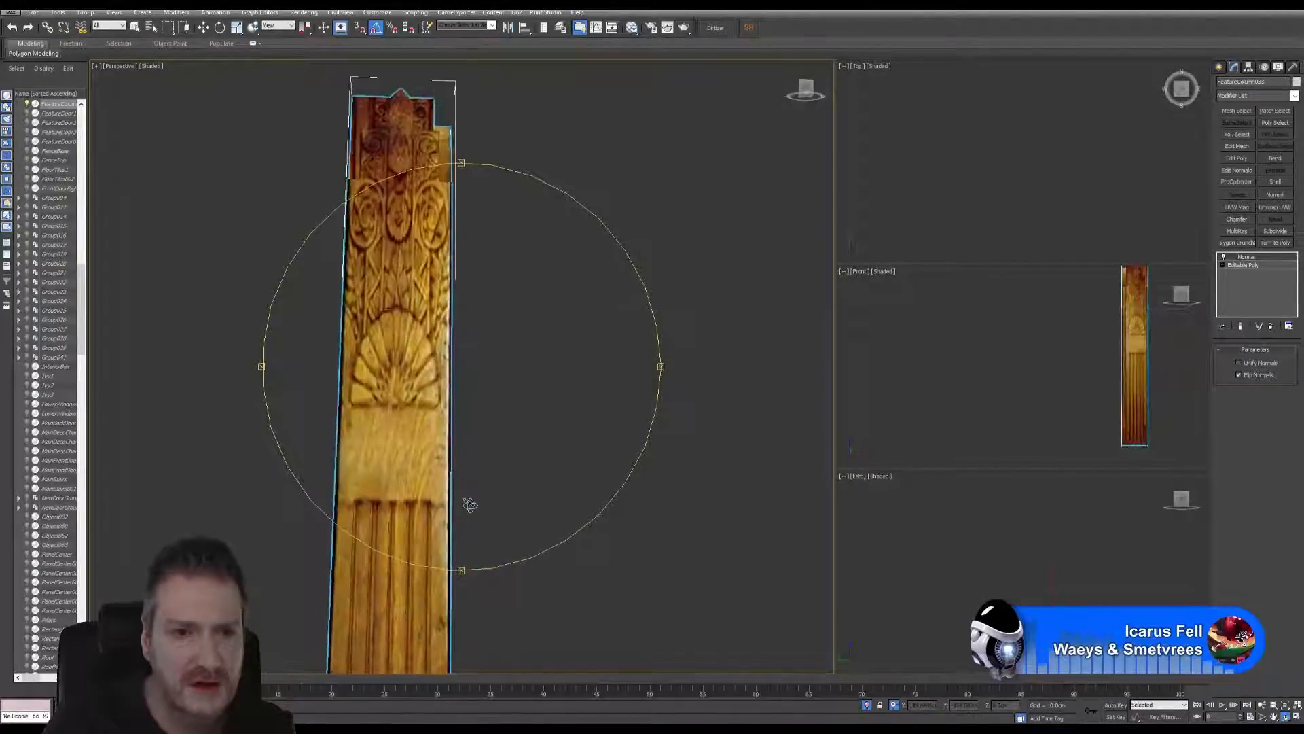
right_click(1247, 258)
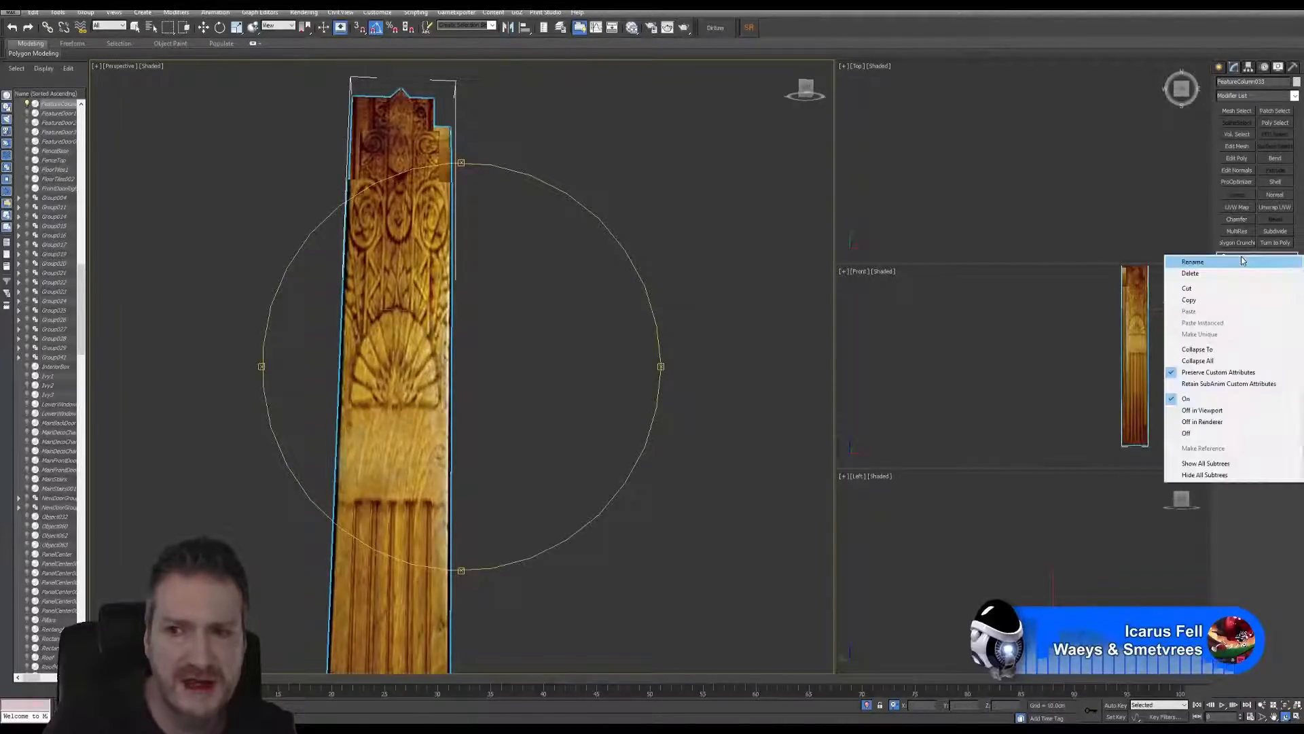
left_click(1197, 361)
left_click(654, 389)
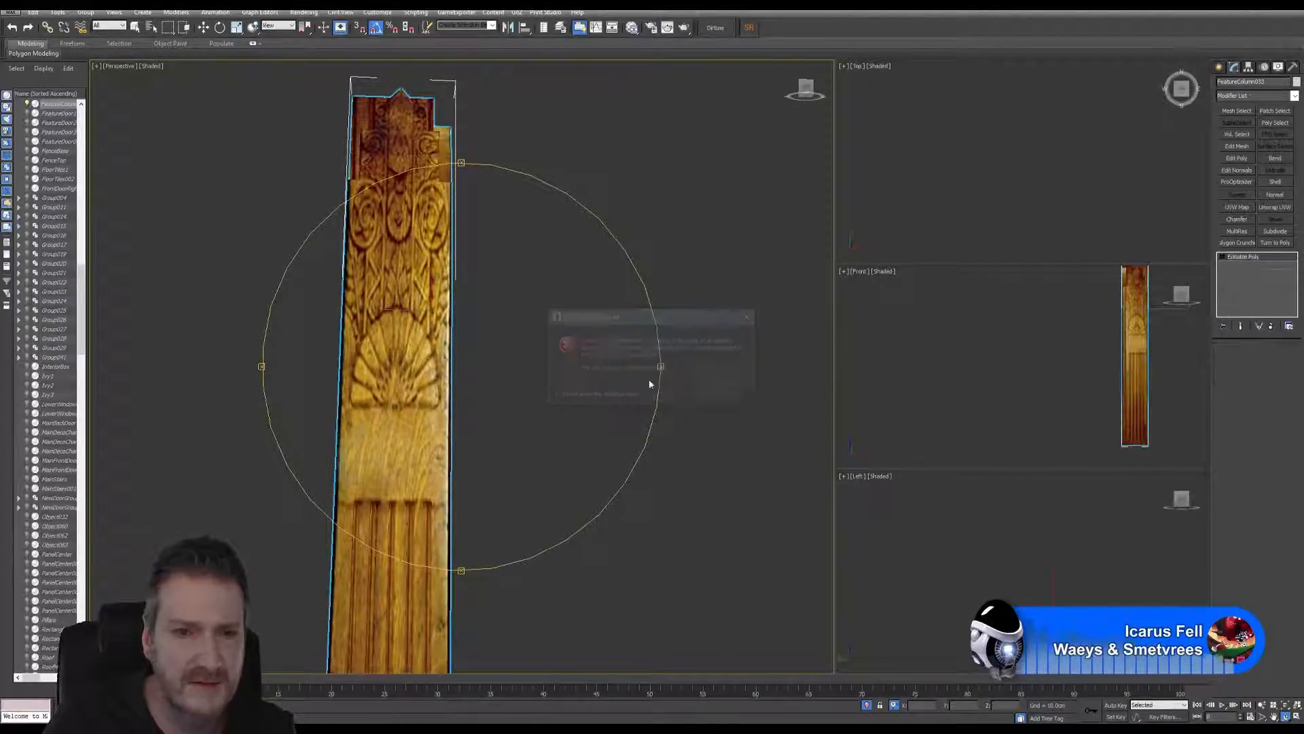
Step: End the column's isolation and look over the full scene around it, including the red-brick building
left_click(58, 12)
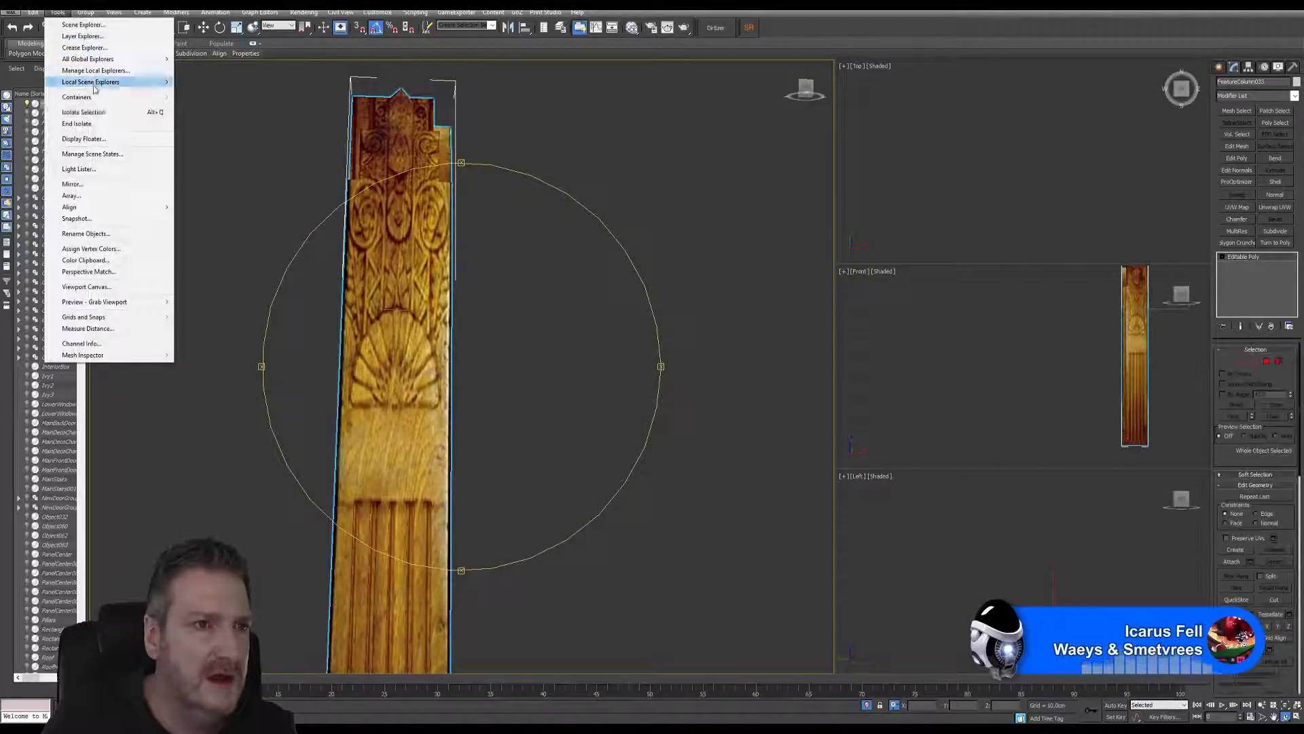
left_click(83, 123)
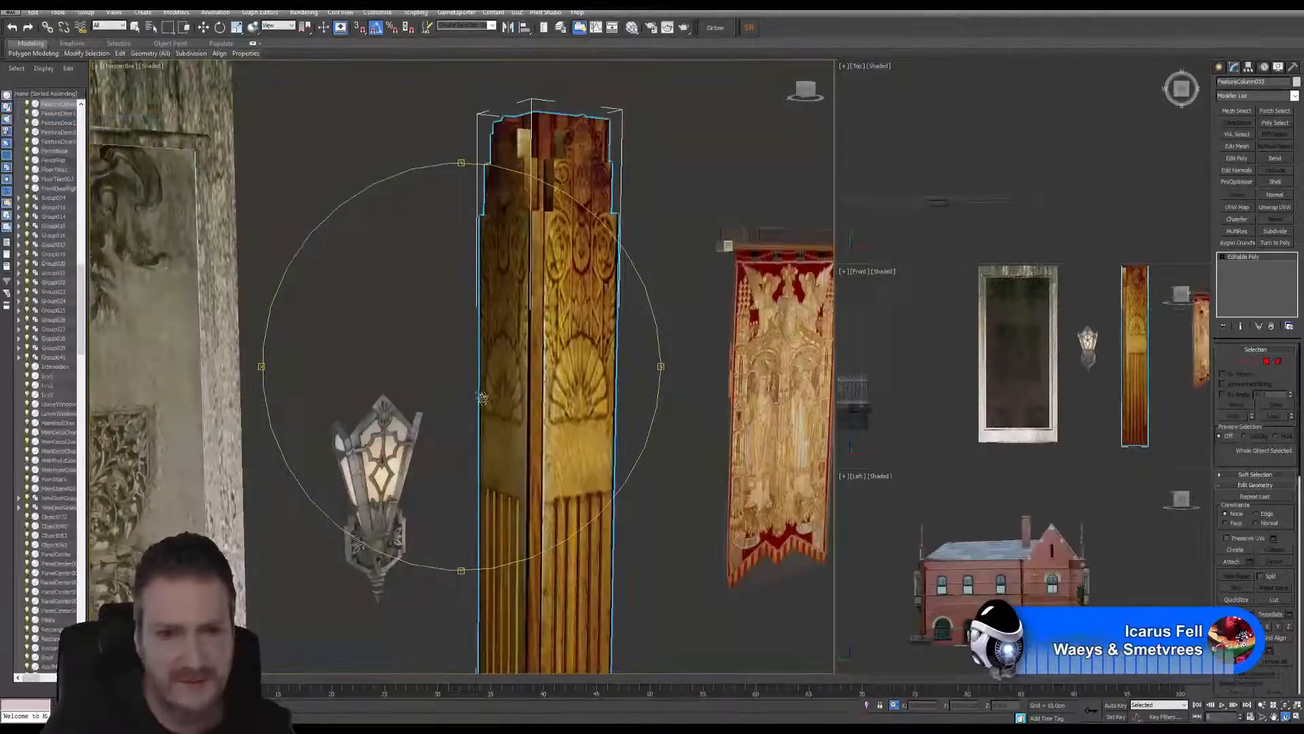
middle_click_drag(466, 389, 532, 363, "alt")
left_click_drag(428, 382, 361, 370)
scroll(369, 418, "down", 3)
middle_click_drag(370, 416, 658, 506)
left_click_drag(658, 506, 521, 479)
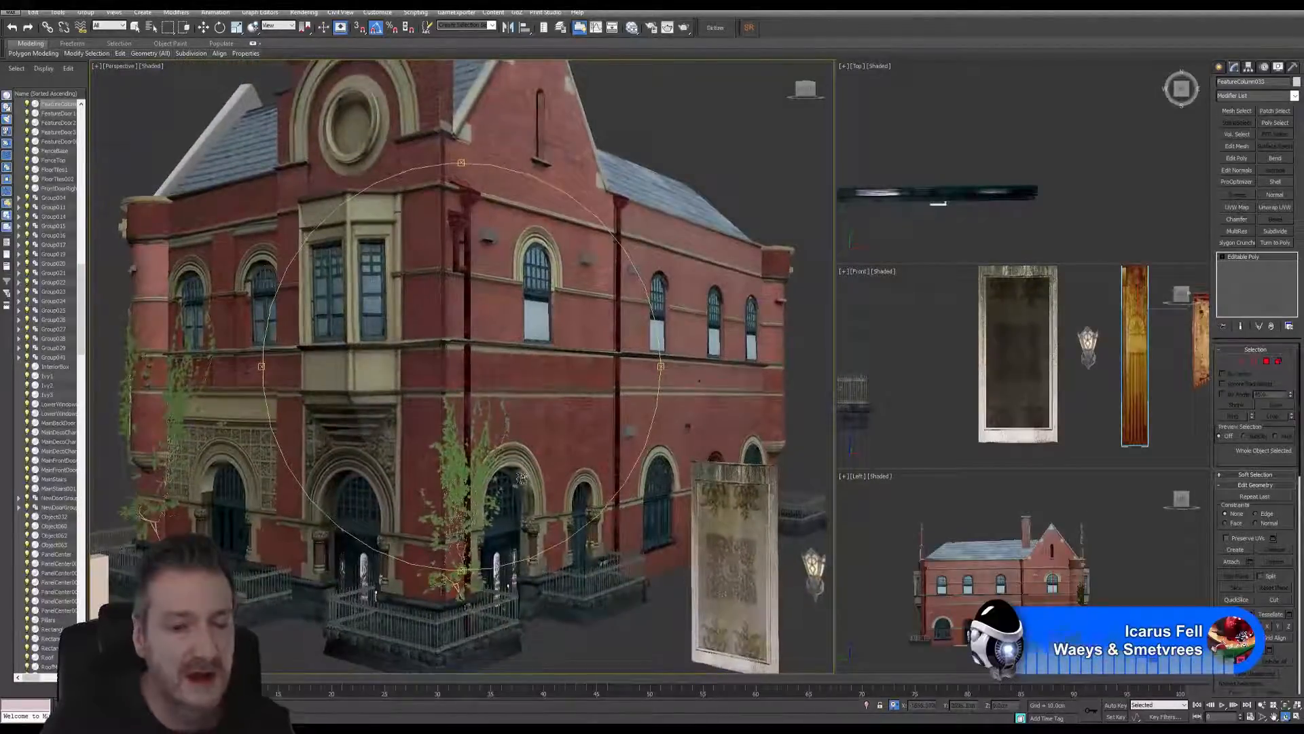